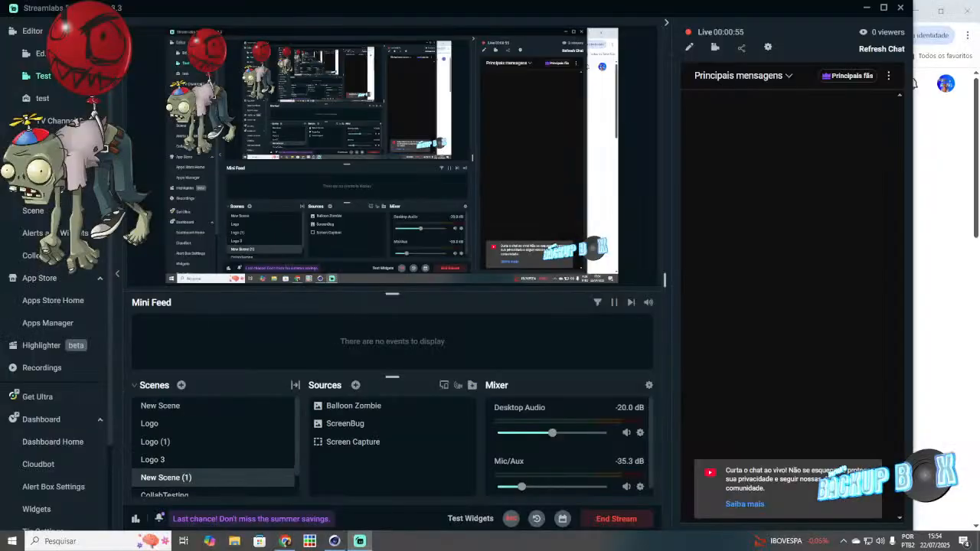
Step: Add a new Text (GDI+) source to New Scene (1) instead of reusing the existing one, keeping the suggested name
{"action": "left_click", "coordinate": [355, 385]}
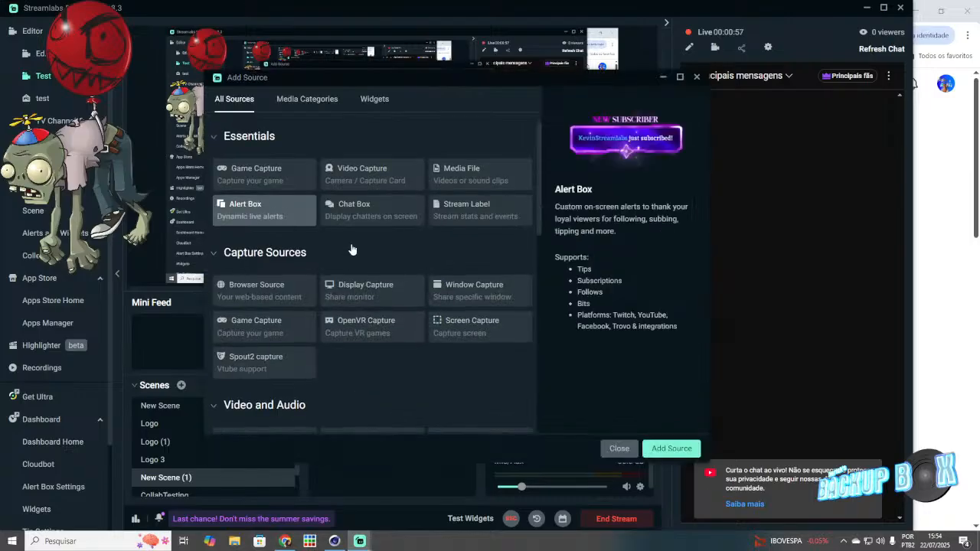
{"action": "scroll", "coordinate": [339, 276], "scroll_direction": "down", "scroll_amount": 2}
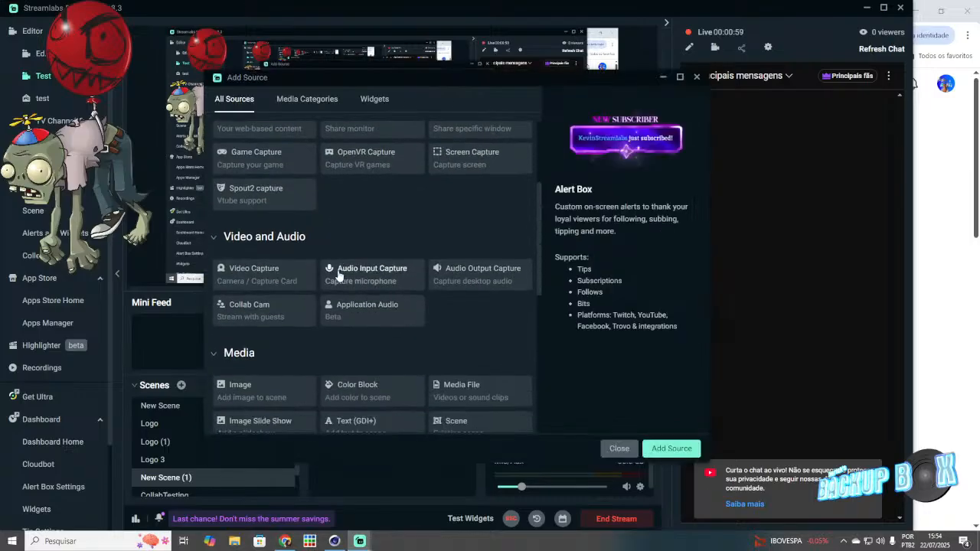
{"action": "scroll", "coordinate": [340, 275], "scroll_direction": "down", "scroll_amount": 4}
{"action": "scroll", "coordinate": [340, 276], "scroll_direction": "up", "scroll_amount": 1}
{"action": "left_click", "coordinate": [341, 261]}
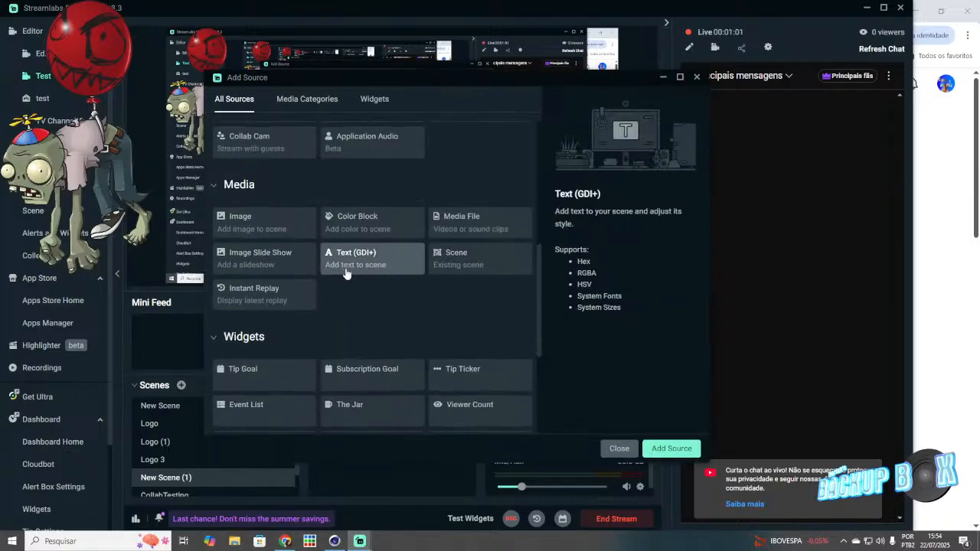
{"action": "left_click", "coordinate": [662, 449]}
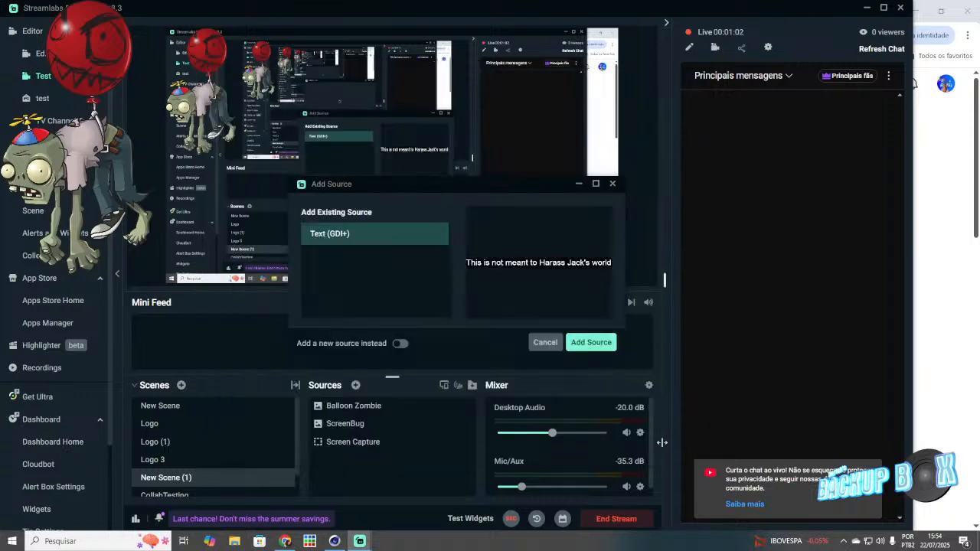
{"action": "left_click", "coordinate": [399, 344]}
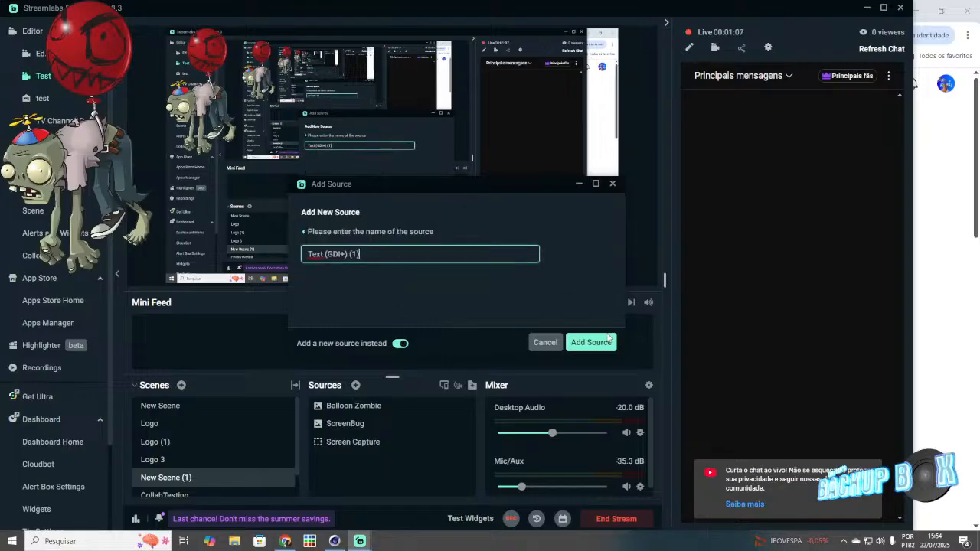
{"action": "left_click", "coordinate": [604, 341]}
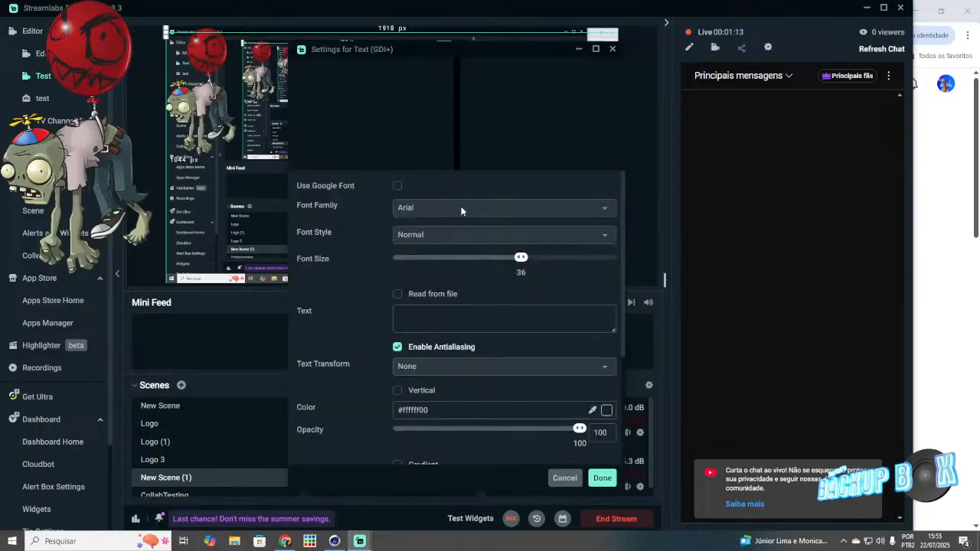
Step: Set the new source's text to "but FIRST, I'm having a lunch" and finish its settings
{"action": "left_click", "coordinate": [468, 313]}
{"action": "type", "text": "but"}
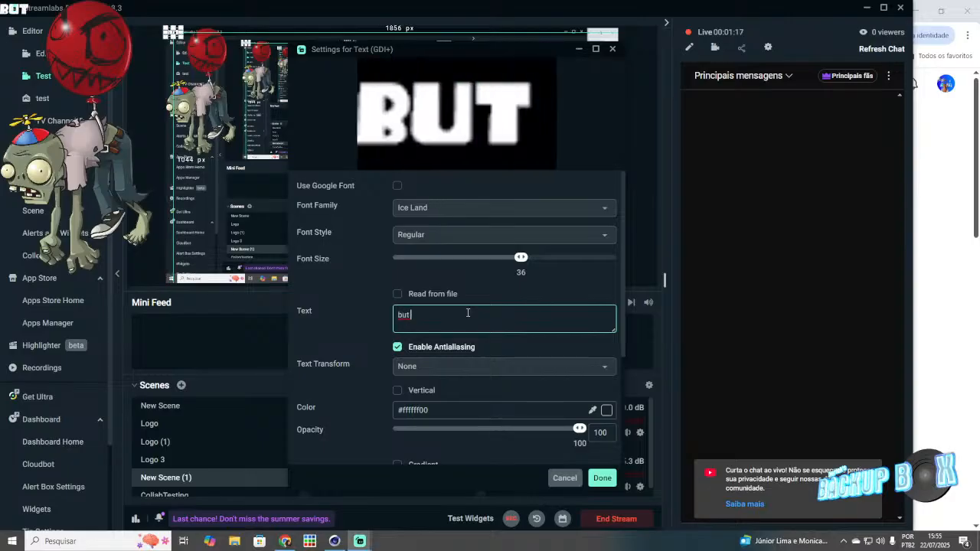
{"action": "type", "text": " FIRST"}
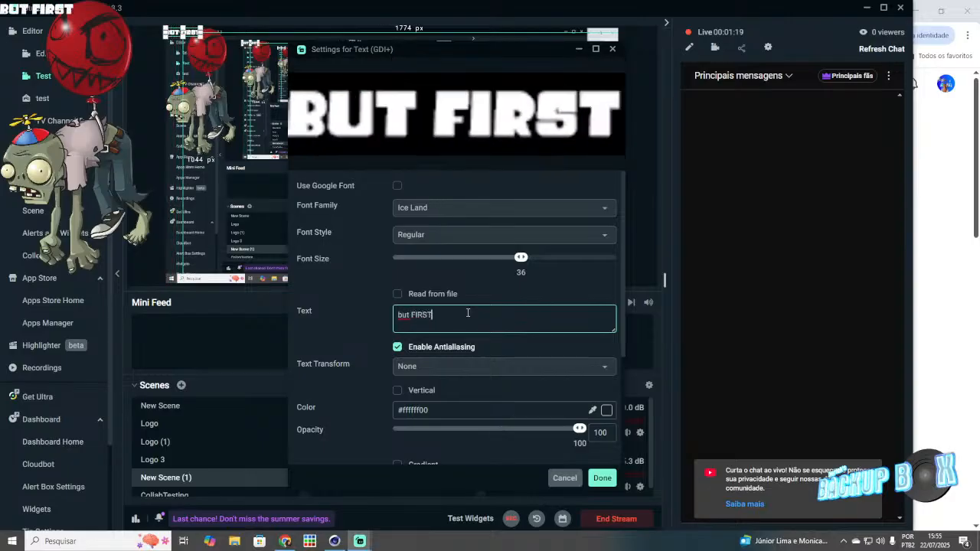
{"action": "type", "text": ", I'm "}
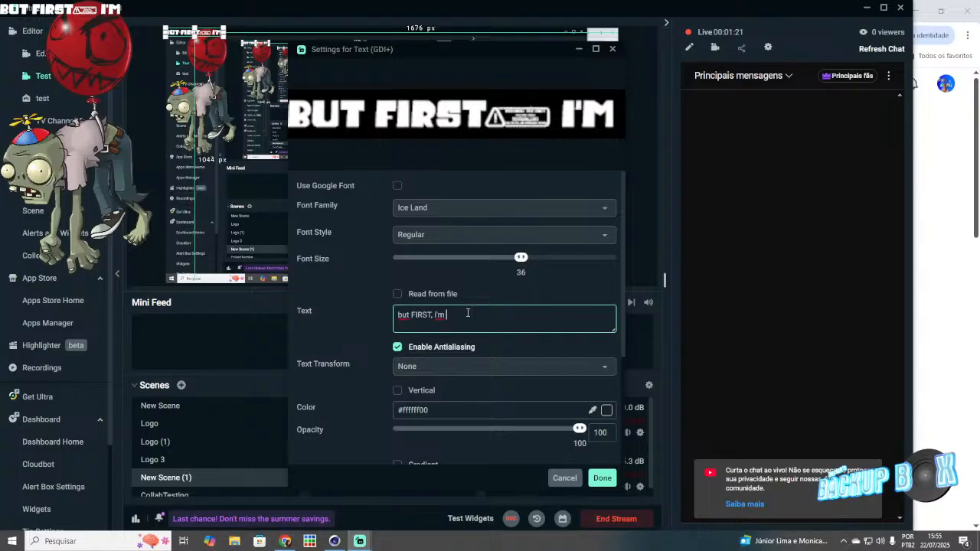
{"action": "type", "text": "having a lunch"}
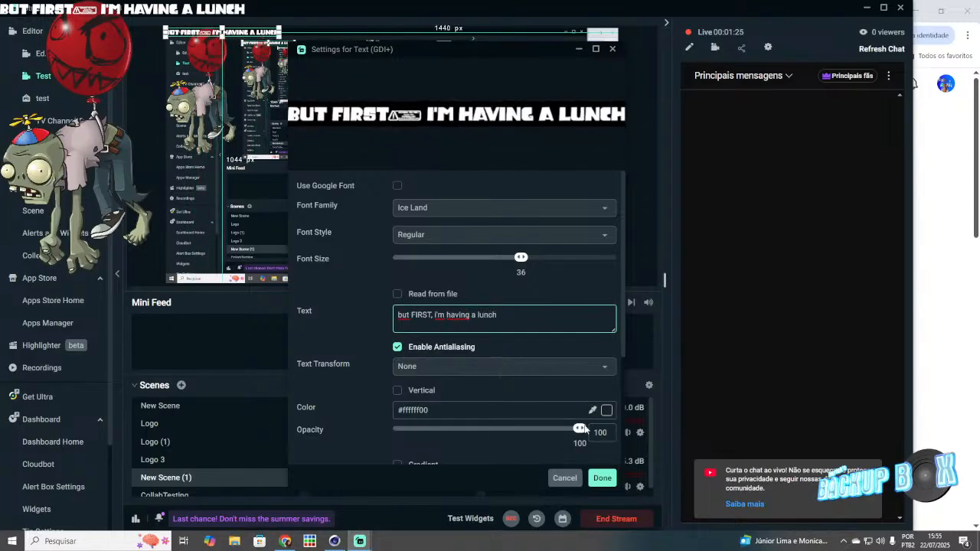
{"action": "left_click", "coordinate": [601, 479]}
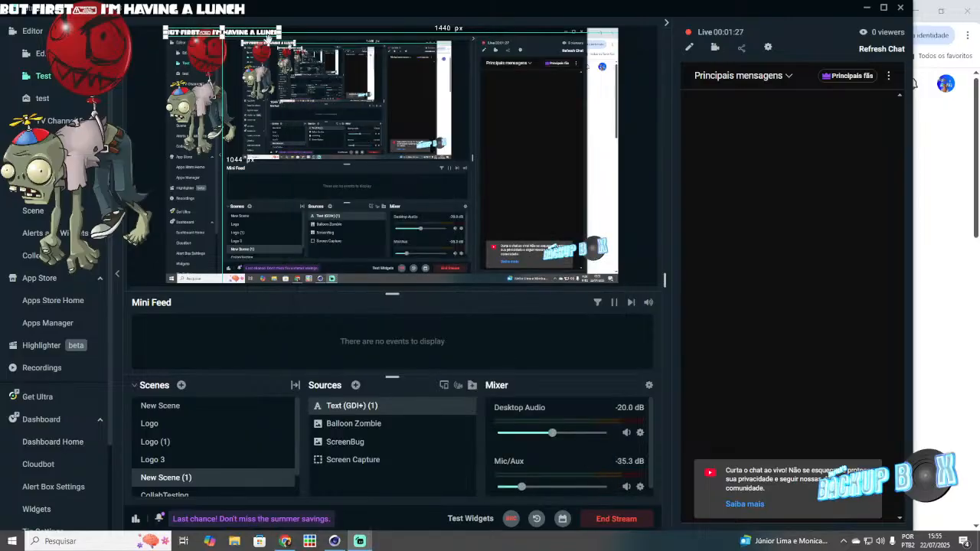
Step: Enlarge the lunch text and place it along the lower edge of the scene, beside the Backup Box logo
{"action": "left_click_drag", "start_coordinate": [267, 33], "coordinate": [287, 54]}
{"action": "left_click_drag", "start_coordinate": [319, 89], "coordinate": [272, 37]}
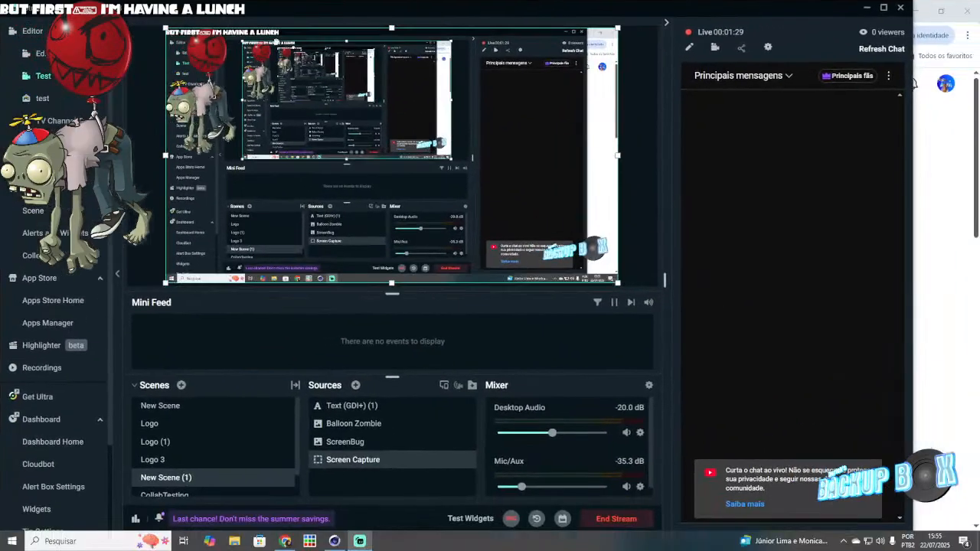
{"action": "left_click", "coordinate": [269, 33]}
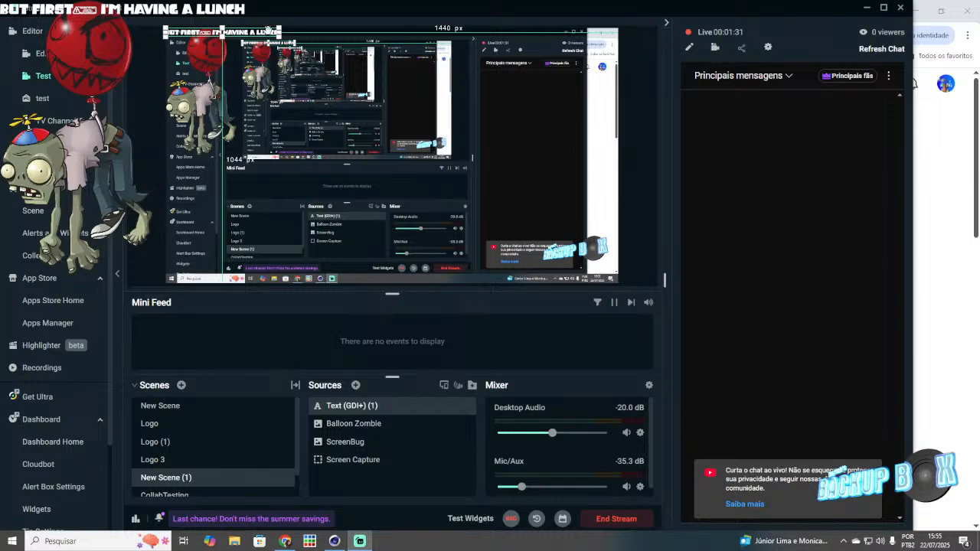
{"action": "left_click_drag", "start_coordinate": [269, 32], "coordinate": [459, 247]}
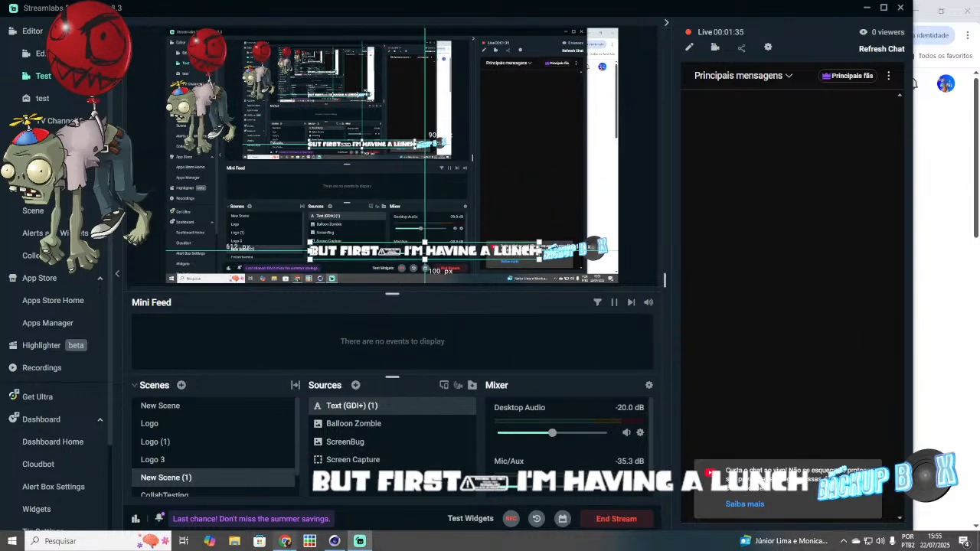
Step: Switch to Chrome, find the AVID category of television idents from Brazil, accept its cookie notice and open the TV Ativa page
{"action": "left_click", "coordinate": [284, 542]}
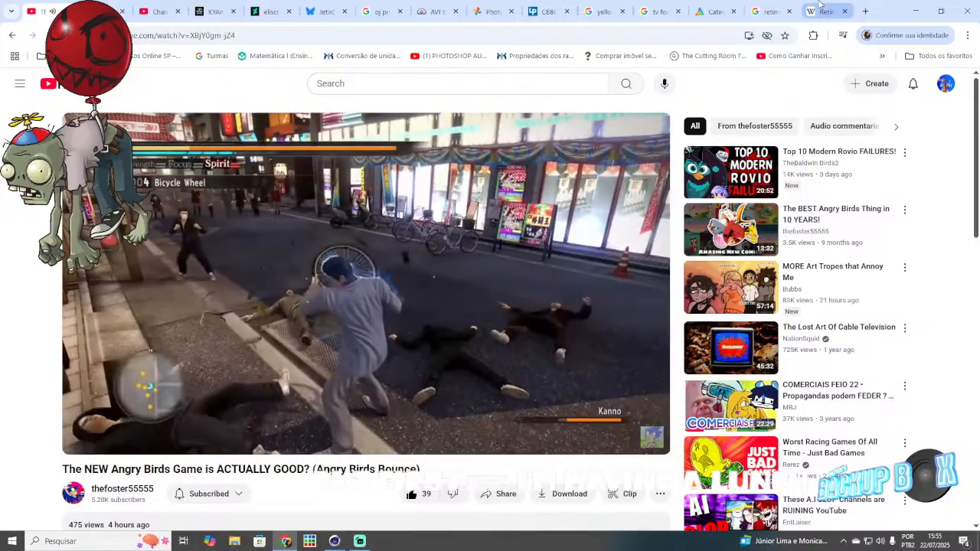
{"action": "left_click", "coordinate": [713, 10]}
{"action": "scroll", "coordinate": [659, 295], "scroll_direction": "down", "scroll_amount": 5}
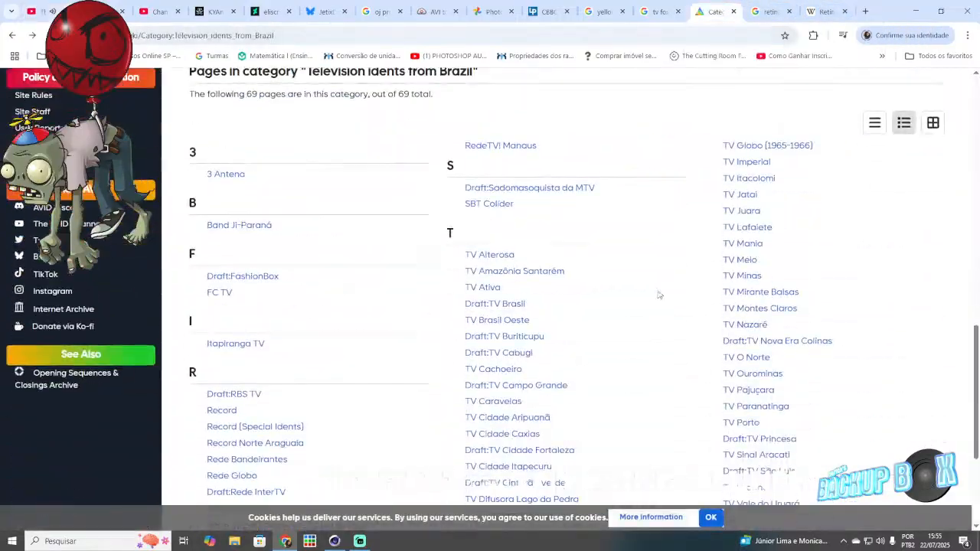
{"action": "left_click", "coordinate": [710, 517]}
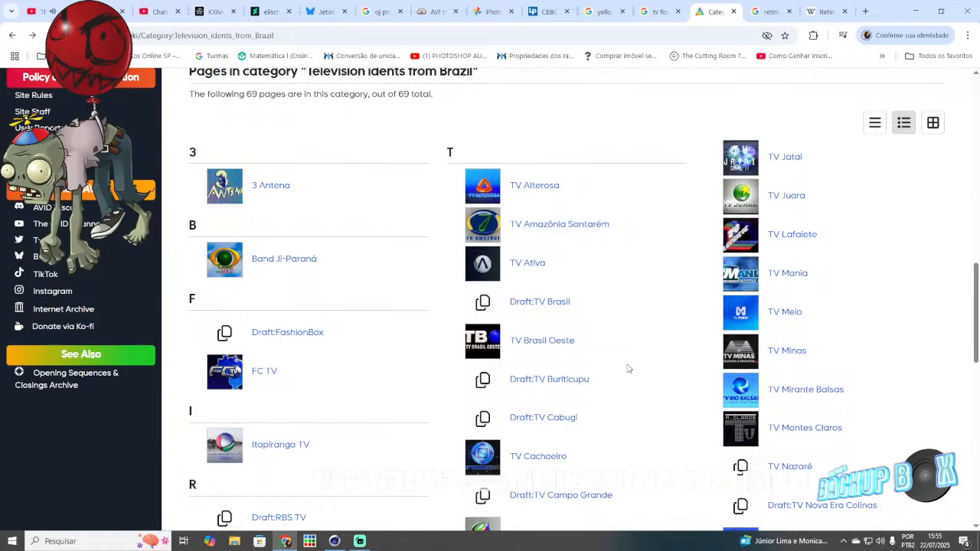
{"action": "left_click", "coordinate": [528, 263]}
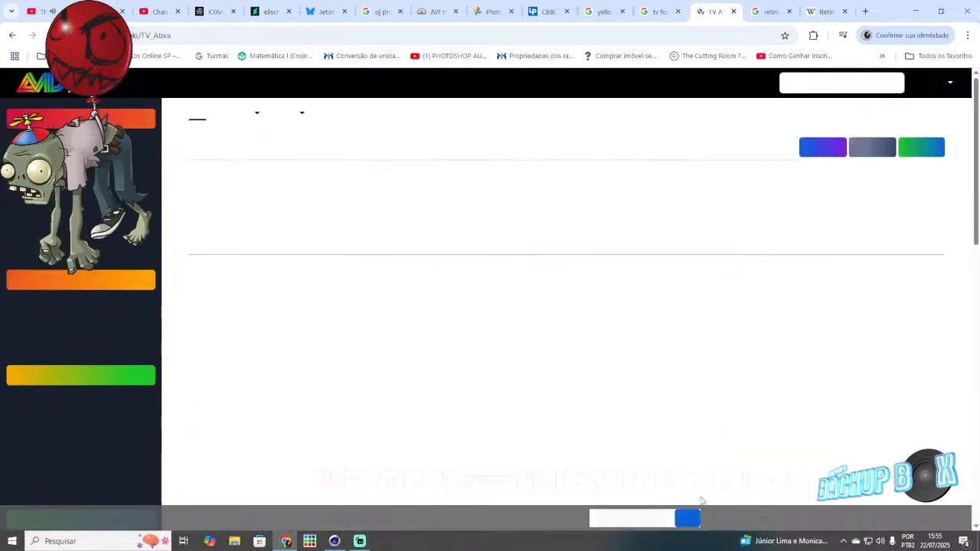
Step: Examine the TV Ativa ident image and description, and return to the Brazilian idents category
{"action": "left_click", "coordinate": [359, 542]}
{"action": "left_click", "coordinate": [359, 541]}
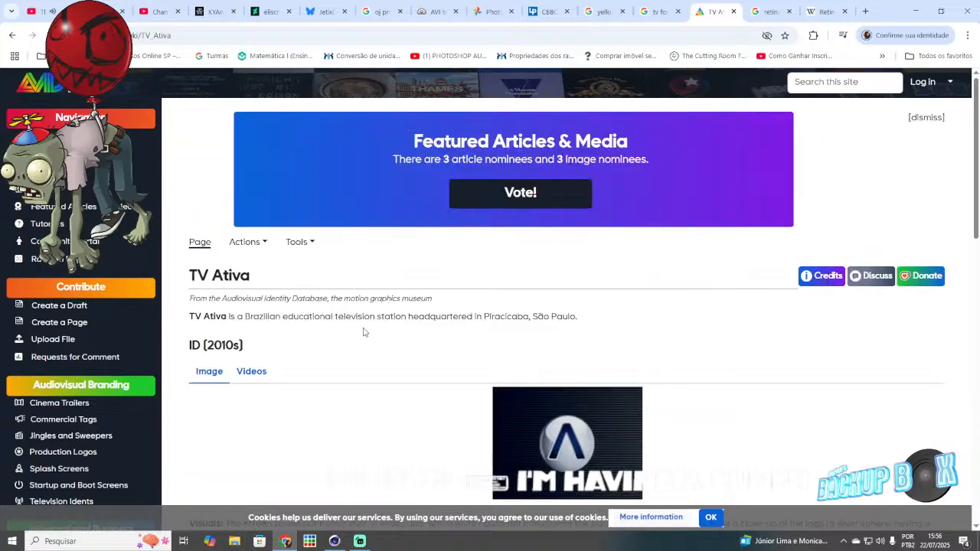
{"action": "scroll", "coordinate": [364, 331], "scroll_direction": "down", "scroll_amount": 4}
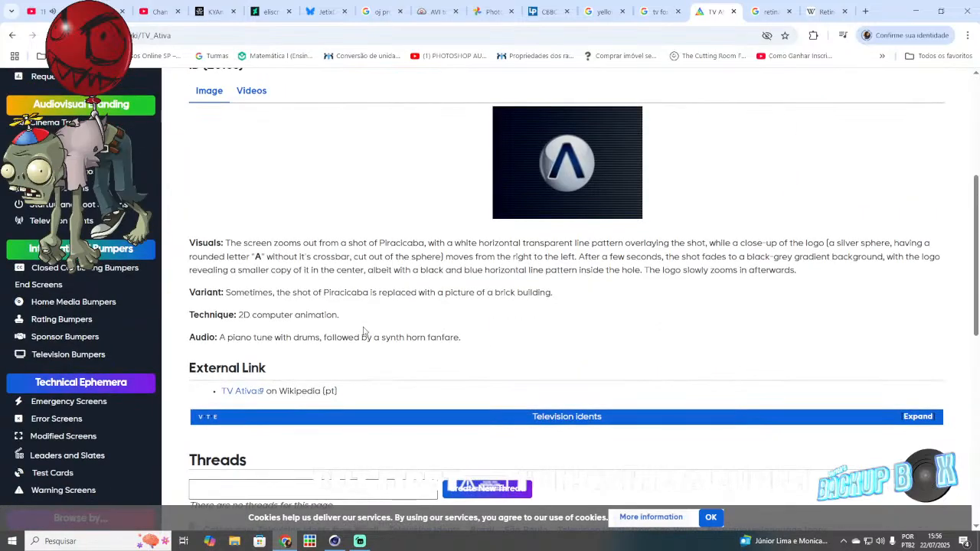
{"action": "left_click", "coordinate": [7, 36]}
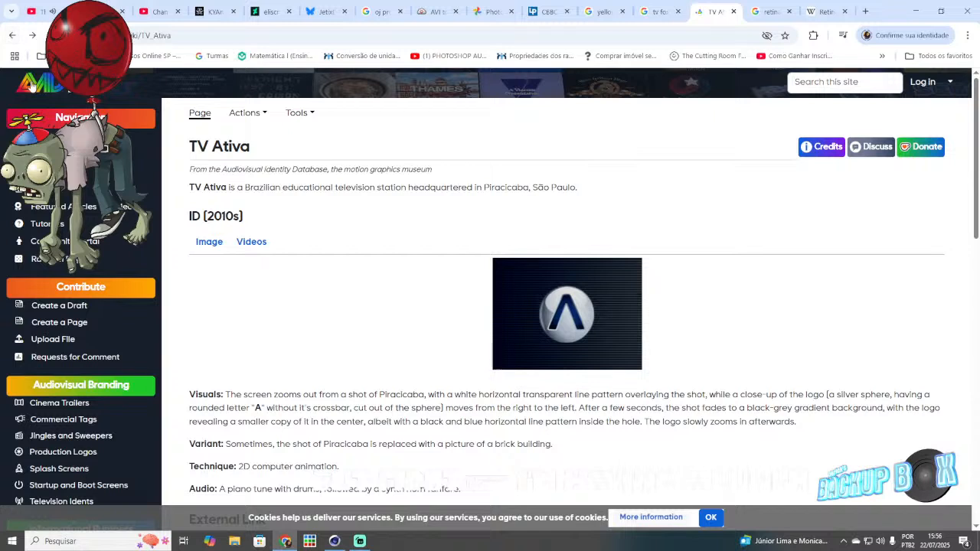
{"action": "left_click", "coordinate": [9, 39]}
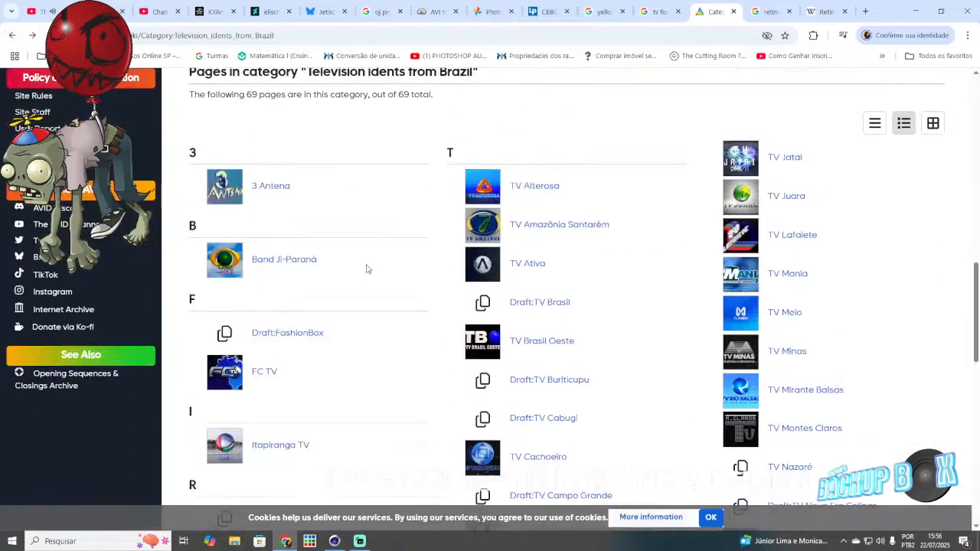
Step: Look through the list of Brazilian television idents and open the TV Globo page
{"action": "scroll", "coordinate": [376, 368], "scroll_direction": "down", "scroll_amount": 3}
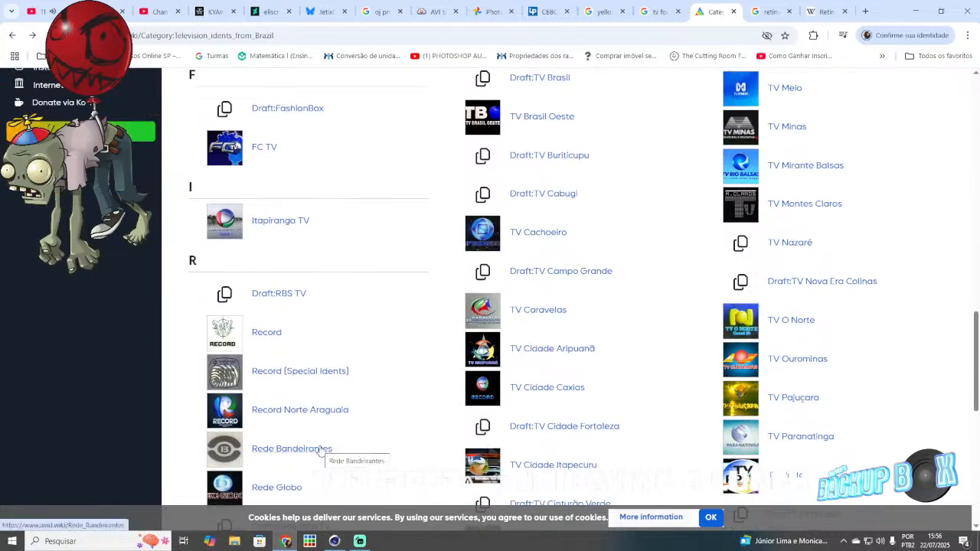
{"action": "scroll", "coordinate": [311, 379], "scroll_direction": "down", "scroll_amount": 4}
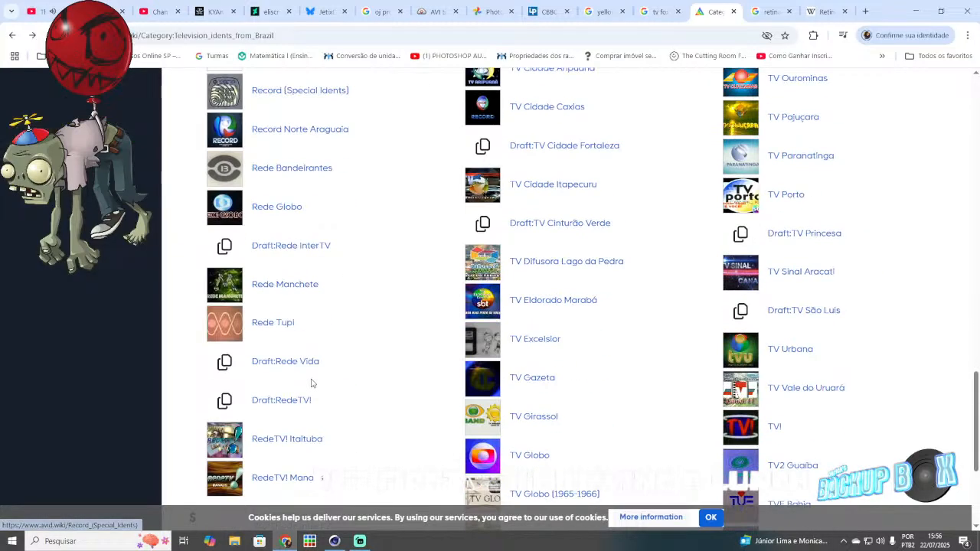
{"action": "scroll", "coordinate": [308, 382], "scroll_direction": "up", "scroll_amount": 2}
{"action": "scroll", "coordinate": [308, 383], "scroll_direction": "down", "scroll_amount": 4}
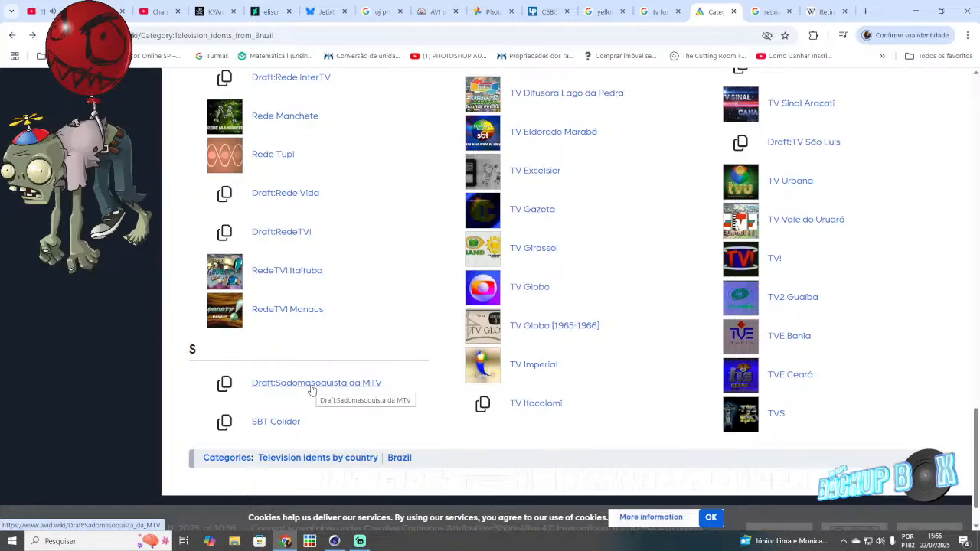
{"action": "left_click", "coordinate": [522, 288]}
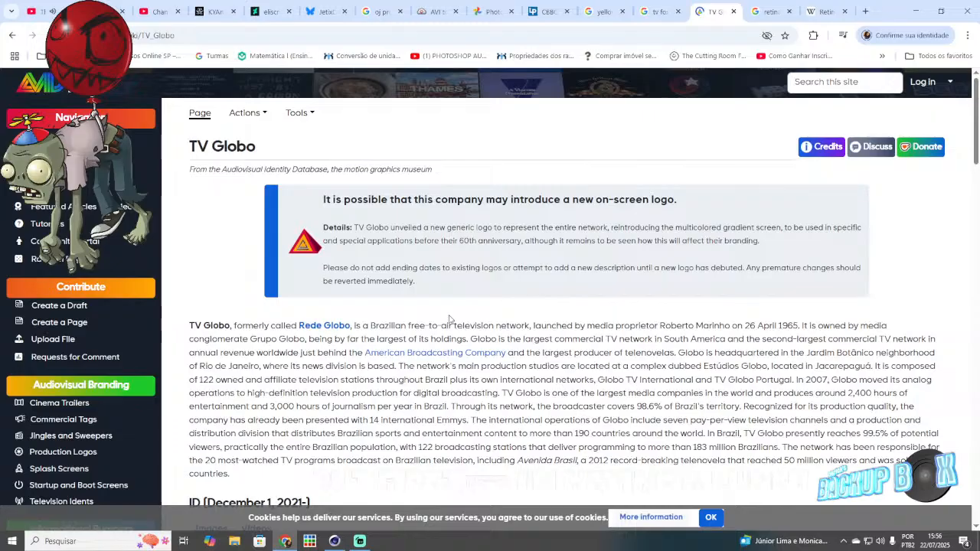
Step: Examine the TV Globo page's ident images from December 2021 onward and its notes, and return to the Brazilian idents category
{"action": "scroll", "coordinate": [450, 320], "scroll_direction": "down", "scroll_amount": 5}
{"action": "scroll", "coordinate": [433, 316], "scroll_direction": "down", "scroll_amount": 5}
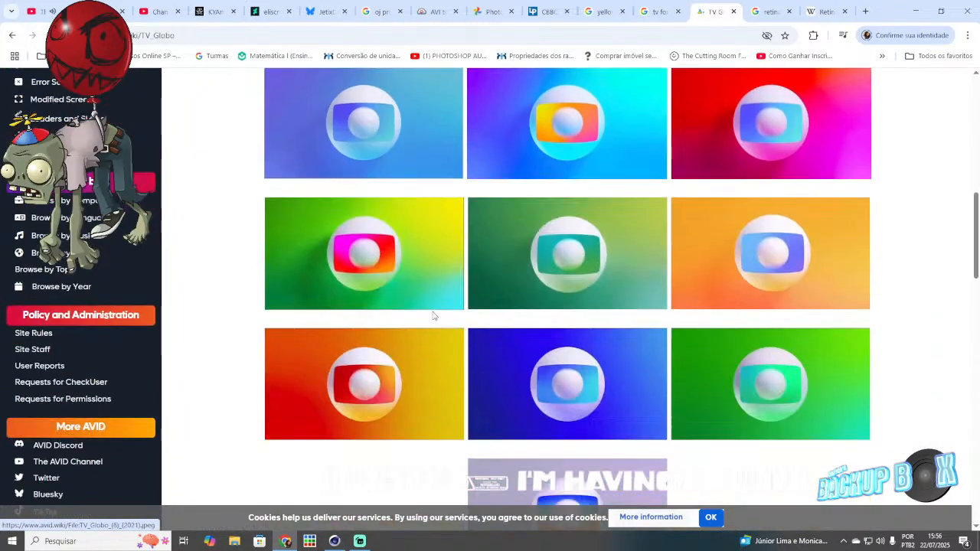
{"action": "scroll", "coordinate": [432, 316], "scroll_direction": "down", "scroll_amount": 3}
{"action": "scroll", "coordinate": [433, 316], "scroll_direction": "up", "scroll_amount": 4}
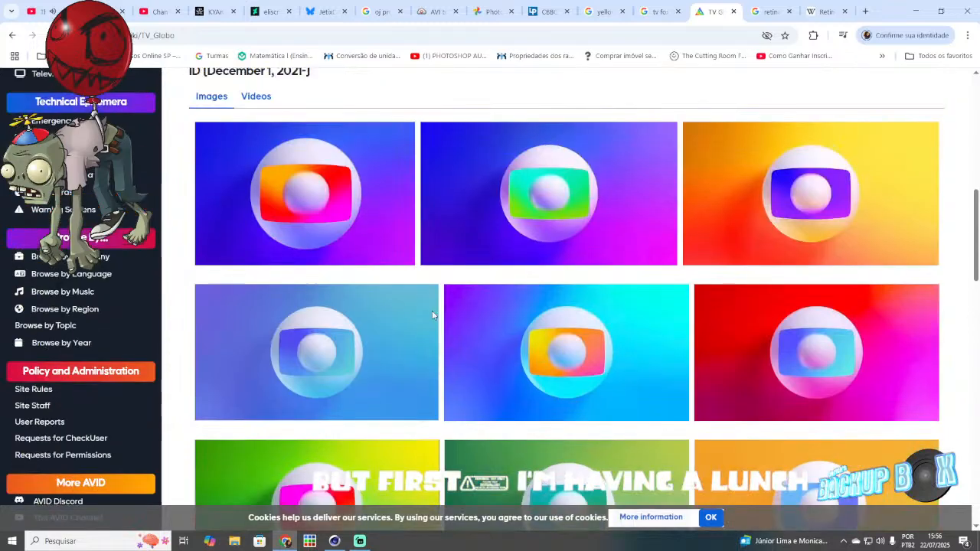
{"action": "scroll", "coordinate": [430, 315], "scroll_direction": "down", "scroll_amount": 2}
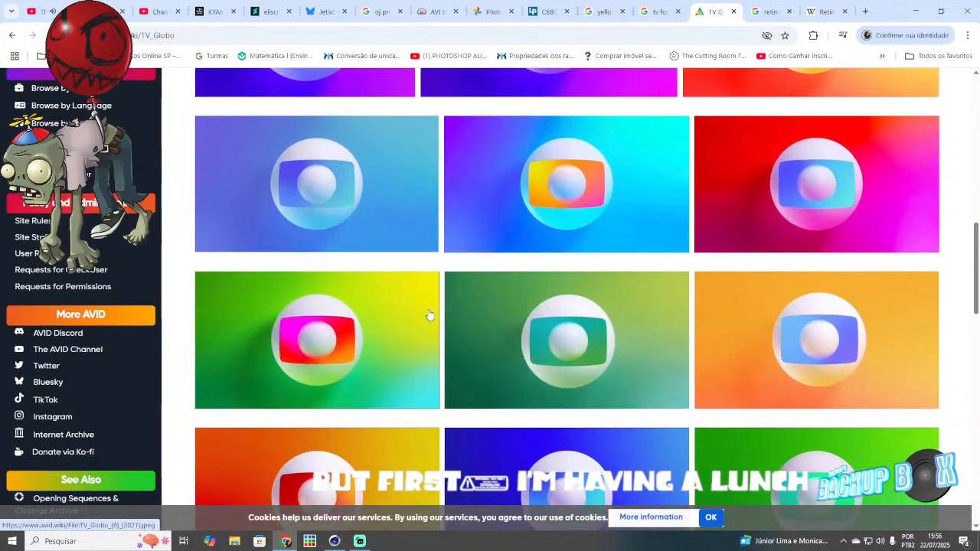
{"action": "scroll", "coordinate": [430, 315], "scroll_direction": "down", "scroll_amount": 6}
{"action": "scroll", "coordinate": [426, 304], "scroll_direction": "up", "scroll_amount": 10}
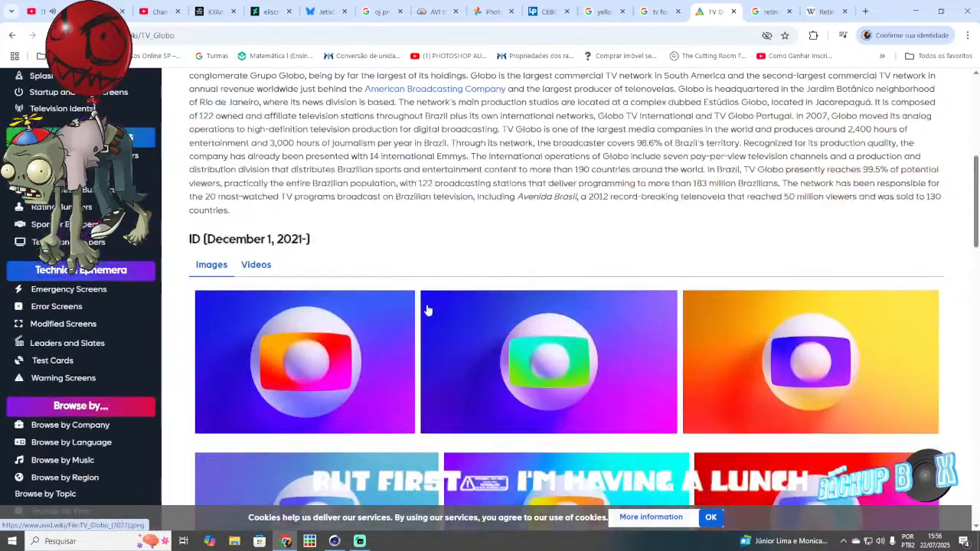
{"action": "scroll", "coordinate": [413, 302], "scroll_direction": "down", "scroll_amount": 10}
{"action": "scroll", "coordinate": [355, 284], "scroll_direction": "up", "scroll_amount": 5}
{"action": "scroll", "coordinate": [353, 284], "scroll_direction": "down", "scroll_amount": 10}
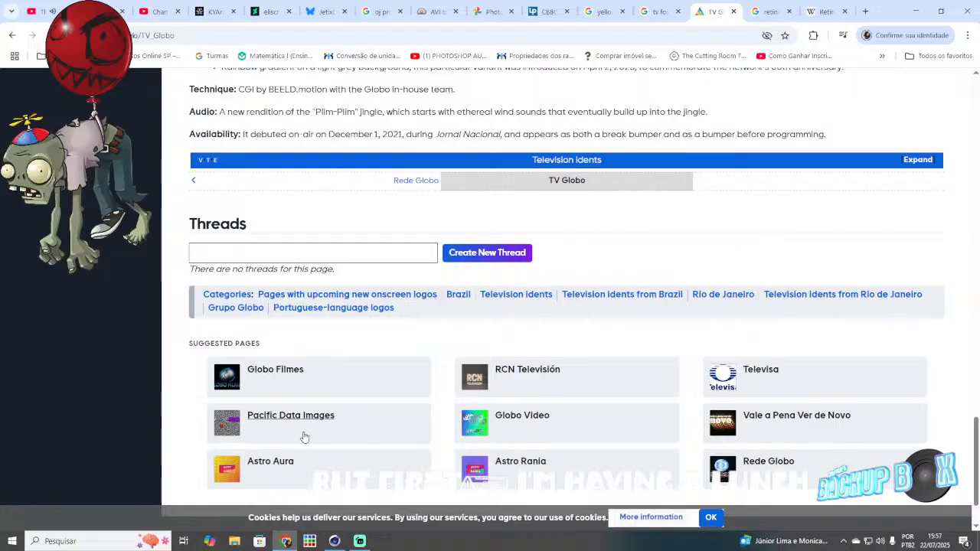
{"action": "left_click", "coordinate": [11, 36]}
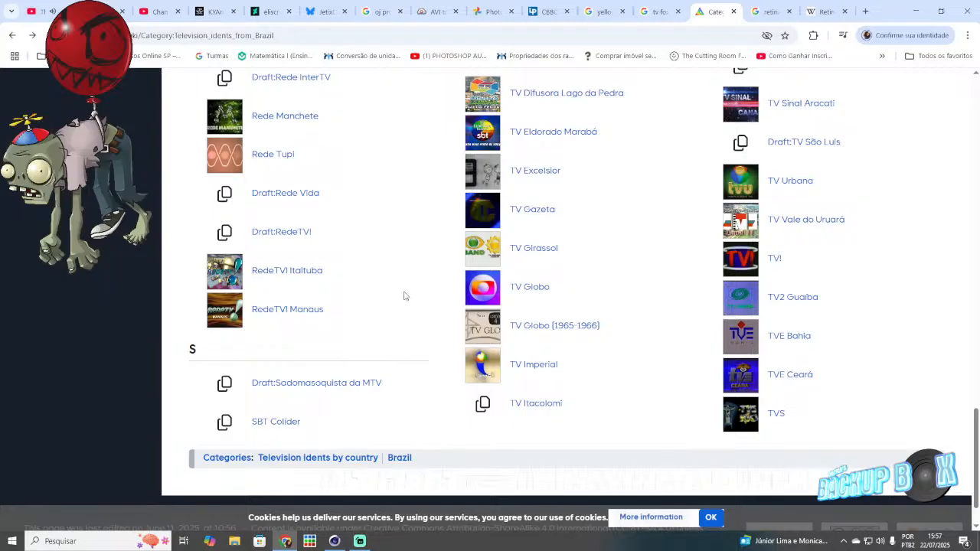
Step: Check the live stream chat in Streamlabs Desktop, and return to the Angry Birds Bounce YouTube video in Chrome
{"action": "left_click", "coordinate": [361, 541]}
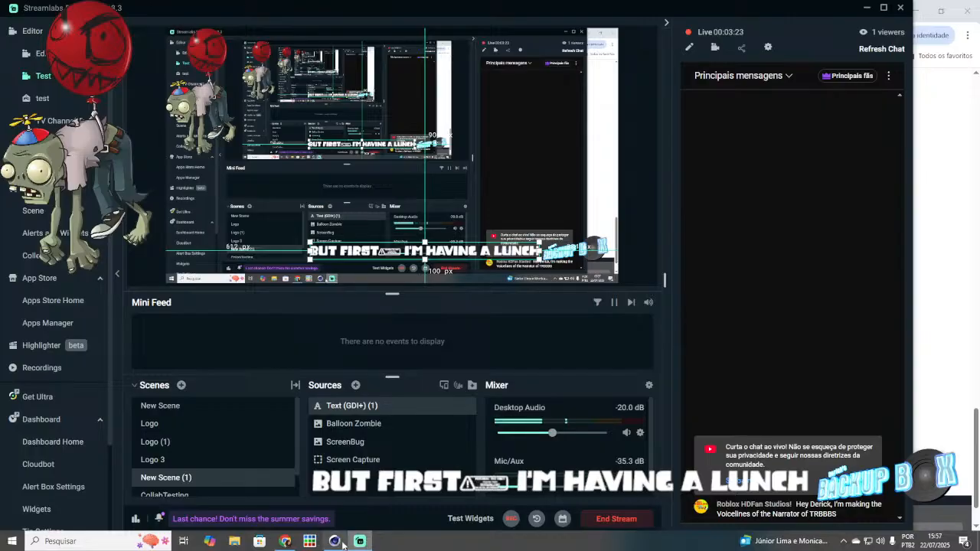
{"action": "left_click", "coordinate": [286, 542]}
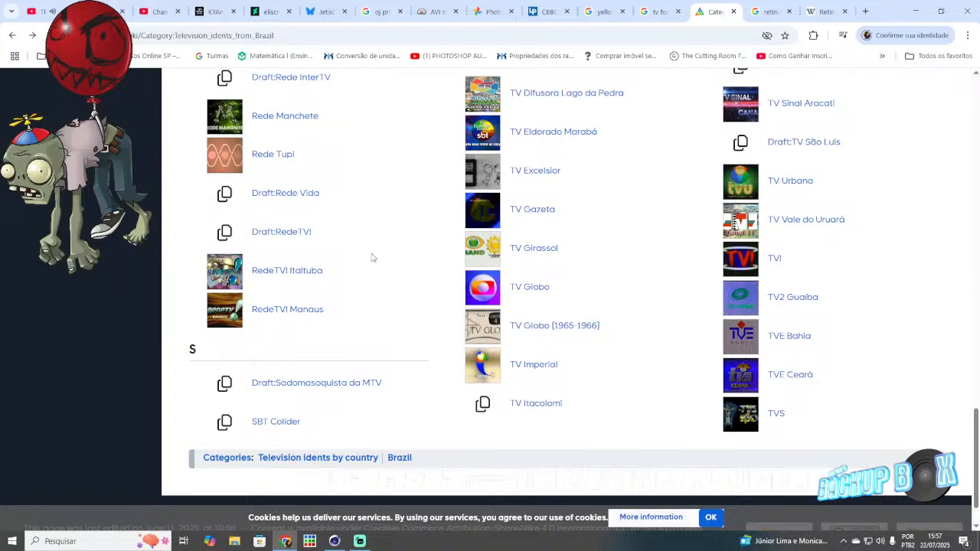
{"action": "key", "text": "ctrl+1"}
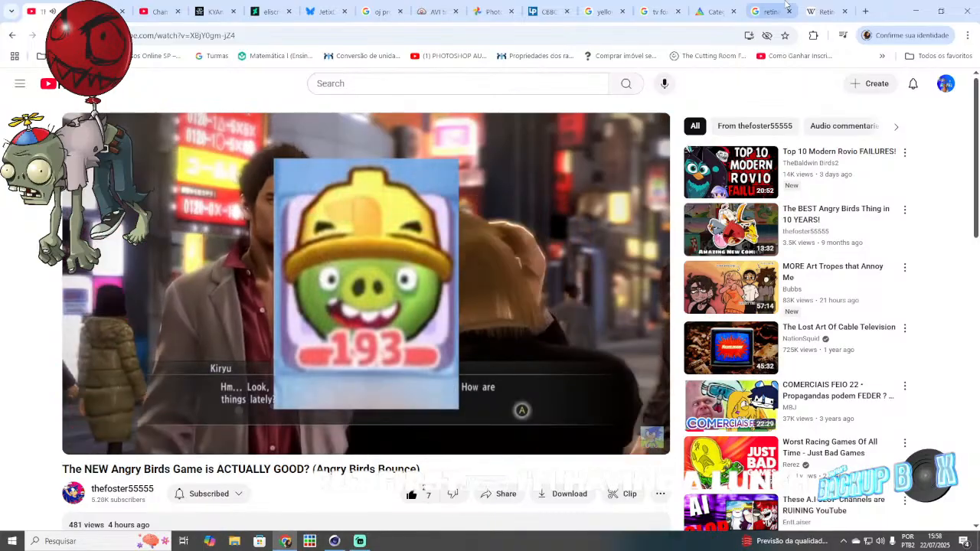
Step: Examine the 1994 ident on the TV Brasil Oeste page from the Brazilian idents category, and return to the category
{"action": "left_click", "coordinate": [810, 6]}
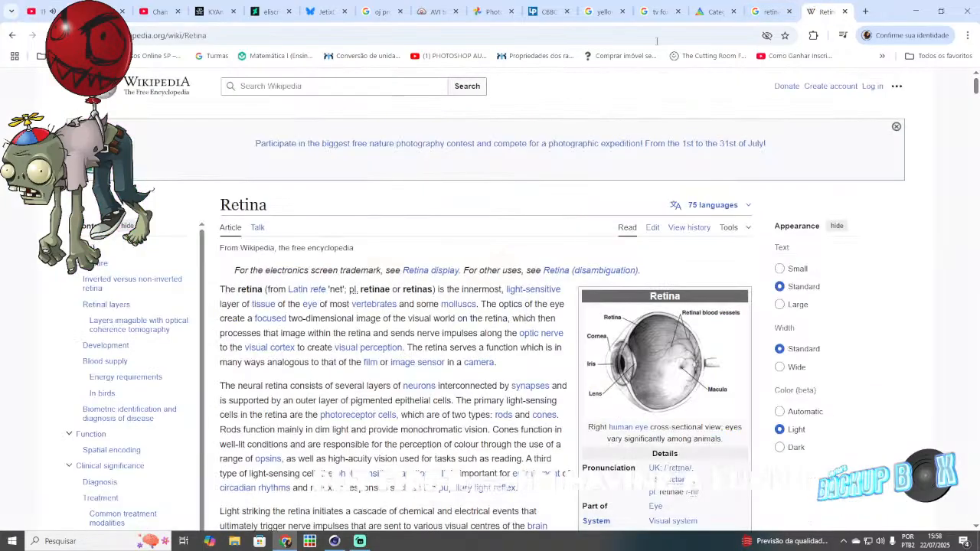
{"action": "left_click", "coordinate": [769, 9]}
{"action": "left_click", "coordinate": [706, 6]}
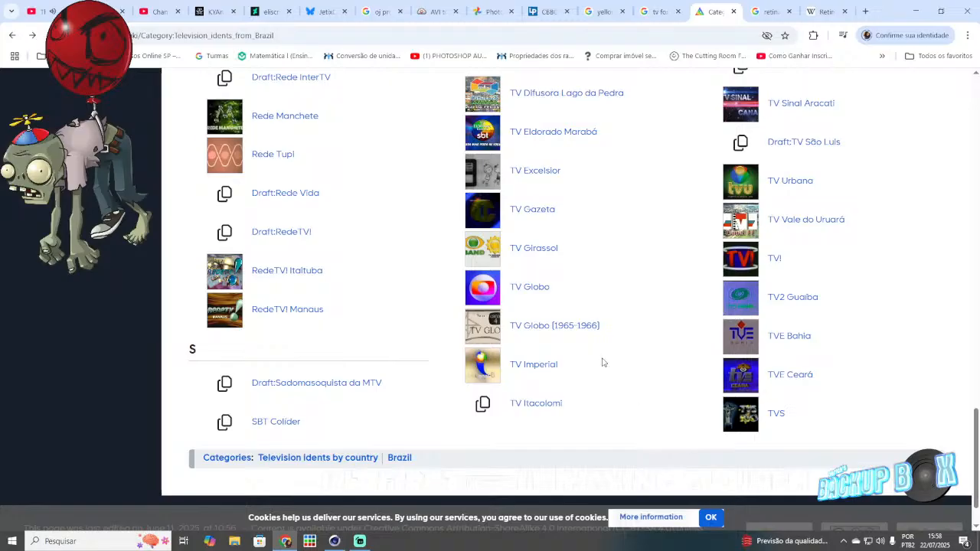
{"action": "scroll", "coordinate": [580, 324], "scroll_direction": "up", "scroll_amount": 8}
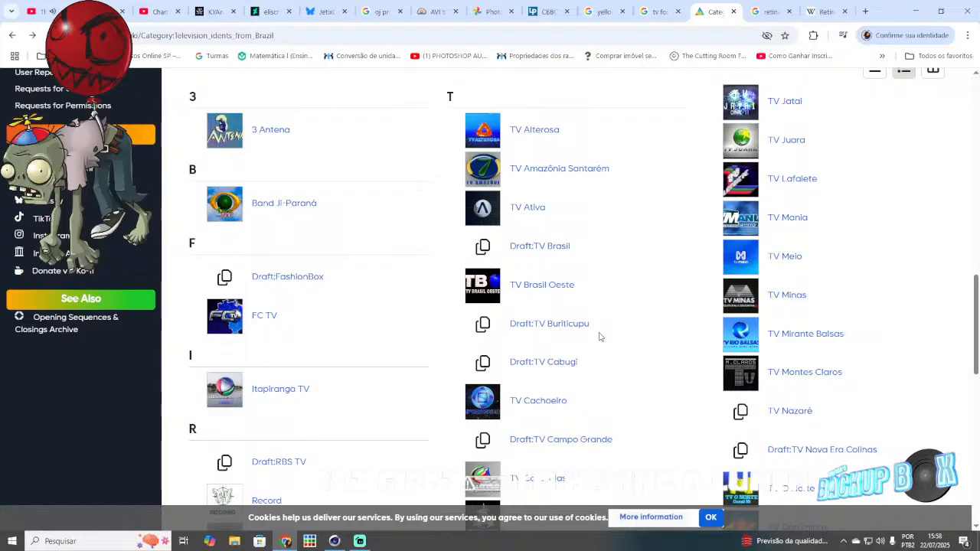
{"action": "left_click", "coordinate": [549, 296]}
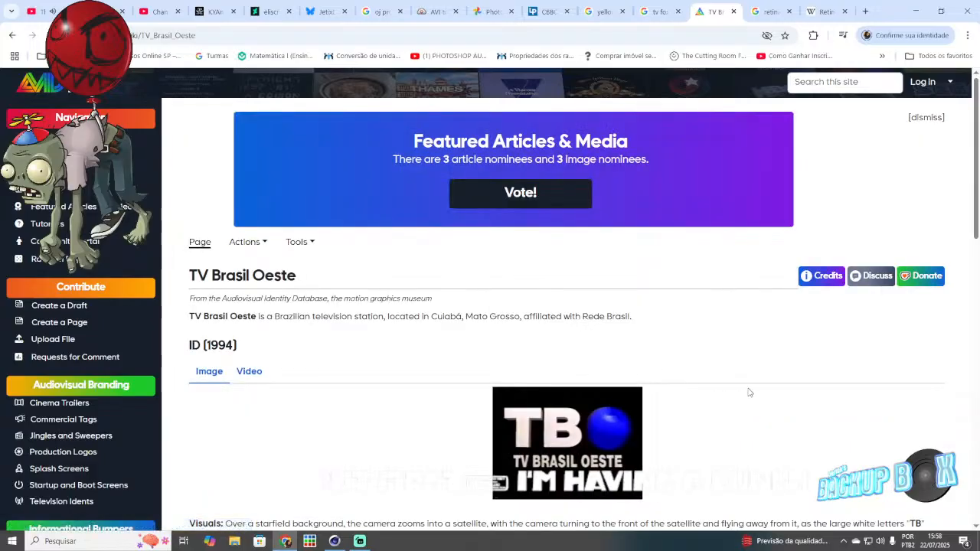
{"action": "scroll", "coordinate": [747, 392], "scroll_direction": "down", "scroll_amount": 2}
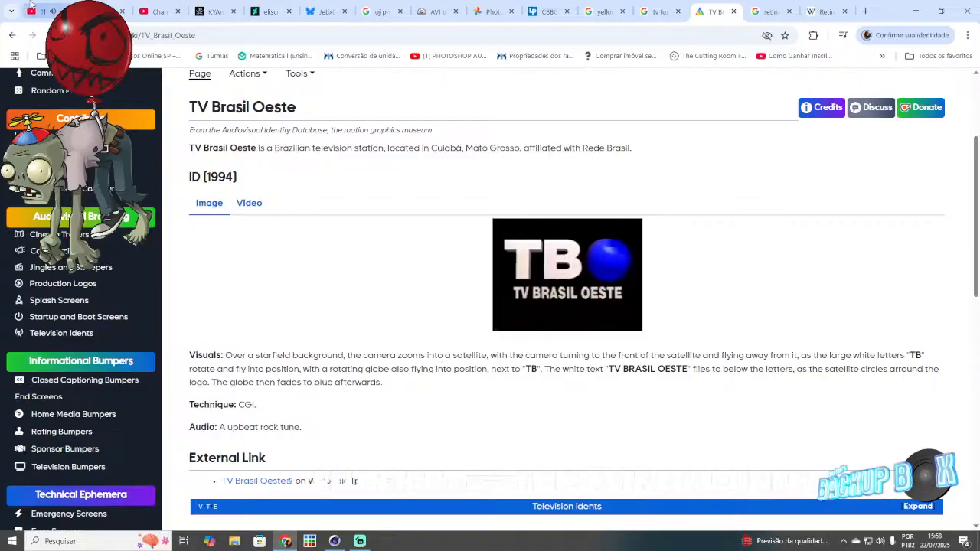
{"action": "left_click", "coordinate": [11, 36]}
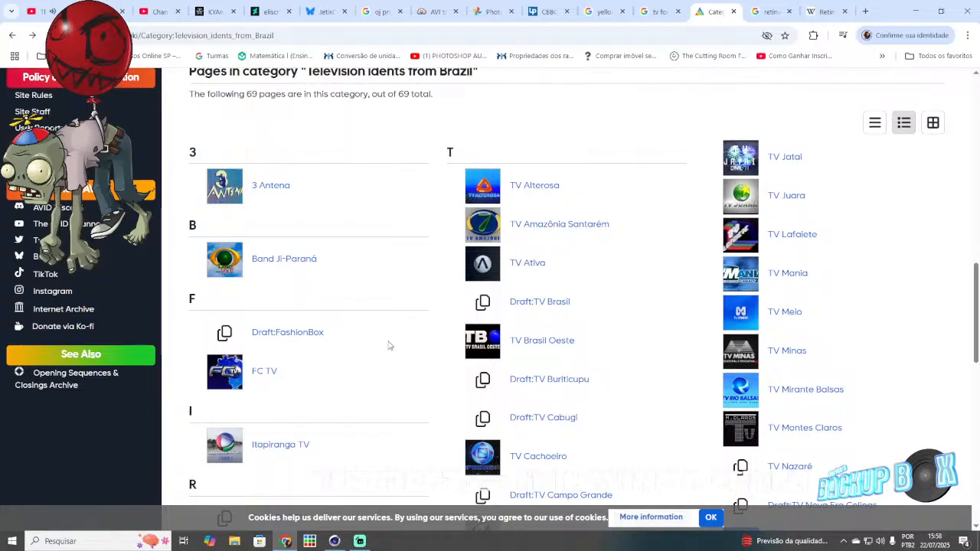
Step: Look through the list of Brazilian television idents and open the RBS TV draft page
{"action": "scroll", "coordinate": [388, 345], "scroll_direction": "down", "scroll_amount": 3}
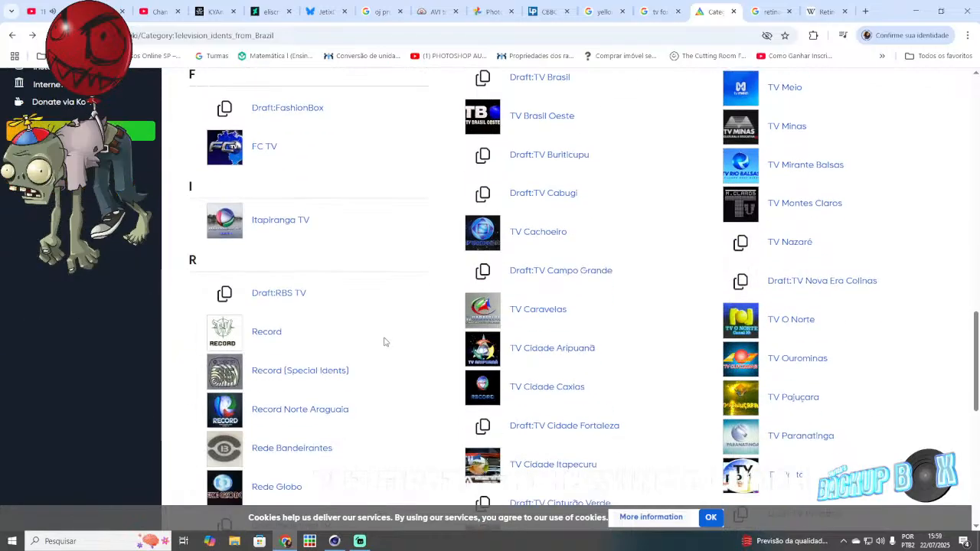
{"action": "scroll", "coordinate": [383, 333], "scroll_direction": "down", "scroll_amount": 4}
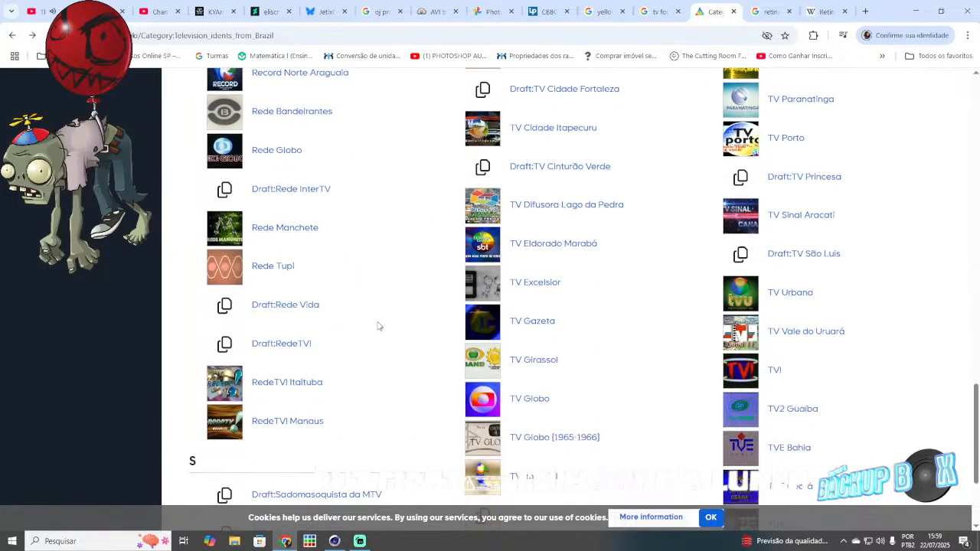
{"action": "scroll", "coordinate": [314, 222], "scroll_direction": "up", "scroll_amount": 2}
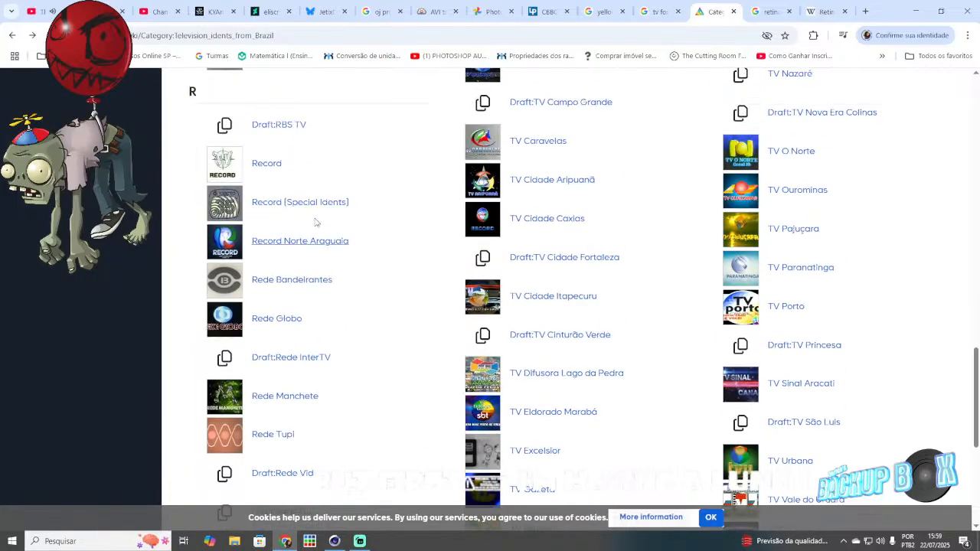
{"action": "left_click", "coordinate": [278, 127]}
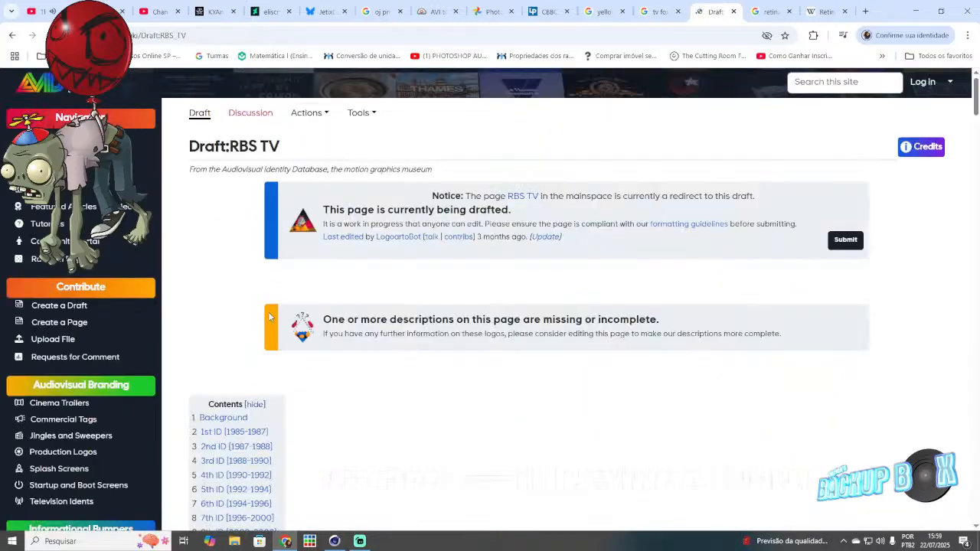
Step: Examine the RBS TV ident images and descriptions from the 1st ID (1985-1987) to the 7th ID (1996-2000)
{"action": "scroll", "coordinate": [253, 299], "scroll_direction": "down", "scroll_amount": 7}
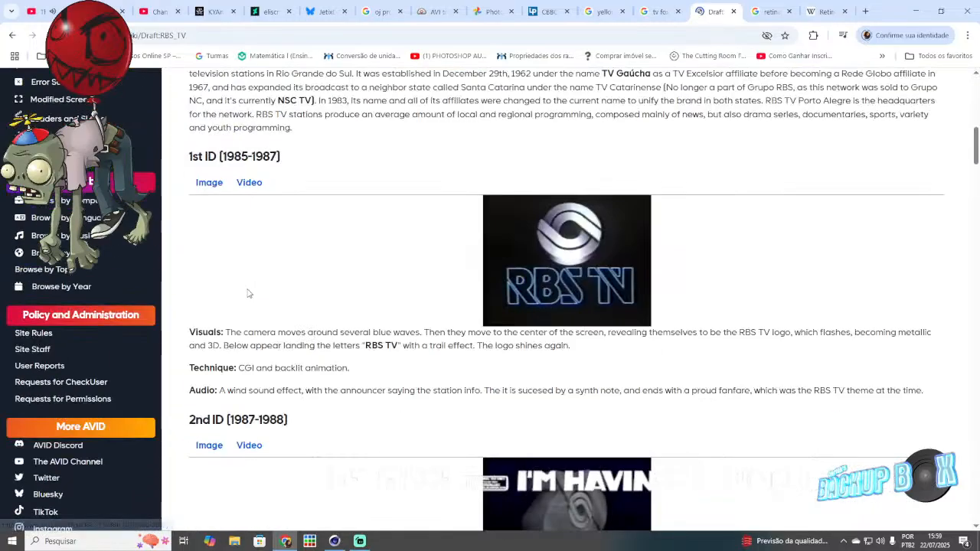
{"action": "scroll", "coordinate": [247, 293], "scroll_direction": "down", "scroll_amount": 8}
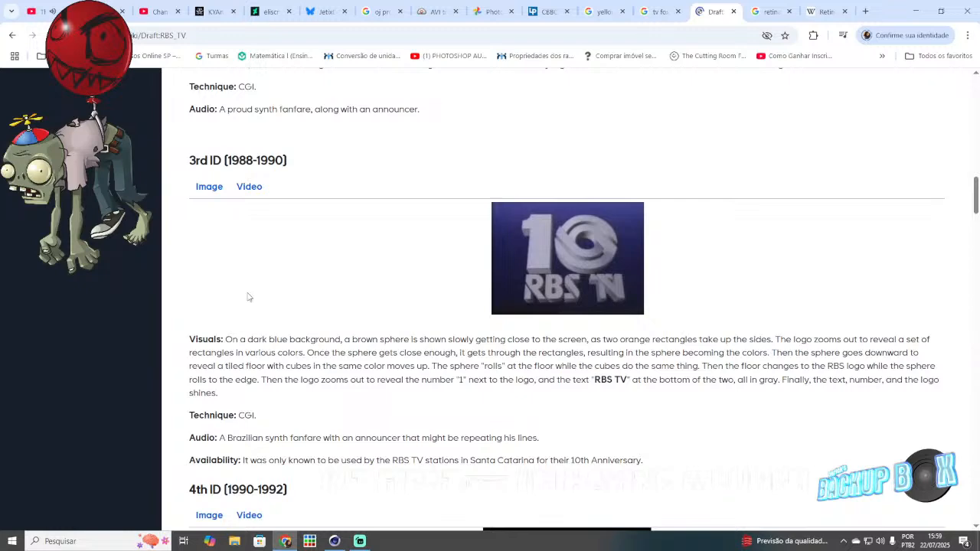
{"action": "scroll", "coordinate": [247, 297], "scroll_direction": "down", "scroll_amount": 3}
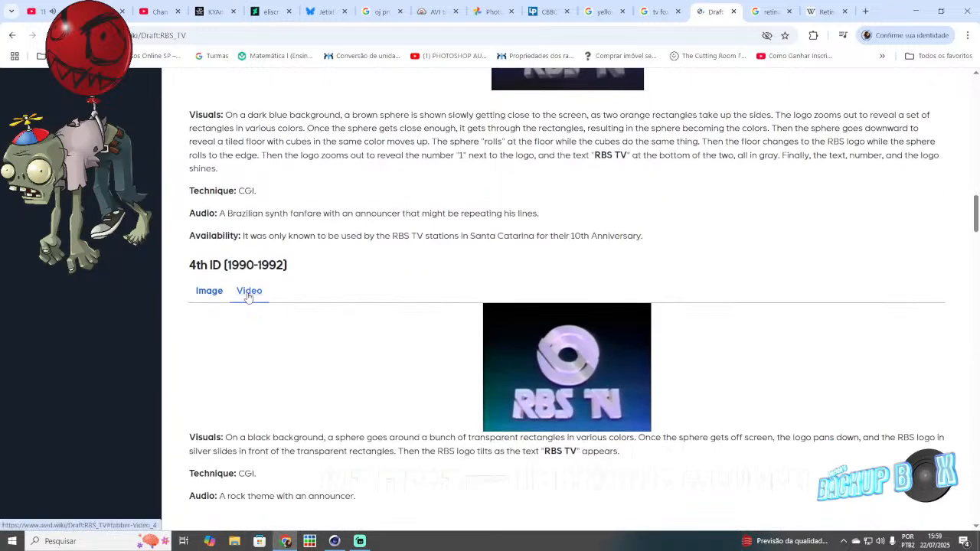
{"action": "scroll", "coordinate": [247, 297], "scroll_direction": "up", "scroll_amount": 2}
{"action": "scroll", "coordinate": [252, 310], "scroll_direction": "down", "scroll_amount": 4}
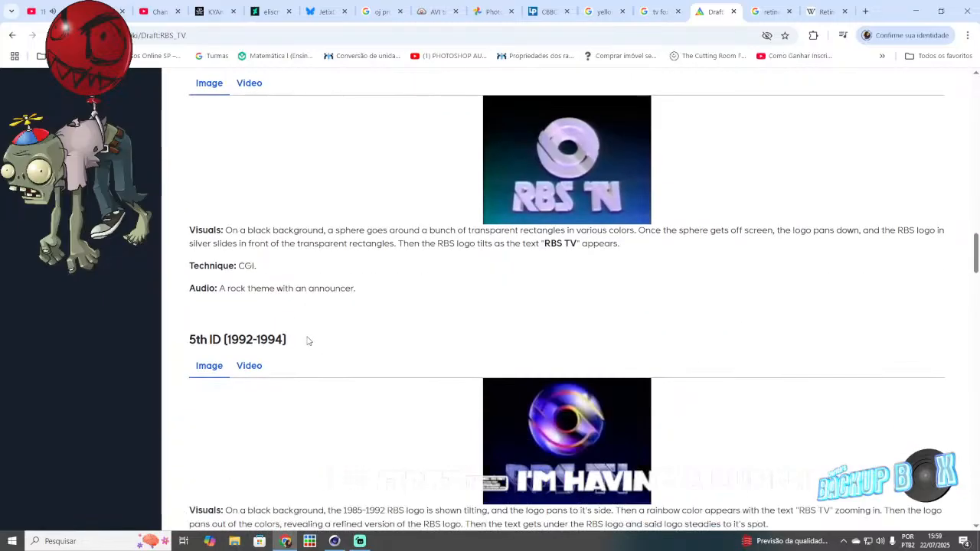
{"action": "scroll", "coordinate": [302, 349], "scroll_direction": "down", "scroll_amount": 3}
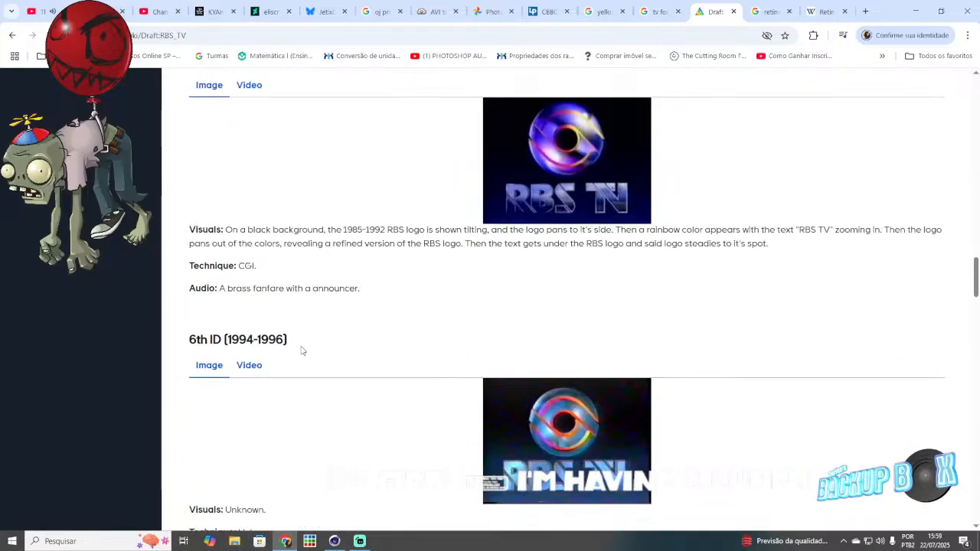
{"action": "scroll", "coordinate": [301, 346], "scroll_direction": "up", "scroll_amount": 6}
{"action": "scroll", "coordinate": [295, 360], "scroll_direction": "down", "scroll_amount": 3}
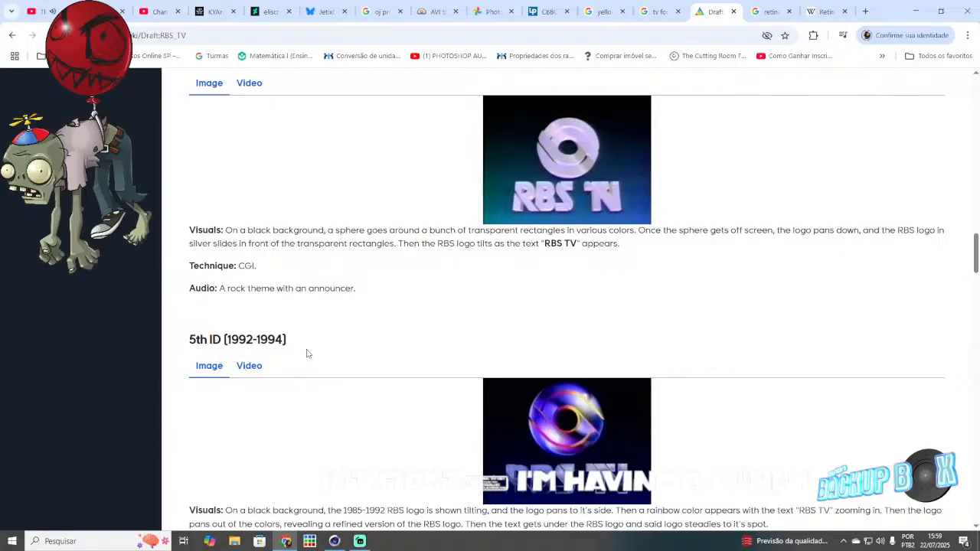
{"action": "scroll", "coordinate": [307, 353], "scroll_direction": "down", "scroll_amount": 3}
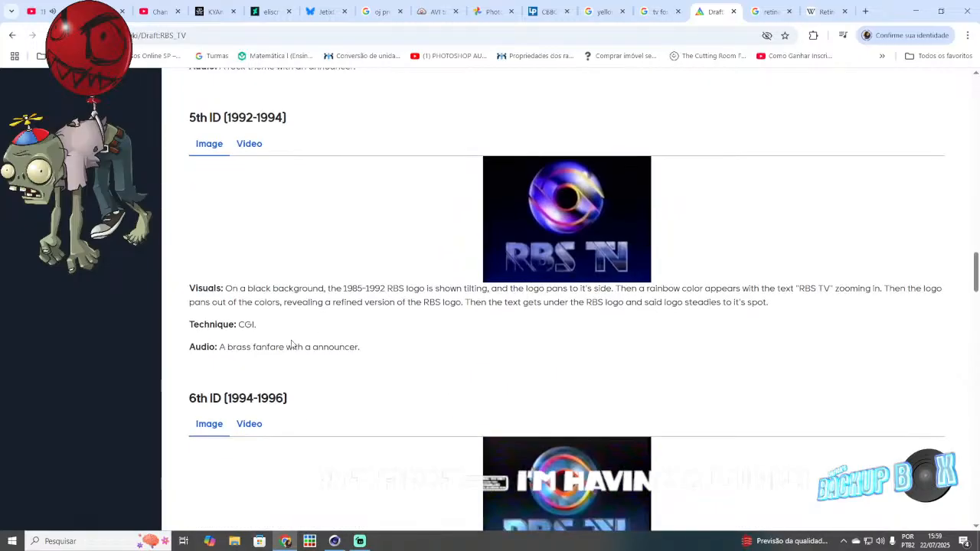
{"action": "scroll", "coordinate": [308, 370], "scroll_direction": "down", "scroll_amount": 4}
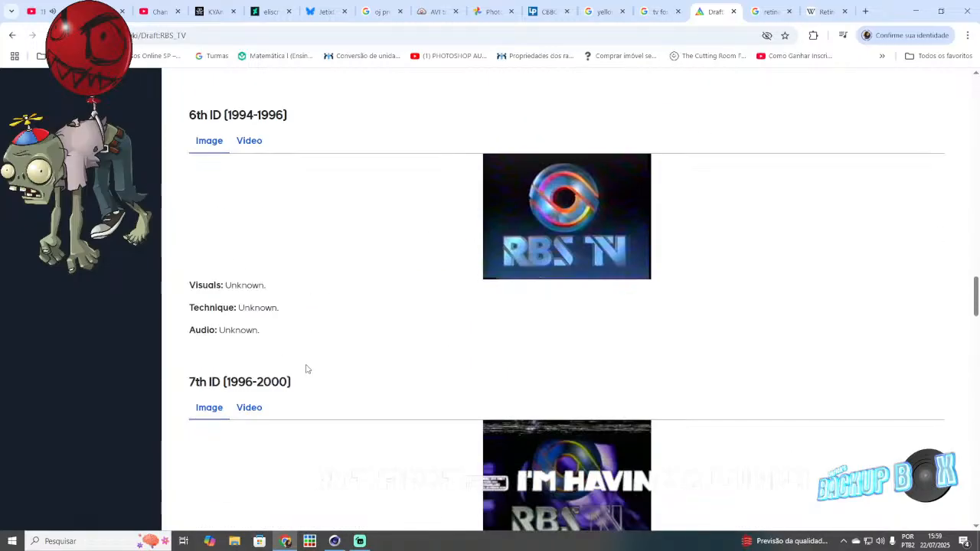
Step: Check the live stream chat in Streamlabs Desktop, and return to the Angry Birds Bounce YouTube video in Chrome
{"action": "left_click", "coordinate": [359, 542]}
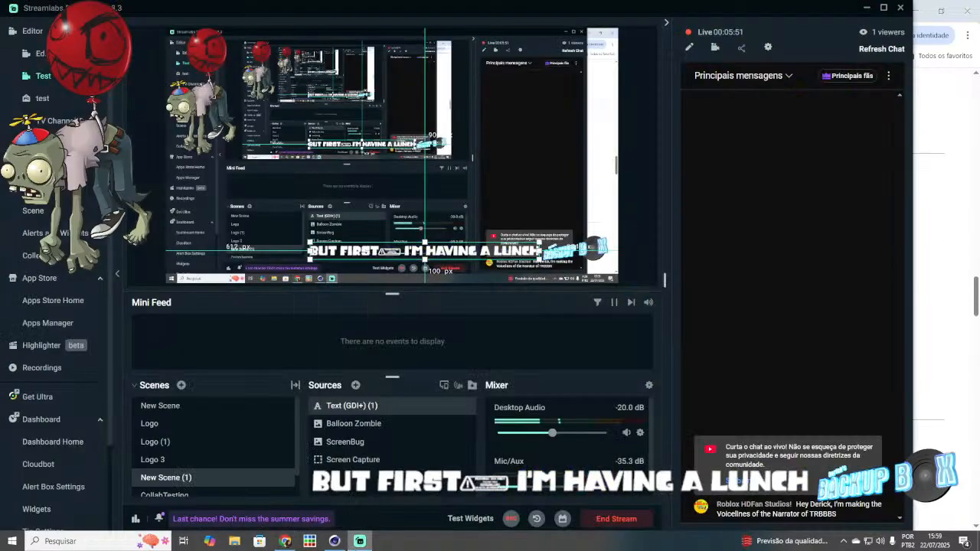
{"action": "left_click", "coordinate": [285, 541]}
{"action": "left_click", "coordinate": [38, 11]}
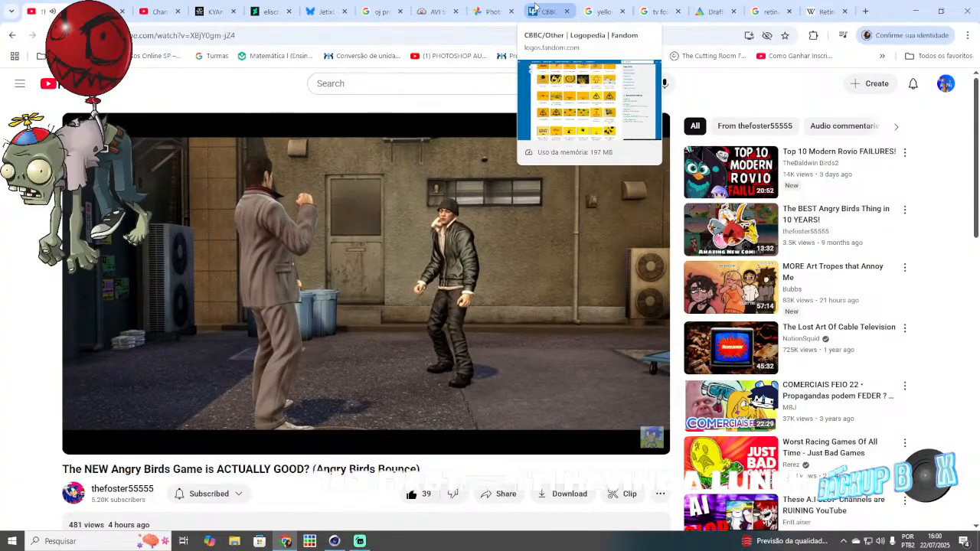
Step: View the ident gallery on the CBBC/Other Logopedia page, and return to the Angry Birds Bounce video
{"action": "left_click", "coordinate": [534, 7]}
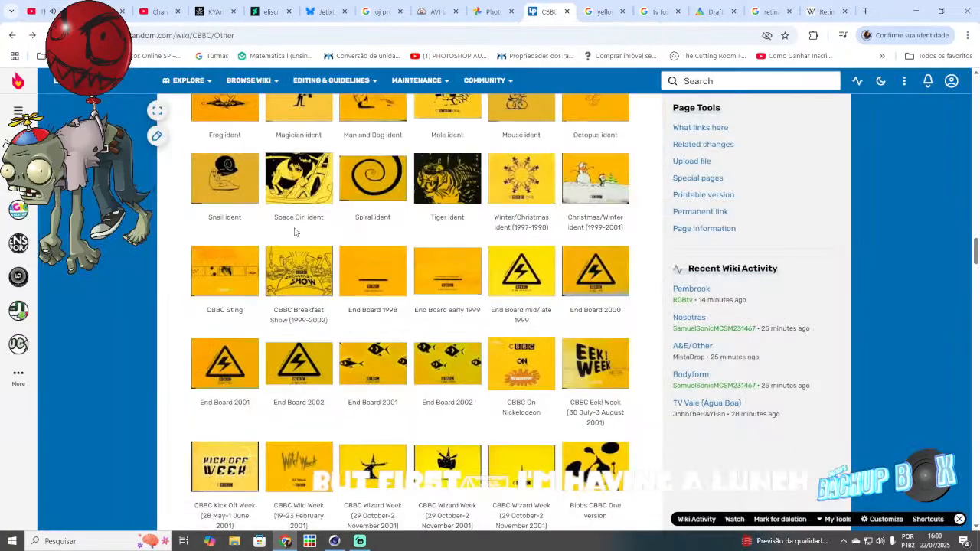
{"action": "left_click", "coordinate": [46, 11]}
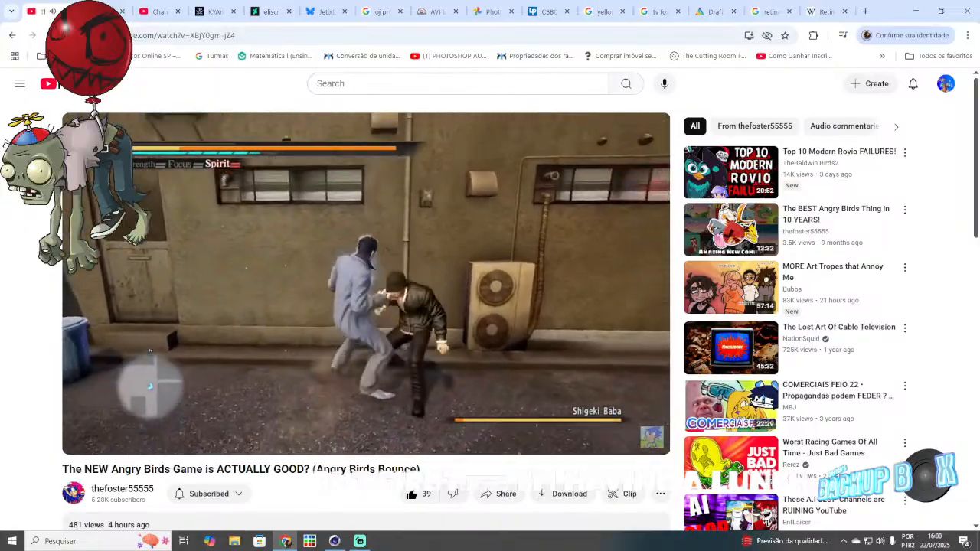
Step: Switch through Cinema 4D to Streamlabs Desktop to check the live stream, and return to Chrome
{"action": "left_click", "coordinate": [336, 542]}
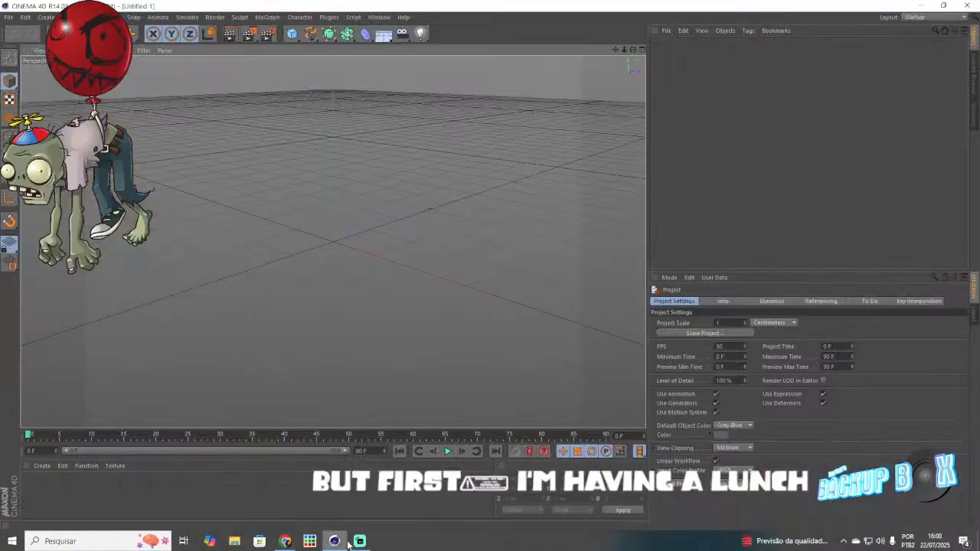
{"action": "left_click", "coordinate": [352, 545]}
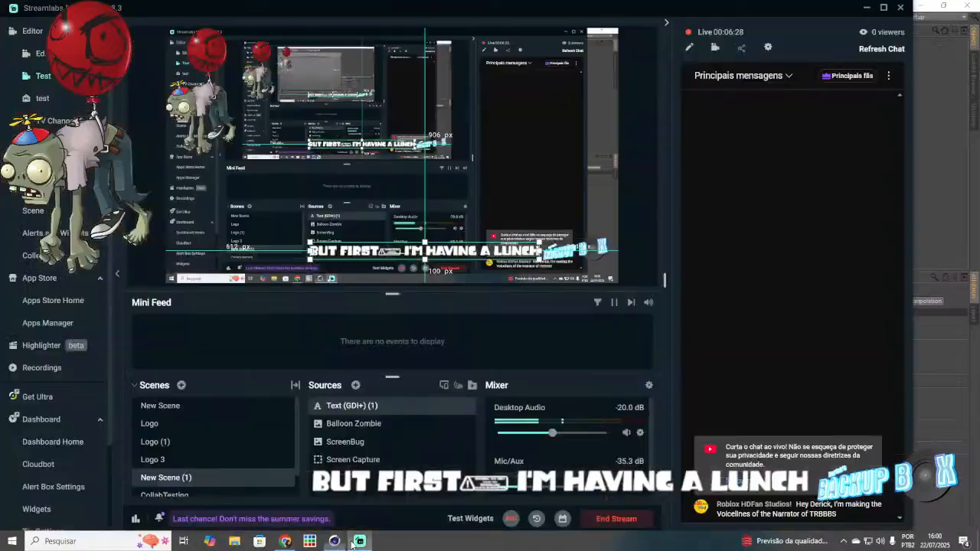
{"action": "left_click", "coordinate": [284, 542]}
Step: Refresh the YouTube Studio channel dashboard and review its analytics, videos, comments and subscribers, and return to the Angry Birds Bounce video
{"action": "left_click", "coordinate": [156, 9]}
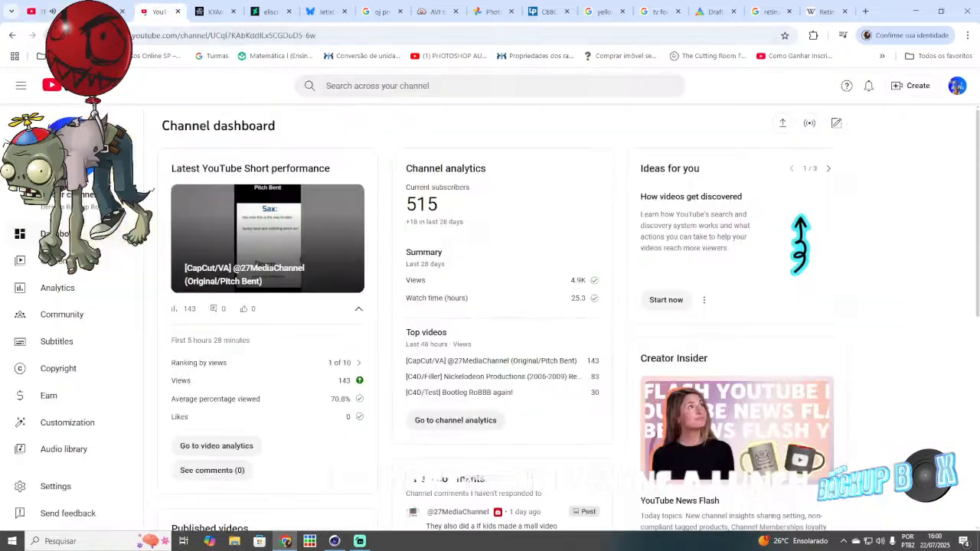
{"action": "key", "text": "F5"}
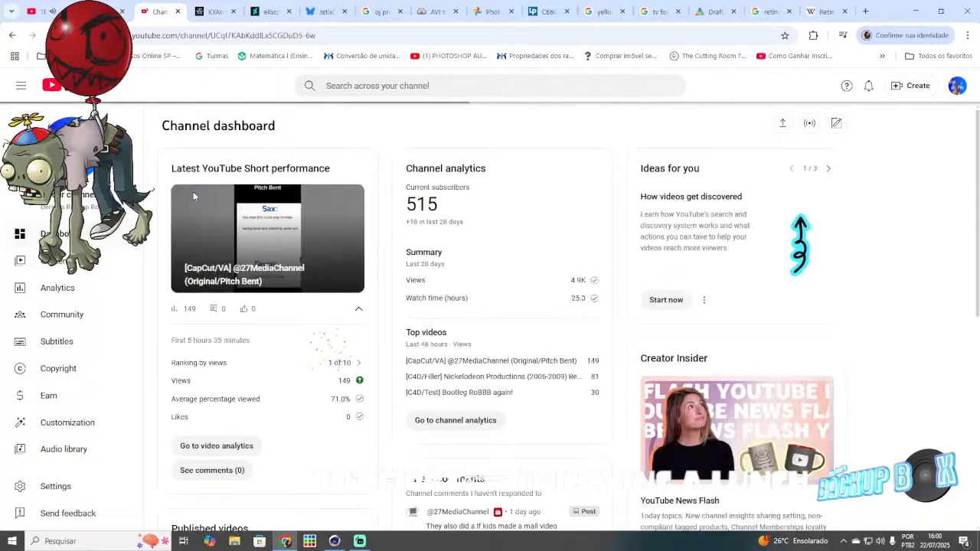
{"action": "scroll", "coordinate": [203, 164], "scroll_direction": "down", "scroll_amount": 3}
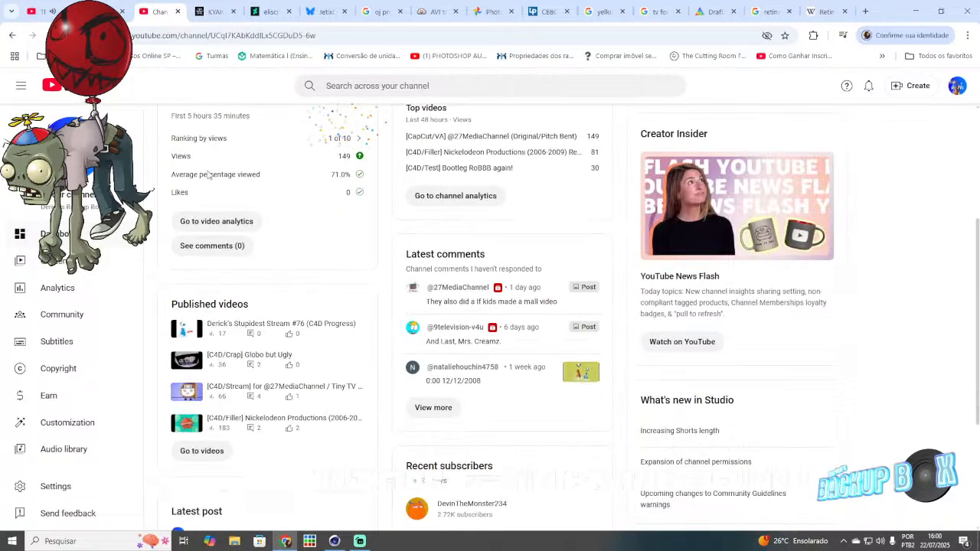
{"action": "scroll", "coordinate": [204, 174], "scroll_direction": "down", "scroll_amount": 3}
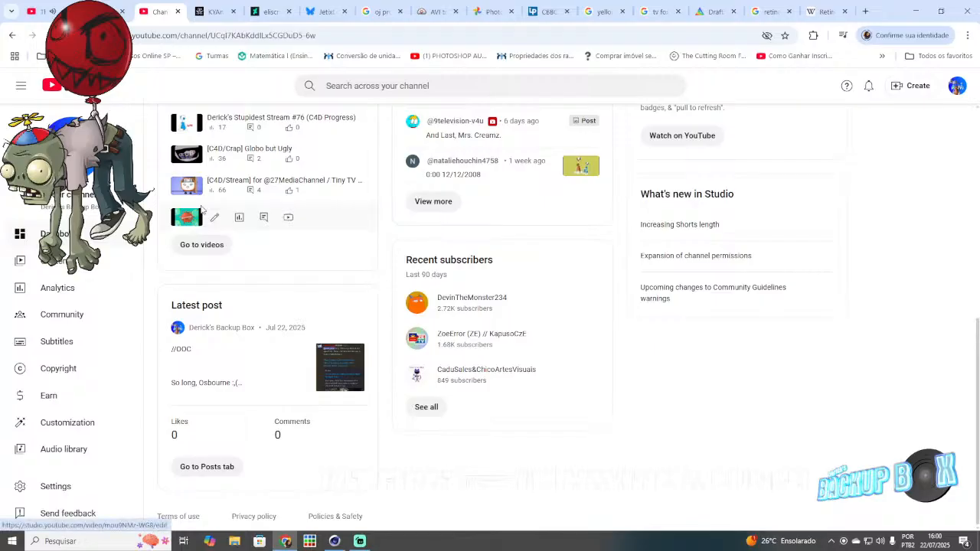
{"action": "scroll", "coordinate": [209, 195], "scroll_direction": "up", "scroll_amount": 4}
{"action": "scroll", "coordinate": [209, 195], "scroll_direction": "up", "scroll_amount": 2}
{"action": "key", "text": "ctrl+shift+Tab"}
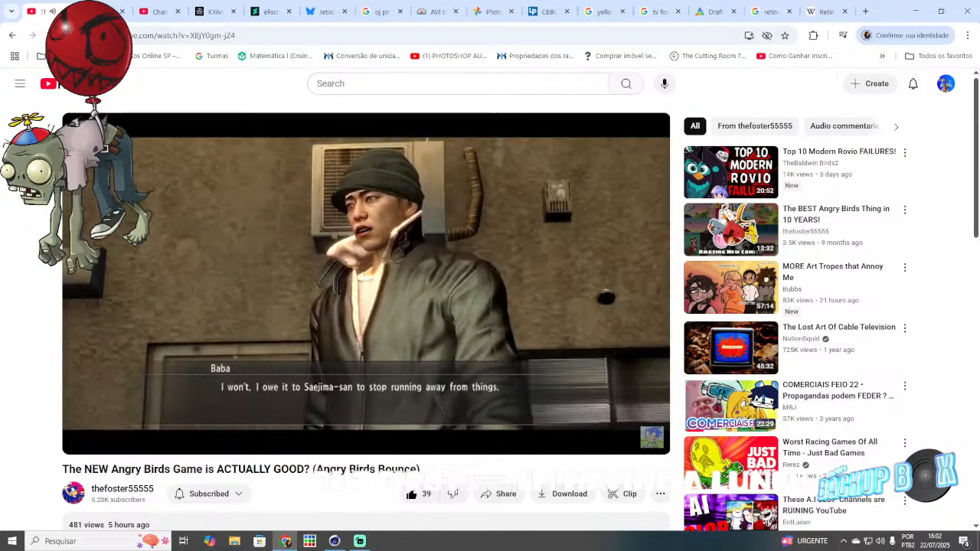
Step: Pause and resume the Angry Birds Bounce video, and check the live stream chat in Streamlabs Desktop
{"action": "left_click", "coordinate": [478, 240]}
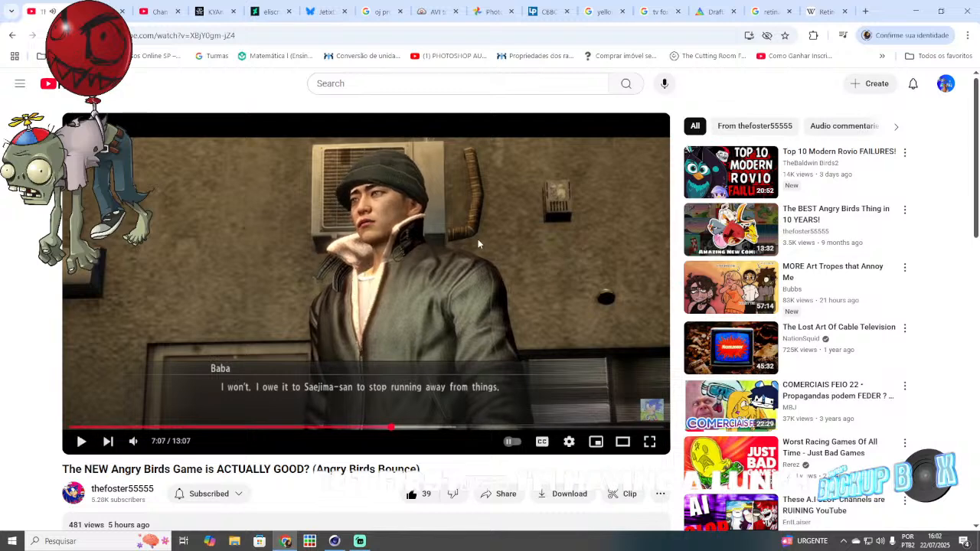
{"action": "left_click", "coordinate": [478, 244]}
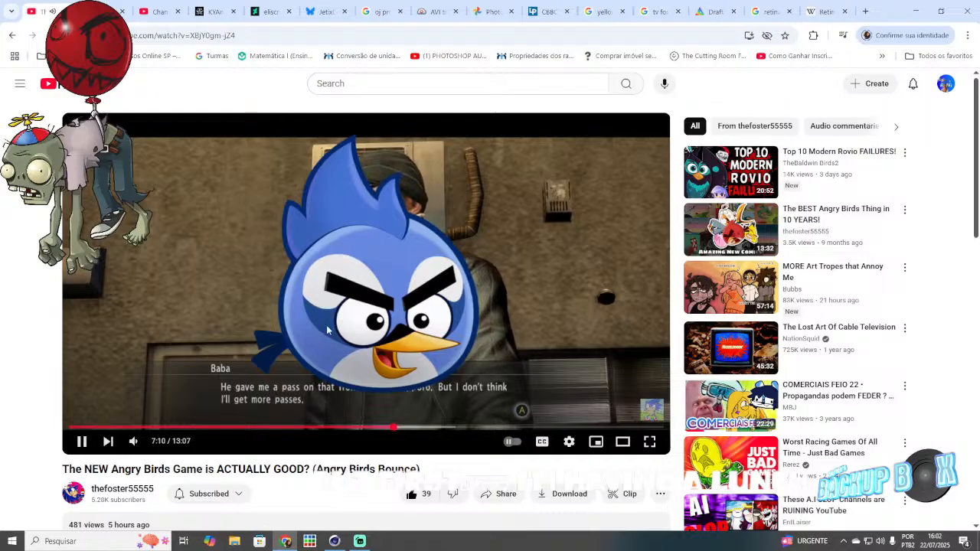
{"action": "left_click", "coordinate": [360, 541]}
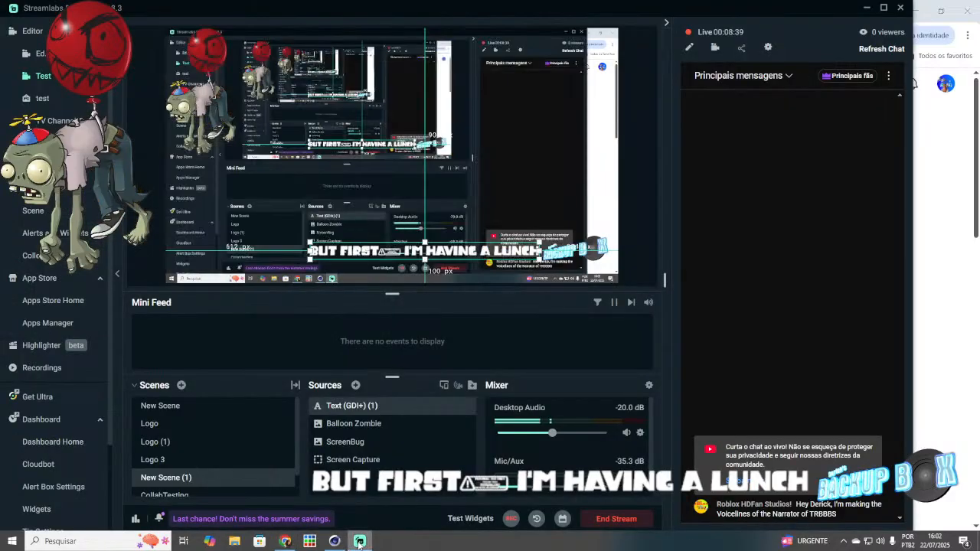
Step: Return to the Angry Birds Bounce video in Chrome, and reopen Streamlabs Desktop to check the live stream
{"action": "left_click", "coordinate": [285, 541]}
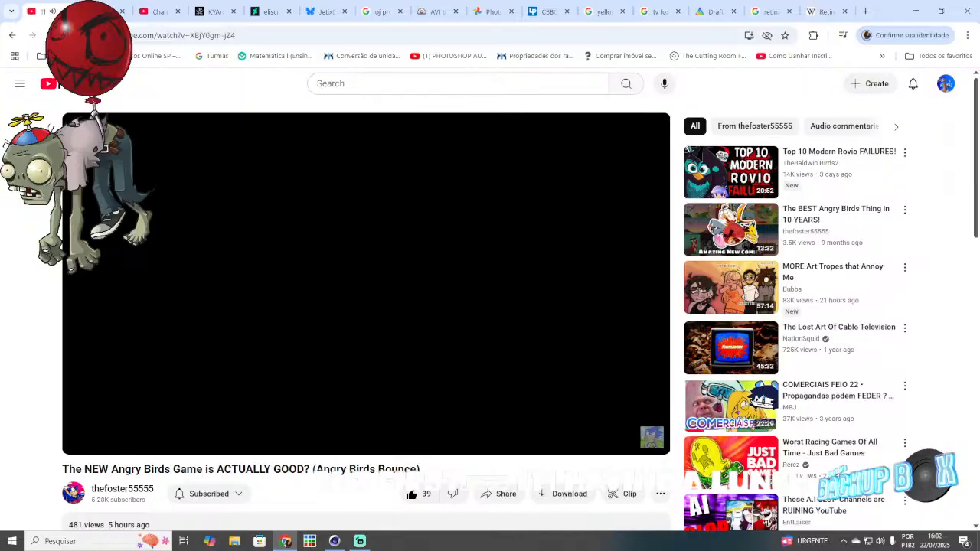
{"action": "left_click", "coordinate": [254, 310]}
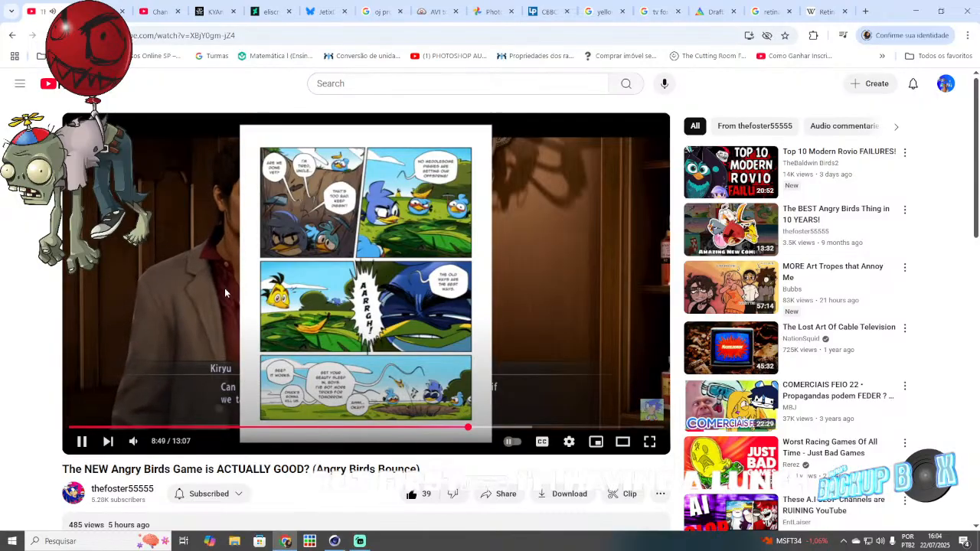
{"action": "left_click", "coordinate": [359, 541]}
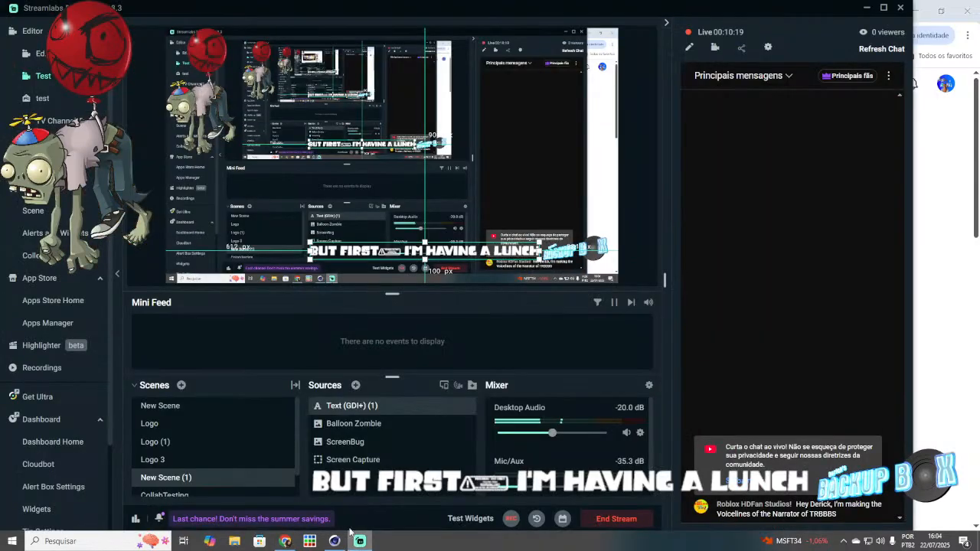
Step: Remove the Text (GDI+) (1) lunch-break overlay source from the live scene
{"action": "right_click", "coordinate": [400, 254]}
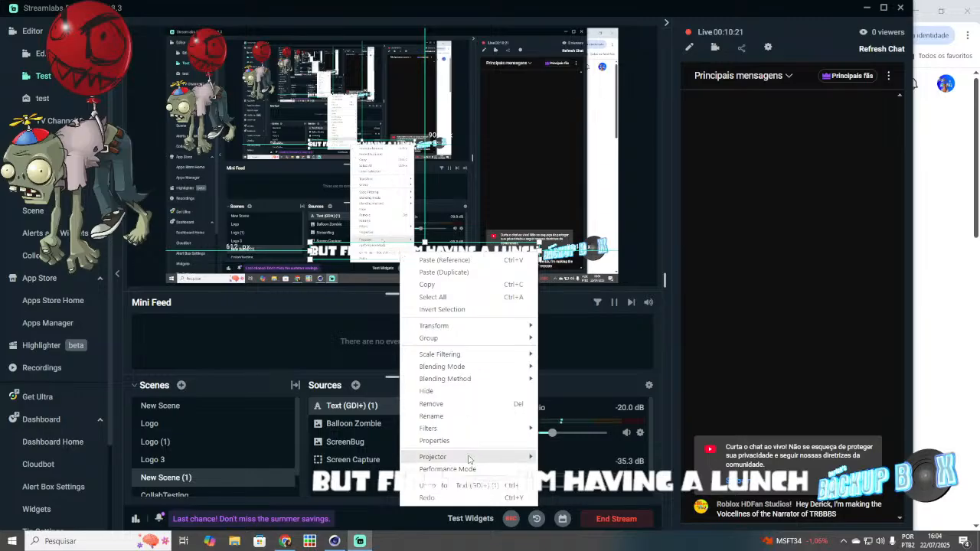
{"action": "left_click", "coordinate": [440, 404]}
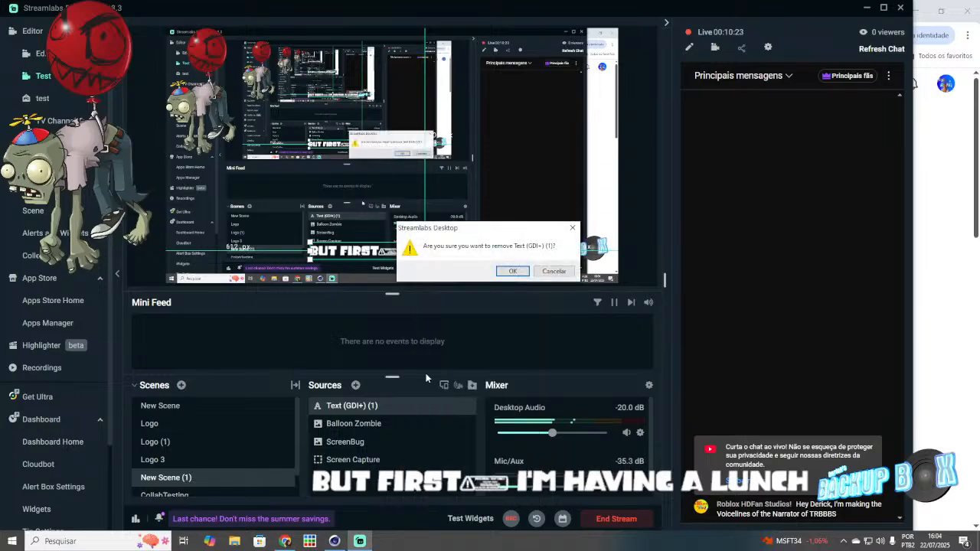
{"action": "left_click", "coordinate": [513, 271]}
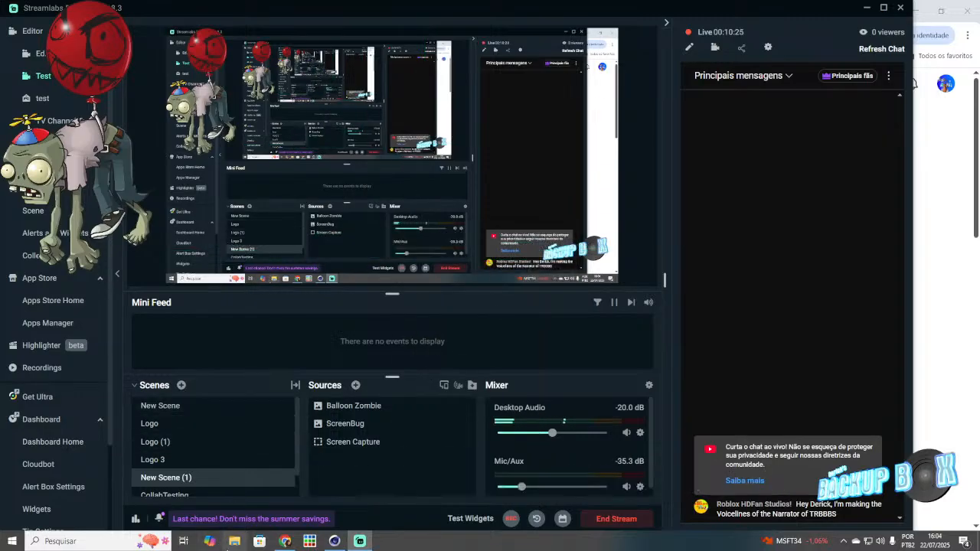
{"action": "left_click", "coordinate": [232, 542]}
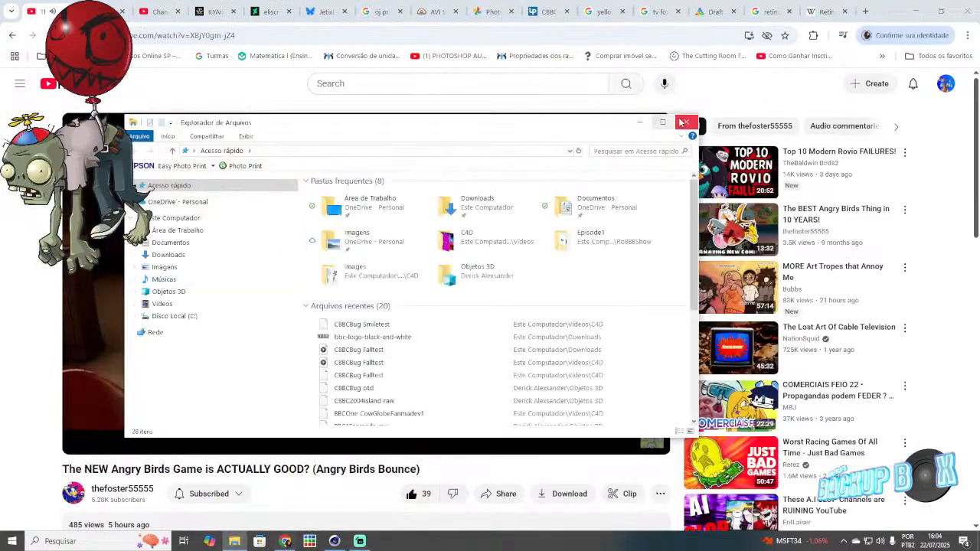
{"action": "left_click", "coordinate": [686, 122]}
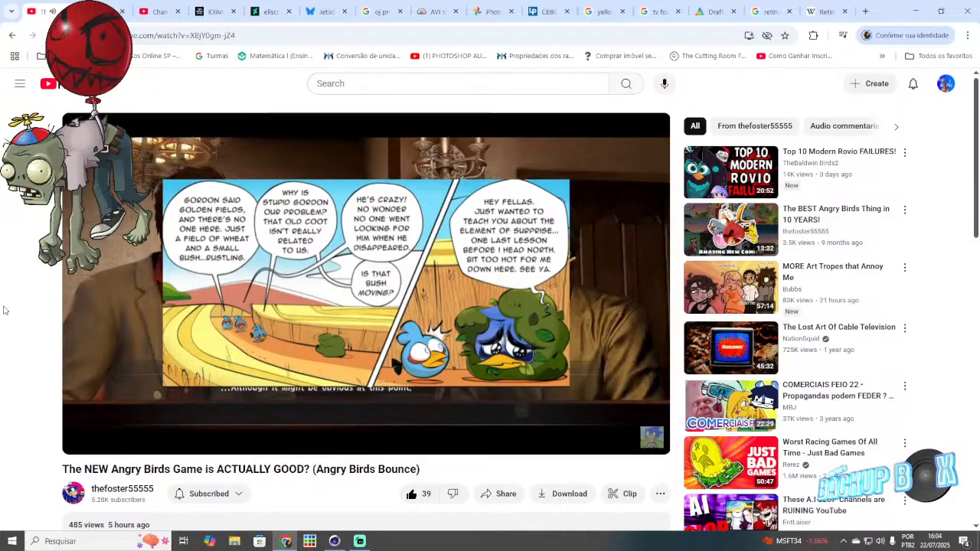
Step: Review the channel content in YouTube Studio and read the community comments with the "I haven't responded" filter removed
{"action": "left_click", "coordinate": [144, 6]}
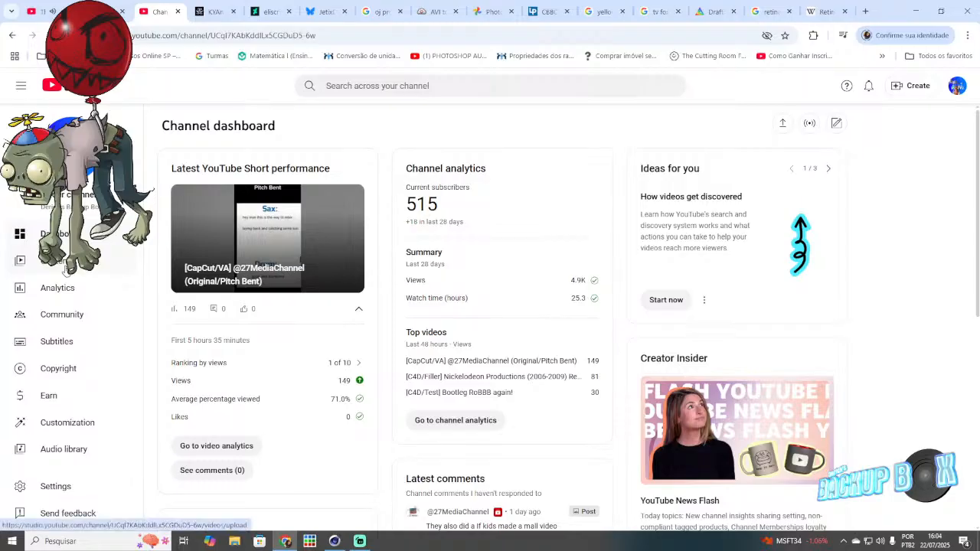
{"action": "left_click", "coordinate": [66, 264]}
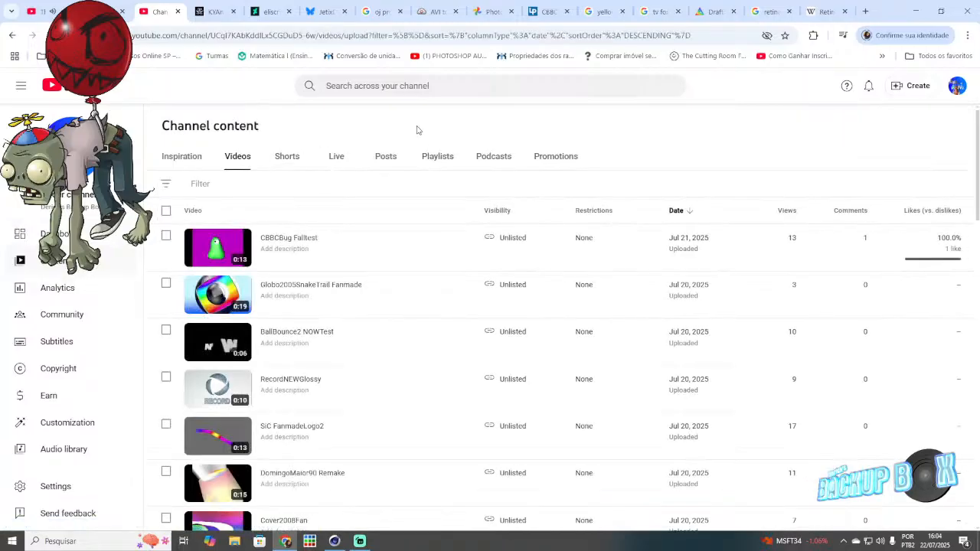
{"action": "left_click", "coordinate": [83, 316]}
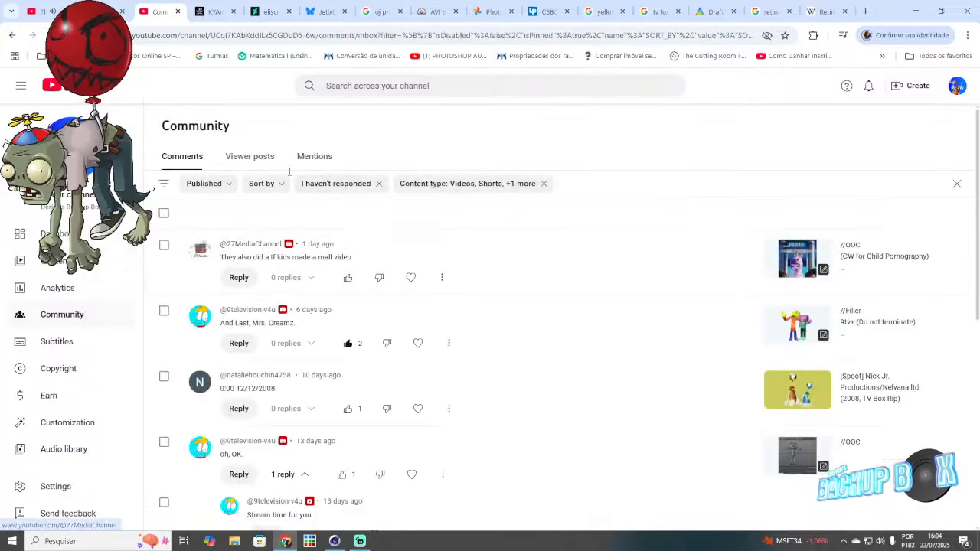
{"action": "left_click", "coordinate": [239, 159]}
{"action": "left_click", "coordinate": [184, 156]}
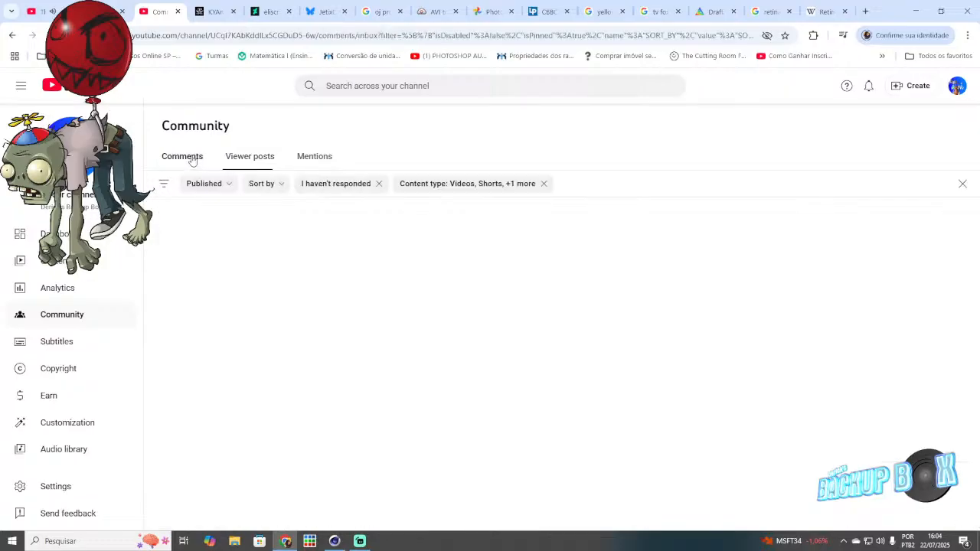
{"action": "left_click", "coordinate": [386, 184]}
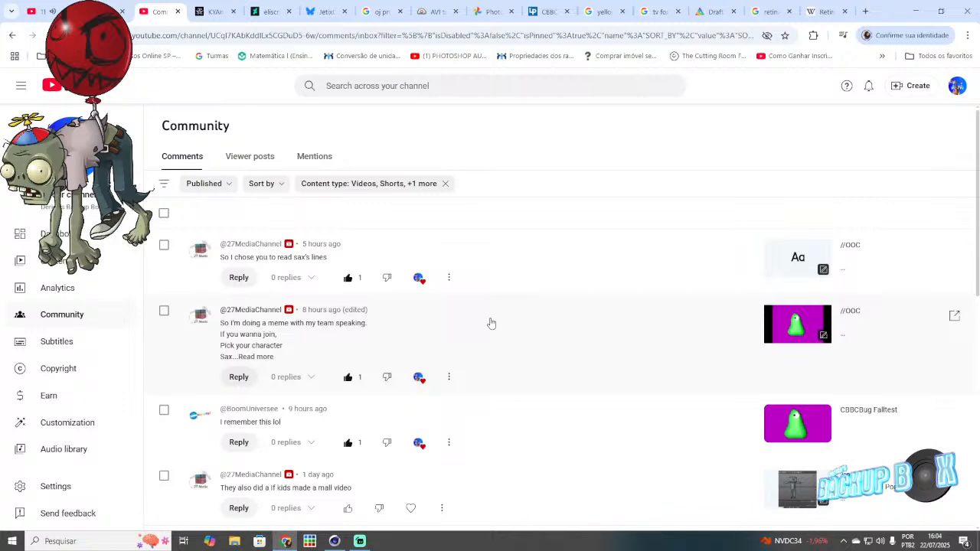
{"action": "scroll", "coordinate": [490, 323], "scroll_direction": "down", "scroll_amount": 8}
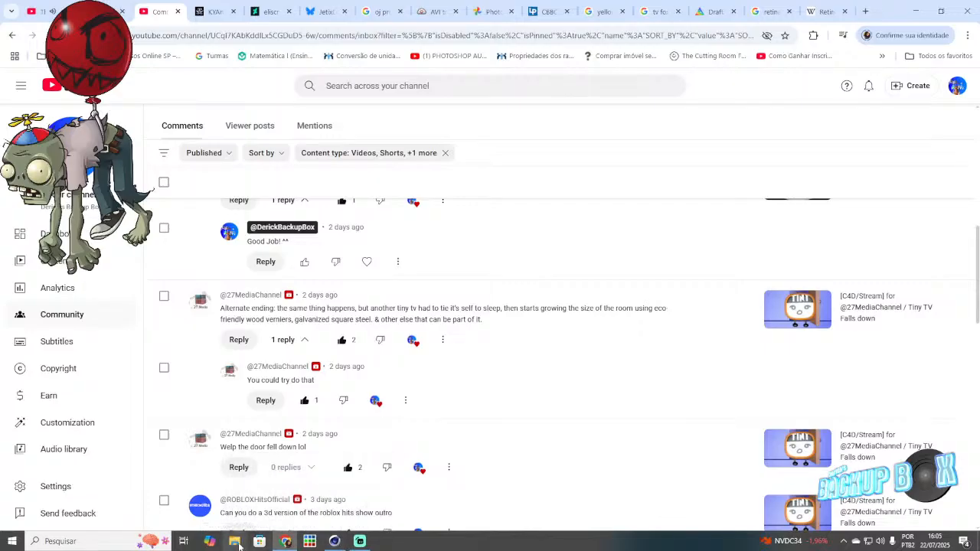
Step: Switch to Cinema 4D, open TinyTVFallingDown Remake.avi from Objetos 3D for viewing, and close the Picture Viewer
{"action": "left_click", "coordinate": [334, 541]}
{"action": "left_click", "coordinate": [10, 17]}
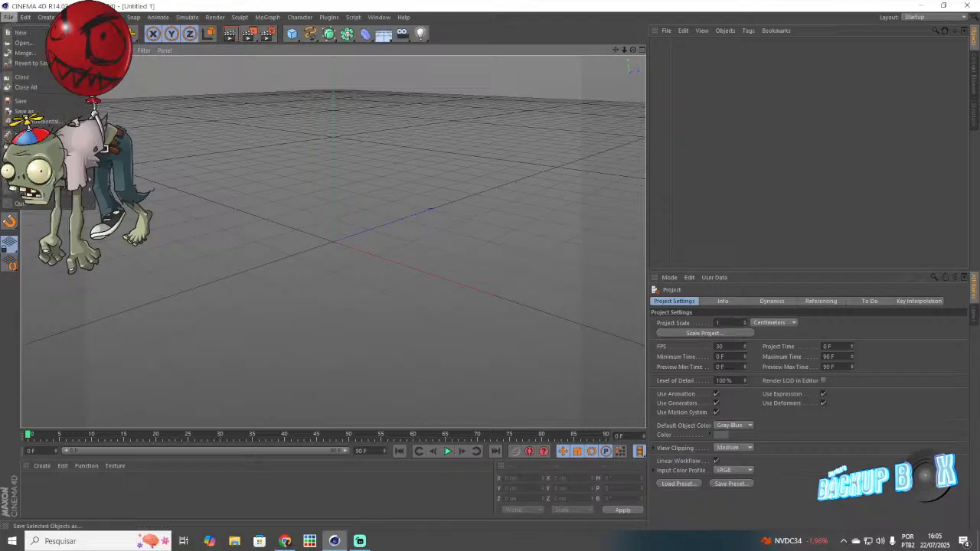
{"action": "mouse_move", "coordinate": [40, 180]}
{"action": "mouse_move", "coordinate": [84, 190]}
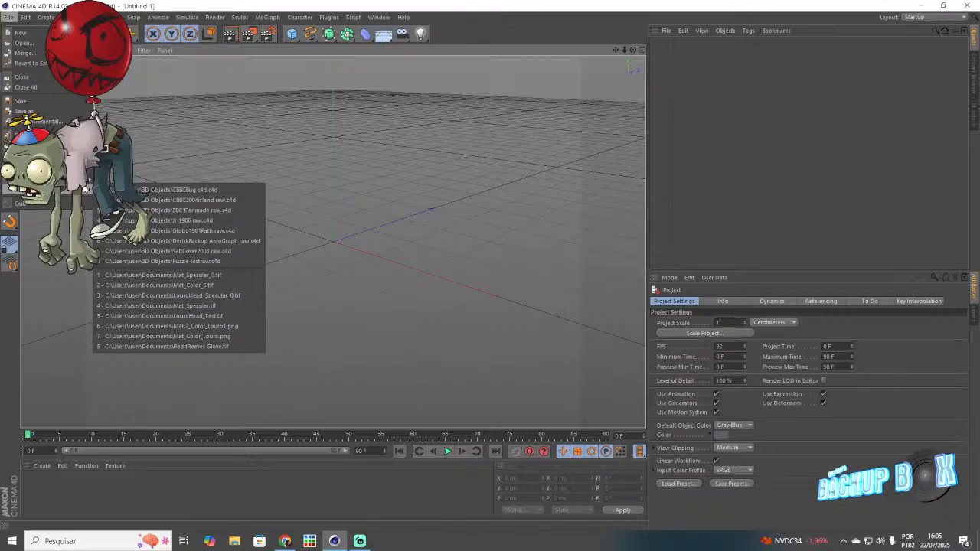
{"action": "left_click", "coordinate": [40, 43]}
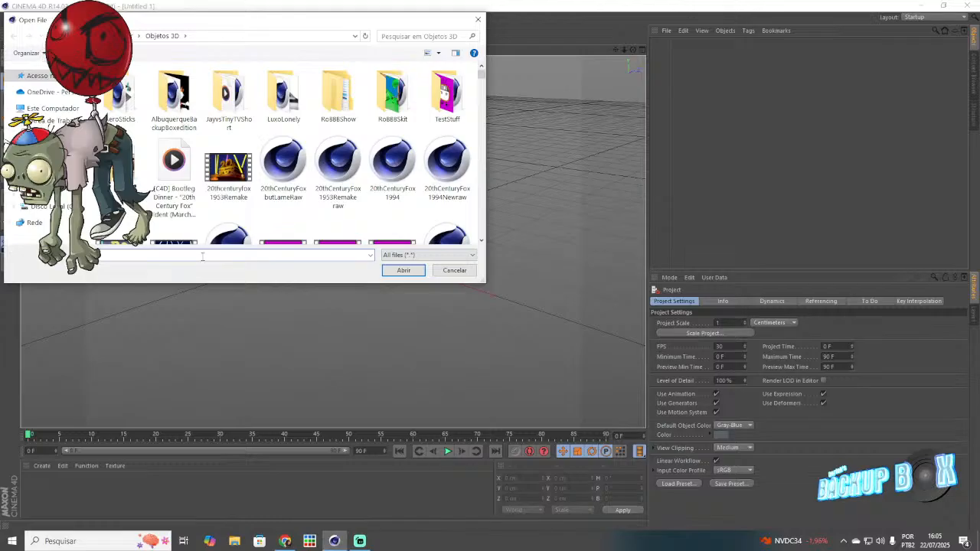
{"action": "type", "text": "tinytv"}
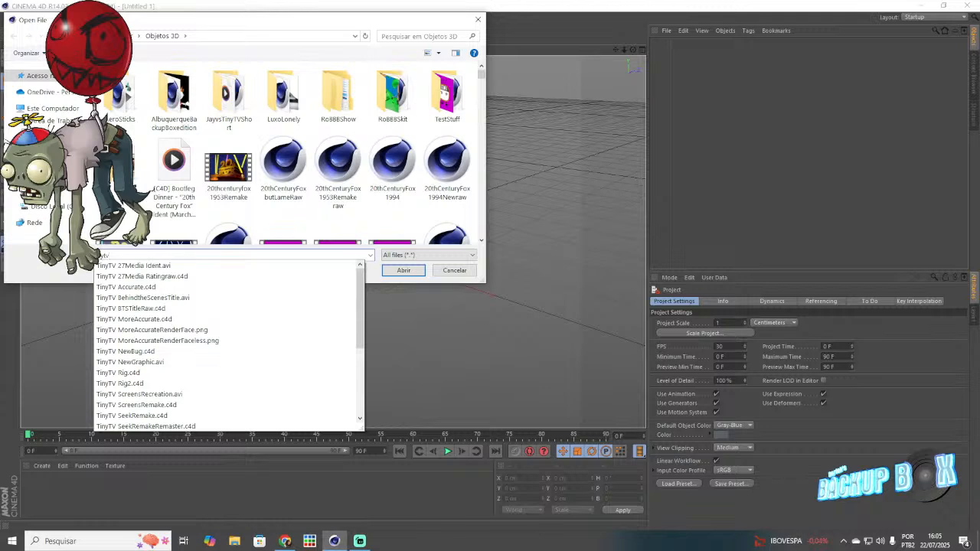
{"action": "type", "text": "f"}
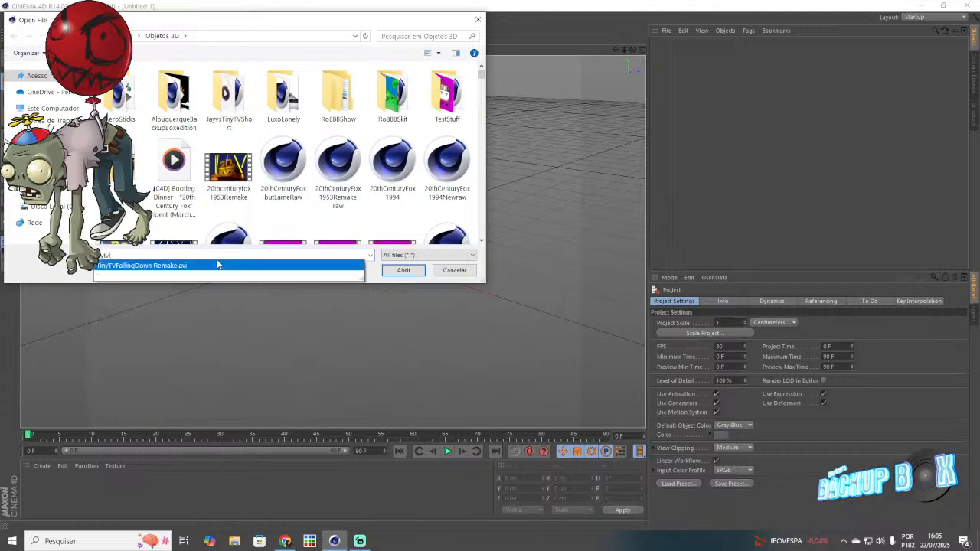
{"action": "left_click", "coordinate": [414, 269]}
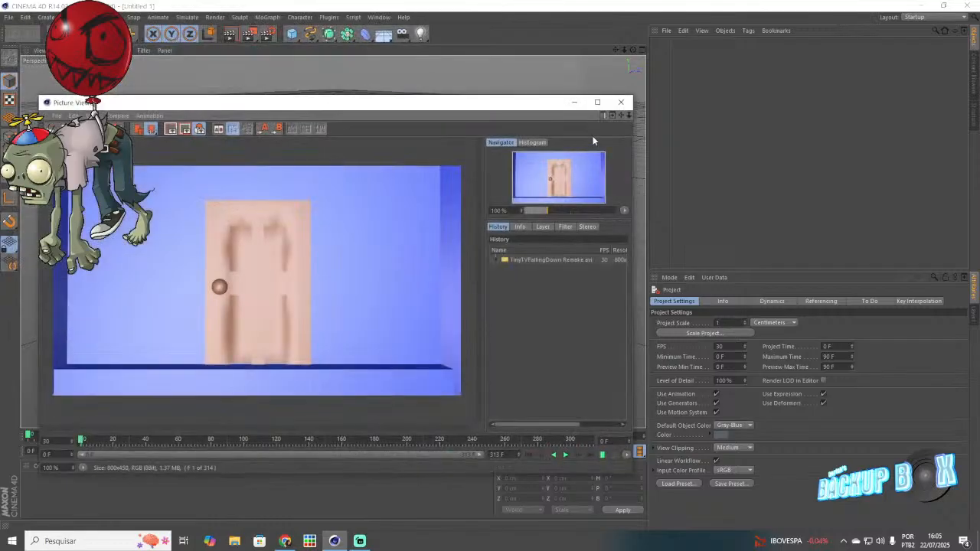
{"action": "left_click", "coordinate": [621, 102]}
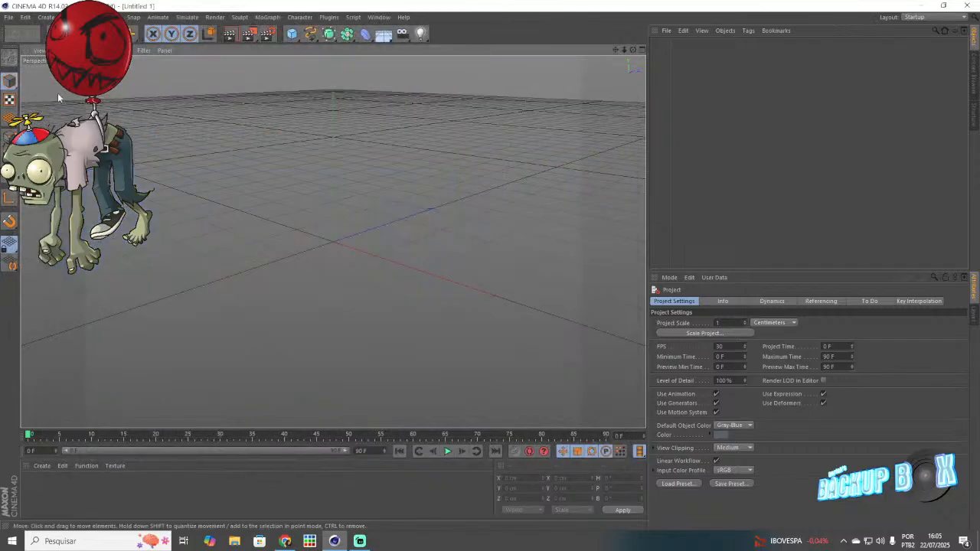
Step: Start opening another file and look for the tiny project in the Objetos 3D folder by name and by browsing
{"action": "left_click", "coordinate": [7, 17]}
{"action": "left_click", "coordinate": [26, 52]}
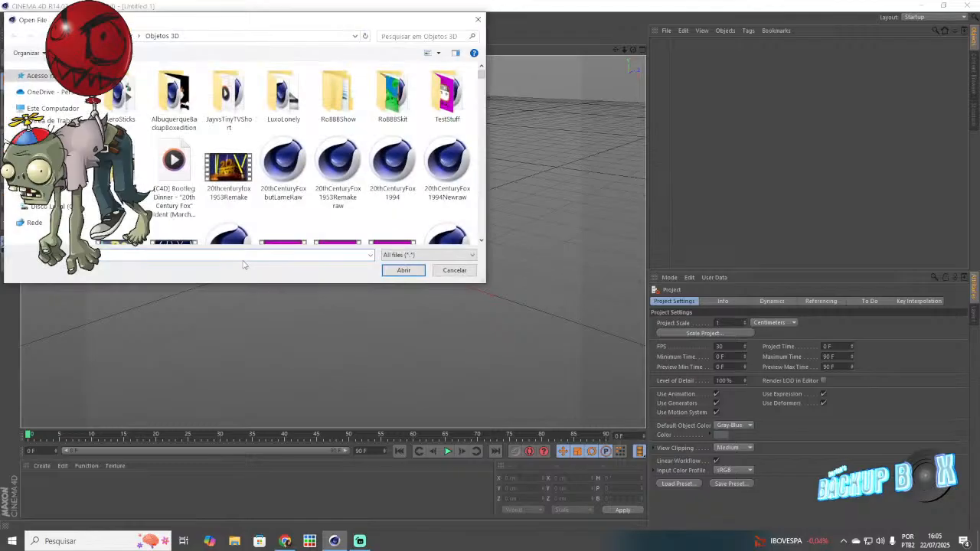
{"action": "type", "text": "tiny"}
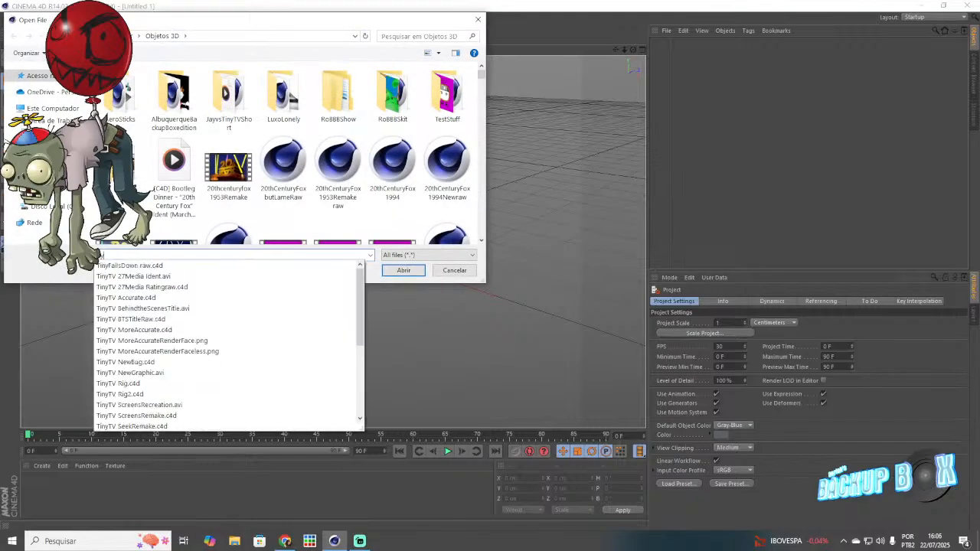
{"action": "key", "text": "BackSpace"}
{"action": "key", "text": "BackSpace"}
{"action": "key", "text": "BackSpace"}
{"action": "key", "text": "BackSpace"}
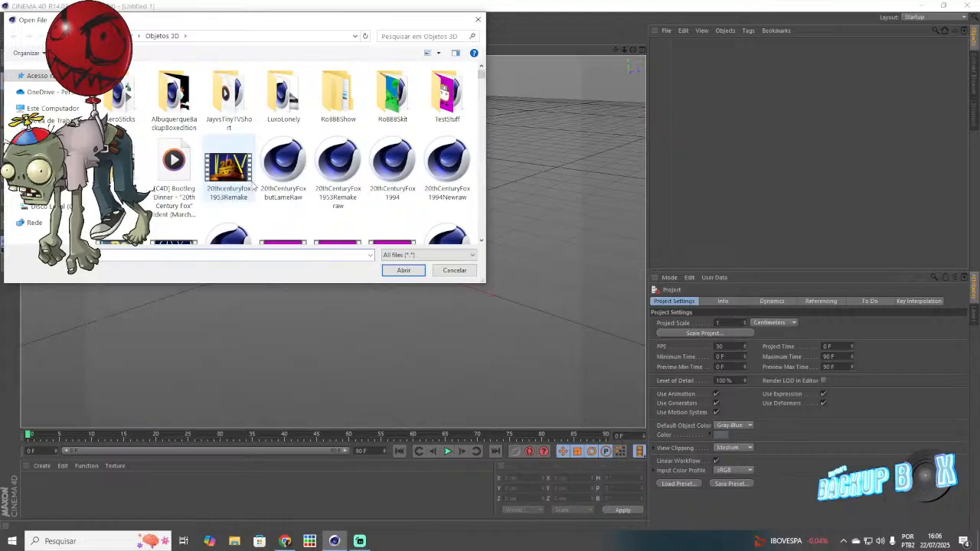
{"action": "scroll", "coordinate": [268, 190], "scroll_direction": "down", "scroll_amount": 10}
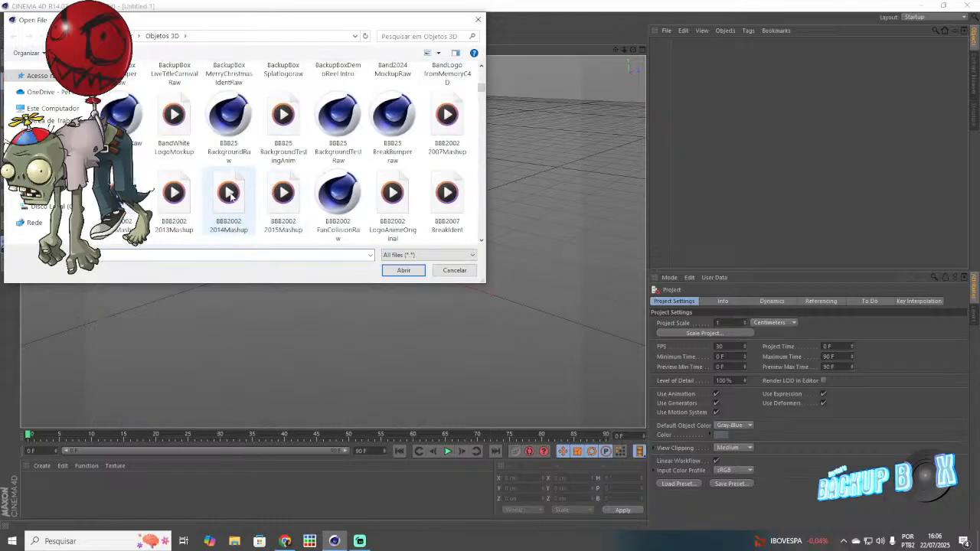
{"action": "scroll", "coordinate": [482, 164], "scroll_direction": "down", "scroll_amount": 5}
{"action": "scroll", "coordinate": [482, 165], "scroll_direction": "down", "scroll_amount": 10}
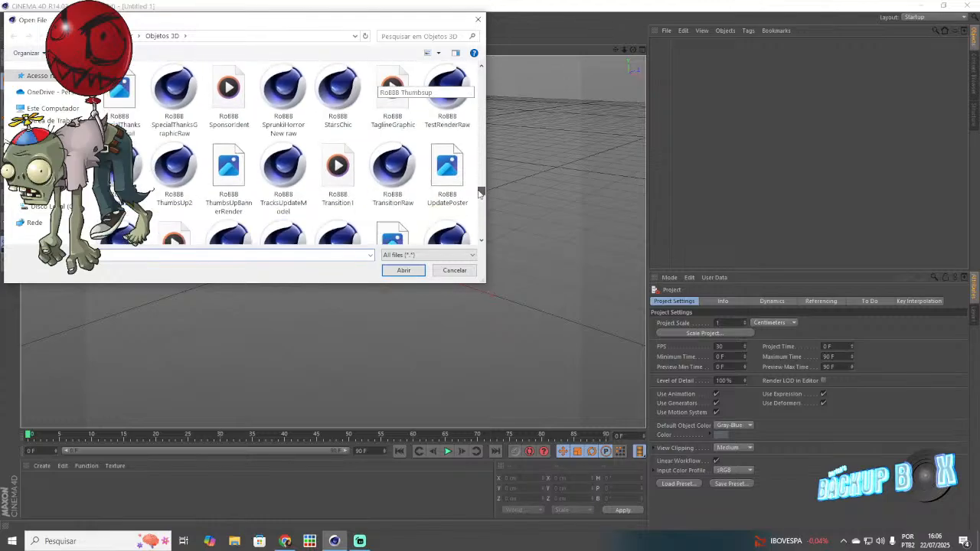
{"action": "scroll", "coordinate": [480, 194], "scroll_direction": "down", "scroll_amount": 5}
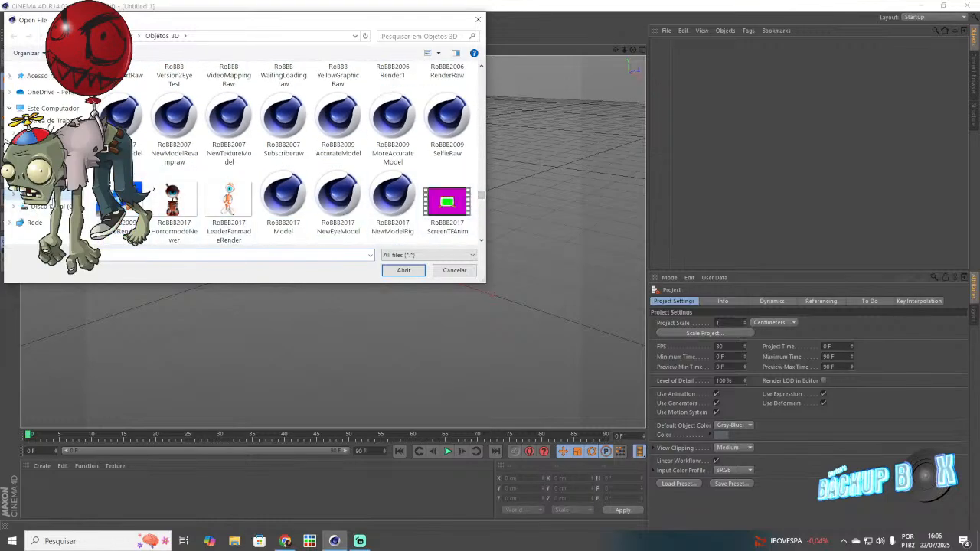
{"action": "left_click", "coordinate": [47, 194]}
{"action": "left_click", "coordinate": [48, 182]}
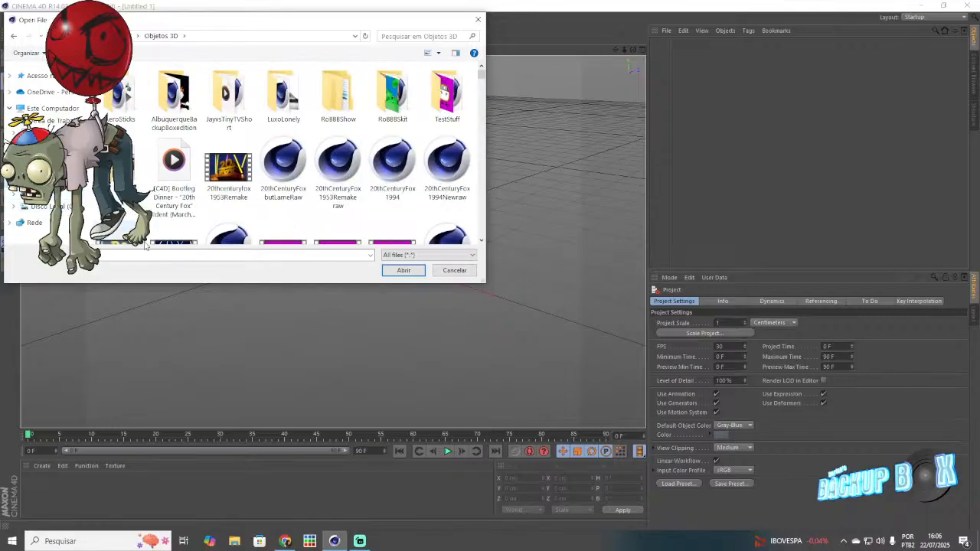
Step: Search the file names in Objetos 3D for tinytv and 27
{"action": "type", "text": "tinytv"}
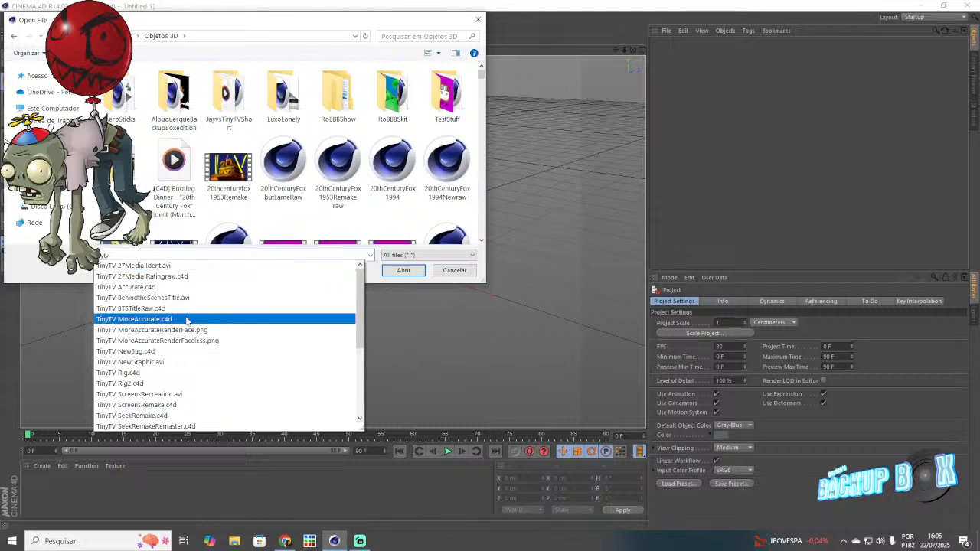
{"action": "key", "text": "Escape"}
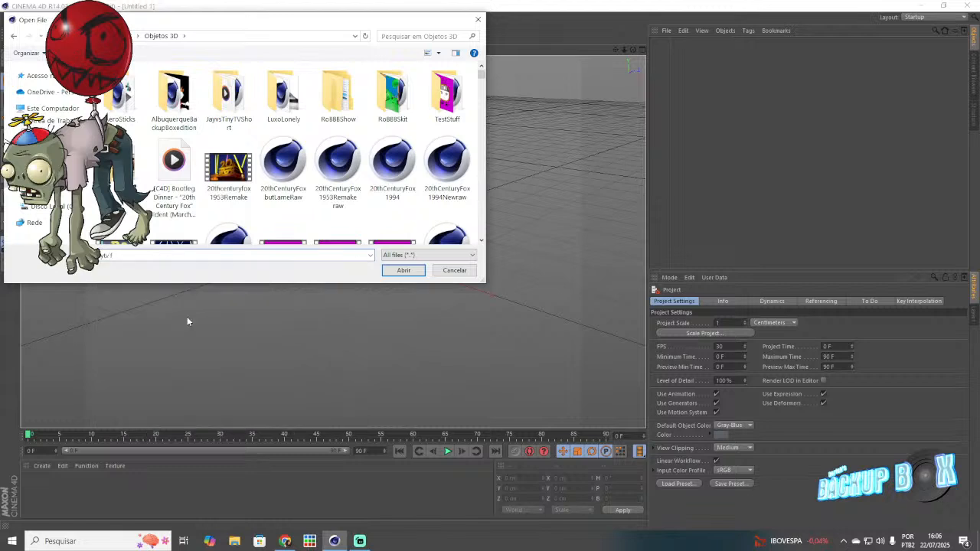
{"action": "key", "text": "BackSpace"}
{"action": "key", "text": "BackSpace"}
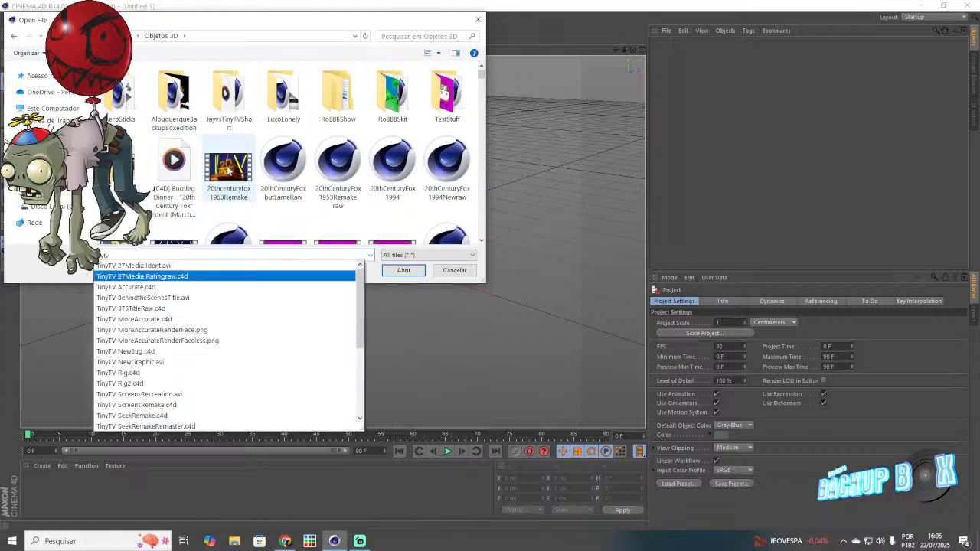
{"action": "key", "text": "BackSpace"}
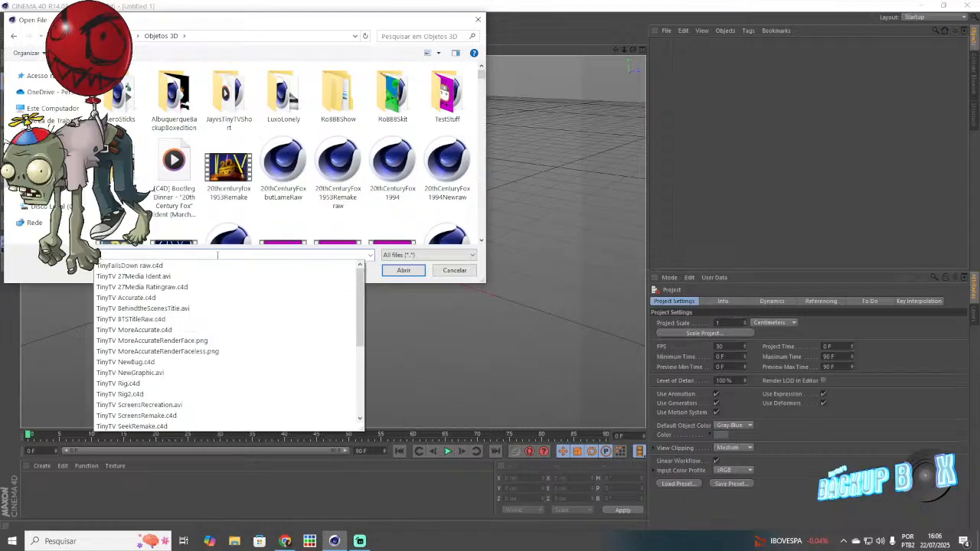
{"action": "key", "text": "BackSpace"}
{"action": "type", "text": "27"}
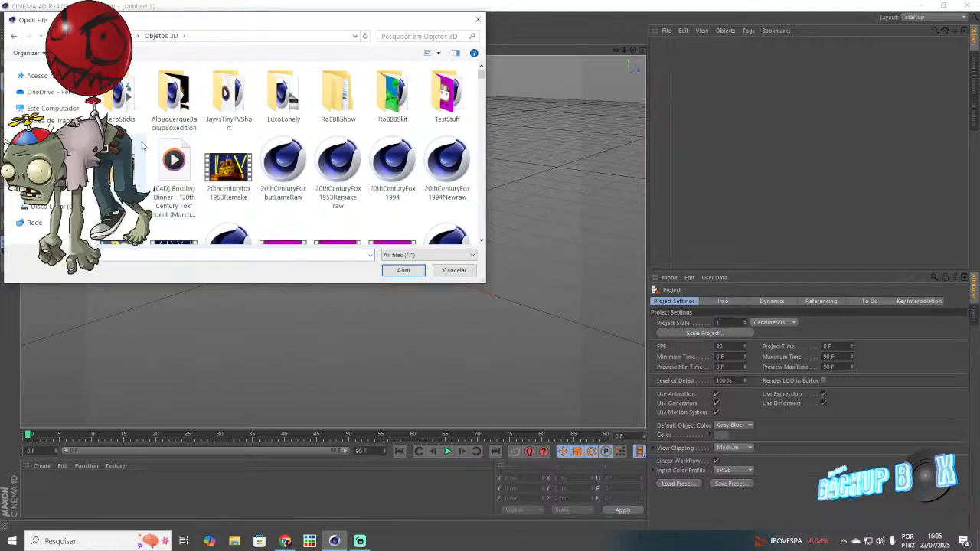
Step: Browse the Objetos 3D folder to the TinyTV files and open the TinyFallsDown raw project
{"action": "scroll", "coordinate": [143, 144], "scroll_direction": "down", "scroll_amount": 10}
{"action": "scroll", "coordinate": [150, 142], "scroll_direction": "down", "scroll_amount": 2}
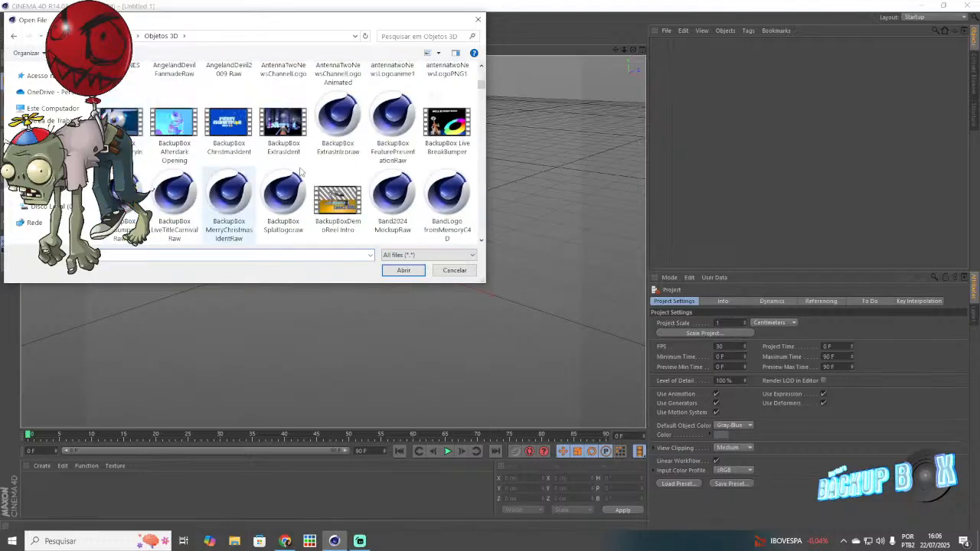
{"action": "left_click_drag", "start_coordinate": [481, 88], "coordinate": [465, 195]}
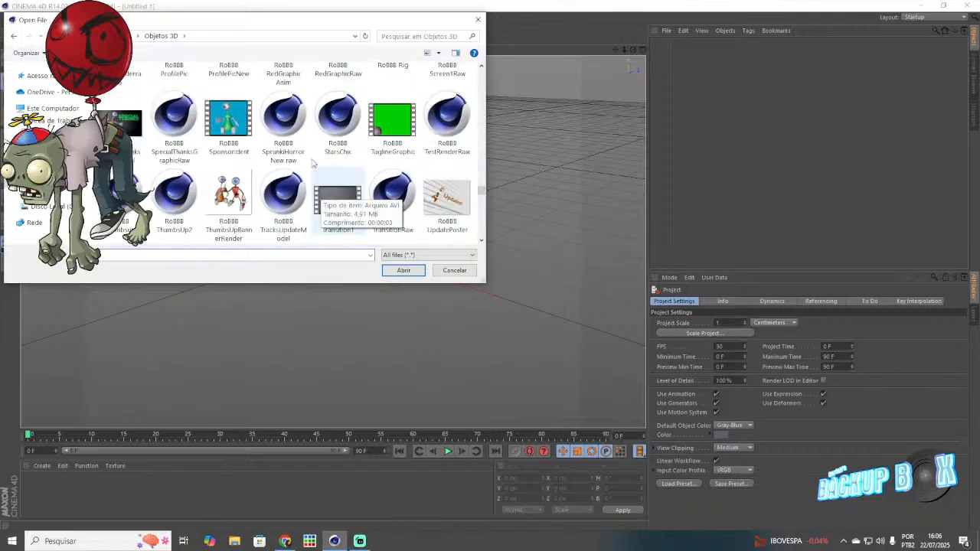
{"action": "scroll", "coordinate": [132, 163], "scroll_direction": "down", "scroll_amount": 2}
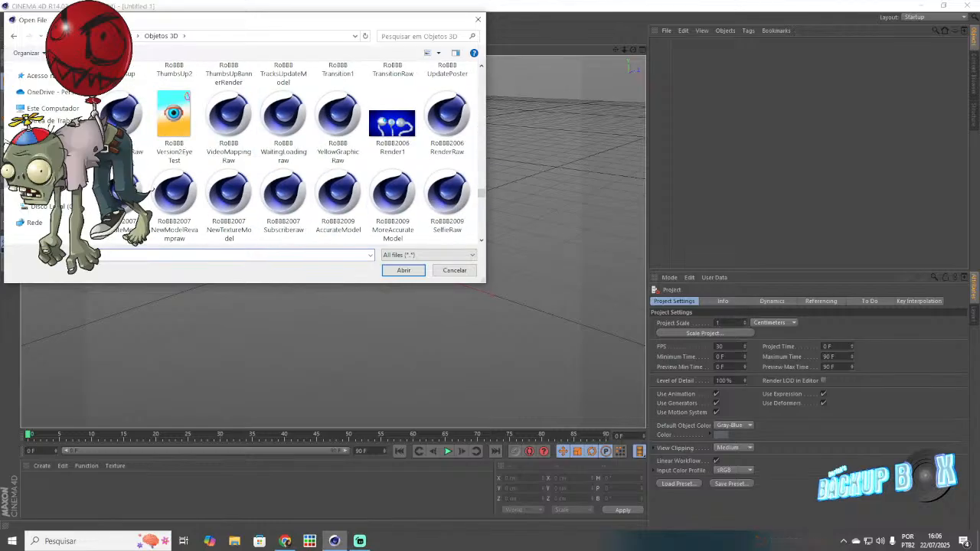
{"action": "scroll", "coordinate": [131, 163], "scroll_direction": "down", "scroll_amount": 8}
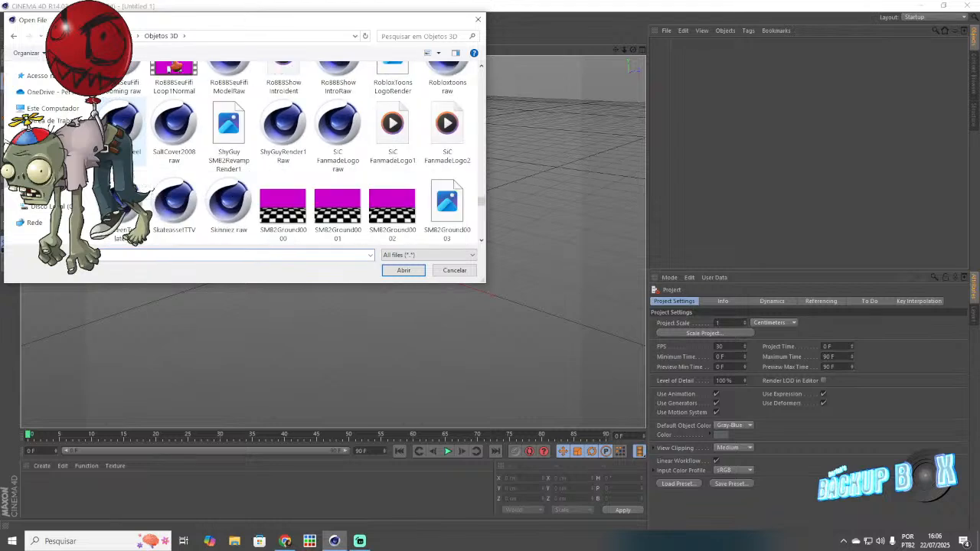
{"action": "scroll", "coordinate": [132, 163], "scroll_direction": "down", "scroll_amount": 3}
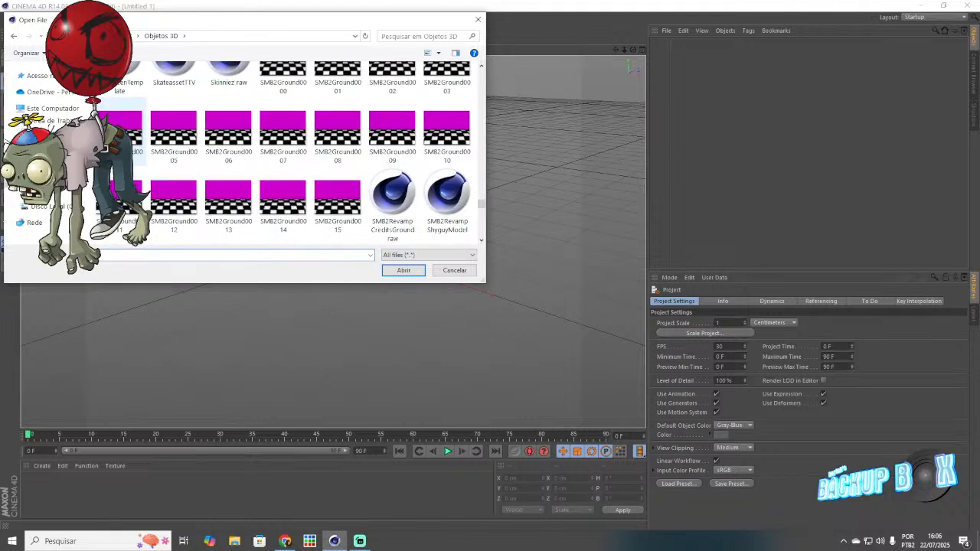
{"action": "scroll", "coordinate": [132, 163], "scroll_direction": "down", "scroll_amount": 6}
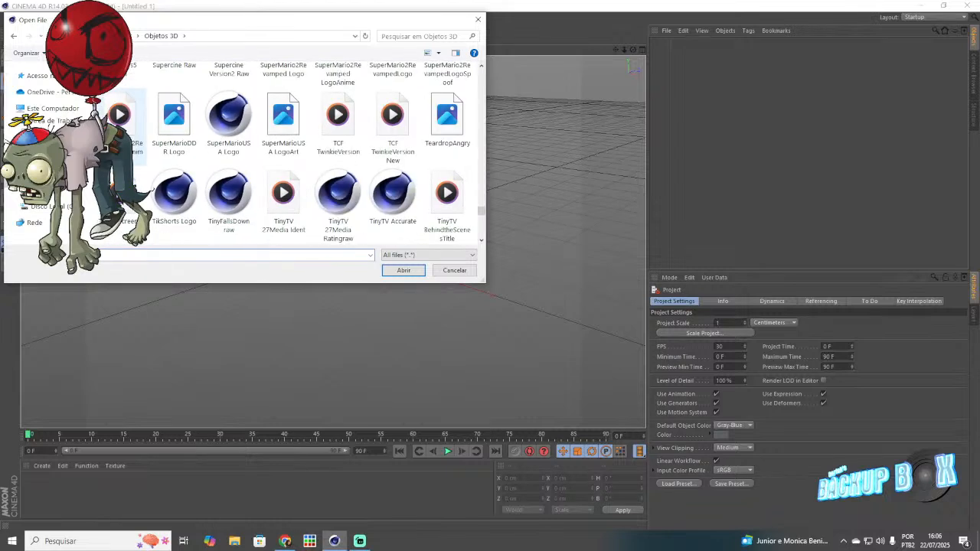
{"action": "scroll", "coordinate": [132, 163], "scroll_direction": "down", "scroll_amount": 2}
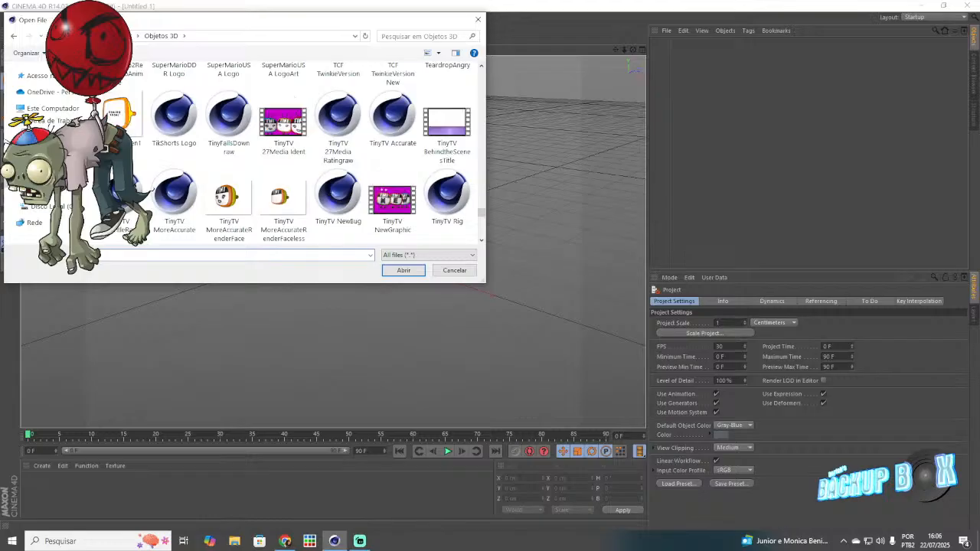
{"action": "left_click", "coordinate": [228, 118]}
{"action": "left_click", "coordinate": [388, 273]}
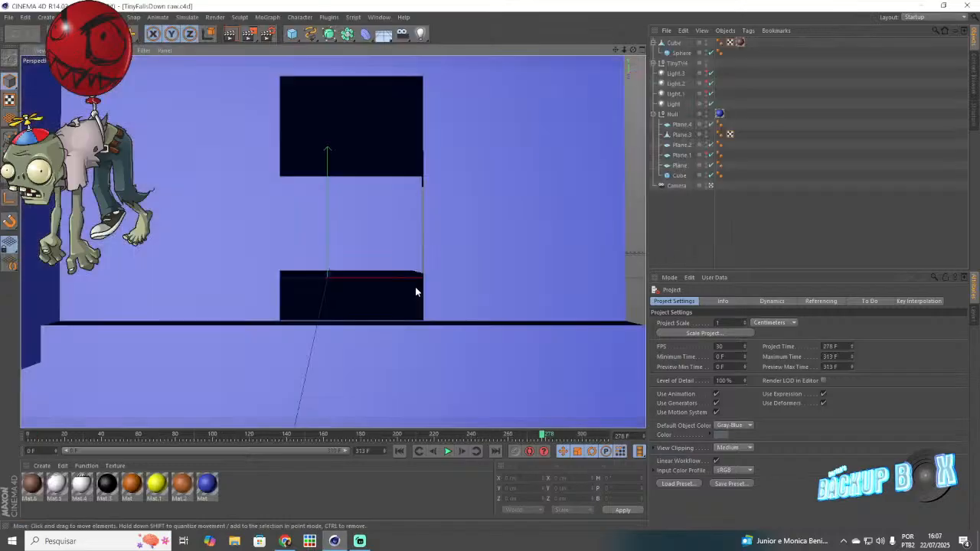
Step: Stop viewing through the scene camera and save the project under the new name TinyFallsDownAlternate raw.c4d
{"action": "left_click", "coordinate": [710, 186]}
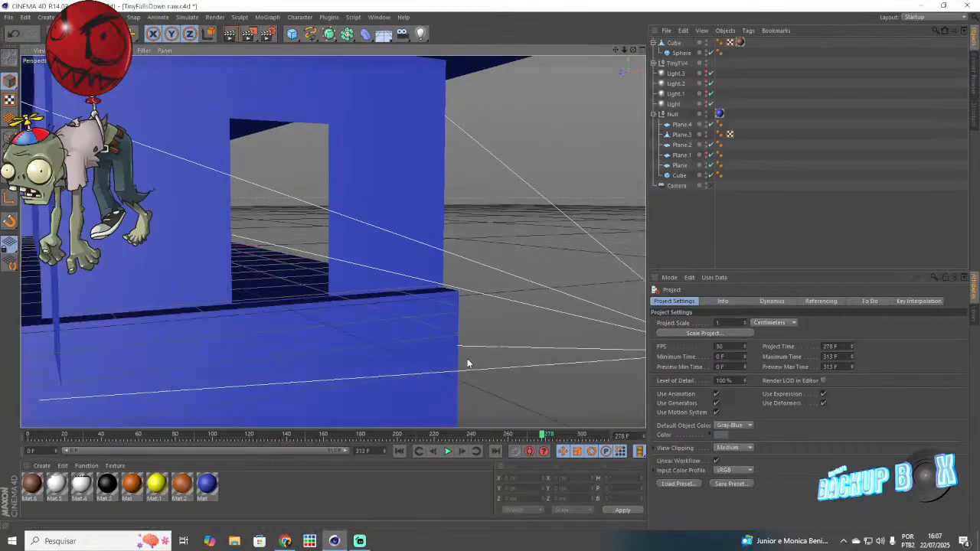
{"action": "left_click", "coordinate": [7, 17]}
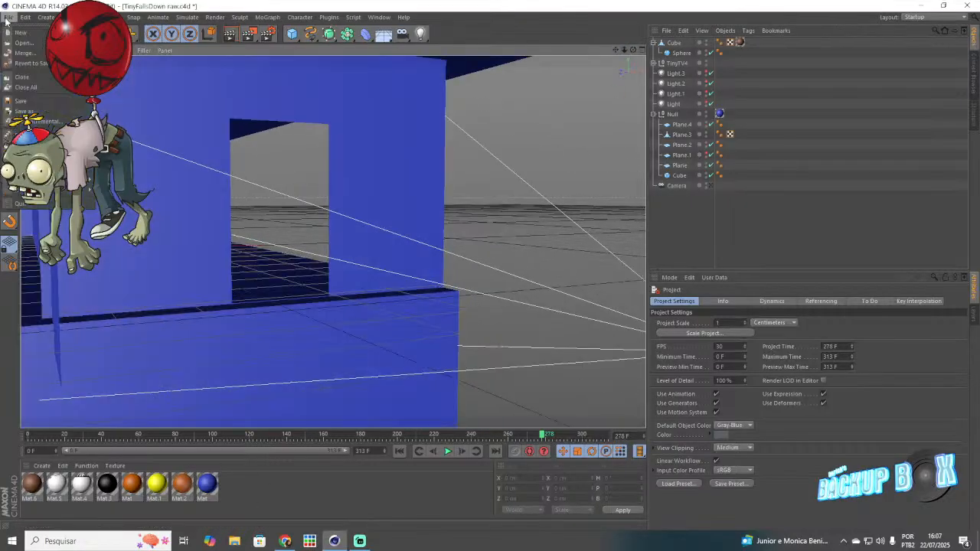
{"action": "left_click", "coordinate": [25, 111]}
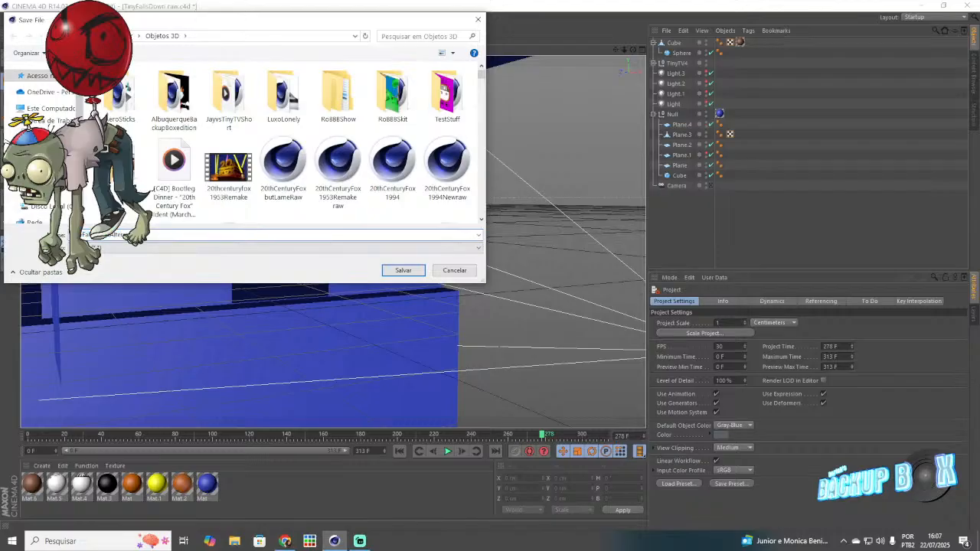
{"action": "left_click", "coordinate": [387, 269]}
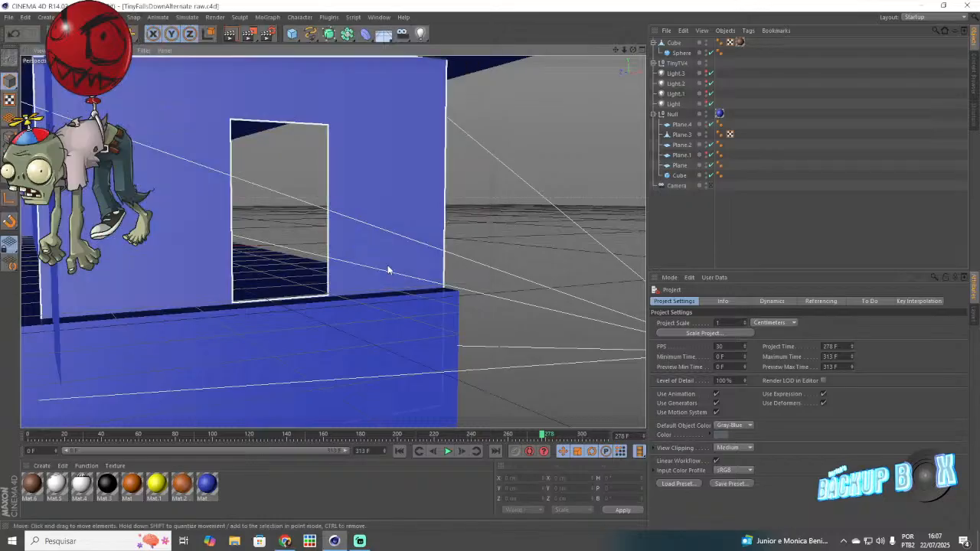
{"action": "left_click", "coordinate": [837, 227]}
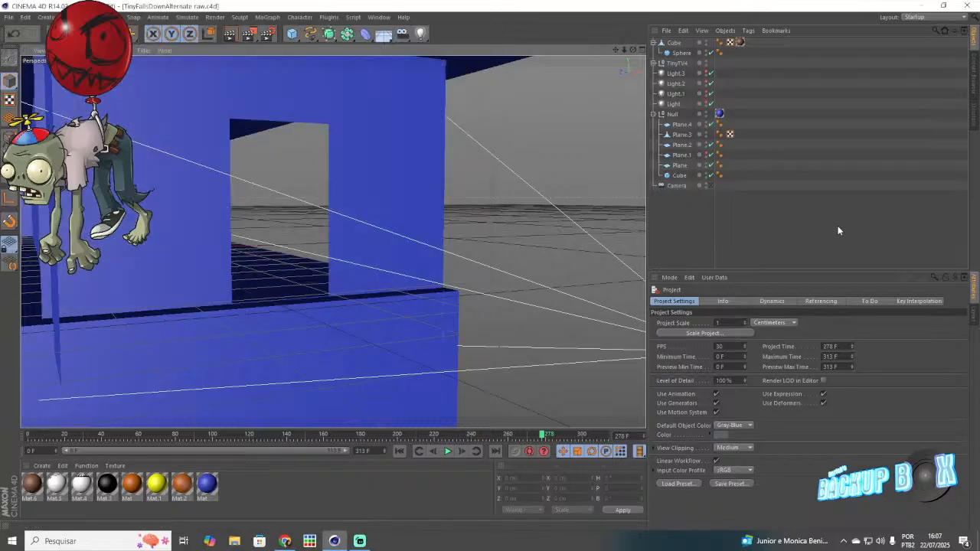
{"action": "left_click_drag", "start_coordinate": [351, 449], "coordinate": [244, 455]}
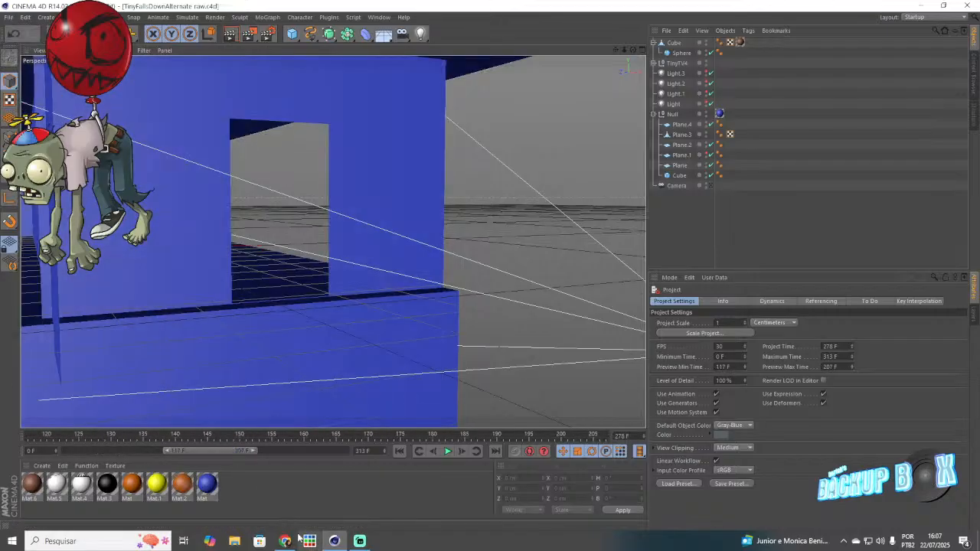
Step: Check the live chat in Streamlabs, reread the alternate-ending comment in YouTube Studio, and look at the Angry Birds video in Chrome
{"action": "left_click", "coordinate": [360, 541]}
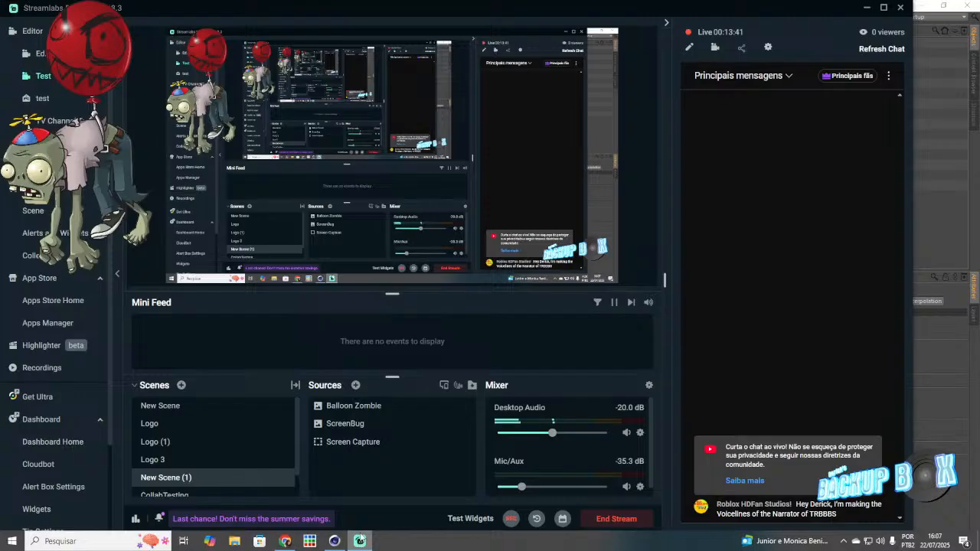
{"action": "left_click", "coordinate": [286, 541]}
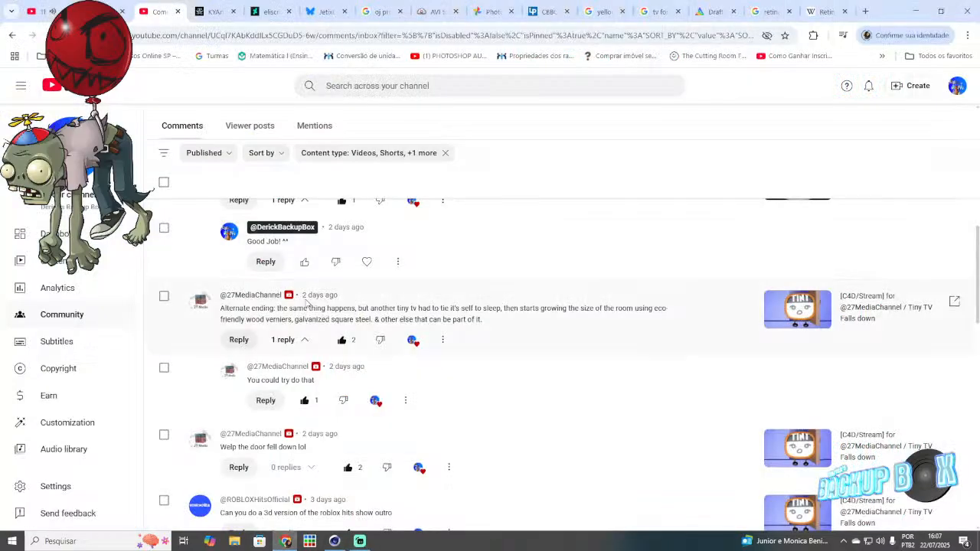
{"action": "key", "text": "ctrl+1"}
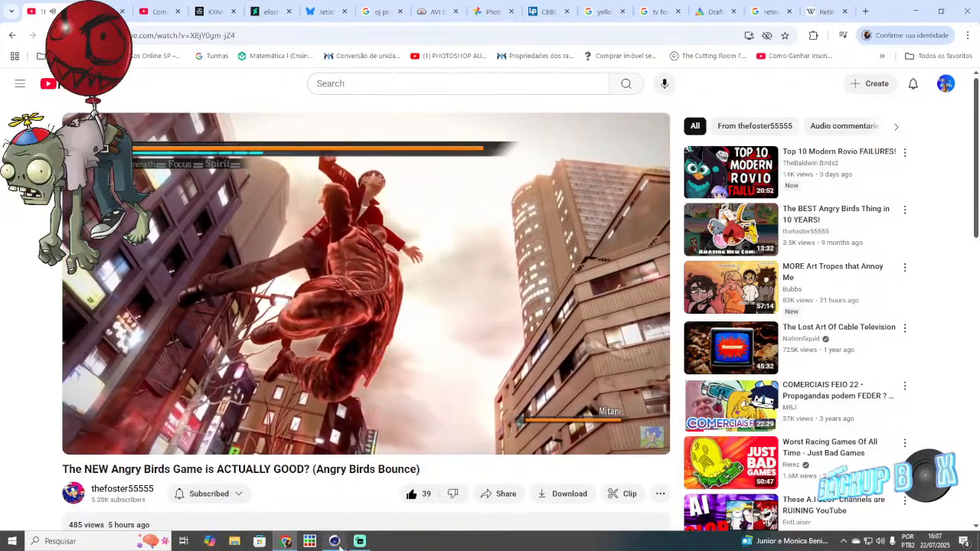
{"action": "mouse_move", "coordinate": [337, 545]}
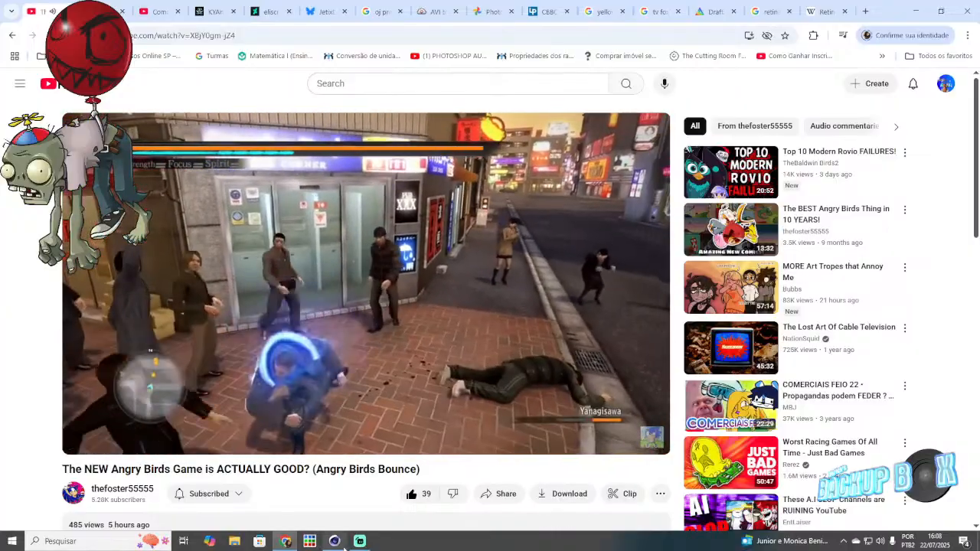
Step: Return to Cinema 4D, select the brown door, and delete its keyframes between about frames 235 and 265
{"action": "left_click", "coordinate": [341, 542]}
{"action": "left_click_drag", "start_coordinate": [270, 438], "coordinate": [399, 438]}
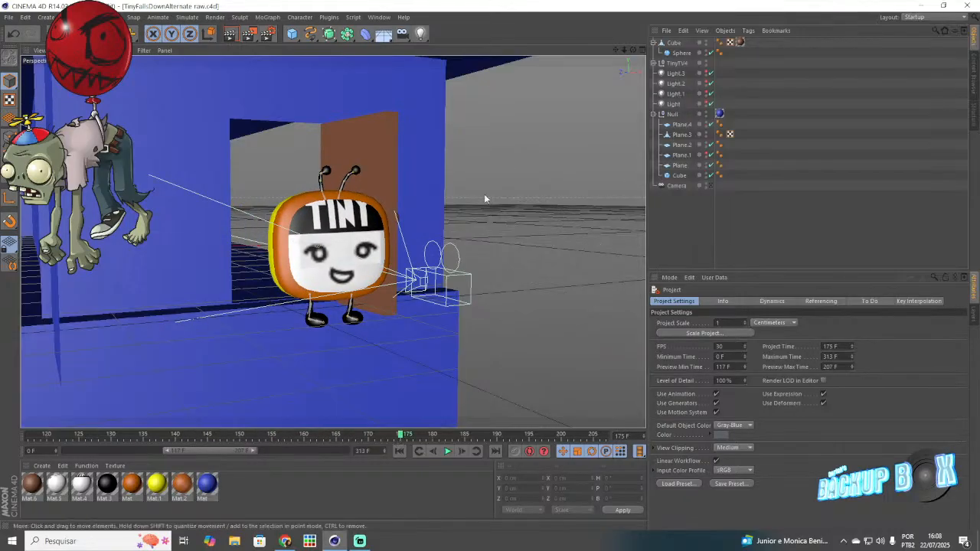
{"action": "left_click", "coordinate": [392, 158]}
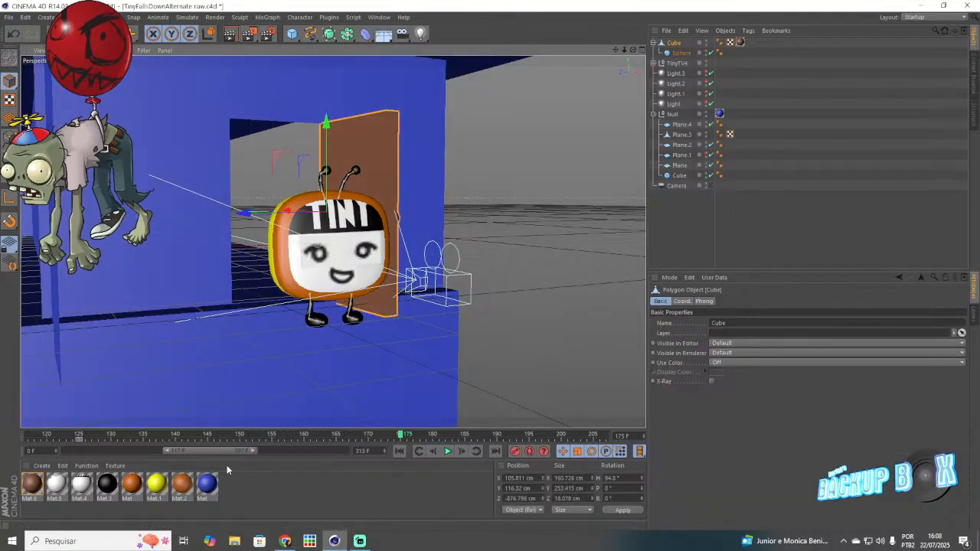
{"action": "left_click_drag", "start_coordinate": [230, 450], "coordinate": [355, 437]}
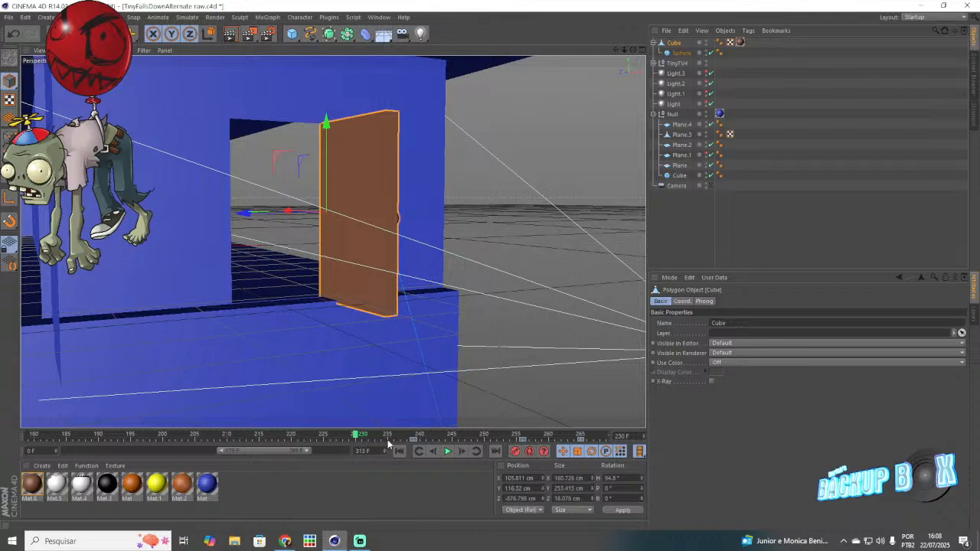
{"action": "left_click_drag", "start_coordinate": [588, 446], "coordinate": [589, 447], "text": "shift"}
{"action": "key", "text": "Delete"}
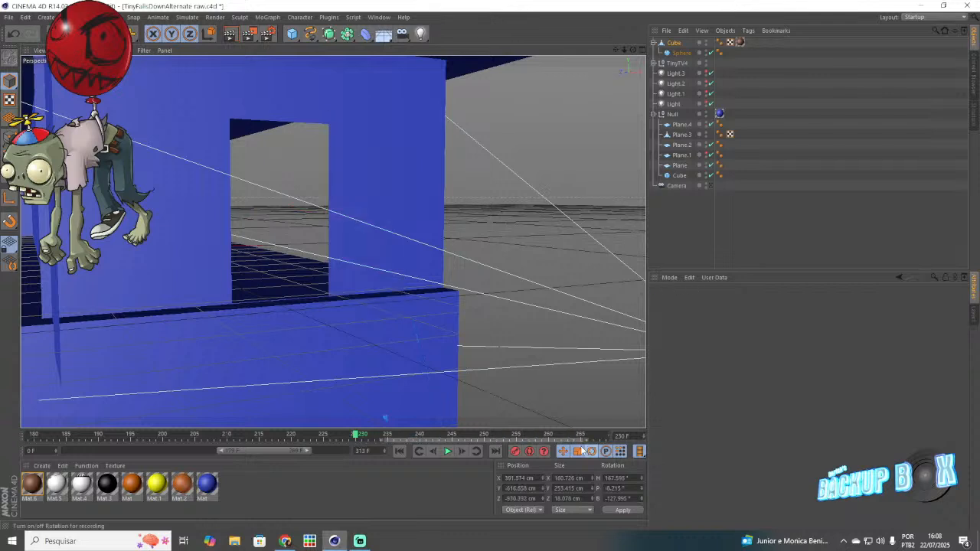
Step: Delete the door's remaining keyframes toward the end of the 313-frame timeline and save the project
{"action": "left_click", "coordinate": [379, 442]}
{"action": "left_click_drag", "start_coordinate": [303, 452], "coordinate": [506, 452]}
{"action": "key", "text": "Delete"}
{"action": "left_click", "coordinate": [334, 442], "text": "shift"}
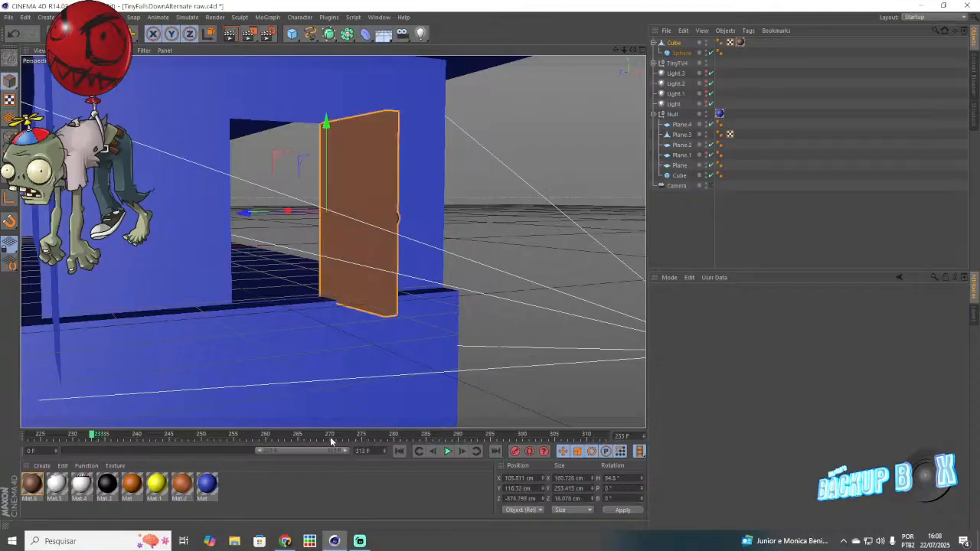
{"action": "left_click_drag", "start_coordinate": [337, 442], "coordinate": [394, 444]}
{"action": "left_click", "coordinate": [7, 17]}
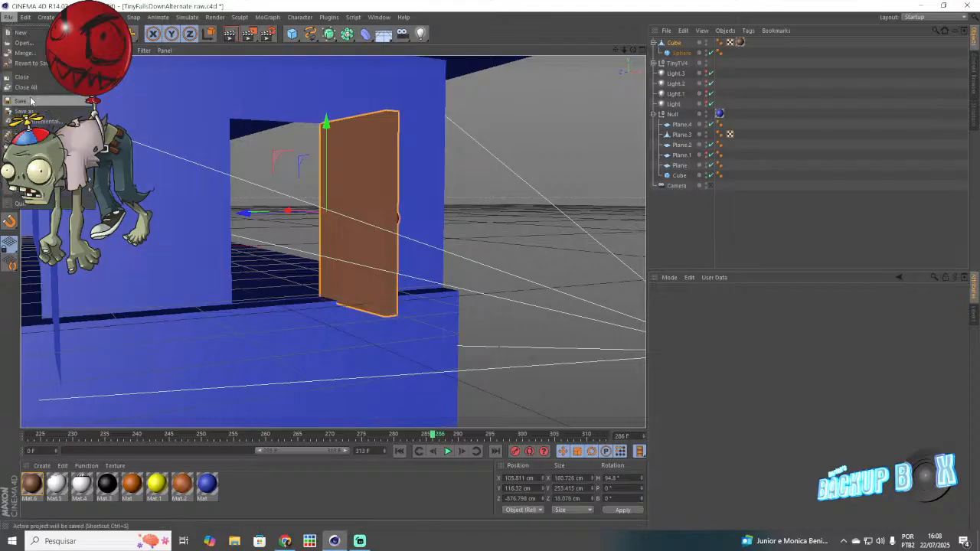
{"action": "left_click", "coordinate": [30, 101]}
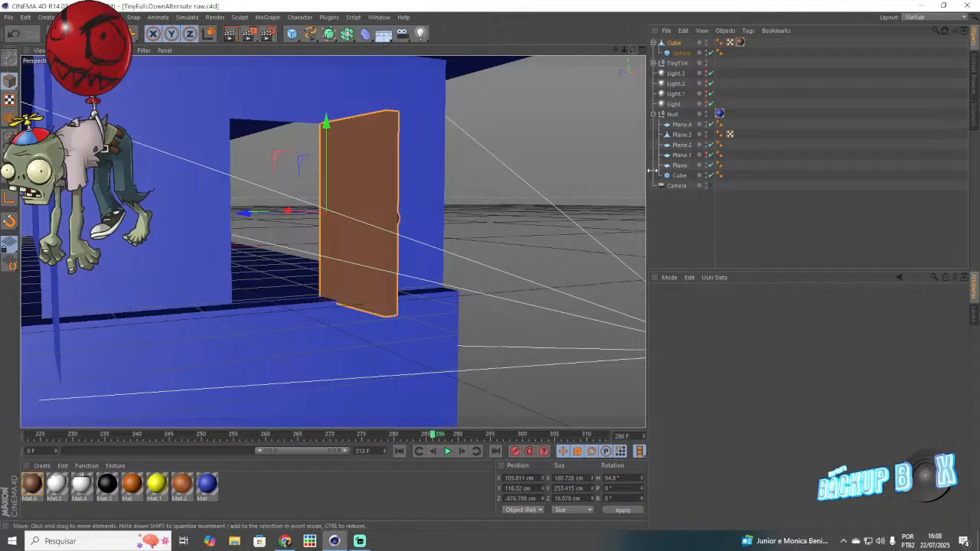
Step: Try to delete the camera's keyframes from about frame 244 onward, undoing each deletion of the camera
{"action": "left_click", "coordinate": [676, 186]}
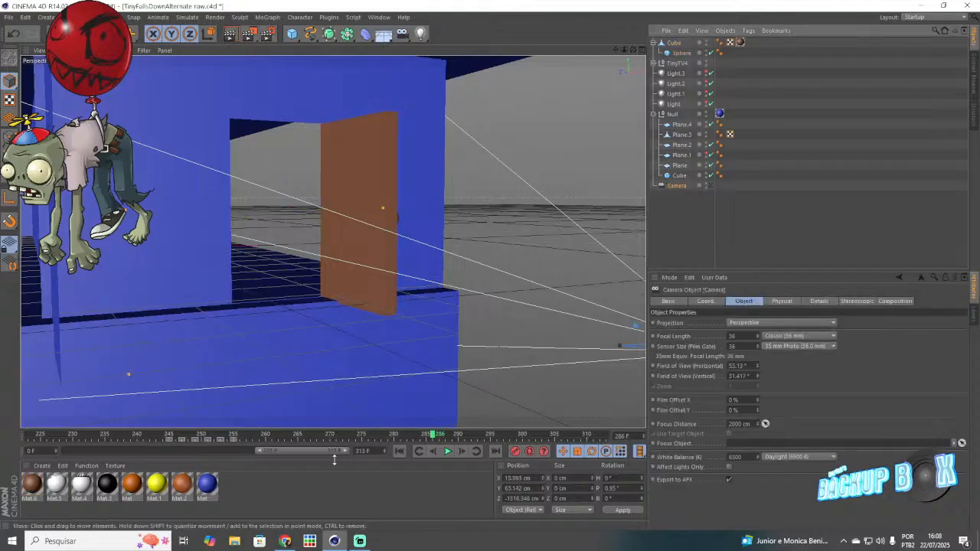
{"action": "left_click", "coordinate": [165, 436]}
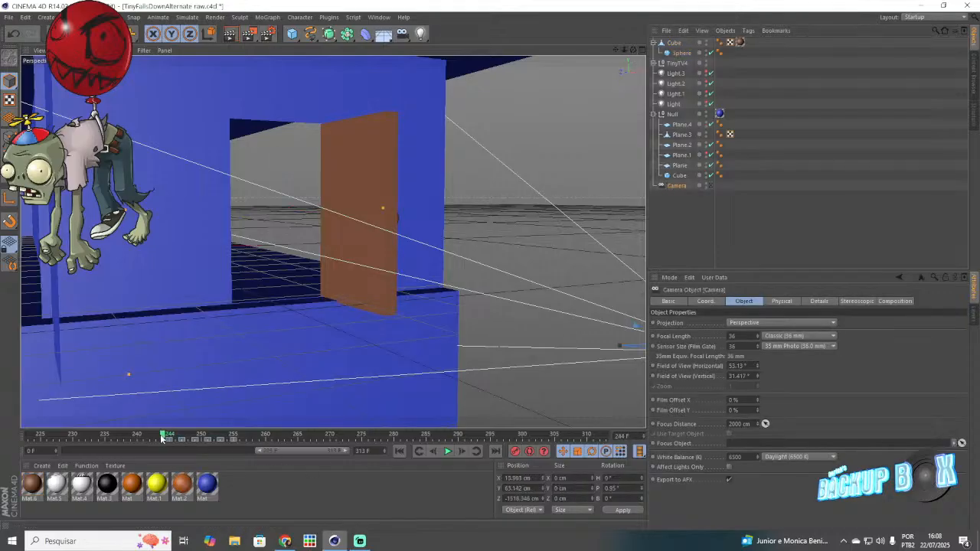
{"action": "key", "text": "Delete"}
{"action": "left_click", "coordinate": [273, 441]}
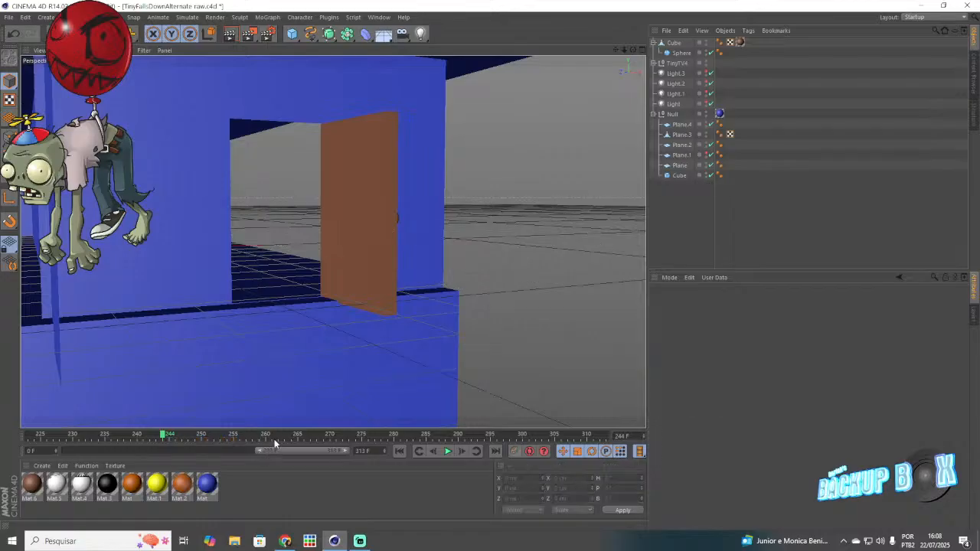
{"action": "left_click", "coordinate": [11, 35]}
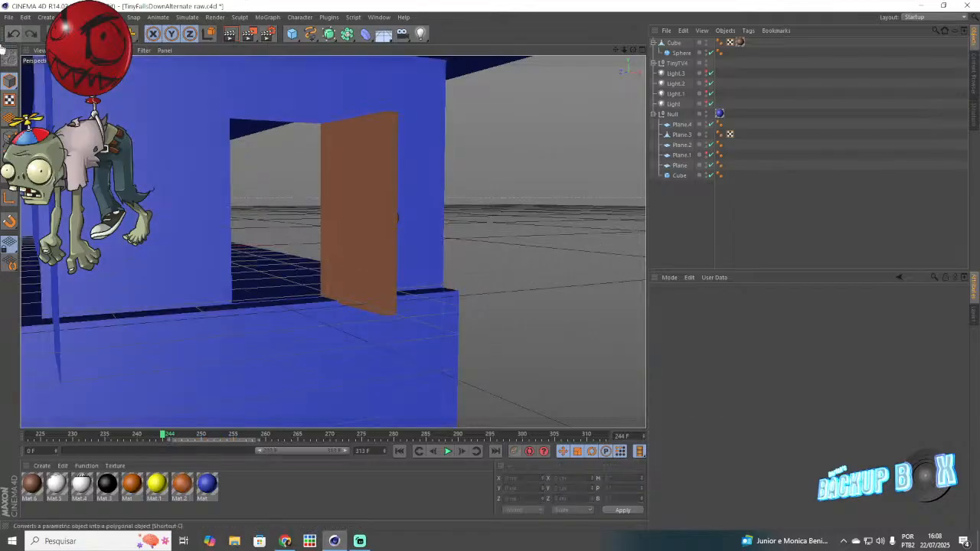
{"action": "left_click", "coordinate": [12, 35]}
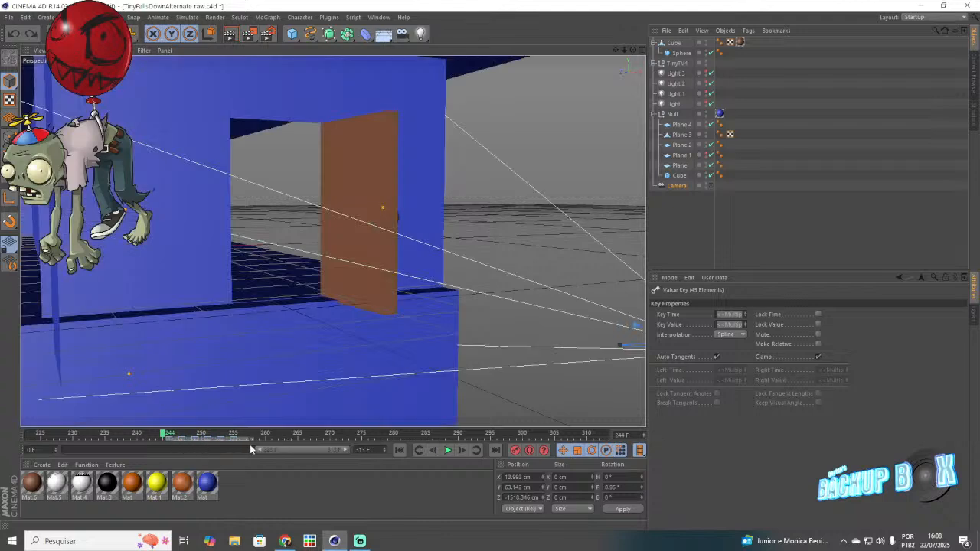
{"action": "key", "text": "Delete"}
{"action": "left_click", "coordinate": [260, 440]}
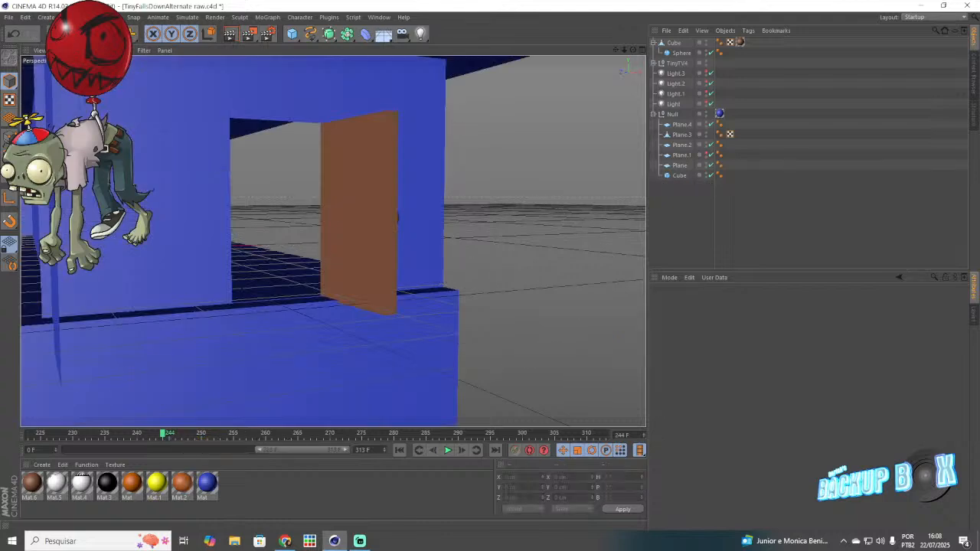
{"action": "left_click", "coordinate": [11, 34]}
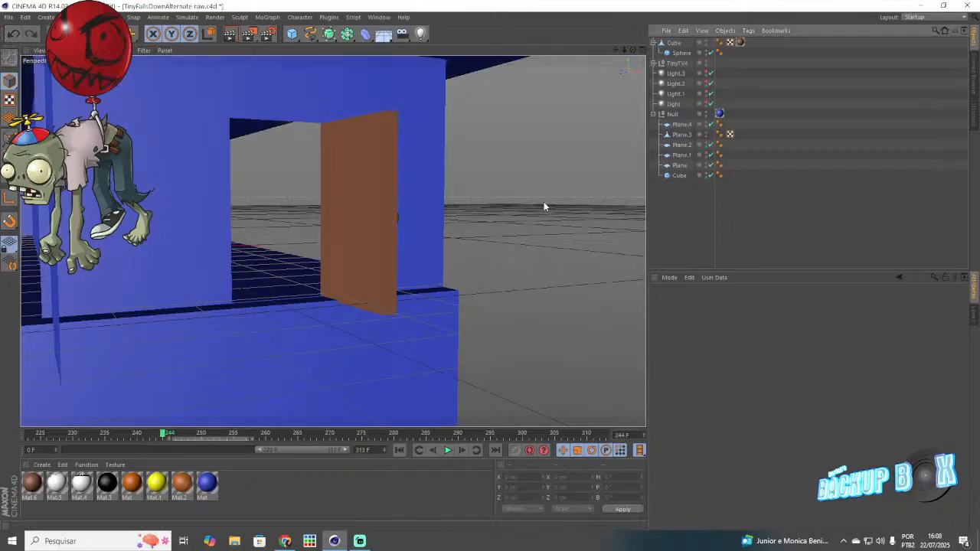
{"action": "left_click", "coordinate": [13, 34]}
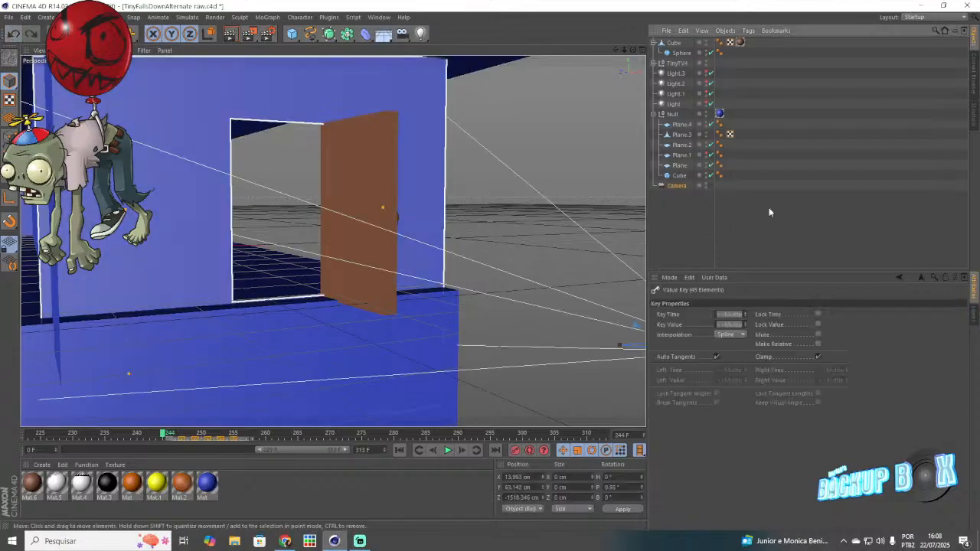
Step: Delete the camera's keyframes between about frames 247 and 255, go back to frame 238, and save the project
{"action": "left_click", "coordinate": [374, 438]}
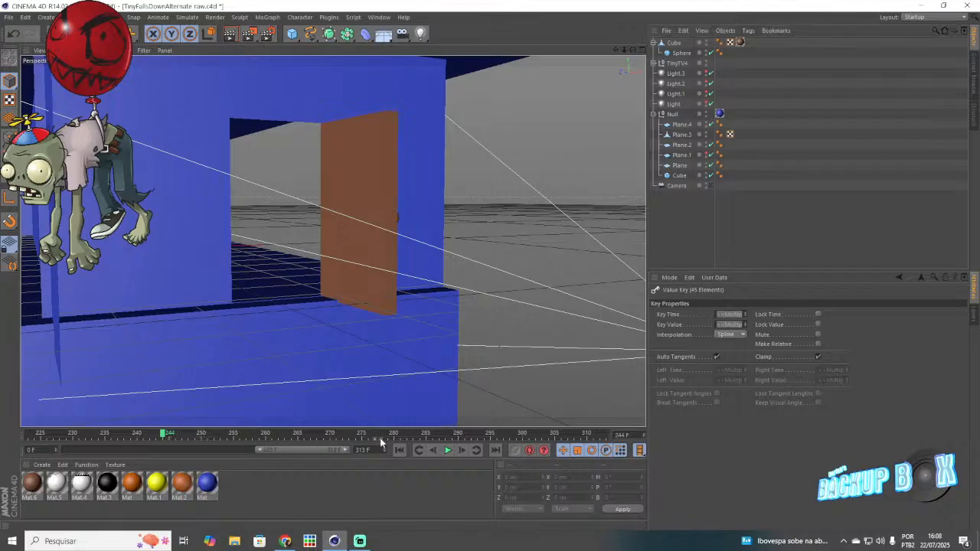
{"action": "left_click", "coordinate": [672, 186]}
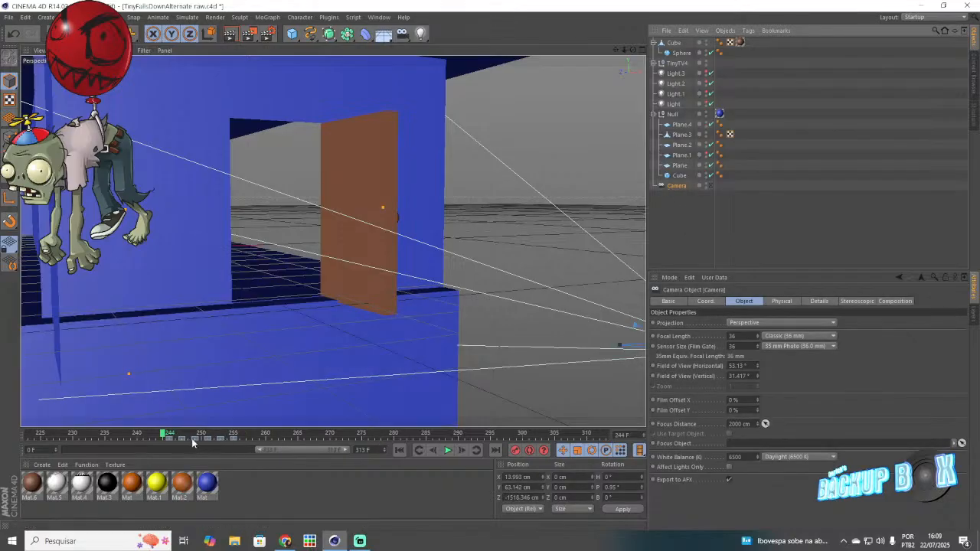
{"action": "left_click", "coordinate": [193, 439]}
{"action": "key", "text": "Delete"}
{"action": "left_click", "coordinate": [208, 440]}
{"action": "key", "text": "Delete"}
{"action": "left_click", "coordinate": [220, 440]}
{"action": "key", "text": "Delete"}
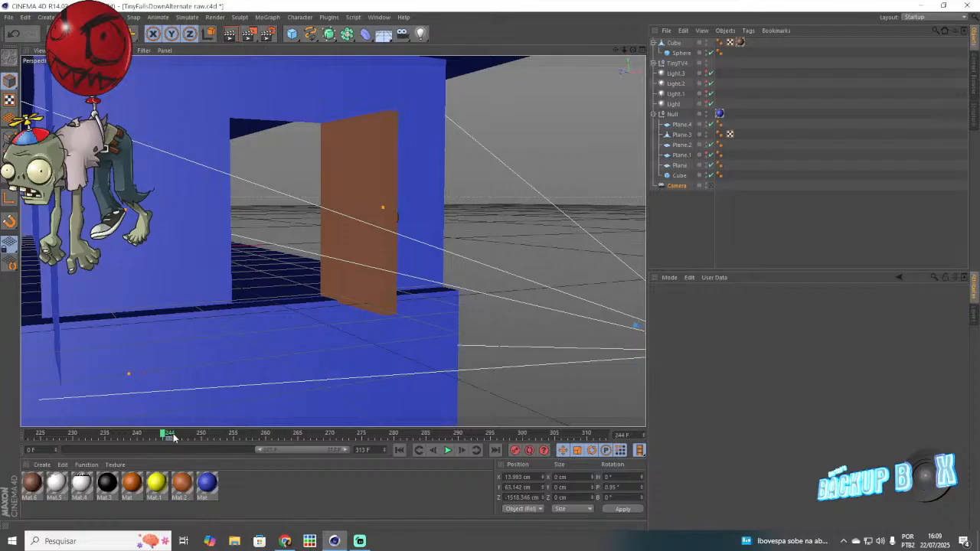
{"action": "left_click_drag", "start_coordinate": [223, 442], "coordinate": [125, 448]}
{"action": "left_click", "coordinate": [8, 17]}
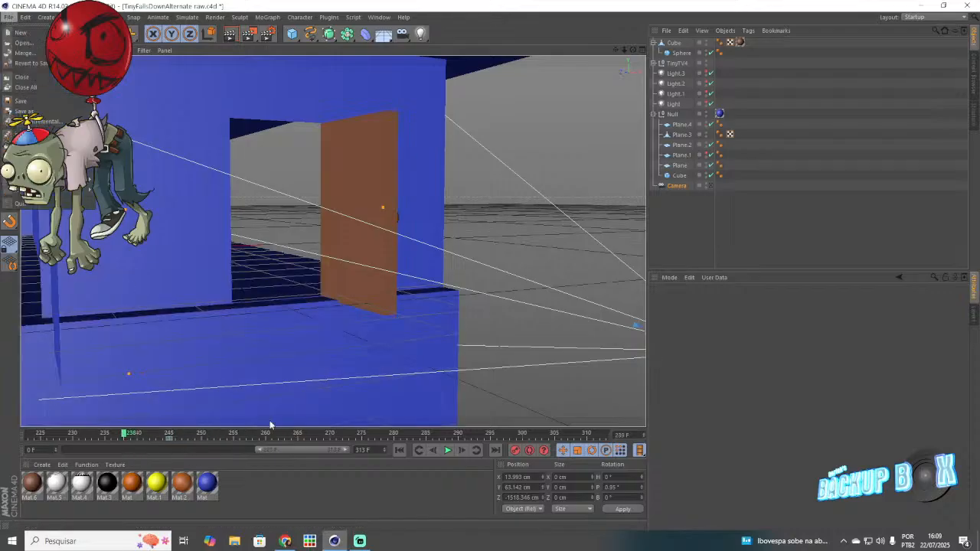
Step: Check the live chat in Streamlabs, then browse the YouTube home feed in Chrome and like the TeleMibe post
{"action": "left_click", "coordinate": [359, 541]}
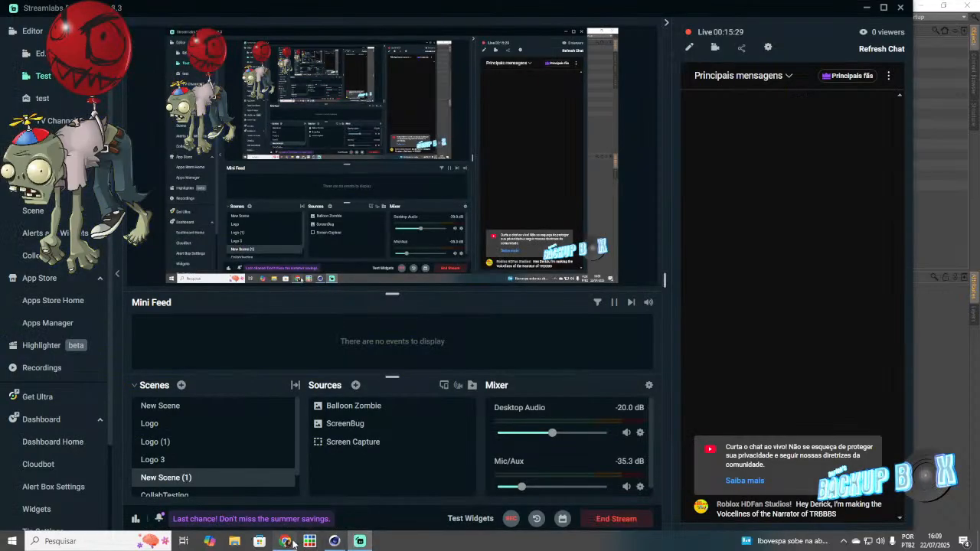
{"action": "left_click", "coordinate": [291, 542]}
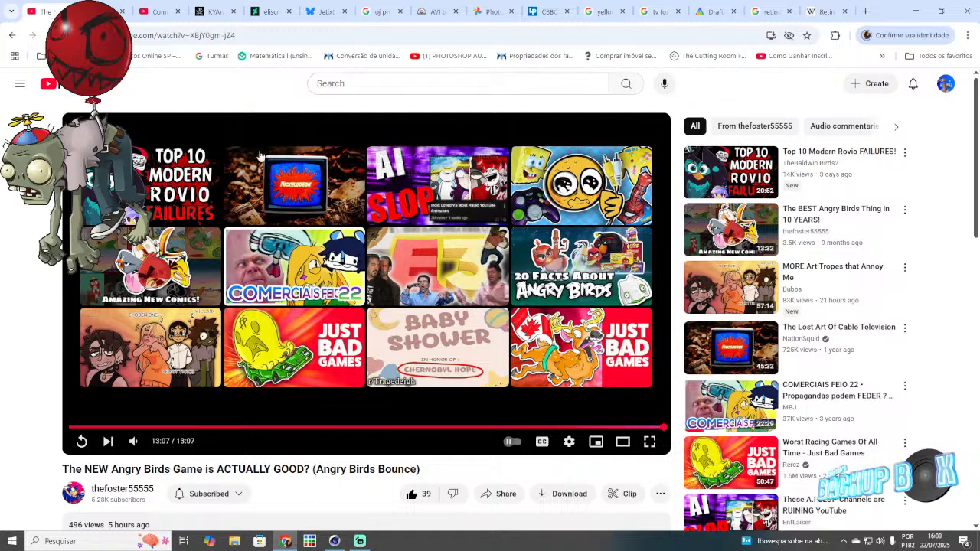
{"action": "left_click", "coordinate": [69, 98]}
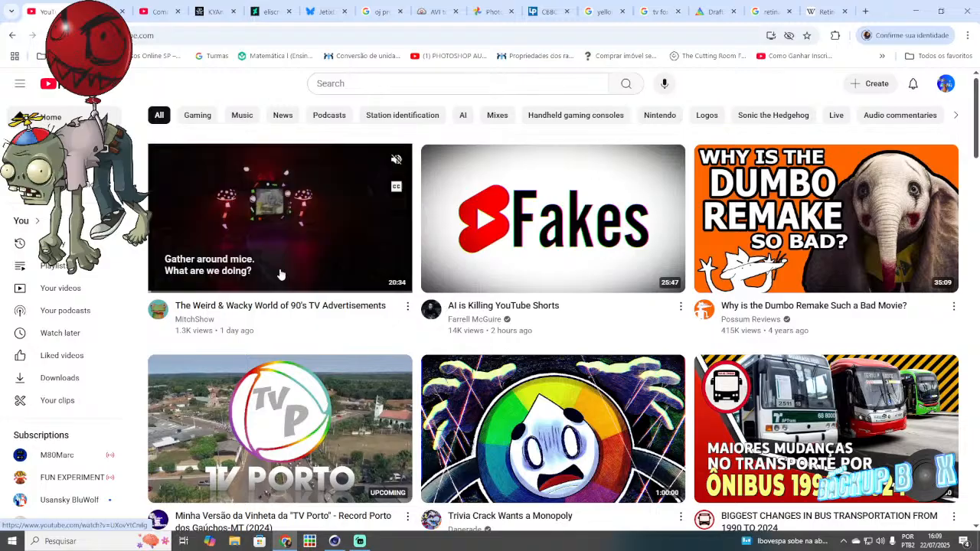
{"action": "scroll", "coordinate": [520, 267], "scroll_direction": "down", "scroll_amount": 12}
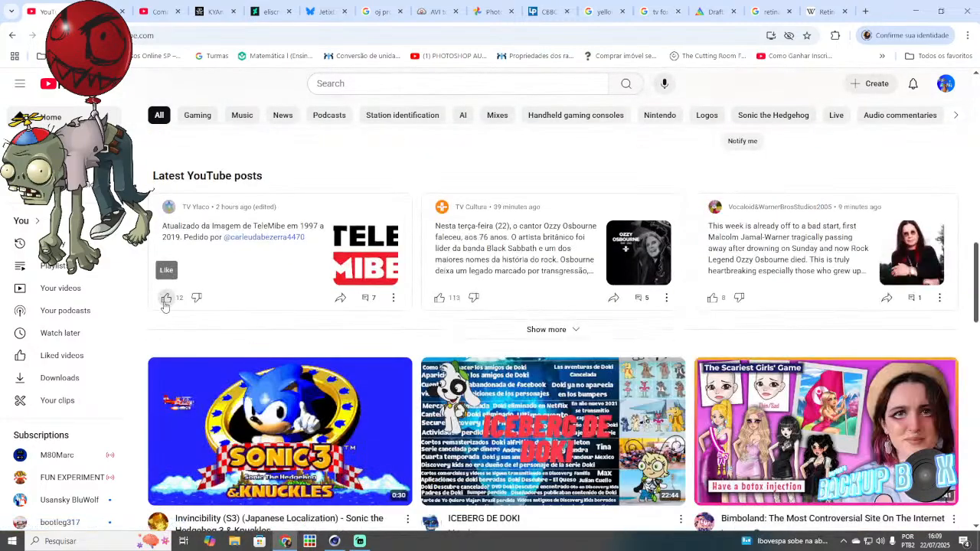
{"action": "scroll", "coordinate": [452, 237], "scroll_direction": "up", "scroll_amount": 3}
{"action": "scroll", "coordinate": [462, 206], "scroll_direction": "up", "scroll_amount": 1}
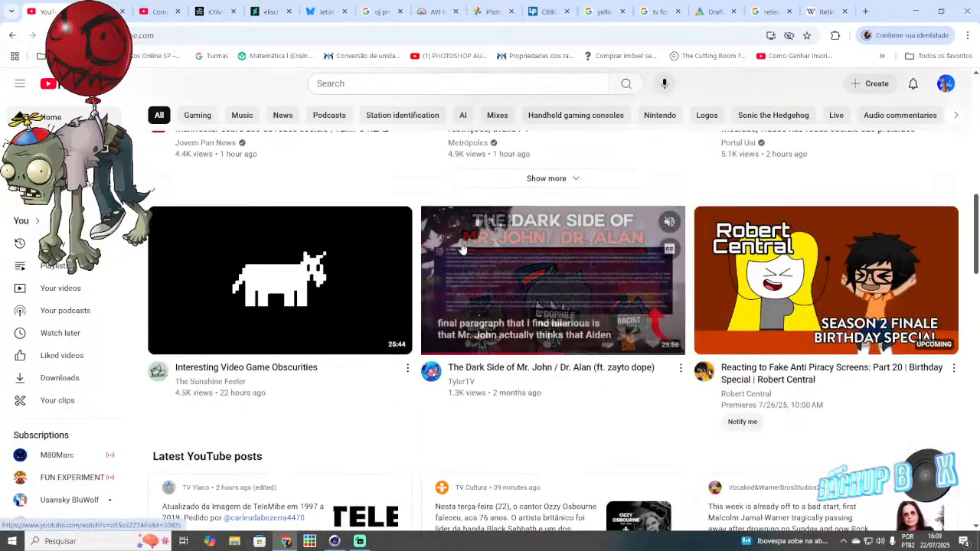
Step: Open the TylerTV video from the feed, then reread the alternate-ending comment in YouTube Studio
{"action": "scroll", "coordinate": [291, 297], "scroll_direction": "down", "scroll_amount": 8}
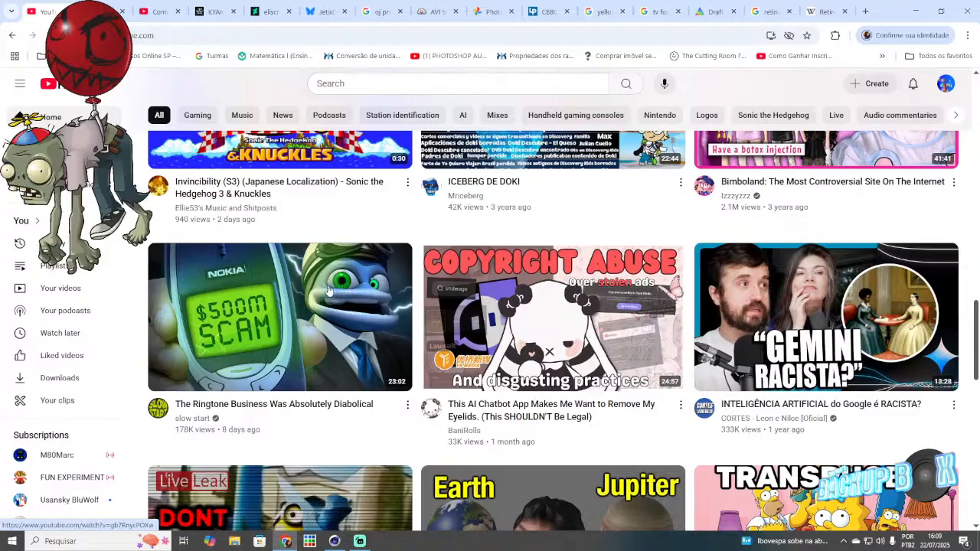
{"action": "scroll", "coordinate": [329, 291], "scroll_direction": "up", "scroll_amount": 3}
{"action": "scroll", "coordinate": [429, 322], "scroll_direction": "up", "scroll_amount": 4}
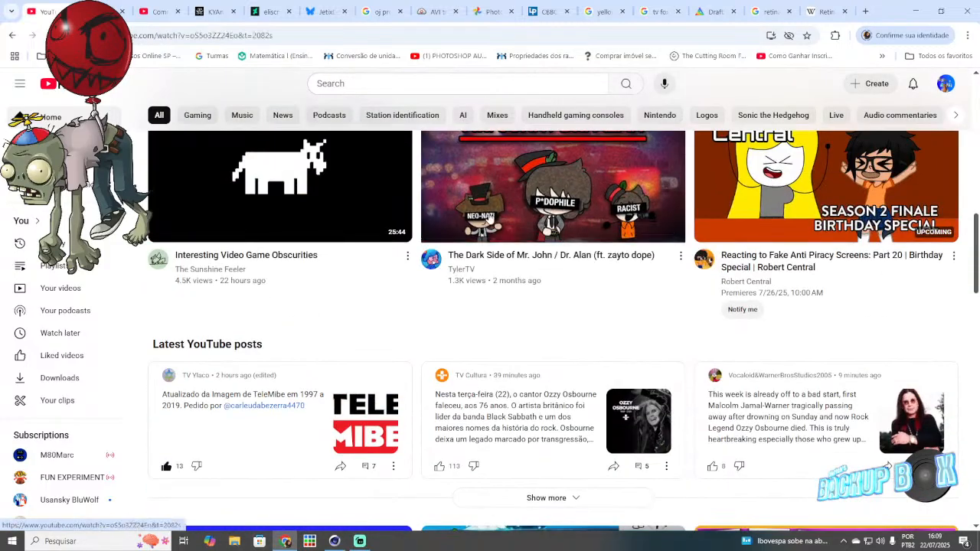
{"action": "left_click", "coordinate": [488, 217]}
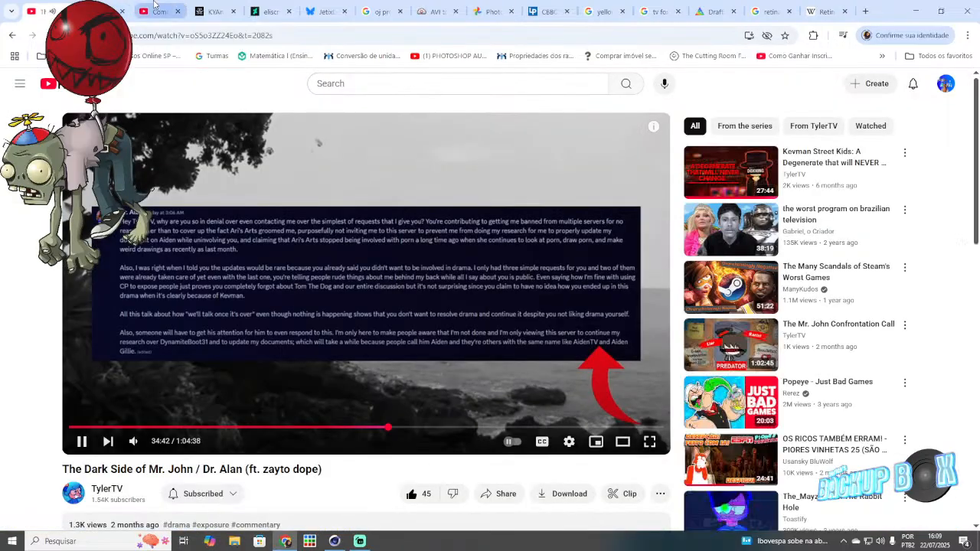
{"action": "left_click", "coordinate": [156, 9]}
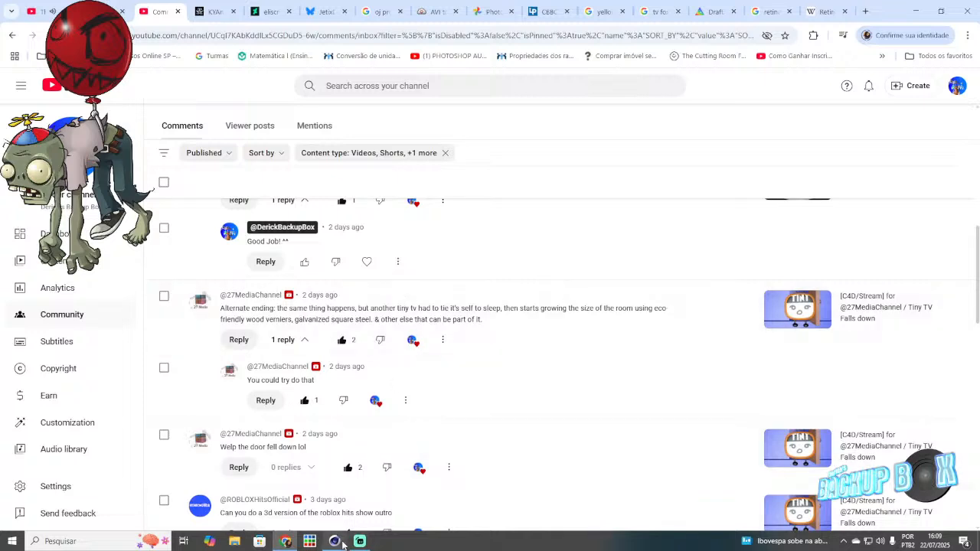
Step: Return to Cinema 4D, move the animation to frame 225, and save the project
{"action": "mouse_move", "coordinate": [342, 545]}
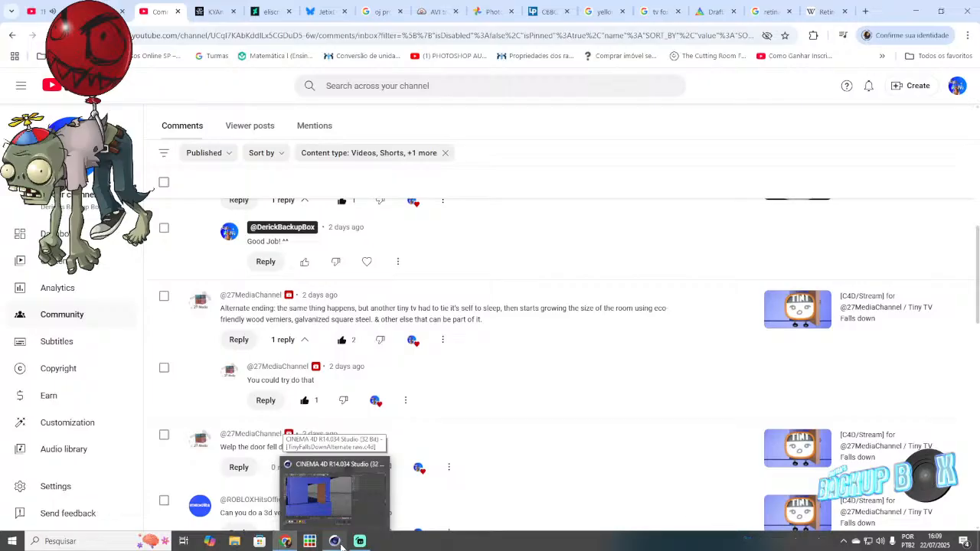
{"action": "left_click", "coordinate": [342, 545]}
{"action": "left_click_drag", "start_coordinate": [150, 438], "coordinate": [198, 438]}
{"action": "mouse_move", "coordinate": [280, 451]}
{"action": "left_mouse_down"}
{"action": "mouse_move", "coordinate": [199, 436]}
{"action": "mouse_move", "coordinate": [292, 441]}
{"action": "left_mouse_up"}
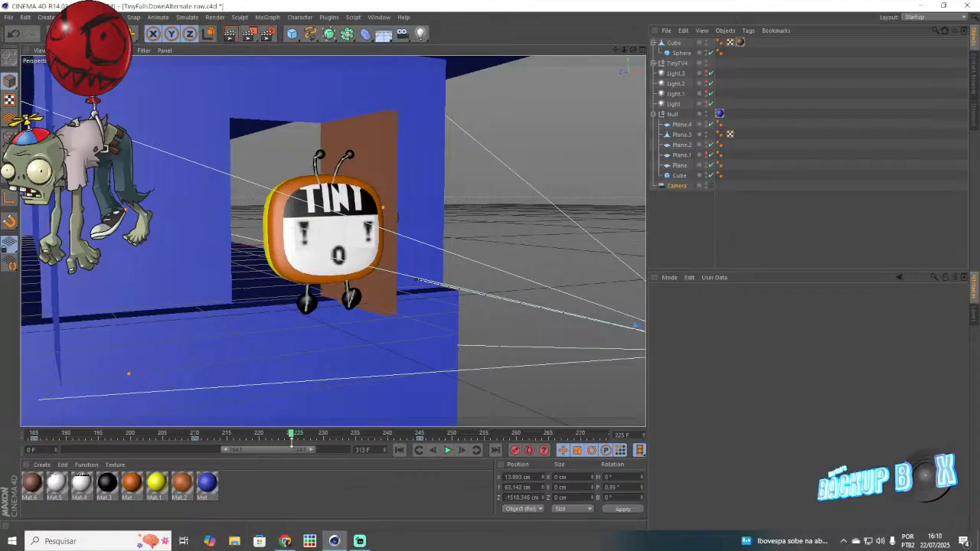
{"action": "left_click", "coordinate": [8, 17]}
{"action": "left_click", "coordinate": [44, 102]}
{"action": "left_click_drag", "start_coordinate": [632, 49], "coordinate": [601, 96]}
{"action": "left_click", "coordinate": [8, 17]}
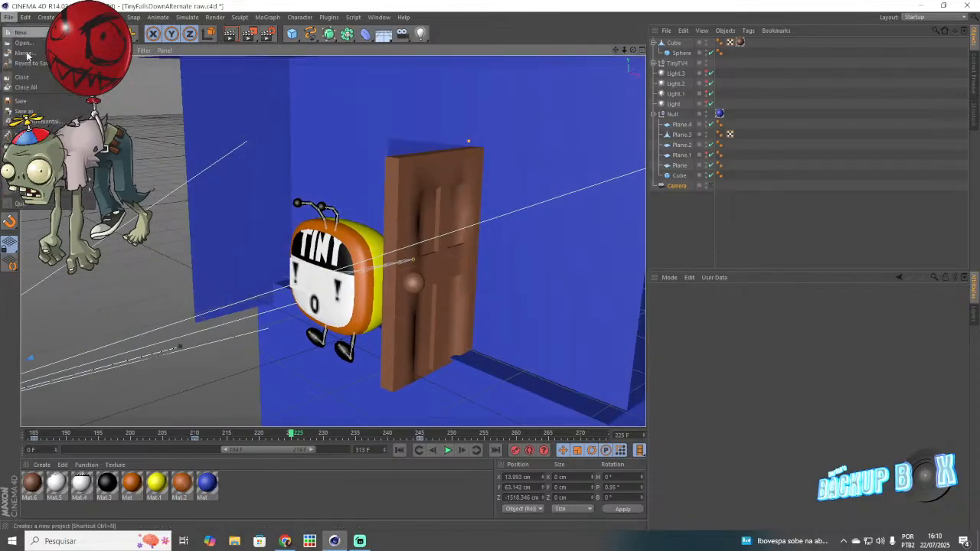
{"action": "left_click", "coordinate": [54, 102]}
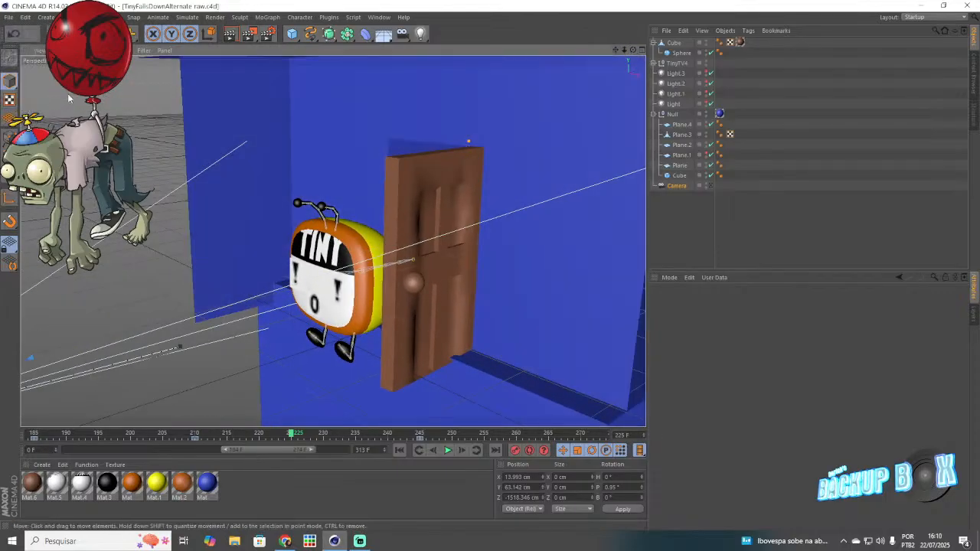
Step: Add a cube to the scene, make it editable, and scale it down to about 38 cm
{"action": "left_click_drag", "start_coordinate": [292, 33], "coordinate": [374, 59]}
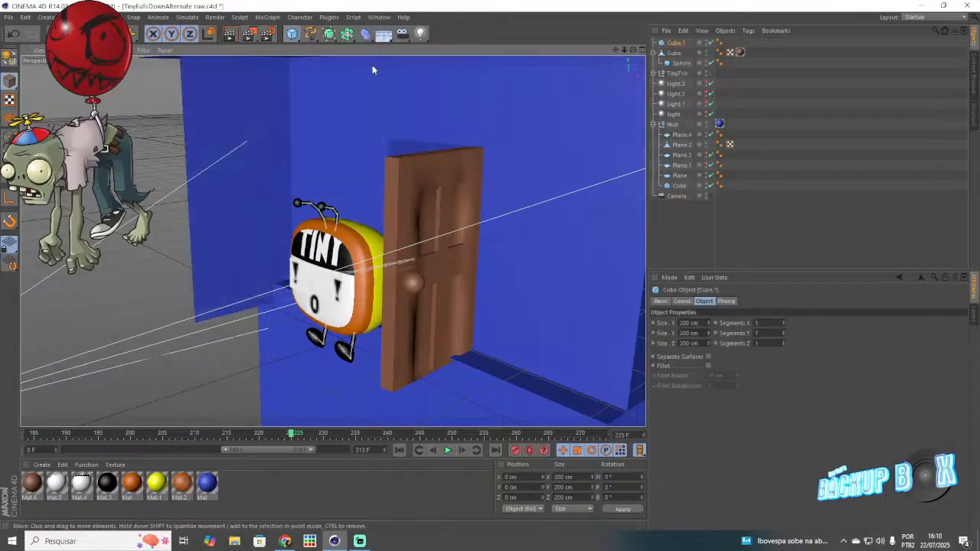
{"action": "scroll", "coordinate": [449, 154], "scroll_direction": "down", "scroll_amount": 3}
{"action": "left_click_drag", "start_coordinate": [616, 50], "coordinate": [306, 230]}
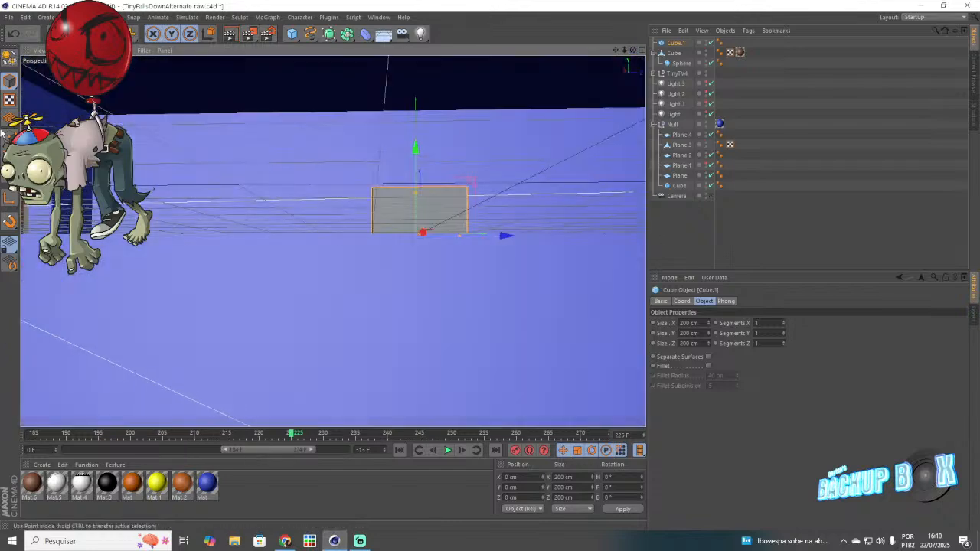
{"action": "left_click", "coordinate": [7, 59]}
{"action": "key", "text": "t"}
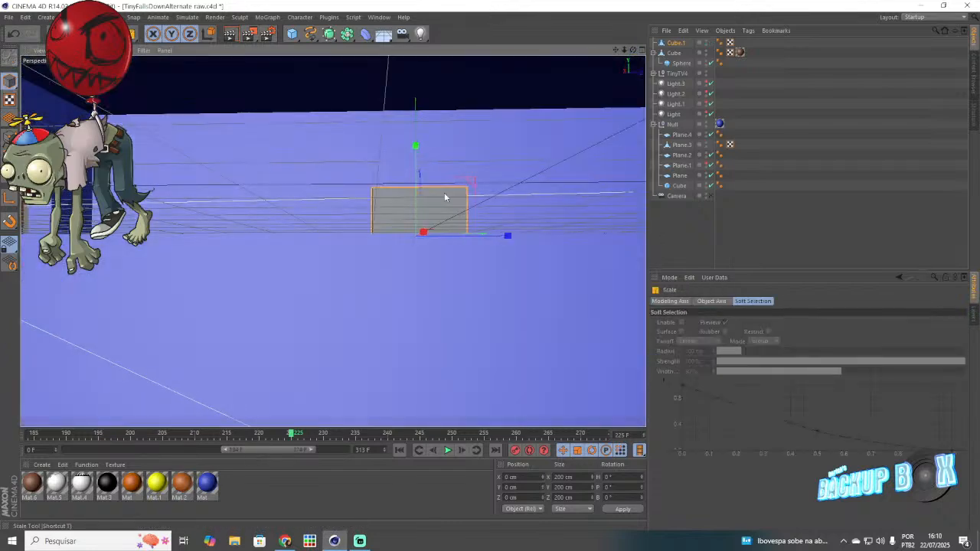
{"action": "left_click_drag", "start_coordinate": [526, 156], "coordinate": [383, 520]}
Step: Add a HyperNURBS object and nest the new cube inside it
{"action": "left_click_drag", "start_coordinate": [454, 170], "coordinate": [452, 179], "text": "alt"}
{"action": "left_click_drag", "start_coordinate": [329, 35], "coordinate": [364, 57]}
{"action": "left_click", "coordinate": [365, 57]}
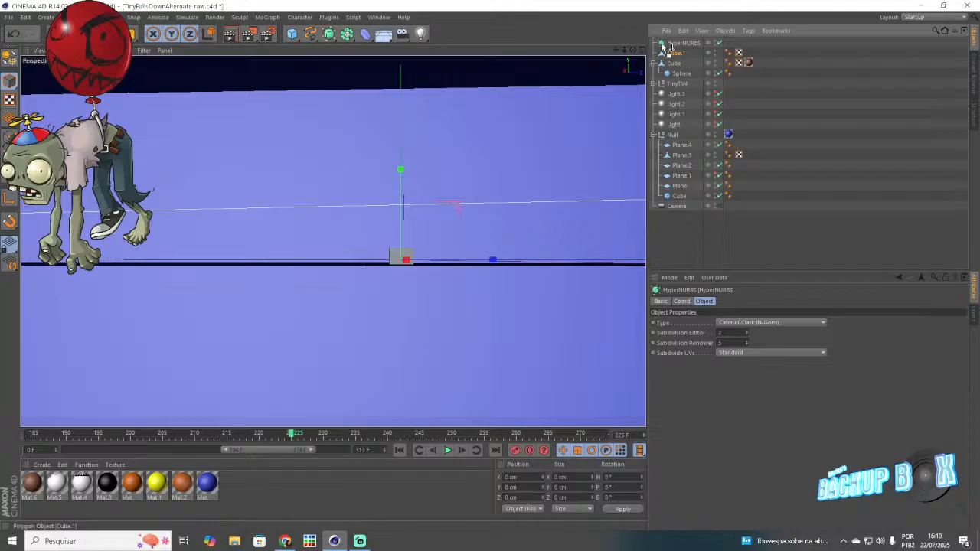
{"action": "left_click_drag", "start_coordinate": [671, 46], "coordinate": [663, 45]}
Step: Extrude the small cube's end face in sections into a long bar reaching about Z -477.5 cm
{"action": "left_click", "coordinate": [9, 178]}
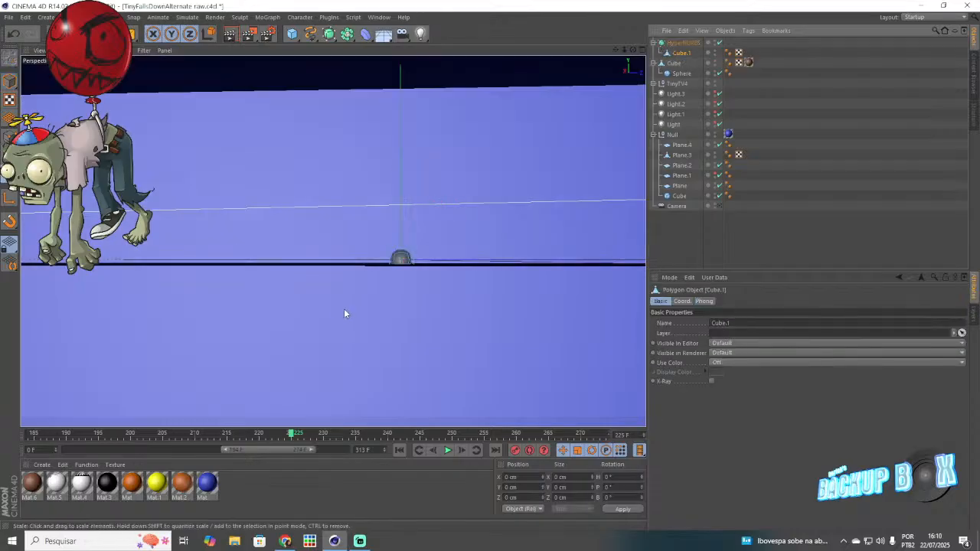
{"action": "left_click", "coordinate": [393, 259]}
{"action": "key", "text": "e"}
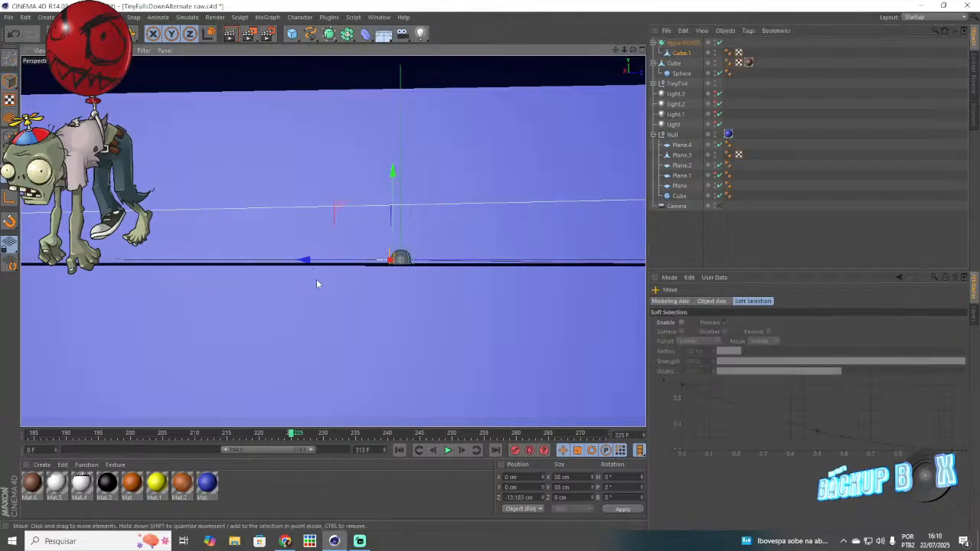
{"action": "left_click_drag", "start_coordinate": [308, 261], "coordinate": [26, 286]}
{"action": "left_click_drag", "start_coordinate": [615, 51], "coordinate": [626, 55]}
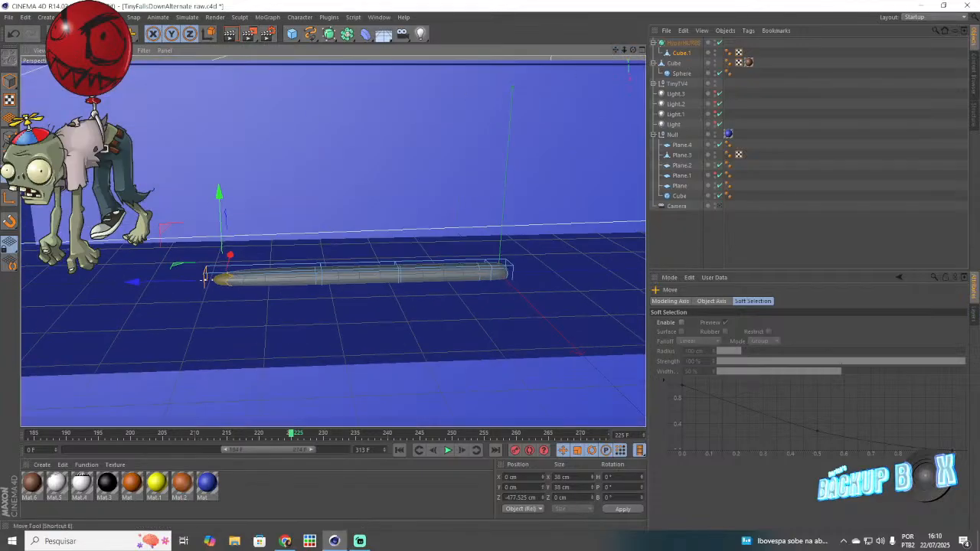
Step: Widen the bar's end face, extrude it outward to about Z -579 cm, and narrow the new end to about 192 cm
{"action": "key", "text": "t"}
{"action": "left_click_drag", "start_coordinate": [228, 263], "coordinate": [291, 206]}
{"action": "left_click", "coordinate": [76, 34]}
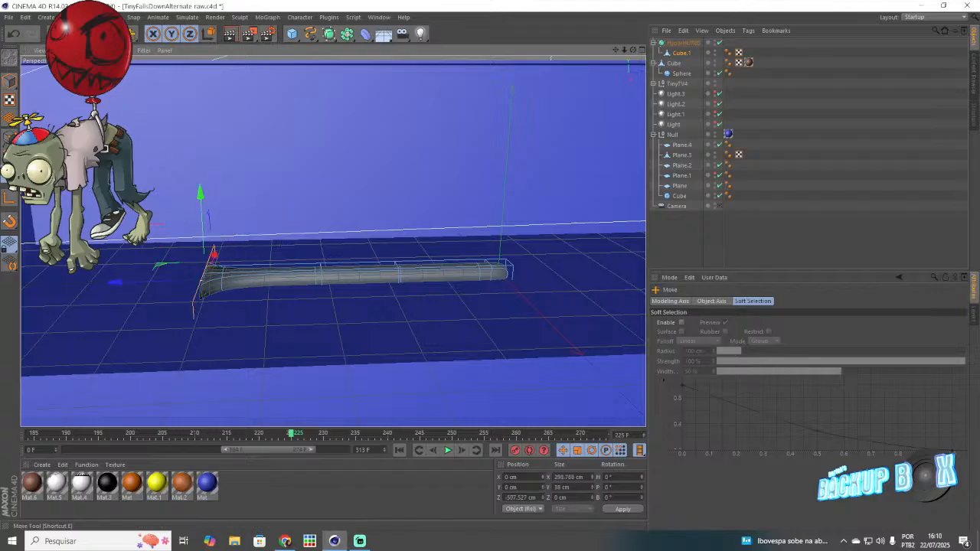
{"action": "left_click_drag", "start_coordinate": [153, 285], "coordinate": [97, 281]}
{"action": "left_click", "coordinate": [94, 33]}
{"action": "left_click_drag", "start_coordinate": [178, 256], "coordinate": [169, 268]}
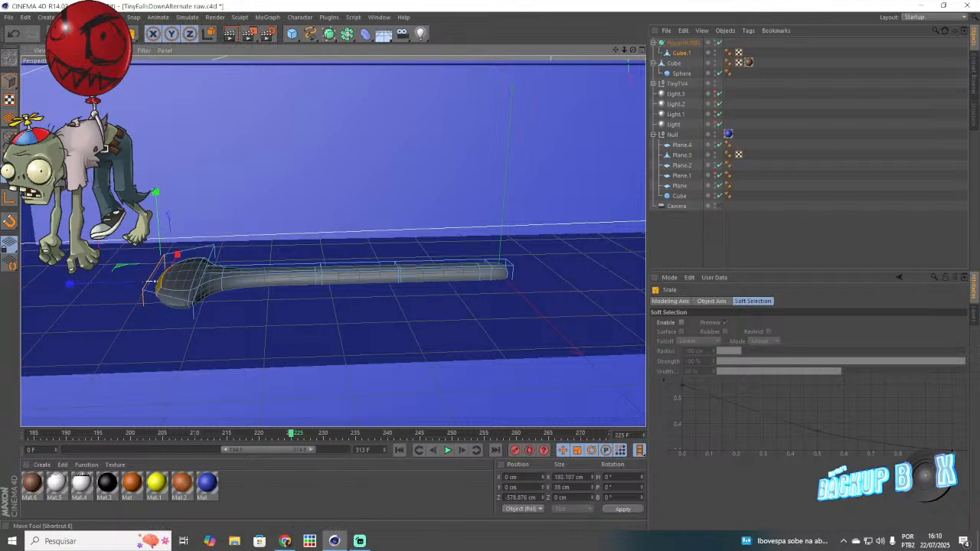
Step: Adjust the end face's height and rotate it so that it tilts upward
{"action": "left_click_drag", "start_coordinate": [157, 195], "coordinate": [157, 180]}
{"action": "key", "text": "r"}
{"action": "mouse_move", "coordinate": [224, 267]}
{"action": "left_mouse_down"}
{"action": "mouse_move", "coordinate": [228, 275]}
{"action": "mouse_move", "coordinate": [207, 263]}
{"action": "left_mouse_up"}
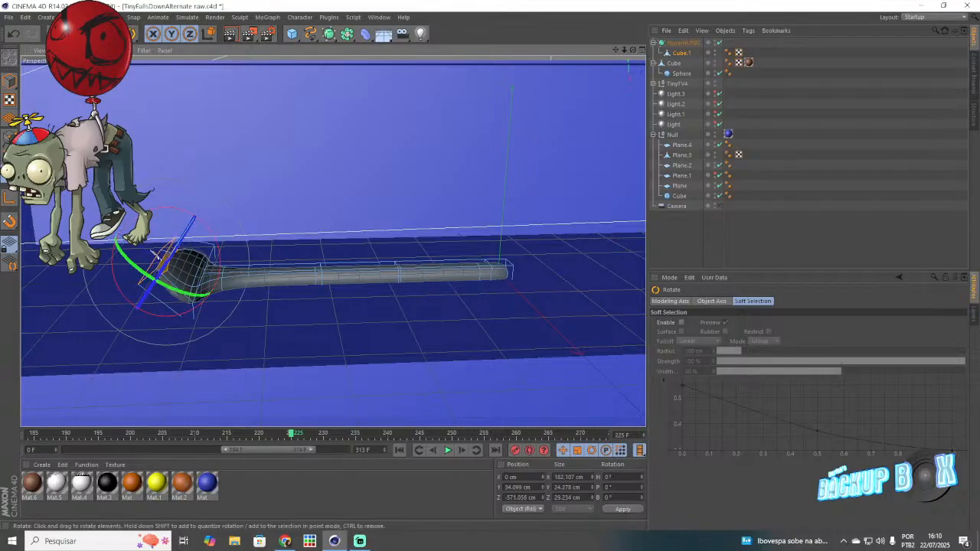
Step: Extrude the tilted end face up and back over the bar to about Y 74 cm, Z -524 cm, and rotate it
{"action": "key", "text": "e"}
{"action": "left_click_drag", "start_coordinate": [212, 189], "coordinate": [144, 63]}
{"action": "key", "text": "r"}
{"action": "left_click_drag", "start_coordinate": [215, 174], "coordinate": [237, 259]}
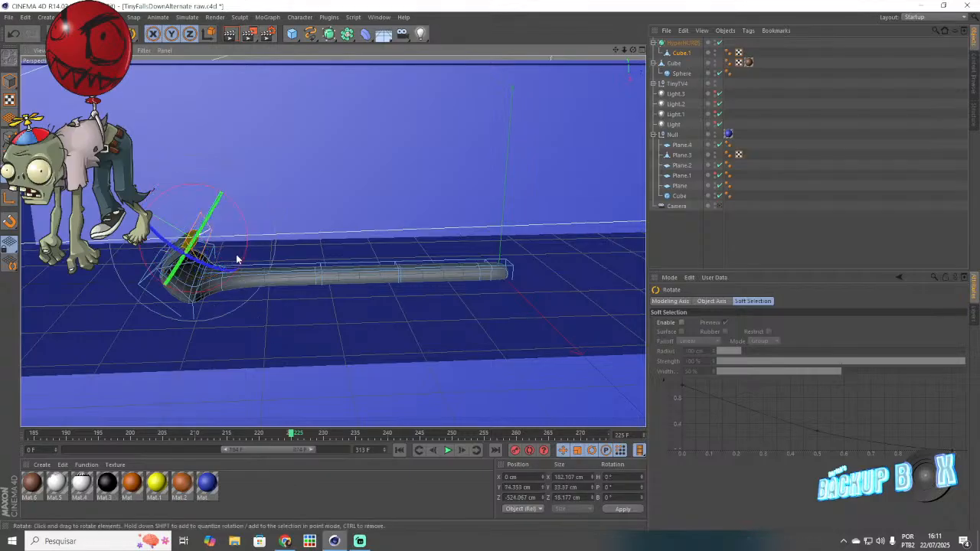
Step: Curl the bar's end further inward by extruding and rotating the end face to about Y 34 cm, Z -522 cm
{"action": "left_click_drag", "start_coordinate": [632, 51], "coordinate": [140, 74]}
{"action": "key", "text": "e"}
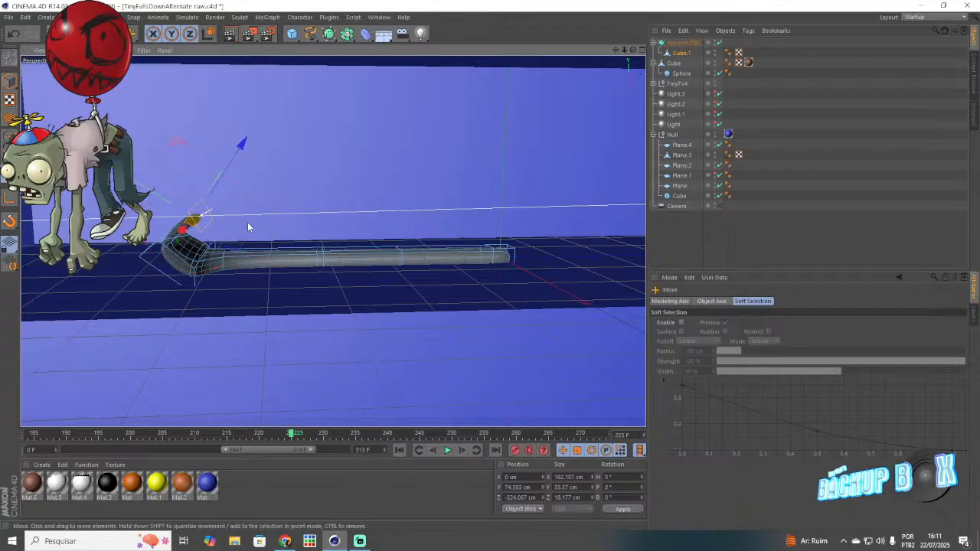
{"action": "left_click_drag", "start_coordinate": [160, 191], "coordinate": [280, 272]}
{"action": "key", "text": "r"}
{"action": "left_click", "coordinate": [76, 34]}
{"action": "left_click_drag", "start_coordinate": [246, 301], "coordinate": [252, 309]}
{"action": "left_click_drag", "start_coordinate": [281, 241], "coordinate": [226, 252]}
{"action": "left_click_drag", "start_coordinate": [632, 51], "coordinate": [701, 73]}
{"action": "left_click", "coordinate": [294, 264]}
{"action": "left_click_drag", "start_coordinate": [633, 50], "coordinate": [587, 60]}
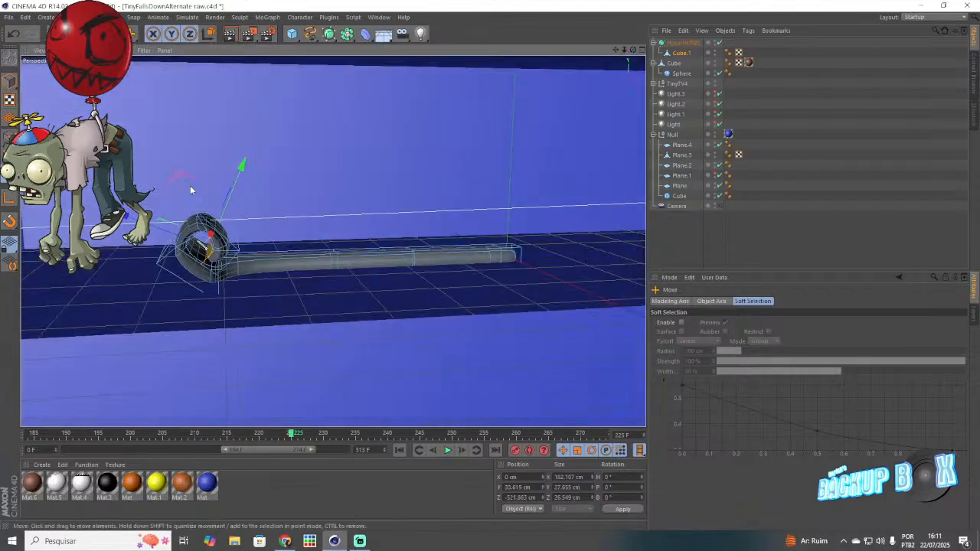
Step: Extend the curl's end face into the middle of the spiral, to about Y 59 cm and Z -546 cm
{"action": "left_click_drag", "start_coordinate": [176, 174], "coordinate": [161, 158]}
{"action": "scroll", "coordinate": [146, 264], "scroll_direction": "up", "scroll_amount": 4}
{"action": "scroll", "coordinate": [146, 264], "scroll_direction": "up", "scroll_amount": 3}
{"action": "left_click_drag", "start_coordinate": [633, 50], "coordinate": [596, 37]}
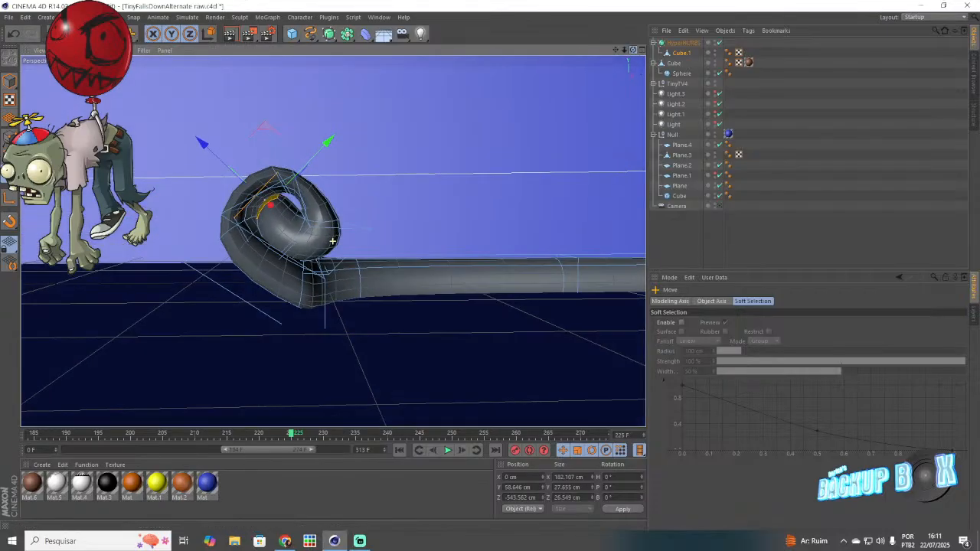
Step: Shift the inner end face to about Y 70 cm, Z -549 cm, and taper it to about 14 cm thick
{"action": "left_click", "coordinate": [94, 34]}
{"action": "left_click_drag", "start_coordinate": [330, 143], "coordinate": [391, 104]}
{"action": "key", "text": "e"}
{"action": "mouse_move", "coordinate": [216, 151]}
{"action": "left_mouse_down"}
{"action": "mouse_move", "coordinate": [208, 149]}
{"action": "mouse_move", "coordinate": [225, 166]}
{"action": "mouse_move", "coordinate": [204, 150]}
{"action": "left_mouse_up"}
{"action": "left_click", "coordinate": [95, 33]}
{"action": "left_click_drag", "start_coordinate": [320, 124], "coordinate": [297, 195]}
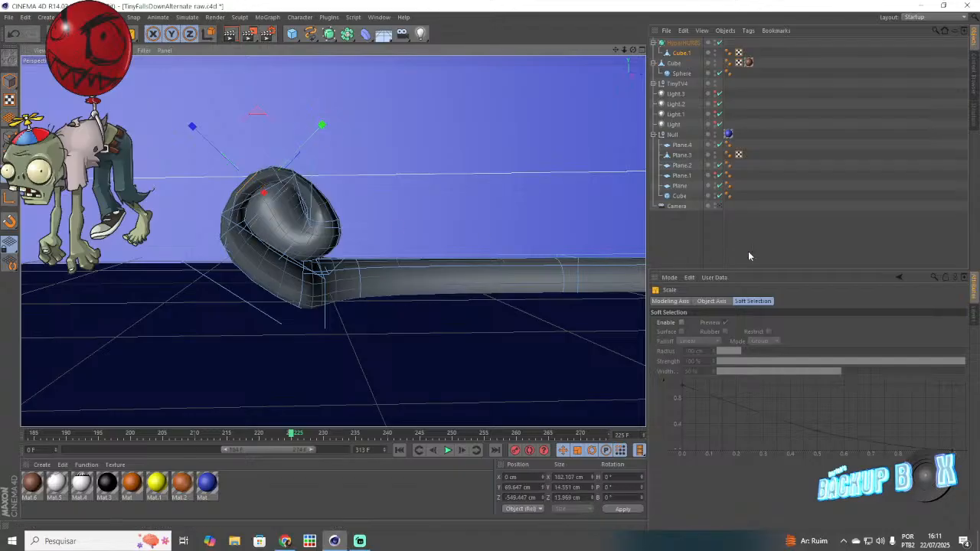
Step: Select the side faces at both ends of the inner roll and scale them down to about 49 by 48 cm
{"action": "left_click", "coordinate": [258, 205]}
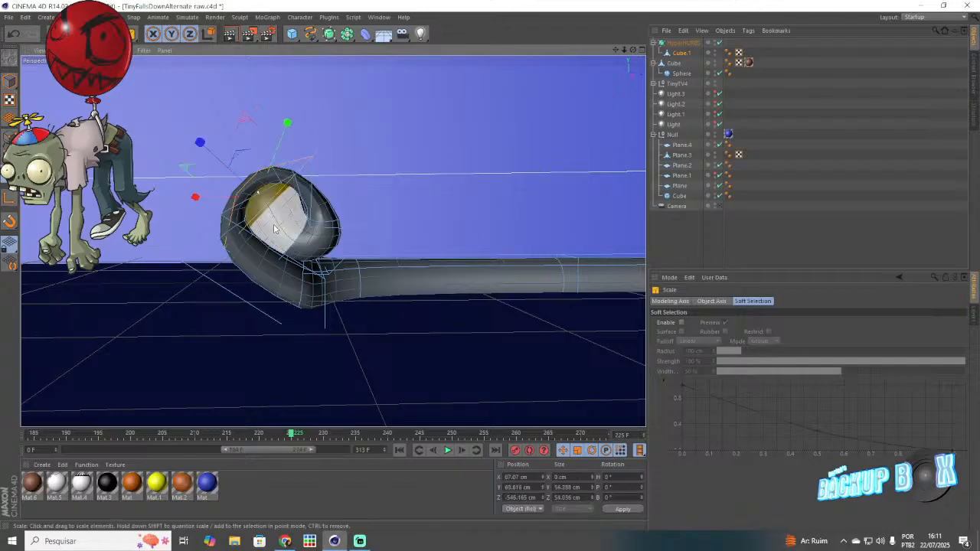
{"action": "left_click_drag", "start_coordinate": [633, 49], "coordinate": [333, 241]}
{"action": "left_click", "coordinate": [579, 287], "text": "shift"}
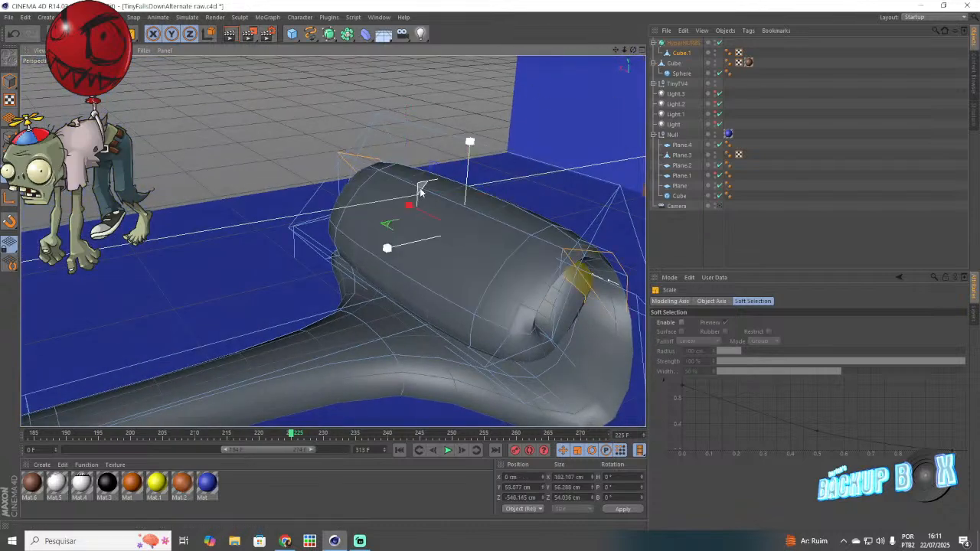
{"action": "left_click_drag", "start_coordinate": [459, 230], "coordinate": [249, 83]}
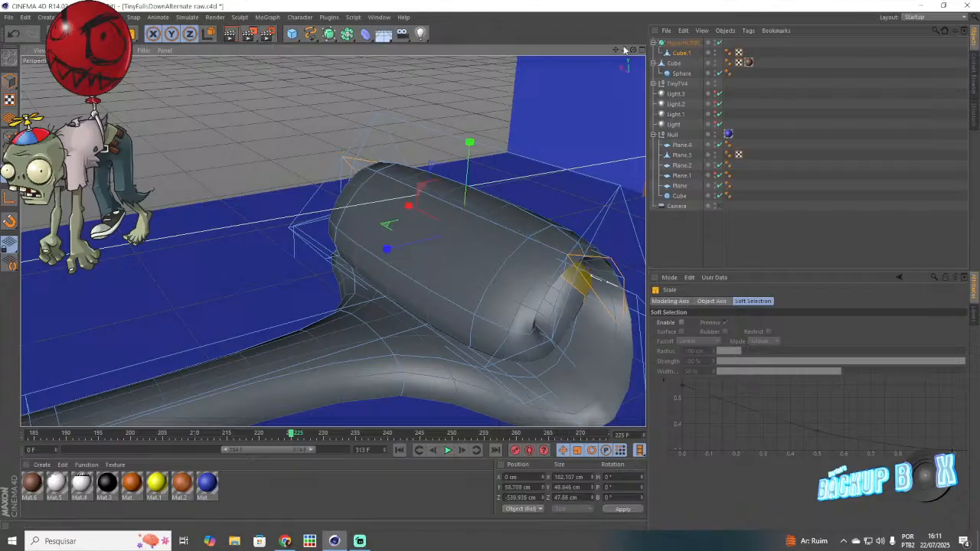
Step: Inspect the finished roll, clear the selection and save the project
{"action": "left_click_drag", "start_coordinate": [633, 50], "coordinate": [633, 49]}
{"action": "left_click_drag", "start_coordinate": [305, 157], "coordinate": [275, 191]}
{"action": "left_click_drag", "start_coordinate": [633, 49], "coordinate": [633, 50]}
{"action": "left_click_drag", "start_coordinate": [274, 202], "coordinate": [287, 203]}
{"action": "left_click", "coordinate": [765, 252]}
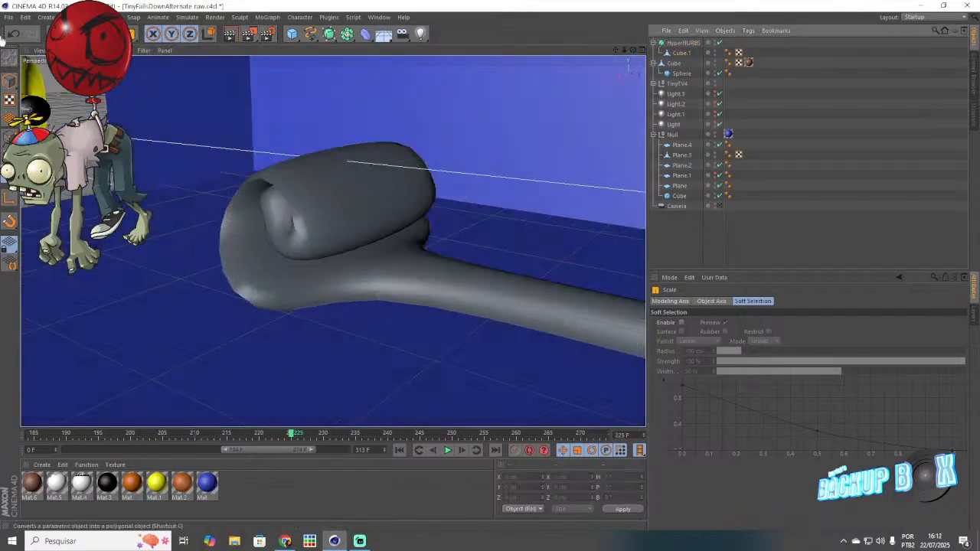
{"action": "left_click", "coordinate": [8, 18]}
{"action": "left_click", "coordinate": [36, 100]}
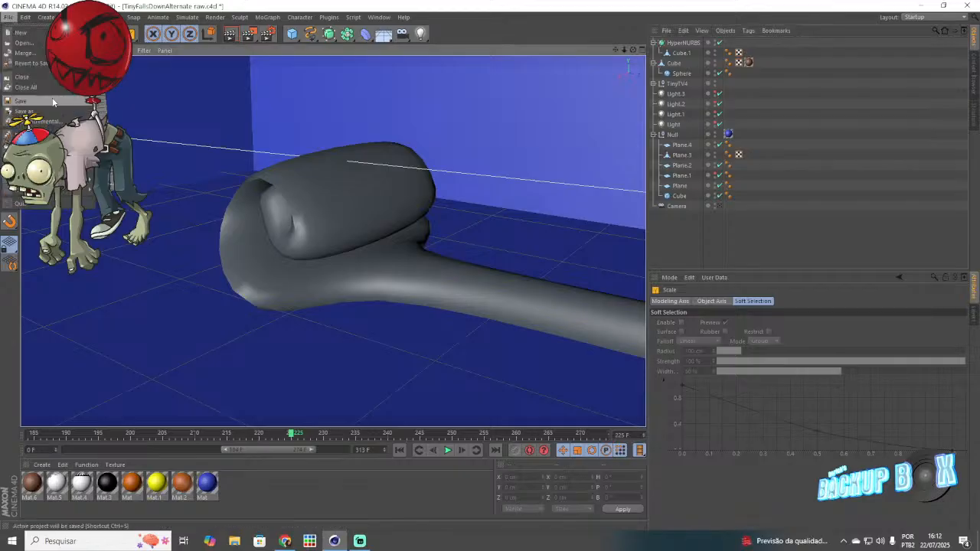
Step: Convert the HyperNURBS bar into an editable polygon object and save the project
{"action": "left_click_drag", "start_coordinate": [635, 52], "coordinate": [626, 52]}
{"action": "left_click", "coordinate": [681, 42]}
{"action": "key", "text": "c"}
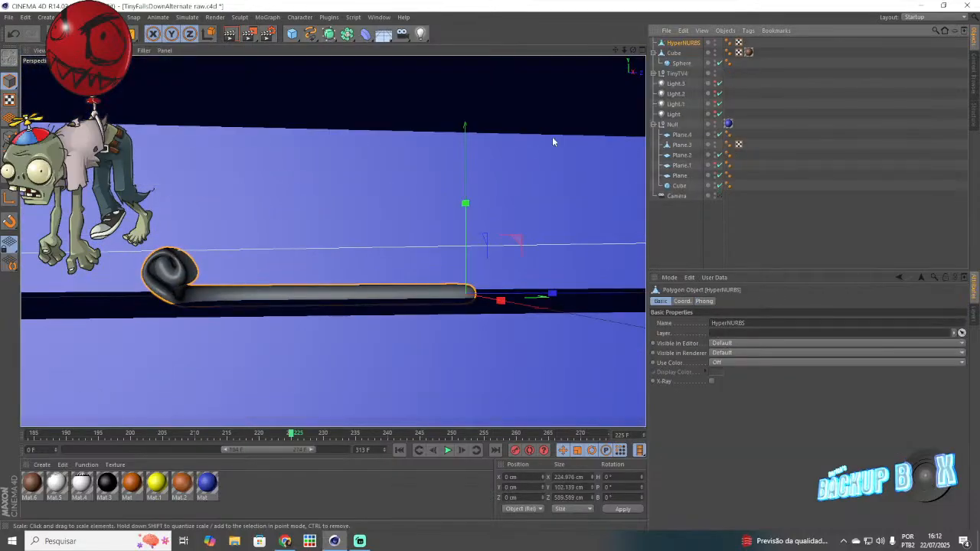
{"action": "left_click", "coordinate": [9, 17]}
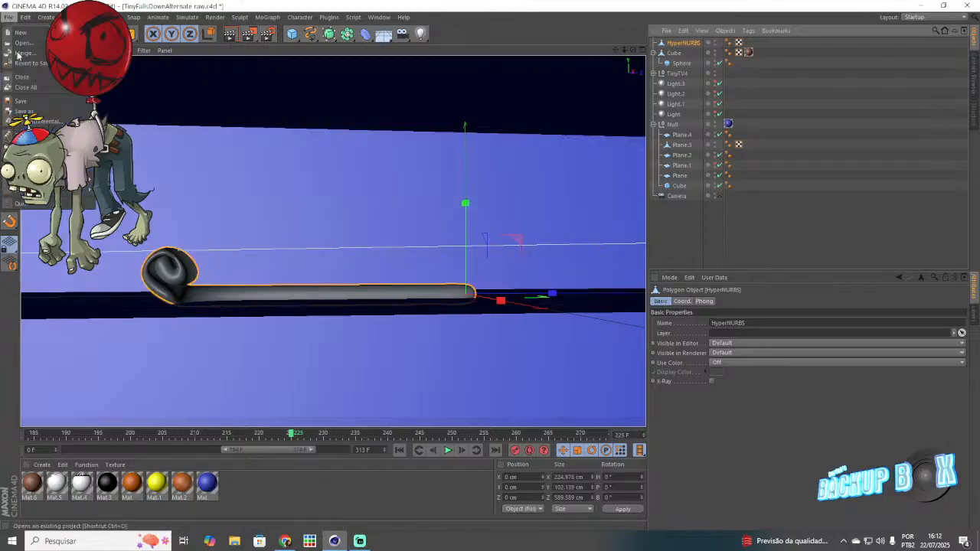
{"action": "left_click", "coordinate": [35, 100]}
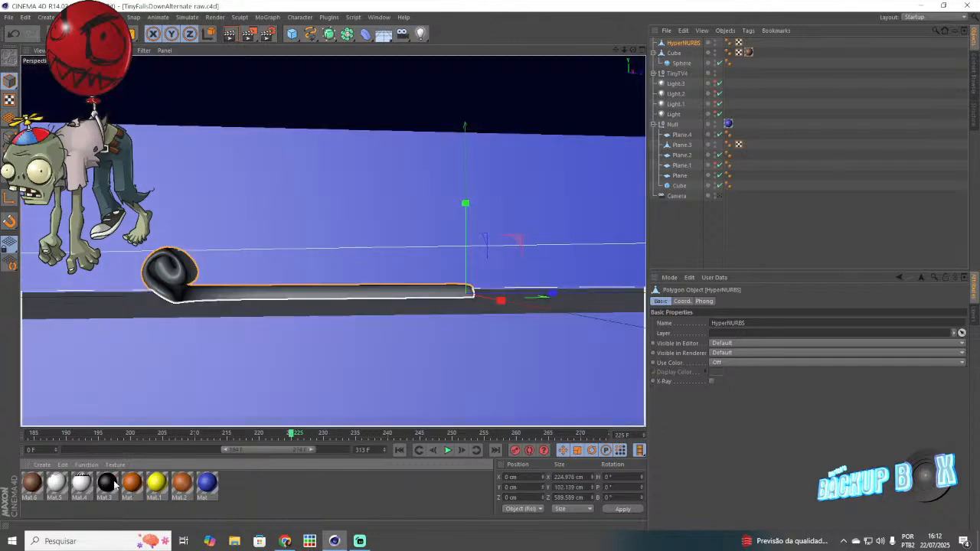
Step: Create a green material with colour R 123, G 204, B 93 and apply it to the rolled bar
{"action": "double_click", "coordinate": [236, 499]}
{"action": "double_click", "coordinate": [31, 482]}
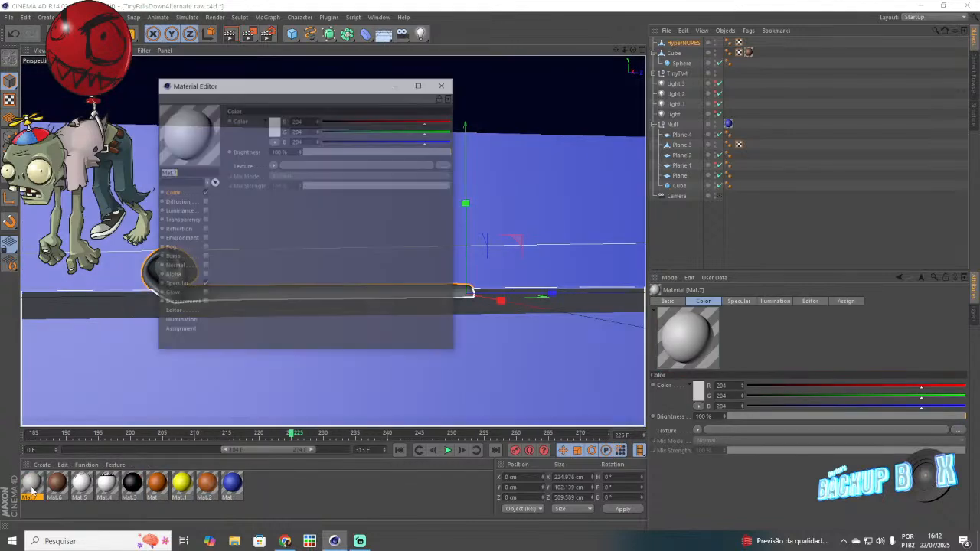
{"action": "left_click_drag", "start_coordinate": [353, 141], "coordinate": [371, 142]}
{"action": "left_click", "coordinate": [376, 120]}
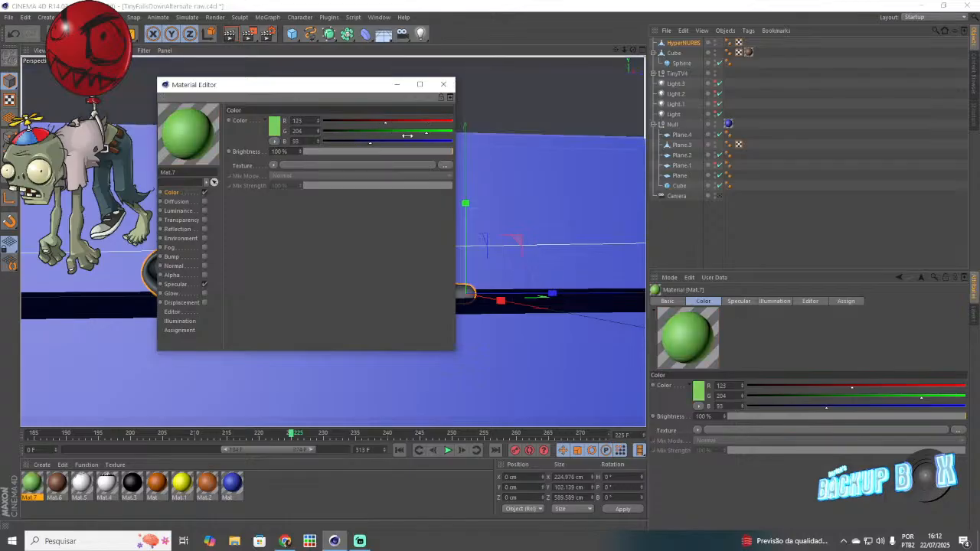
{"action": "left_click", "coordinate": [443, 85]}
{"action": "left_click_drag", "start_coordinate": [31, 483], "coordinate": [238, 300]}
Step: Check the live chat in Streamlabs and open the channel's mentions in YouTube Studio in the browser
{"action": "left_click", "coordinate": [360, 541]}
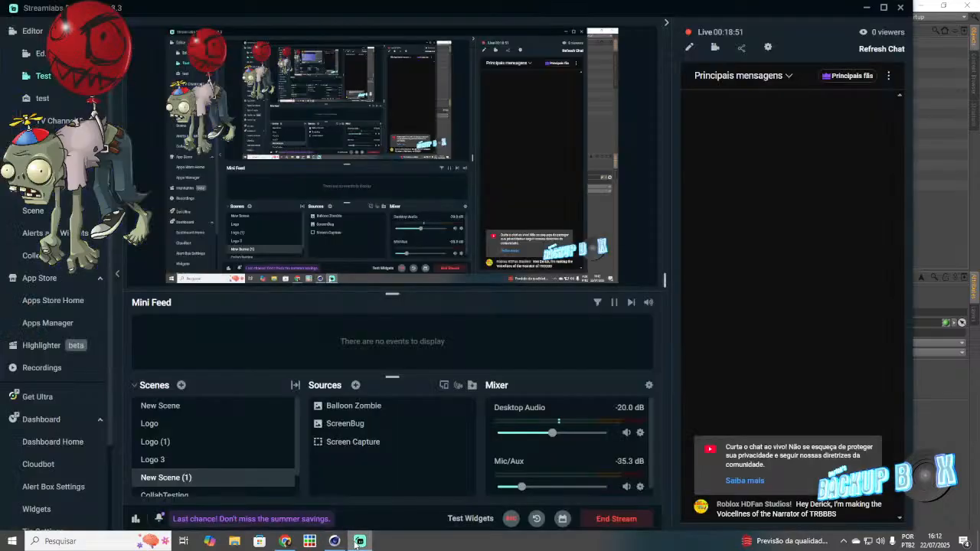
{"action": "left_click", "coordinate": [334, 541]}
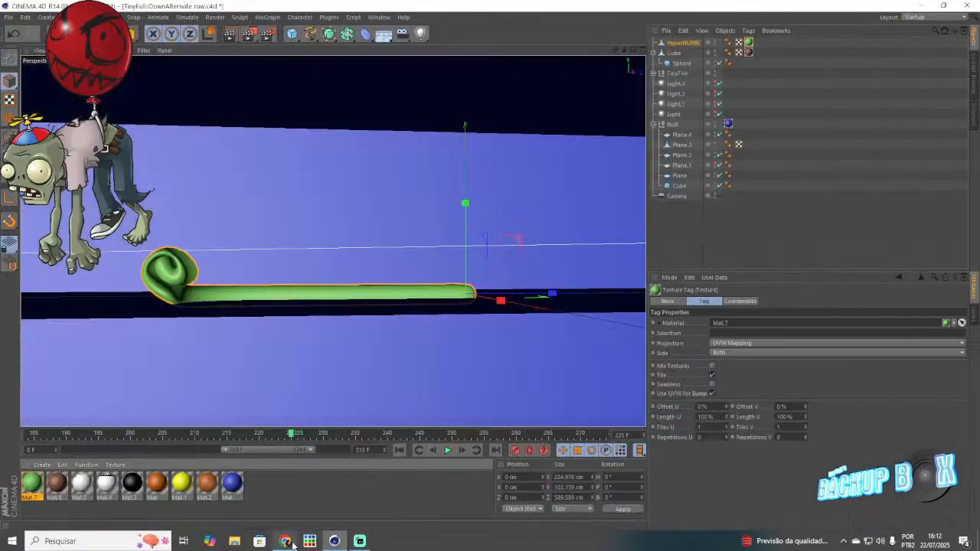
{"action": "left_click", "coordinate": [287, 542]}
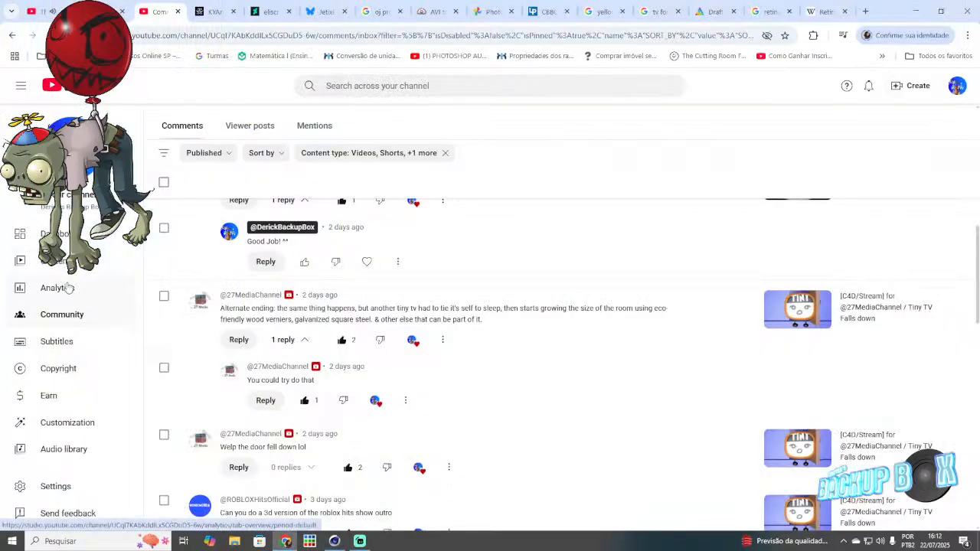
{"action": "left_click", "coordinate": [314, 125]}
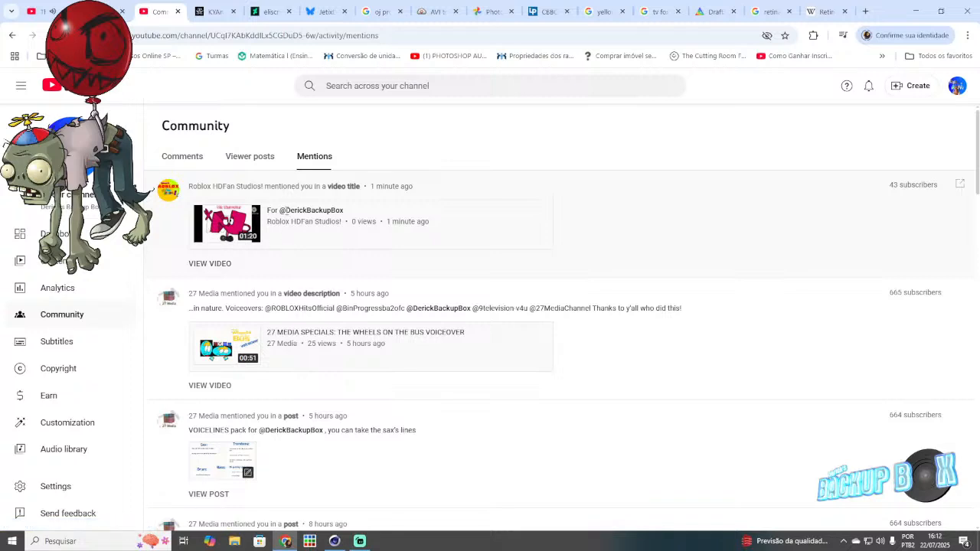
Step: Open the newest video mentioning the channel, like it and skim it up to 0:37
{"action": "left_click", "coordinate": [219, 263]}
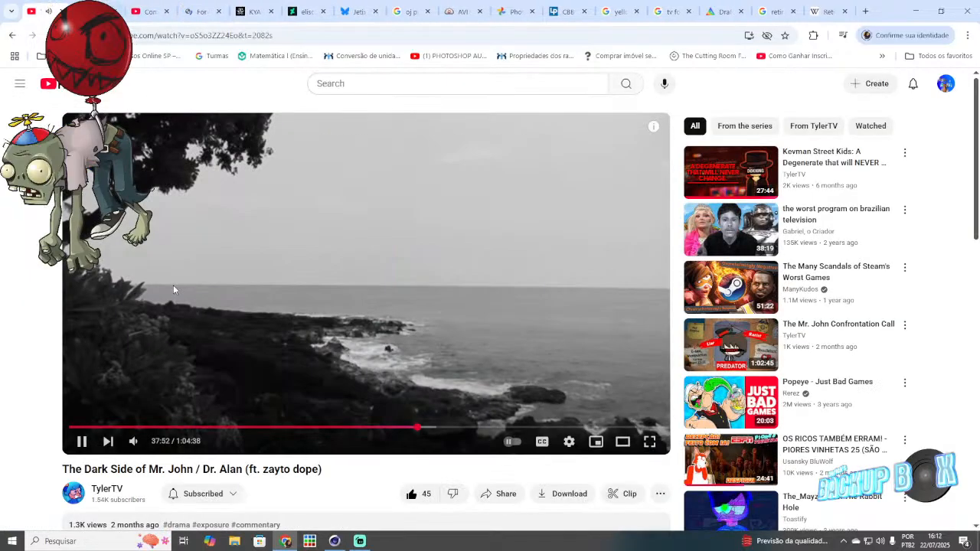
{"action": "left_click", "coordinate": [182, 7]}
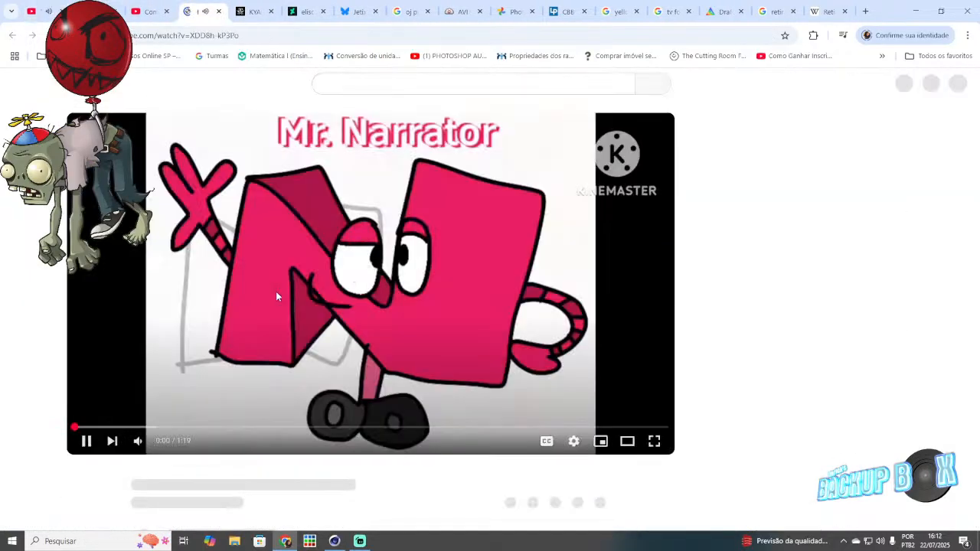
{"action": "left_click", "coordinate": [415, 498]}
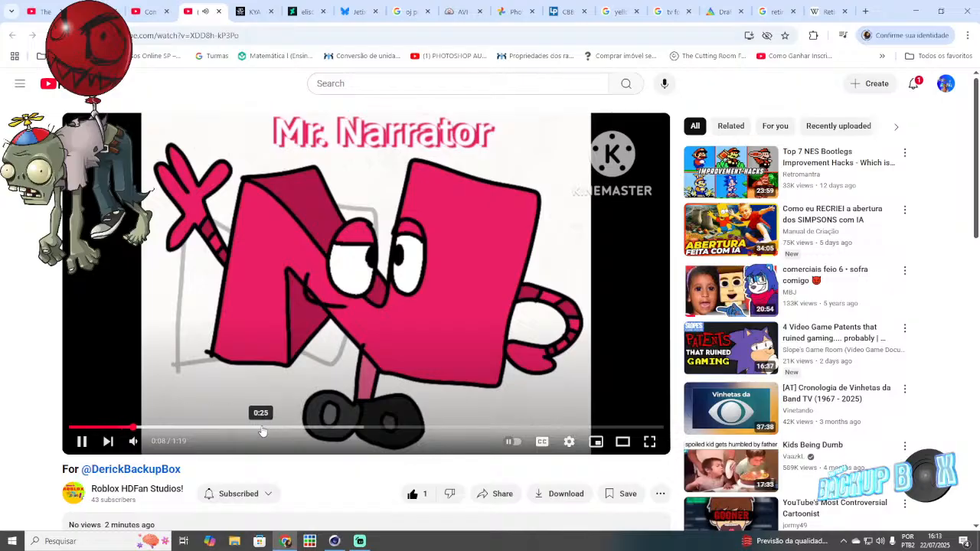
{"action": "left_click", "coordinate": [261, 429]}
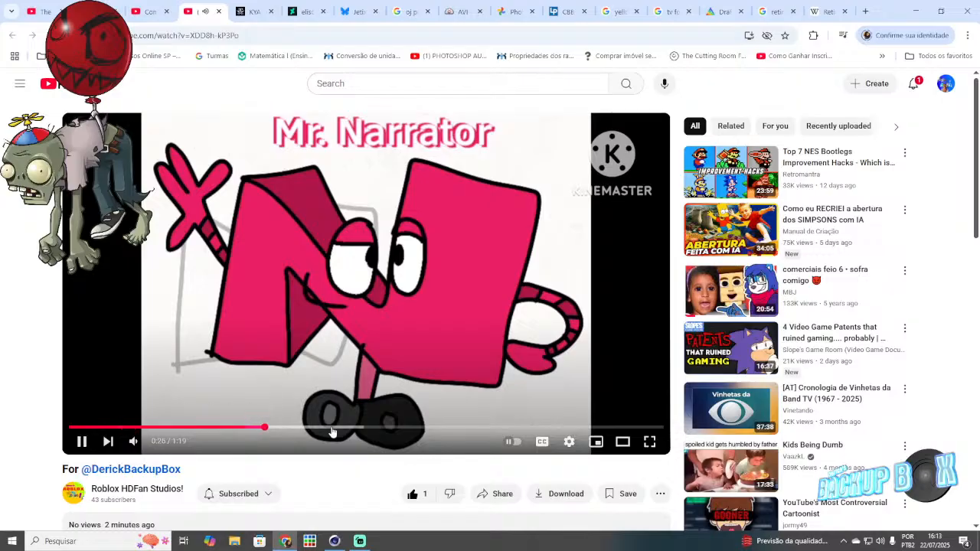
{"action": "left_click", "coordinate": [336, 429]}
{"action": "left_click", "coordinate": [81, 441]}
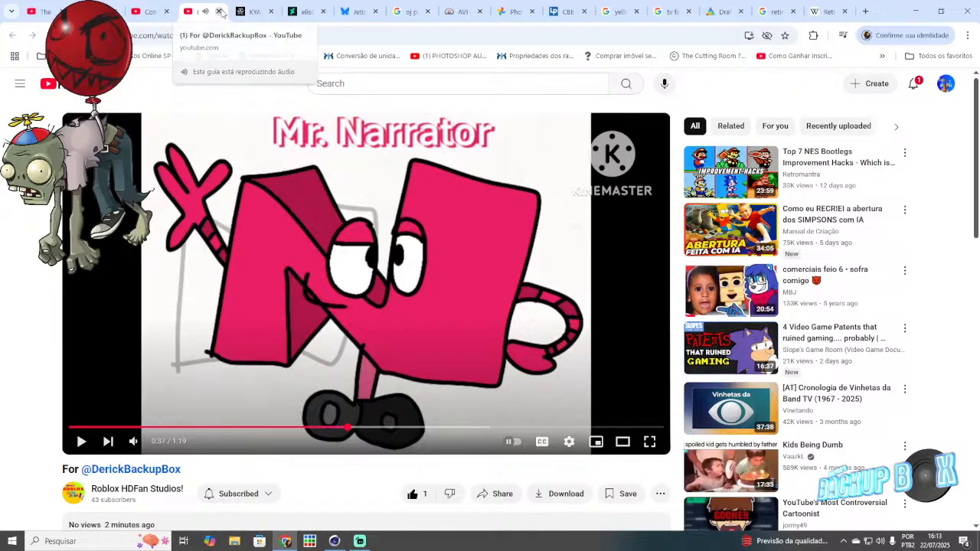
Step: Close the mention video and find the viewer comment describing the alternate ending in the channel's comments
{"action": "left_click", "coordinate": [220, 12]}
{"action": "left_click", "coordinate": [39, 11]}
{"action": "left_click", "coordinate": [277, 246]}
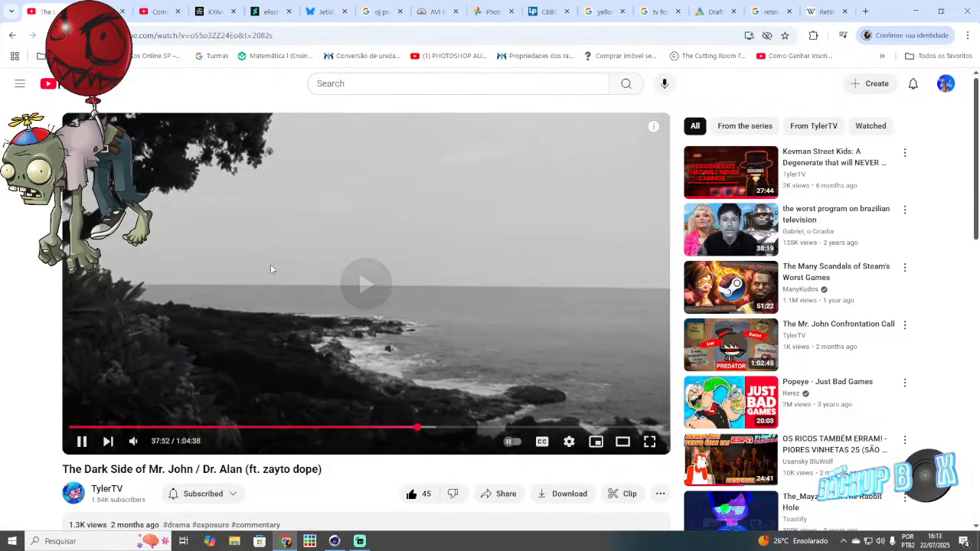
{"action": "left_click", "coordinate": [141, 6]}
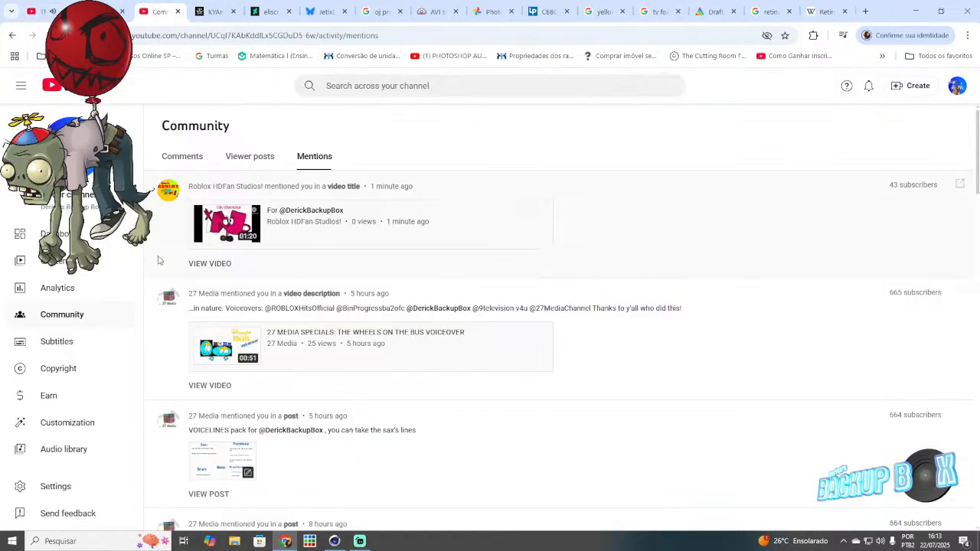
{"action": "left_click", "coordinate": [194, 157]}
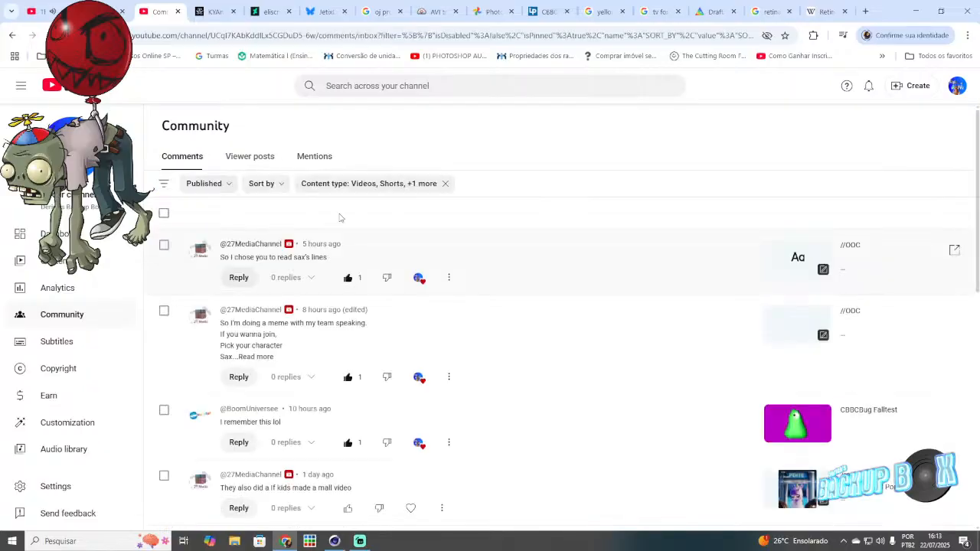
{"action": "scroll", "coordinate": [390, 373], "scroll_direction": "down", "scroll_amount": 1}
{"action": "scroll", "coordinate": [390, 374], "scroll_direction": "down", "scroll_amount": 7}
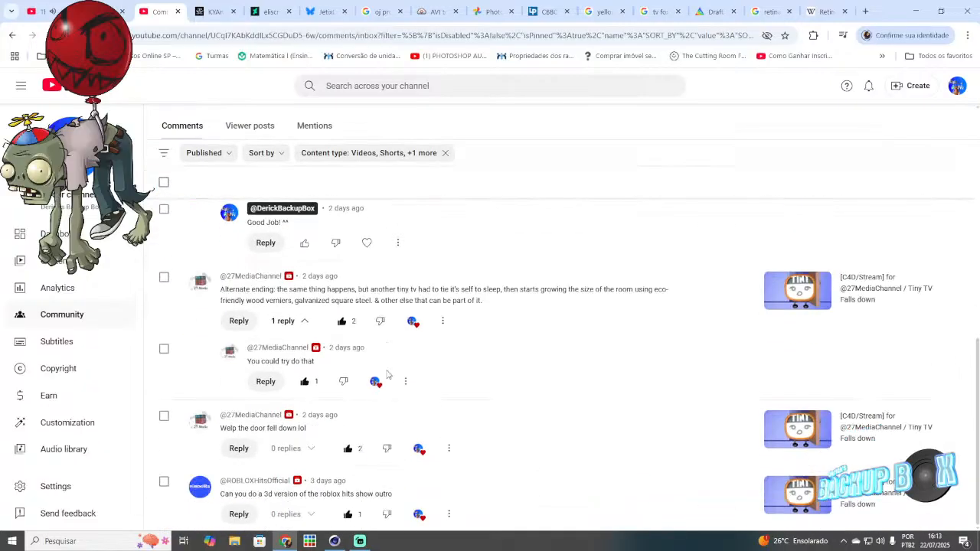
Step: Switch back to Cinema 4D and save the project with the green bar
{"action": "left_click", "coordinate": [334, 540]}
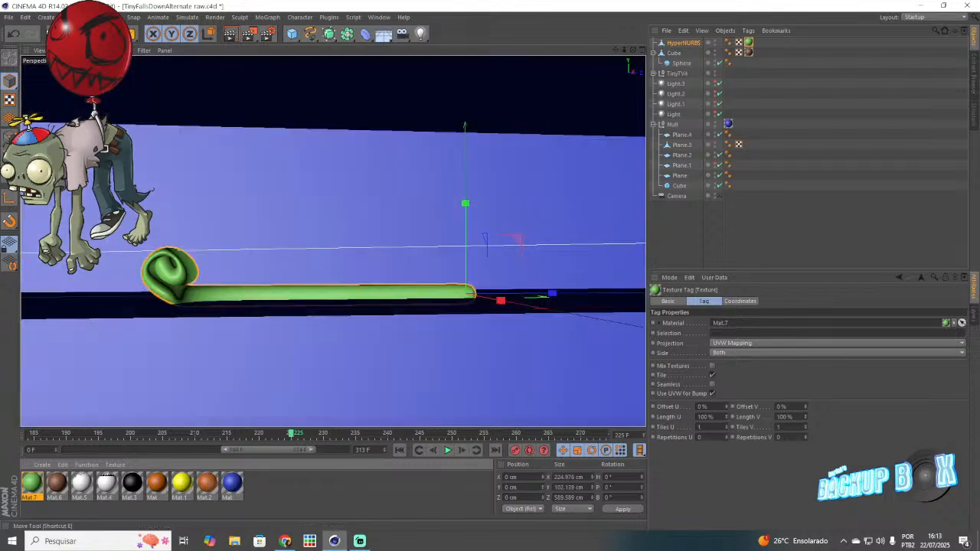
{"action": "left_click", "coordinate": [10, 19]}
{"action": "left_click", "coordinate": [31, 101]}
{"action": "left_click_drag", "start_coordinate": [633, 49], "coordinate": [602, 50]}
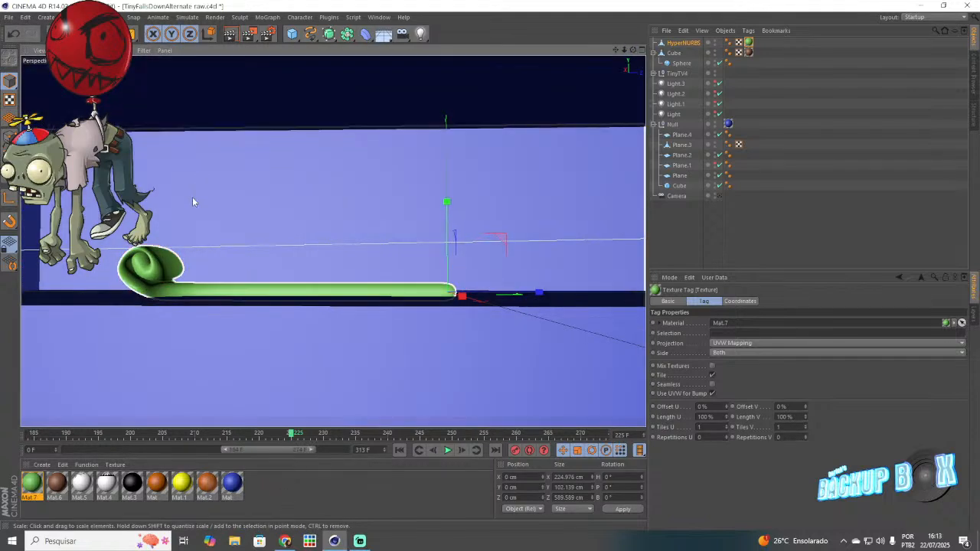
{"action": "left_click", "coordinate": [8, 17]}
{"action": "left_click", "coordinate": [36, 103]}
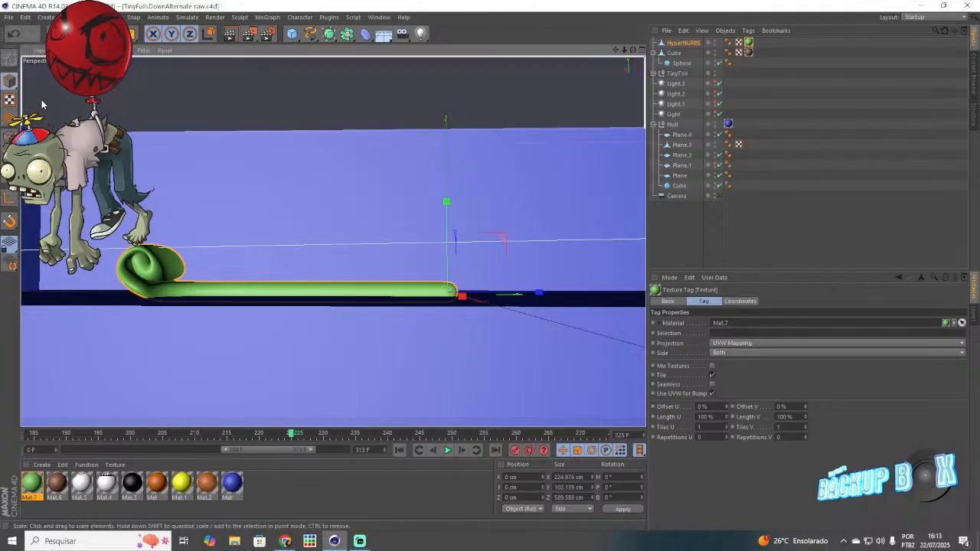
Step: Draw a chain of joints with the Joint Tool along the green bar, from its straight end towards the curl
{"action": "left_click", "coordinate": [264, 18]}
{"action": "mouse_move", "coordinate": [298, 16]}
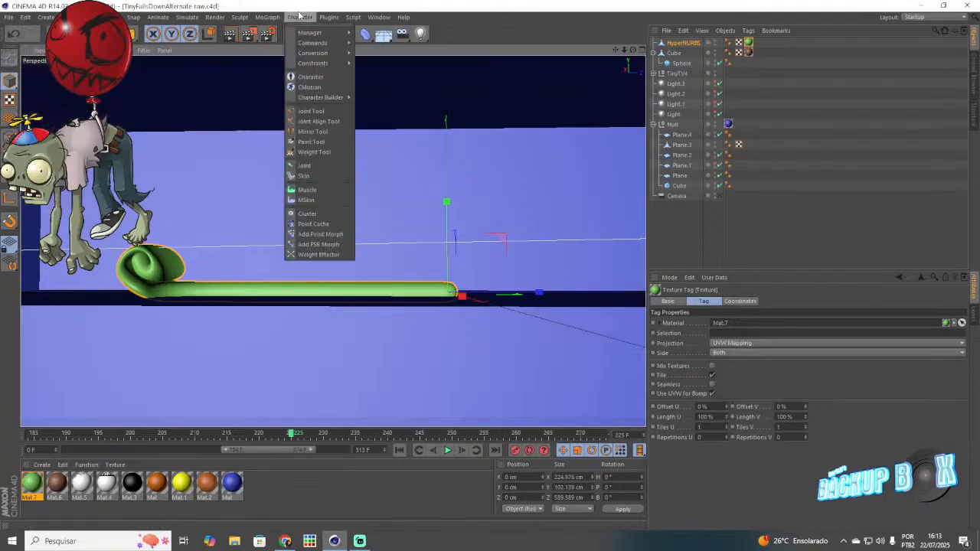
{"action": "left_click", "coordinate": [311, 111]}
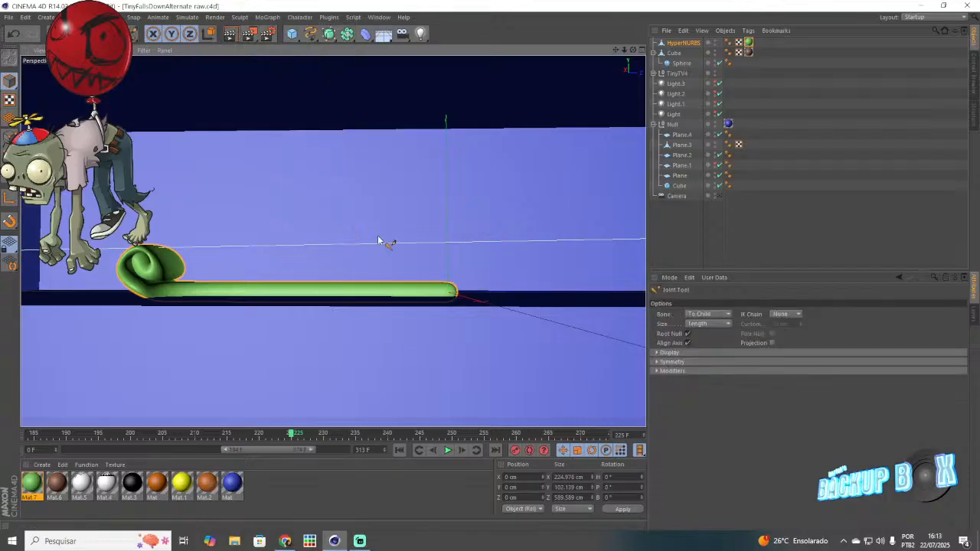
{"action": "left_click", "coordinate": [441, 295], "text": "ctrl"}
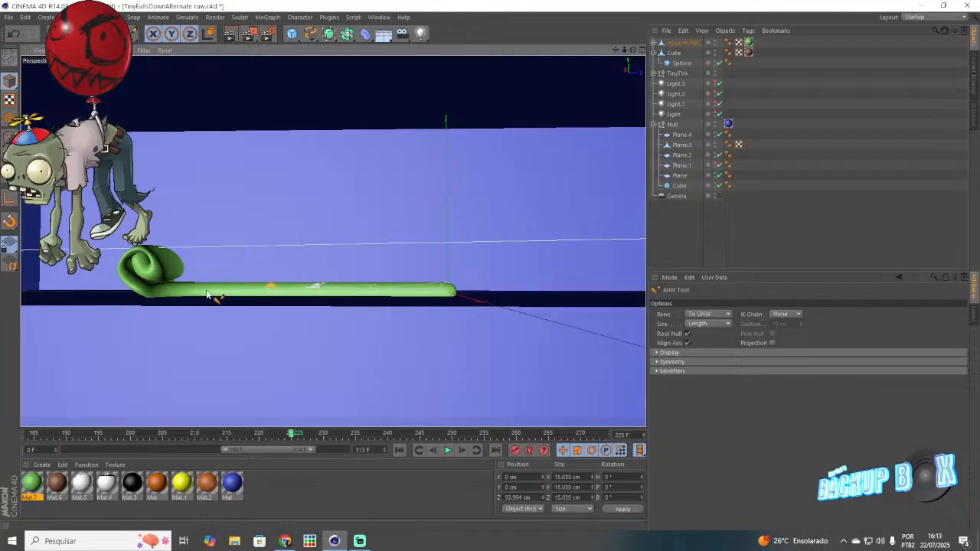
{"action": "left_click", "coordinate": [153, 288], "text": "ctrl"}
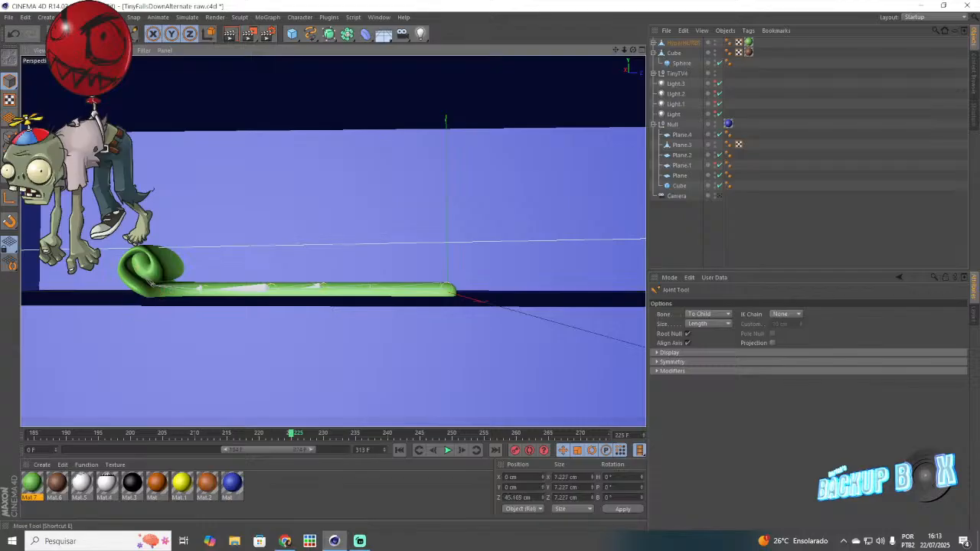
Step: Expand the bar's joint hierarchy and move Joint.4 sideways to about X 5 cm
{"action": "left_click", "coordinate": [75, 34]}
{"action": "left_click_drag", "start_coordinate": [633, 51], "coordinate": [520, 88]}
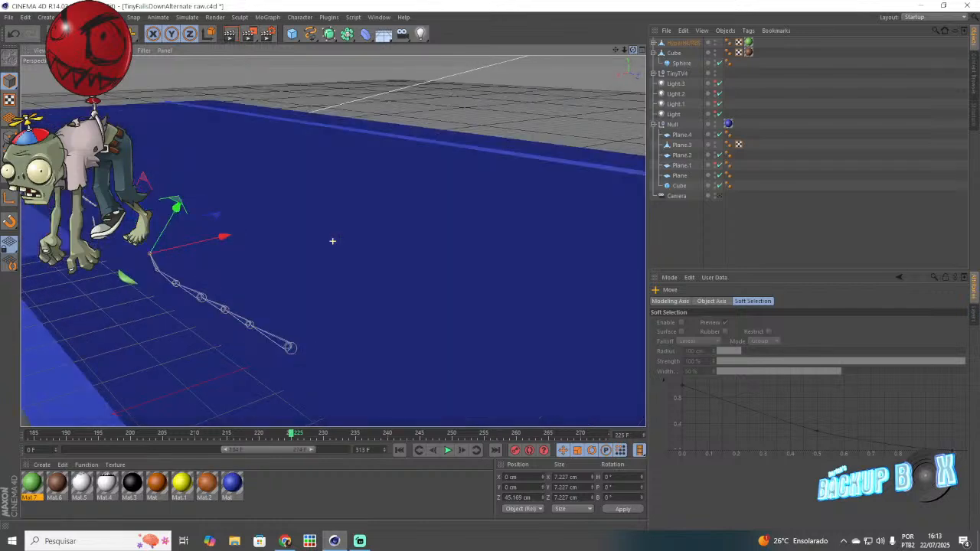
{"action": "left_click", "coordinate": [208, 313]}
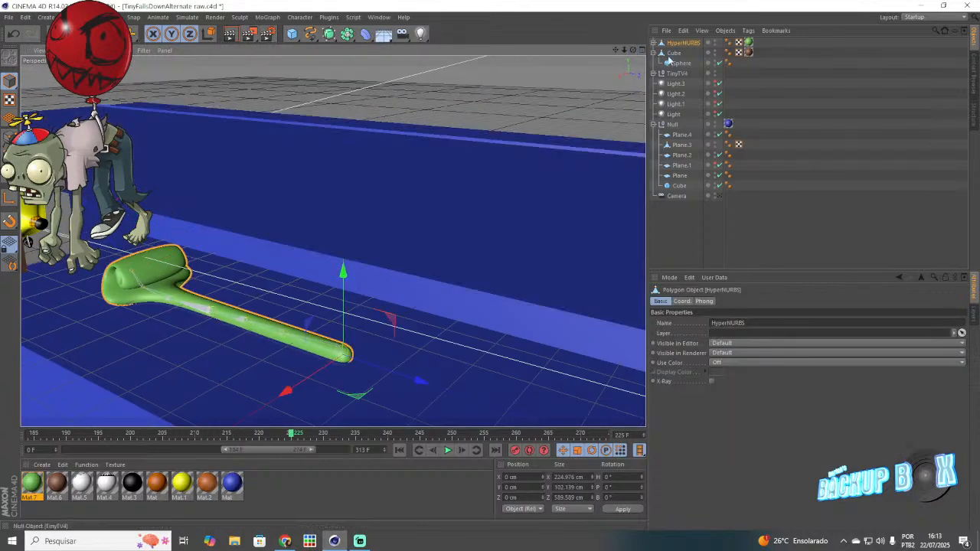
{"action": "left_click", "coordinate": [653, 43]}
{"action": "left_click", "coordinate": [705, 95]}
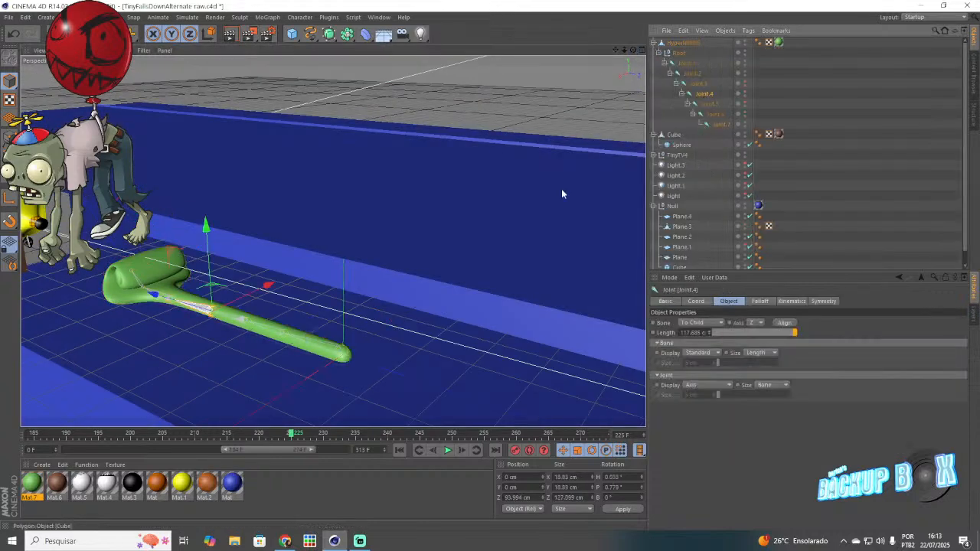
{"action": "left_click_drag", "start_coordinate": [263, 295], "coordinate": [258, 298]}
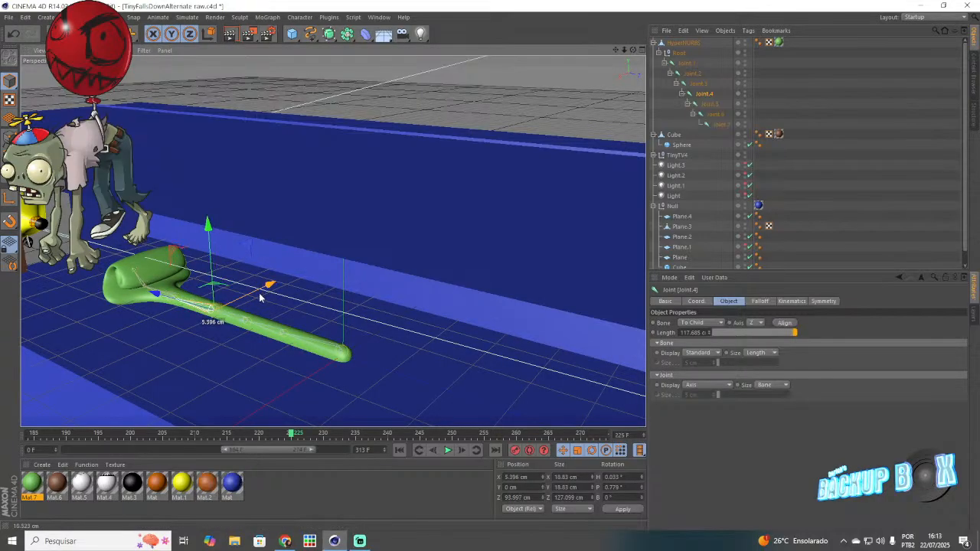
Step: Select the HyperNURBS mesh together with Joint.1 to Joint.7 and bind the mesh to the joints
{"action": "left_click_drag", "start_coordinate": [632, 52], "coordinate": [333, 241]}
{"action": "left_click_drag", "start_coordinate": [333, 241], "coordinate": [333, 241]}
{"action": "left_click_drag", "start_coordinate": [633, 50], "coordinate": [332, 241]}
{"action": "left_click_drag", "start_coordinate": [616, 49], "coordinate": [332, 241]}
{"action": "left_click", "coordinate": [685, 44]}
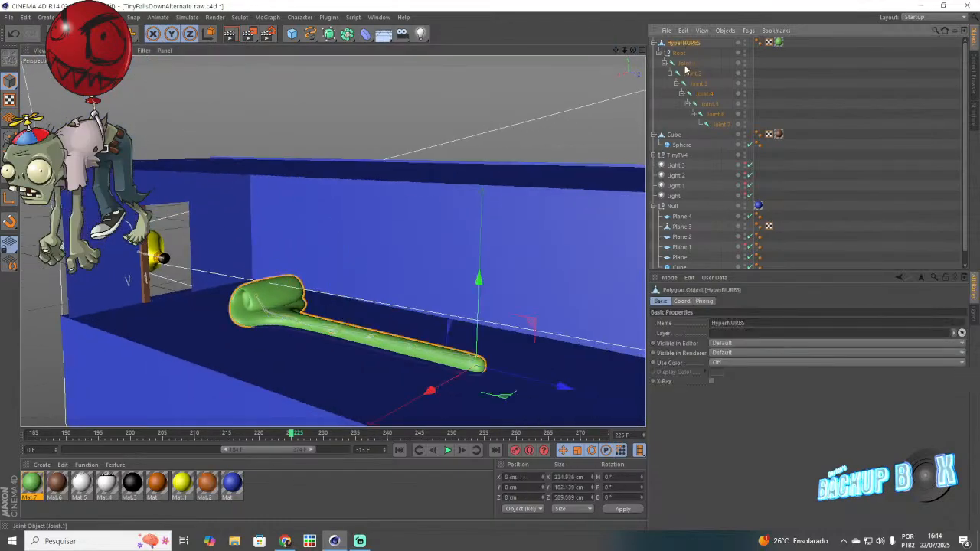
{"action": "left_click", "coordinate": [692, 75], "text": "shift"}
{"action": "left_click", "coordinate": [699, 85], "text": "shift"}
{"action": "left_click", "coordinate": [706, 95], "text": "shift"}
{"action": "left_click", "coordinate": [713, 107], "text": "shift"}
{"action": "left_click", "coordinate": [714, 114], "text": "shift"}
{"action": "left_click", "coordinate": [720, 124], "text": "shift"}
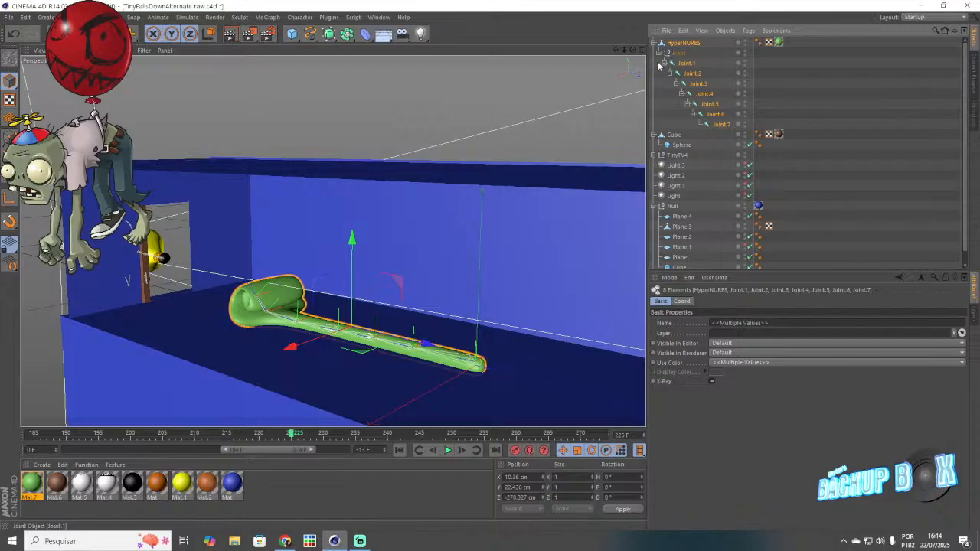
{"action": "left_click", "coordinate": [299, 17]}
{"action": "mouse_move", "coordinate": [329, 43]}
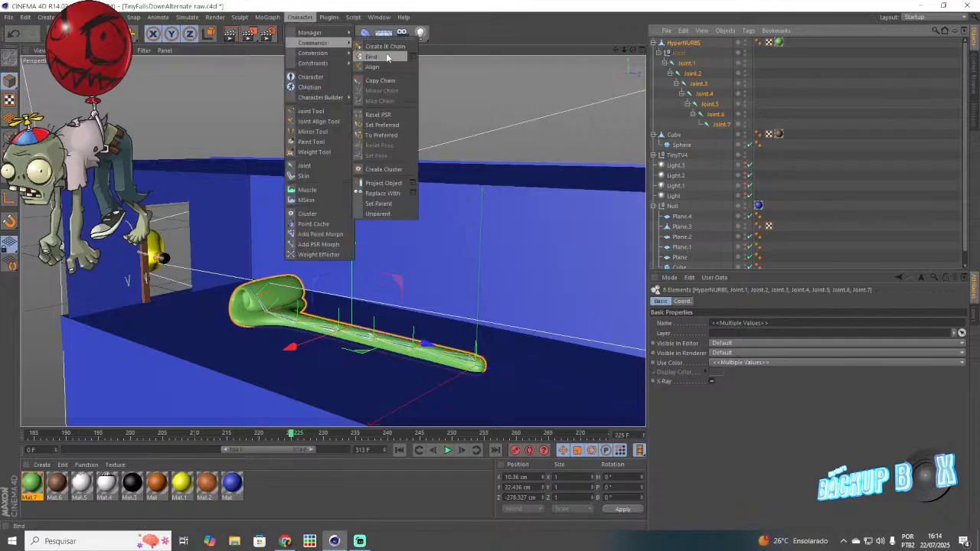
{"action": "left_click", "coordinate": [387, 56]}
Step: Save the project with the bound joint rig and clear the selection
{"action": "left_click", "coordinate": [10, 16]}
{"action": "left_click", "coordinate": [50, 101]}
{"action": "mouse_move", "coordinate": [633, 50]}
{"action": "left_mouse_down"}
{"action": "mouse_move", "coordinate": [647, 54]}
{"action": "mouse_move", "coordinate": [638, 61]}
{"action": "left_mouse_up"}
{"action": "left_click", "coordinate": [722, 86]}
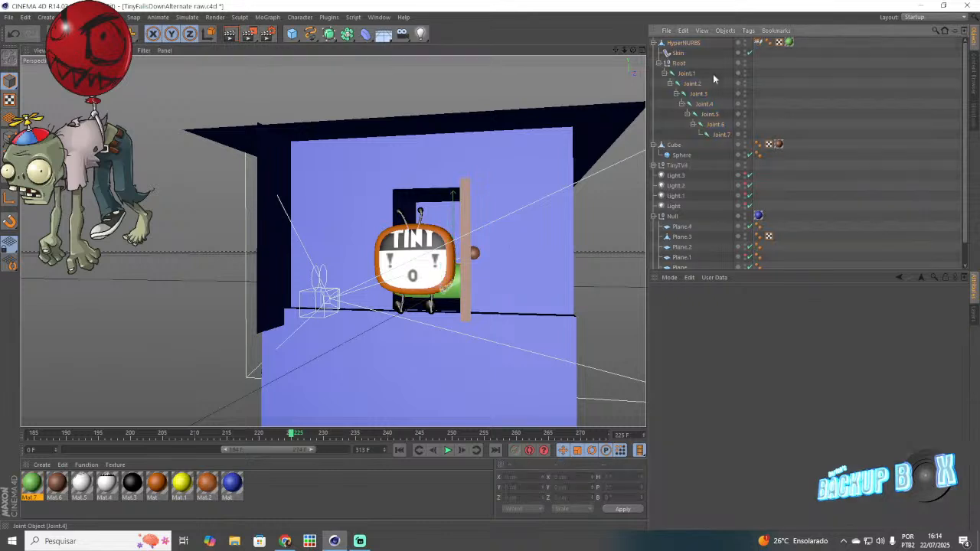
Step: At frame 220, raise the HyperNURBS bar to about Y 228 cm and Z 290 cm and record a keyframe
{"action": "left_click", "coordinate": [688, 44]}
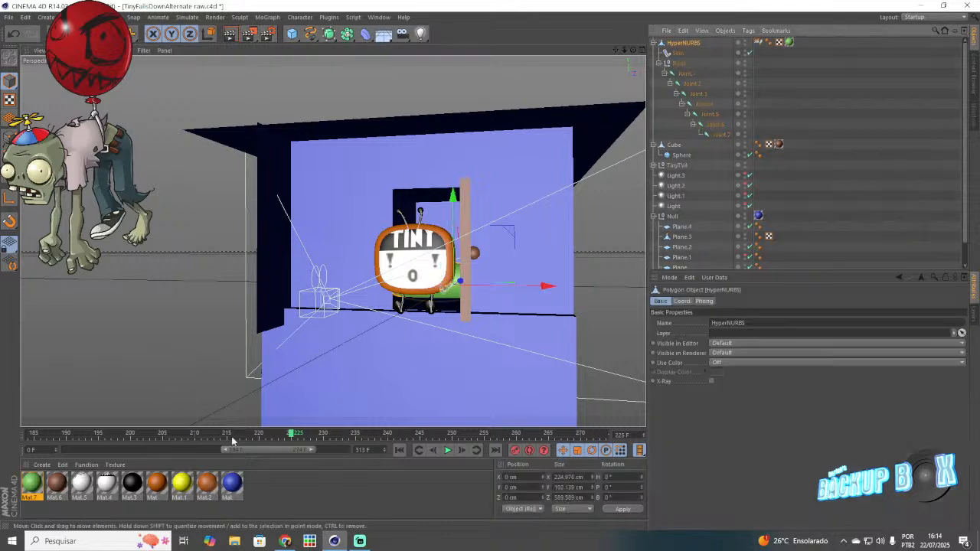
{"action": "left_click", "coordinate": [259, 434]}
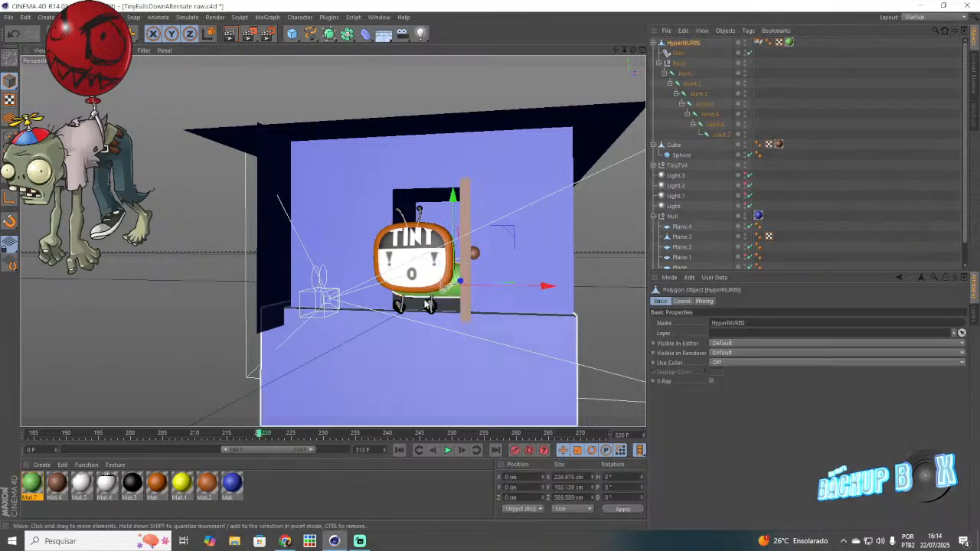
{"action": "mouse_move", "coordinate": [633, 50]}
{"action": "left_mouse_down"}
{"action": "mouse_move", "coordinate": [332, 242]}
{"action": "mouse_move", "coordinate": [637, 56]}
{"action": "mouse_move", "coordinate": [332, 241]}
{"action": "mouse_move", "coordinate": [615, 50]}
{"action": "left_mouse_up"}
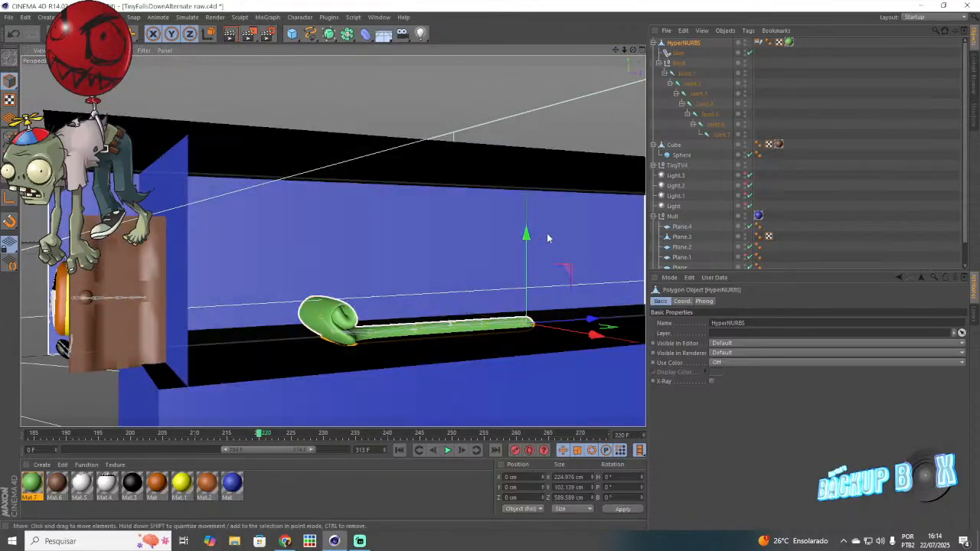
{"action": "left_click_drag", "start_coordinate": [526, 234], "coordinate": [573, 144]}
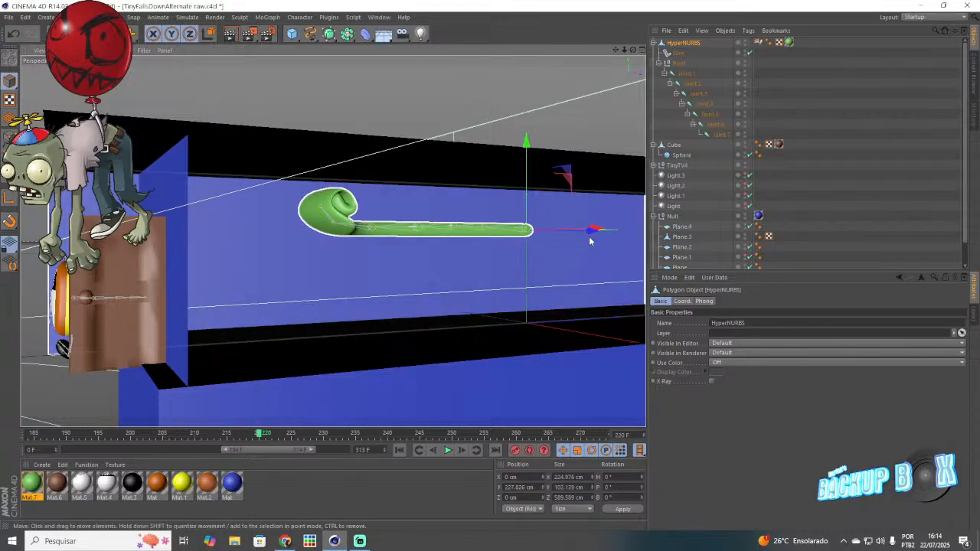
{"action": "left_click_drag", "start_coordinate": [587, 235], "coordinate": [646, 231]}
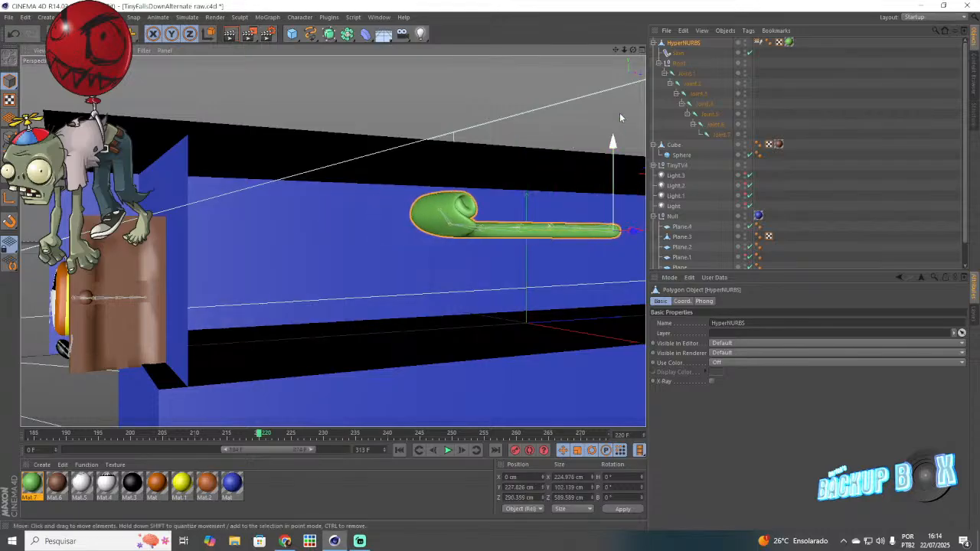
{"action": "mouse_move", "coordinate": [633, 50]}
{"action": "left_mouse_down"}
{"action": "mouse_move", "coordinate": [333, 242]}
{"action": "mouse_move", "coordinate": [633, 49]}
{"action": "mouse_move", "coordinate": [332, 241]}
{"action": "mouse_move", "coordinate": [615, 50]}
{"action": "left_mouse_up"}
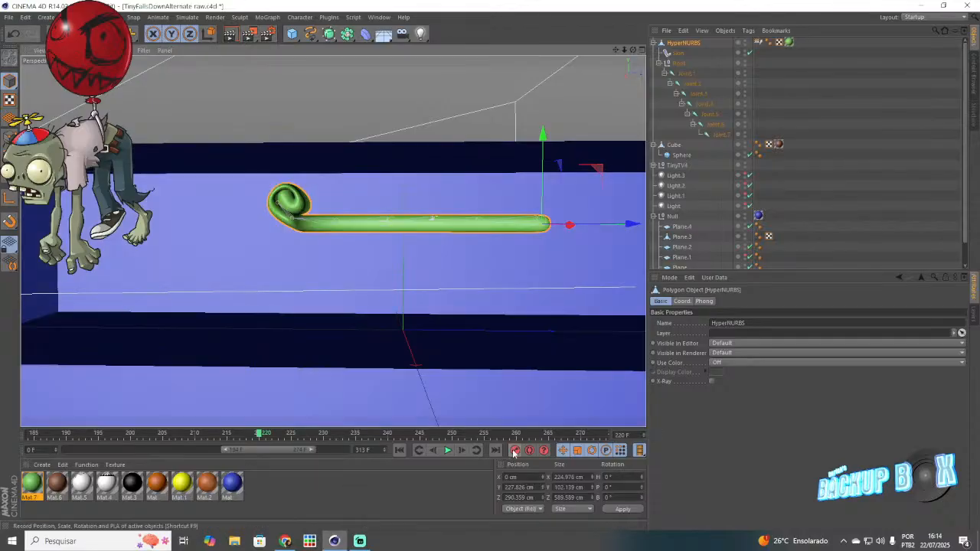
Step: Lower the bar to about Y -305 cm at frame 219, record a keyframe there, and save the project
{"action": "left_click", "coordinate": [253, 434]}
{"action": "left_click_drag", "start_coordinate": [544, 139], "coordinate": [570, 397]}
{"action": "left_click", "coordinate": [516, 451]}
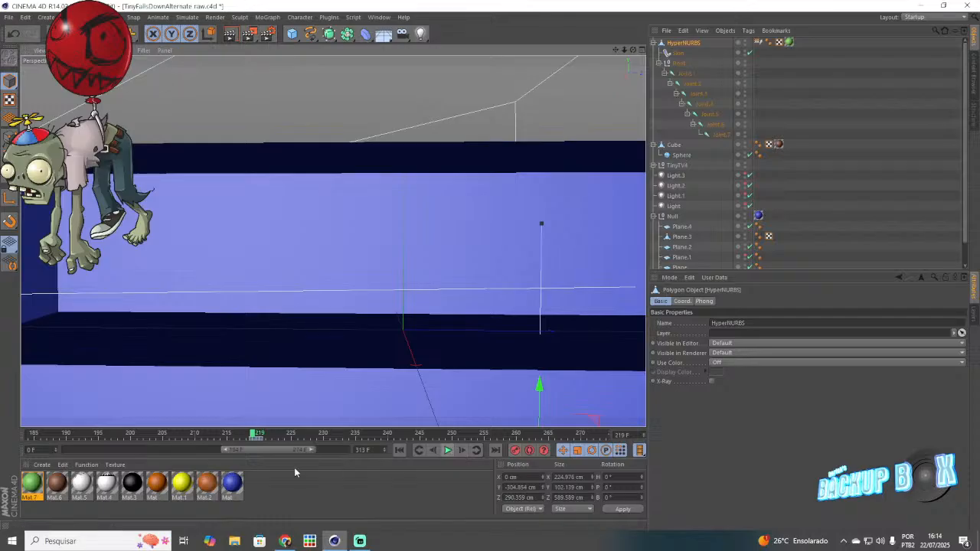
{"action": "left_click", "coordinate": [263, 435]}
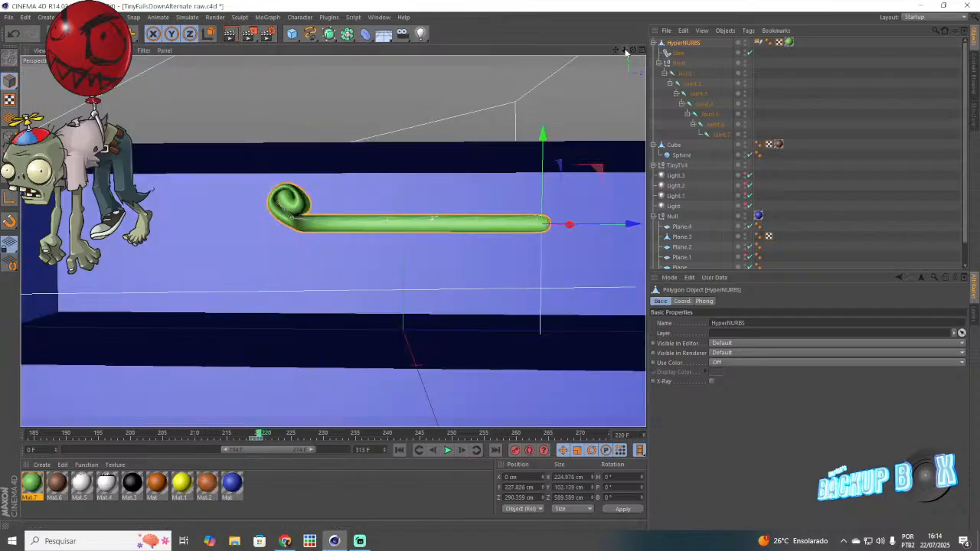
{"action": "left_click_drag", "start_coordinate": [616, 50], "coordinate": [888, 48]}
{"action": "left_click", "coordinate": [9, 18]}
{"action": "left_click", "coordinate": [42, 67]}
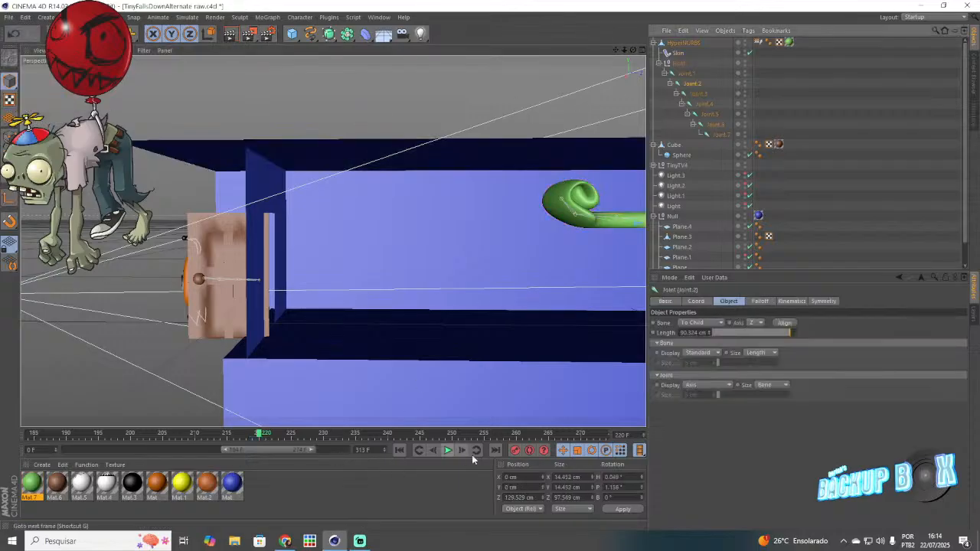
Step: At frame 225, extend Joint.2 towards the door to about Z 581 cm, pitch it to about -12°, and keyframe it
{"action": "left_click", "coordinate": [323, 435]}
{"action": "left_click", "coordinate": [291, 434]}
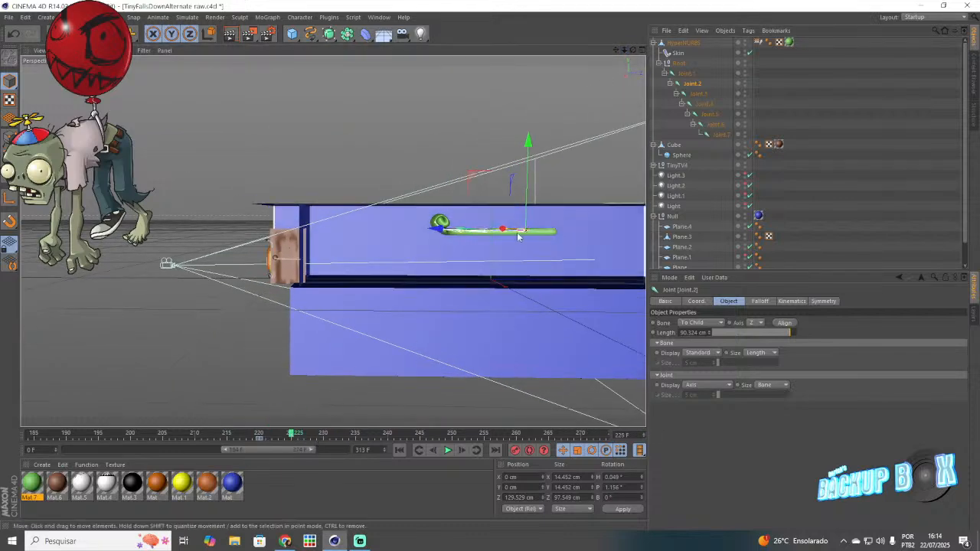
{"action": "left_click_drag", "start_coordinate": [557, 237], "coordinate": [338, 266]}
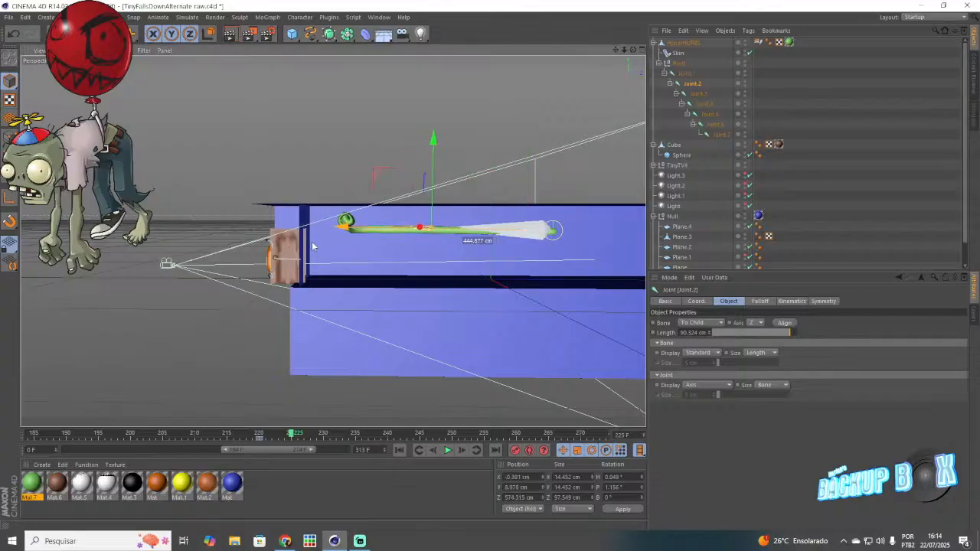
{"action": "key", "text": "r"}
{"action": "left_click_drag", "start_coordinate": [400, 201], "coordinate": [368, 192]}
{"action": "key", "text": "e"}
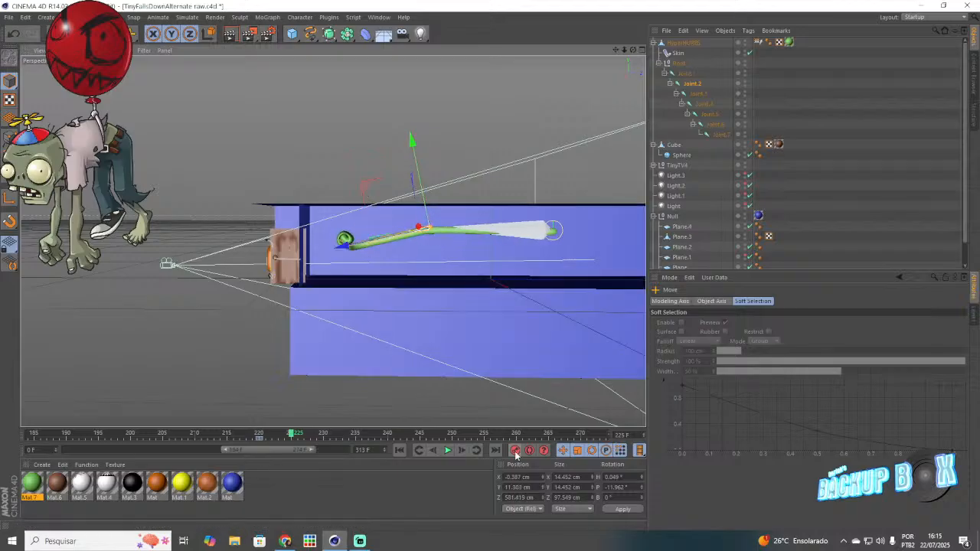
Step: Keyframe Joint.4 at frame 219, then stretch it through the doorway to about Z 624 cm and keyframe it at frame 227
{"action": "left_click", "coordinate": [702, 103]}
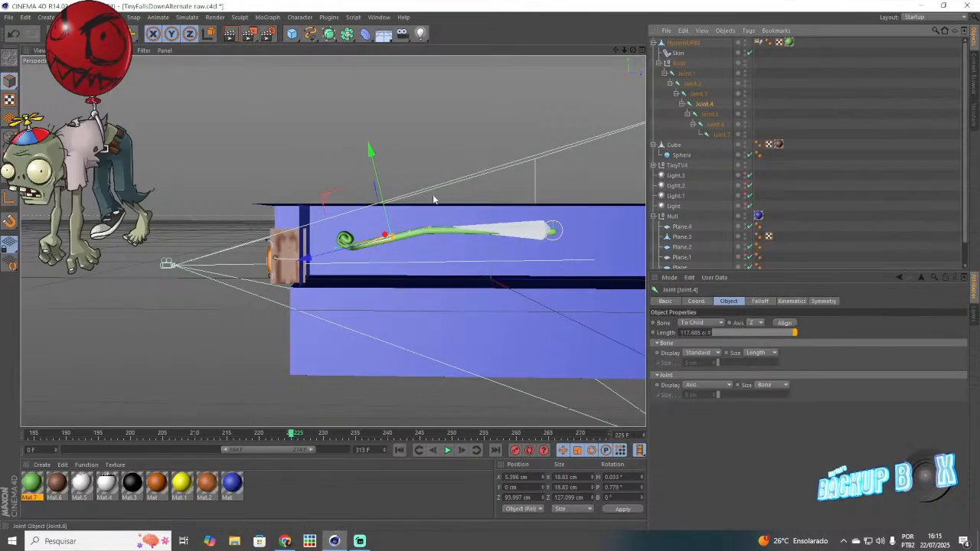
{"action": "left_click", "coordinate": [257, 435]}
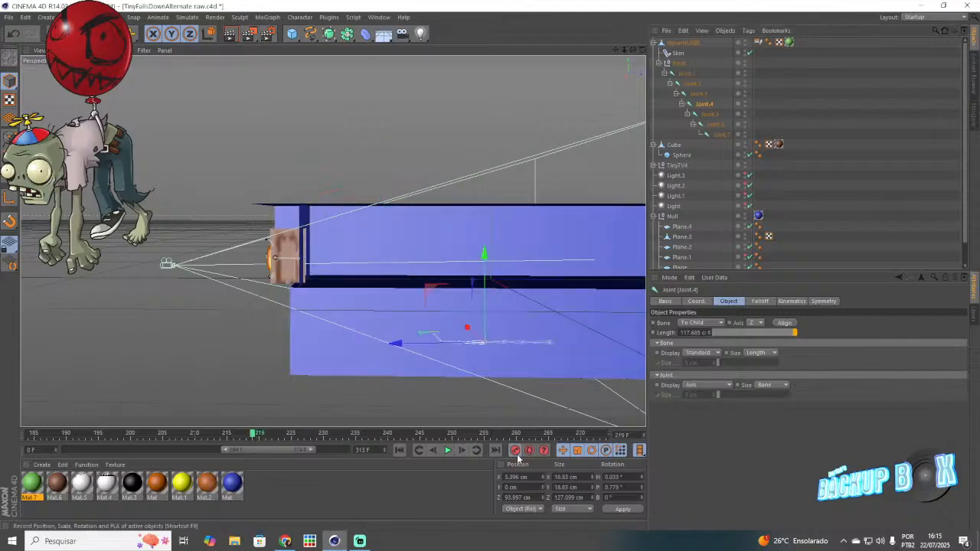
{"action": "left_click", "coordinate": [302, 435]}
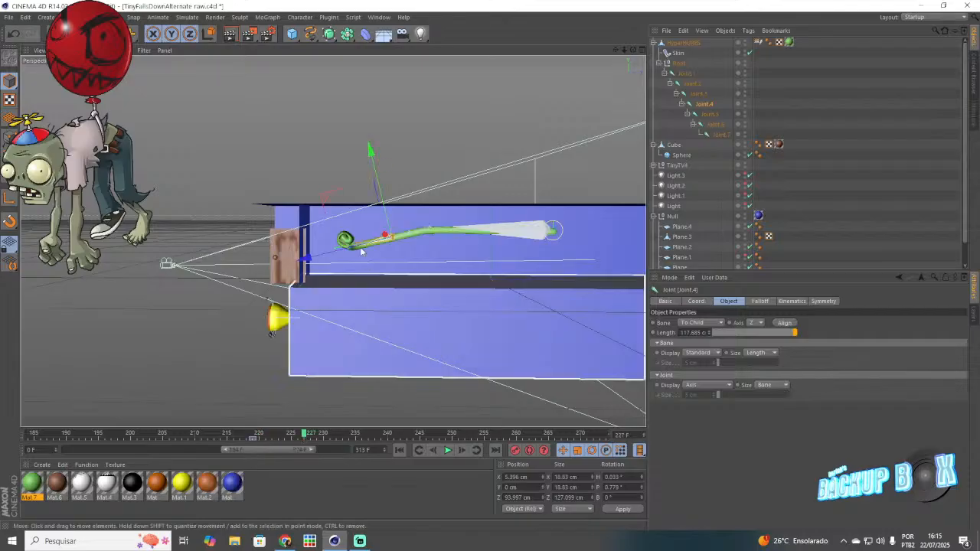
{"action": "mouse_move", "coordinate": [216, 241]}
{"action": "left_mouse_down"}
{"action": "mouse_move", "coordinate": [202, 240]}
{"action": "mouse_move", "coordinate": [216, 228]}
{"action": "left_mouse_up"}
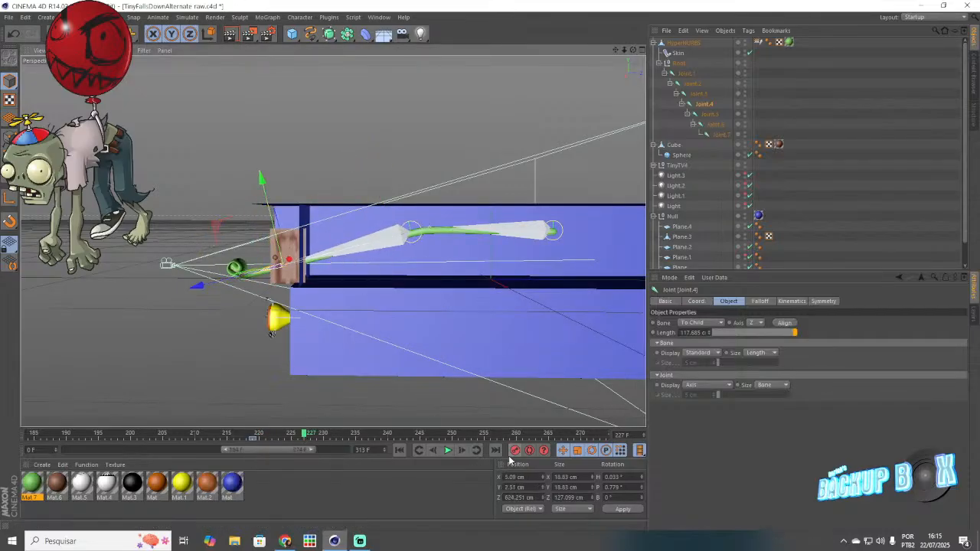
Step: Keyframe Joint.6 at frame 220, rotate it to about H 86°, P 40°, B -102° at frame 230, keyframe it and save
{"action": "left_click_drag", "start_coordinate": [634, 50], "coordinate": [708, 53]}
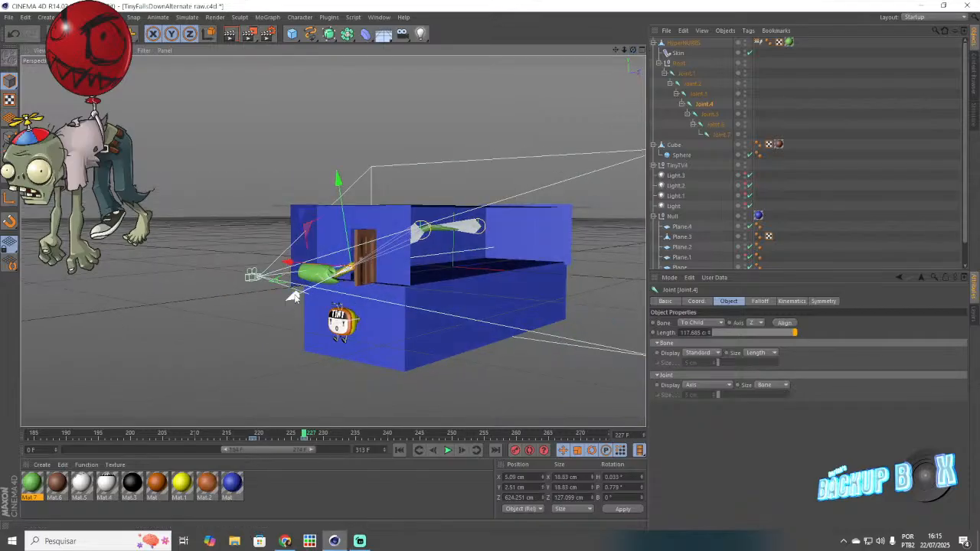
{"action": "scroll", "coordinate": [293, 297], "scroll_direction": "up", "scroll_amount": 5}
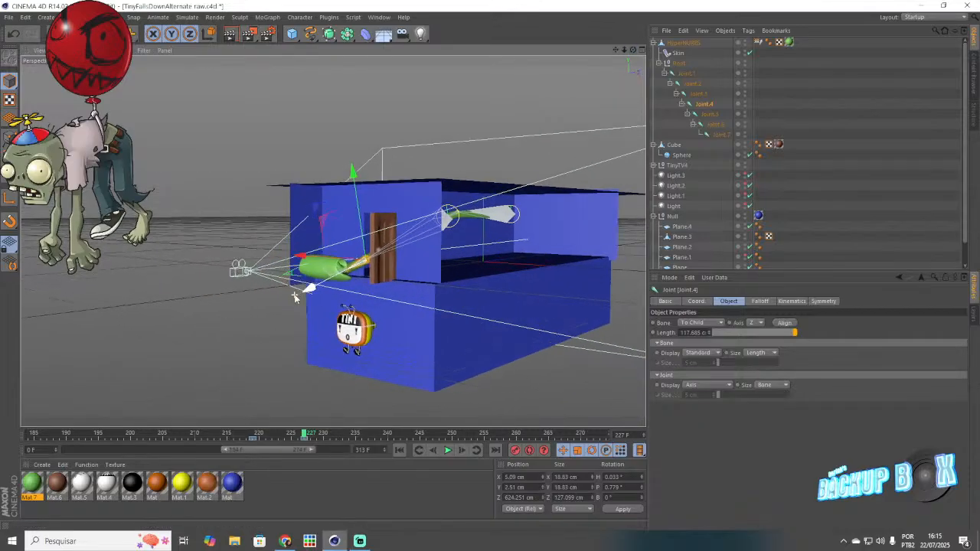
{"action": "left_click", "coordinate": [713, 124]}
{"action": "left_click", "coordinate": [258, 436]}
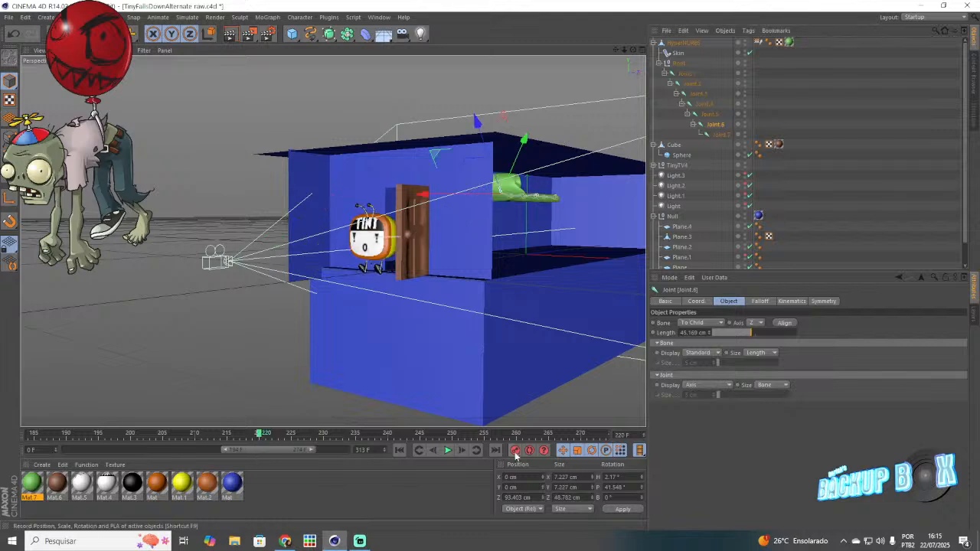
{"action": "left_click", "coordinate": [322, 436]}
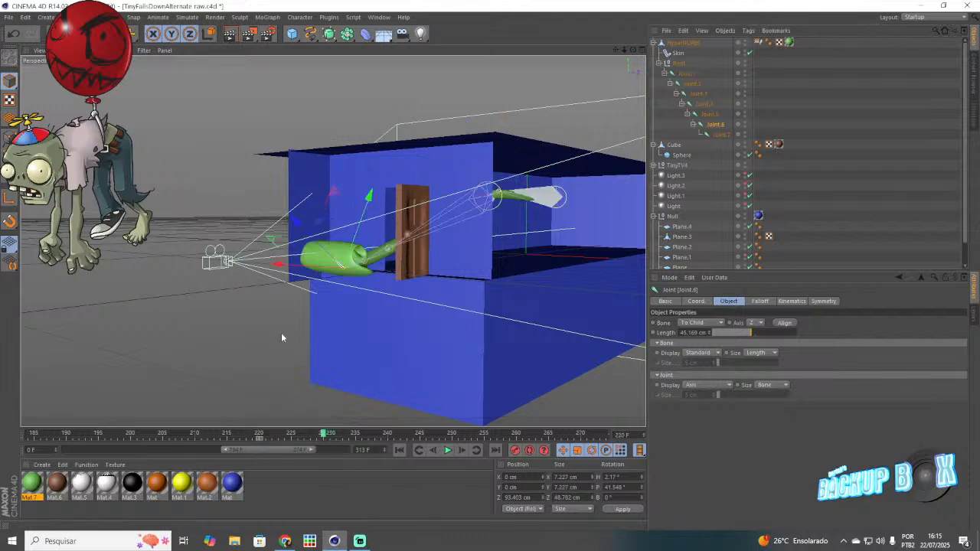
{"action": "key", "text": "r"}
{"action": "left_click_drag", "start_coordinate": [379, 288], "coordinate": [316, 409]}
{"action": "left_click_drag", "start_coordinate": [364, 234], "coordinate": [414, 244]}
{"action": "left_click_drag", "start_coordinate": [338, 308], "coordinate": [348, 337]}
{"action": "left_click", "coordinate": [11, 18]}
{"action": "left_click", "coordinate": [34, 90]}
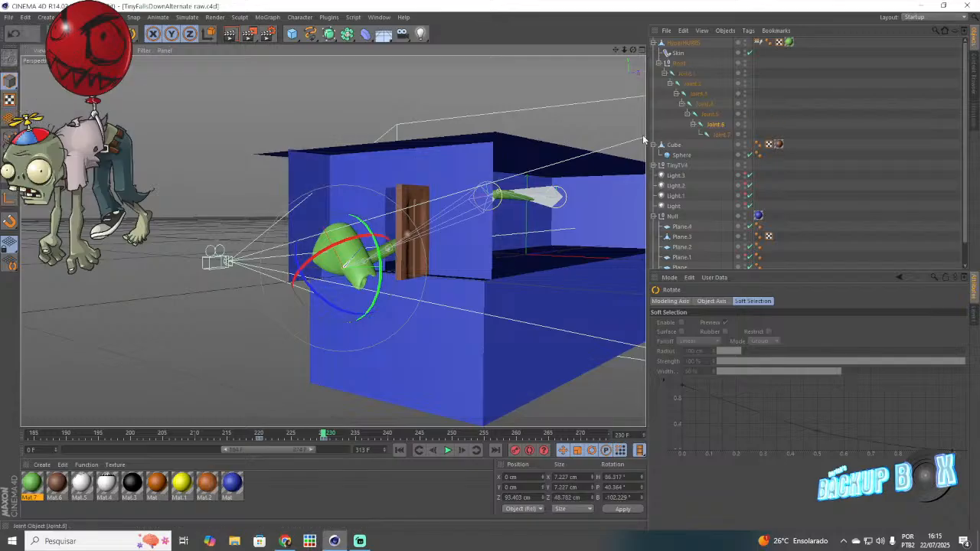
Step: Select the Camera and move its last keyframe, at frame 245, to frame 225
{"action": "scroll", "coordinate": [663, 219], "scroll_direction": "down", "scroll_amount": 1}
{"action": "left_click", "coordinate": [678, 264]}
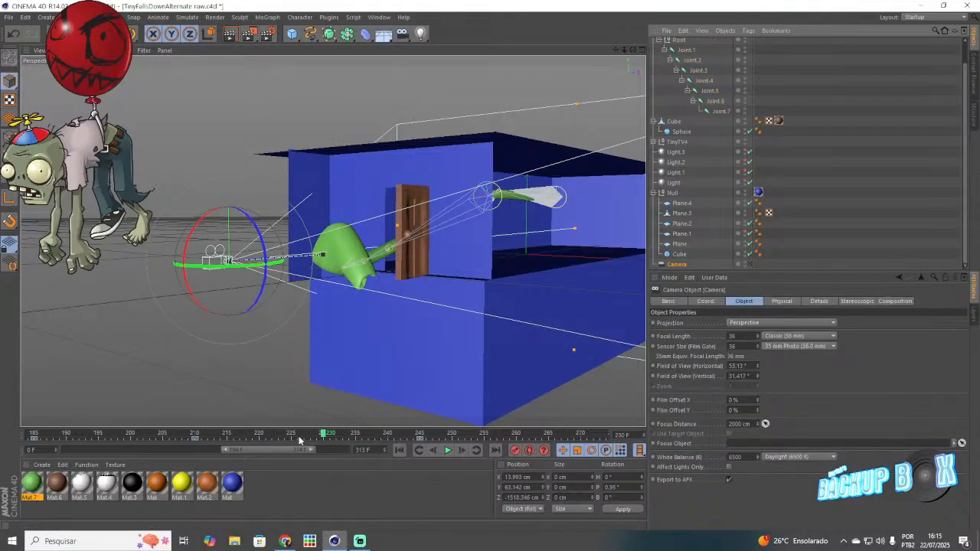
{"action": "mouse_move", "coordinate": [287, 436]}
{"action": "left_mouse_down"}
{"action": "mouse_move", "coordinate": [265, 439]}
{"action": "mouse_move", "coordinate": [293, 451]}
{"action": "left_mouse_up"}
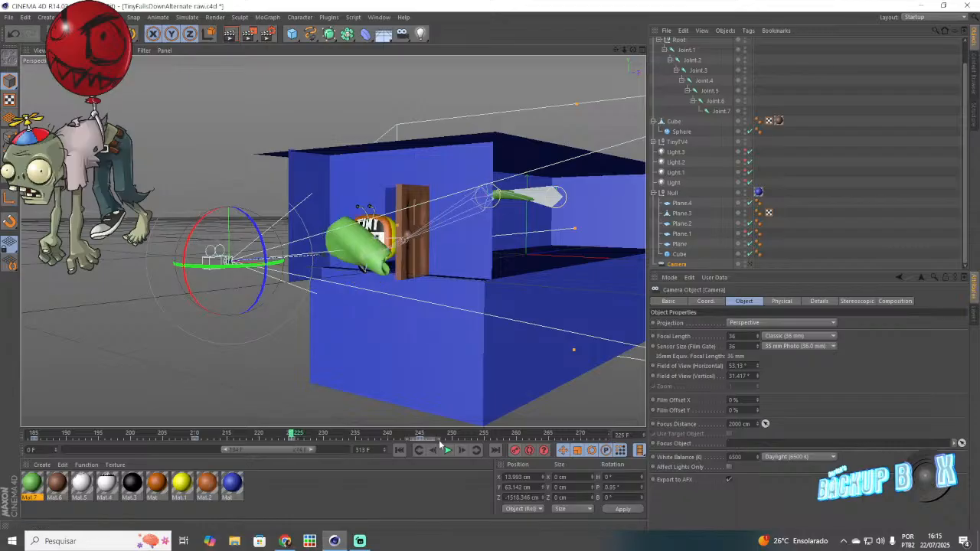
{"action": "left_click_drag", "start_coordinate": [439, 442], "coordinate": [440, 442]}
{"action": "key", "text": "Delete"}
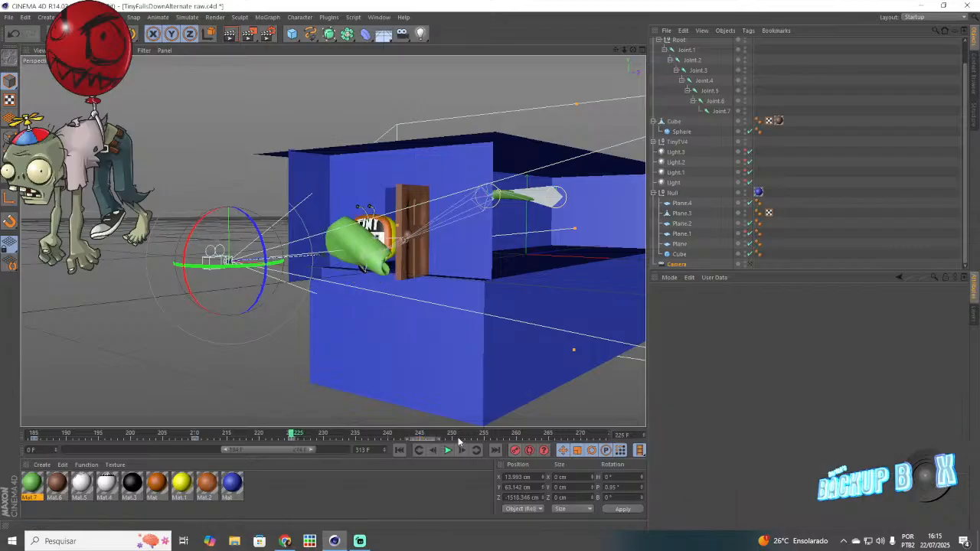
{"action": "left_click", "coordinate": [327, 436]}
{"action": "left_click_drag", "start_coordinate": [330, 446], "coordinate": [355, 465]}
{"action": "left_click_drag", "start_coordinate": [291, 450], "coordinate": [399, 435]}
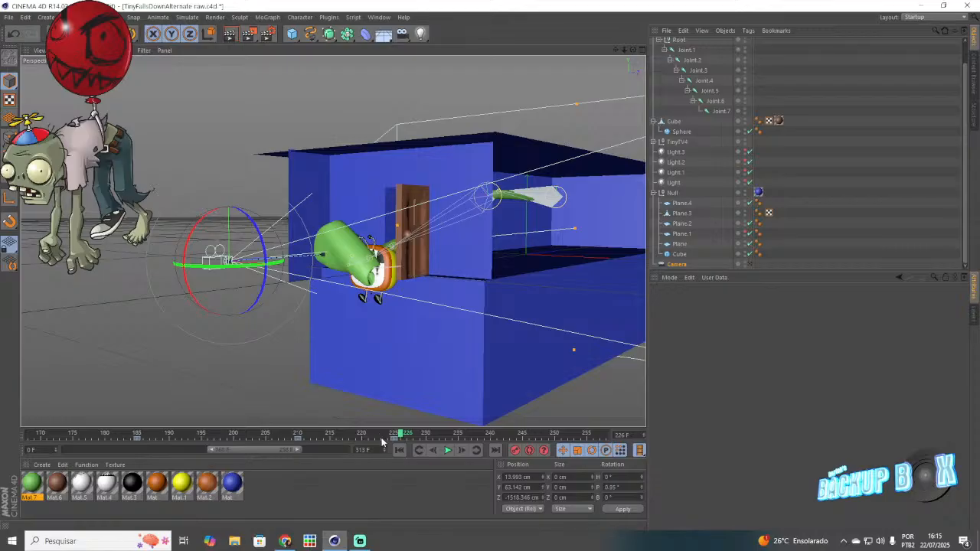
{"action": "left_click", "coordinate": [288, 415]}
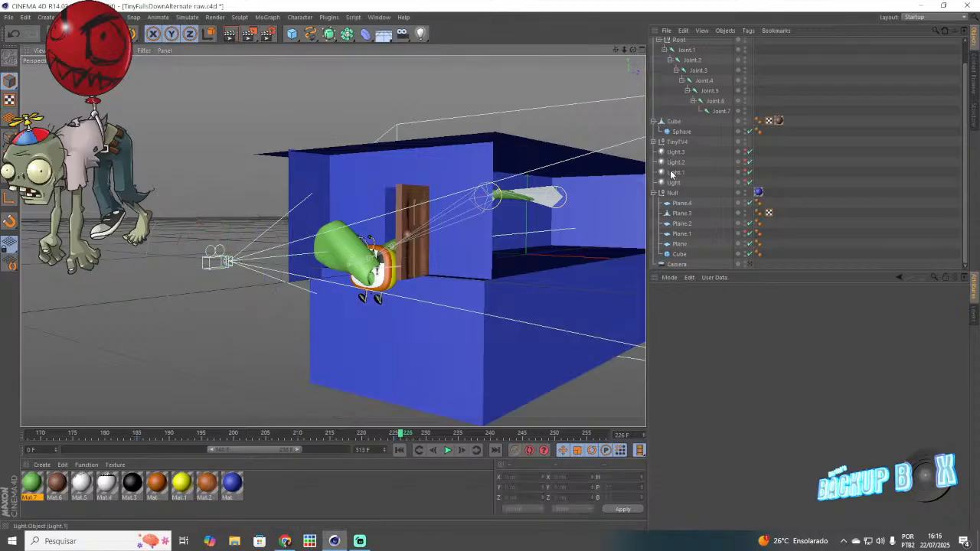
Step: Review the green bar's motion around frame 220, and remove TinyTV4's falling keyframes after frame 225
{"action": "scroll", "coordinate": [670, 175], "scroll_direction": "up", "scroll_amount": 2}
{"action": "left_click", "coordinate": [683, 44]}
{"action": "left_click_drag", "start_coordinate": [352, 435], "coordinate": [257, 435]}
{"action": "left_click_drag", "start_coordinate": [324, 445], "coordinate": [469, 445]}
{"action": "left_click_drag", "start_coordinate": [345, 434], "coordinate": [390, 484]}
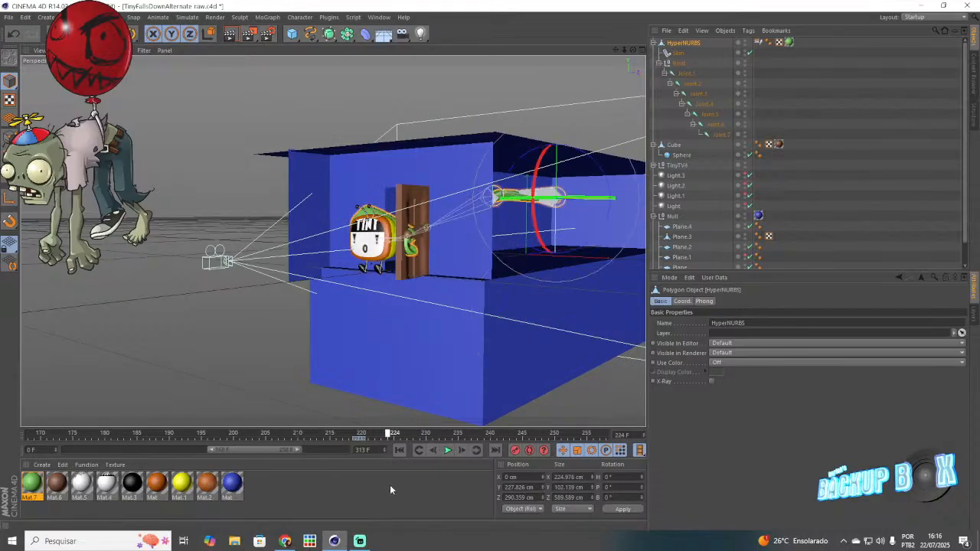
{"action": "left_click", "coordinate": [677, 166]}
{"action": "left_click_drag", "start_coordinate": [404, 436], "coordinate": [460, 449]}
{"action": "left_click", "coordinate": [481, 439]}
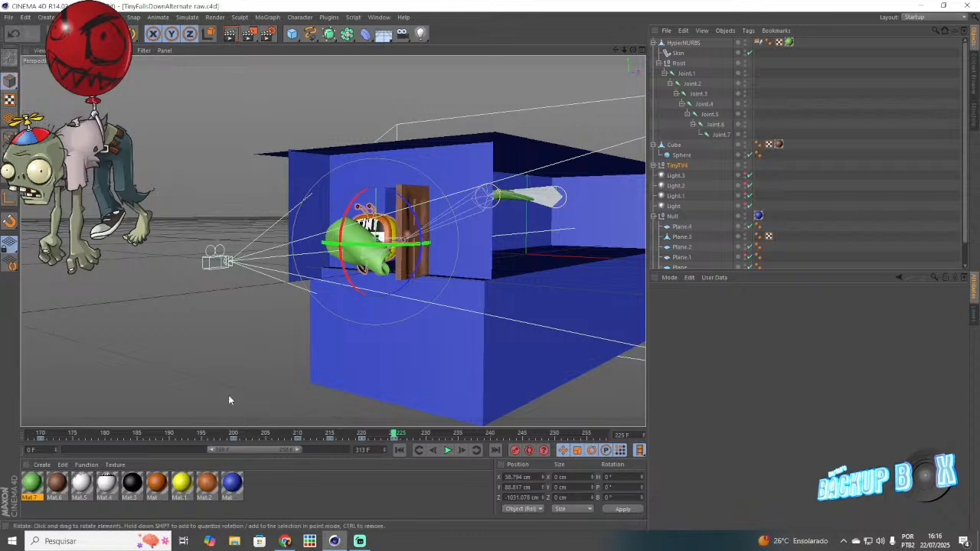
Step: Switch to Chrome to check the viewer comments on the Tiny TV video, and return to Cinema 4D
{"action": "left_click", "coordinate": [282, 540]}
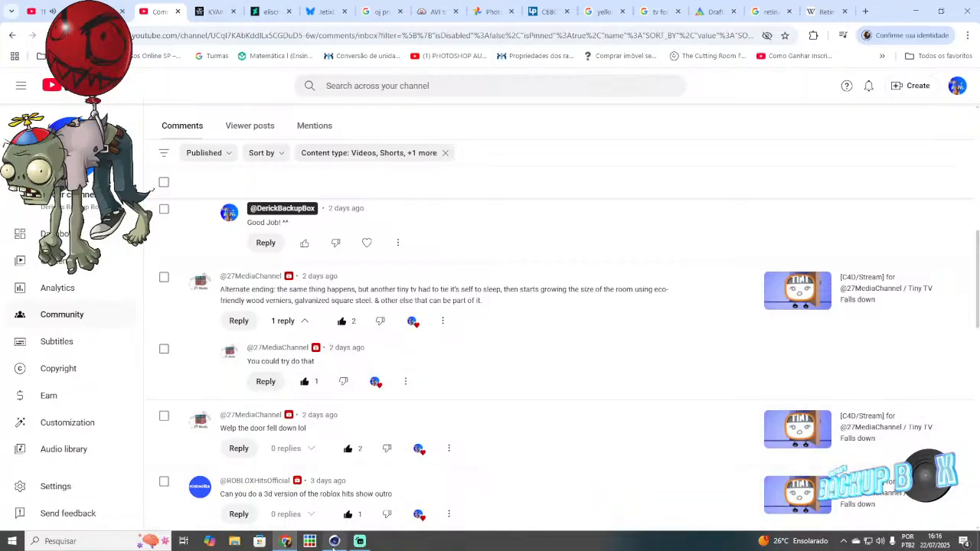
{"action": "left_click", "coordinate": [333, 542]}
Step: Keyframe TinyTV4 at frame 222, rotate it to about H 41°, P -21°, B -23° at frame 225, keyframe it and save
{"action": "left_click_drag", "start_coordinate": [634, 50], "coordinate": [433, 228]}
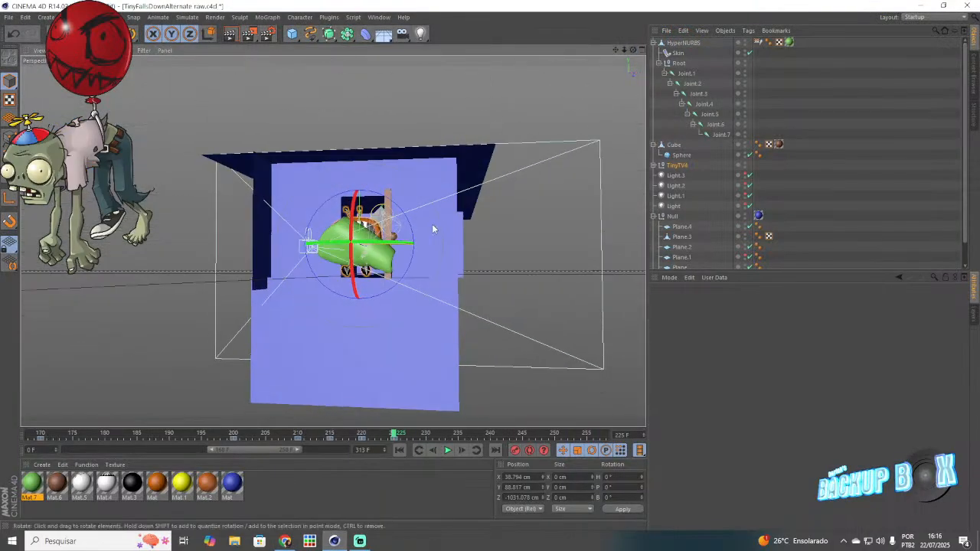
{"action": "left_click", "coordinate": [377, 438]}
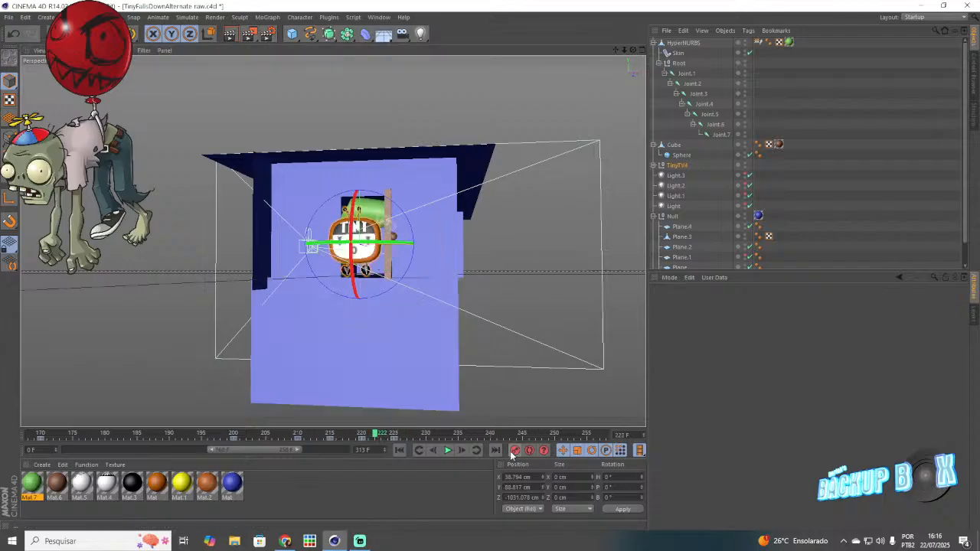
{"action": "left_click", "coordinate": [394, 438]}
{"action": "left_click_drag", "start_coordinate": [346, 193], "coordinate": [364, 186]}
{"action": "left_click_drag", "start_coordinate": [377, 227], "coordinate": [428, 206]}
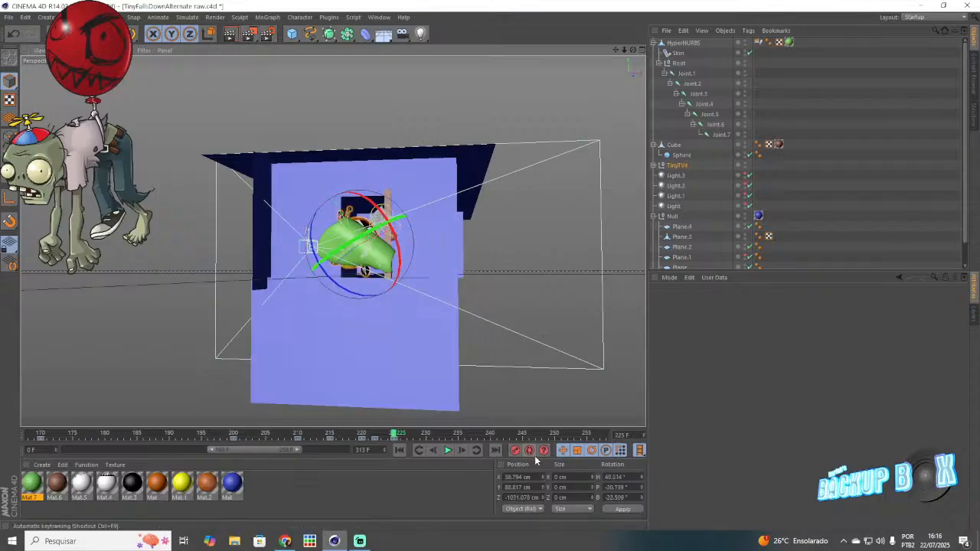
{"action": "left_click", "coordinate": [8, 17]}
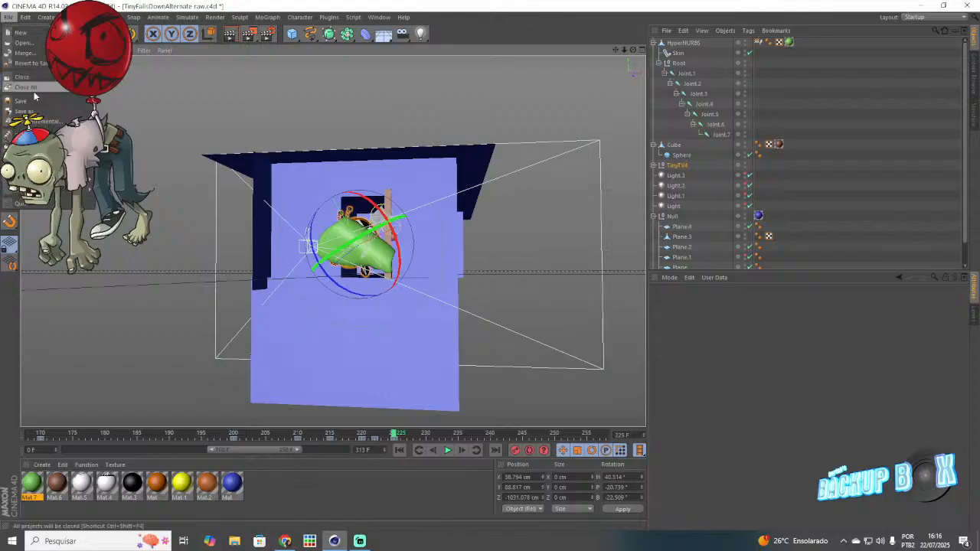
{"action": "left_click", "coordinate": [38, 101]}
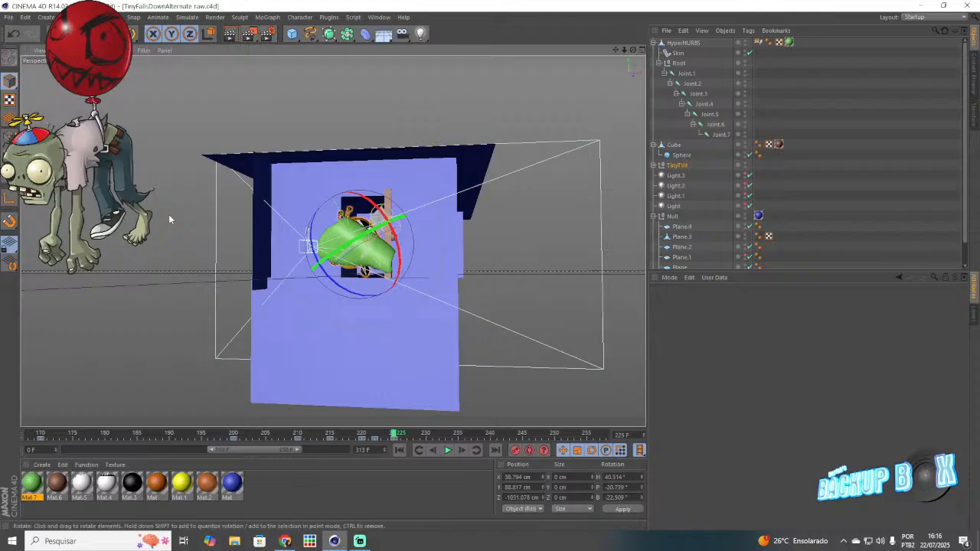
{"action": "left_click", "coordinate": [470, 434]}
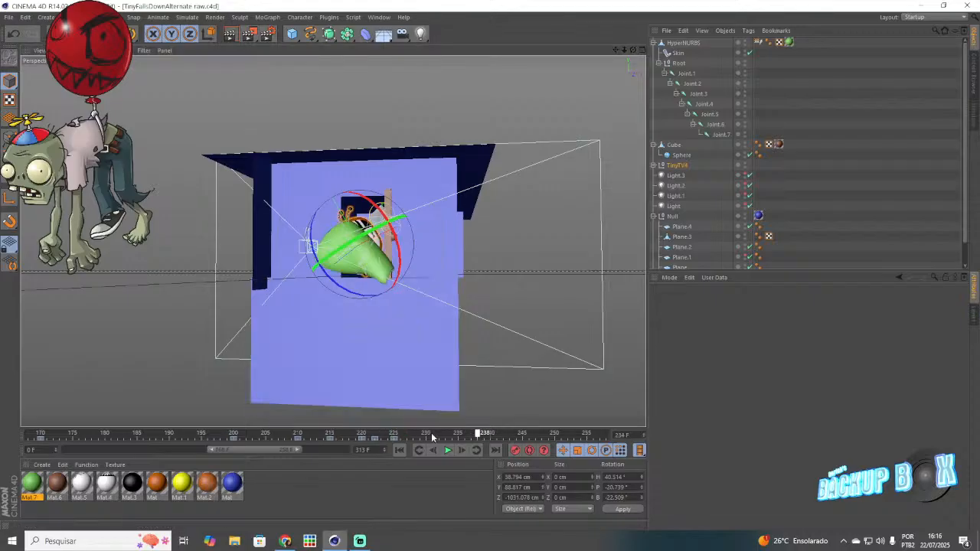
Step: Select the green bar's Joint.5 and, at frame 240, move it forward to about X 67, Y 21, Z 321 cm
{"action": "left_click_drag", "start_coordinate": [632, 53], "coordinate": [567, 145]}
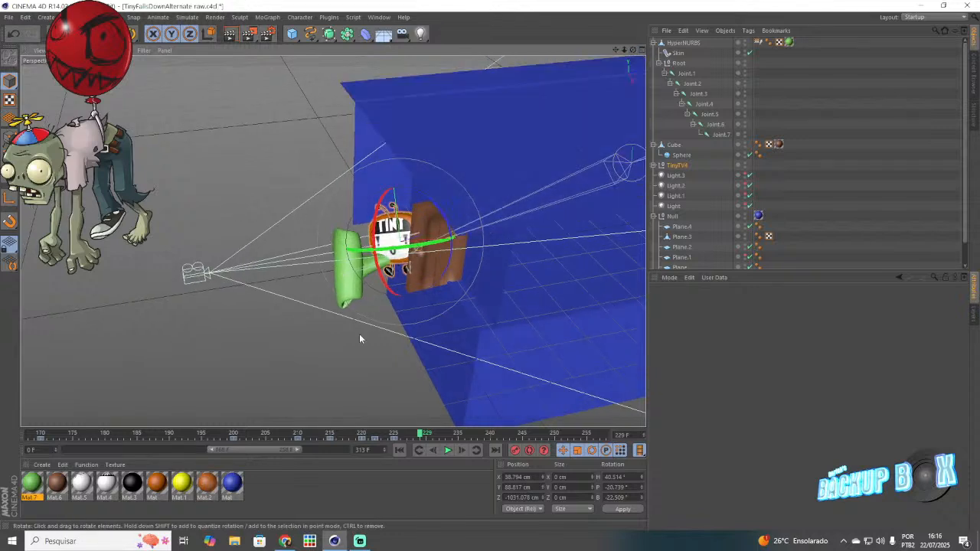
{"action": "left_click", "coordinate": [690, 83]}
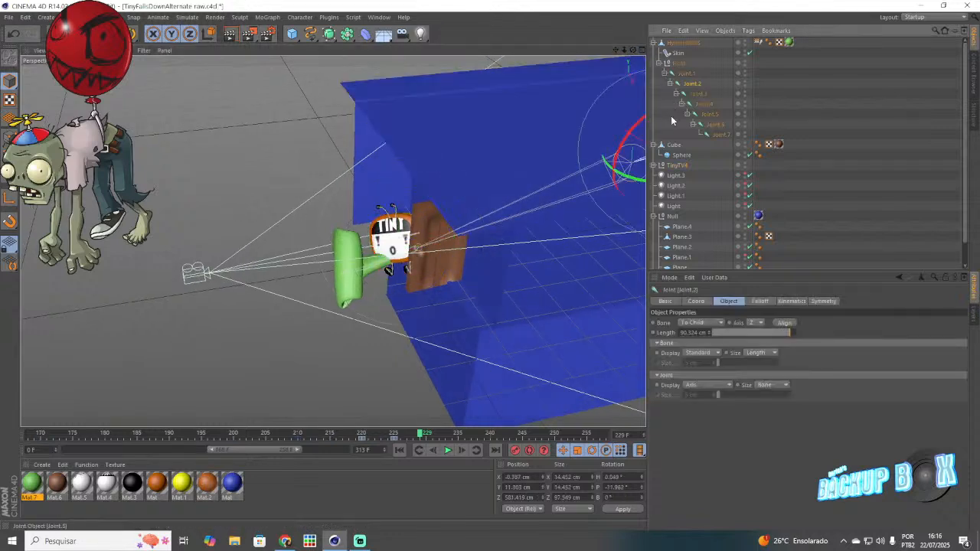
{"action": "left_click", "coordinate": [704, 114]}
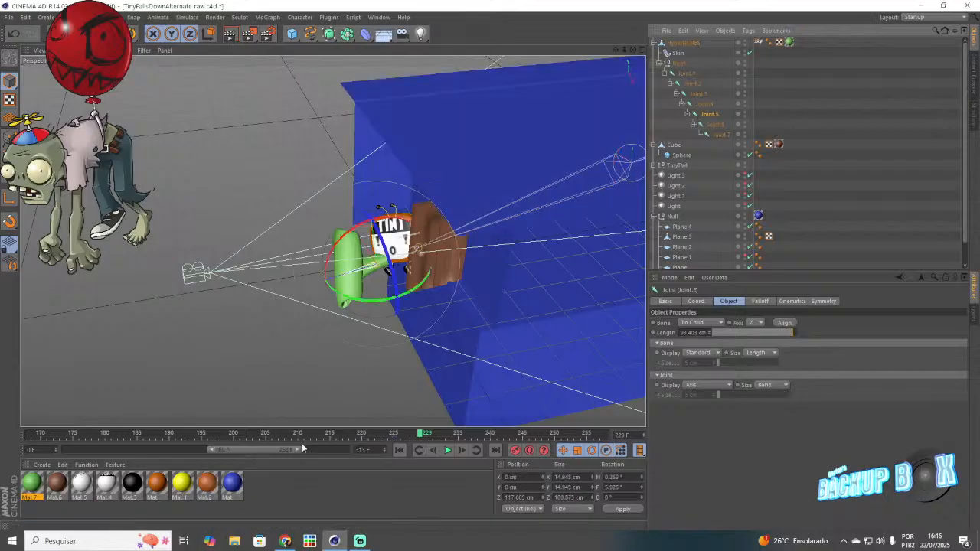
{"action": "left_click", "coordinate": [269, 434]}
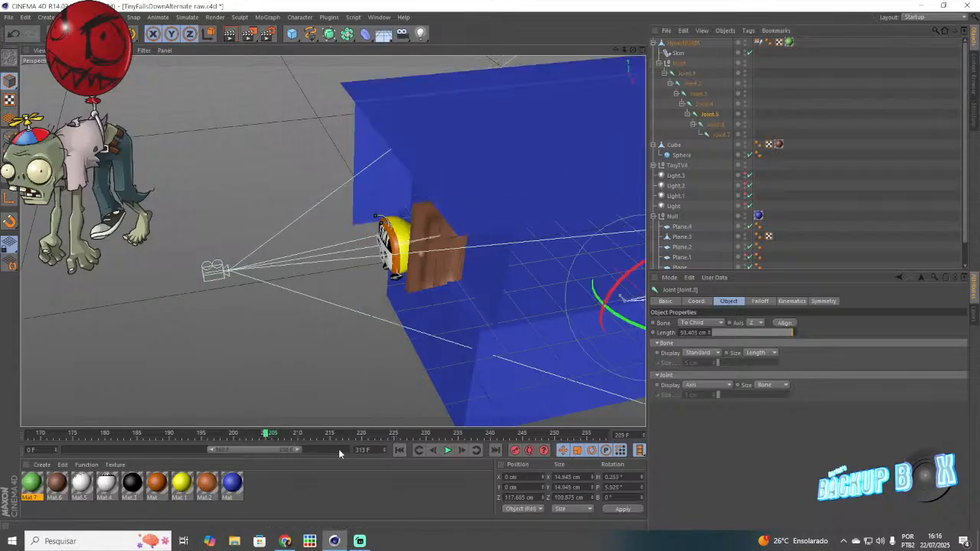
{"action": "left_click_drag", "start_coordinate": [287, 436], "coordinate": [396, 446]}
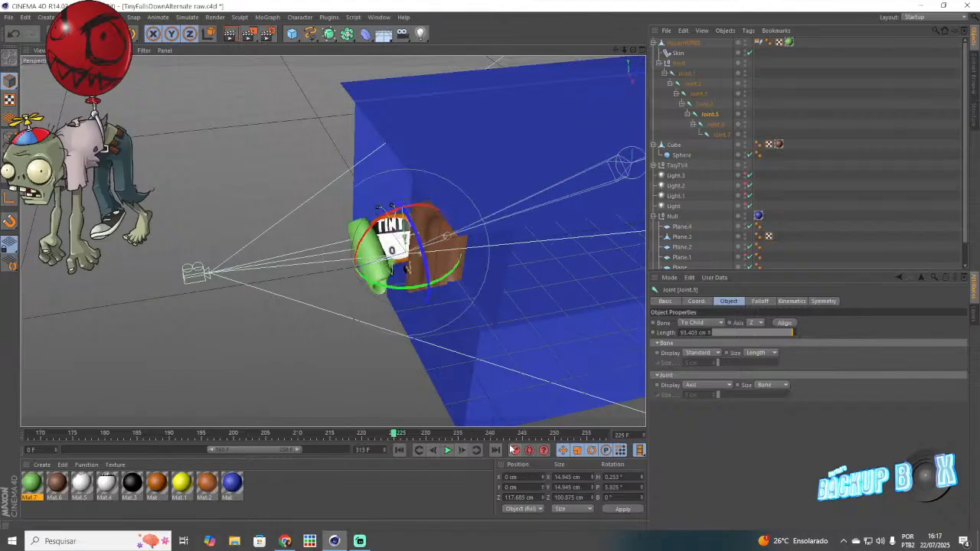
{"action": "left_click", "coordinate": [490, 435]}
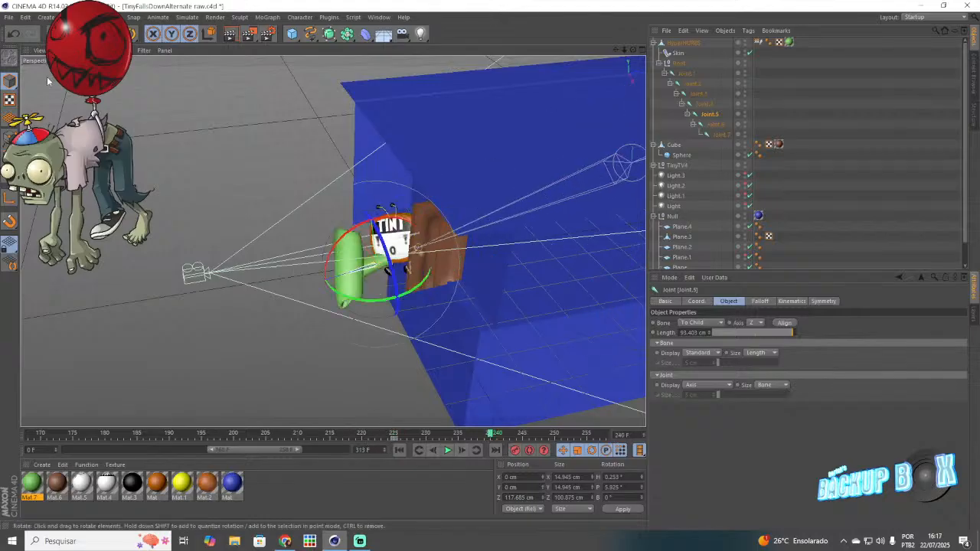
{"action": "key", "text": "e"}
{"action": "left_click_drag", "start_coordinate": [311, 295], "coordinate": [277, 260]}
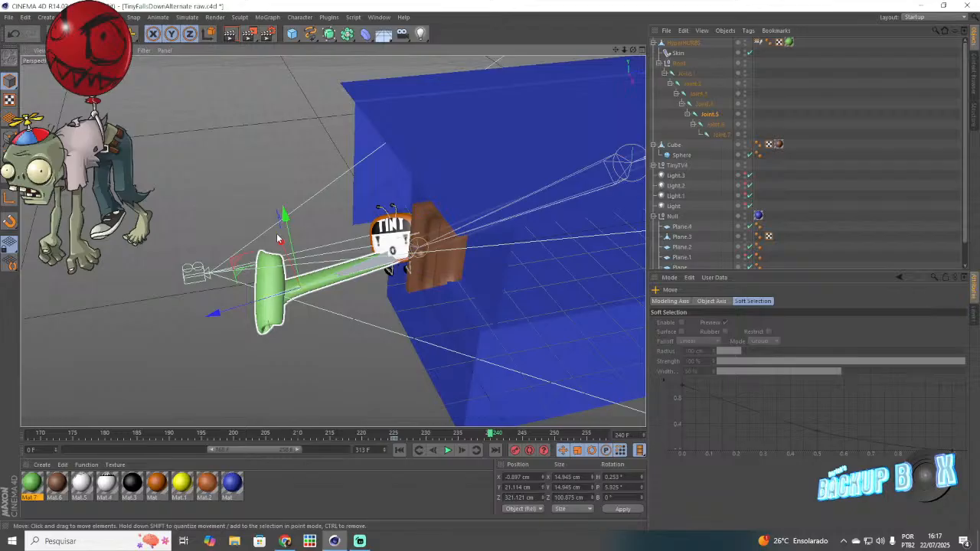
{"action": "left_click_drag", "start_coordinate": [280, 244], "coordinate": [274, 227]}
Step: Rotate the green bar's Joint.5 to about H 21°, P -4°, B -50° and keyframe the pose at frame 240
{"action": "key", "text": "r"}
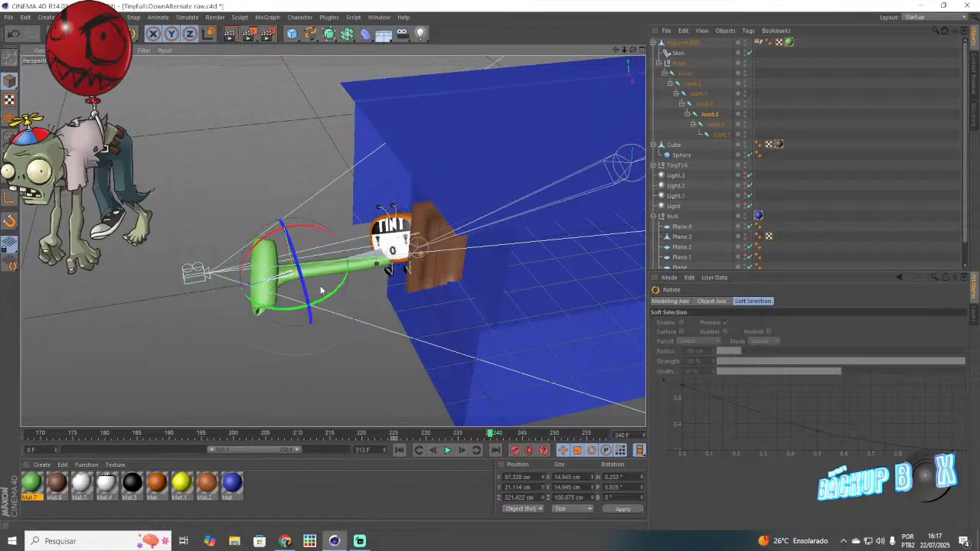
{"action": "left_click_drag", "start_coordinate": [312, 305], "coordinate": [359, 302]}
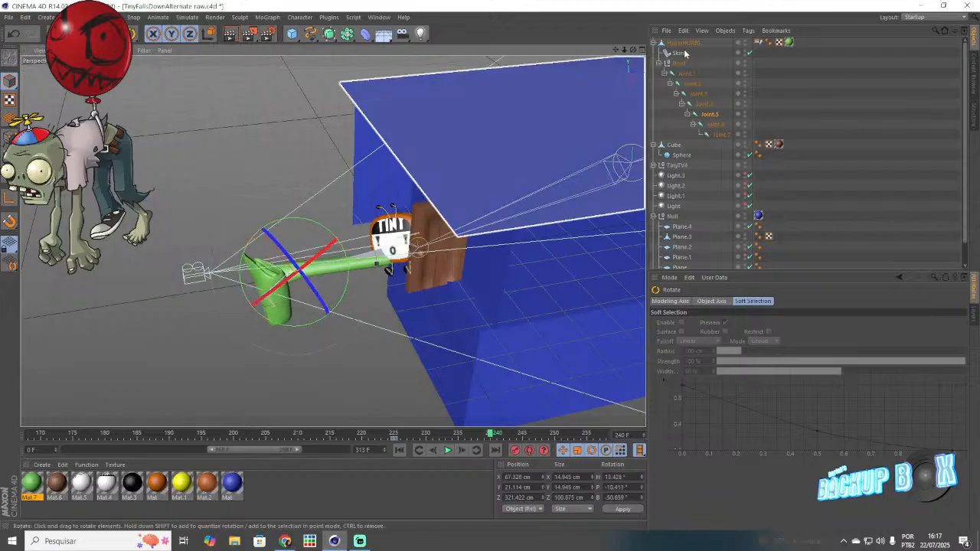
{"action": "left_click_drag", "start_coordinate": [633, 50], "coordinate": [664, 75]}
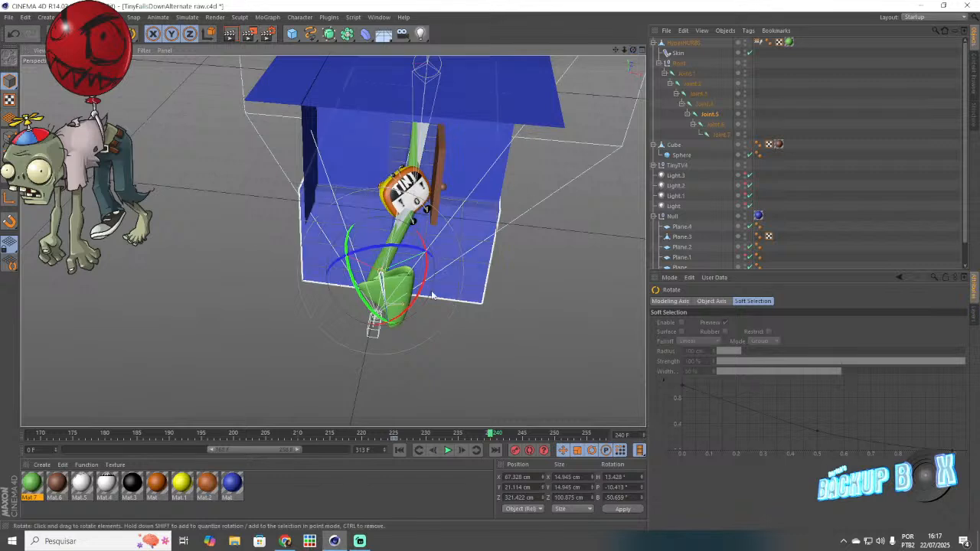
{"action": "left_click_drag", "start_coordinate": [424, 291], "coordinate": [454, 289]}
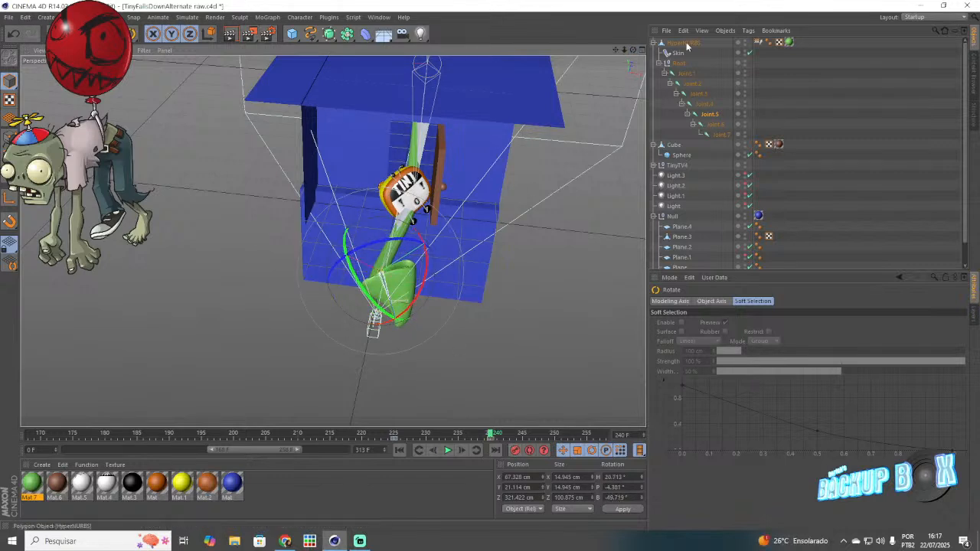
Step: Move TinyTV4 along with the bar to about X 42, Y 58, Z -1287 cm and keyframe it at frame 240
{"action": "left_click", "coordinate": [677, 165]}
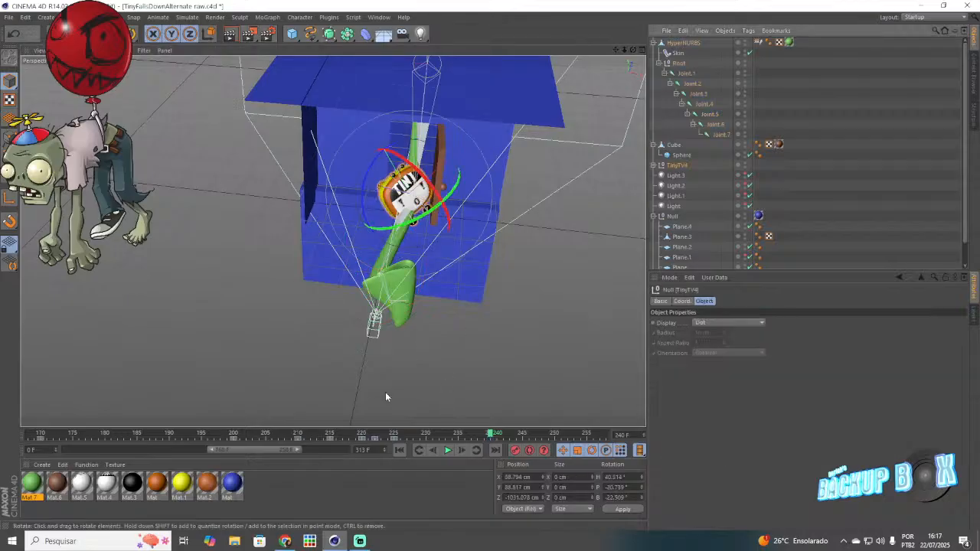
{"action": "key", "text": "e"}
{"action": "left_click_drag", "start_coordinate": [381, 188], "coordinate": [401, 196]}
{"action": "left_click_drag", "start_coordinate": [488, 181], "coordinate": [533, 150]}
{"action": "left_click_drag", "start_coordinate": [633, 50], "coordinate": [333, 241]}
{"action": "left_click_drag", "start_coordinate": [284, 197], "coordinate": [277, 193]}
{"action": "left_click_drag", "start_coordinate": [633, 49], "coordinate": [602, 109]}
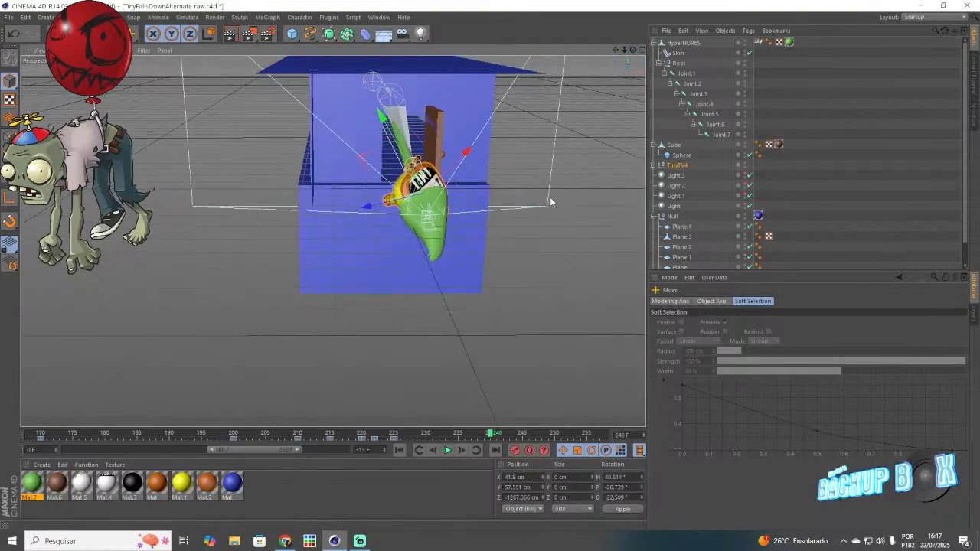
Step: Play back the grab animation, and check the live chat in Streamlabs before returning to Cinema 4D
{"action": "left_click", "coordinate": [469, 434]}
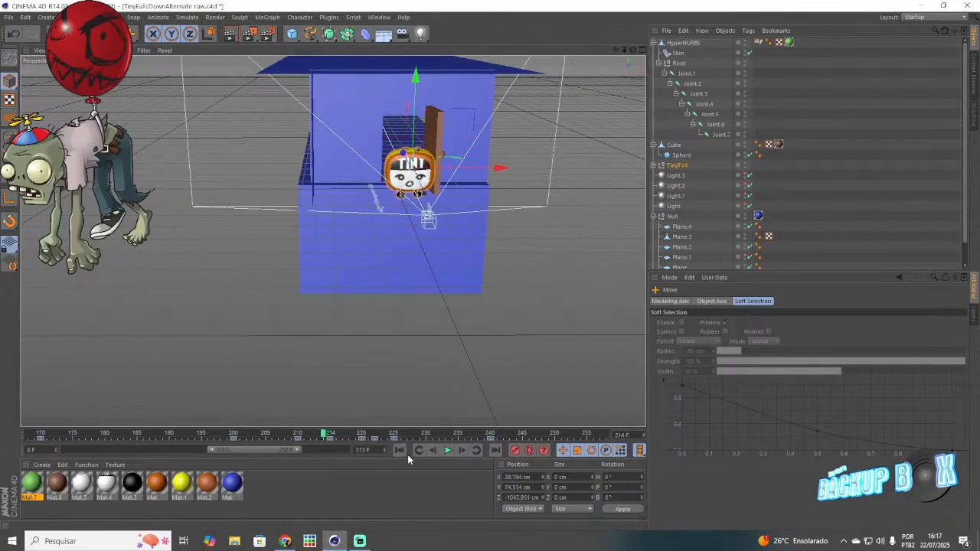
{"action": "left_click", "coordinate": [447, 450]}
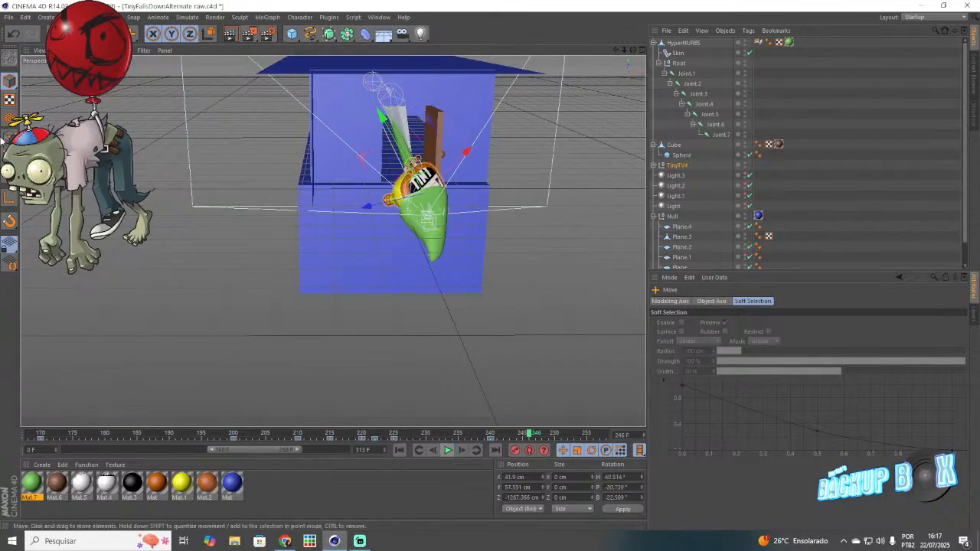
{"action": "left_click", "coordinate": [564, 240]}
{"action": "left_click_drag", "start_coordinate": [633, 49], "coordinate": [635, 56]}
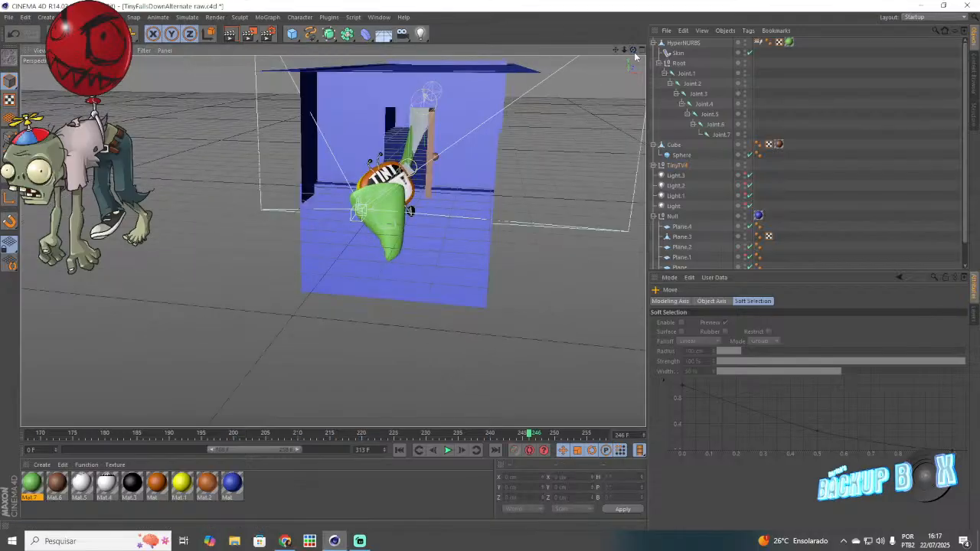
{"action": "left_click", "coordinate": [358, 541]}
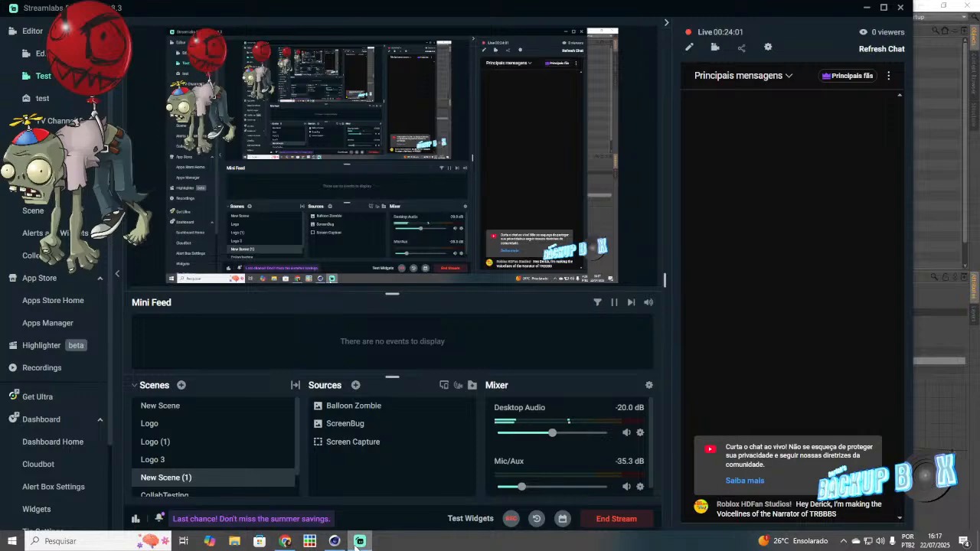
{"action": "left_click", "coordinate": [338, 543]}
Step: Select Joint.4 of the TinyTV body inside TinyTV4's hierarchy and keyframe it at frame 225
{"action": "scroll", "coordinate": [414, 176], "scroll_direction": "up", "scroll_amount": 6}
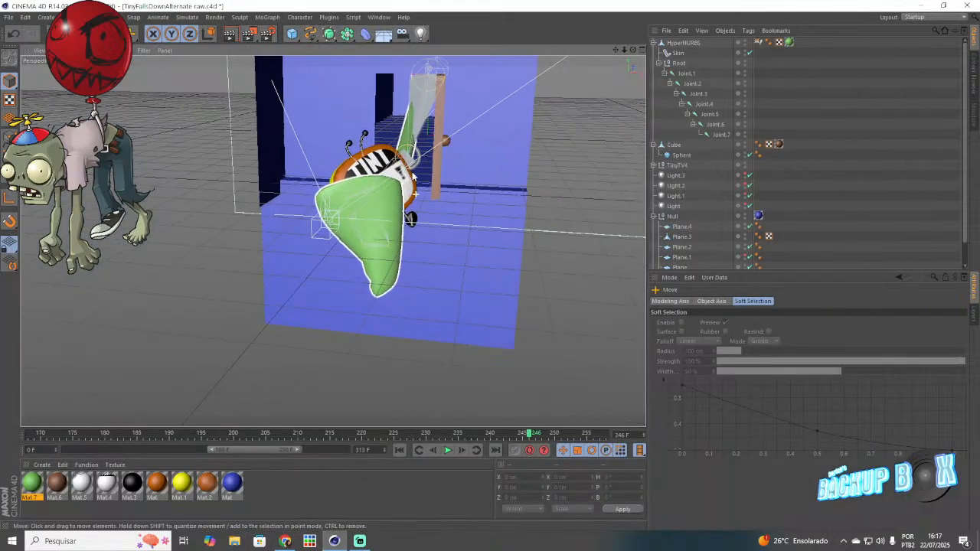
{"action": "scroll", "coordinate": [413, 176], "scroll_direction": "up", "scroll_amount": 4}
{"action": "left_click_drag", "start_coordinate": [633, 50], "coordinate": [590, 50]}
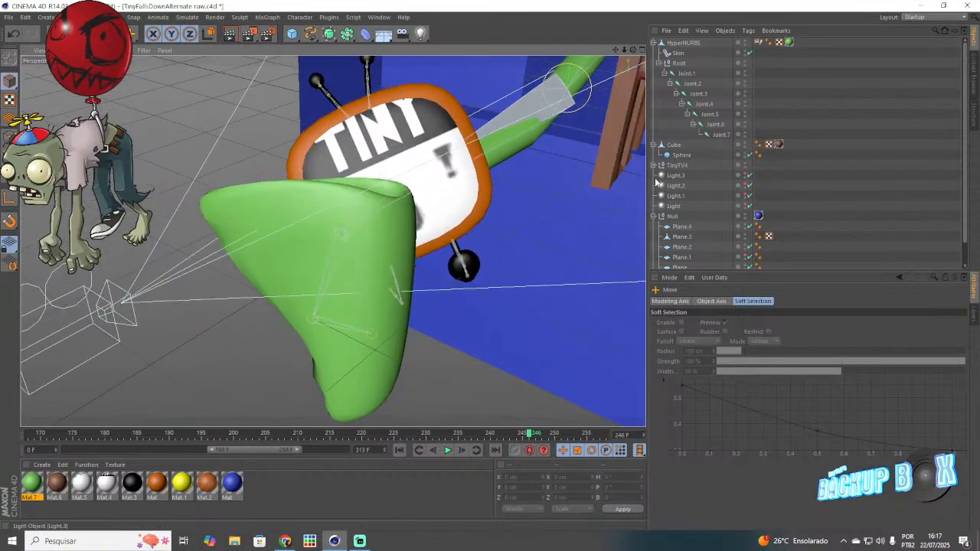
{"action": "left_click", "coordinate": [653, 167]}
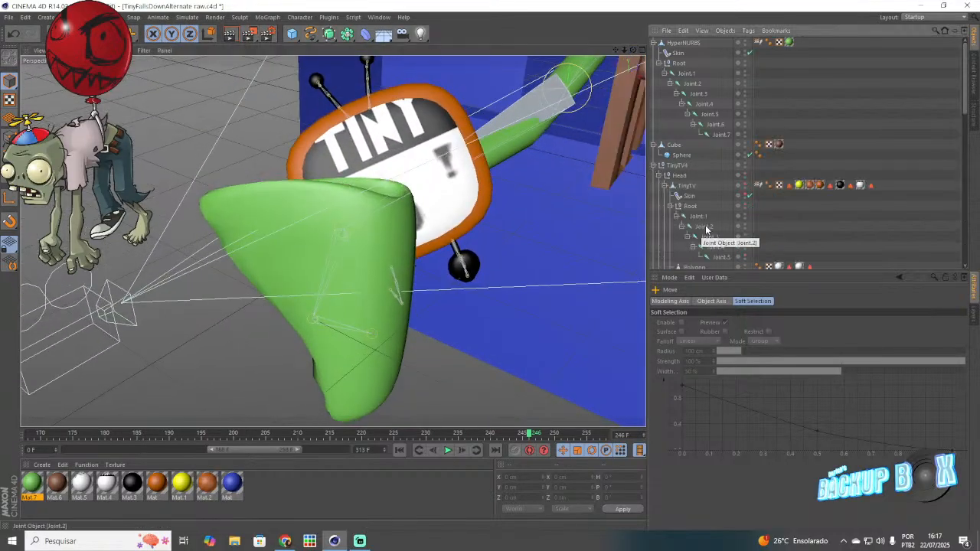
{"action": "scroll", "coordinate": [784, 237], "scroll_direction": "down", "scroll_amount": 4}
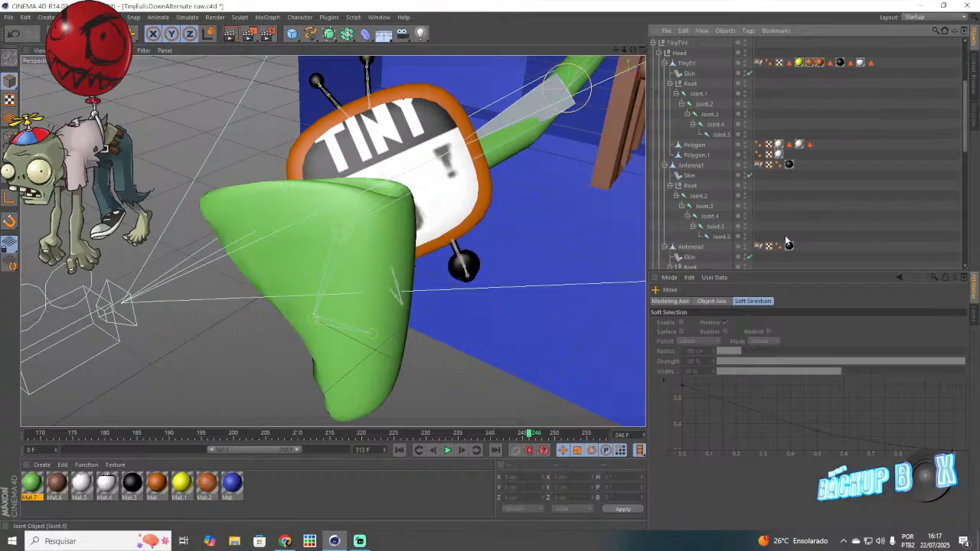
{"action": "left_click", "coordinate": [714, 125]}
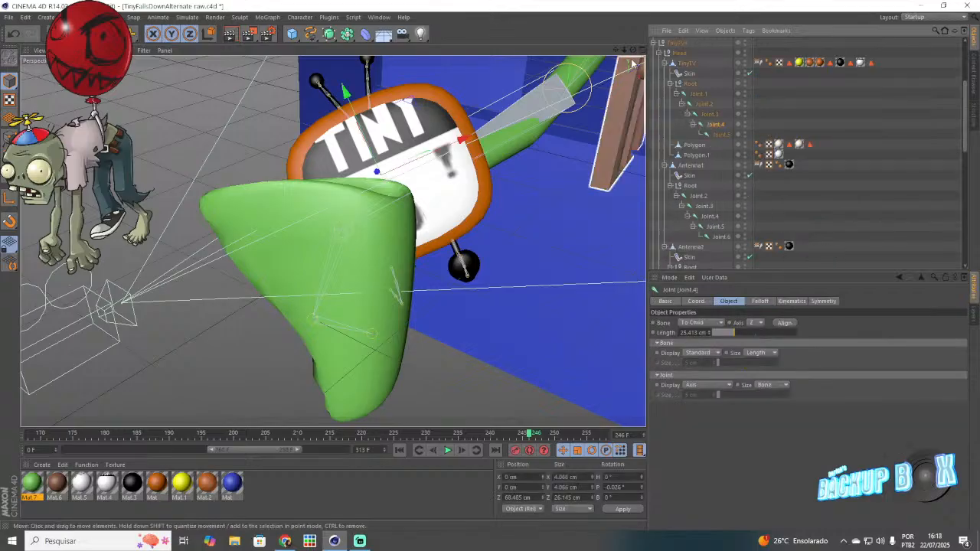
{"action": "mouse_move", "coordinate": [633, 50]}
{"action": "left_mouse_down"}
{"action": "mouse_move", "coordinate": [689, 51]}
{"action": "mouse_move", "coordinate": [638, 49]}
{"action": "mouse_move", "coordinate": [597, 65]}
{"action": "left_mouse_up"}
{"action": "left_click", "coordinate": [426, 434]}
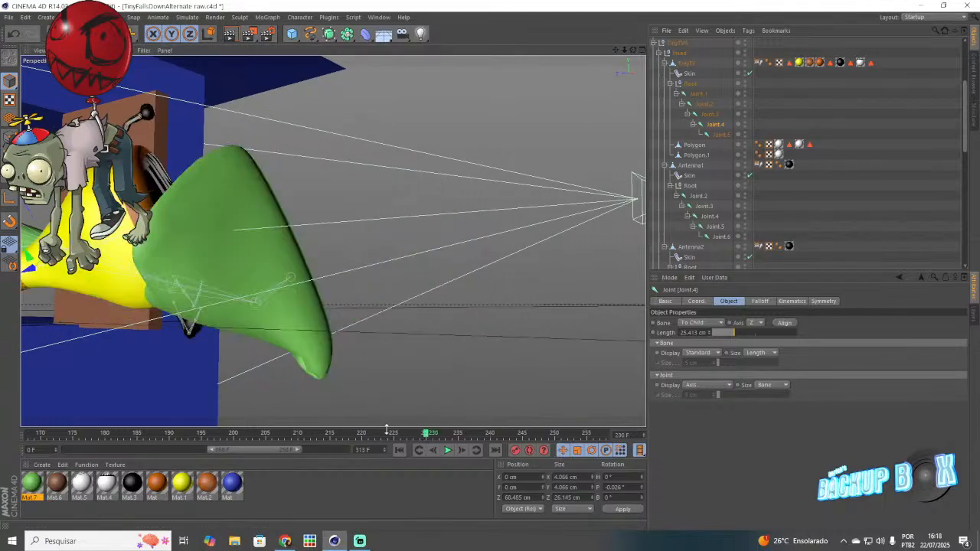
{"action": "mouse_move", "coordinate": [384, 437]}
{"action": "left_mouse_down"}
{"action": "mouse_move", "coordinate": [372, 434]}
{"action": "mouse_move", "coordinate": [394, 434]}
{"action": "left_mouse_up"}
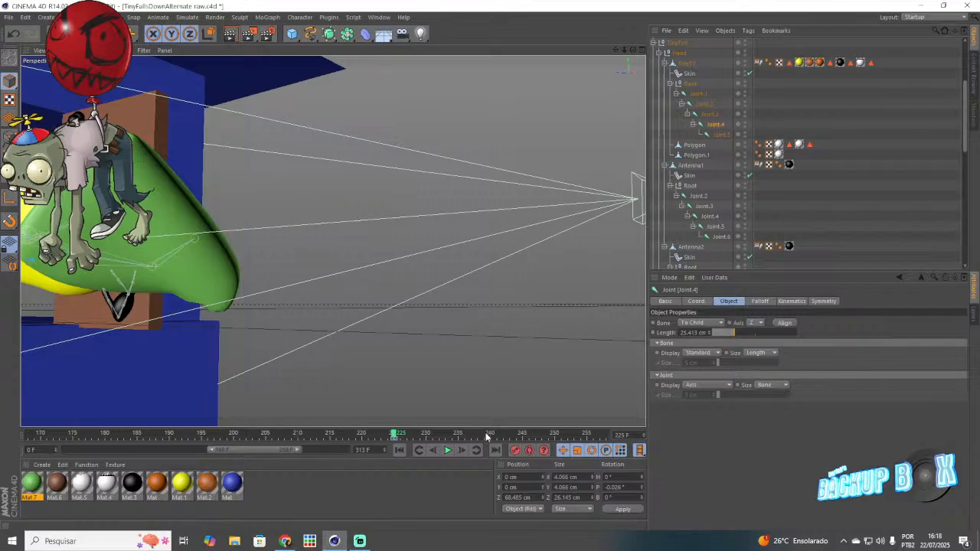
Step: Rotate the TinyTV body's Joint.4 to about P 15.6° at frame 239, keyframe it and play back the bend
{"action": "left_click", "coordinate": [485, 435]}
{"action": "key", "text": "r"}
{"action": "left_click_drag", "start_coordinate": [153, 235], "coordinate": [170, 245]}
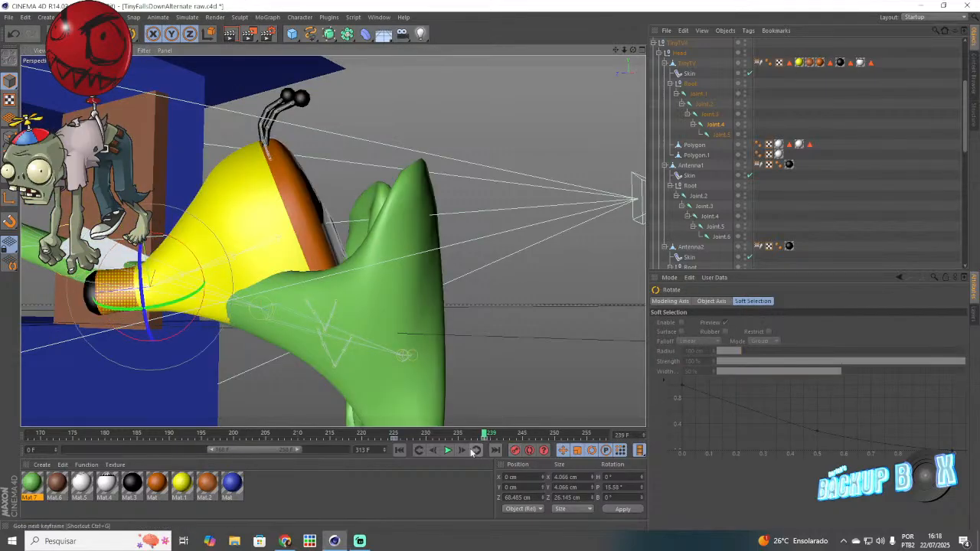
{"action": "left_click_drag", "start_coordinate": [476, 436], "coordinate": [343, 435]}
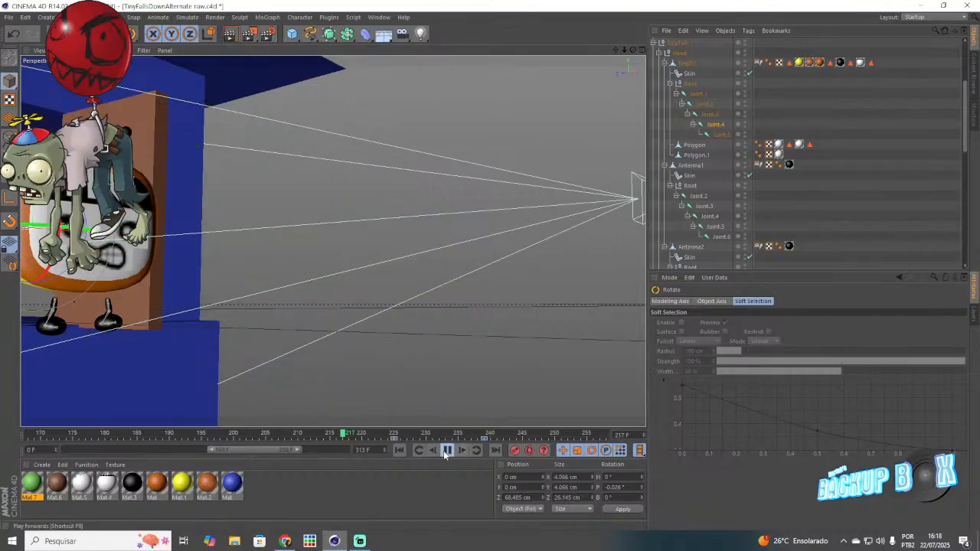
{"action": "left_click", "coordinate": [447, 450]}
Step: Save the project, and keyframe the body's Joint.4 rotated to about P 13° at frame 250
{"action": "left_click", "coordinate": [8, 17]}
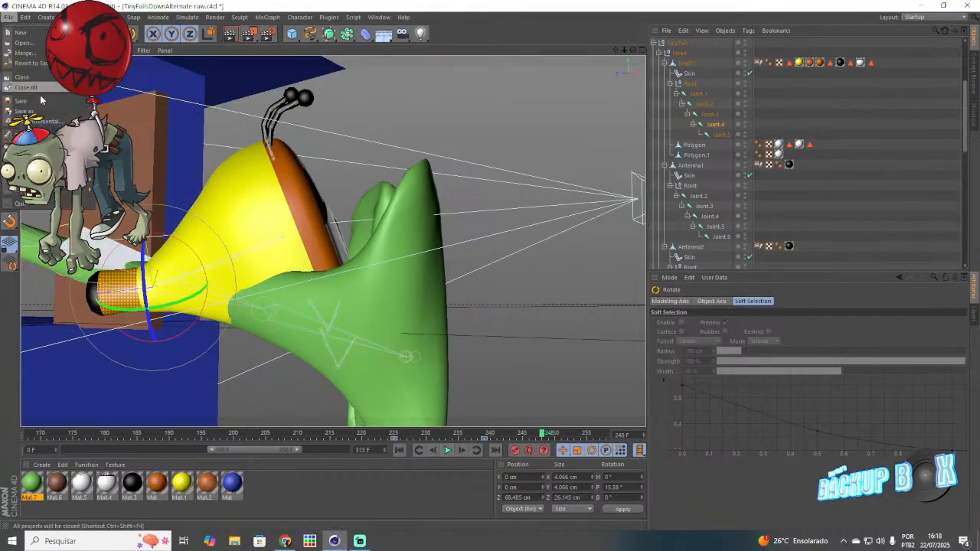
{"action": "left_click", "coordinate": [38, 102]}
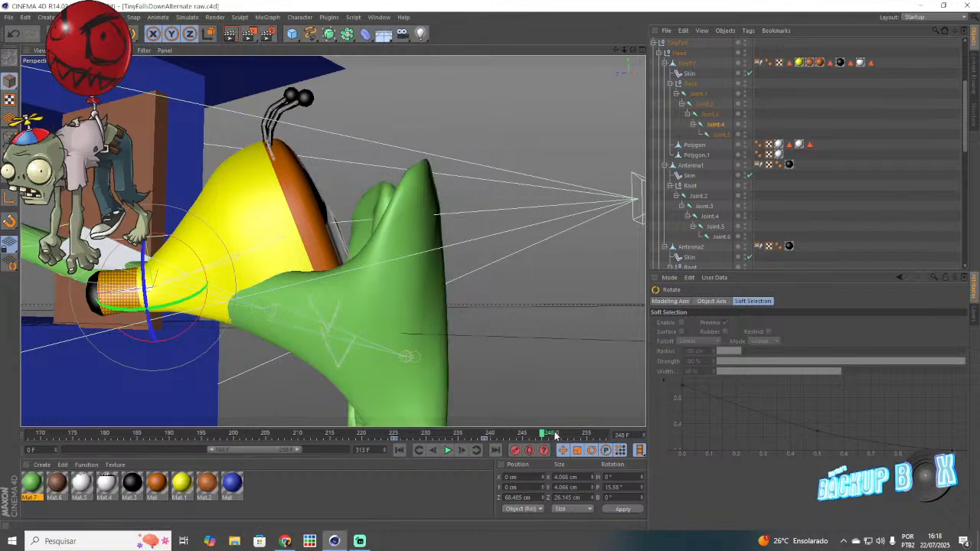
{"action": "left_click_drag", "start_coordinate": [160, 236], "coordinate": [155, 237]}
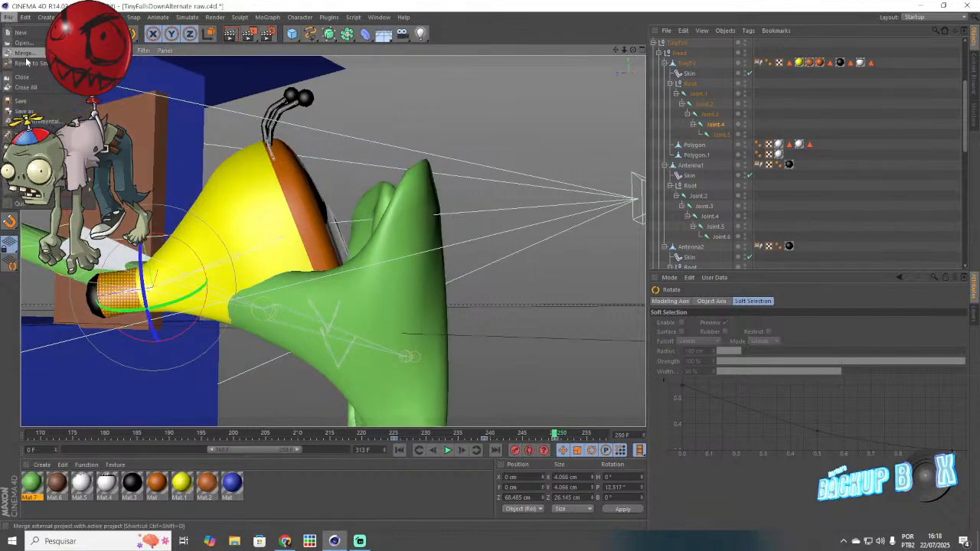
Step: Select Joint.3 of both Antenna1 and Antenna2 and keyframe them together at frames 230 and 245
{"action": "left_click", "coordinate": [425, 434]}
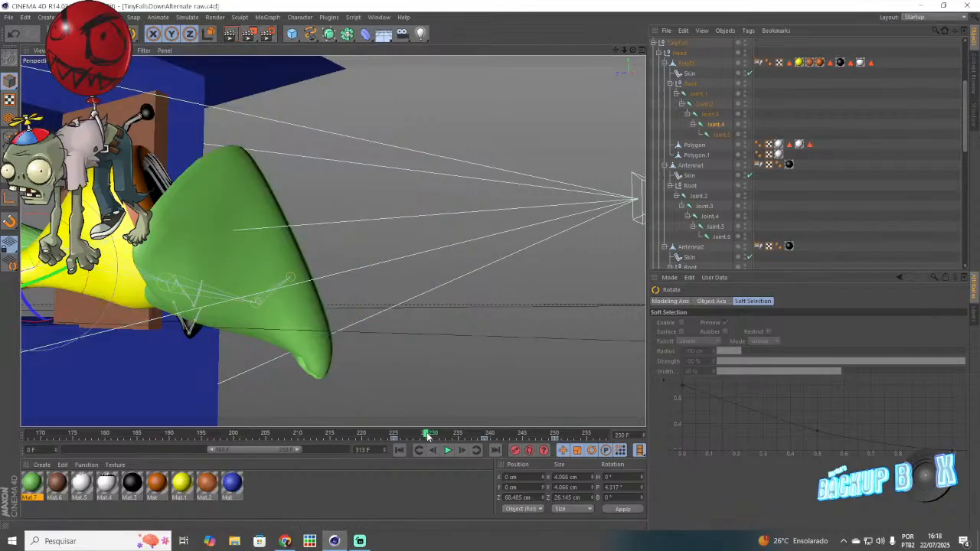
{"action": "left_click", "coordinate": [702, 207]}
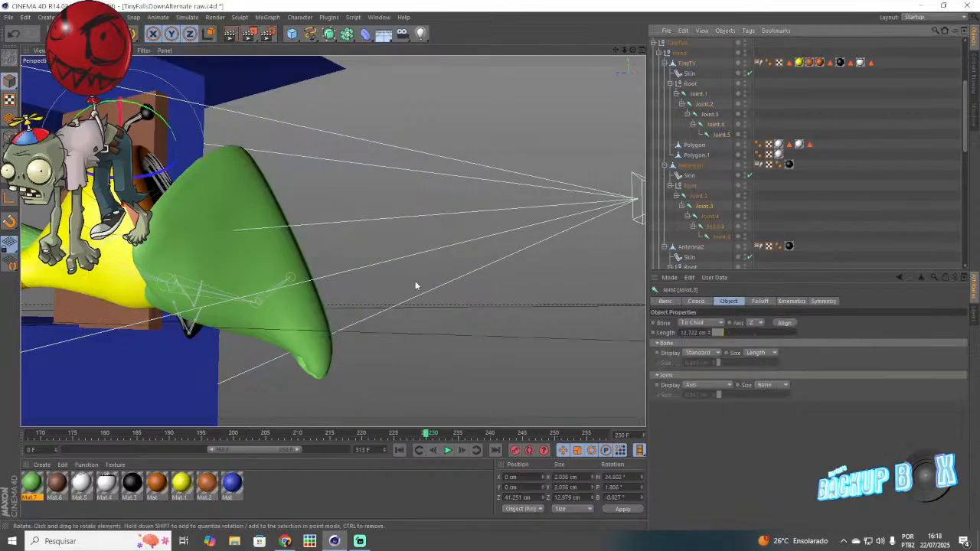
{"action": "scroll", "coordinate": [689, 220], "scroll_direction": "down", "scroll_amount": 2}
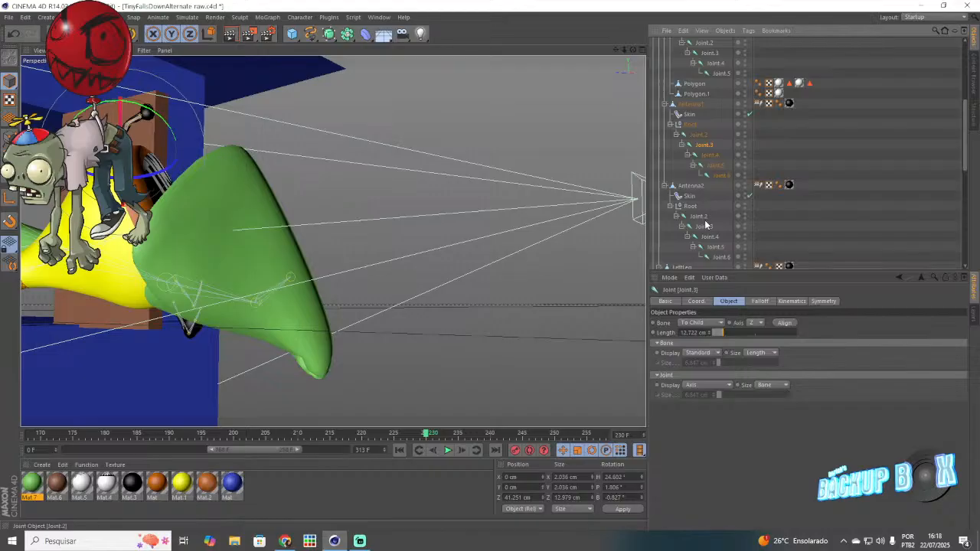
{"action": "left_click", "coordinate": [704, 226], "text": "ctrl"}
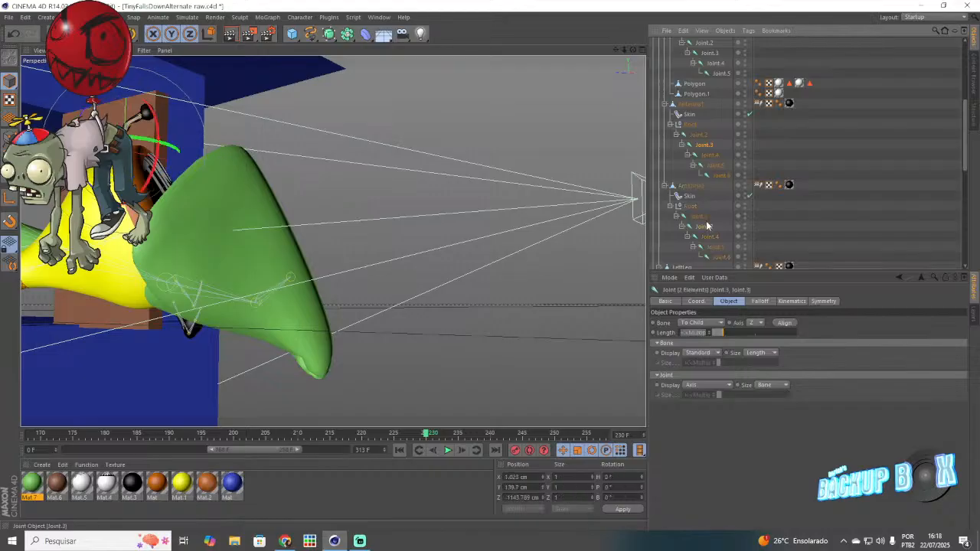
{"action": "left_click", "coordinate": [523, 434]}
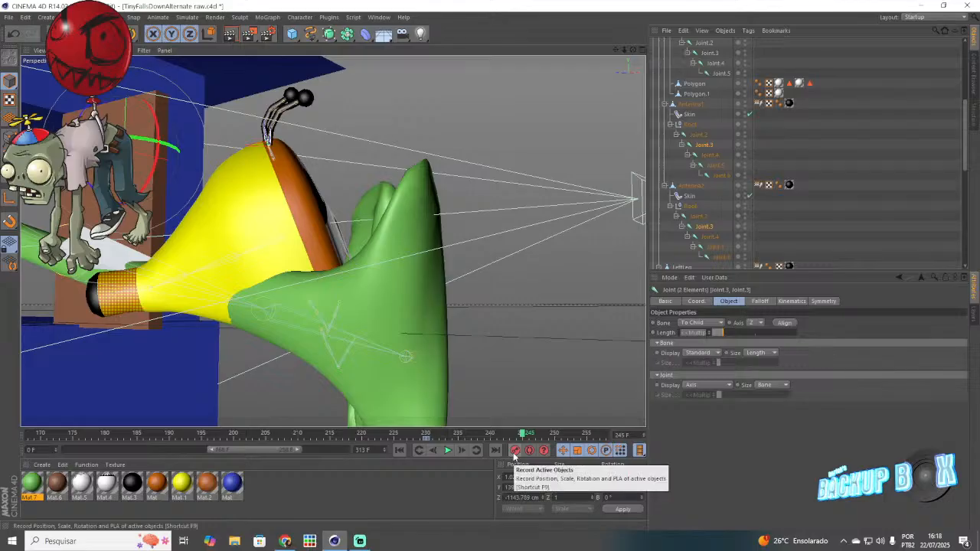
Step: At frame 235, rotate Antenna2's Joint.3 to about H 1.3° and Antenna1's Joint.3 to about H 4.4°
{"action": "left_click", "coordinate": [459, 434]}
{"action": "left_click", "coordinate": [832, 200]}
{"action": "left_click", "coordinate": [701, 228]}
{"action": "mouse_move", "coordinate": [251, 109]}
{"action": "left_mouse_down"}
{"action": "mouse_move", "coordinate": [229, 93]}
{"action": "mouse_move", "coordinate": [247, 95]}
{"action": "left_mouse_up"}
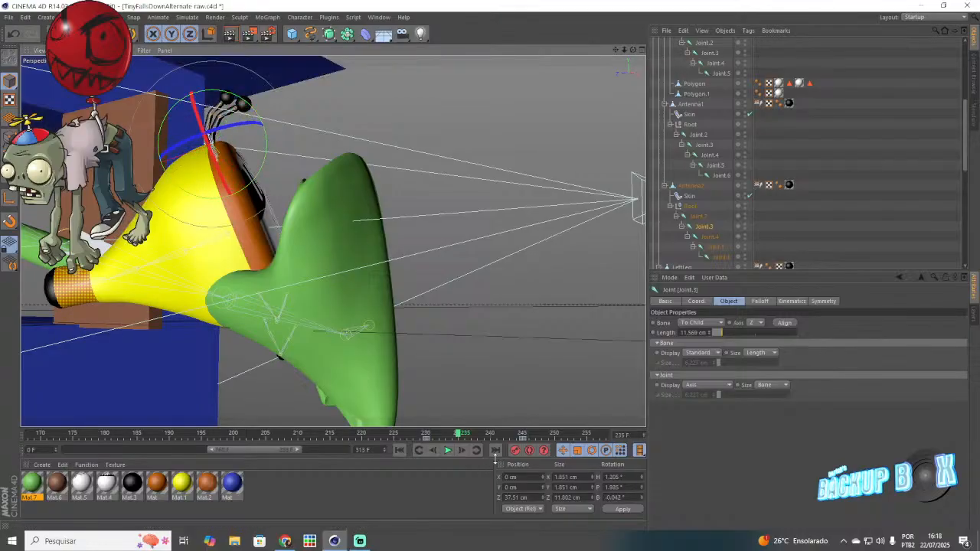
{"action": "left_click", "coordinate": [700, 145]}
{"action": "left_click_drag", "start_coordinate": [252, 114], "coordinate": [487, 444]}
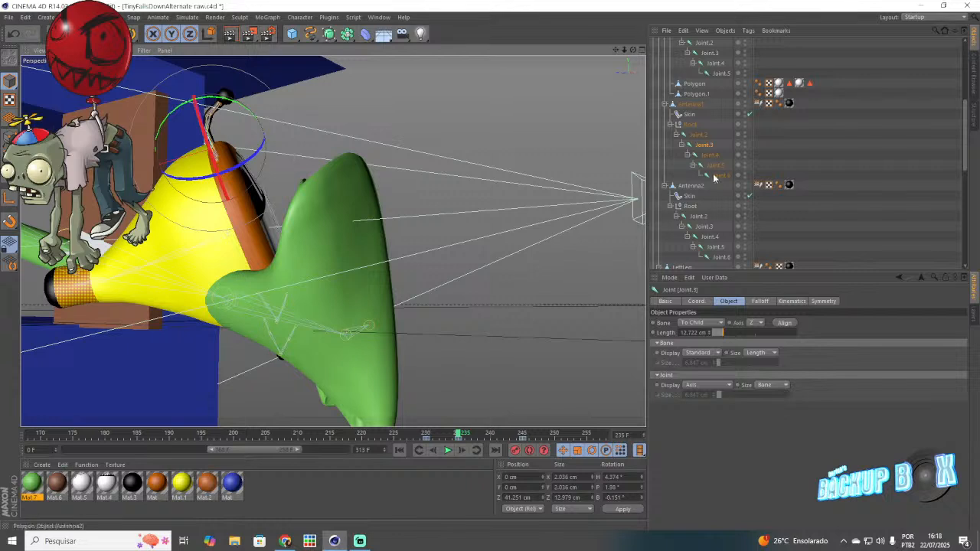
Step: Select Joint.5 of both Antenna1 and Antenna2 and keyframe them together at frames 225 and 240
{"action": "left_click", "coordinate": [715, 247]}
{"action": "left_click", "coordinate": [714, 248], "text": "ctrl"}
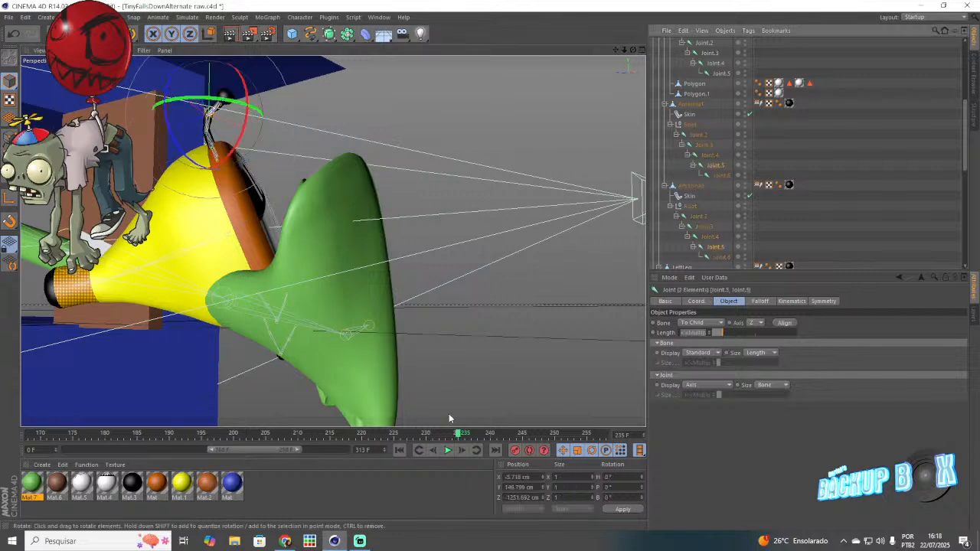
{"action": "left_click", "coordinate": [395, 435]}
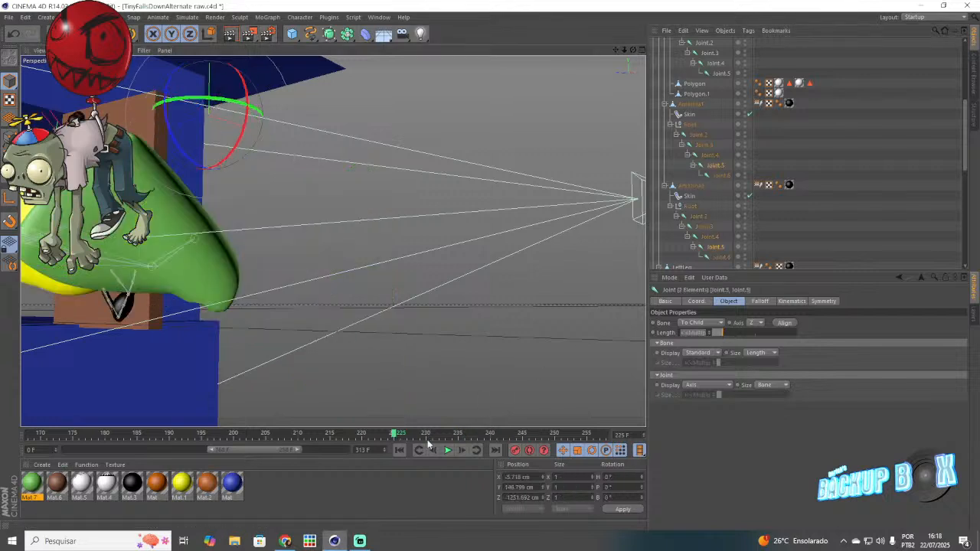
{"action": "left_click", "coordinate": [490, 436]}
{"action": "left_click", "coordinate": [514, 451]}
Step: Rotate Antenna2's Joint.5 to about H -2.4° at frame 230 and keyframe it
{"action": "left_click", "coordinate": [855, 208]}
{"action": "left_click", "coordinate": [713, 247]}
{"action": "left_click", "coordinate": [426, 434]}
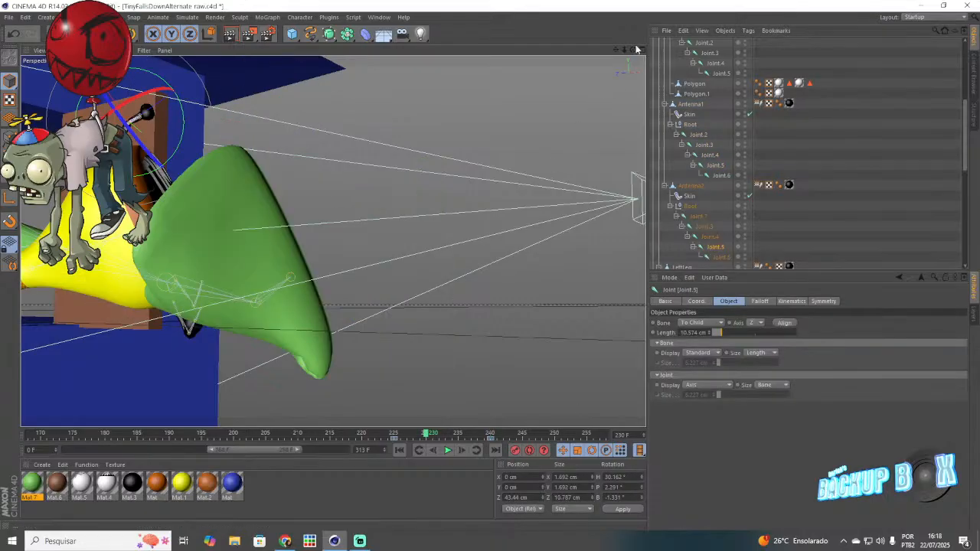
{"action": "left_click_drag", "start_coordinate": [633, 50], "coordinate": [332, 241]}
{"action": "left_click_drag", "start_coordinate": [616, 51], "coordinate": [490, 343]}
{"action": "left_click_drag", "start_coordinate": [301, 369], "coordinate": [300, 329]}
{"action": "left_click", "coordinate": [516, 450]}
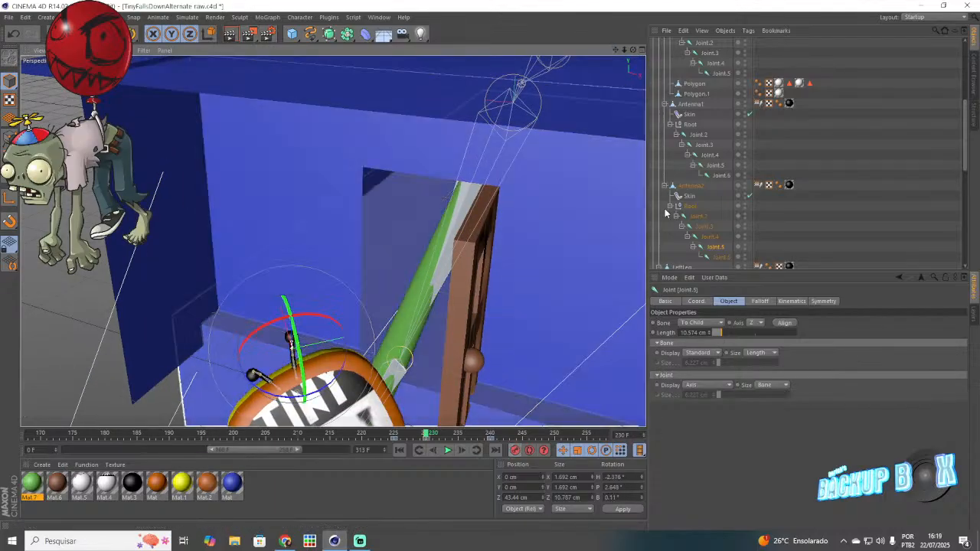
Step: Keyframe Antenna1's Joint.5 rotated to about H 16.5° at frame 230, and save the project
{"action": "left_click", "coordinate": [715, 164]}
{"action": "left_click_drag", "start_coordinate": [263, 399], "coordinate": [248, 366]}
{"action": "left_click", "coordinate": [514, 451]}
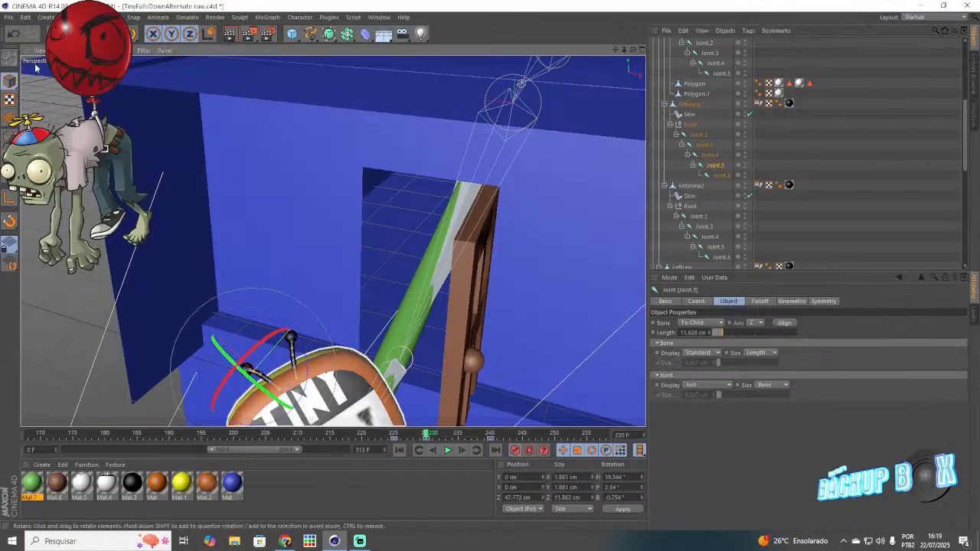
{"action": "key", "text": "ctrl+s"}
Step: Play back the antenna motion from about frame 218 to frame 246
{"action": "left_click_drag", "start_coordinate": [616, 50], "coordinate": [586, 1]}
{"action": "left_click", "coordinate": [398, 434]}
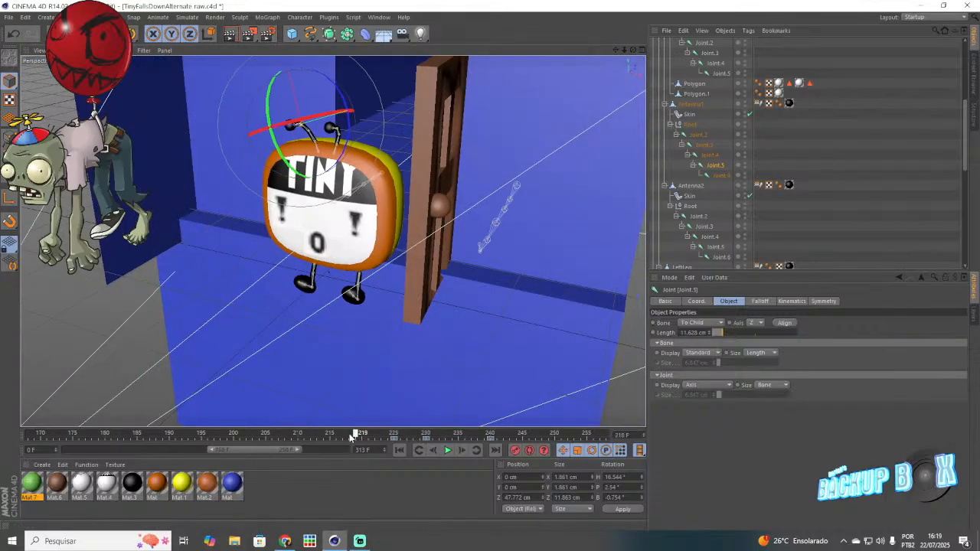
{"action": "left_click", "coordinate": [448, 451]}
{"action": "left_click", "coordinate": [448, 455]}
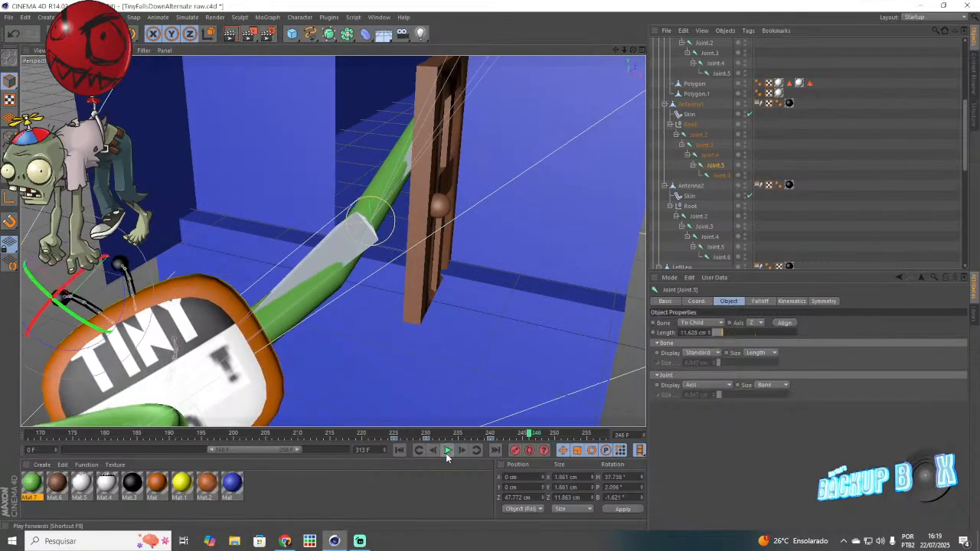
Step: Check the live stream's chat in Streamlabs and return to the Cinema 4D scene
{"action": "left_click_drag", "start_coordinate": [633, 51], "coordinate": [610, 54]}
{"action": "left_click", "coordinate": [359, 542]}
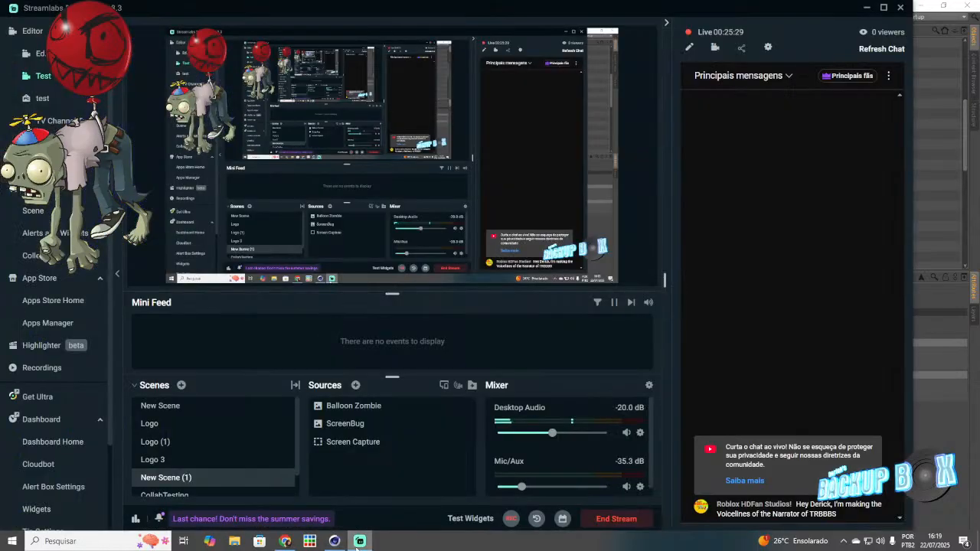
{"action": "left_click", "coordinate": [358, 542]}
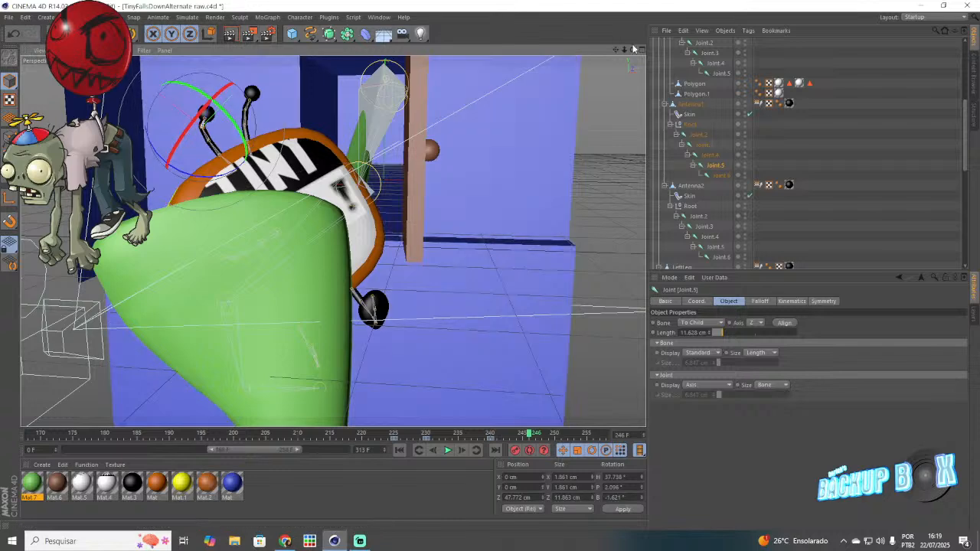
{"action": "left_click_drag", "start_coordinate": [633, 50], "coordinate": [597, 55]}
Step: Clear the joint selection and save the project
{"action": "left_click", "coordinate": [146, 125]}
{"action": "left_click", "coordinate": [8, 17]}
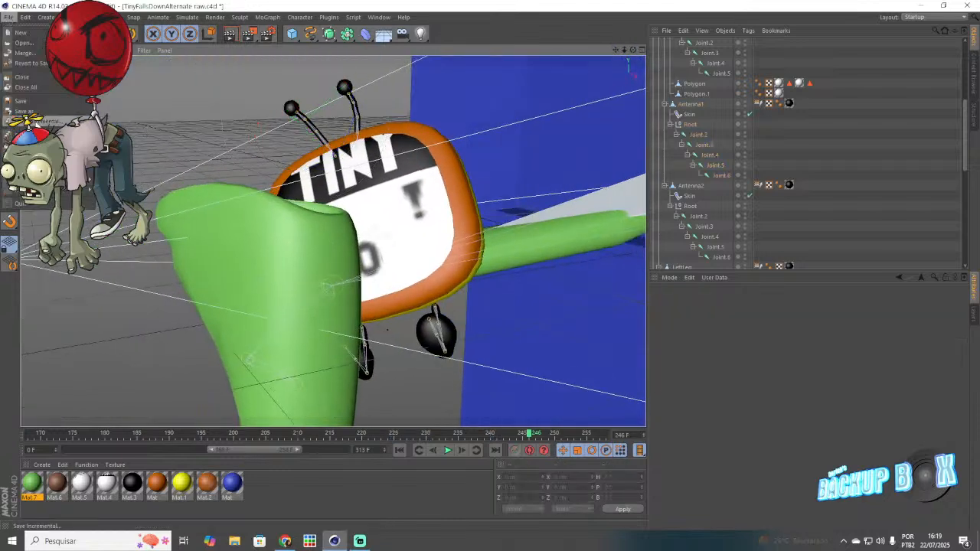
{"action": "left_click", "coordinate": [21, 102]}
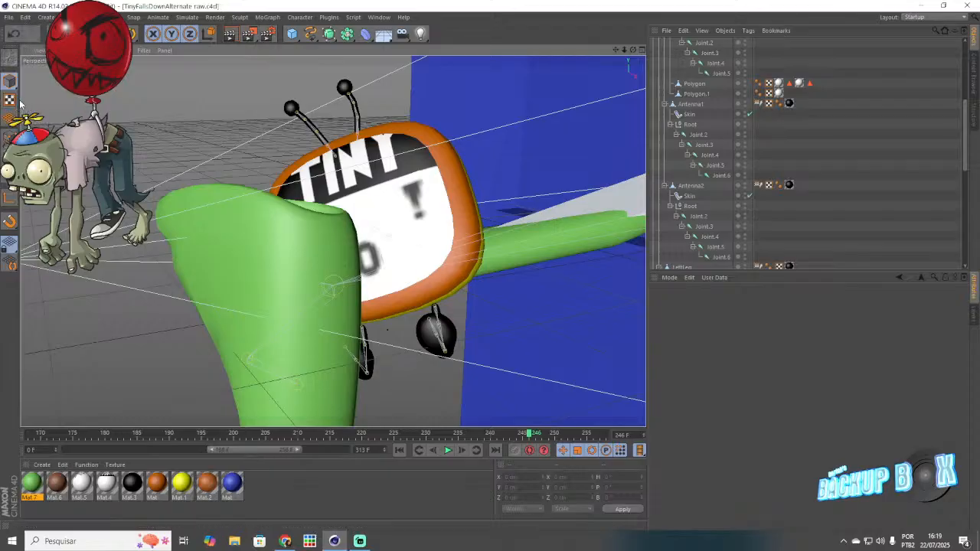
Step: Select the eye Polygon object and open its Mat.5 texture tag restricted to Polygon Selection.2
{"action": "left_click_drag", "start_coordinate": [306, 230], "coordinate": [334, 242], "text": "alt"}
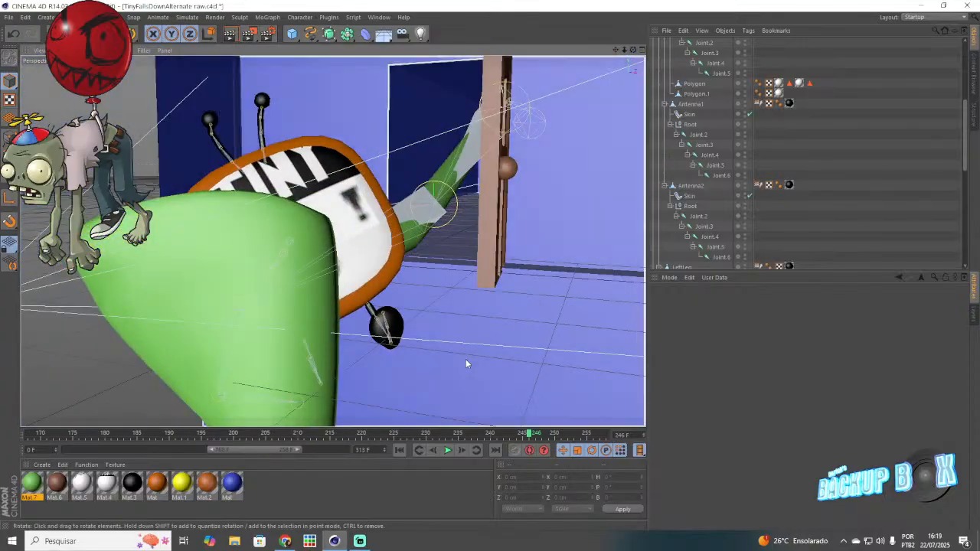
{"action": "left_click", "coordinate": [796, 86]}
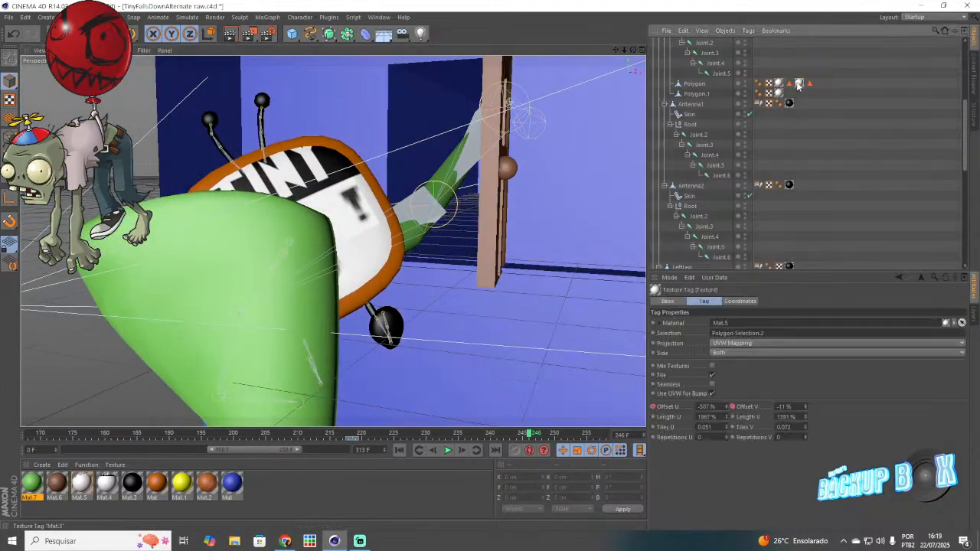
{"action": "left_click", "coordinate": [694, 84]}
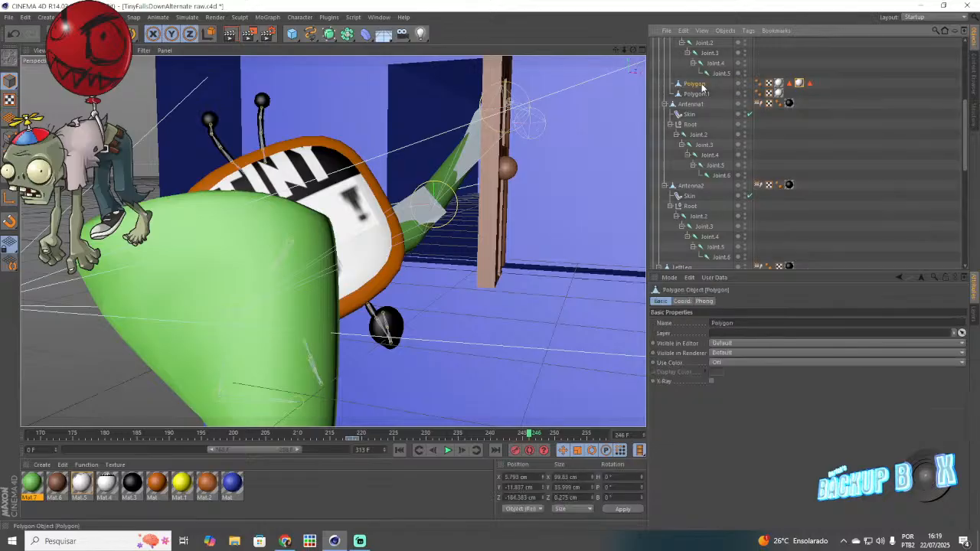
{"action": "left_click", "coordinate": [796, 86]}
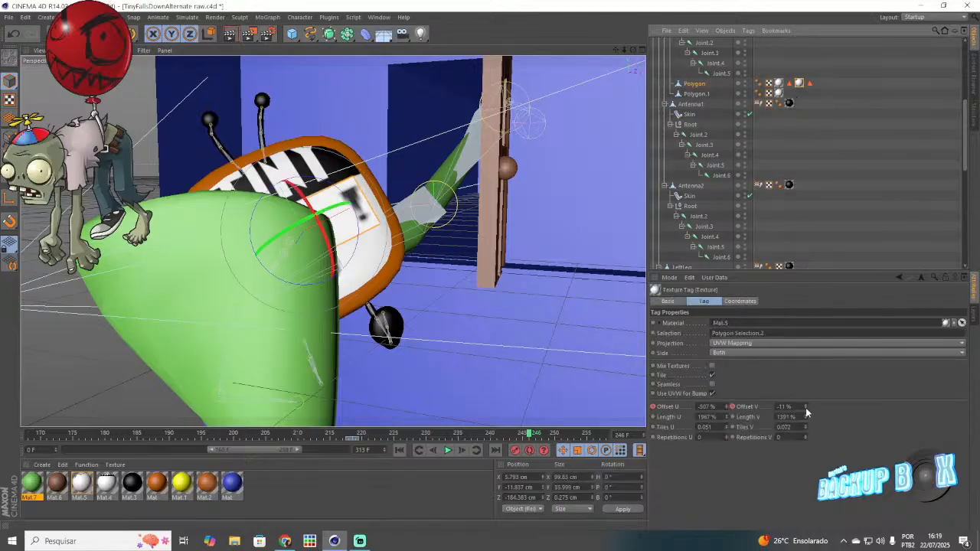
Step: Step back through frames 240 to 218 to examine how the eye texture's offsets change
{"action": "left_click", "coordinate": [487, 437]}
{"action": "left_click", "coordinate": [457, 436]}
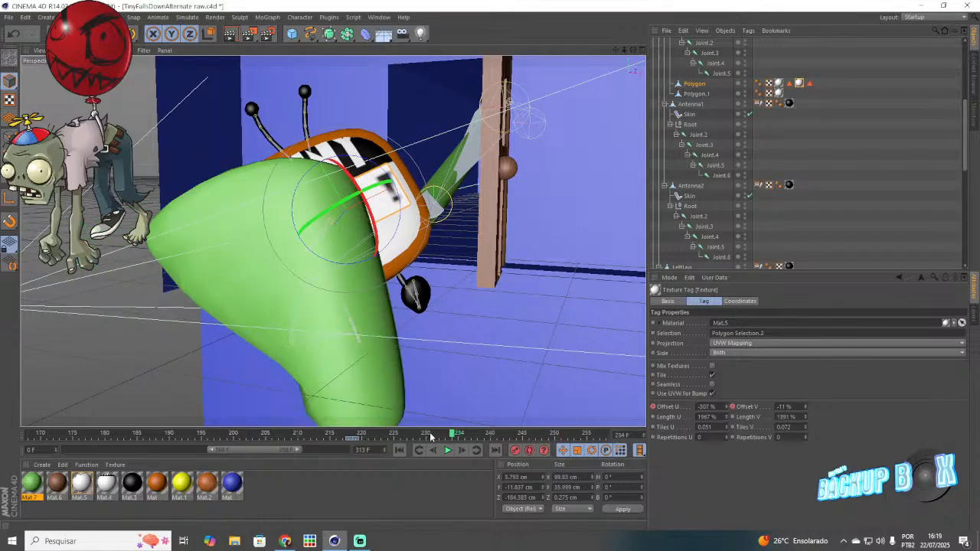
{"action": "left_click", "coordinate": [425, 436]}
{"action": "left_click", "coordinate": [362, 437]}
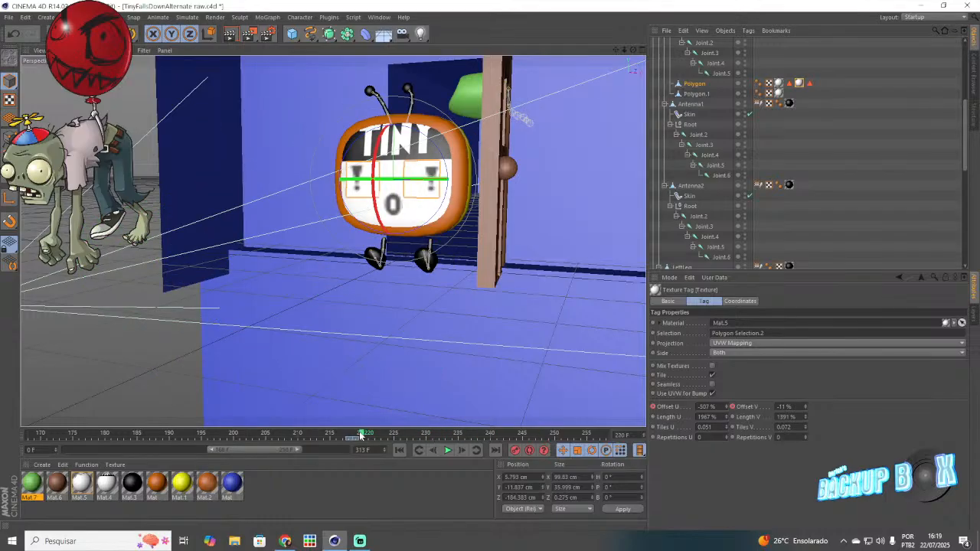
{"action": "left_click", "coordinate": [354, 436]}
{"action": "left_click", "coordinate": [349, 435]}
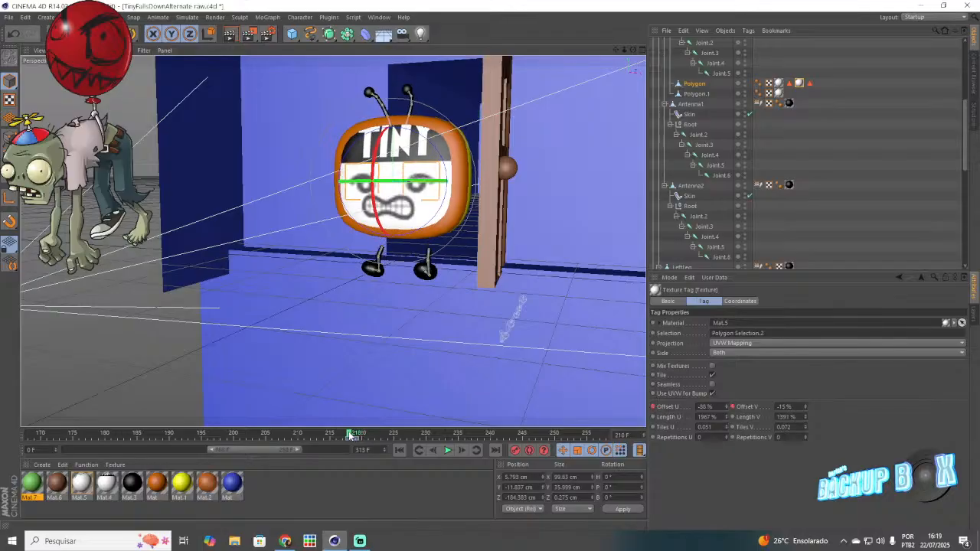
{"action": "left_click", "coordinate": [357, 437]}
Step: Add a keyframe for the eye texture tag's Offset U at frame 225
{"action": "left_click_drag", "start_coordinate": [364, 435], "coordinate": [392, 449]}
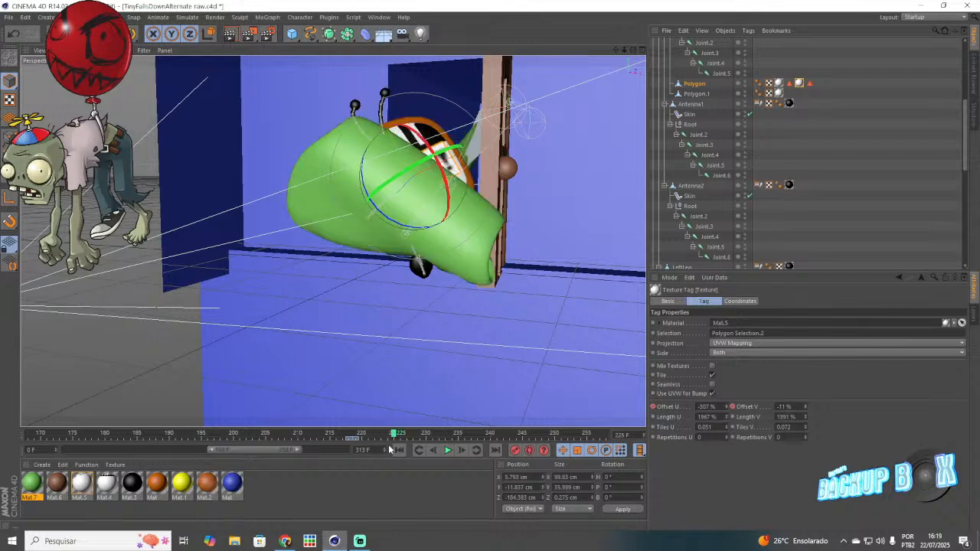
{"action": "right_click", "coordinate": [663, 407]}
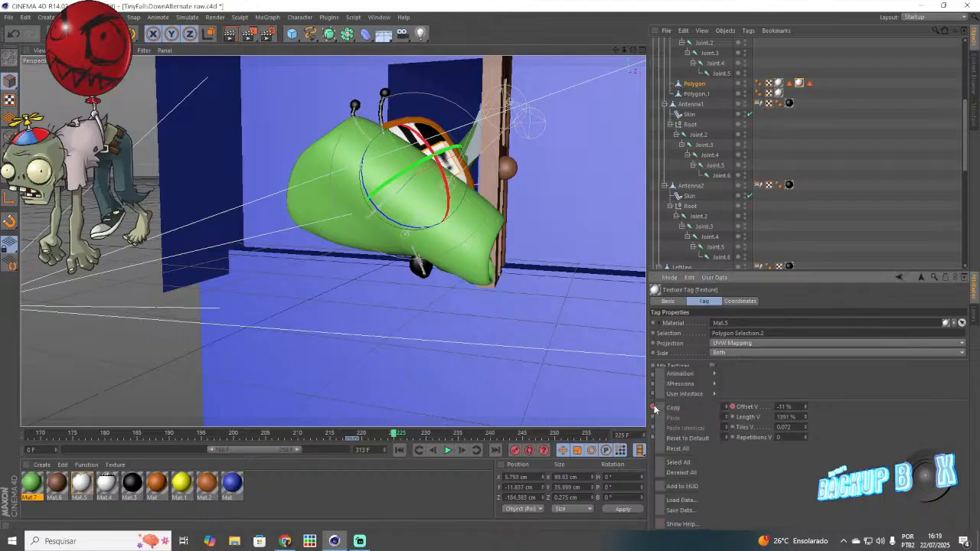
{"action": "left_click", "coordinate": [728, 378]}
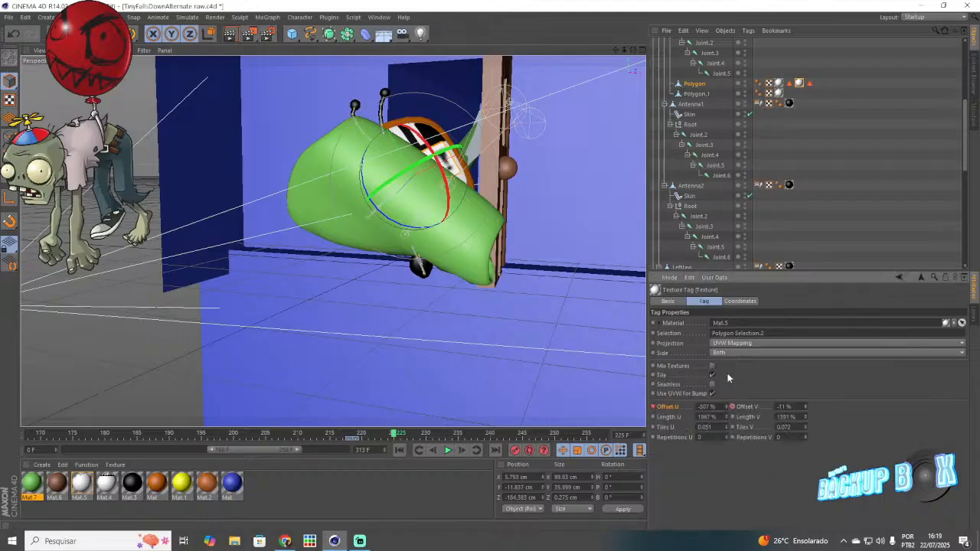
Step: Set the eye texture tag's Offset U to -195 % at frame 226 and keyframe it
{"action": "left_click", "coordinate": [401, 435]}
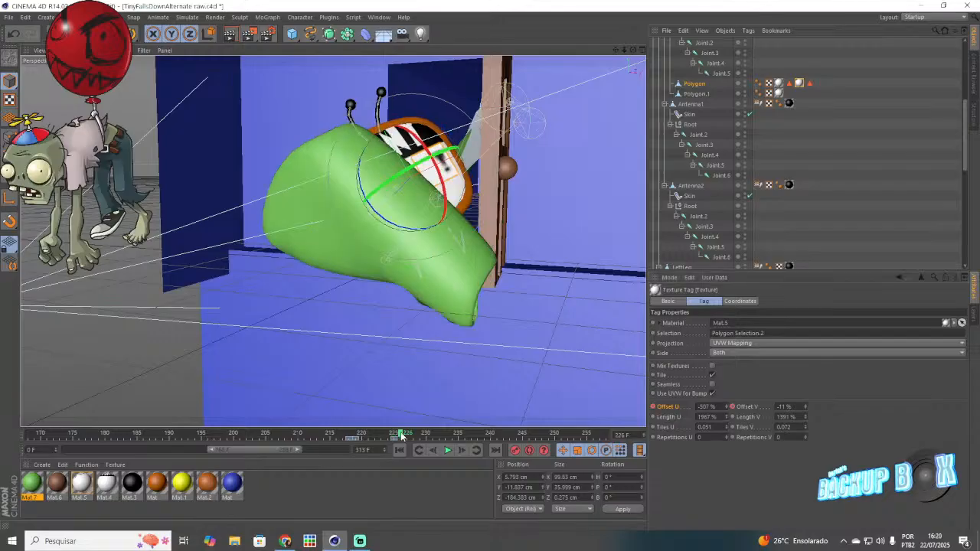
{"action": "left_click_drag", "start_coordinate": [725, 409], "coordinate": [729, 404]}
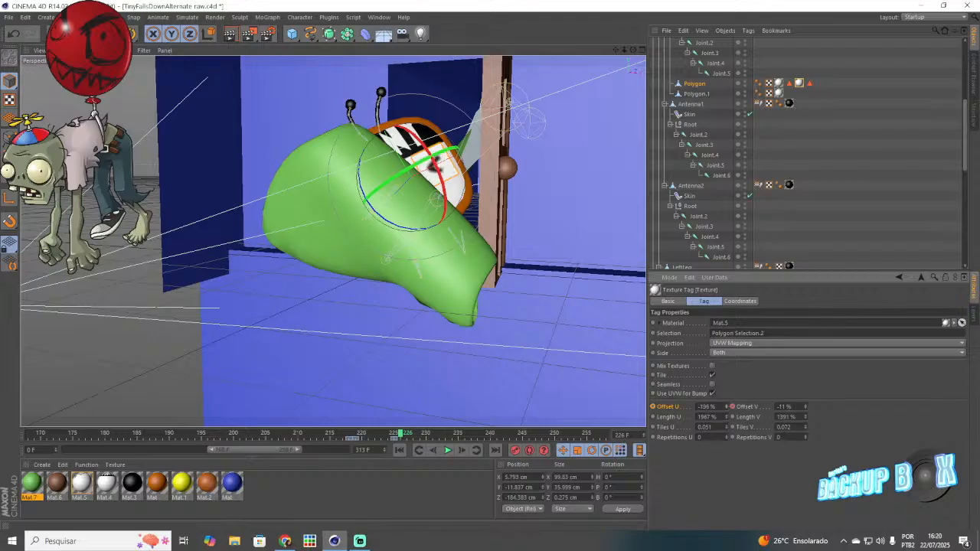
{"action": "right_click", "coordinate": [653, 405]}
{"action": "mouse_move", "coordinate": [696, 371]}
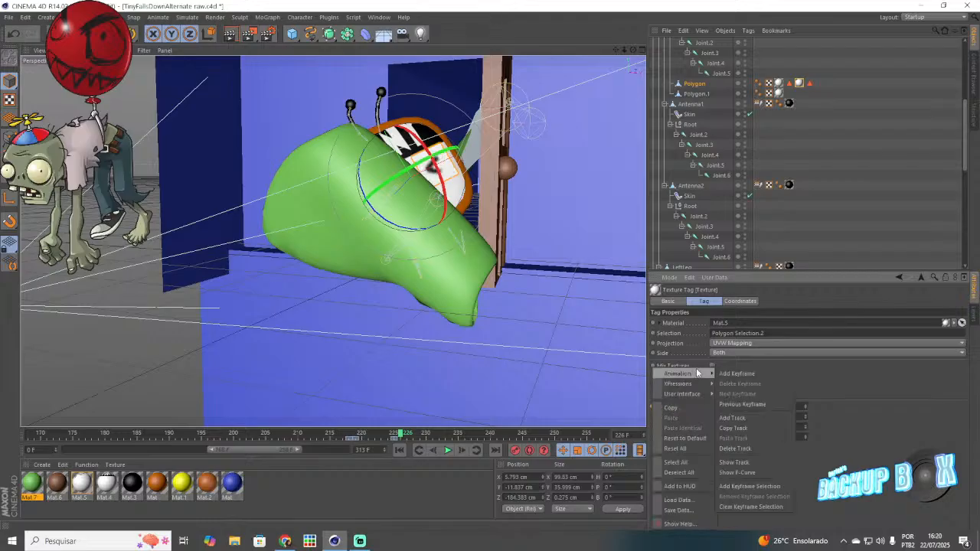
{"action": "left_click", "coordinate": [727, 374]}
Step: Check the new eye expression up to frame 247, clear the selection and save the project
{"action": "left_click_drag", "start_coordinate": [404, 436], "coordinate": [538, 443]}
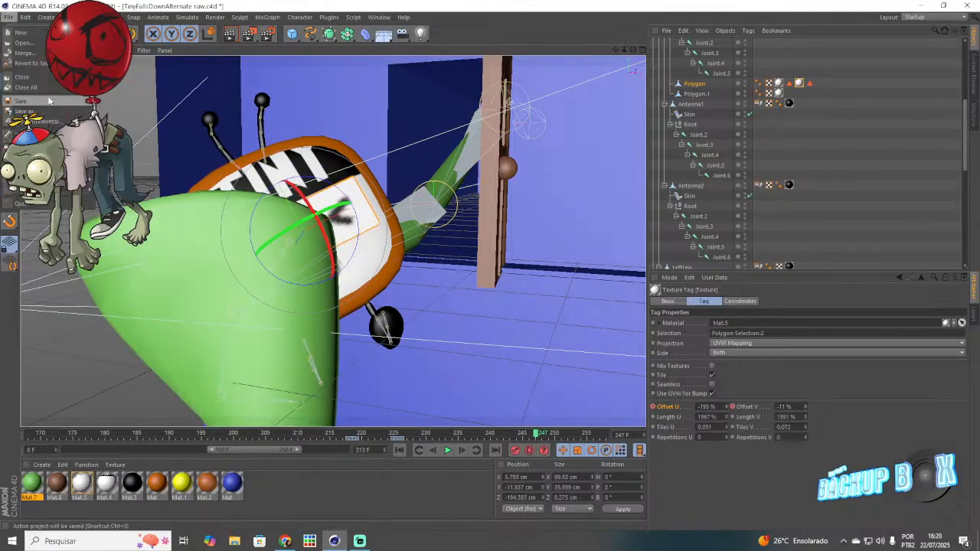
{"action": "left_click", "coordinate": [123, 110]}
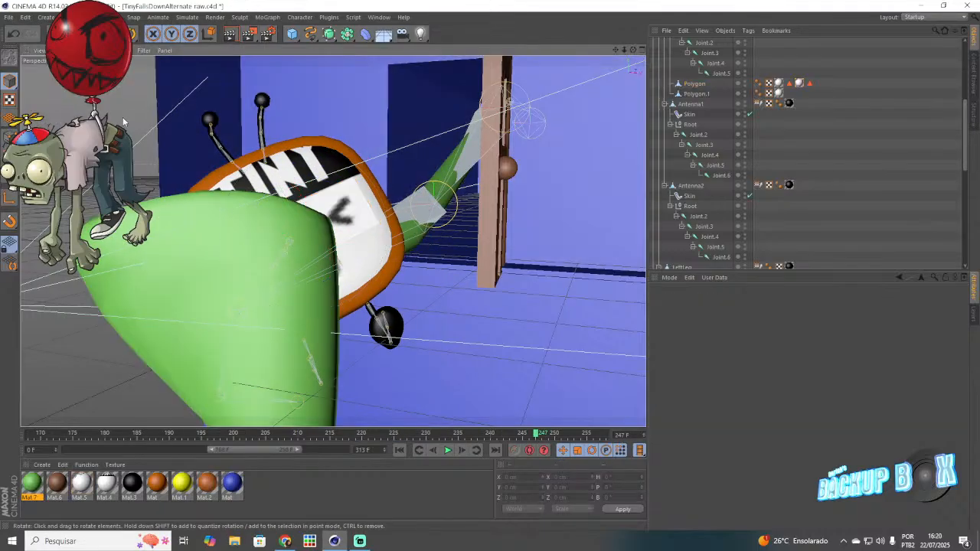
{"action": "left_click", "coordinate": [9, 17]}
{"action": "left_click", "coordinate": [17, 99]}
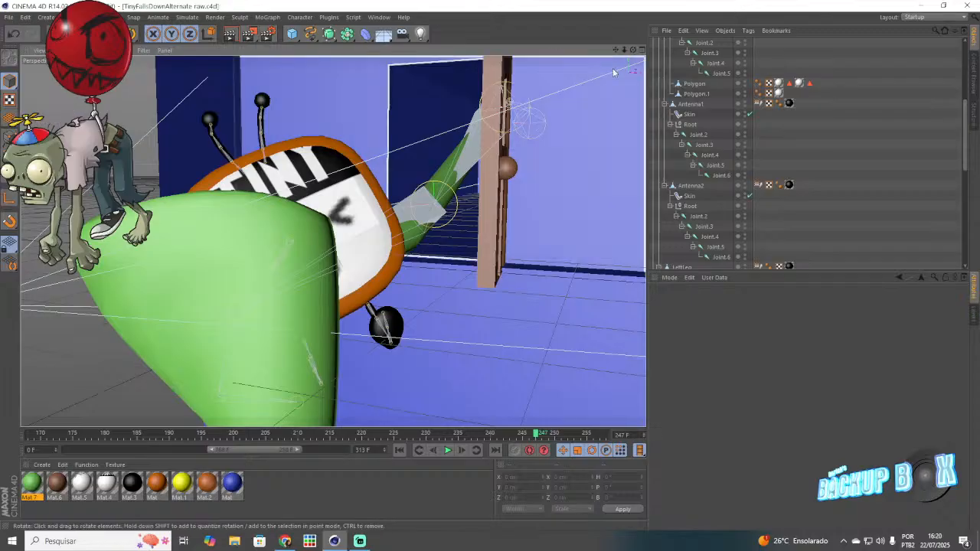
Step: Play back the grab animation from about frame 183 to frame 249
{"action": "left_click_drag", "start_coordinate": [633, 50], "coordinate": [724, 148]}
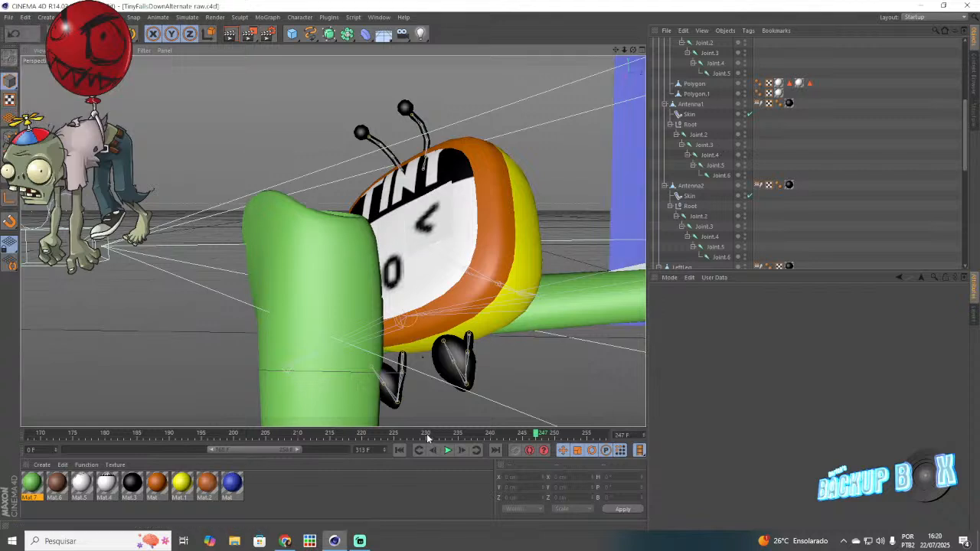
{"action": "left_click", "coordinate": [125, 434]}
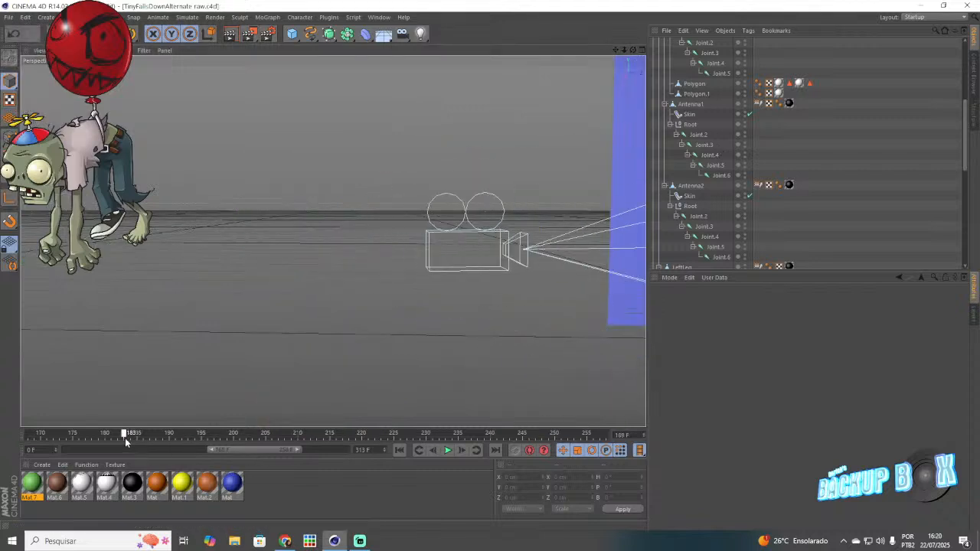
{"action": "left_click", "coordinate": [447, 454]}
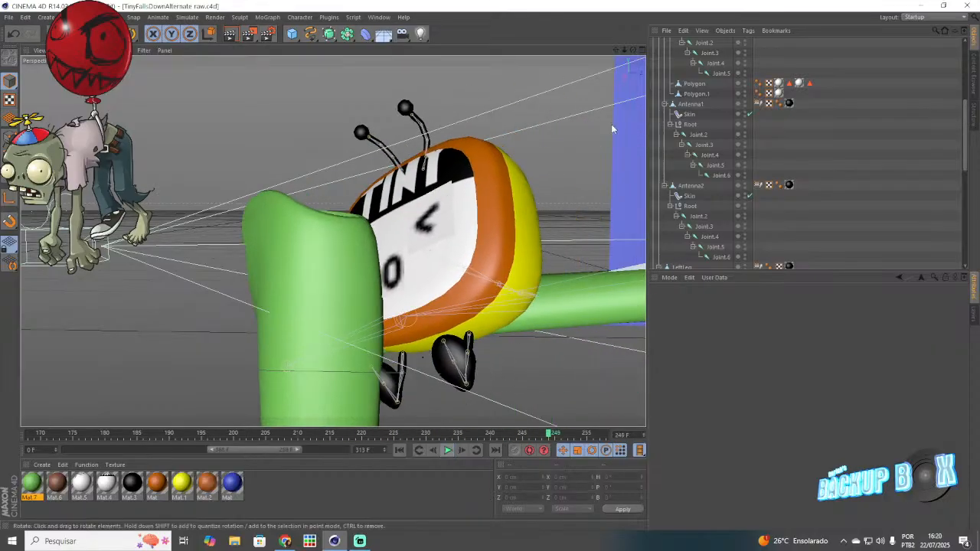
Step: Rotate Joint.4 of the green arm to a heading of about -4.3° at frame 249 and keyframe it
{"action": "left_click_drag", "start_coordinate": [633, 51], "coordinate": [615, 51]}
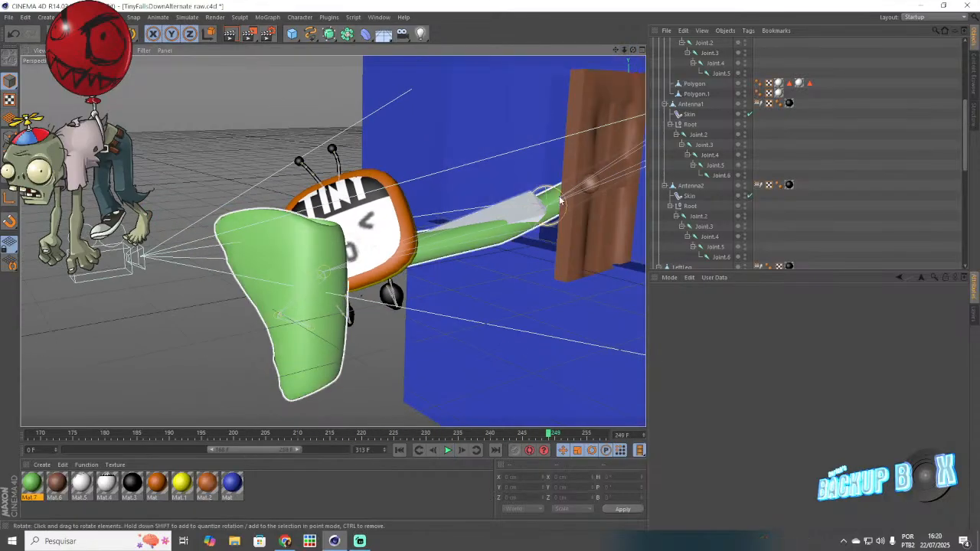
{"action": "scroll", "coordinate": [705, 153], "scroll_direction": "up", "scroll_amount": 6}
{"action": "left_click", "coordinate": [696, 108]}
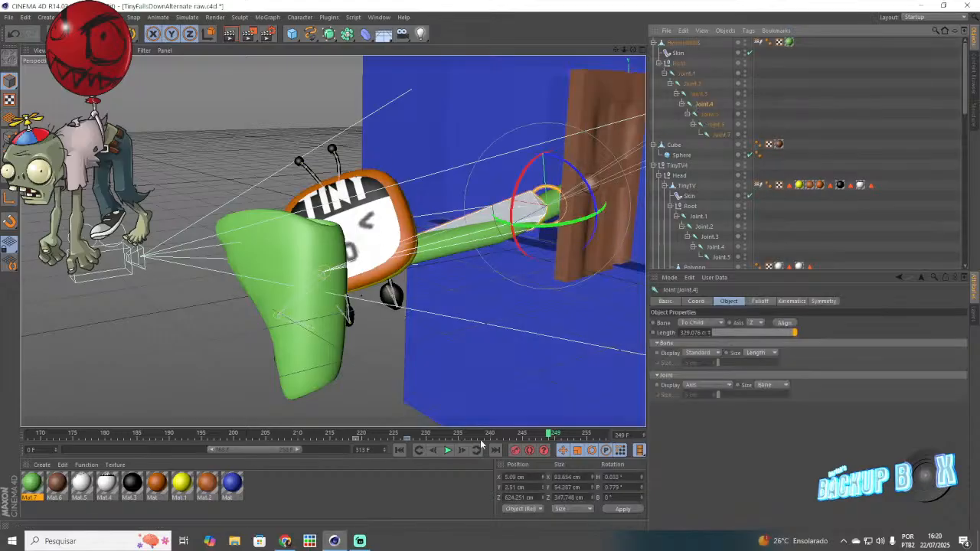
{"action": "mouse_move", "coordinate": [536, 225]}
{"action": "left_mouse_down"}
{"action": "mouse_move", "coordinate": [556, 228]}
{"action": "mouse_move", "coordinate": [549, 222]}
{"action": "left_mouse_up"}
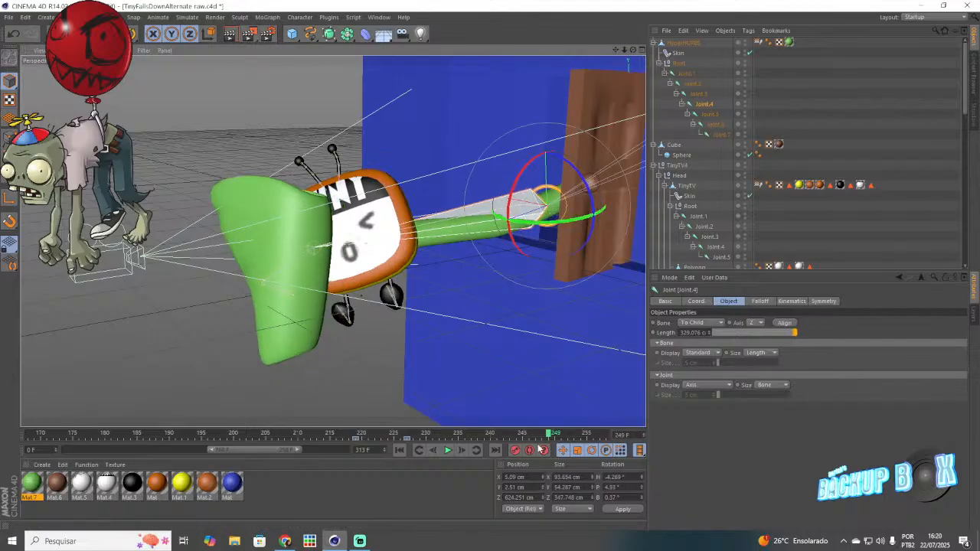
Step: Move TinyTV4 slightly upward to about Y 61 cm at frame 240 and keyframe the new position
{"action": "left_click", "coordinate": [666, 166]}
{"action": "key", "text": "e"}
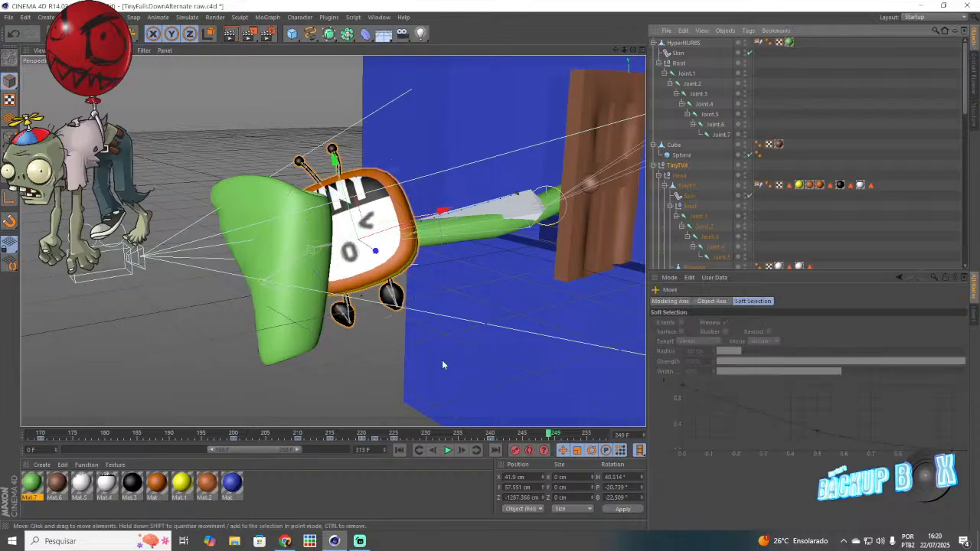
{"action": "left_click", "coordinate": [490, 435]}
{"action": "left_click_drag", "start_coordinate": [470, 438], "coordinate": [491, 448]}
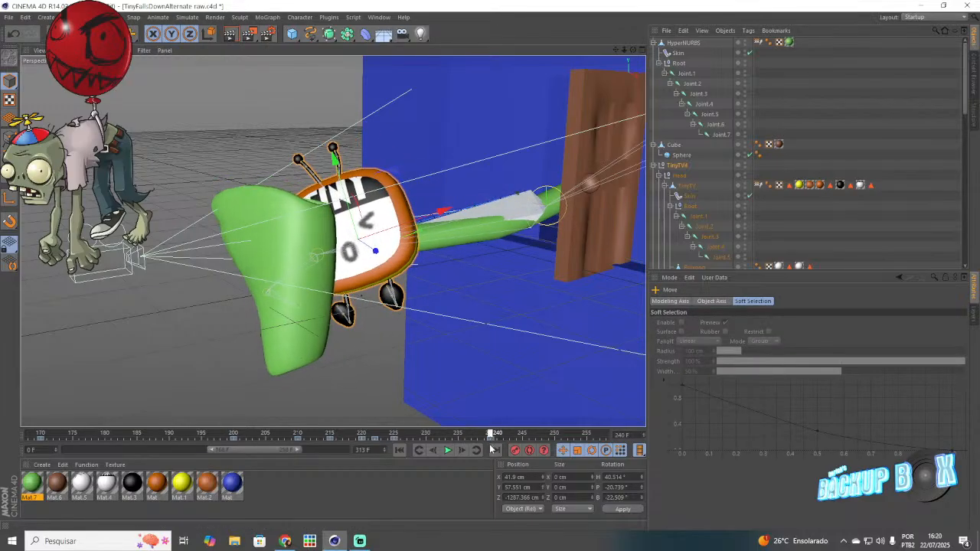
{"action": "left_click_drag", "start_coordinate": [334, 159], "coordinate": [333, 155]}
{"action": "left_click", "coordinate": [516, 449]}
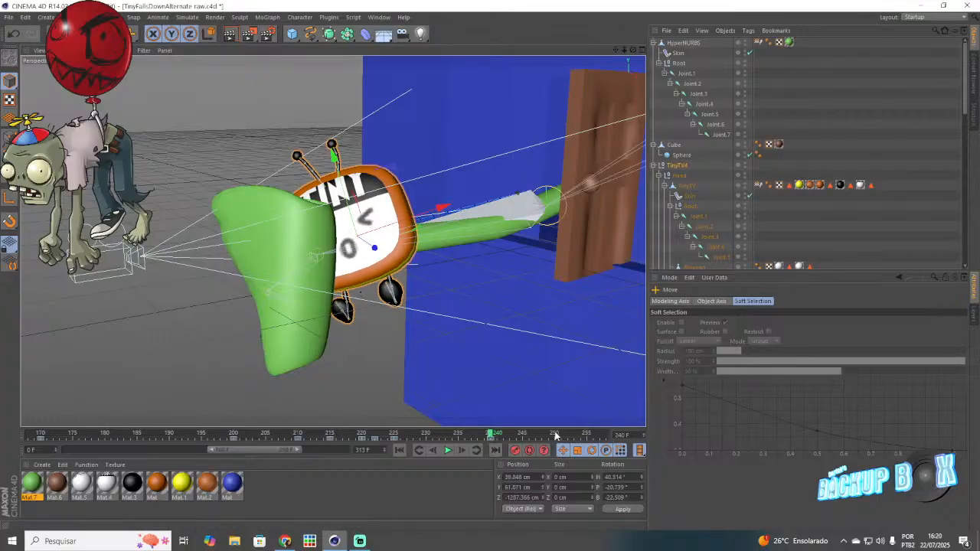
Step: Raise TinyTV4 to about Y 66.6 cm and bank it to about -25.1° at frame 250, keyframe it and play back the result
{"action": "left_click", "coordinate": [555, 436]}
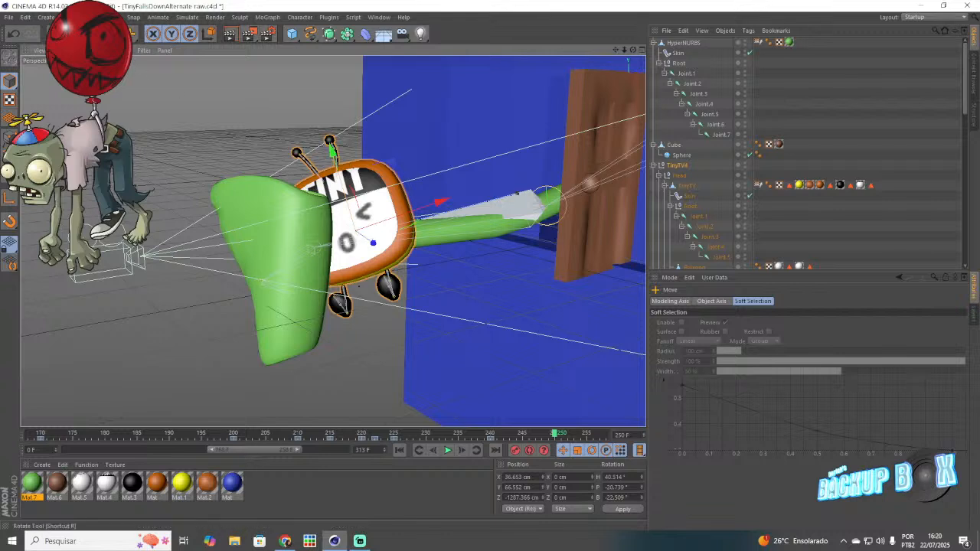
{"action": "key", "text": "r"}
{"action": "left_click_drag", "start_coordinate": [392, 196], "coordinate": [388, 203]}
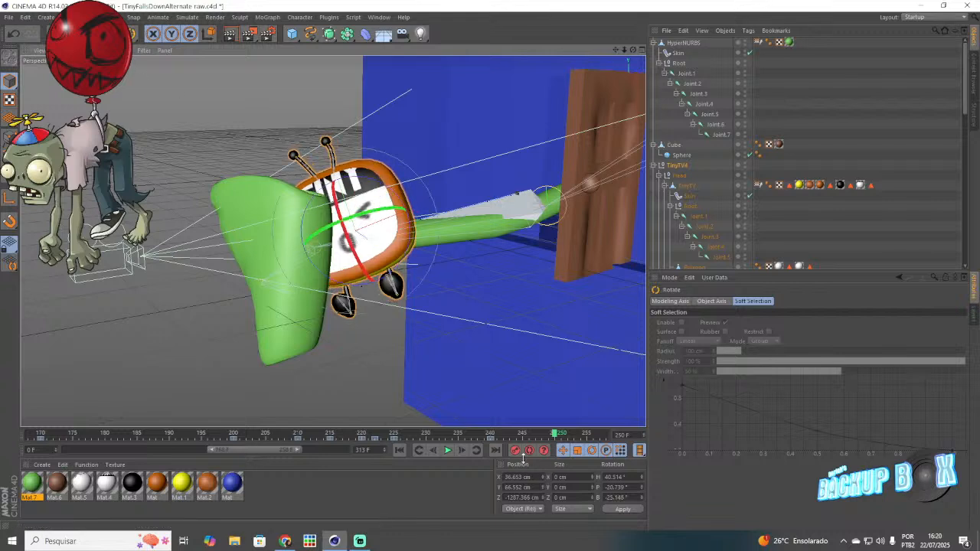
{"action": "left_click", "coordinate": [448, 450]}
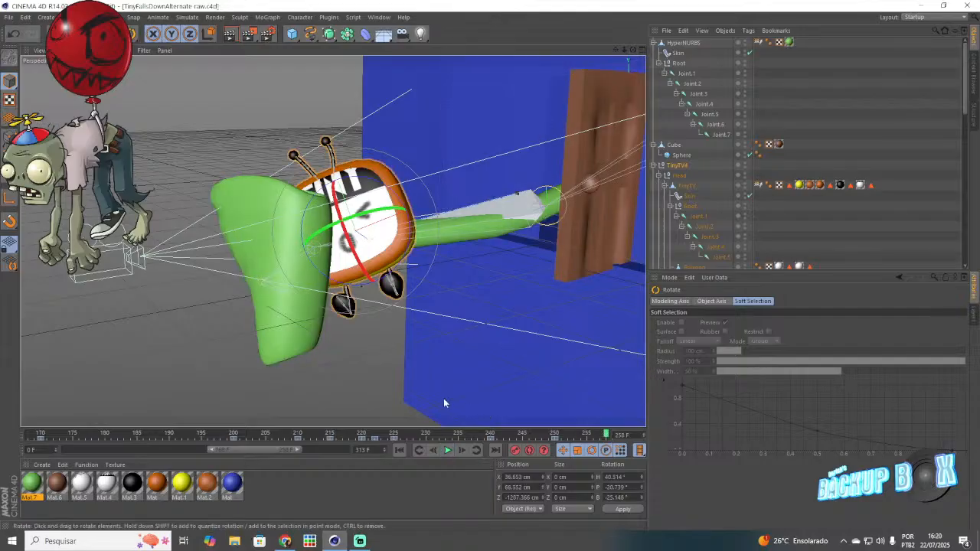
{"action": "left_click", "coordinate": [373, 388]}
Step: Move Joint.1 of TinyTV4's LeftLeg up toward the body, to about Y 35.6 cm, at frame 230
{"action": "left_click", "coordinate": [426, 434]}
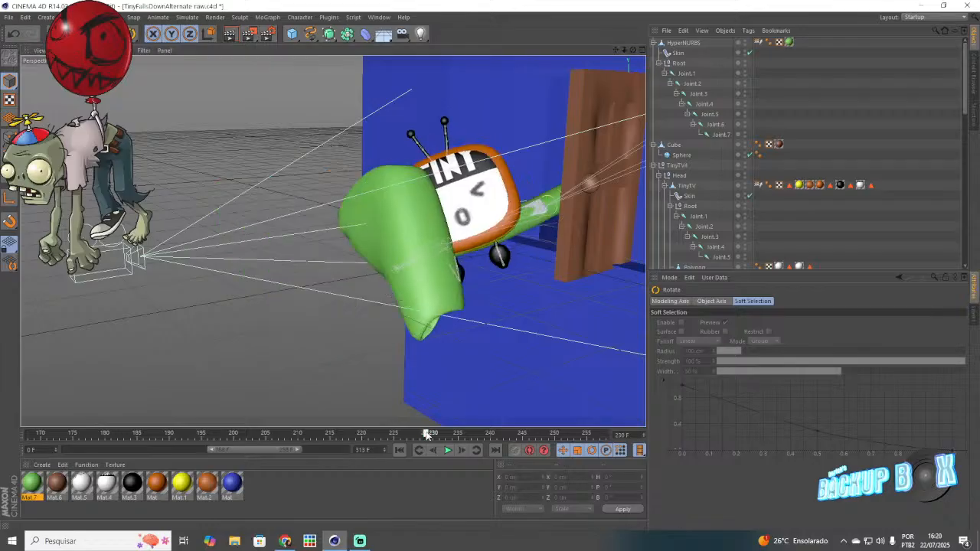
{"action": "left_click_drag", "start_coordinate": [633, 50], "coordinate": [499, 36]}
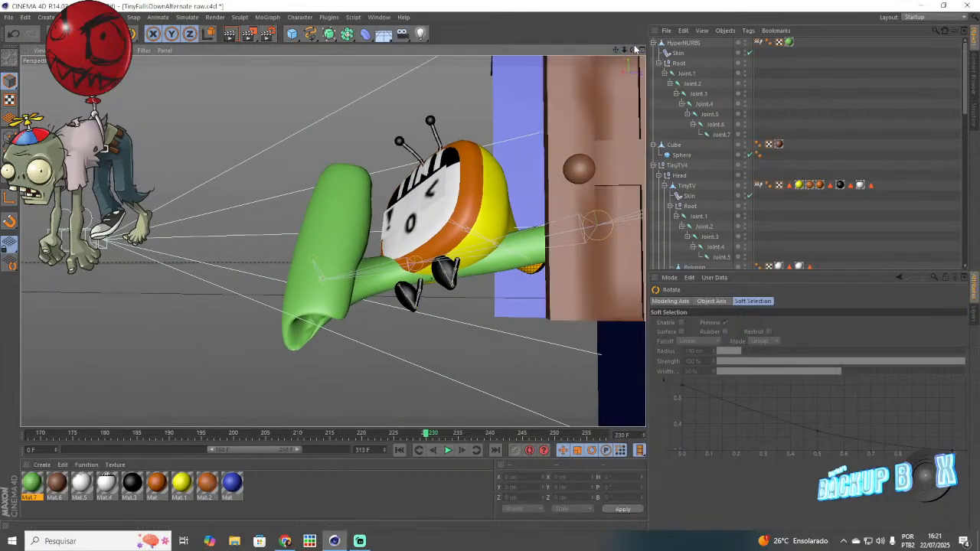
{"action": "left_click_drag", "start_coordinate": [633, 51], "coordinate": [636, 53]}
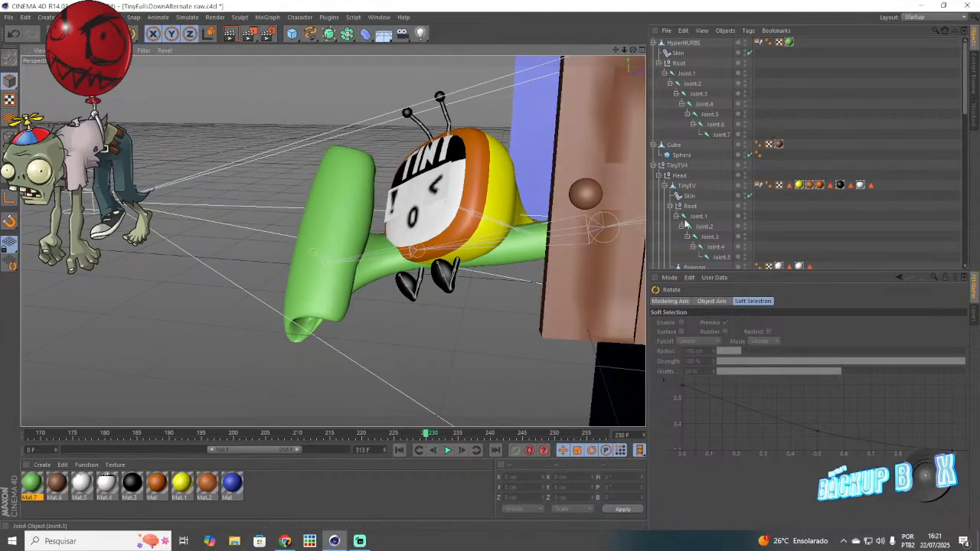
{"action": "scroll", "coordinate": [686, 223], "scroll_direction": "down", "scroll_amount": 2}
{"action": "scroll", "coordinate": [685, 227], "scroll_direction": "down", "scroll_amount": 8}
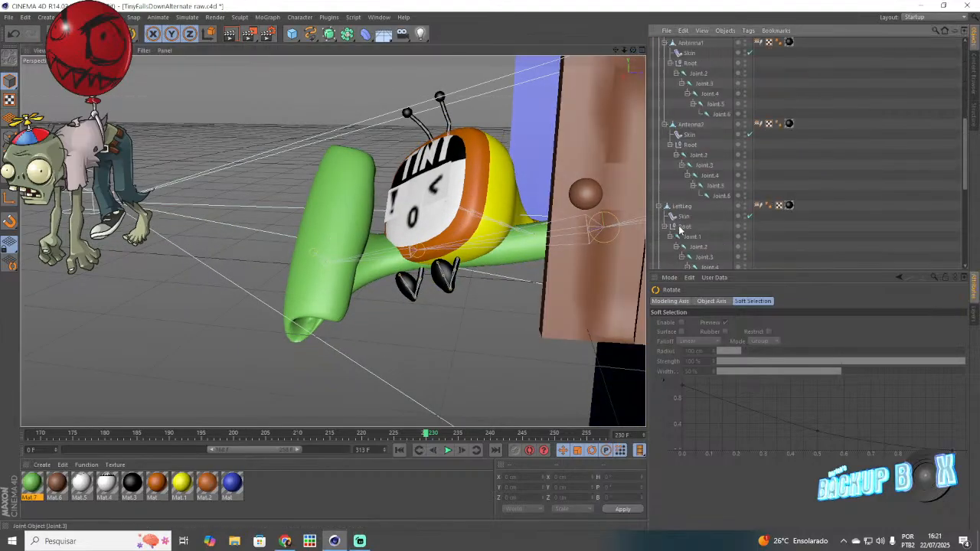
{"action": "left_click", "coordinate": [680, 176]}
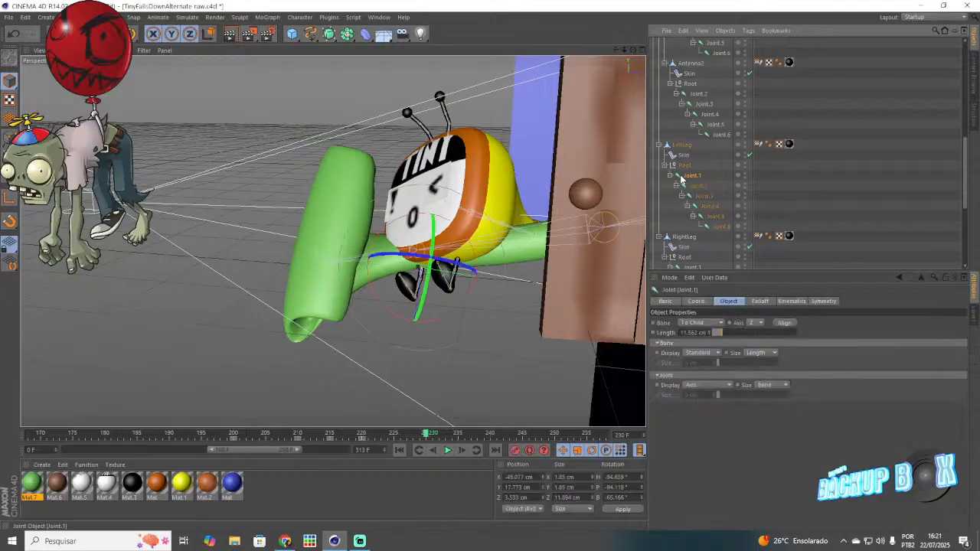
{"action": "left_click", "coordinate": [364, 435]}
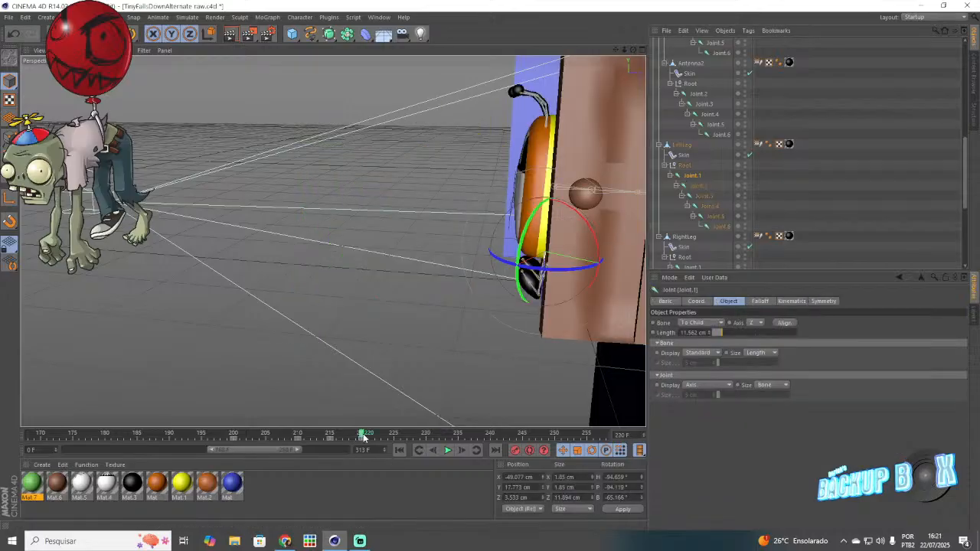
{"action": "left_click", "coordinate": [425, 434]}
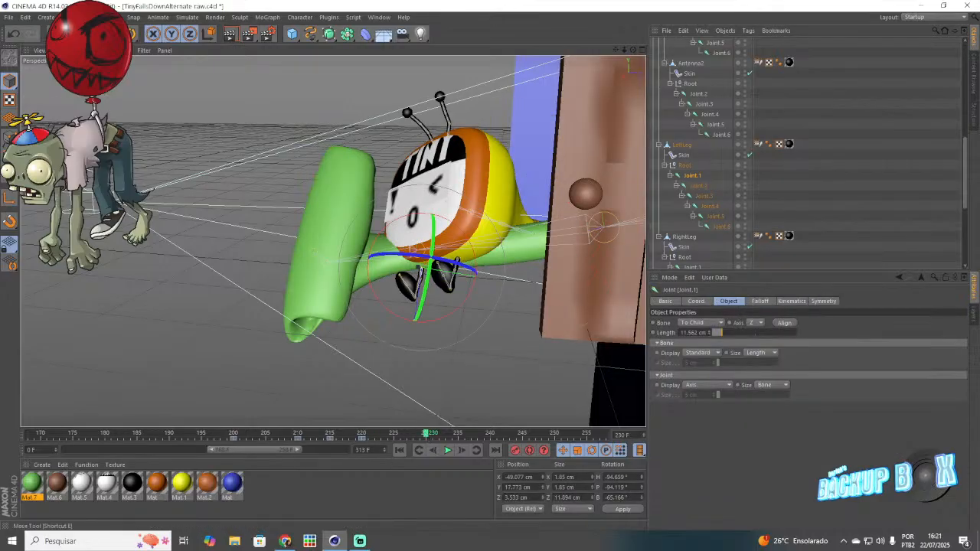
{"action": "key", "text": "e"}
{"action": "left_click_drag", "start_coordinate": [413, 360], "coordinate": [414, 345]}
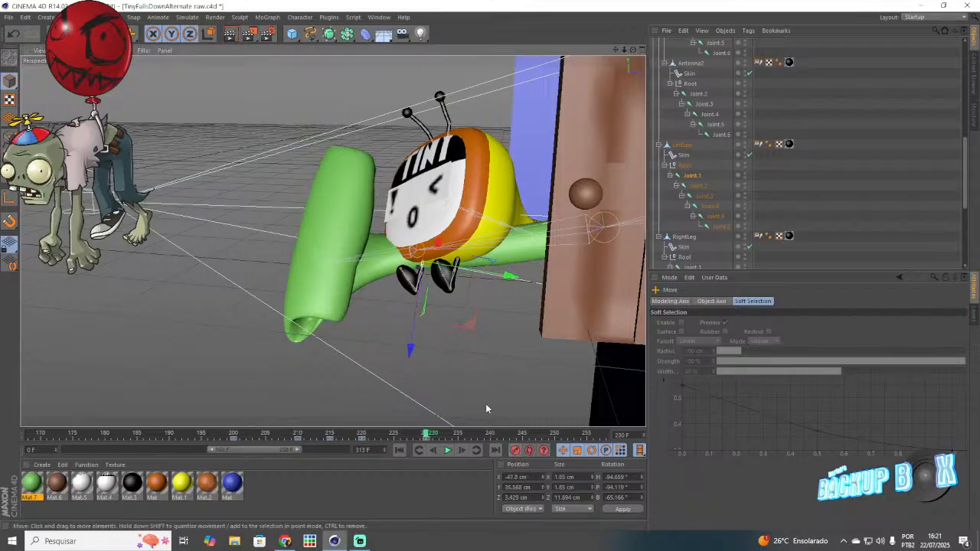
Step: Move Joint.1 of the RightLeg up to about Y 34.1 cm and Z 6.1 cm at frame 230 and keyframe it
{"action": "left_click", "coordinate": [692, 266]}
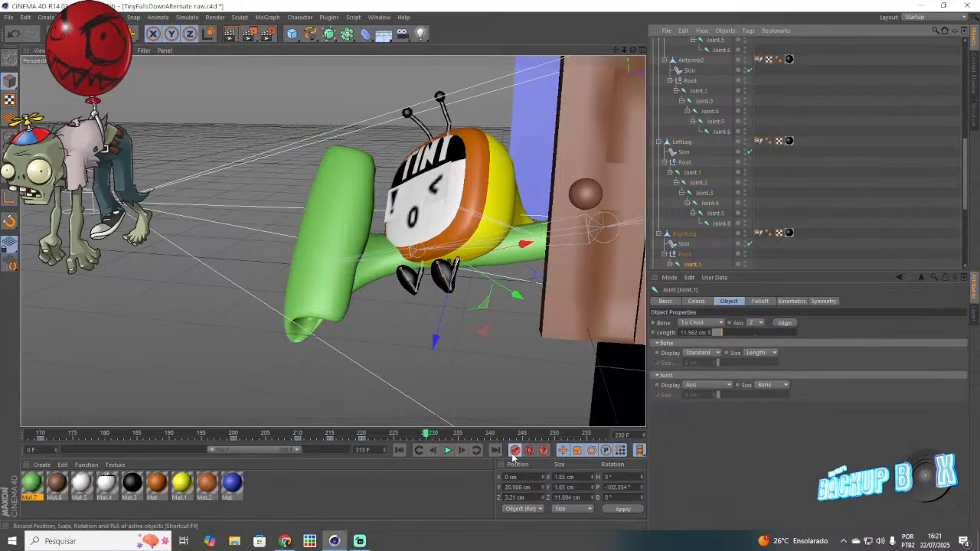
{"action": "left_click_drag", "start_coordinate": [510, 235], "coordinate": [570, 272], "text": "alt"}
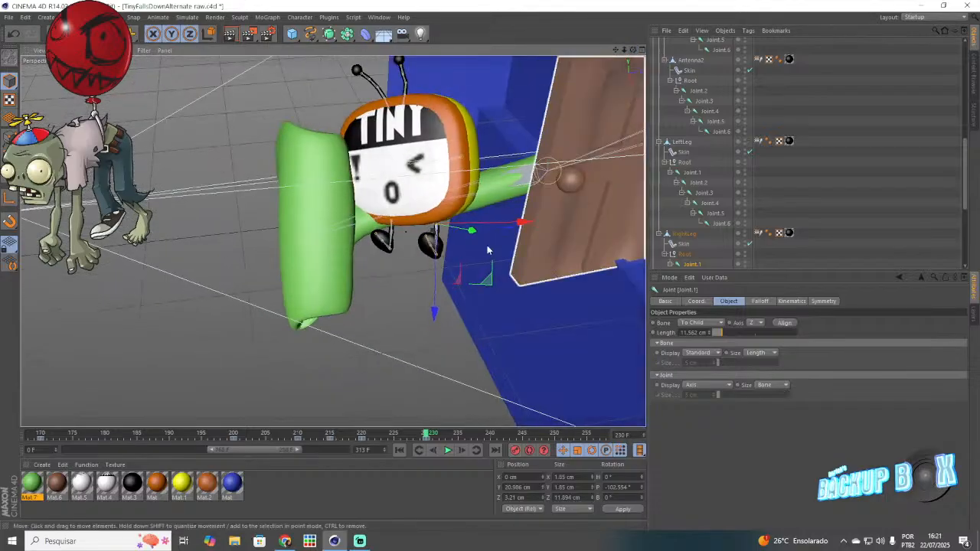
{"action": "left_click_drag", "start_coordinate": [436, 311], "coordinate": [437, 305]}
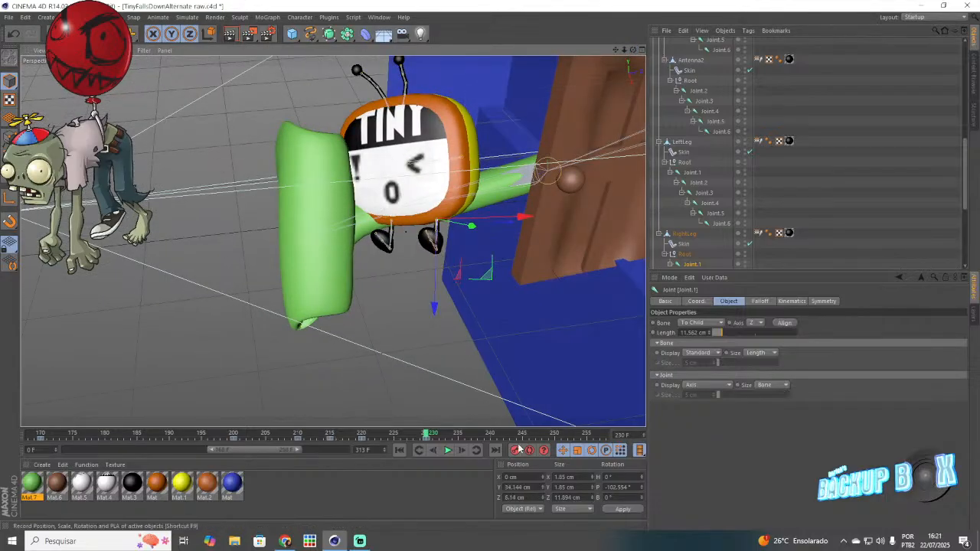
Step: Swing Joint.1 of the LeftLeg to a pitch of about -138° at frame 235 and about -56° at frame 240, keyframing both poses
{"action": "left_click", "coordinate": [692, 173]}
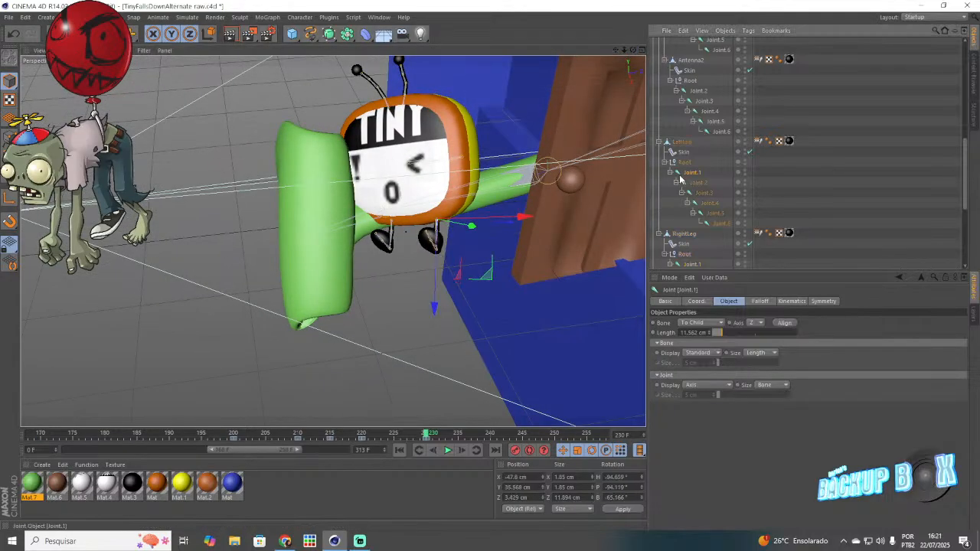
{"action": "left_click", "coordinate": [458, 436]}
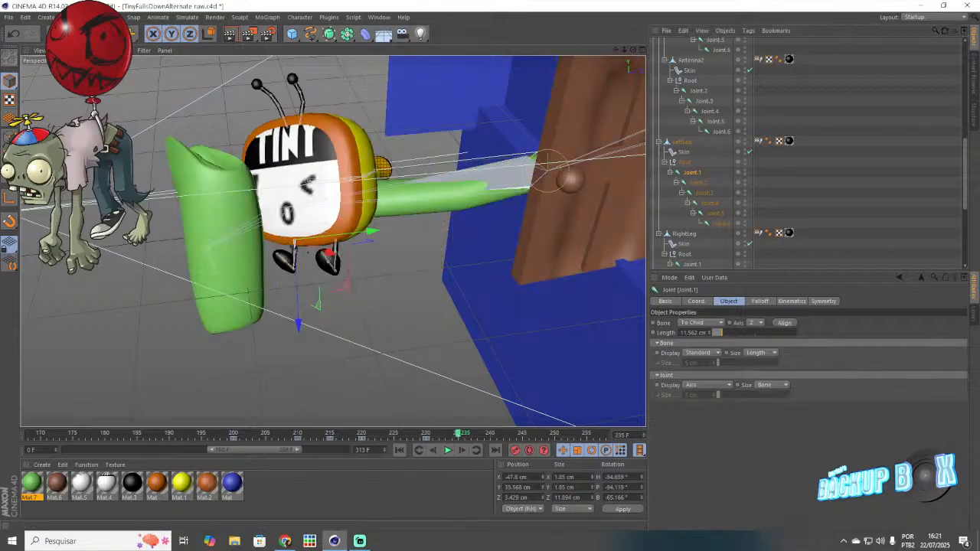
{"action": "key", "text": "r"}
{"action": "left_click_drag", "start_coordinate": [261, 286], "coordinate": [286, 268]}
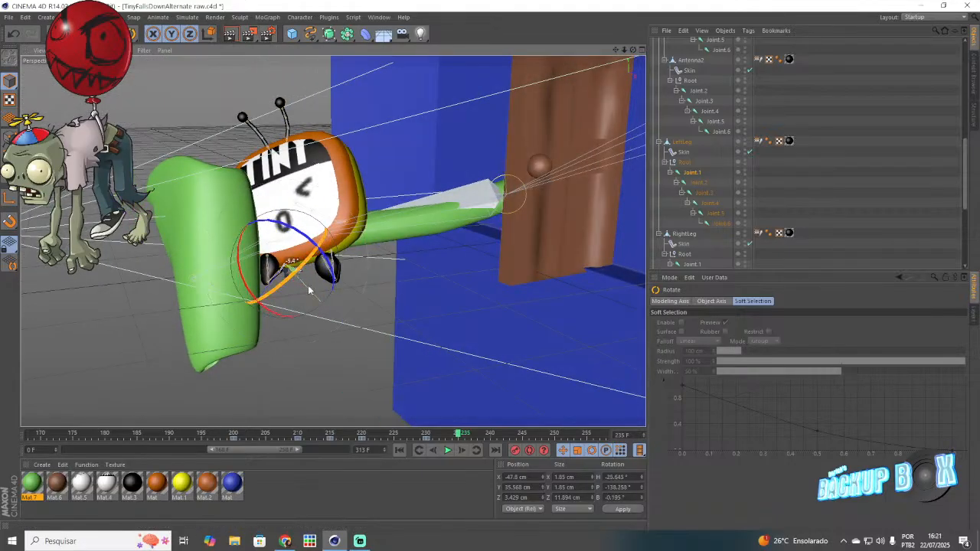
{"action": "left_click", "coordinate": [490, 434]}
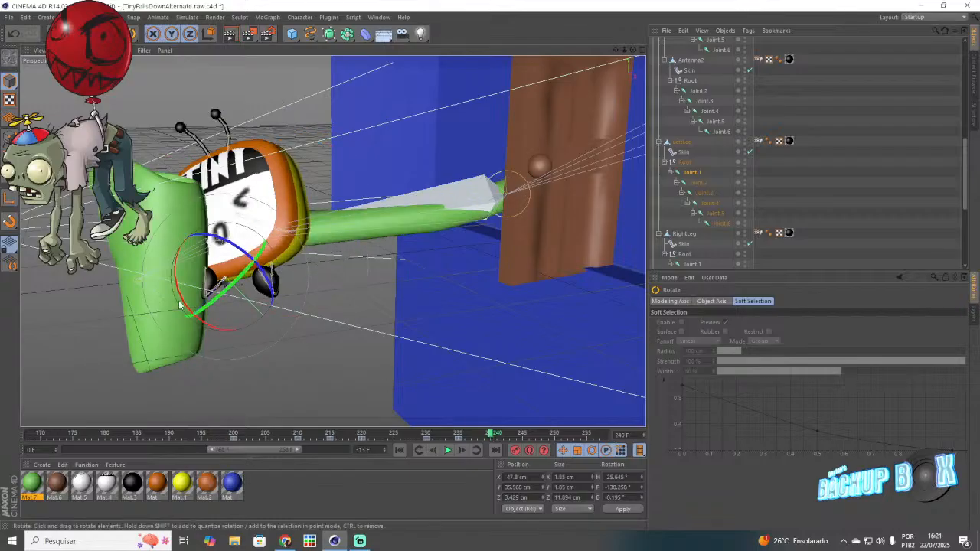
{"action": "left_click_drag", "start_coordinate": [211, 328], "coordinate": [367, 316]}
Step: Keyframe the LeftLeg's Joint.1 at a pitch of about -118° at frame 245 and about -46° at frame 250
{"action": "left_click", "coordinate": [521, 435]}
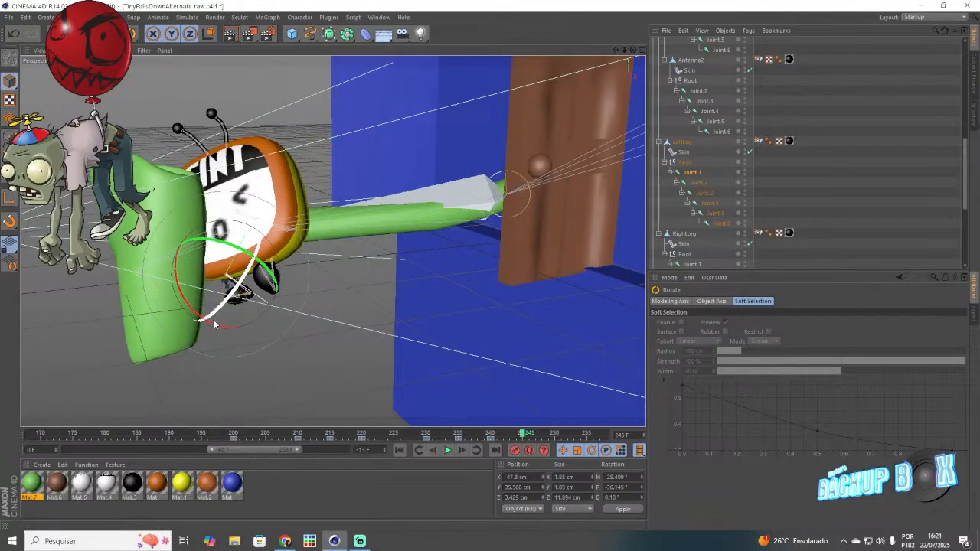
{"action": "left_click_drag", "start_coordinate": [218, 324], "coordinate": [126, 287]}
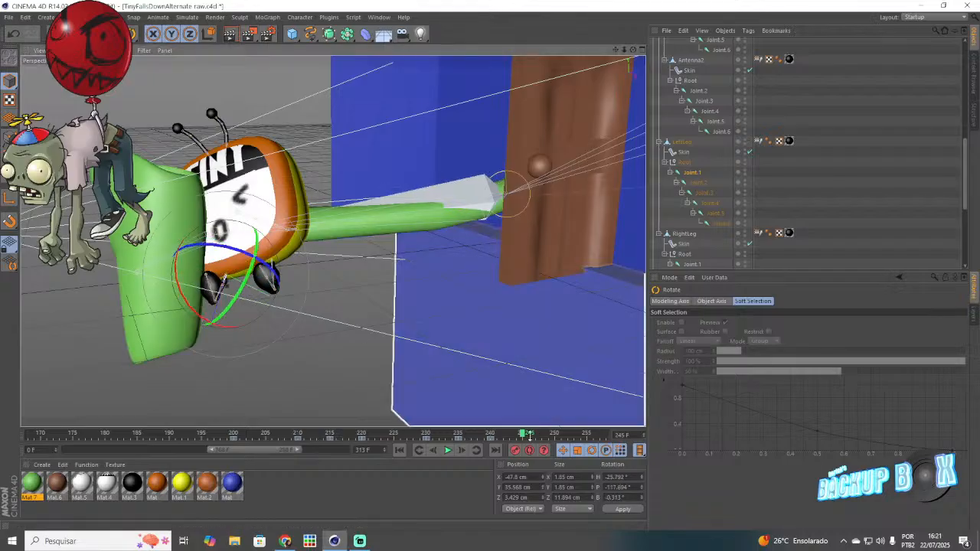
{"action": "left_click", "coordinate": [553, 436]}
{"action": "left_click_drag", "start_coordinate": [185, 303], "coordinate": [254, 386]}
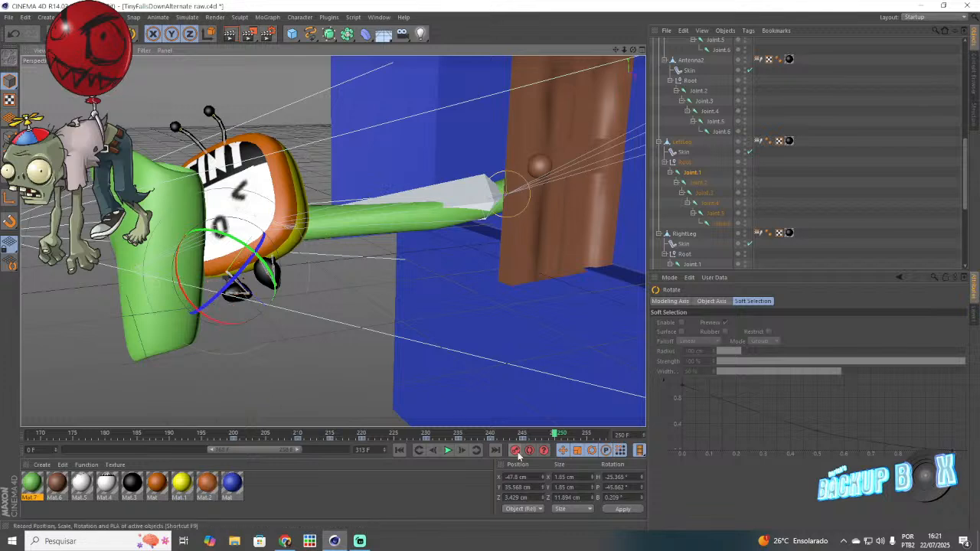
Step: Keyframe the LeftLeg's Joint.1 at a pitch of about -103° at frame 260 and about -75° at frame 275, and play back the leg swing
{"action": "left_click_drag", "start_coordinate": [261, 451], "coordinate": [296, 461]}
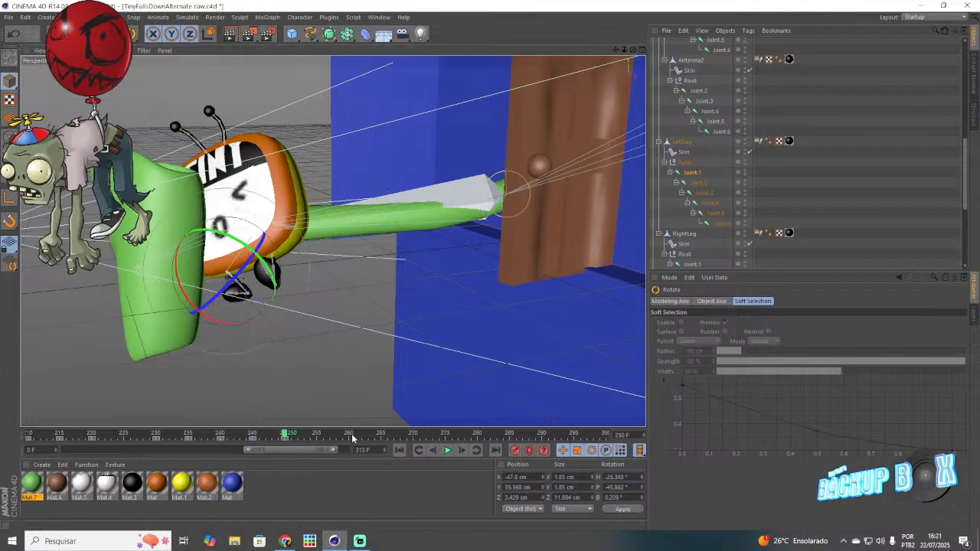
{"action": "left_click_drag", "start_coordinate": [218, 314], "coordinate": [149, 287]}
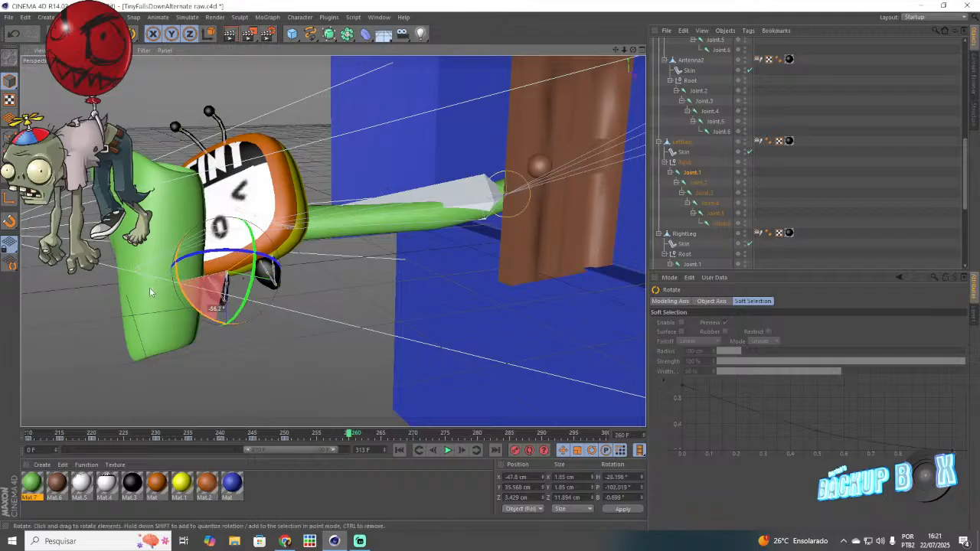
{"action": "left_click", "coordinate": [414, 435]}
{"action": "left_click", "coordinate": [446, 435]}
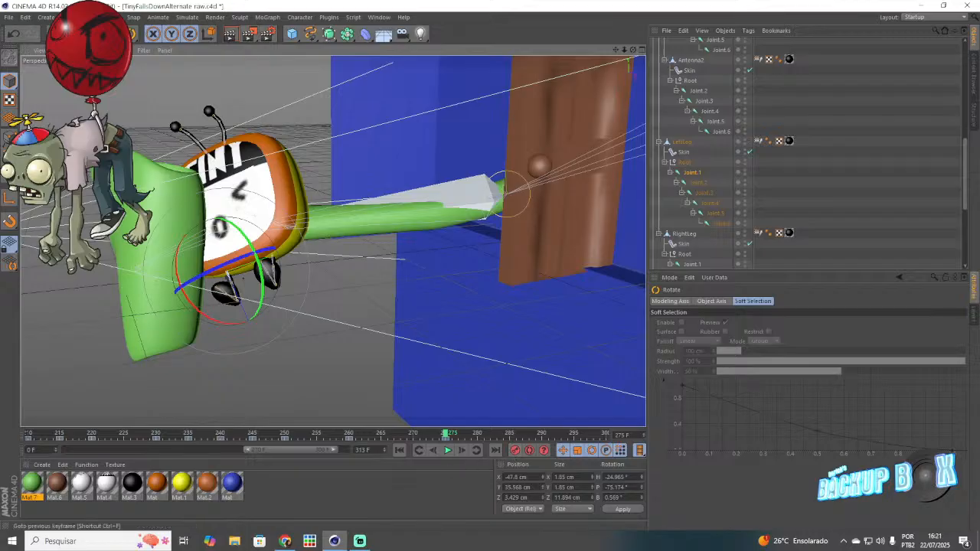
{"action": "left_click", "coordinate": [450, 450]}
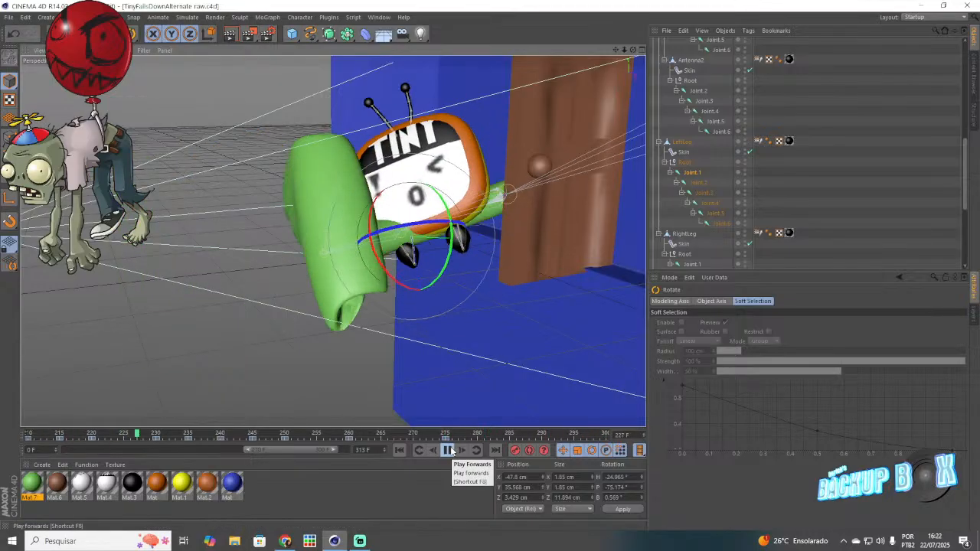
{"action": "left_click", "coordinate": [449, 450]}
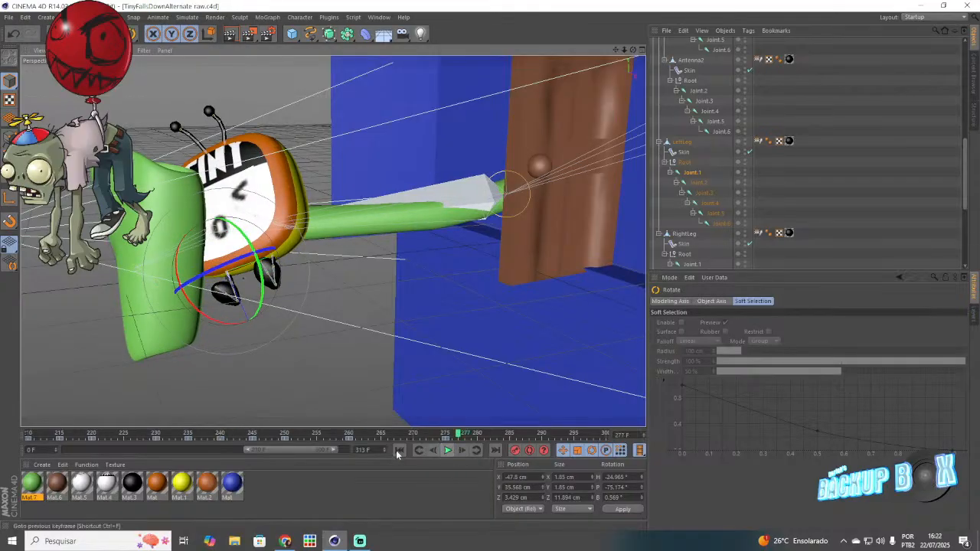
Step: Check the live chat in Streamlabs, switch to Chrome for the Tiny TV video comments, and open the YouTube video tab
{"action": "left_click", "coordinate": [286, 541]}
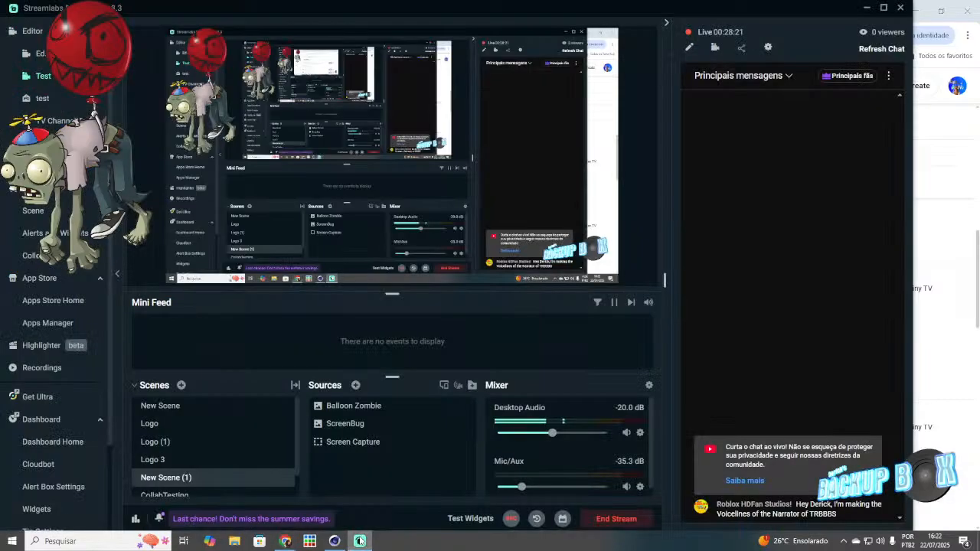
{"action": "left_click", "coordinate": [359, 541]}
{"action": "left_click", "coordinate": [286, 541]}
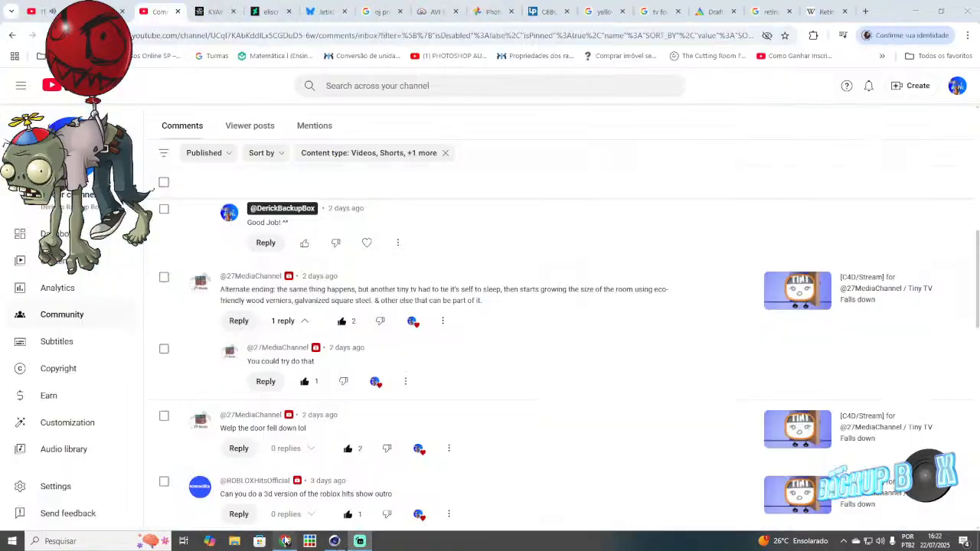
{"action": "left_click", "coordinate": [40, 6]}
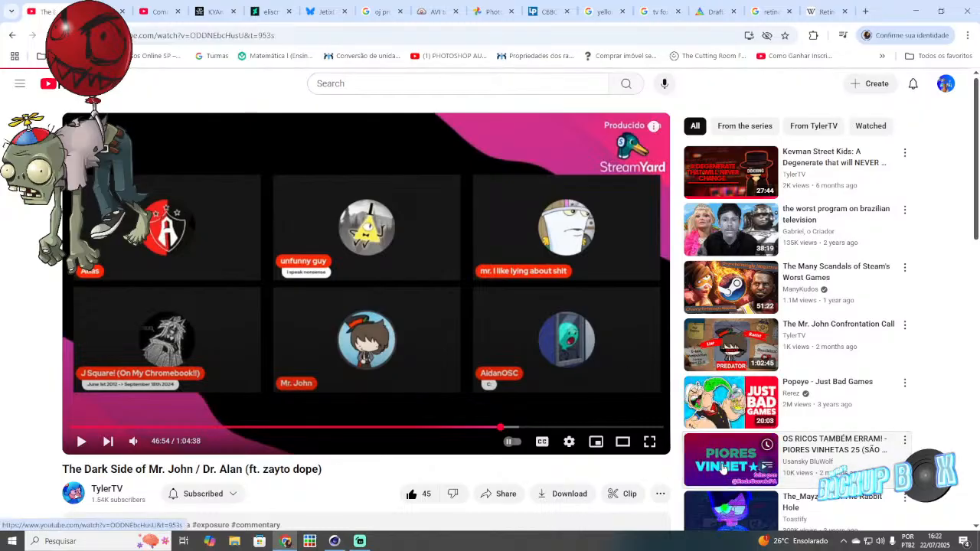
Step: Open the suggested video "OS RICOS TAMBÉM ERRAM! - PIORES VINHETAS 25 (SÃO PAULO)" and switch back to Cinema 4D
{"action": "left_click", "coordinate": [722, 469]}
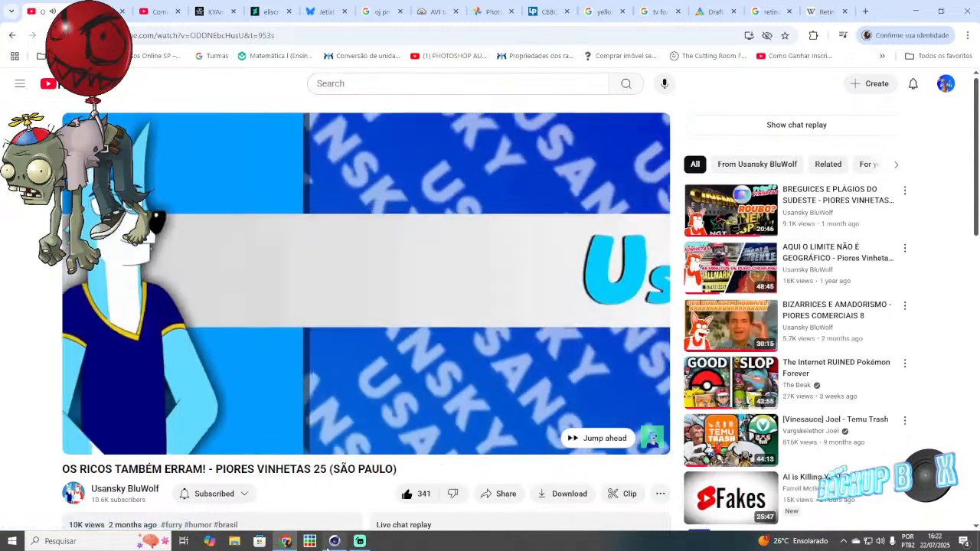
{"action": "left_click", "coordinate": [334, 541]}
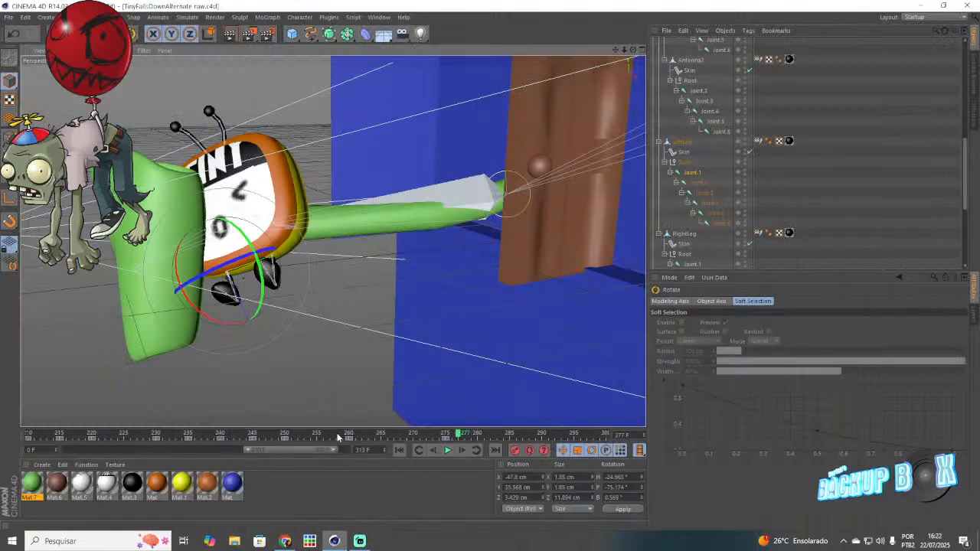
Step: Rotate the LeftLeg's Joint.4 to a pitch of about -110° at frame 240 and keyframe the pose
{"action": "left_click", "coordinate": [188, 432]}
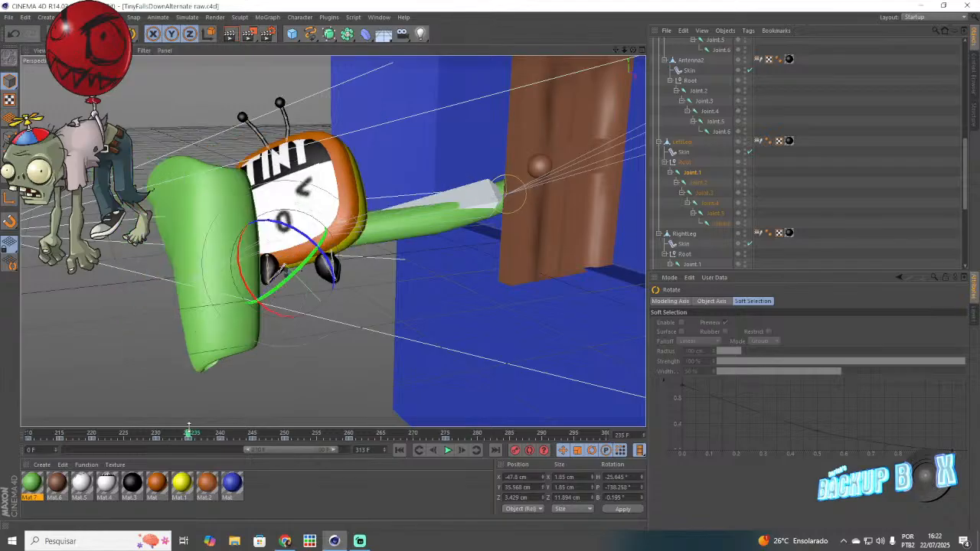
{"action": "left_click", "coordinate": [705, 213]}
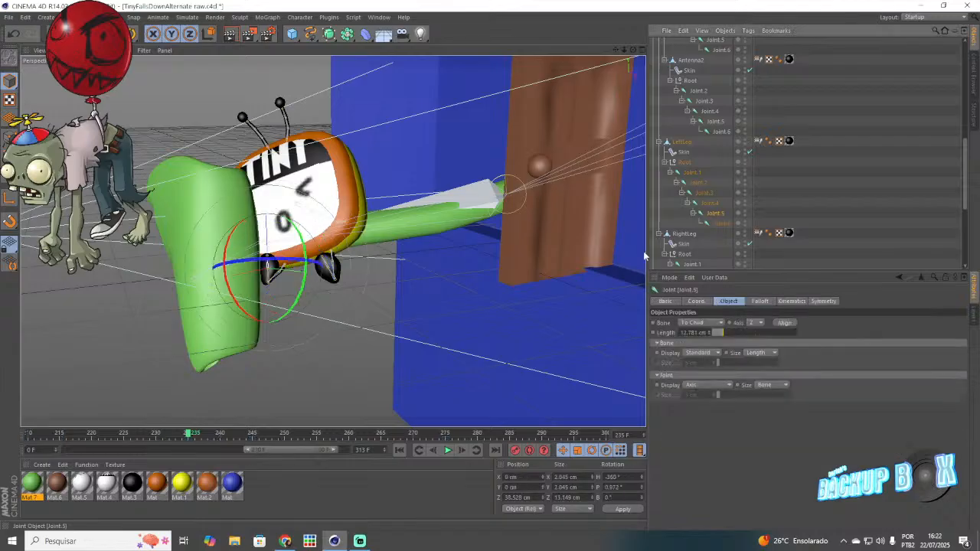
{"action": "left_click", "coordinate": [158, 433]}
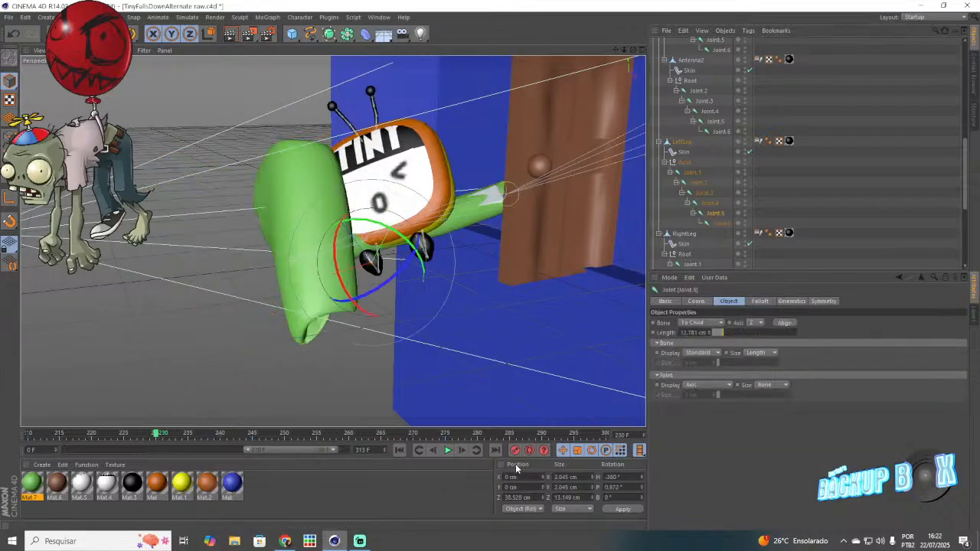
{"action": "left_click", "coordinate": [709, 203]}
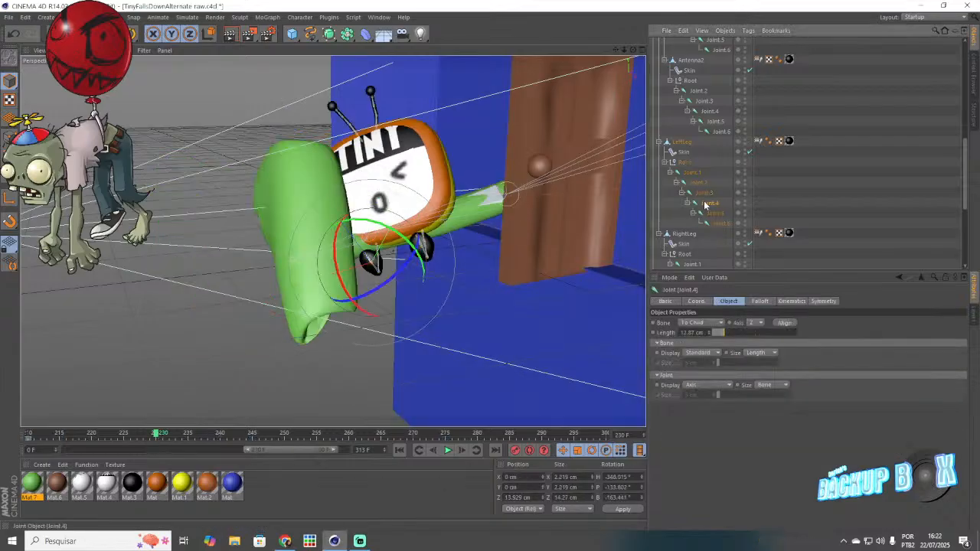
{"action": "left_click", "coordinate": [219, 434]}
{"action": "left_click_drag", "start_coordinate": [230, 341], "coordinate": [250, 363]}
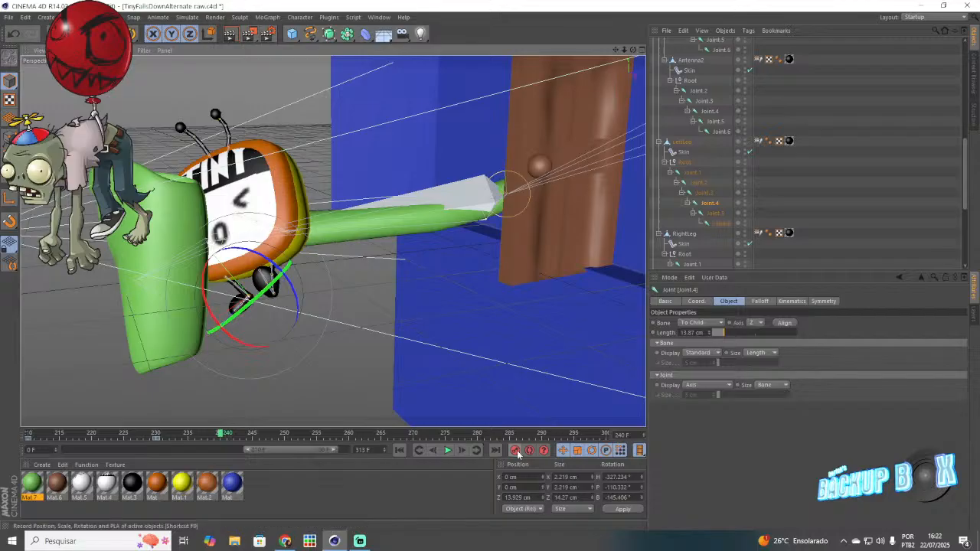
Step: Rotate the RightLeg's Joint.4 to a pitch of about -87° at frame 240, keyframe it, and save the project
{"action": "left_click", "coordinate": [711, 112]}
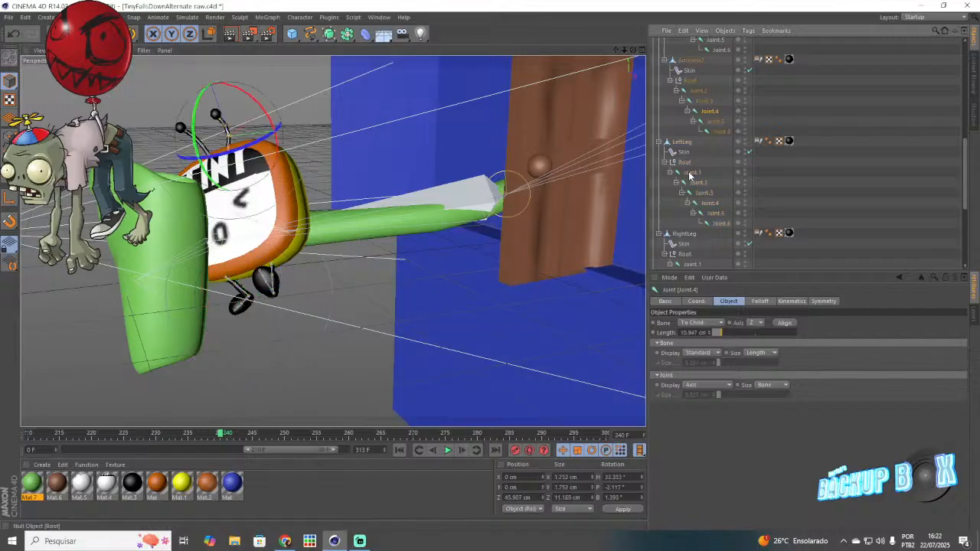
{"action": "scroll", "coordinate": [690, 175], "scroll_direction": "down", "scroll_amount": 4}
{"action": "left_click", "coordinate": [703, 162]}
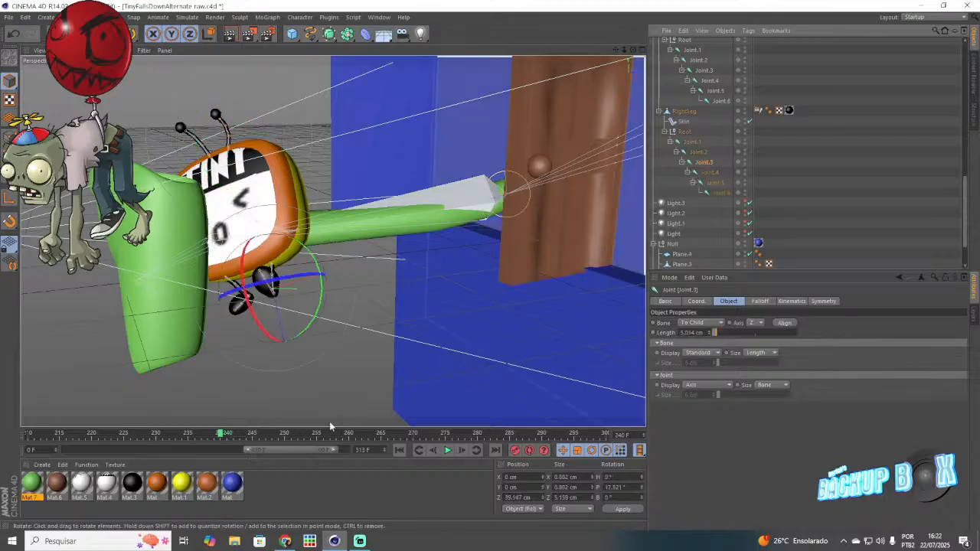
{"action": "left_click", "coordinate": [711, 173]}
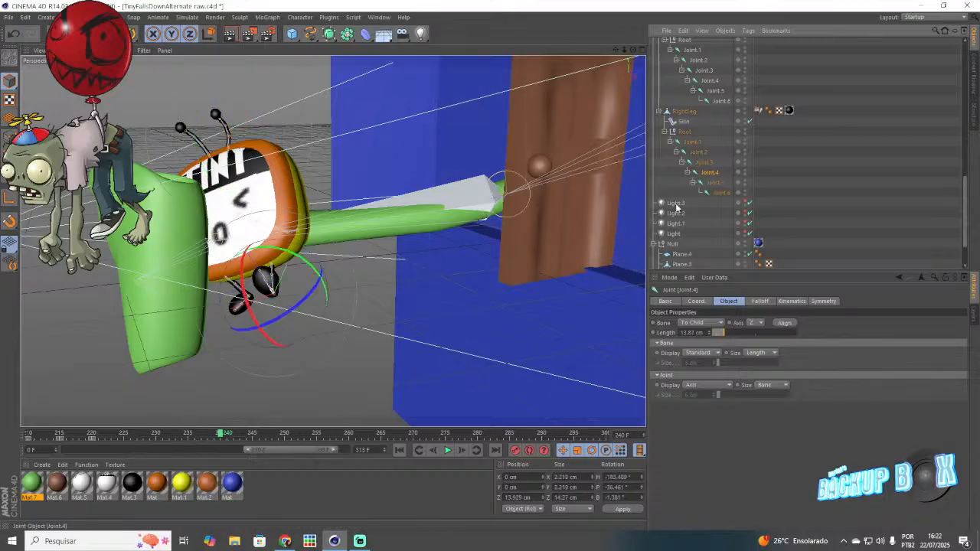
{"action": "left_click", "coordinate": [157, 436]}
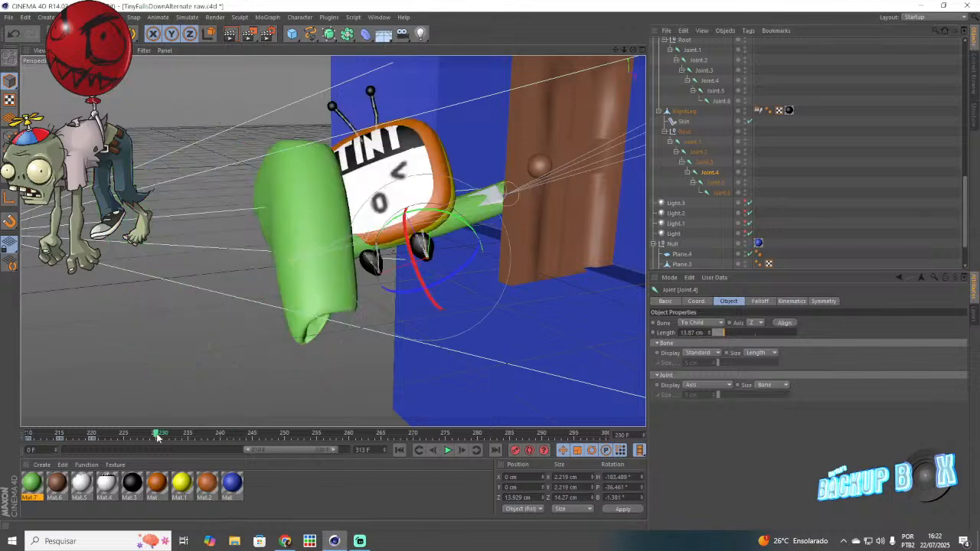
{"action": "left_click", "coordinate": [220, 434]}
{"action": "left_click_drag", "start_coordinate": [249, 328], "coordinate": [280, 406]}
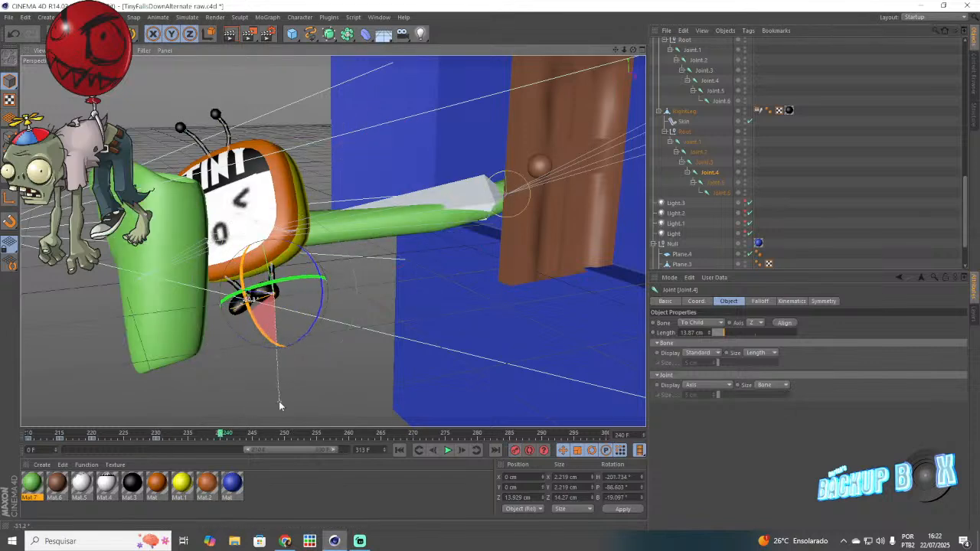
{"action": "left_click", "coordinate": [9, 17]}
{"action": "key", "text": "Escape"}
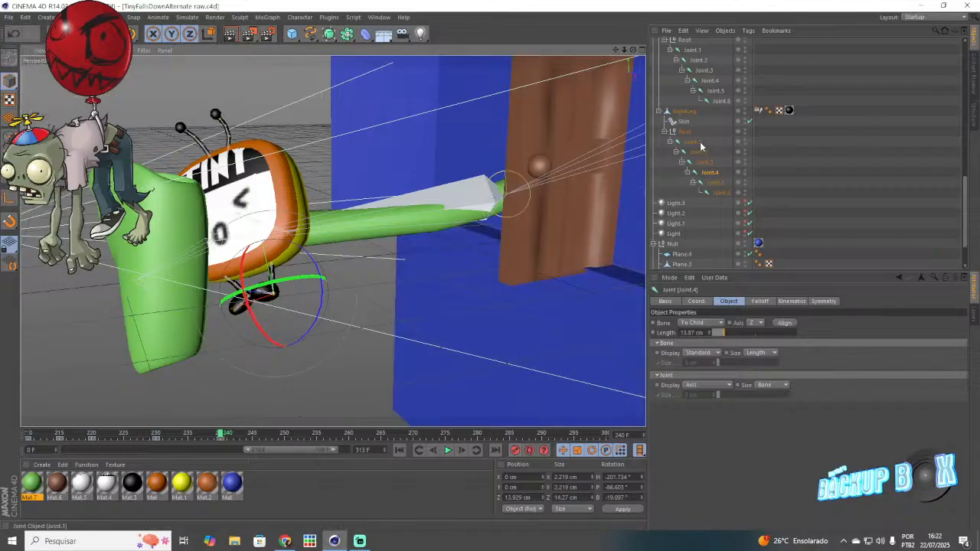
Step: Swing the RightLeg's Joint.1 to a pitch of about -117° at frame 240 and keyframe the pose
{"action": "left_click", "coordinate": [692, 142]}
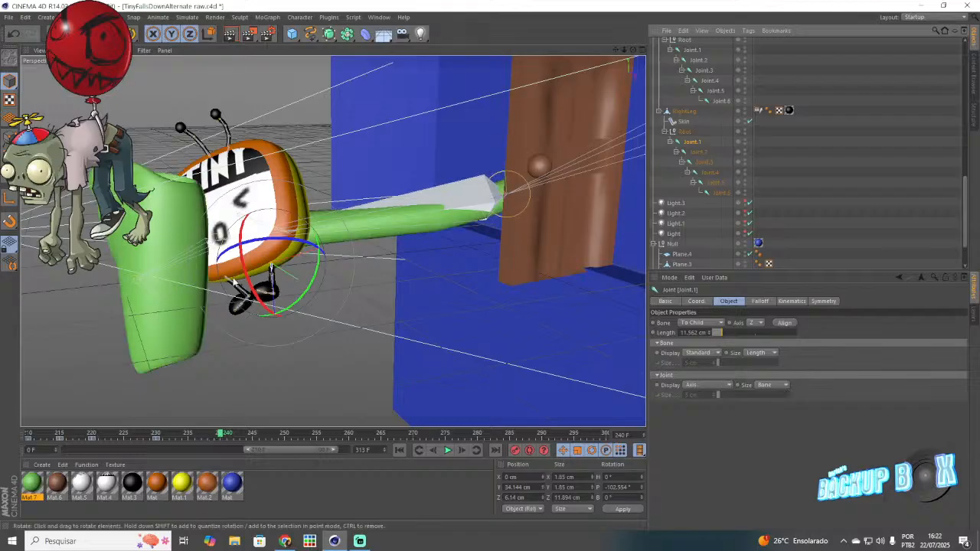
{"action": "left_click", "coordinate": [156, 436]}
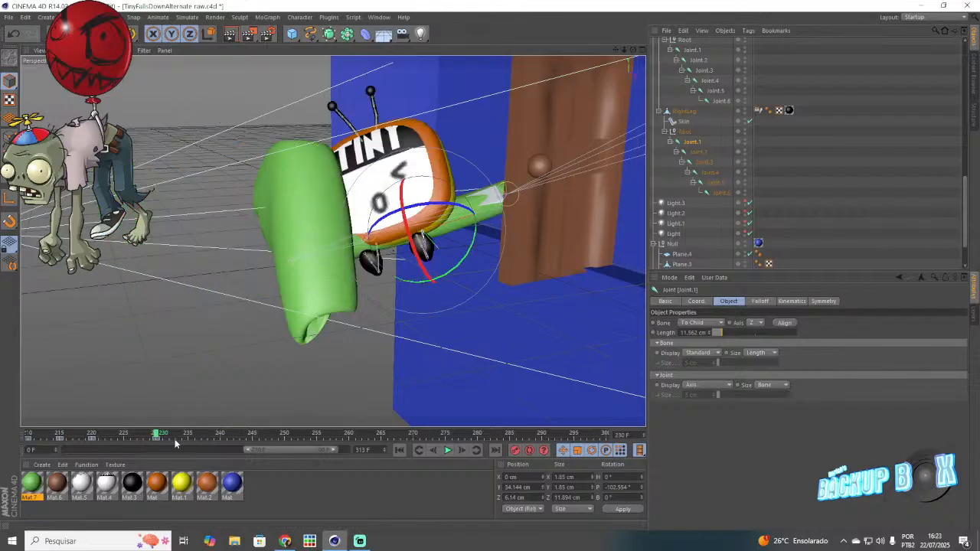
{"action": "left_click", "coordinate": [189, 434]}
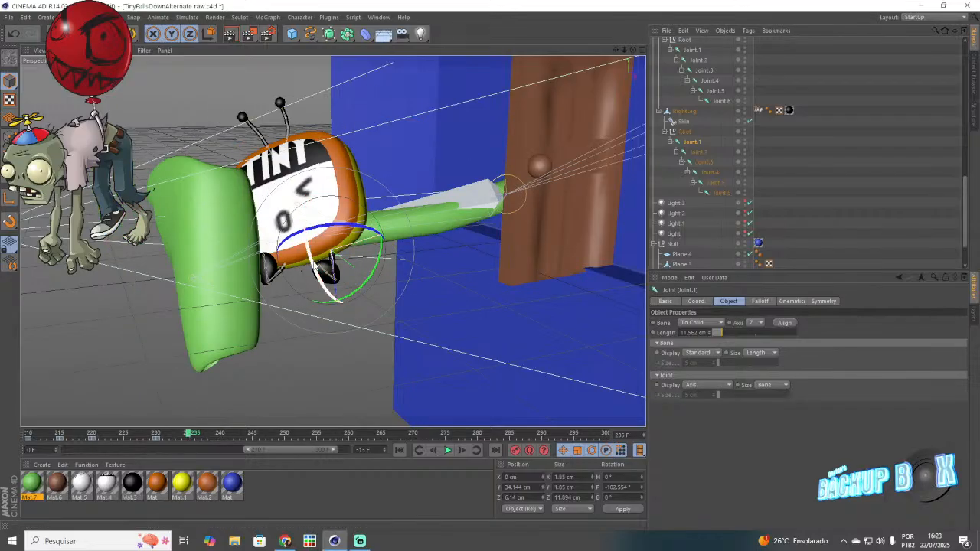
{"action": "left_click", "coordinate": [220, 434]}
{"action": "left_click_drag", "start_coordinate": [244, 290], "coordinate": [266, 326]}
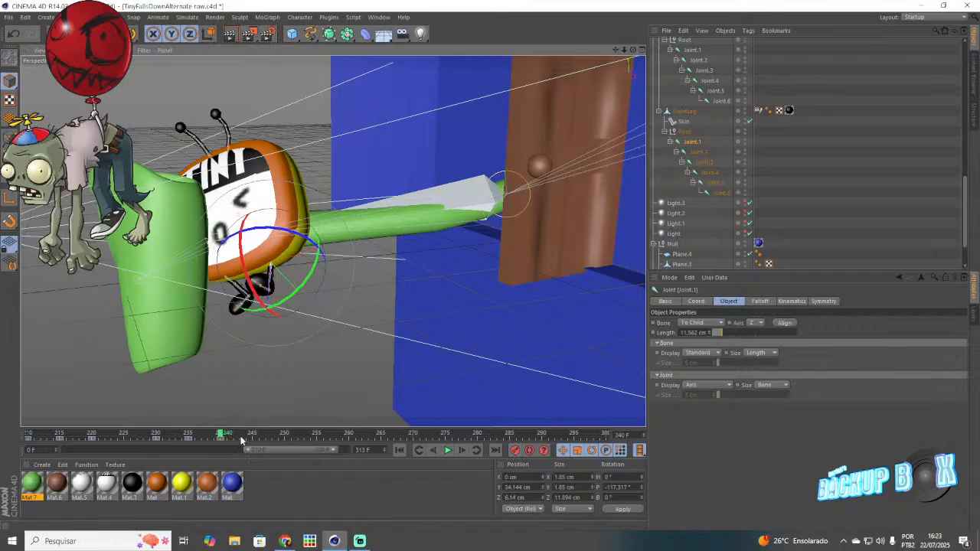
Step: Keyframe the RightLeg's Joint.1 at a pitch of about -62° at frame 245 and about -121° at frame 250
{"action": "left_click", "coordinate": [253, 435]}
{"action": "left_click_drag", "start_coordinate": [246, 281], "coordinate": [278, 323]}
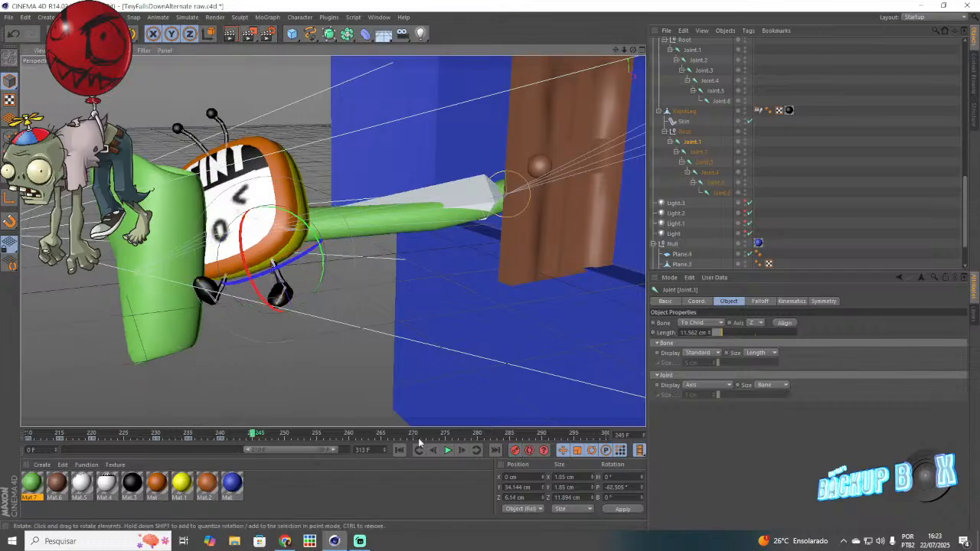
{"action": "left_click", "coordinate": [284, 434]}
{"action": "left_click_drag", "start_coordinate": [264, 291], "coordinate": [463, 376]}
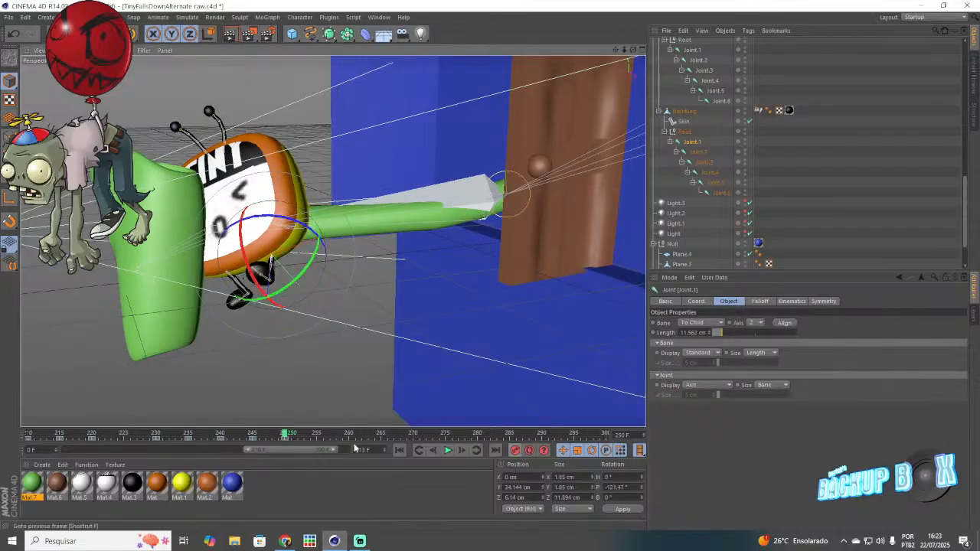
Step: Keyframe the RightLeg's Joint.1 at a pitch of about -74° at frame 255 and play back the kick from about frame 226
{"action": "left_click", "coordinate": [317, 435]}
{"action": "left_click_drag", "start_coordinate": [242, 311], "coordinate": [511, 453]}
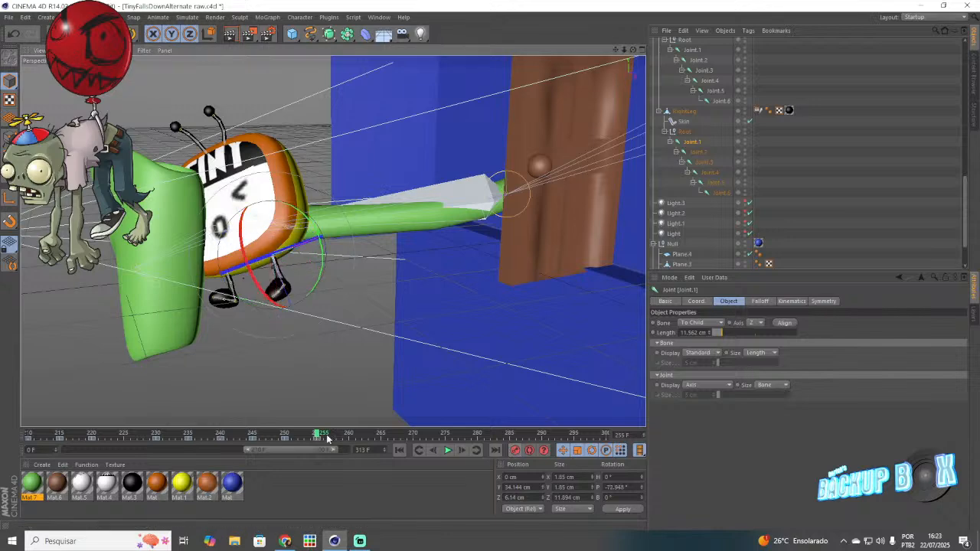
{"action": "left_click_drag", "start_coordinate": [313, 436], "coordinate": [130, 434]}
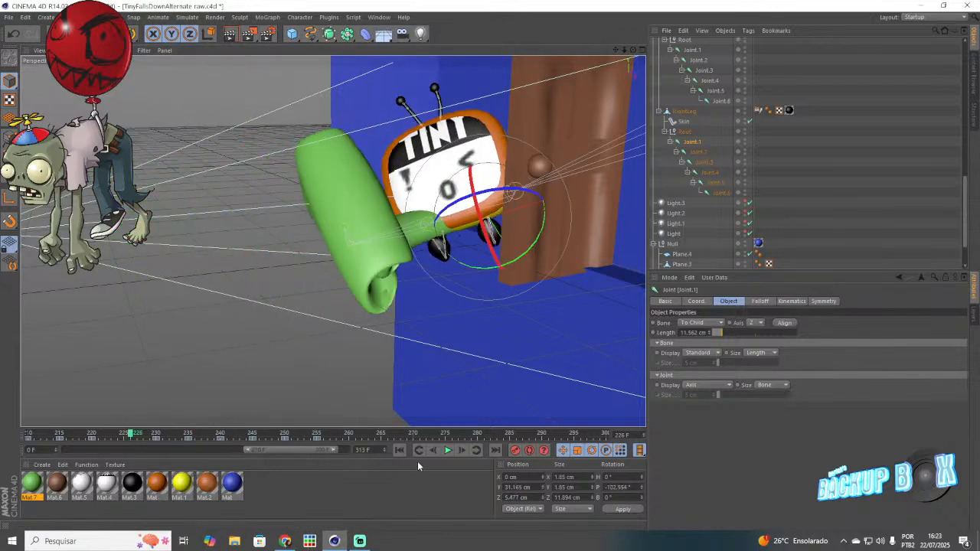
{"action": "left_click", "coordinate": [447, 450]}
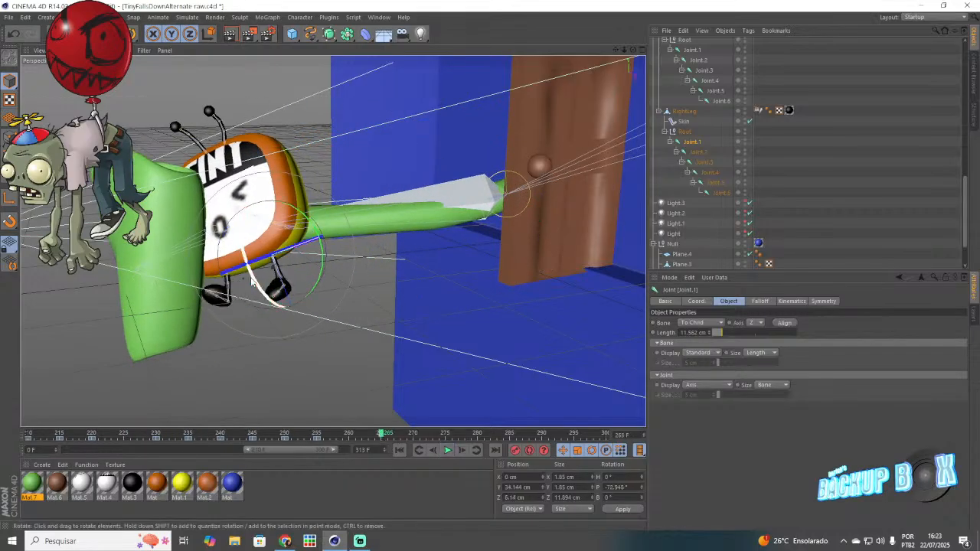
Step: Swing the RightLeg's Joint.1 to a pitch of about -109° by frame 275 and -99° at frame 290, keyframe the poses, and save
{"action": "left_click_drag", "start_coordinate": [271, 307], "coordinate": [223, 234]}
{"action": "left_click", "coordinate": [445, 443]}
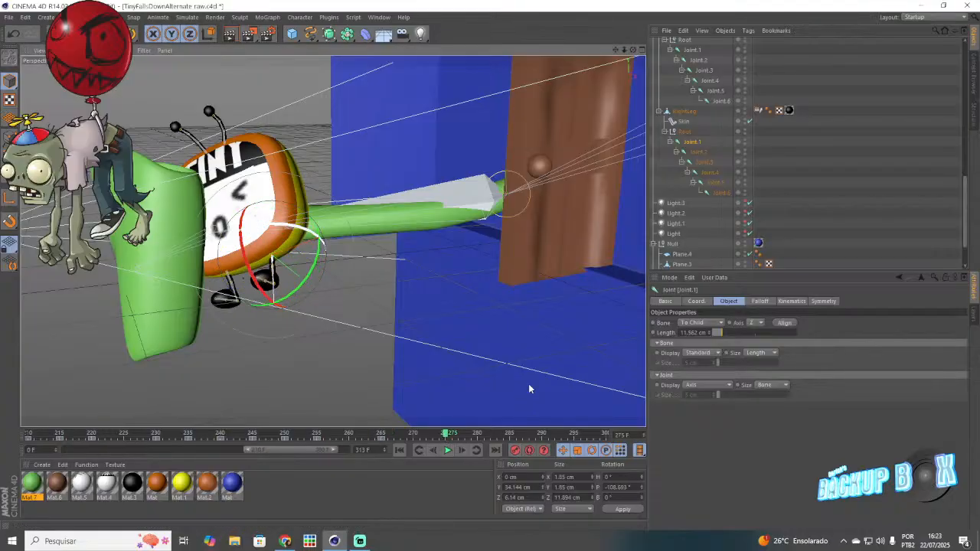
{"action": "left_click_drag", "start_coordinate": [483, 433], "coordinate": [536, 477]}
{"action": "left_click_drag", "start_coordinate": [244, 247], "coordinate": [251, 264]}
{"action": "left_click", "coordinate": [513, 452]}
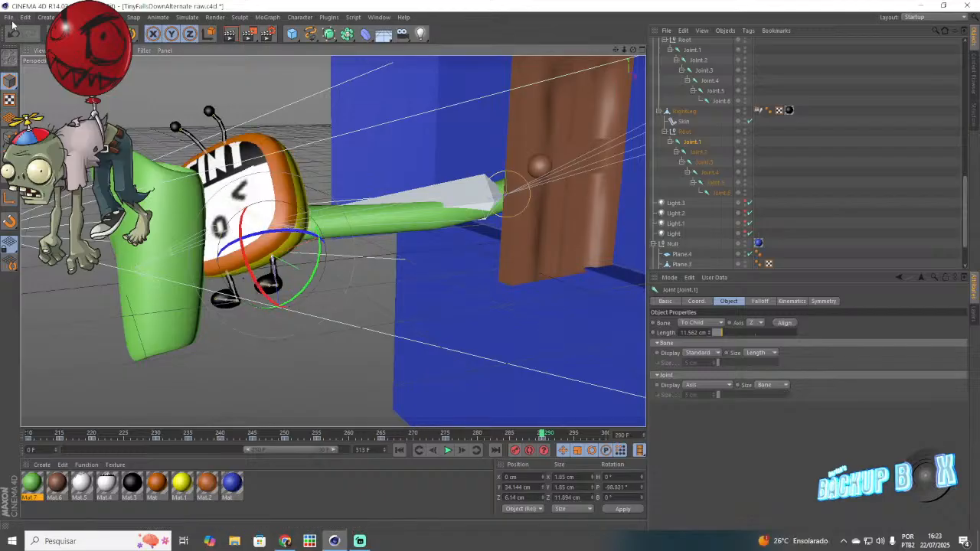
{"action": "left_click", "coordinate": [8, 17]}
{"action": "left_click", "coordinate": [45, 100]}
Step: Switch to Chrome and read the alternate-ending suggestion among the channel's YouTube Studio comments
{"action": "left_click", "coordinate": [334, 541]}
{"action": "left_click", "coordinate": [334, 544]}
{"action": "left_click", "coordinate": [286, 544]}
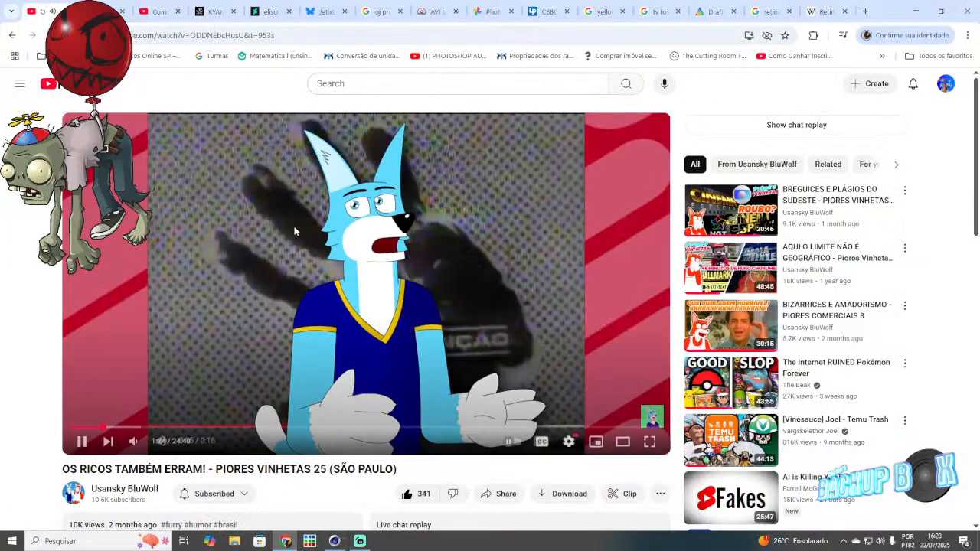
{"action": "left_click", "coordinate": [150, 6]}
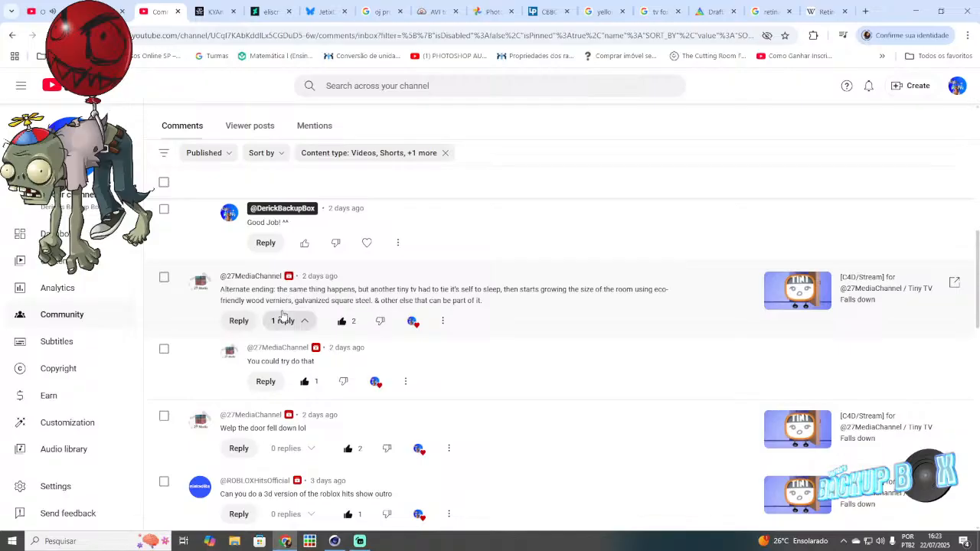
Step: Search Google Images for "wood vernier" in a new browser tab
{"action": "left_click", "coordinate": [865, 11]}
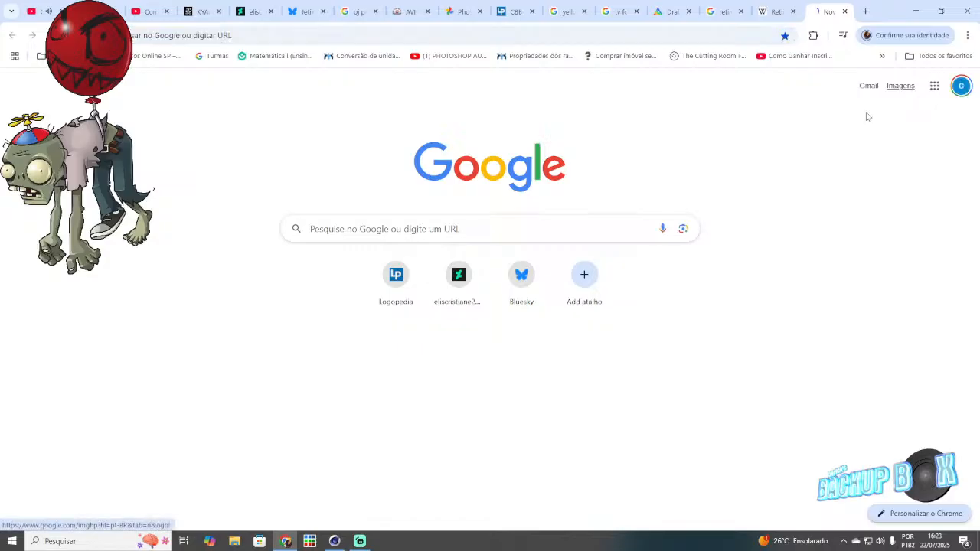
{"action": "left_click", "coordinate": [911, 92]}
{"action": "type", "text": "wood"}
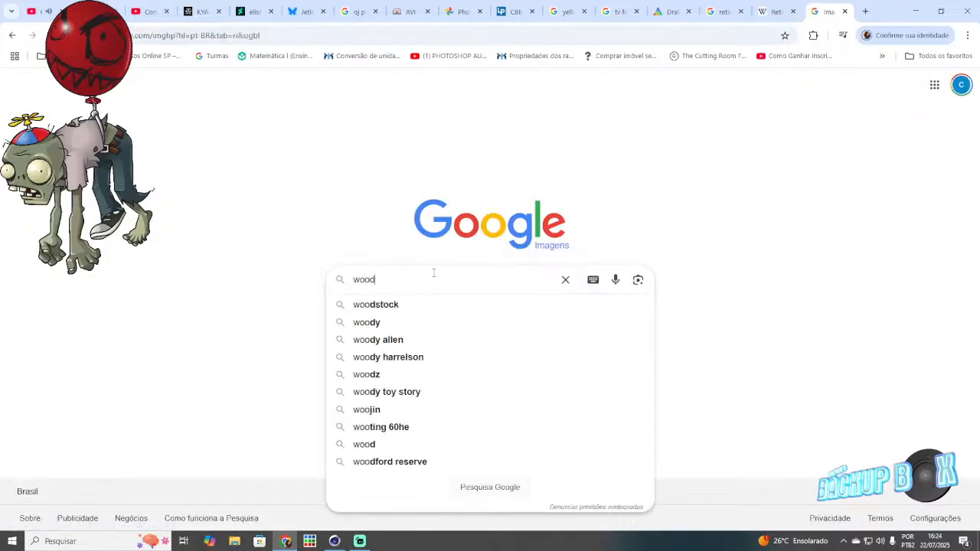
{"action": "type", "text": " vernier"}
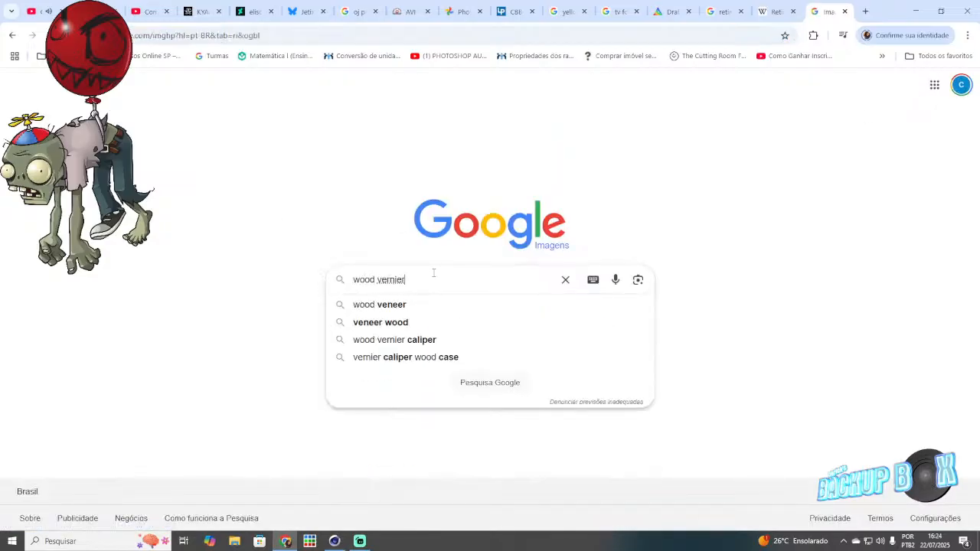
{"action": "key", "text": "Return"}
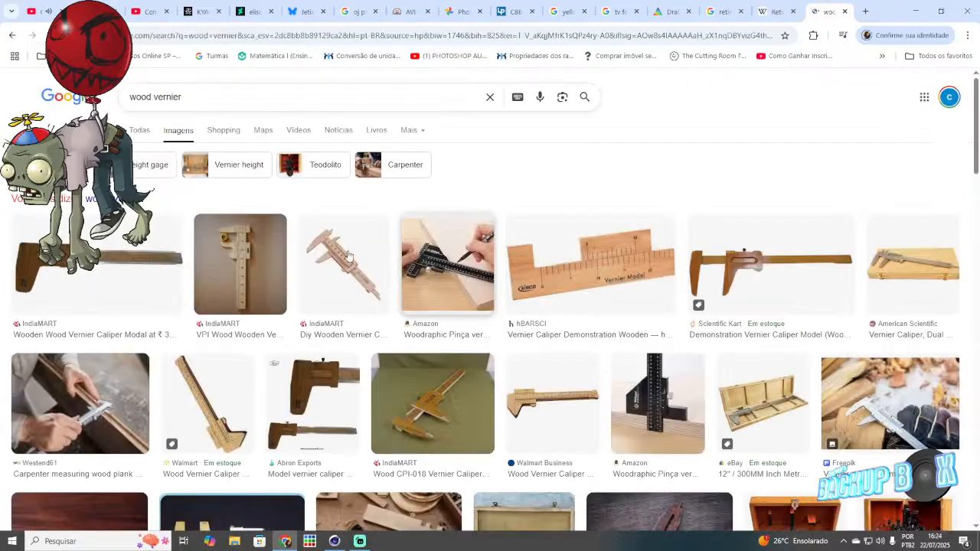
Step: View the suggested "wood veneer" image results, then return to the "wood vernier" results and look through them
{"action": "left_click", "coordinate": [99, 199]}
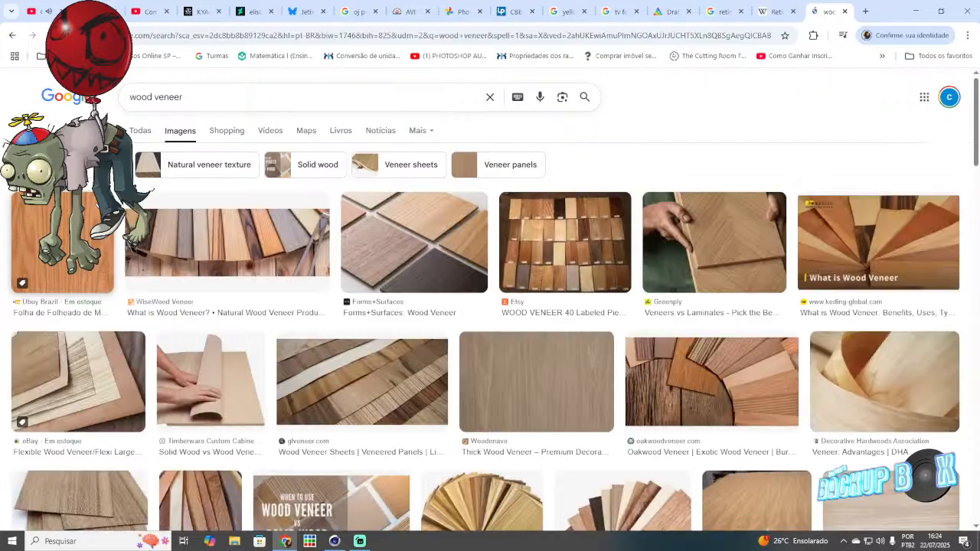
{"action": "left_click", "coordinate": [13, 36]}
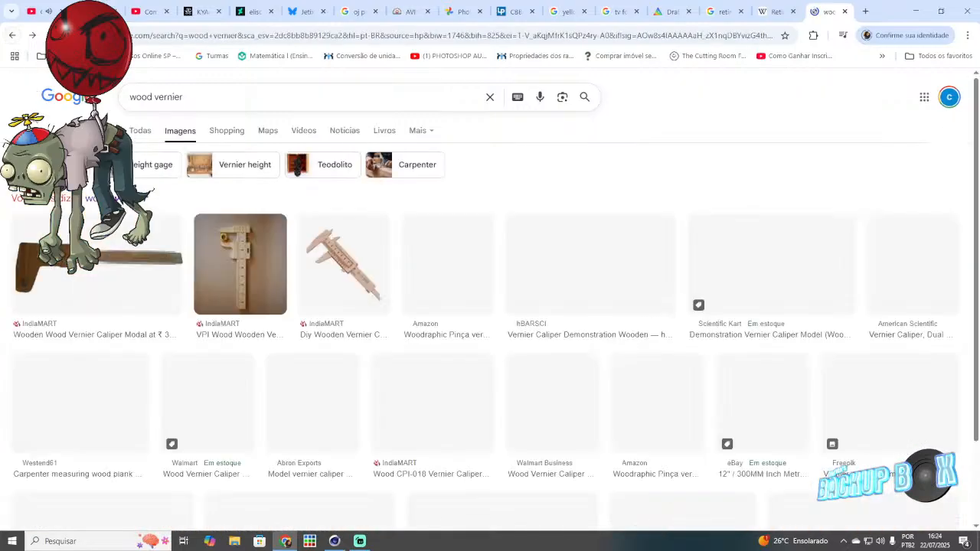
{"action": "scroll", "coordinate": [149, 306], "scroll_direction": "down", "scroll_amount": 5}
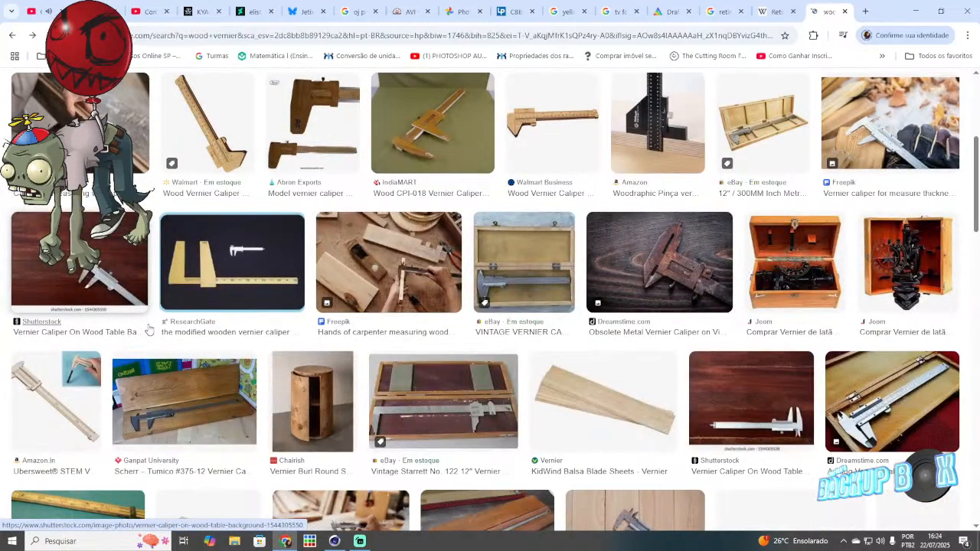
{"action": "scroll", "coordinate": [150, 329], "scroll_direction": "up", "scroll_amount": 5}
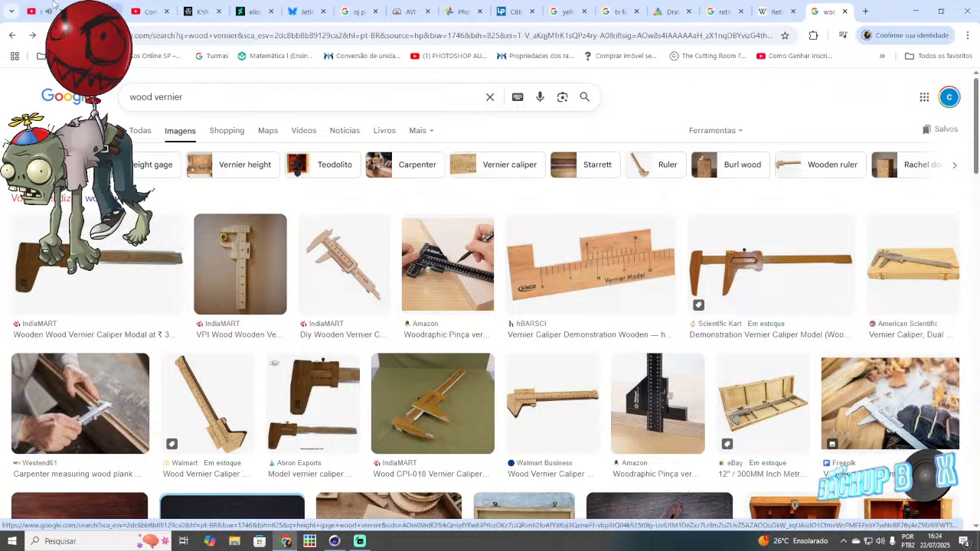
Step: Reread the alternate-ending comment in YouTube Studio and switch back to Cinema 4D
{"action": "key", "text": "ctrl+Tab"}
{"action": "key", "text": "ctrl+Tab"}
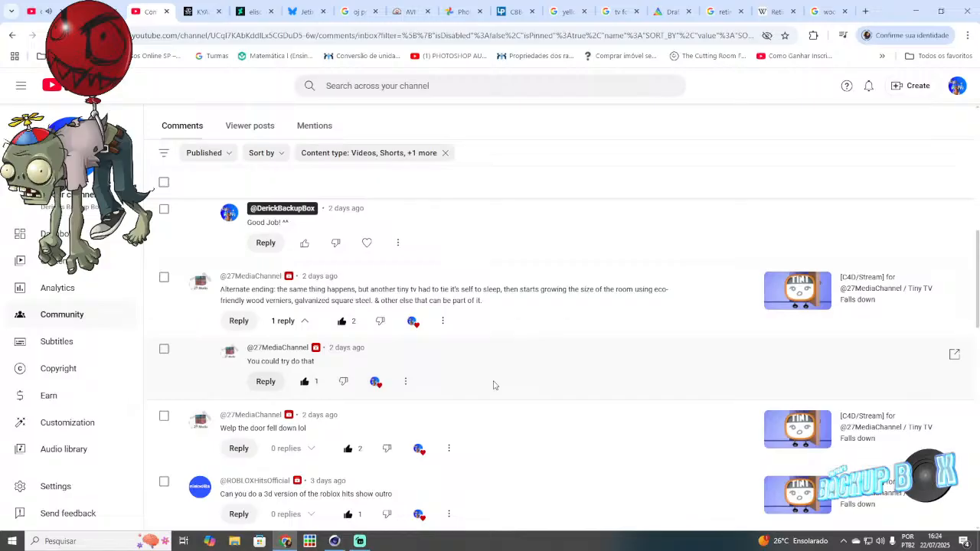
{"action": "left_click", "coordinate": [335, 540]}
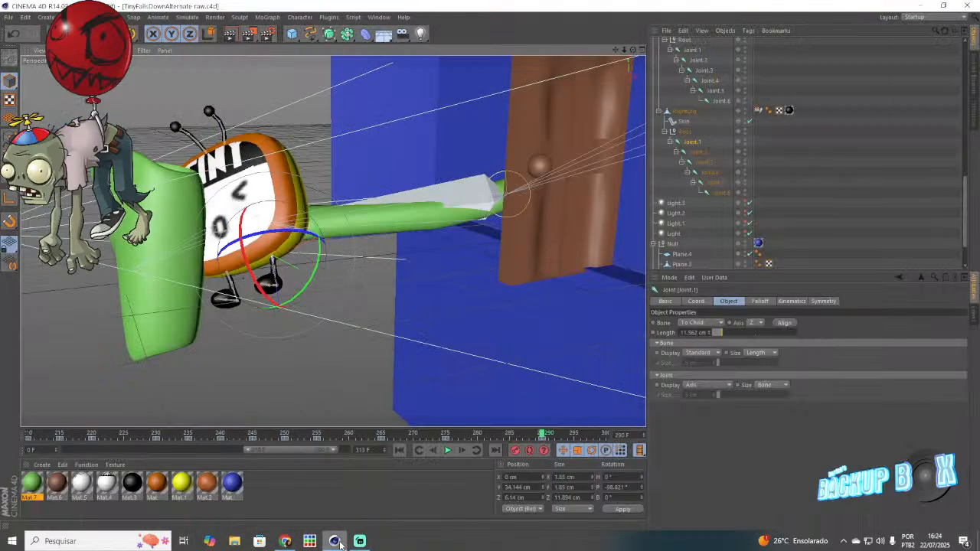
Step: Deselect all objects, shift the timeline's visible range to the end of the animation, and save the project
{"action": "left_click", "coordinate": [355, 285]}
{"action": "left_click_drag", "start_coordinate": [295, 453], "coordinate": [329, 457]}
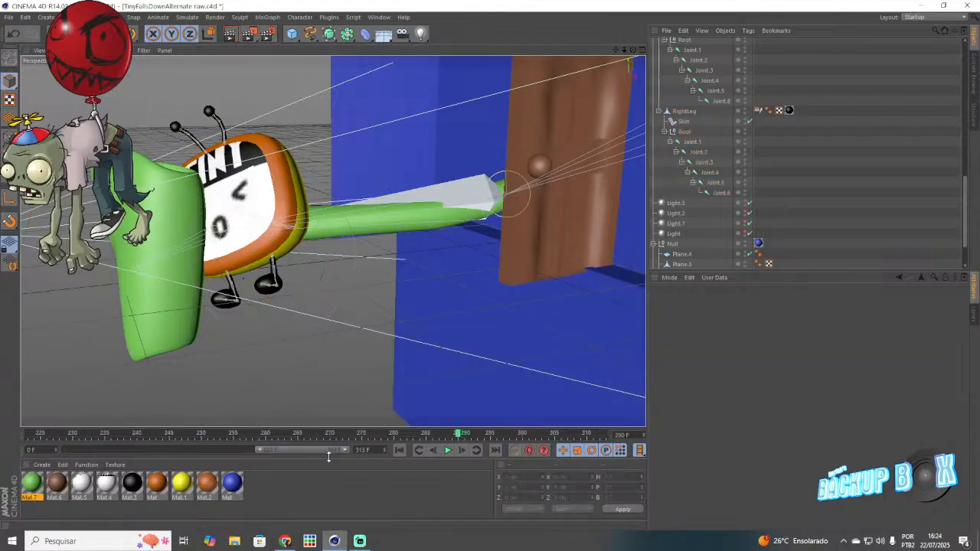
{"action": "left_click", "coordinate": [12, 33]}
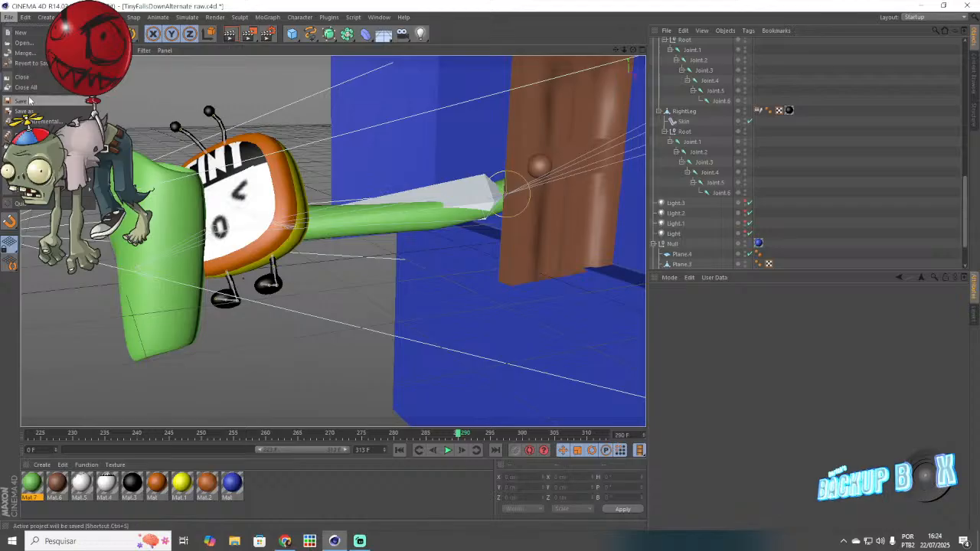
Step: Extend the project timeline to 470 frames, shift the visible range forward and go to frame 295
{"action": "left_click_drag", "start_coordinate": [384, 452], "coordinate": [381, 451]}
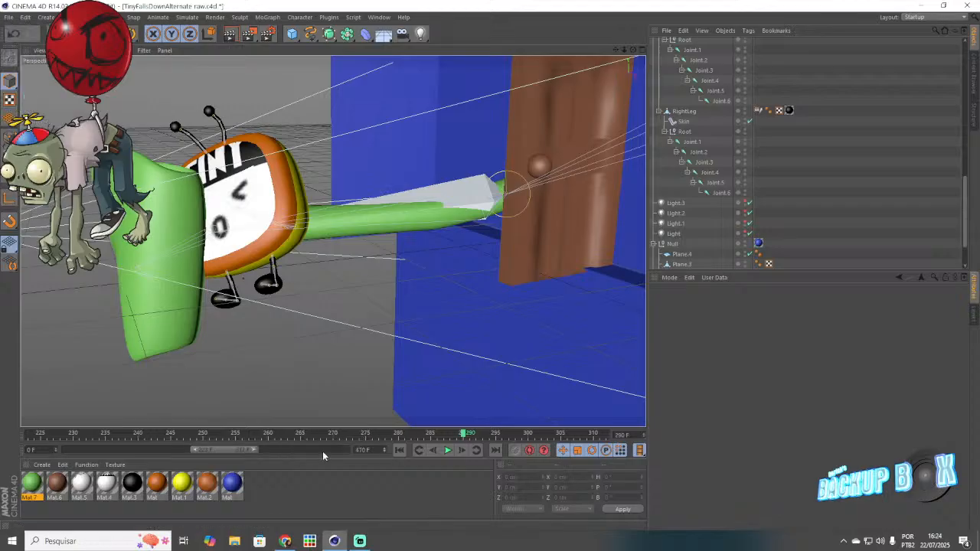
{"action": "left_click_drag", "start_coordinate": [241, 450], "coordinate": [273, 450]}
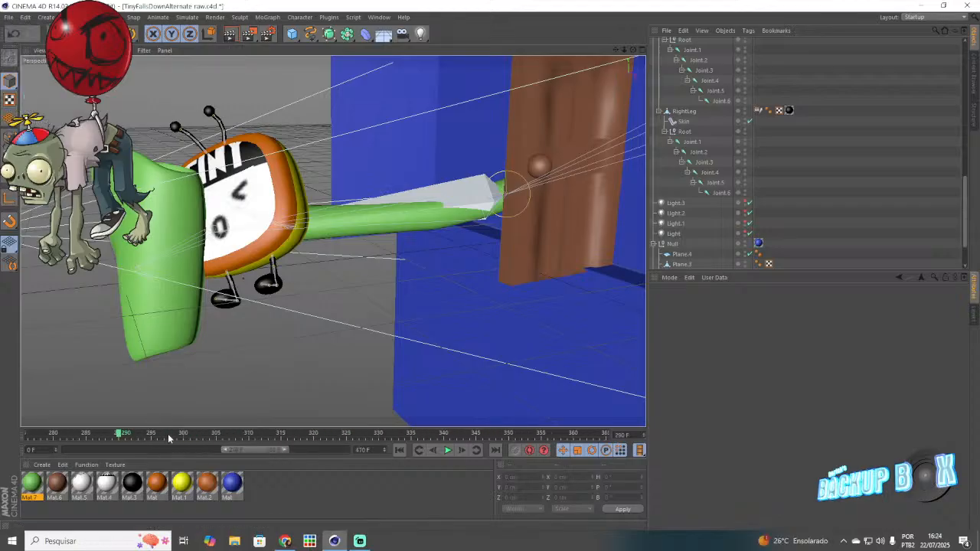
{"action": "left_click", "coordinate": [154, 438]}
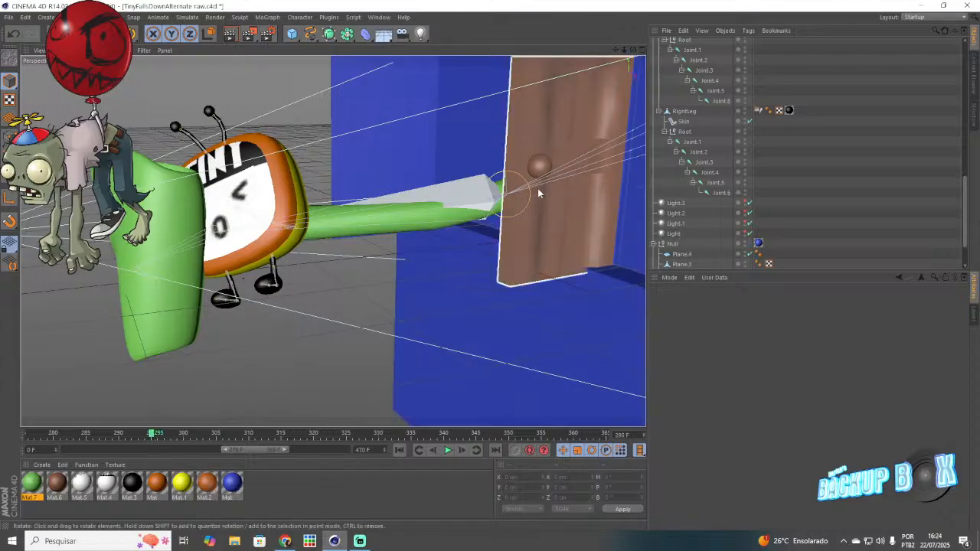
Step: Select Joint.3 of the HyperNURBS arm rig and record a keyframe for it at frame 280
{"action": "scroll", "coordinate": [783, 211], "scroll_direction": "up", "scroll_amount": 2}
{"action": "scroll", "coordinate": [767, 135], "scroll_direction": "up", "scroll_amount": 2}
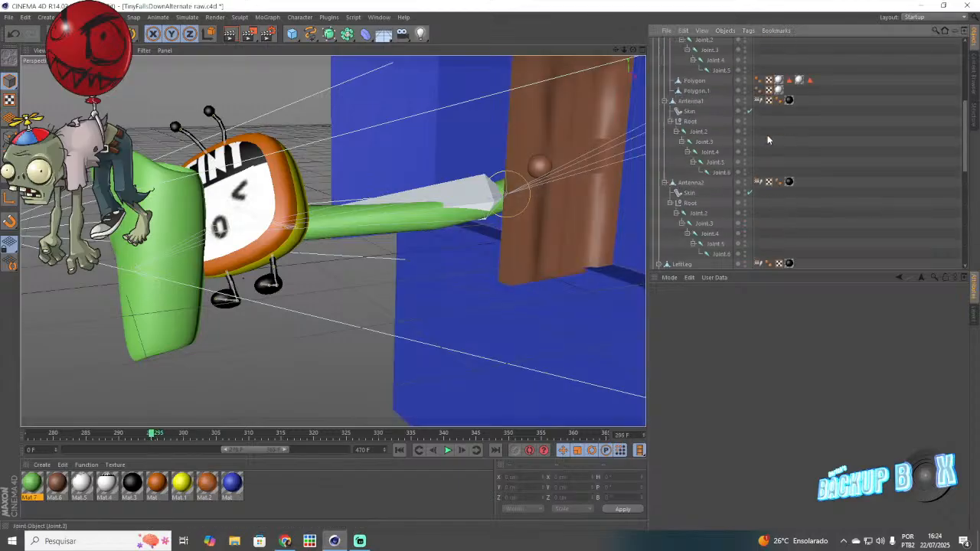
{"action": "scroll", "coordinate": [765, 135], "scroll_direction": "up", "scroll_amount": 3}
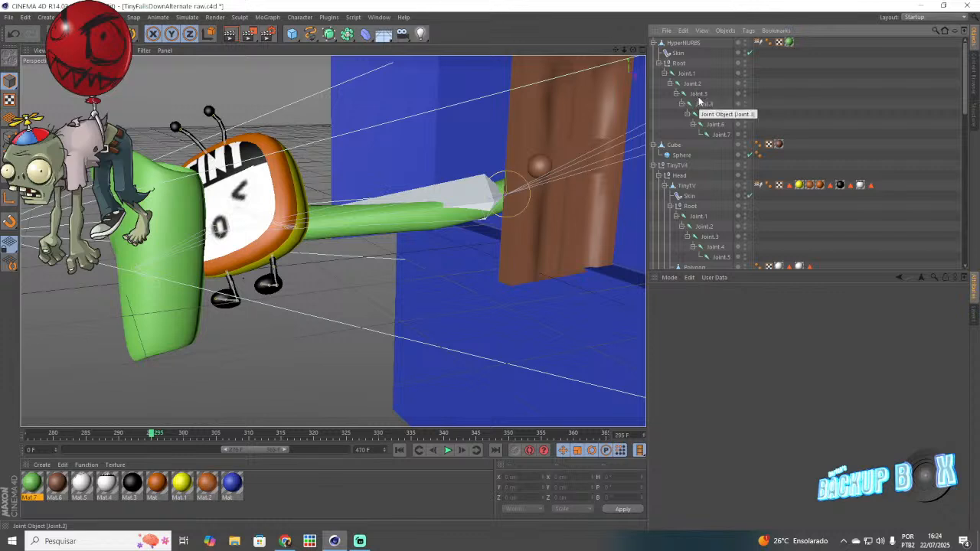
{"action": "left_click", "coordinate": [698, 94]}
{"action": "left_click", "coordinate": [704, 105]}
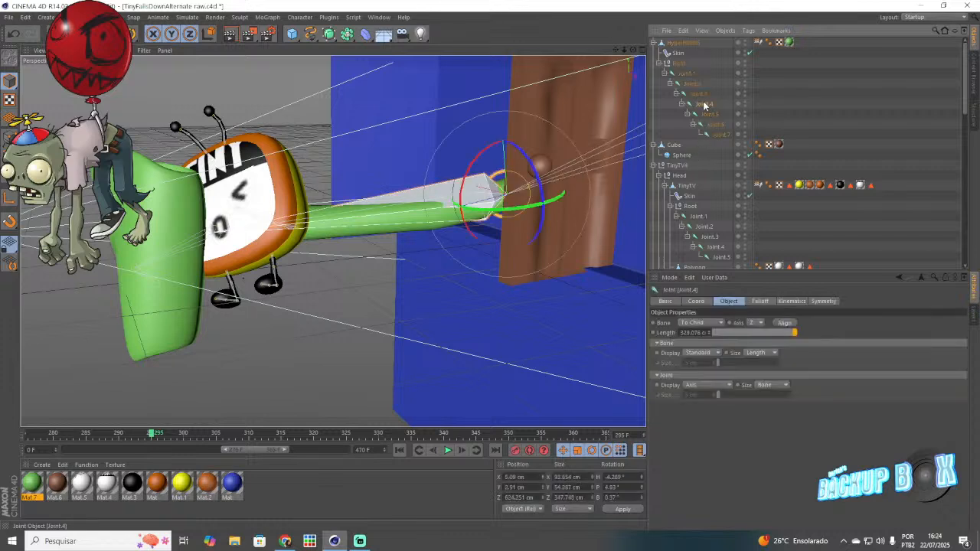
{"action": "left_click", "coordinate": [698, 94]}
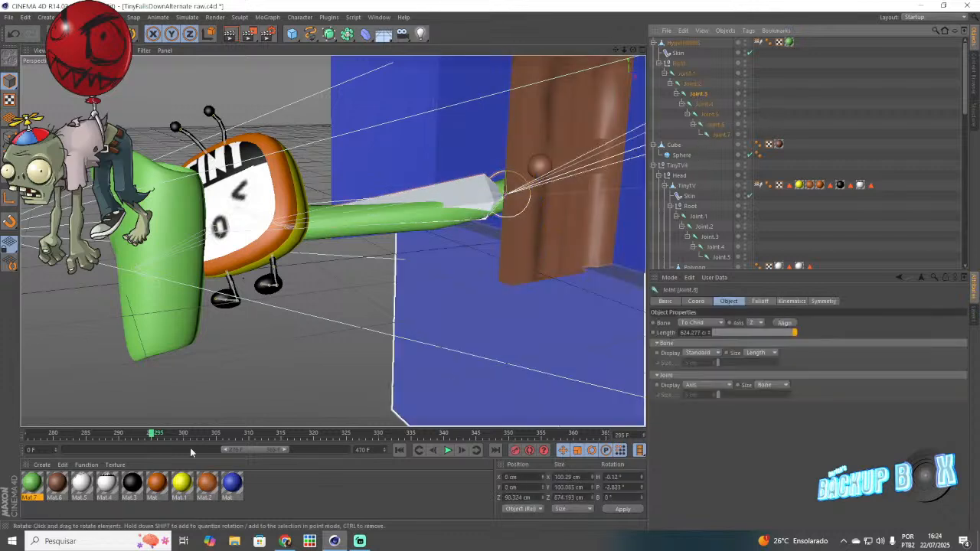
{"action": "left_click", "coordinate": [52, 434]}
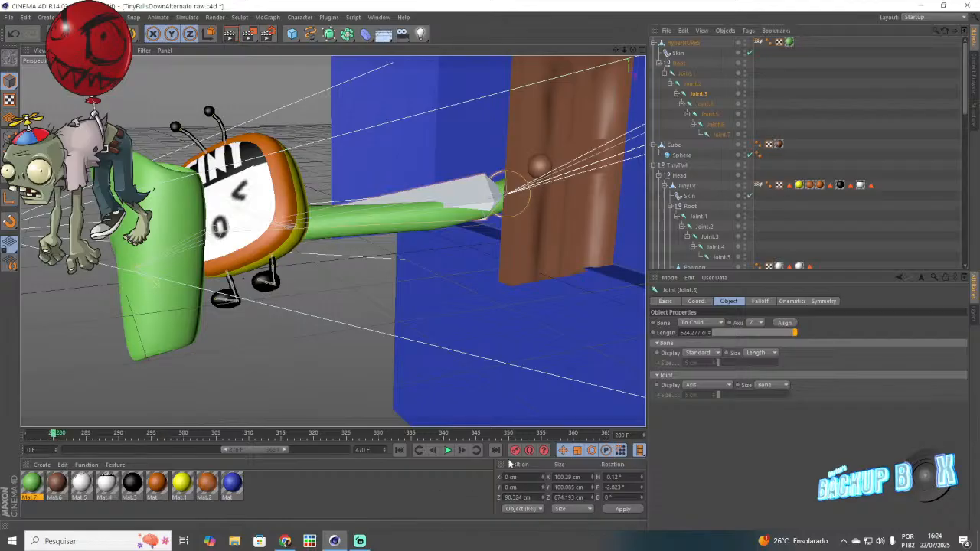
Step: At frame 310, rotate Joint.3 of the arm to a pitch of about -5.84°
{"action": "left_click", "coordinate": [249, 435]}
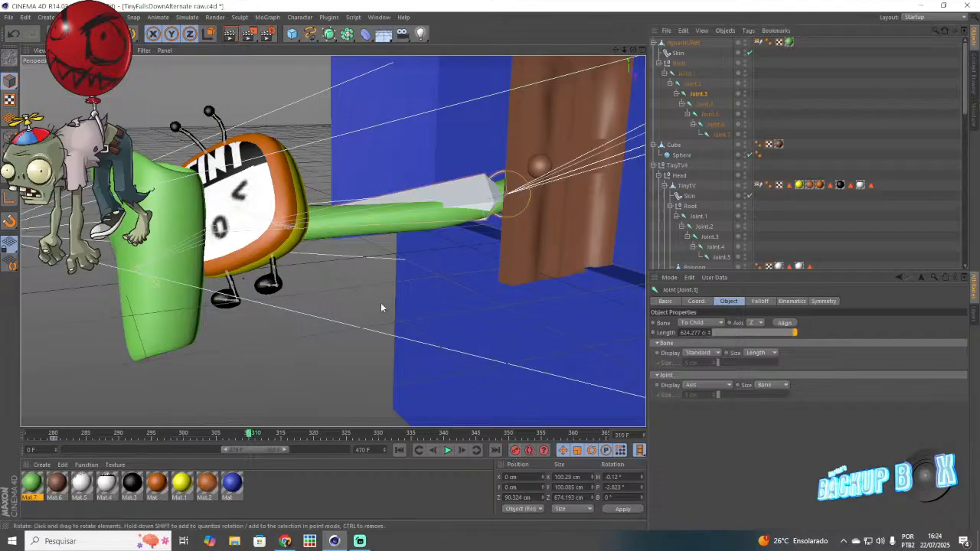
{"action": "scroll", "coordinate": [380, 307], "scroll_direction": "down", "scroll_amount": 3}
{"action": "left_click_drag", "start_coordinate": [621, 52], "coordinate": [601, 61]}
{"action": "left_click_drag", "start_coordinate": [502, 149], "coordinate": [564, 374]}
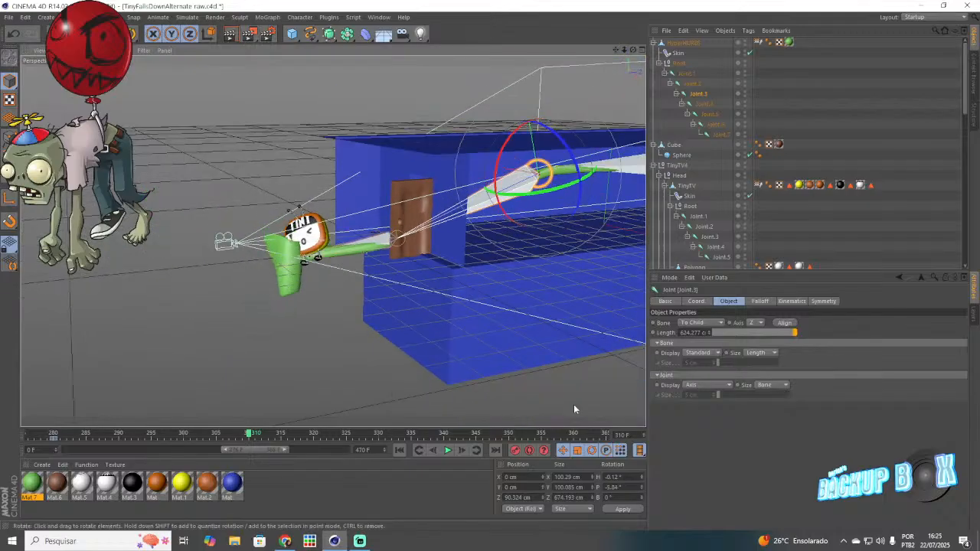
Step: Rotate Joint.4 of the arm to a pitch of about 6.9° at frame 310 and save the project
{"action": "left_click", "coordinate": [706, 105]}
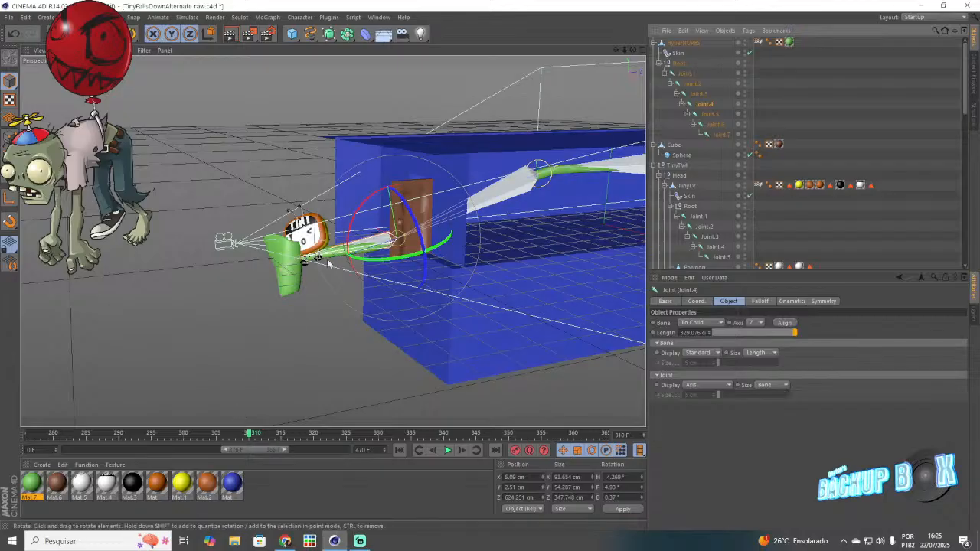
{"action": "left_click_drag", "start_coordinate": [346, 244], "coordinate": [349, 231]}
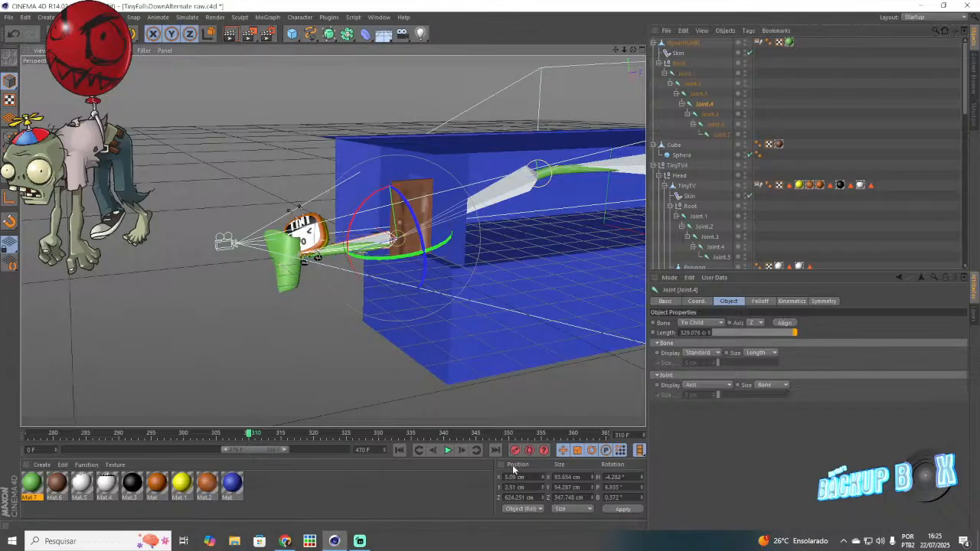
{"action": "left_click_drag", "start_coordinate": [188, 435], "coordinate": [257, 459]}
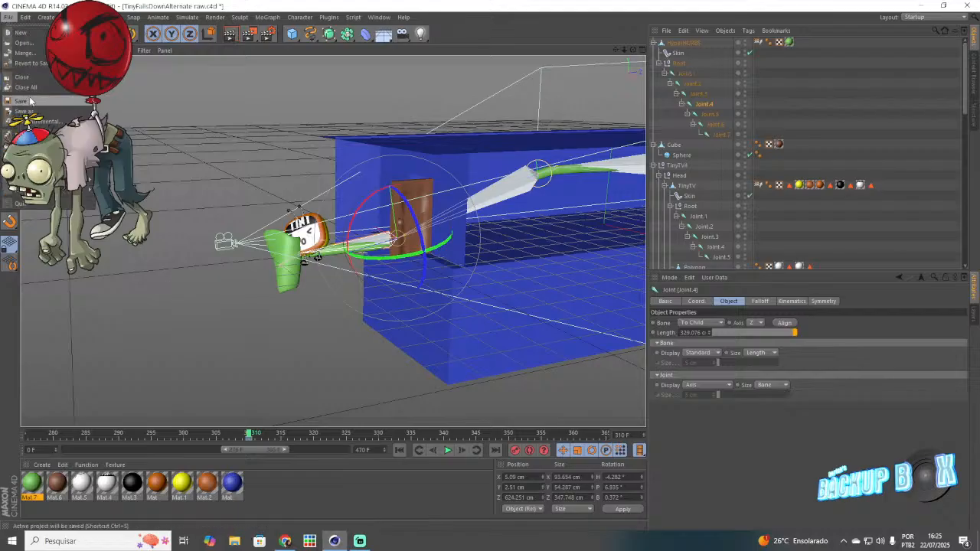
Step: Move the TinyTV4 character down with the arm at frame 310, to about X 53 cm and Z -1274 cm
{"action": "left_click", "coordinate": [680, 175]}
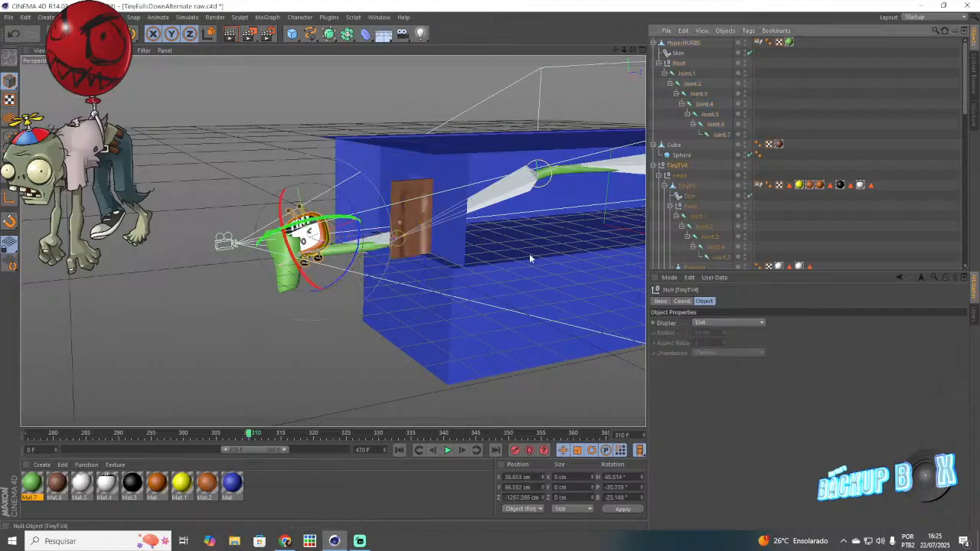
{"action": "mouse_move", "coordinate": [256, 456]}
{"action": "left_mouse_down"}
{"action": "mouse_move", "coordinate": [236, 454]}
{"action": "mouse_move", "coordinate": [240, 464]}
{"action": "left_mouse_up"}
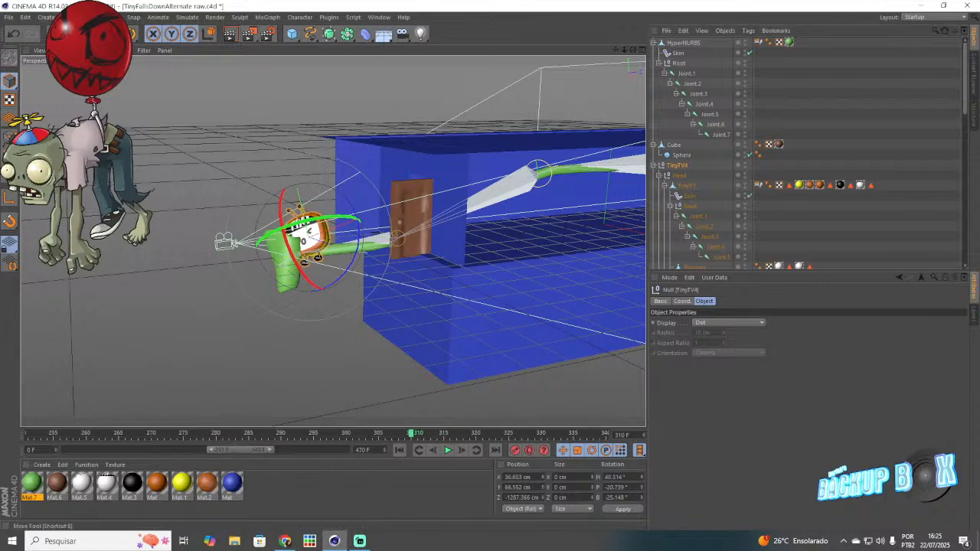
{"action": "left_click", "coordinate": [77, 34]}
{"action": "left_click_drag", "start_coordinate": [293, 166], "coordinate": [296, 181]}
{"action": "left_click_drag", "start_coordinate": [633, 50], "coordinate": [677, 31]}
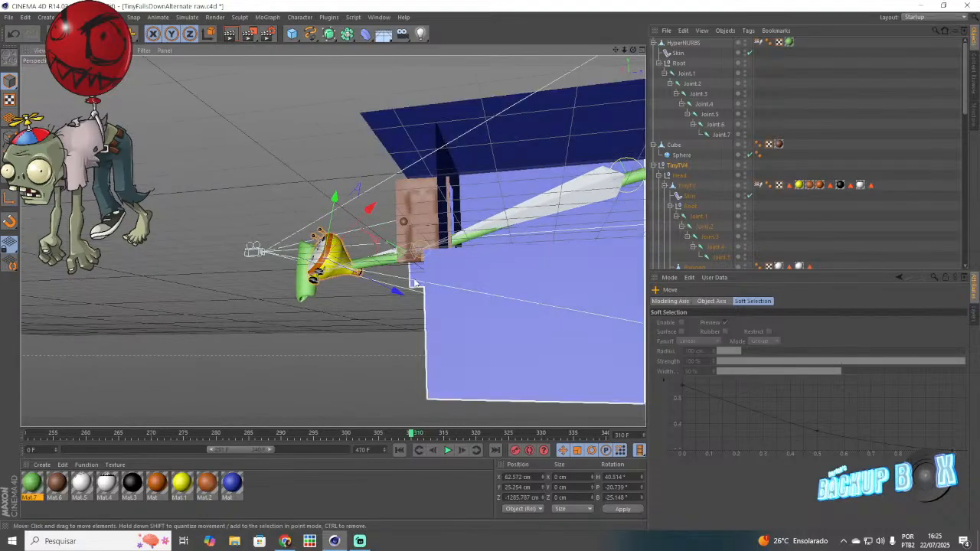
{"action": "left_click_drag", "start_coordinate": [398, 290], "coordinate": [403, 295]}
Step: Rotate TinyTV4 to about heading 52°, pitch 4.6° and bank -17.7°, keyframe it at frame 310 and save the project
{"action": "key", "text": "r"}
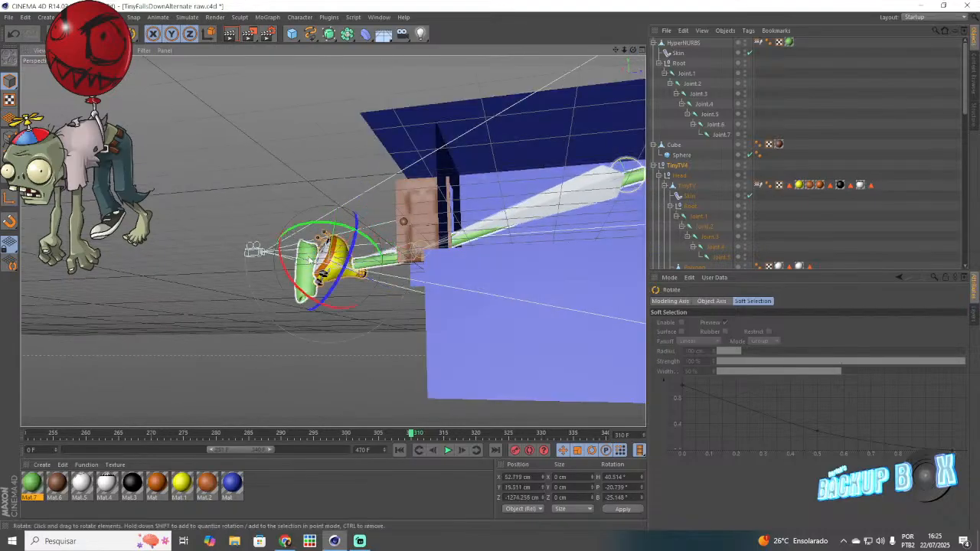
{"action": "left_click_drag", "start_coordinate": [305, 253], "coordinate": [304, 299]}
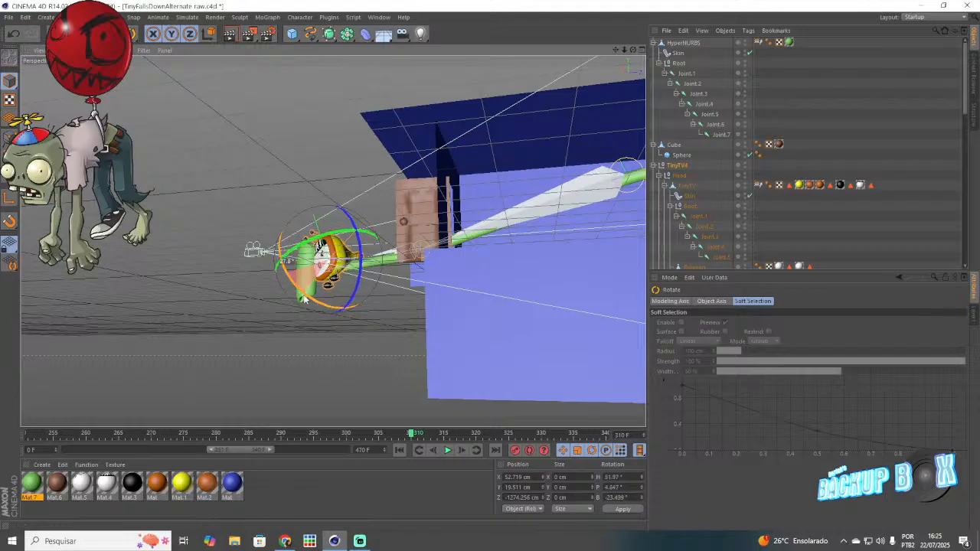
{"action": "left_click_drag", "start_coordinate": [364, 265], "coordinate": [362, 274]}
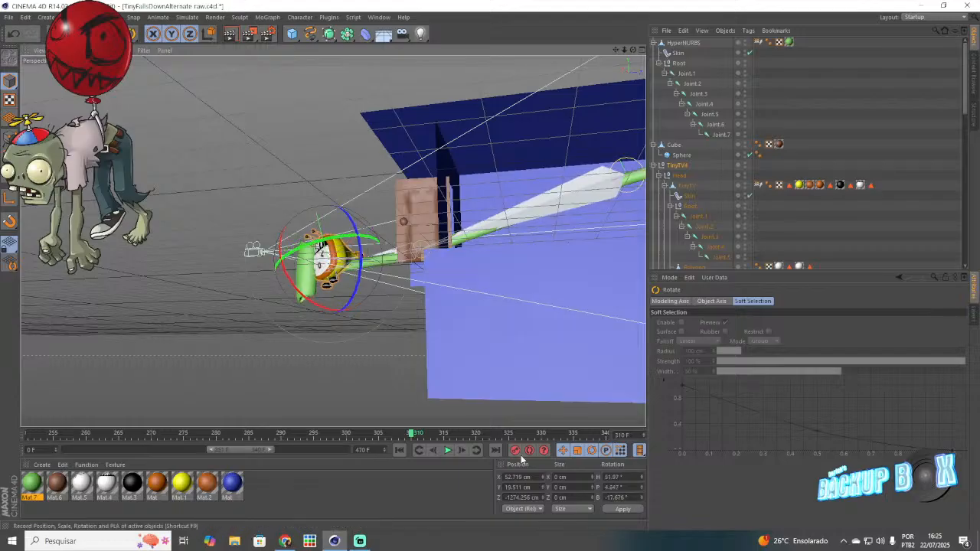
{"action": "left_click", "coordinate": [7, 17]}
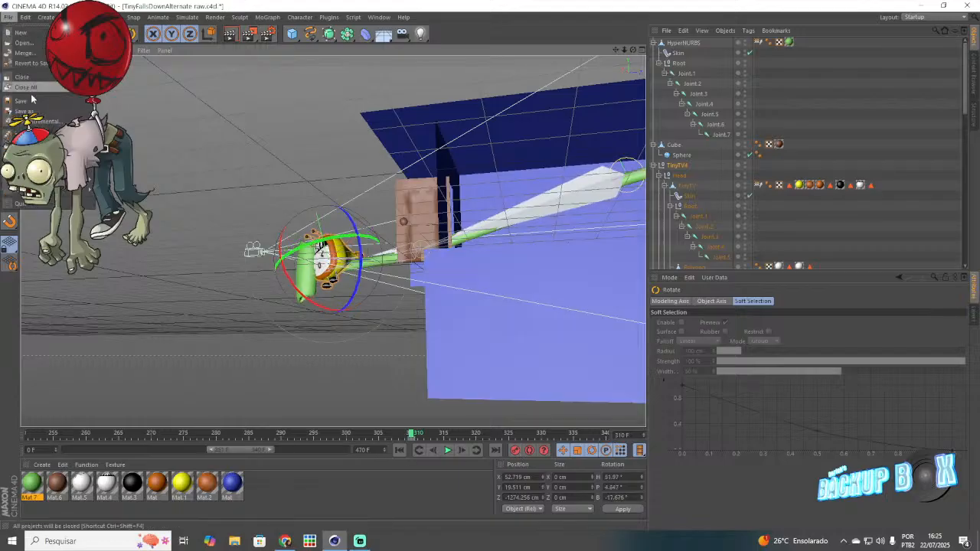
{"action": "left_click", "coordinate": [30, 98]}
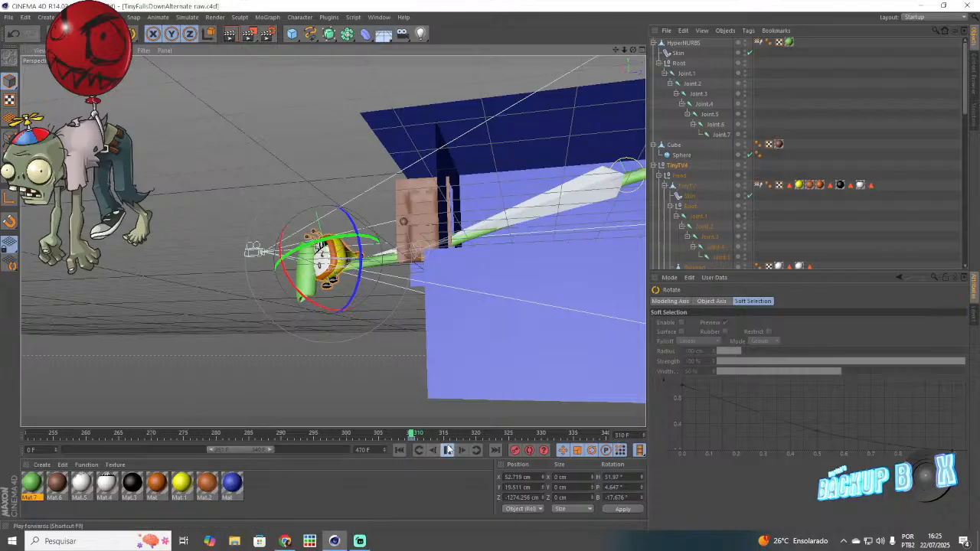
Step: At frame 275, raise TinyTV4 to about X 34 cm, Y 71 cm, Z -1286 cm and record a keyframe
{"action": "left_click", "coordinate": [354, 374]}
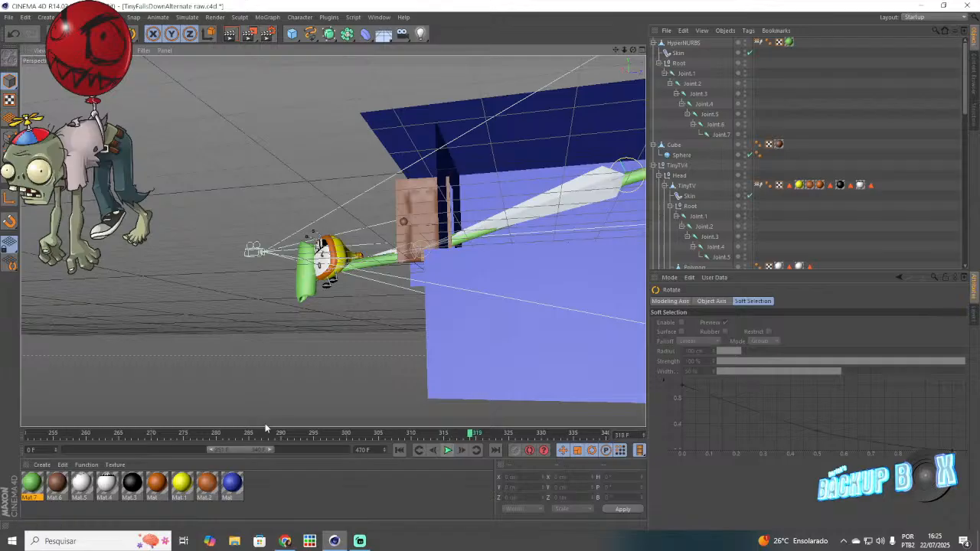
{"action": "left_click", "coordinate": [189, 434]}
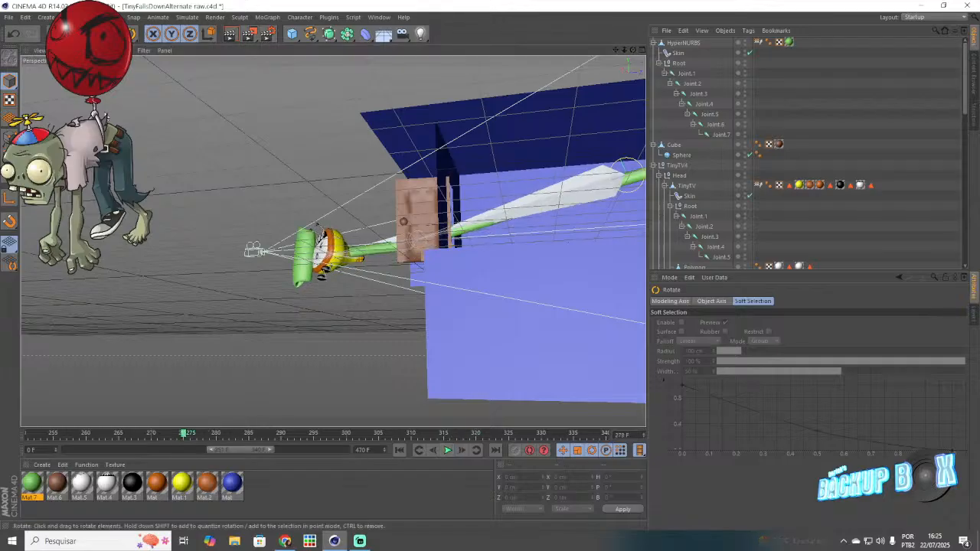
{"action": "key", "text": "e"}
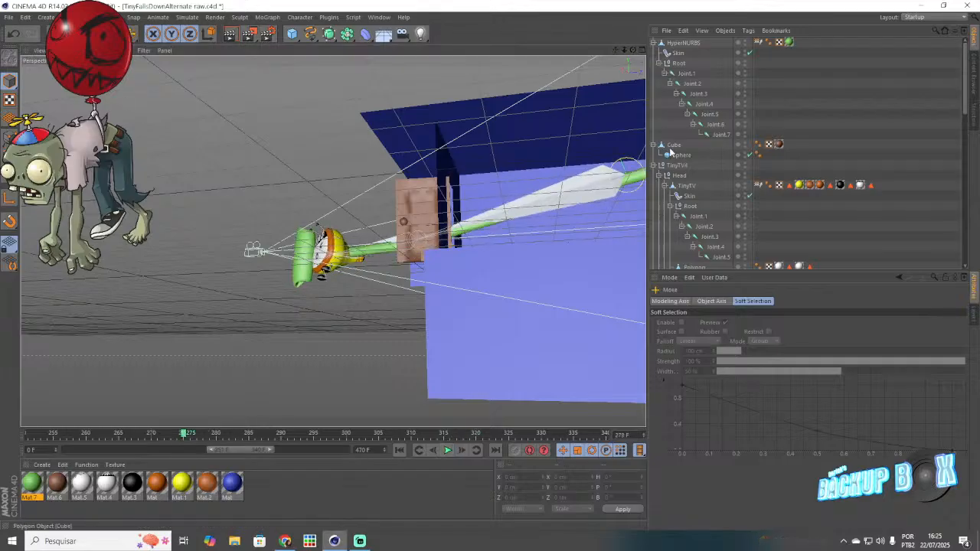
{"action": "left_click", "coordinate": [677, 165]}
{"action": "left_click_drag", "start_coordinate": [324, 214], "coordinate": [318, 205]}
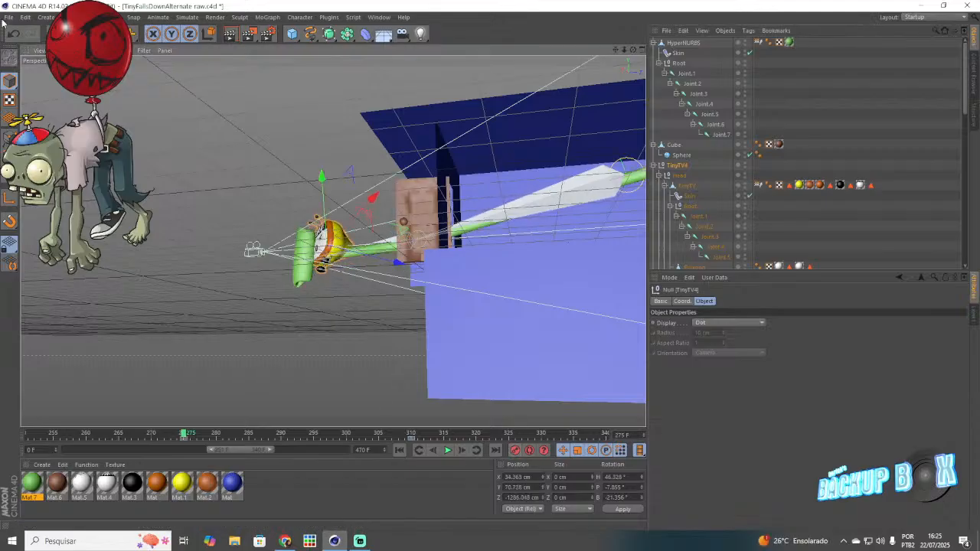
Step: Play back the TinyTV4 motion following frame 275, check the character's pose and save the project
{"action": "left_click", "coordinate": [447, 451]}
{"action": "left_click", "coordinate": [446, 451]}
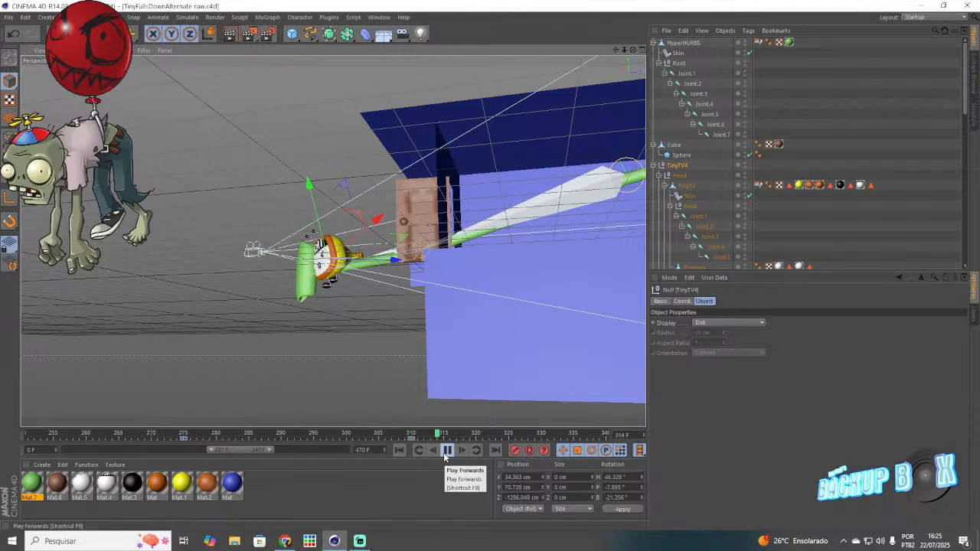
{"action": "left_click", "coordinate": [286, 371]}
{"action": "scroll", "coordinate": [317, 299], "scroll_direction": "up", "scroll_amount": 6}
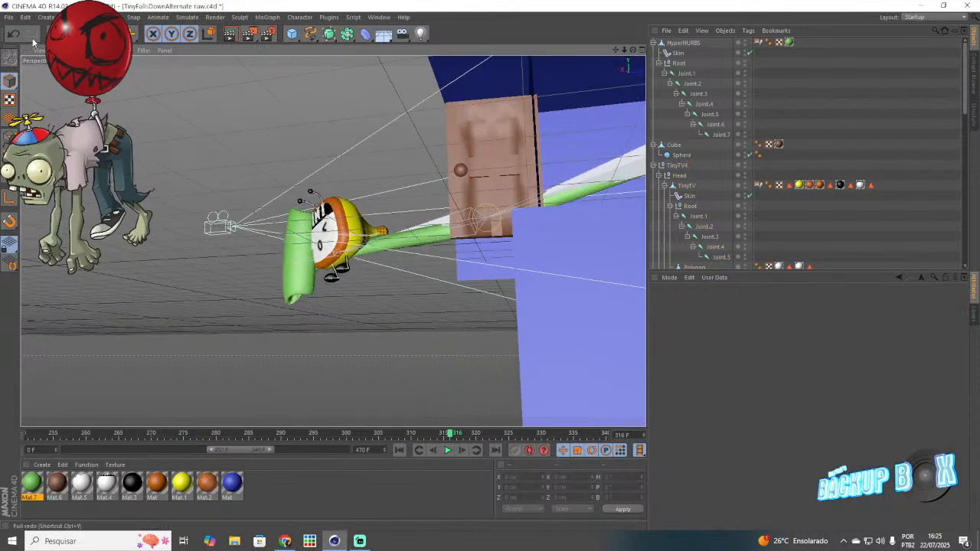
{"action": "left_click", "coordinate": [9, 17]}
{"action": "left_click", "coordinate": [48, 101]}
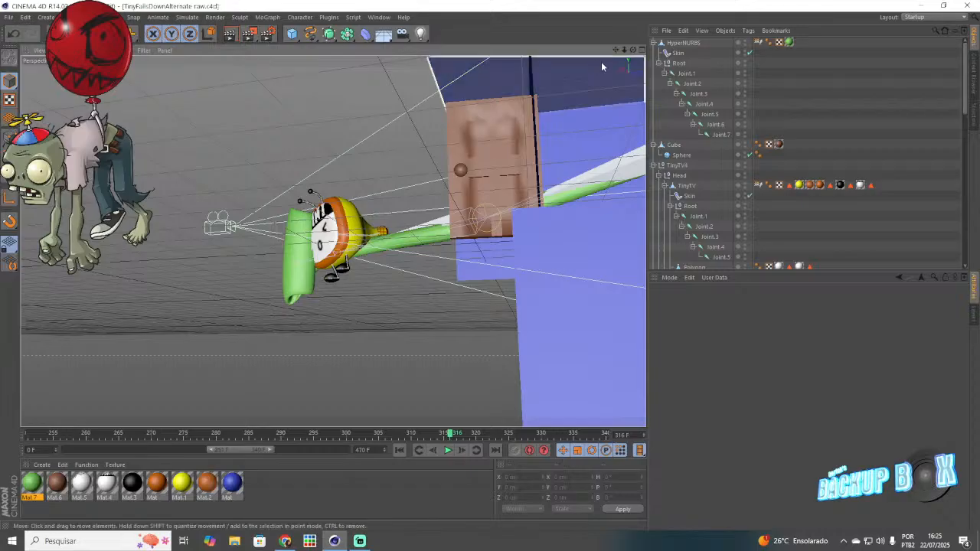
{"action": "left_click_drag", "start_coordinate": [633, 50], "coordinate": [674, 76]}
{"action": "scroll", "coordinate": [284, 190], "scroll_direction": "up", "scroll_amount": 3}
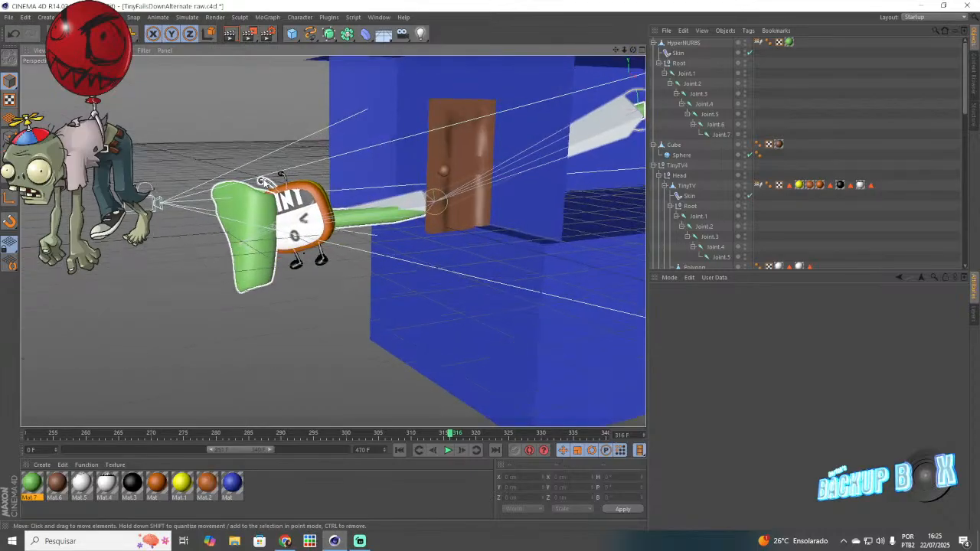
{"action": "scroll", "coordinate": [284, 189], "scroll_direction": "up", "scroll_amount": 3}
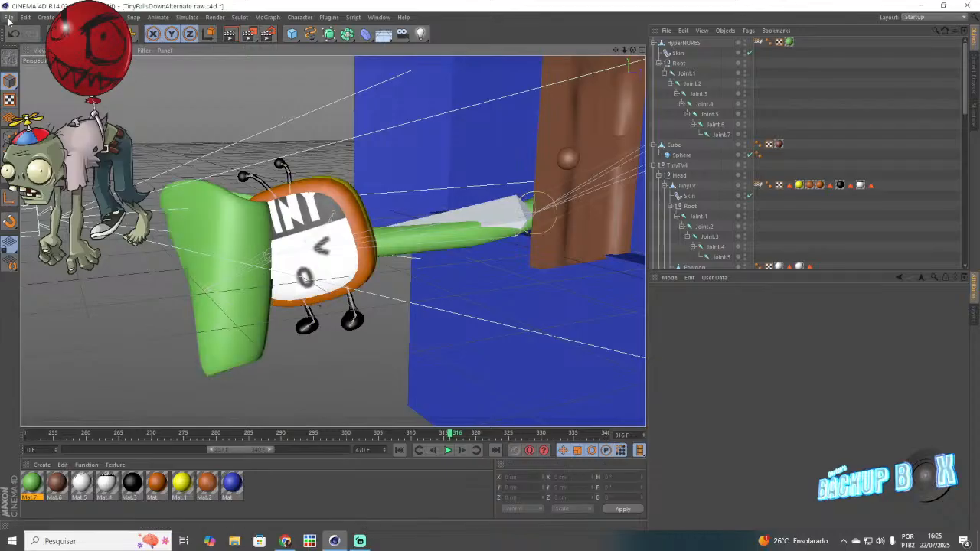
{"action": "left_click", "coordinate": [9, 17]}
{"action": "left_click", "coordinate": [20, 101]}
Step: Select Joint.1 at the base of the HyperNURBS arm rig
{"action": "left_click", "coordinate": [685, 75]}
{"action": "scroll", "coordinate": [573, 136], "scroll_direction": "down", "scroll_amount": 2}
{"action": "left_click_drag", "start_coordinate": [624, 50], "coordinate": [456, 46]}
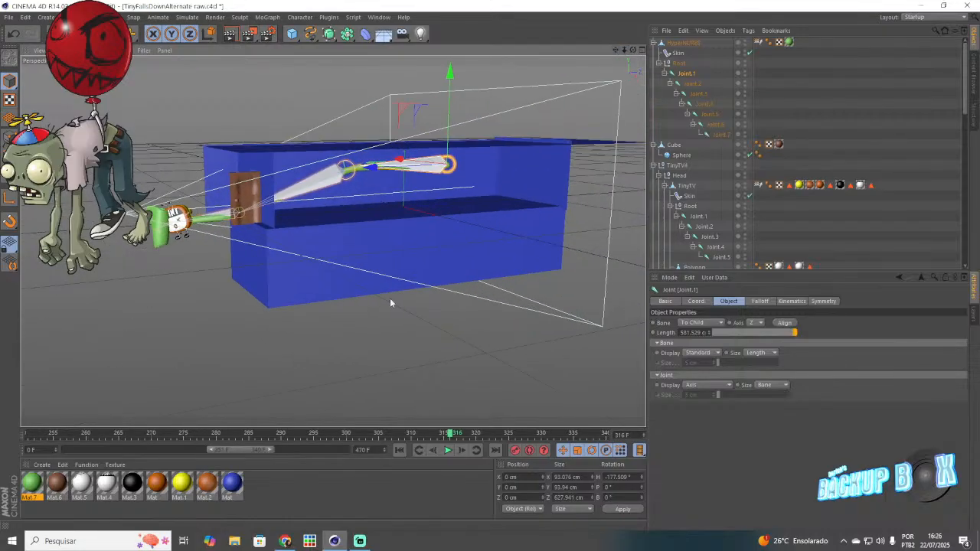
Step: Switch to the browser and check the viewer comments on the Tiny TV video in YouTube Studio
{"action": "left_click", "coordinate": [285, 541]}
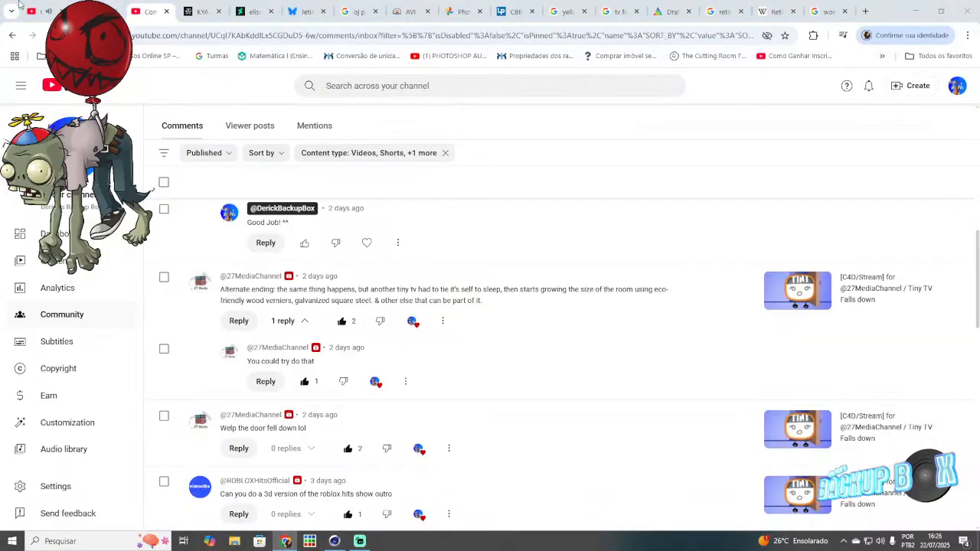
{"action": "left_click", "coordinate": [32, 8]}
{"action": "left_click", "coordinate": [156, 7]}
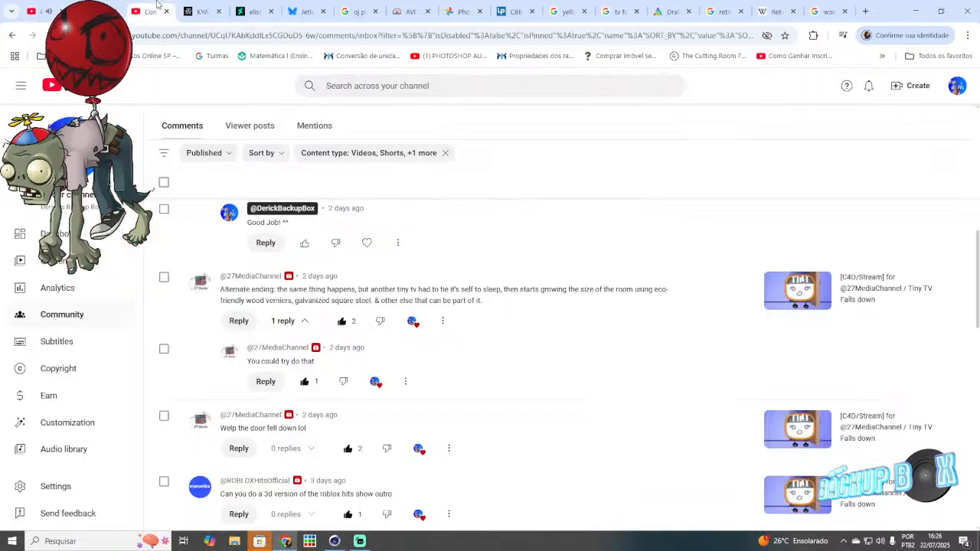
Step: Switch back to Cinema 4D and keyframe Joint.1 at frame 320, moved along its length into the room, away from the door
{"action": "left_click", "coordinate": [334, 540]}
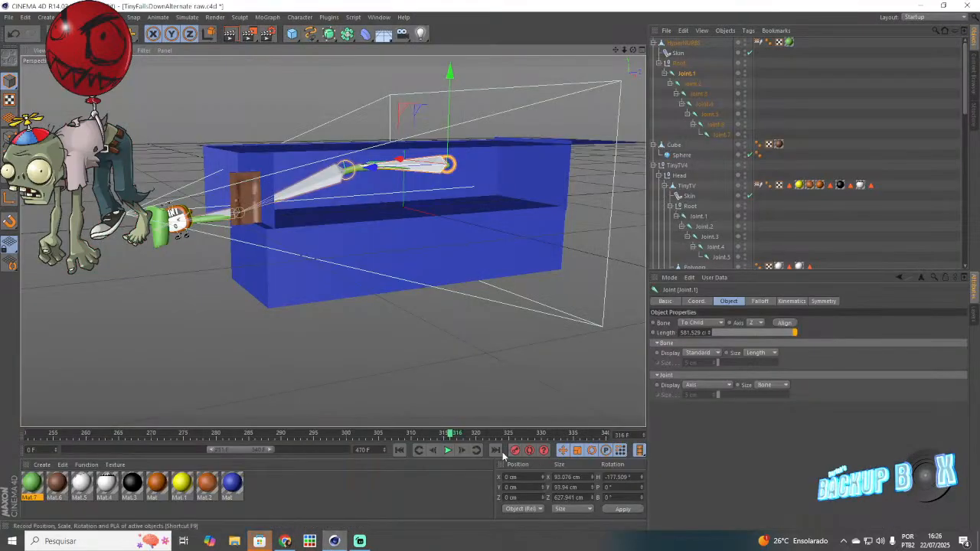
{"action": "left_click_drag", "start_coordinate": [469, 438], "coordinate": [417, 470]}
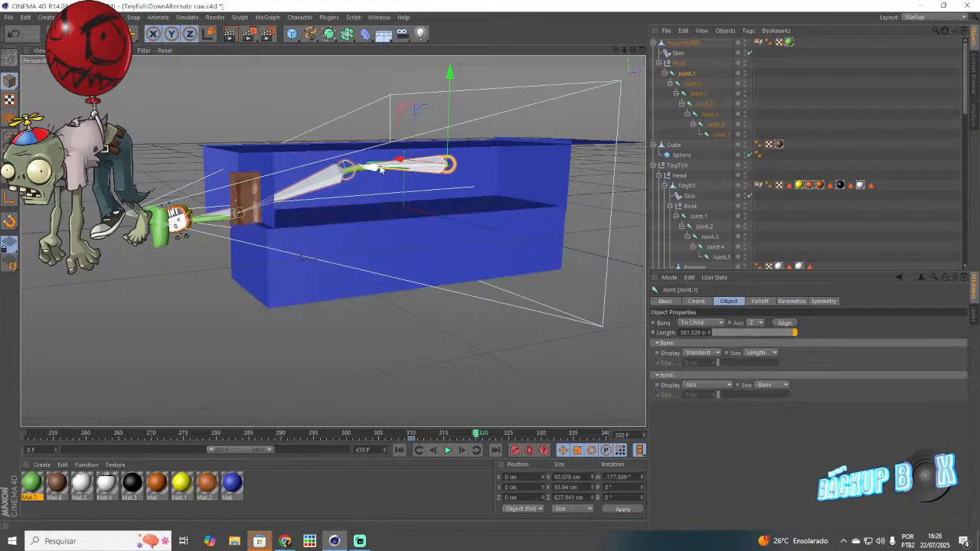
{"action": "left_click_drag", "start_coordinate": [380, 169], "coordinate": [440, 164]}
{"action": "left_click", "coordinate": [411, 434]}
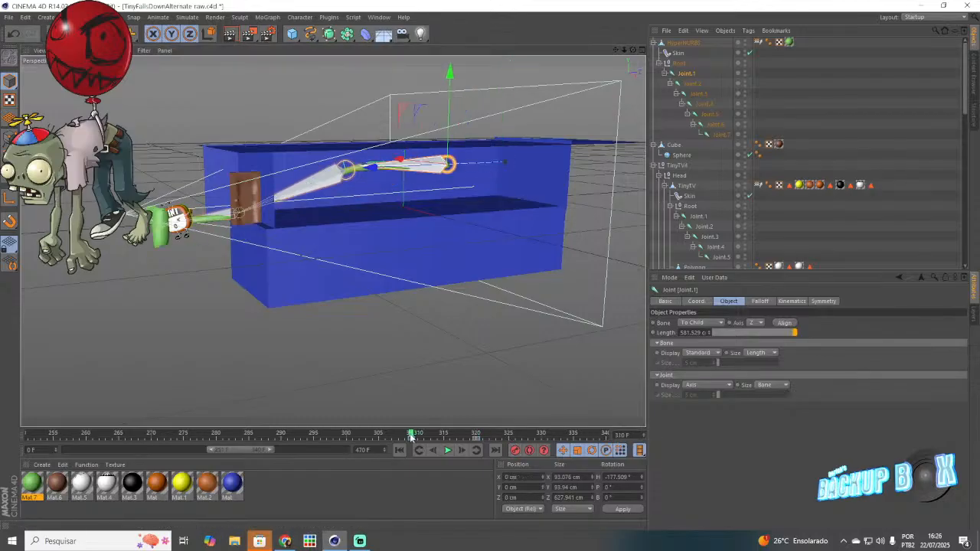
Step: Hold Joint.2's pose with a keyframe at frame 315, and at frame 320 move it to about Y -2 cm, Z 158 cm
{"action": "left_click", "coordinate": [692, 84]}
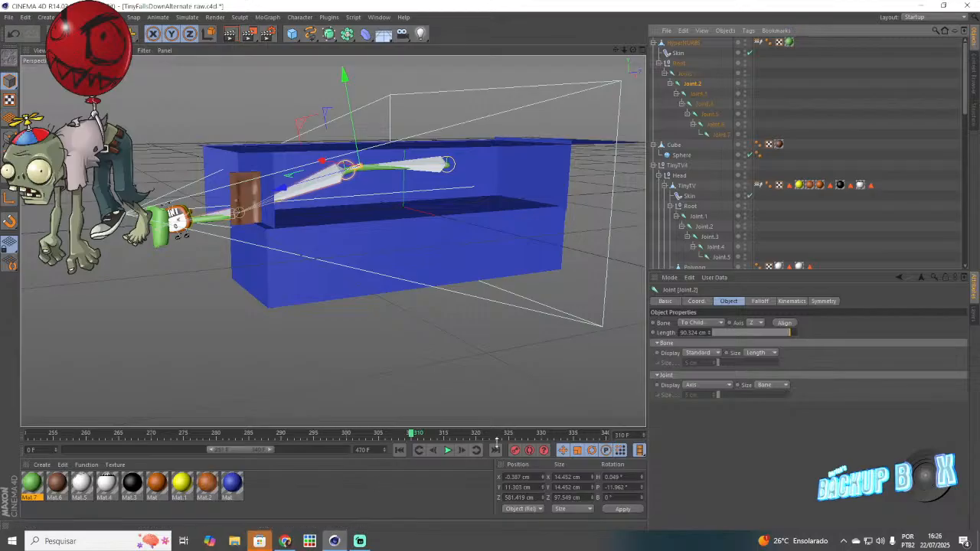
{"action": "left_click", "coordinate": [445, 434]}
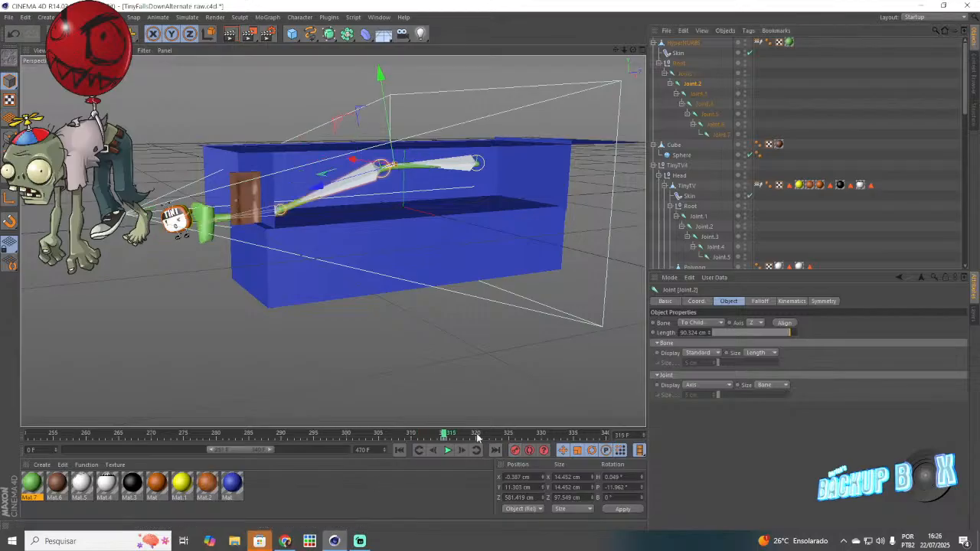
{"action": "left_click", "coordinate": [476, 434]}
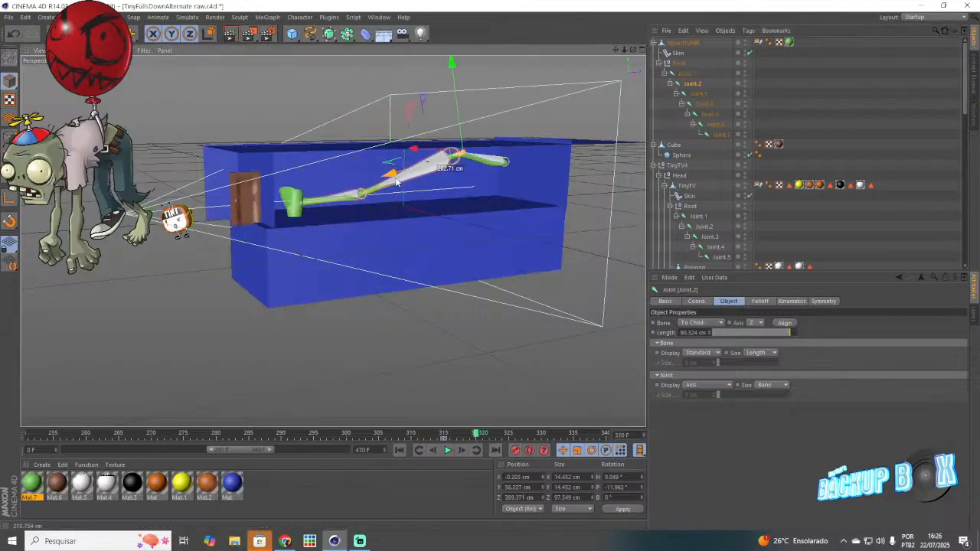
{"action": "left_click_drag", "start_coordinate": [395, 181], "coordinate": [414, 180]}
{"action": "left_click_drag", "start_coordinate": [480, 87], "coordinate": [486, 102]}
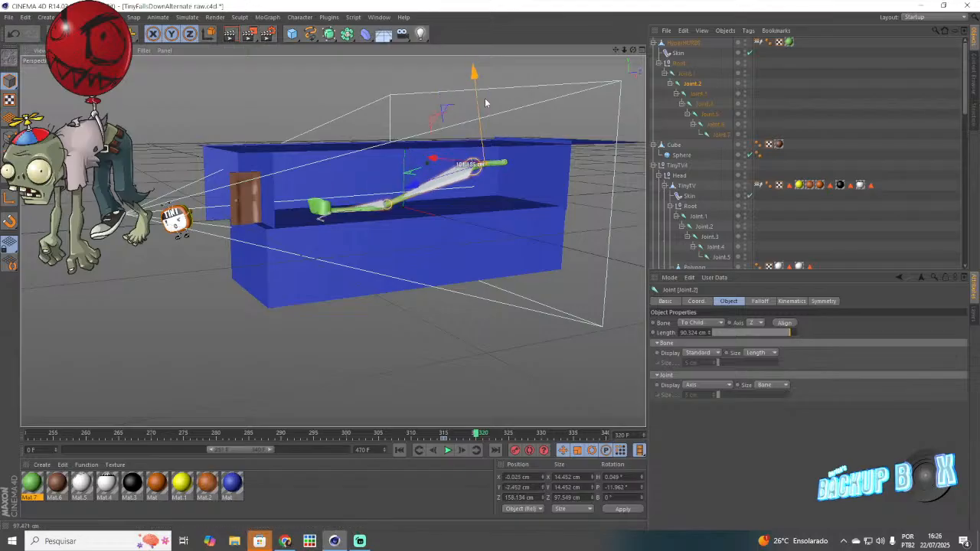
Step: Rotate Joint.3 upward to a pitch of about 8.4° at frame 320
{"action": "left_click", "coordinate": [697, 93]}
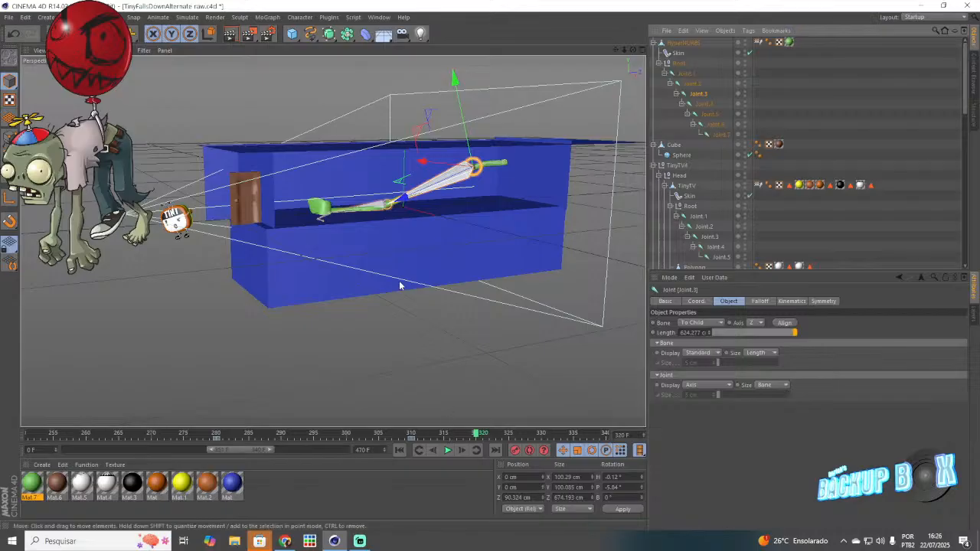
{"action": "key", "text": "r"}
{"action": "left_click_drag", "start_coordinate": [442, 169], "coordinate": [445, 148]}
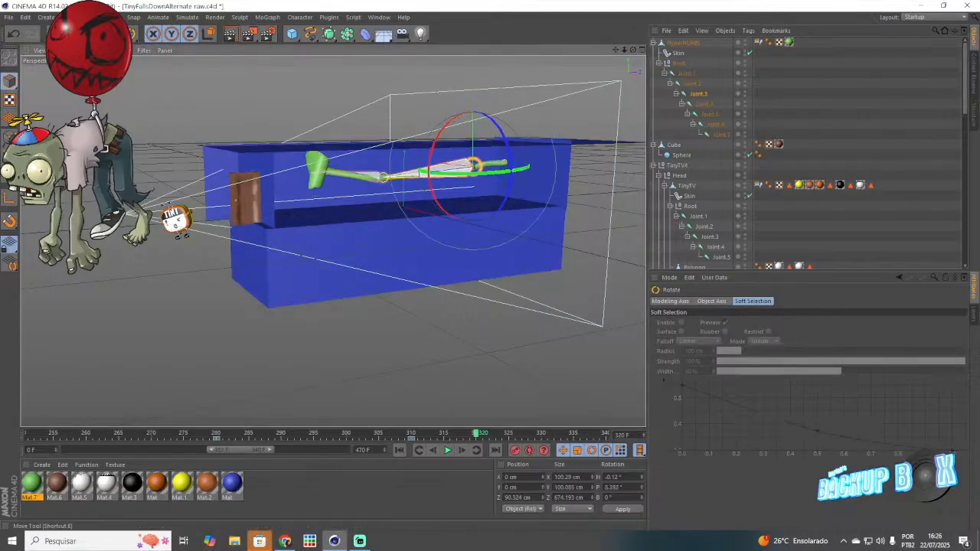
Step: At frame 325, pull Joint.4 back to about X -33 cm, Y -5 cm, Z 111 cm
{"action": "left_click", "coordinate": [702, 104]}
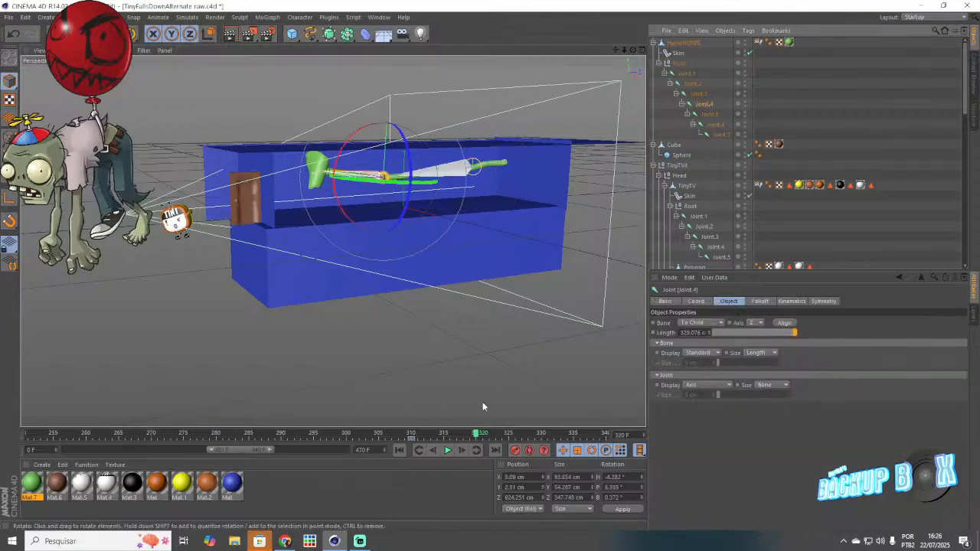
{"action": "left_click", "coordinate": [510, 435]}
{"action": "key", "text": "e"}
{"action": "left_click_drag", "start_coordinate": [346, 171], "coordinate": [418, 114]}
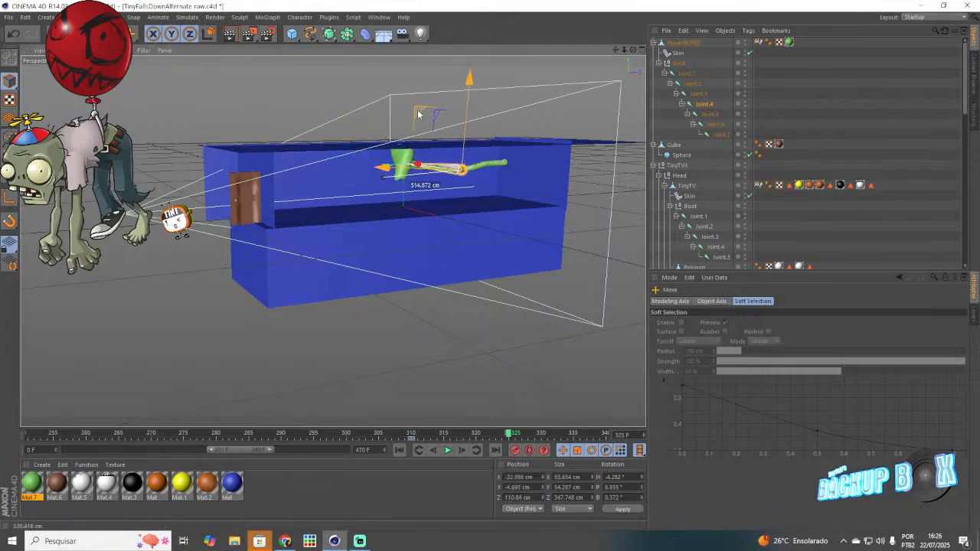
Step: Keyframe Joint.5 at frame 315, and at frame 325 rotate it to about H 98°, P -31°, B -48°
{"action": "left_click", "coordinate": [705, 115]}
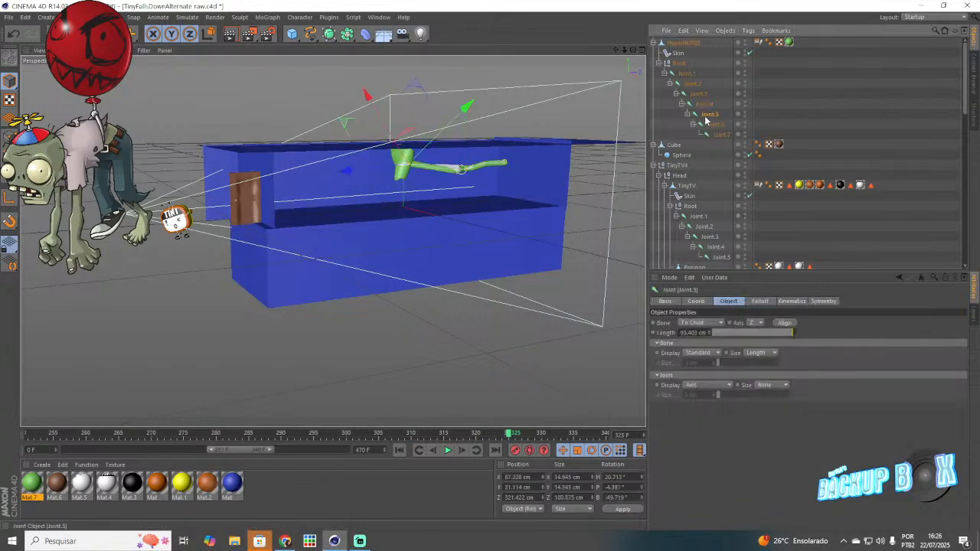
{"action": "left_click", "coordinate": [444, 434]}
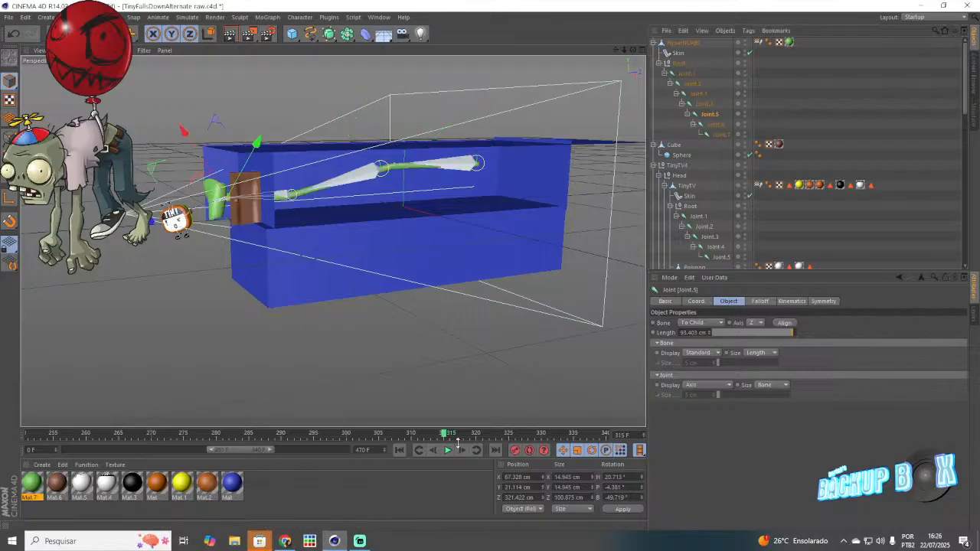
{"action": "left_click", "coordinate": [509, 435]}
{"action": "left_click", "coordinate": [112, 34]}
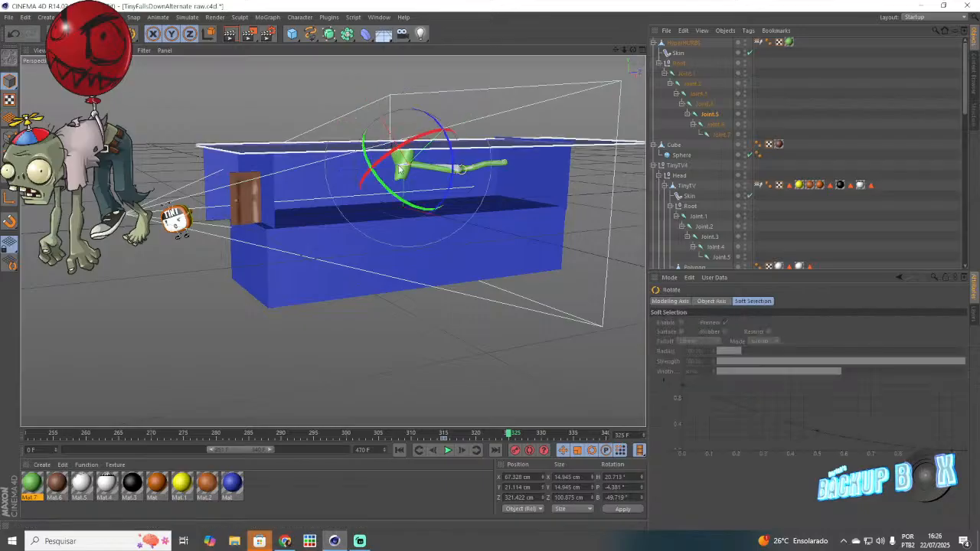
{"action": "left_click_drag", "start_coordinate": [398, 174], "coordinate": [490, 193]}
Step: Switch to Streamlabs to check the live chat and close the Microsoft Store window
{"action": "left_click", "coordinate": [359, 542]}
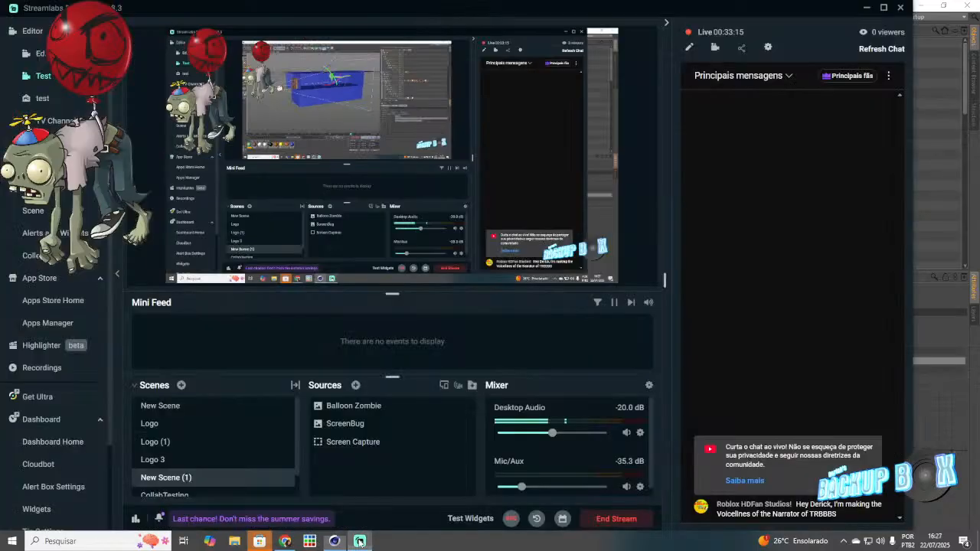
{"action": "left_click", "coordinate": [261, 541]}
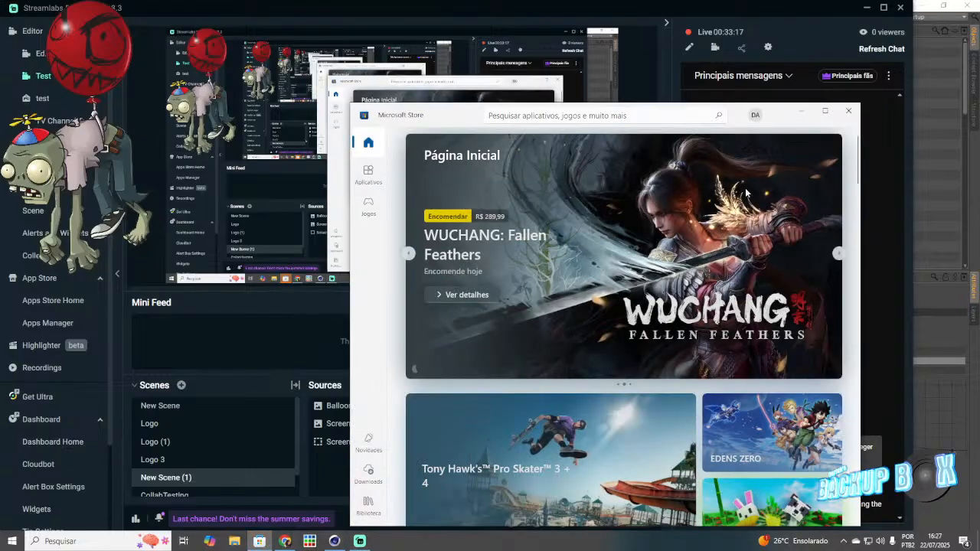
{"action": "left_click", "coordinate": [849, 112]}
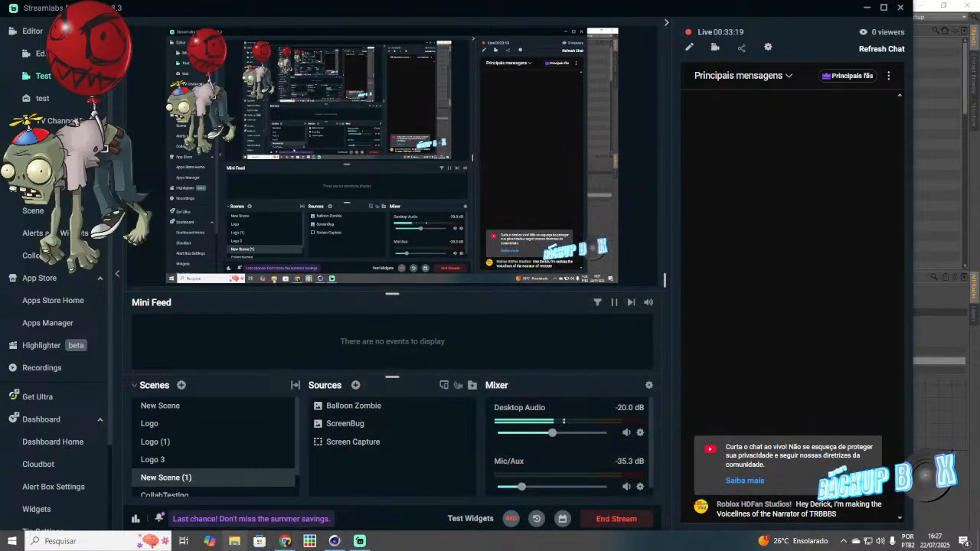
Step: Switch to the browser, open the YouTube video "AI is Killing YouTube Shorts" and like it
{"action": "left_click", "coordinate": [284, 541]}
{"action": "left_click", "coordinate": [47, 11]}
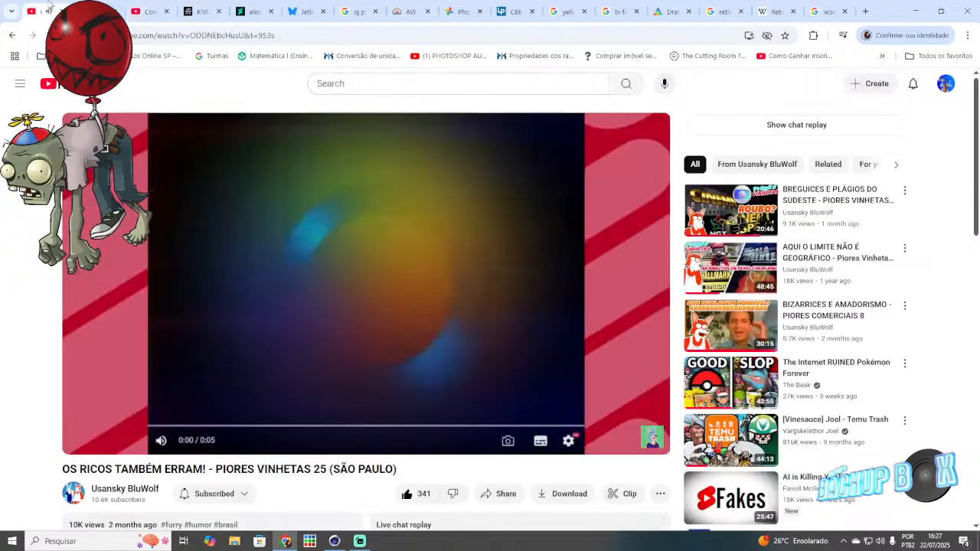
{"action": "left_click", "coordinate": [229, 203]}
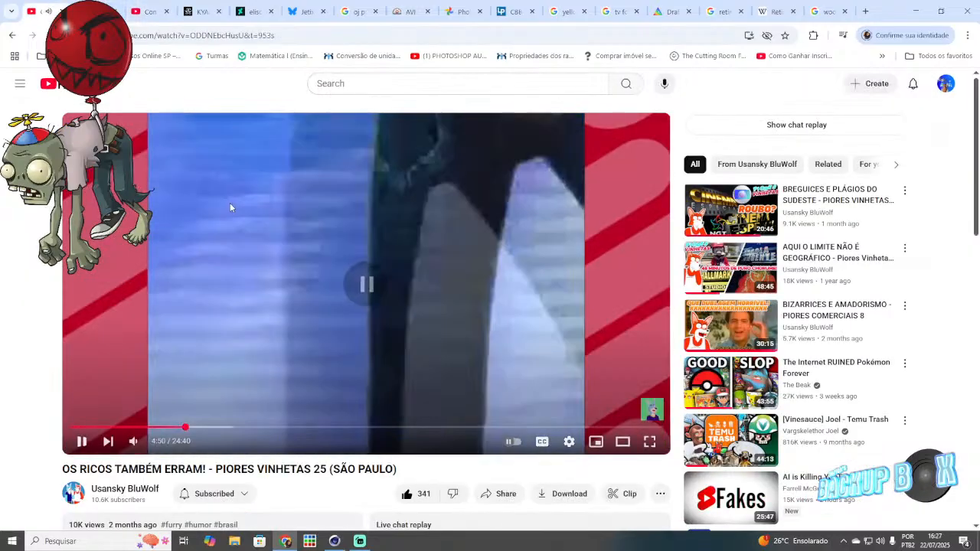
{"action": "left_click", "coordinate": [727, 496]}
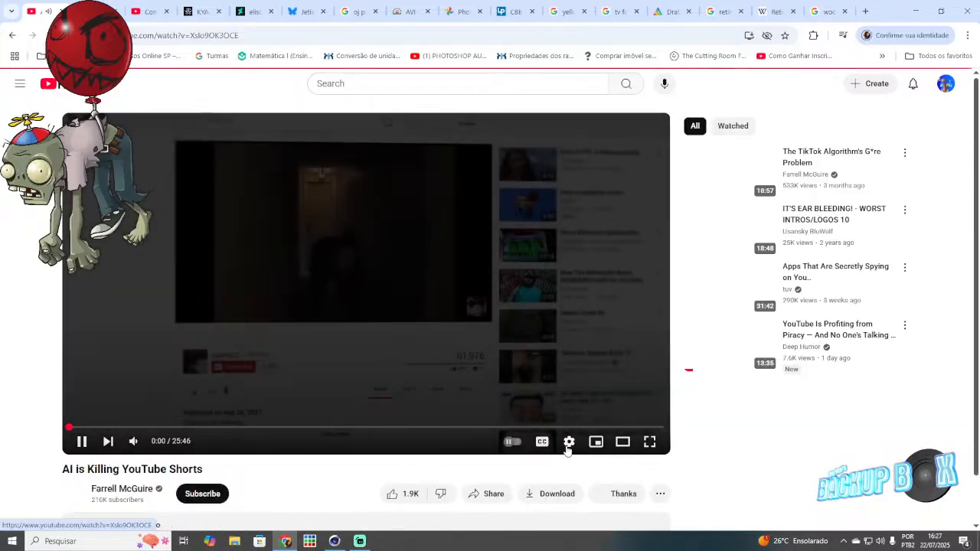
{"action": "left_click", "coordinate": [568, 442]}
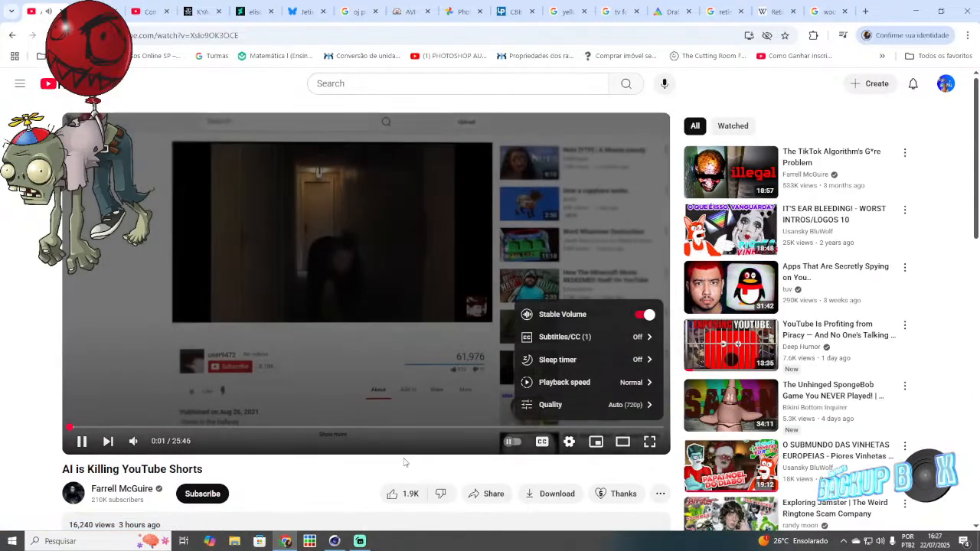
{"action": "left_click", "coordinate": [398, 495]}
Step: Return to Cinema 4D and save the project
{"action": "left_click", "coordinate": [334, 541]}
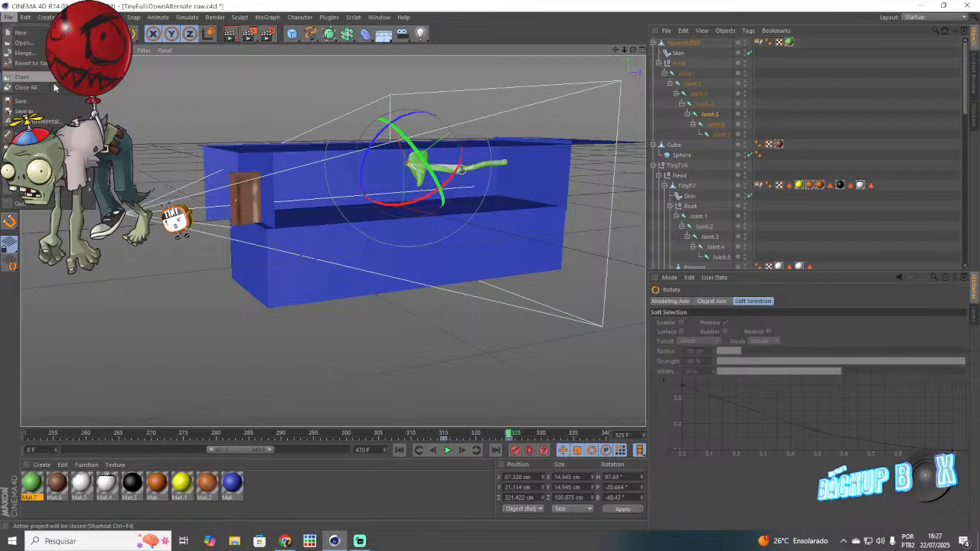
{"action": "left_click", "coordinate": [12, 29]}
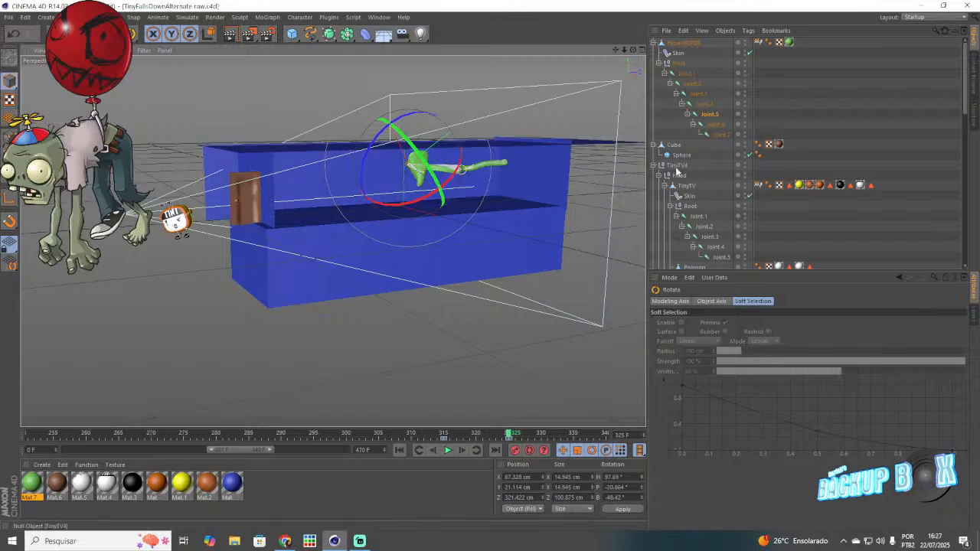
Step: At frame 315, move TinyTV4 to about X 52 cm, Y 100 cm, Z -1006 cm and record a keyframe
{"action": "left_click", "coordinate": [677, 166]}
{"action": "left_click_drag", "start_coordinate": [437, 437], "coordinate": [416, 439]}
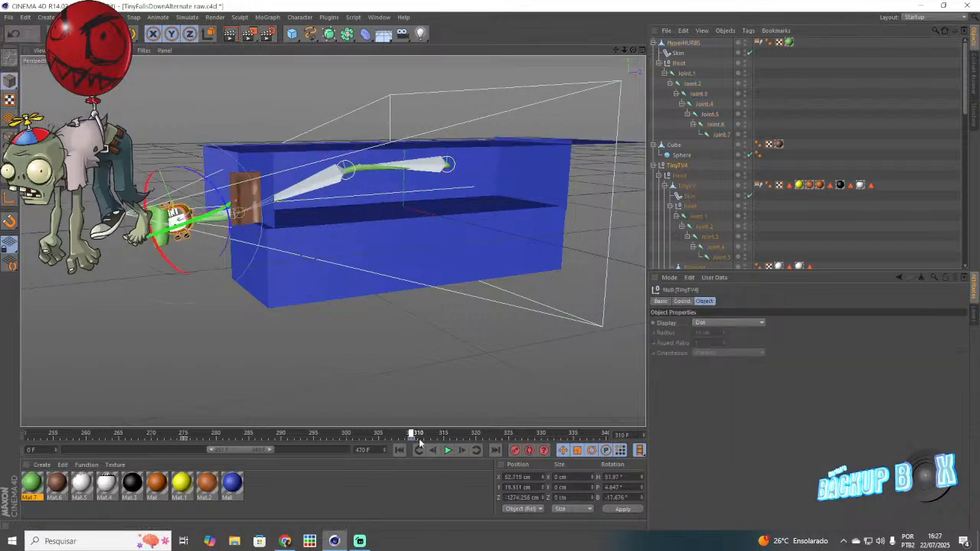
{"action": "left_click", "coordinate": [446, 450]}
{"action": "key", "text": "e"}
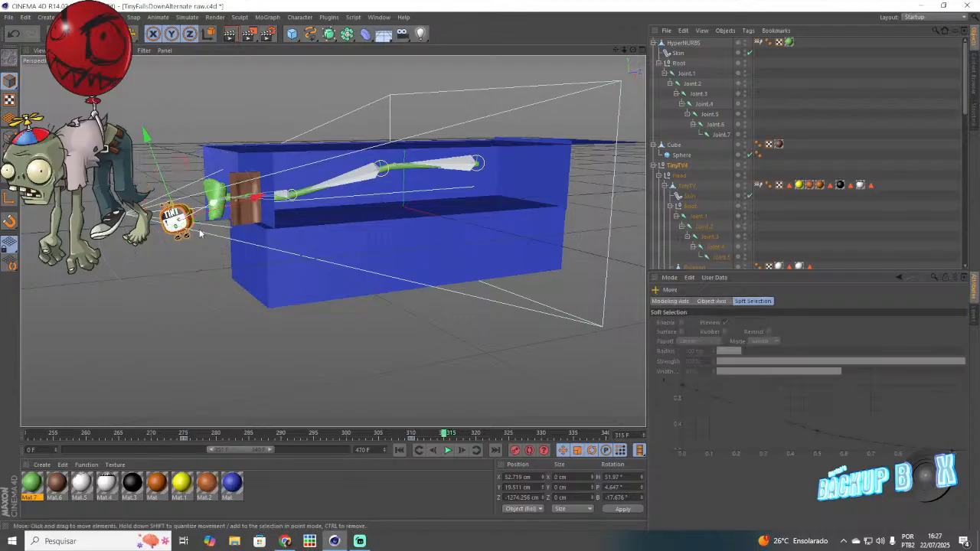
{"action": "left_click_drag", "start_coordinate": [429, 180], "coordinate": [285, 173], "text": "alt"}
{"action": "left_click", "coordinate": [515, 454]}
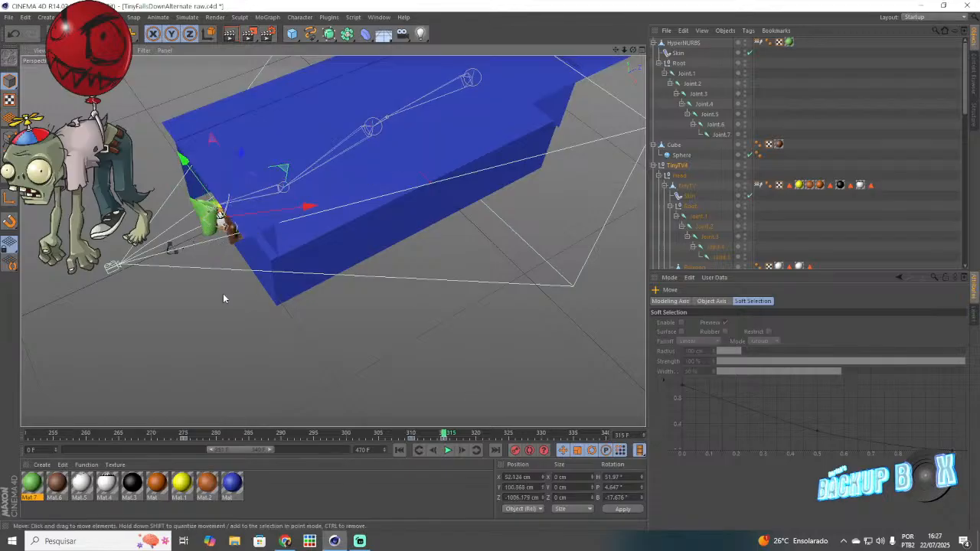
Step: Look through the scene Camera and scrub back to frame 222, where the arm reaches TinyTV4 at the door
{"action": "scroll", "coordinate": [223, 298], "scroll_direction": "up", "scroll_amount": 4}
{"action": "scroll", "coordinate": [691, 190], "scroll_direction": "down", "scroll_amount": 8}
{"action": "left_click", "coordinate": [750, 265]}
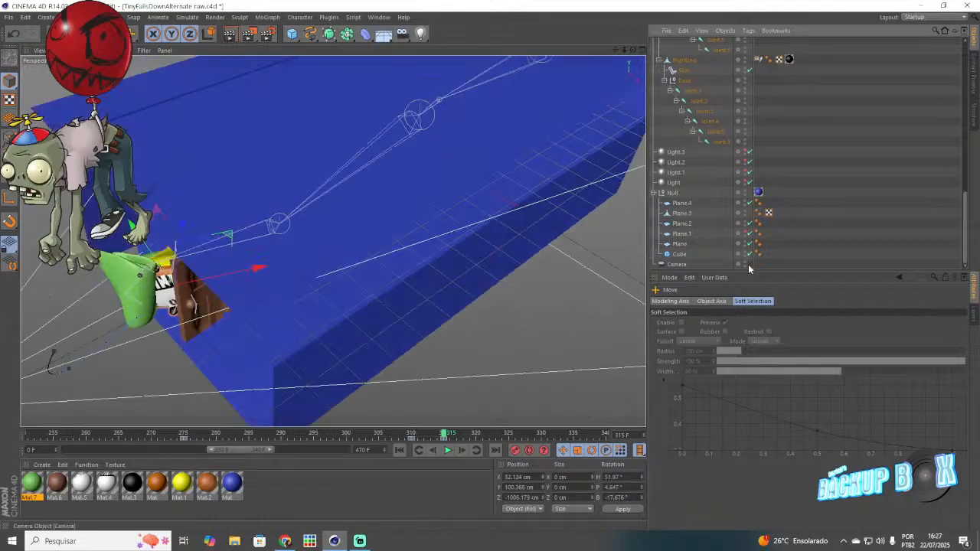
{"action": "mouse_move", "coordinate": [398, 435]}
{"action": "left_mouse_down"}
{"action": "mouse_move", "coordinate": [320, 454]}
{"action": "mouse_move", "coordinate": [331, 478]}
{"action": "mouse_move", "coordinate": [356, 485]}
{"action": "mouse_move", "coordinate": [139, 488]}
{"action": "left_mouse_up"}
{"action": "mouse_move", "coordinate": [273, 440]}
{"action": "left_mouse_down"}
{"action": "mouse_move", "coordinate": [211, 444]}
{"action": "mouse_move", "coordinate": [269, 454]}
{"action": "mouse_move", "coordinate": [516, 449]}
{"action": "left_mouse_up"}
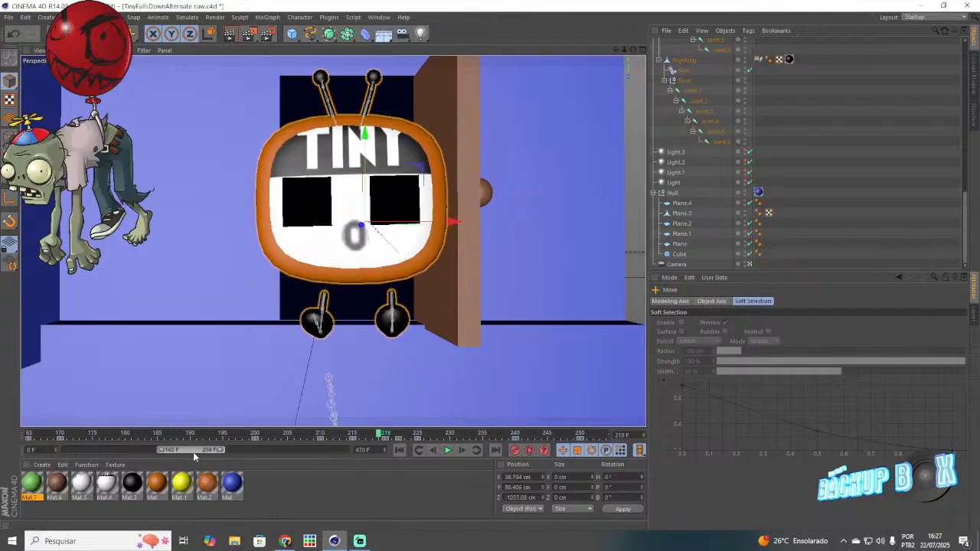
{"action": "mouse_move", "coordinate": [285, 438]}
{"action": "left_mouse_down"}
{"action": "mouse_move", "coordinate": [295, 436]}
{"action": "mouse_move", "coordinate": [282, 438]}
{"action": "left_mouse_up"}
Step: Keyframe the Camera at frame 225 and reposition it at frame 235 to about X 317 cm, Y 52 cm, Z -1556 cm, H 39.6°, P 1.25°
{"action": "left_click", "coordinate": [681, 264]}
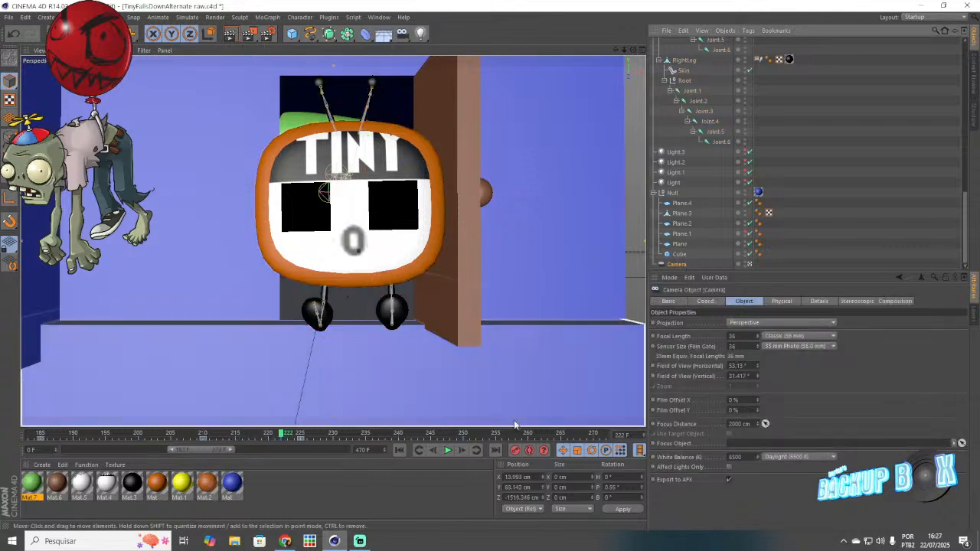
{"action": "left_click", "coordinate": [302, 435]}
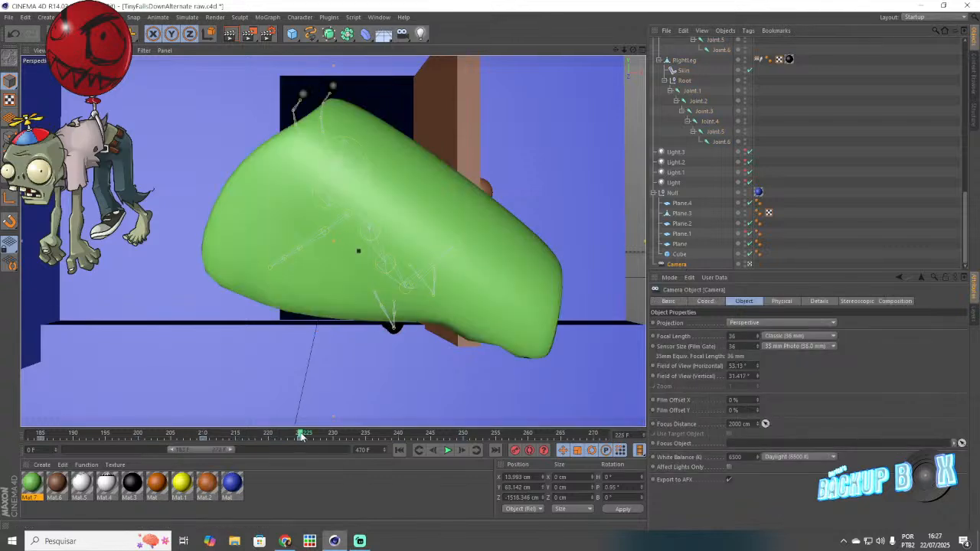
{"action": "left_click", "coordinate": [365, 436]}
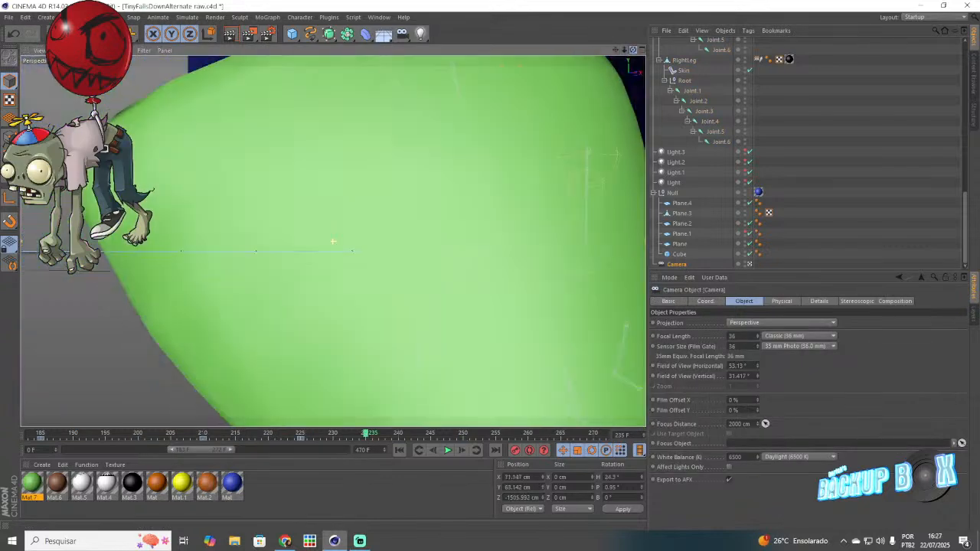
{"action": "left_click_drag", "start_coordinate": [632, 50], "coordinate": [615, 50]}
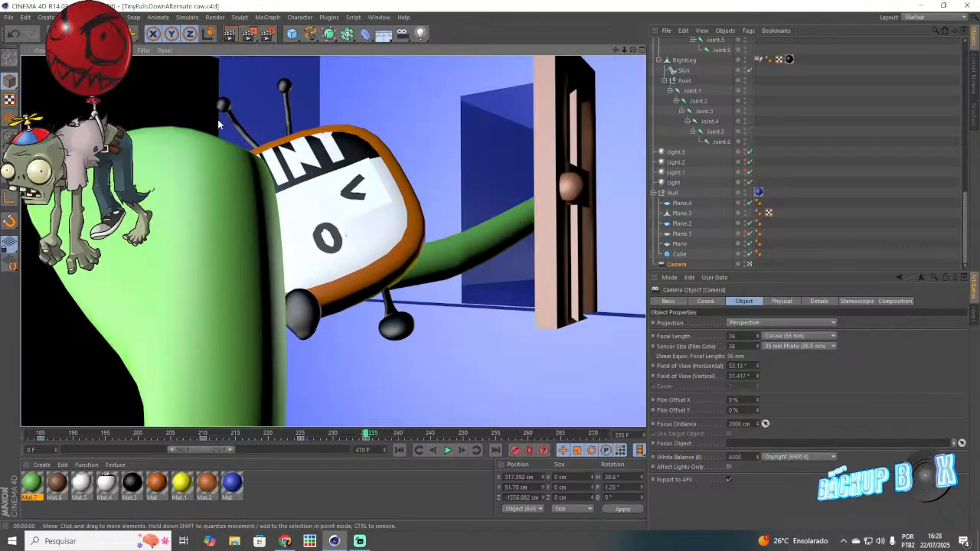
Step: Deselect the Camera, save the project and play back the shot from frame 235
{"action": "left_click", "coordinate": [871, 178]}
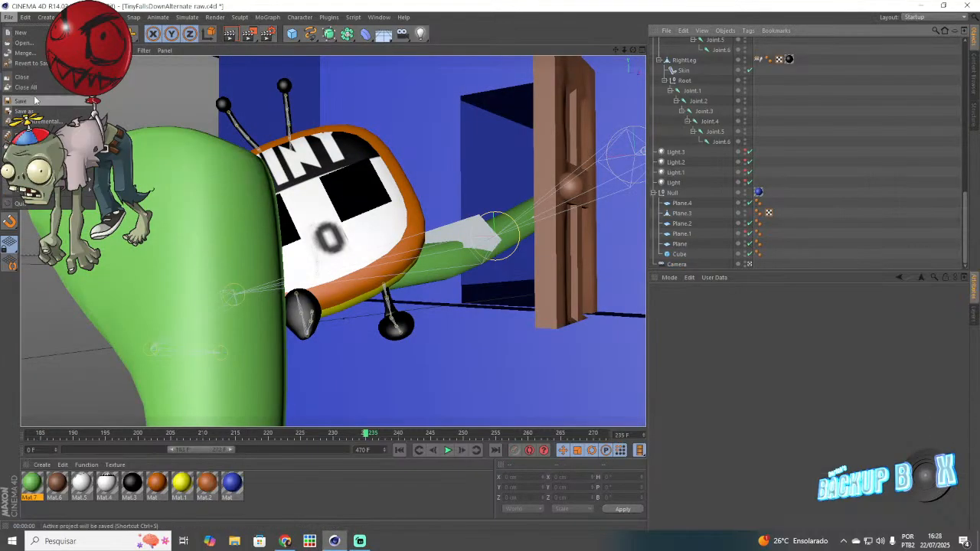
{"action": "left_click", "coordinate": [448, 450]}
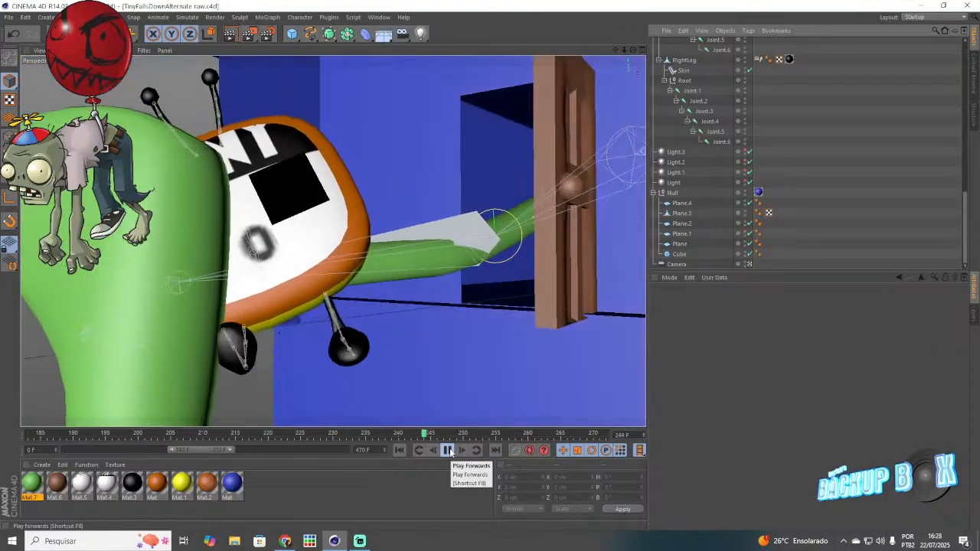
{"action": "left_click", "coordinate": [449, 450]}
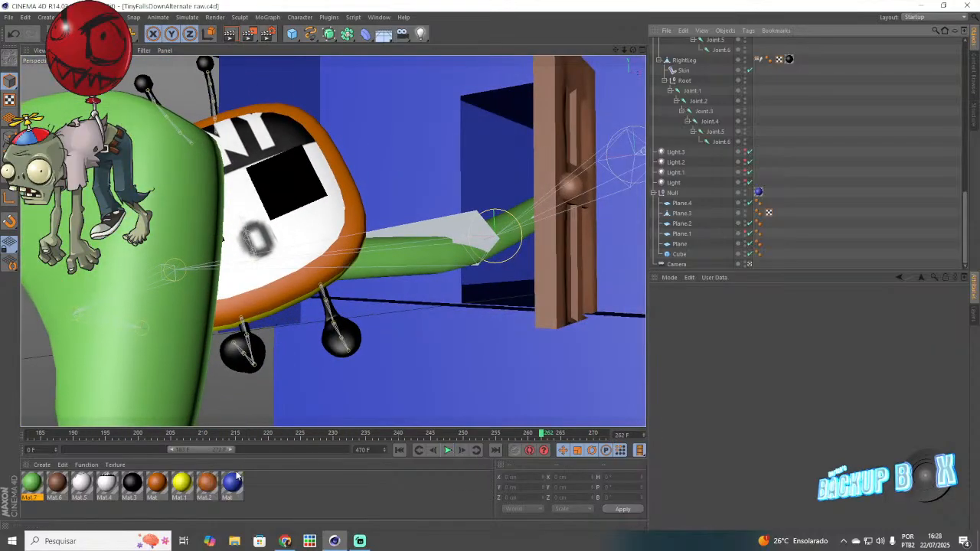
Step: Leave the scene Camera view, select TinyTV4 and move it at frame 313 to about X 42 cm, Y 50 cm, Z -1139 cm
{"action": "left_click", "coordinate": [359, 542]}
{"action": "left_click", "coordinate": [335, 541]}
{"action": "left_click", "coordinate": [750, 264]}
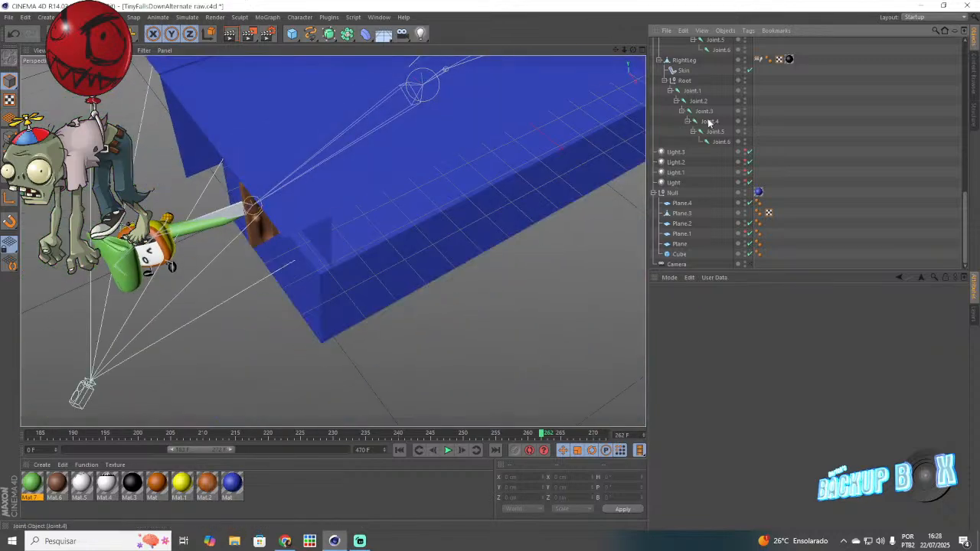
{"action": "scroll", "coordinate": [705, 132], "scroll_direction": "up", "scroll_amount": 10}
{"action": "left_click", "coordinate": [685, 165]}
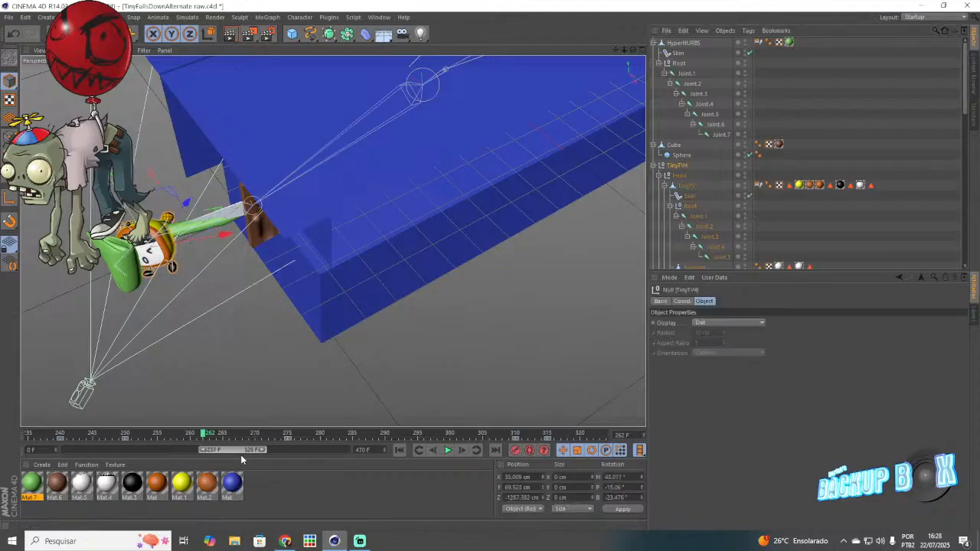
{"action": "left_click_drag", "start_coordinate": [233, 438], "coordinate": [412, 437]}
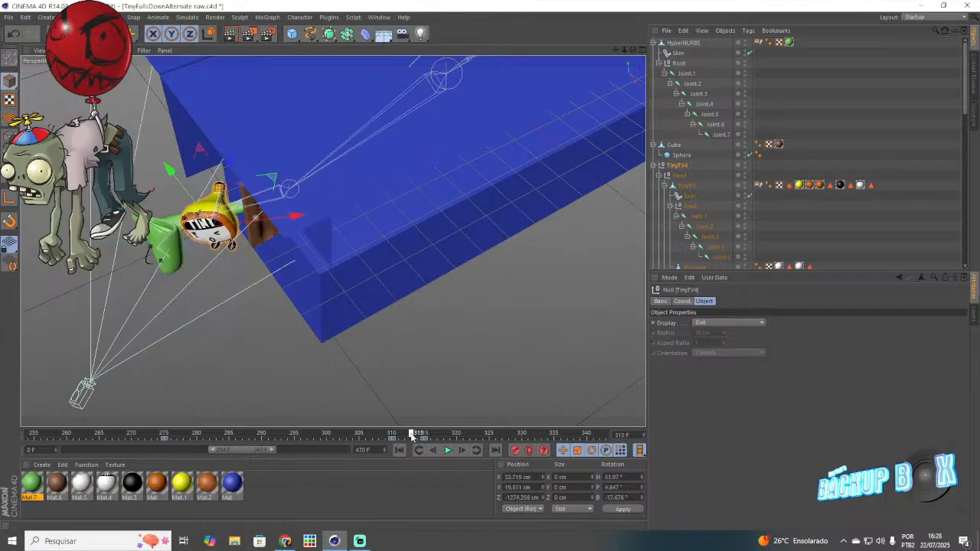
{"action": "left_click_drag", "start_coordinate": [274, 182], "coordinate": [260, 184]}
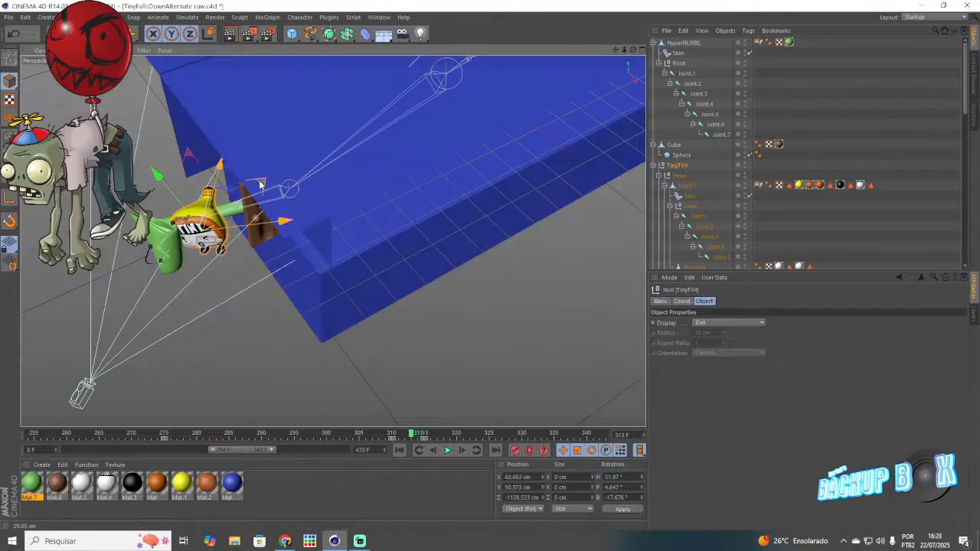
Step: At frame 320, carry TinyTV4 through the door to about X 287 cm, Y 186 cm, Z -36 cm beside the green hand
{"action": "left_click_drag", "start_coordinate": [417, 429], "coordinate": [431, 434]}
{"action": "left_click_drag", "start_coordinate": [633, 49], "coordinate": [332, 241]}
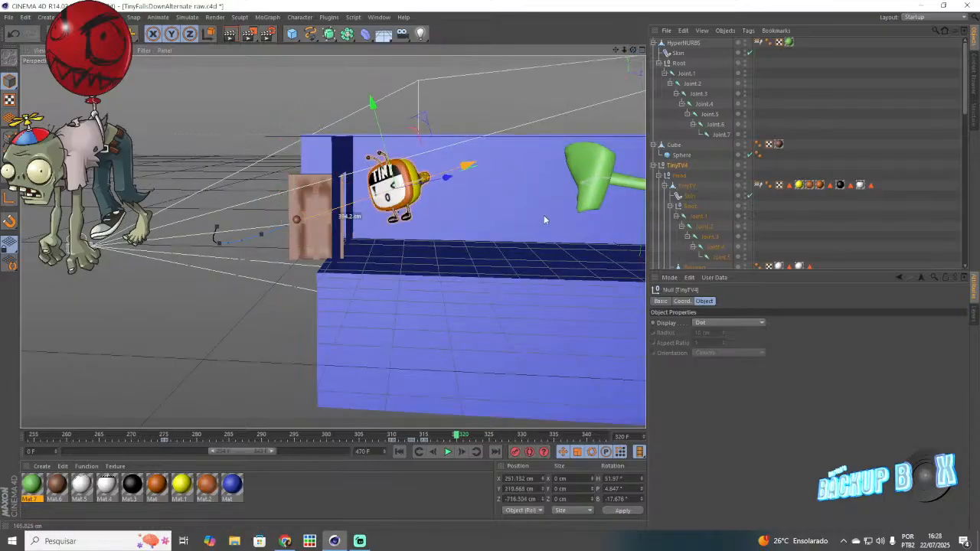
{"action": "left_click_drag", "start_coordinate": [531, 220], "coordinate": [545, 188]}
{"action": "left_click_drag", "start_coordinate": [450, 77], "coordinate": [470, 142]}
{"action": "left_click_drag", "start_coordinate": [633, 50], "coordinate": [590, 88]}
{"action": "left_click_drag", "start_coordinate": [439, 202], "coordinate": [643, 222]}
{"action": "left_click_drag", "start_coordinate": [633, 49], "coordinate": [413, 36]}
{"action": "left_click_drag", "start_coordinate": [417, 153], "coordinate": [494, 157]}
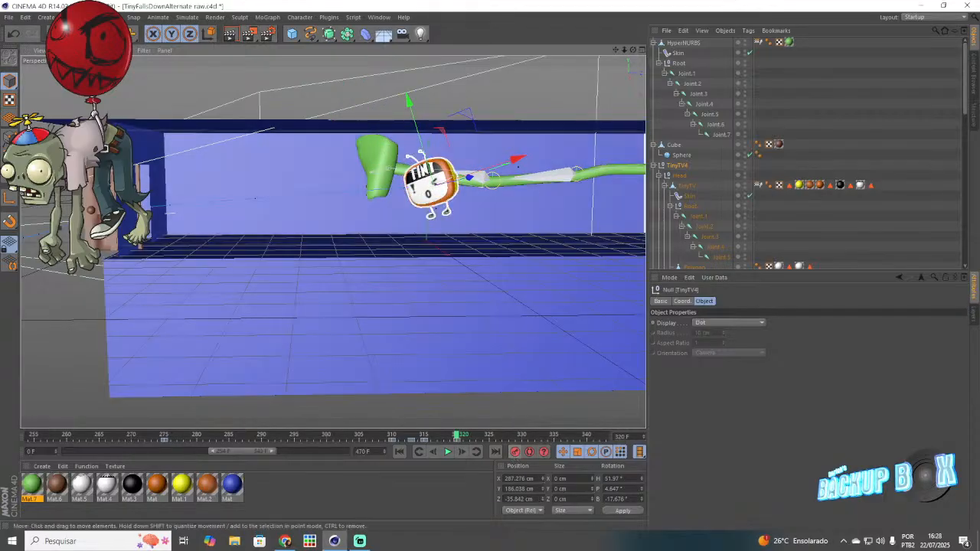
Step: Rotate TinyTV4 at frame 320 to about H 120°, P -15°, B 85°
{"action": "left_click", "coordinate": [114, 34]}
{"action": "left_click_drag", "start_coordinate": [445, 176], "coordinate": [538, 163]}
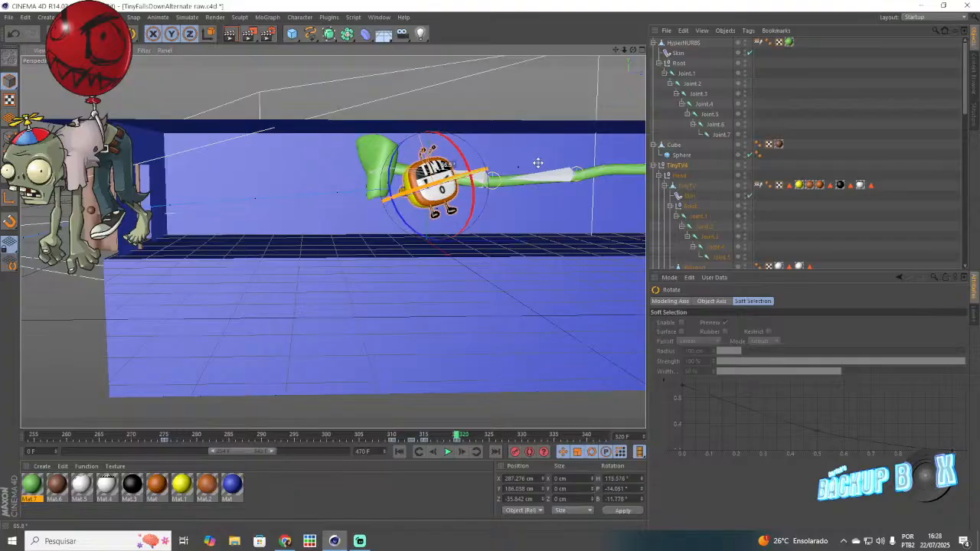
{"action": "left_click_drag", "start_coordinate": [394, 165], "coordinate": [459, 123]}
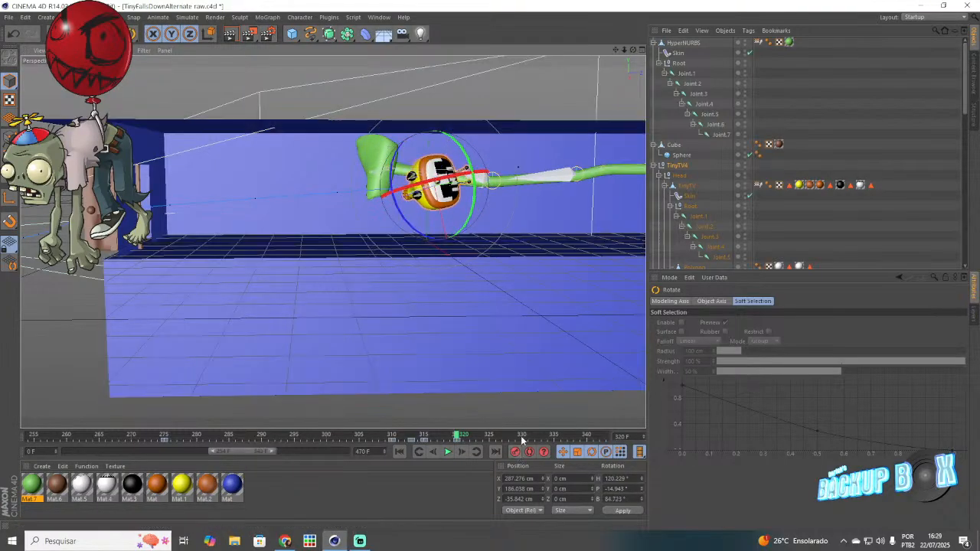
Step: At frame 335, move TinyTV4 along with the retreating arm to about X 110 cm, Y 208 cm, Z 213 cm
{"action": "left_click", "coordinate": [522, 437]}
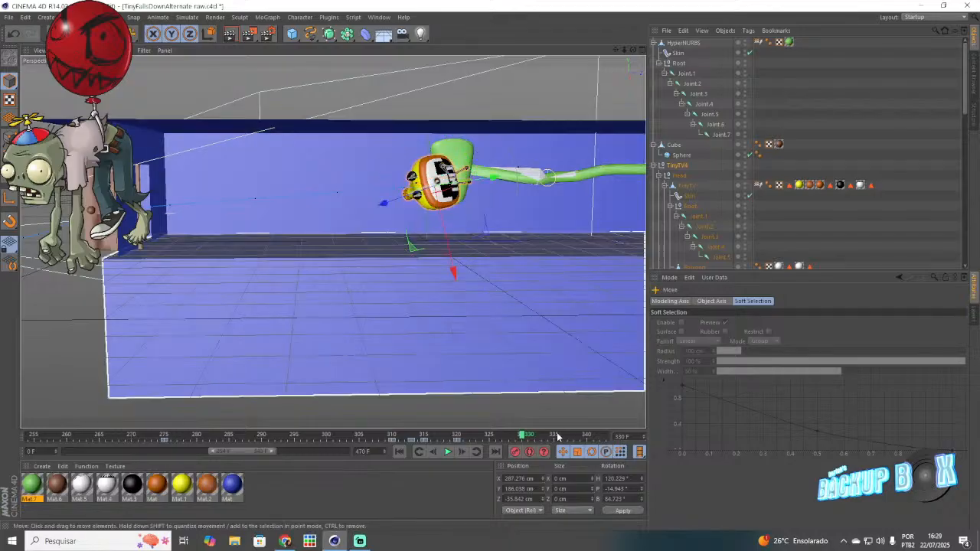
{"action": "left_click", "coordinate": [553, 436]}
{"action": "left_click_drag", "start_coordinate": [459, 201], "coordinate": [600, 209]}
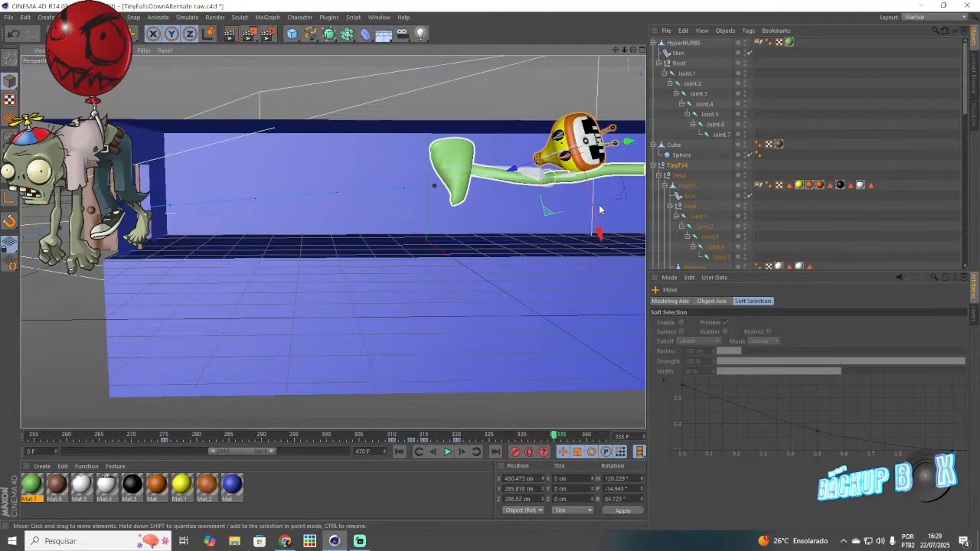
{"action": "left_click_drag", "start_coordinate": [633, 50], "coordinate": [788, 53]}
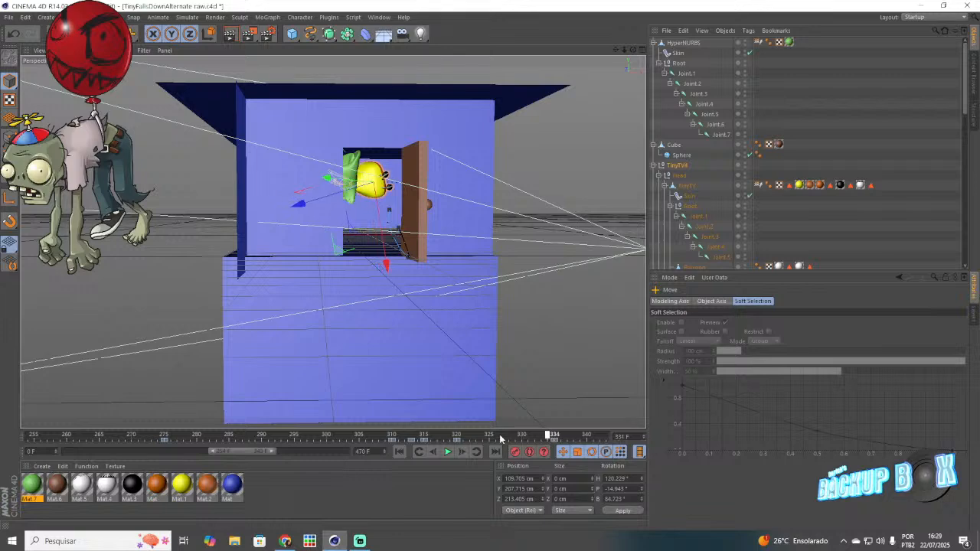
Step: Reposition TinyTV4 at frame 320 to about X 159 cm, Y 212 cm, Z -118 cm under the hand and record a keyframe
{"action": "scroll", "coordinate": [374, 167], "scroll_direction": "up", "scroll_amount": 10}
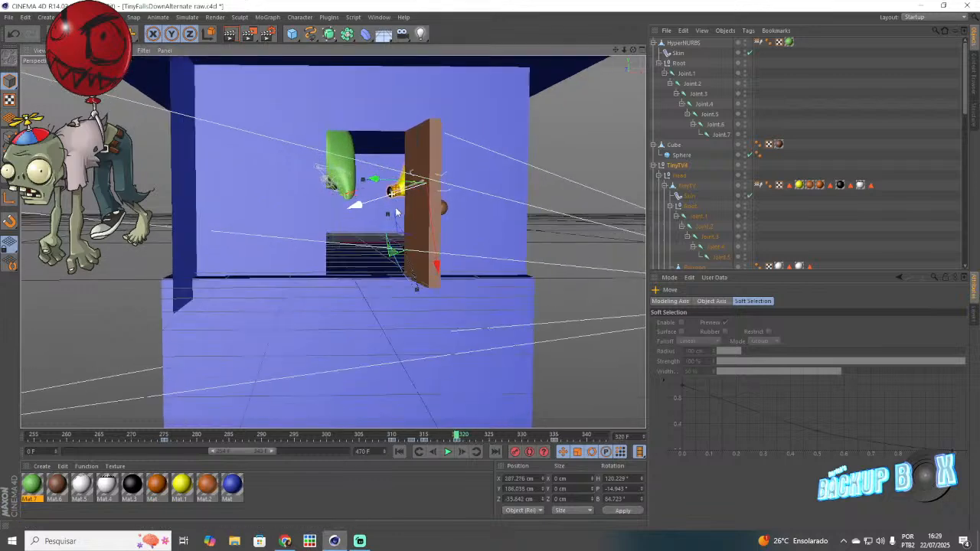
{"action": "scroll", "coordinate": [373, 164], "scroll_direction": "up", "scroll_amount": 3}
{"action": "left_click_drag", "start_coordinate": [401, 211], "coordinate": [341, 233]}
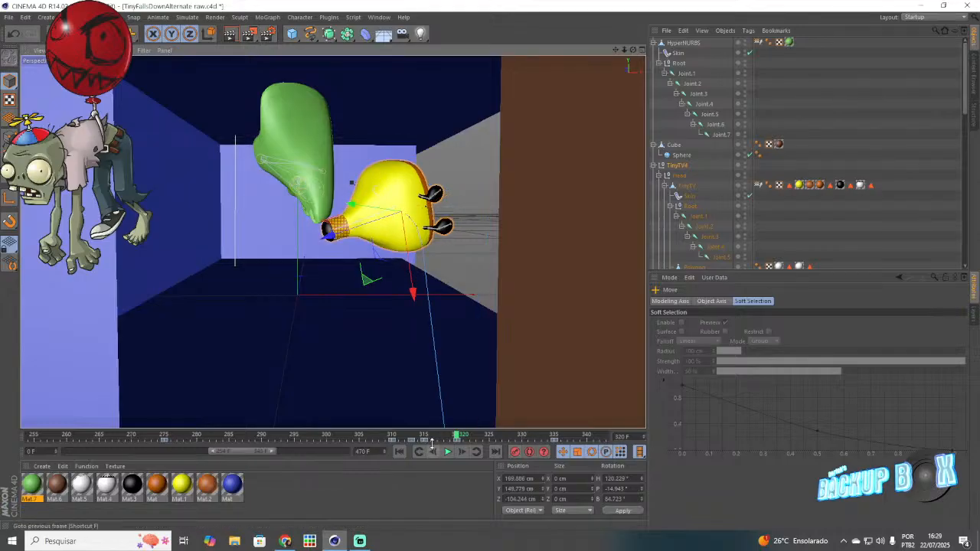
{"action": "left_click_drag", "start_coordinate": [412, 291], "coordinate": [405, 251]}
{"action": "left_click", "coordinate": [515, 453]}
Step: At frame 334, rotate TinyTV4 to about H -197°, P -320°, B 56°
{"action": "left_click", "coordinate": [550, 436]}
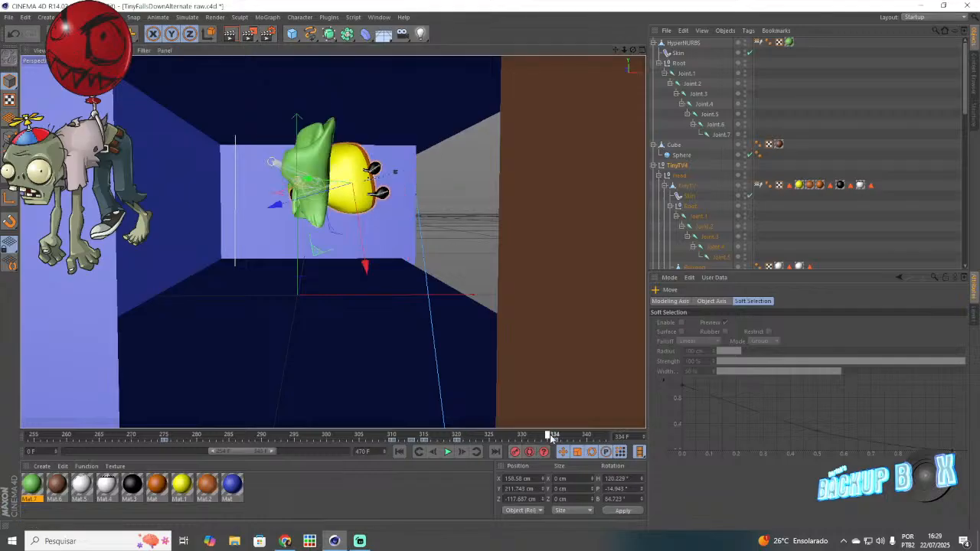
{"action": "left_click", "coordinate": [112, 33]}
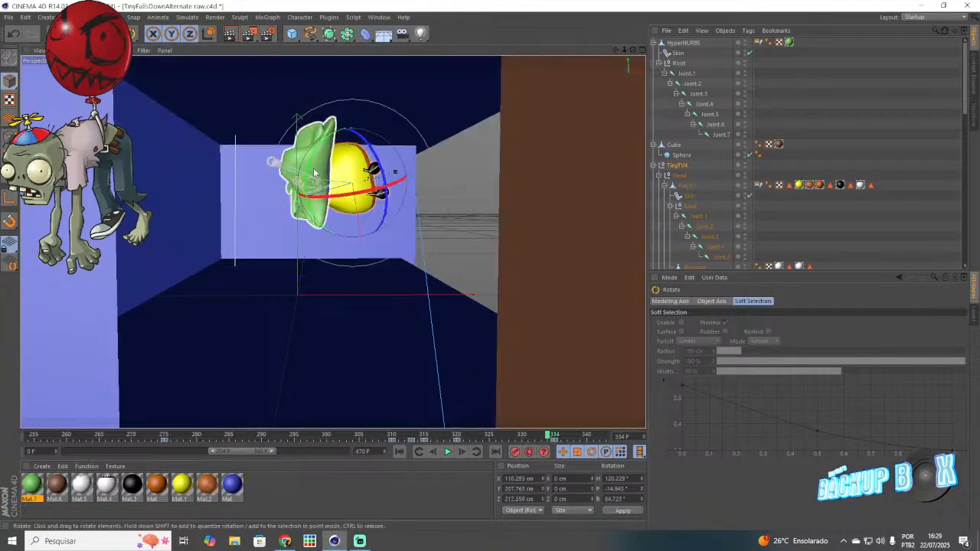
{"action": "mouse_move", "coordinate": [311, 170]}
{"action": "left_mouse_down"}
{"action": "mouse_move", "coordinate": [350, 286]}
{"action": "mouse_move", "coordinate": [476, 241]}
{"action": "mouse_move", "coordinate": [405, 70]}
{"action": "mouse_move", "coordinate": [357, 68]}
{"action": "mouse_move", "coordinate": [277, 250]}
{"action": "mouse_move", "coordinate": [463, 334]}
{"action": "mouse_move", "coordinate": [505, 202]}
{"action": "left_mouse_up"}
Step: Delete TinyTV4's keyframe at frame 335 and scrub through the motion up to frame 334
{"action": "left_click", "coordinate": [555, 438]}
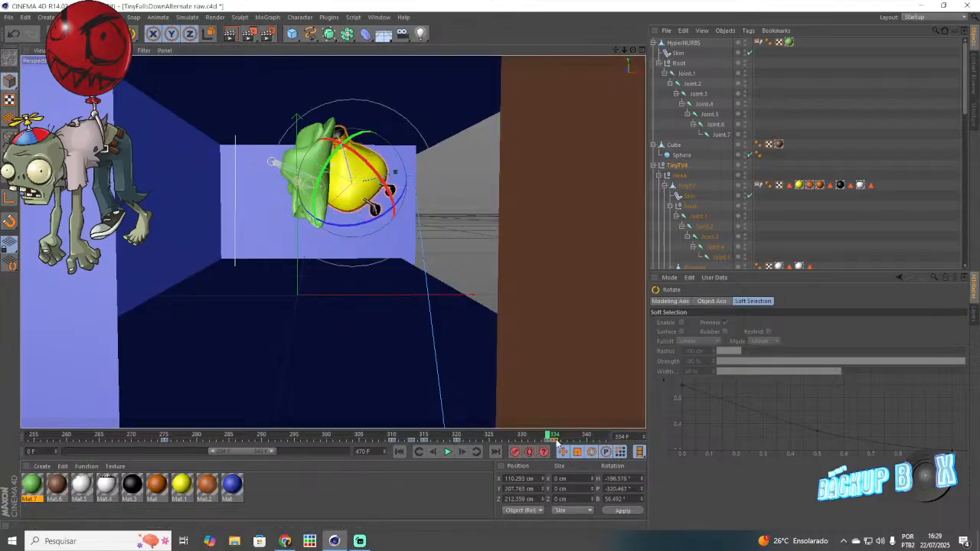
{"action": "left_click", "coordinate": [559, 444]}
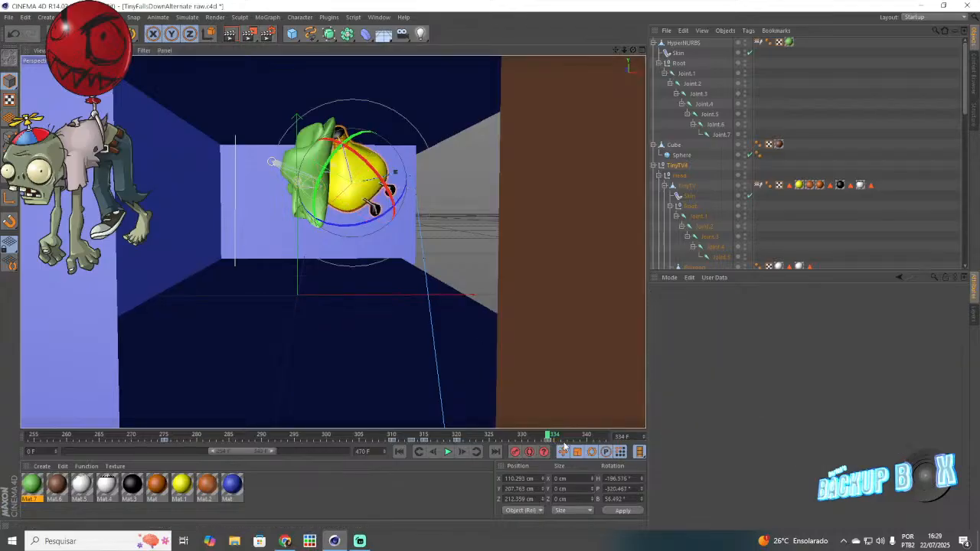
{"action": "left_click_drag", "start_coordinate": [544, 437], "coordinate": [375, 443]}
{"action": "left_click", "coordinate": [549, 438]}
Step: At frame 345, drop TinyTV4 to about X -58 cm, Y 23 cm, Z 127 cm, rotated to H -161°, P -272°, B 26°, and save the project
{"action": "key", "text": "e"}
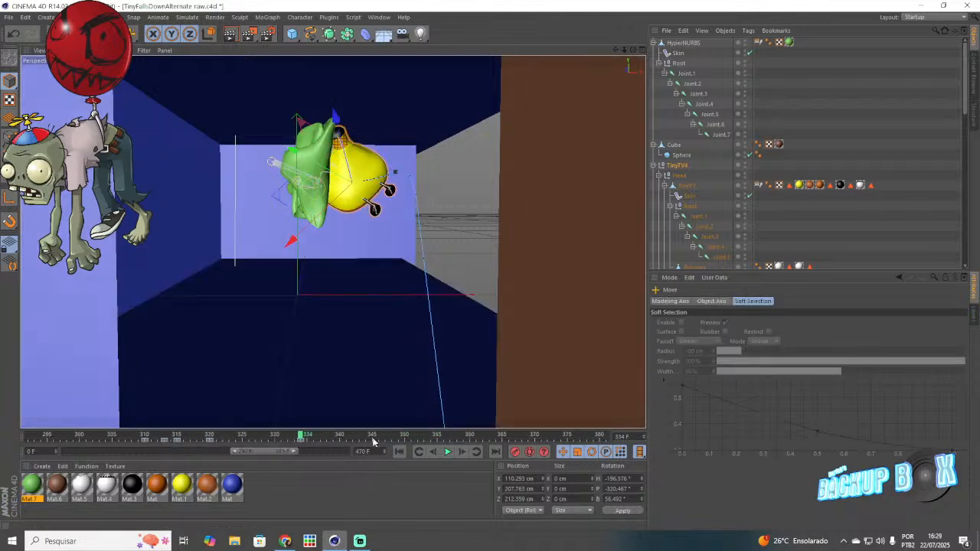
{"action": "left_click", "coordinate": [373, 436]}
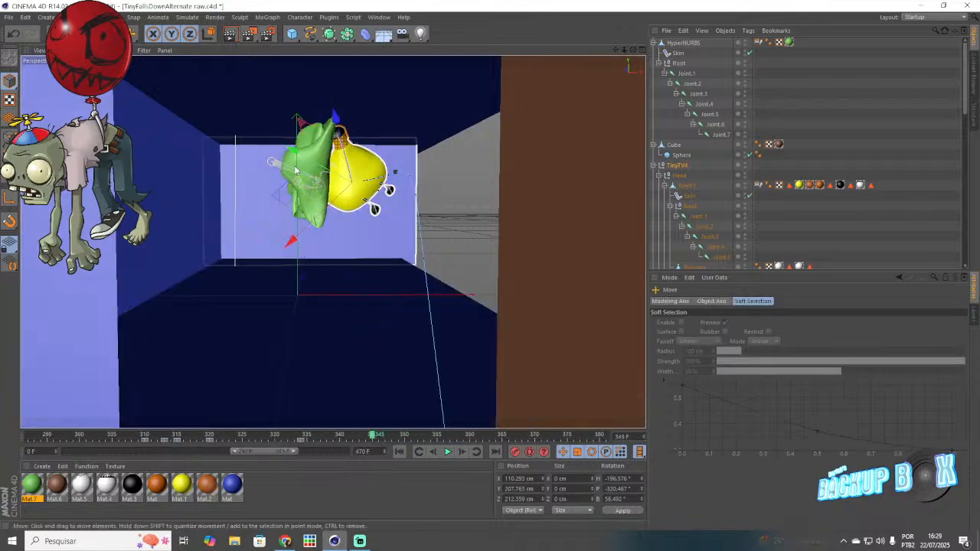
{"action": "left_click_drag", "start_coordinate": [291, 241], "coordinate": [199, 325]}
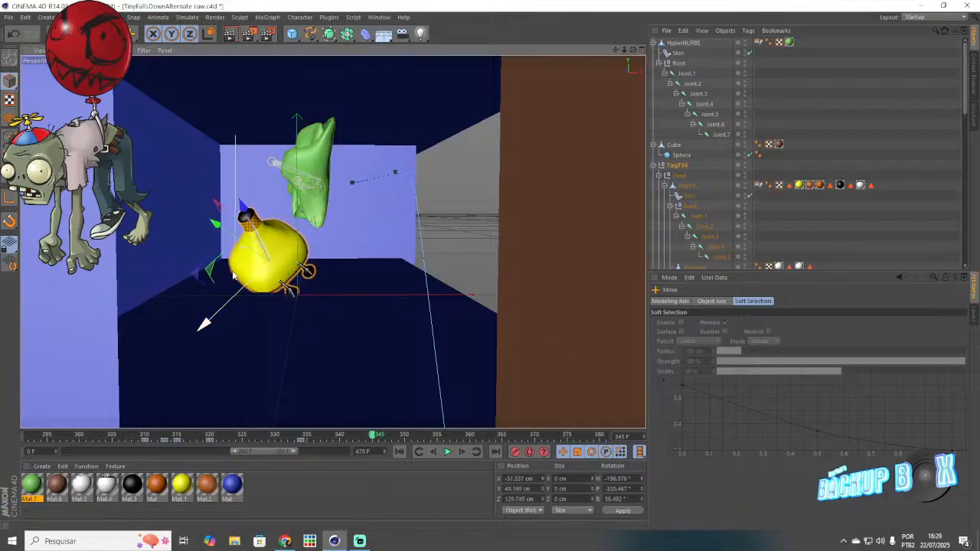
{"action": "left_click_drag", "start_coordinate": [275, 260], "coordinate": [240, 243]}
{"action": "key", "text": "e"}
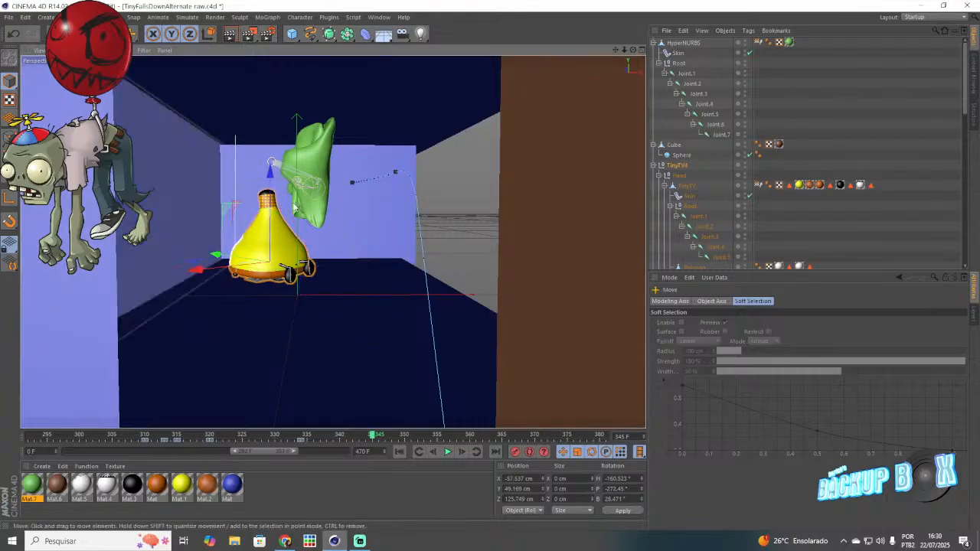
{"action": "left_click_drag", "start_coordinate": [273, 191], "coordinate": [279, 206]}
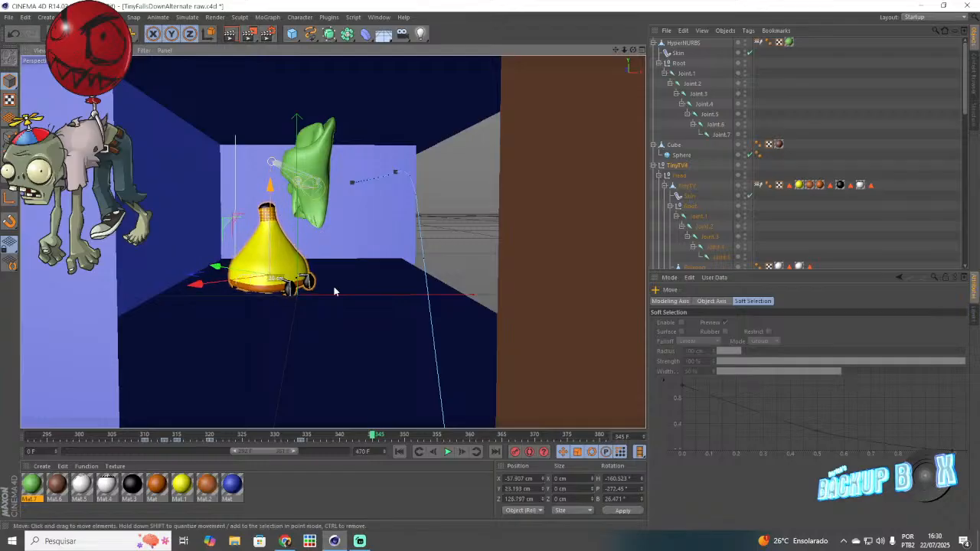
{"action": "left_click", "coordinate": [8, 16]}
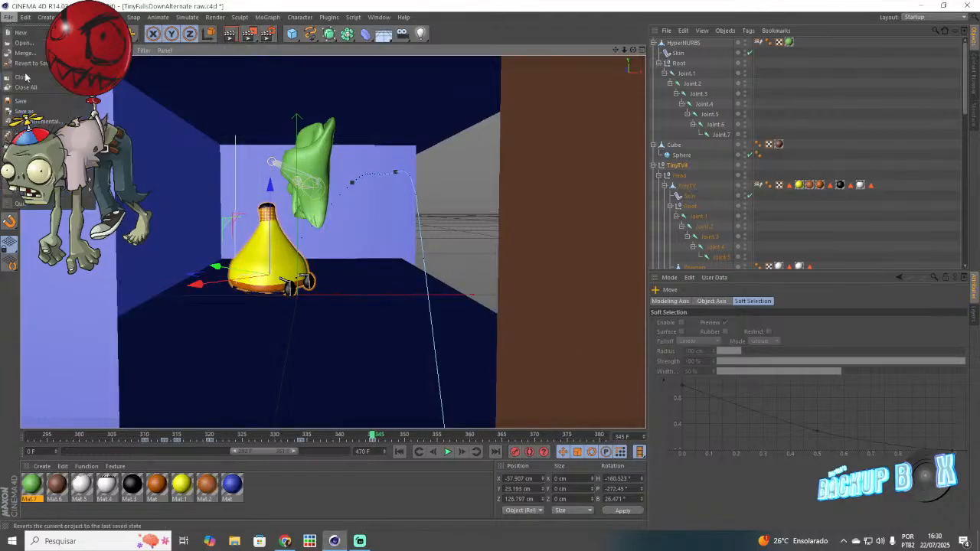
{"action": "left_click", "coordinate": [52, 102]}
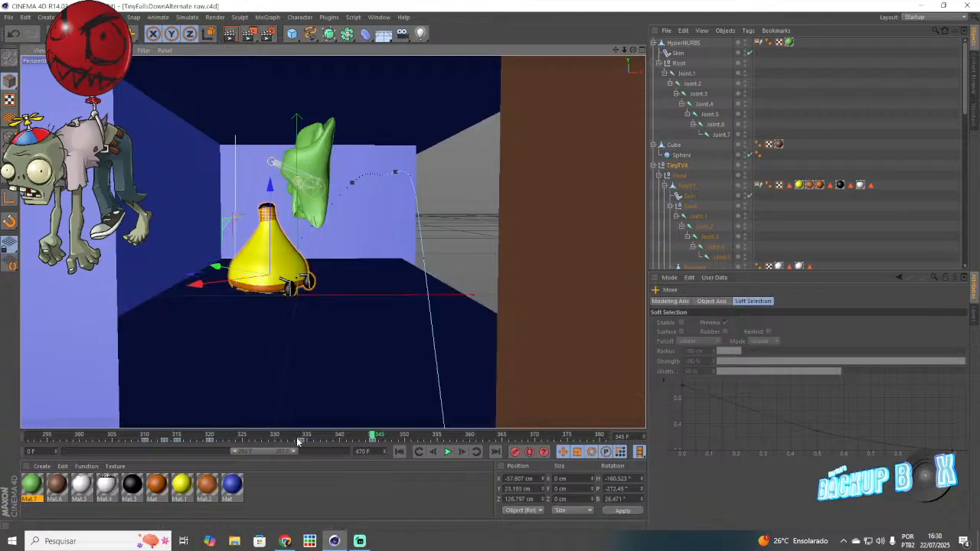
Step: Shift TinyTV4's keyframe from frame 334 to frame 335 and save the project
{"action": "left_click", "coordinate": [301, 442]}
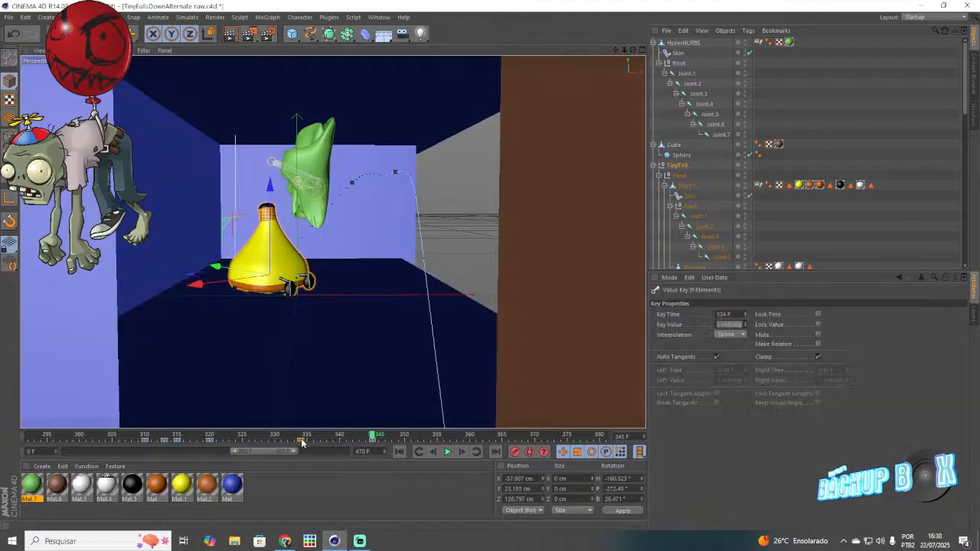
{"action": "left_click", "coordinate": [7, 17]}
{"action": "left_click", "coordinate": [58, 98]}
Step: Play back the pull from frame 310 and scrub around frame 335 to check TinyTV4's fall
{"action": "left_click", "coordinate": [143, 436]}
{"action": "left_click", "coordinate": [445, 453]}
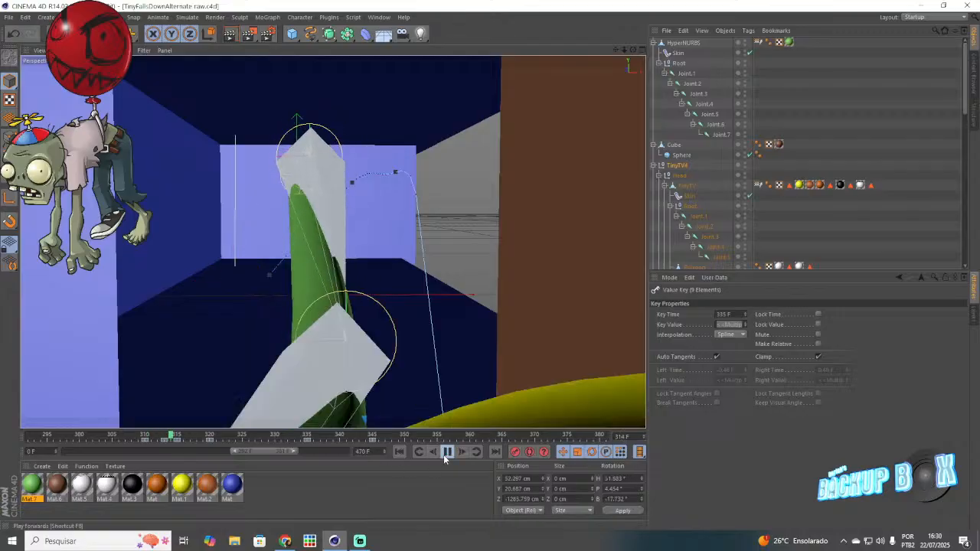
{"action": "left_click", "coordinate": [307, 437]}
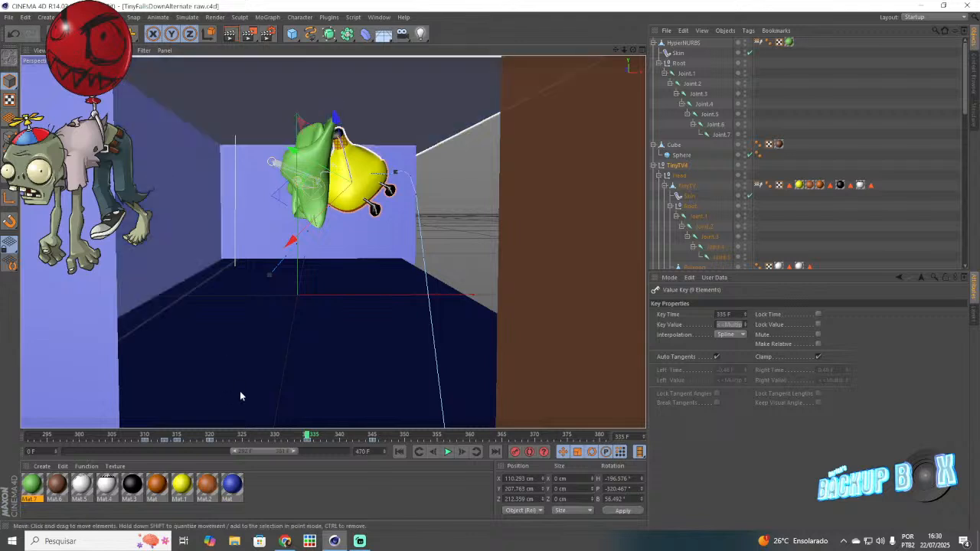
{"action": "mouse_move", "coordinate": [282, 438]}
{"action": "left_mouse_down"}
{"action": "mouse_move", "coordinate": [235, 446]}
{"action": "mouse_move", "coordinate": [383, 460]}
{"action": "mouse_move", "coordinate": [306, 450]}
{"action": "left_mouse_up"}
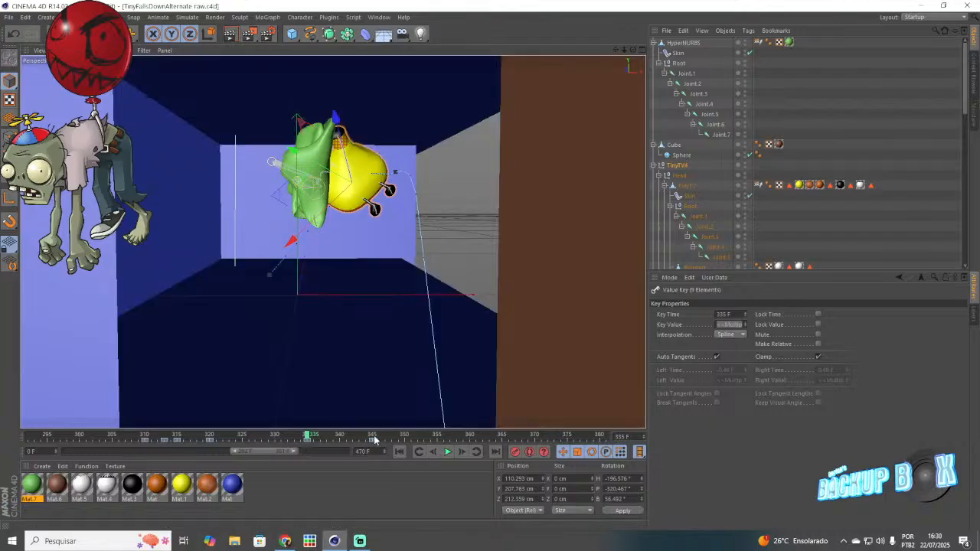
Step: At frame 345, spin TinyTV4 a full turn to about H -356°, P -627°, B 222°
{"action": "left_click", "coordinate": [374, 438]}
{"action": "left_click", "coordinate": [114, 34]}
{"action": "left_click_drag", "start_coordinate": [234, 245], "coordinate": [162, 132]}
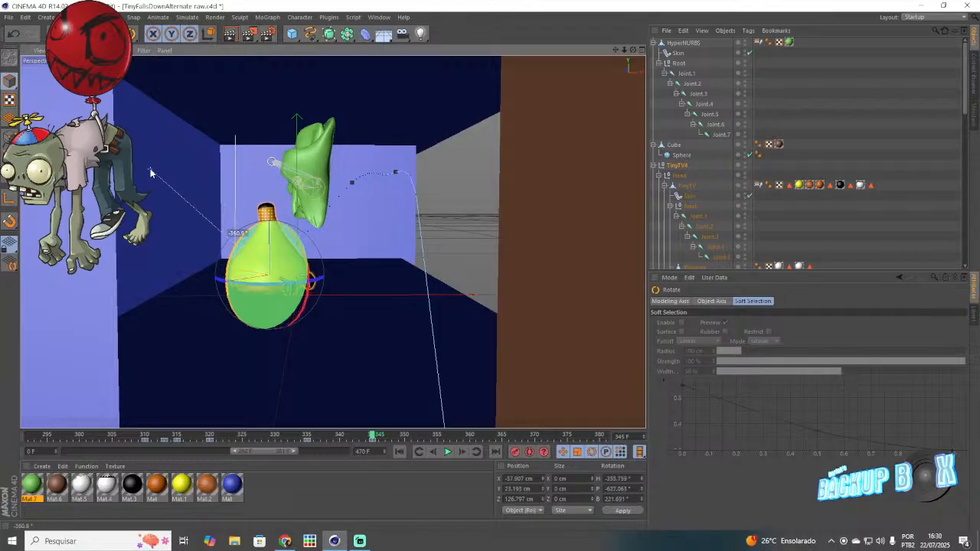
{"action": "left_click_drag", "start_coordinate": [150, 173], "coordinate": [150, 174]}
Step: At frame 340, raise TinyTV4 to about X -1 cm, Y 168 cm, Z 132 cm to arc its fall
{"action": "left_click_drag", "start_coordinate": [363, 438], "coordinate": [341, 449]}
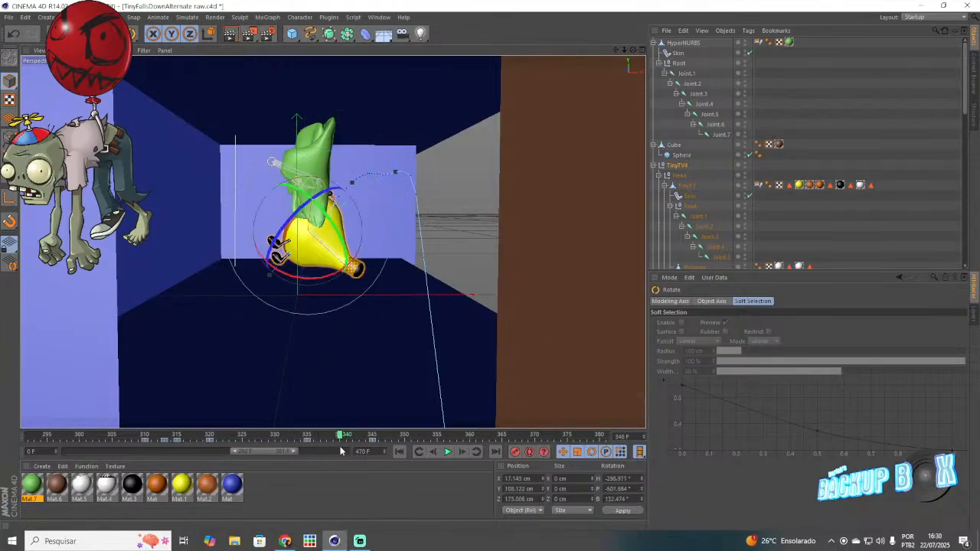
{"action": "left_click", "coordinate": [77, 34]}
{"action": "left_click_drag", "start_coordinate": [314, 179], "coordinate": [313, 158]}
{"action": "left_click_drag", "start_coordinate": [368, 269], "coordinate": [349, 261]}
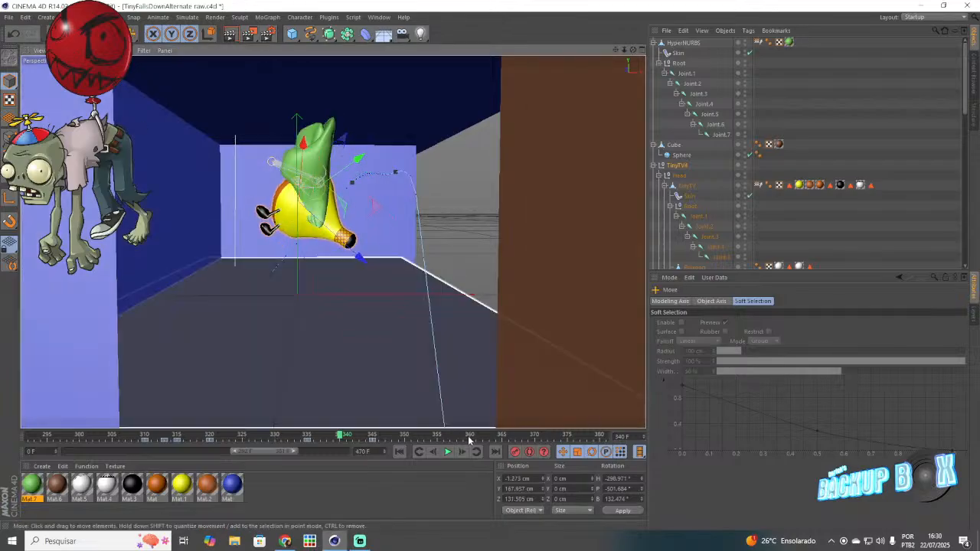
Step: At frame 335, nudge TinyTV4 slightly upward beside the green hand and key the position
{"action": "left_click", "coordinate": [309, 435]}
{"action": "left_click_drag", "start_coordinate": [332, 167], "coordinate": [327, 158]}
{"action": "left_click", "coordinate": [526, 453]}
Step: Play back TinyTV4's release and fall from frame 319, then return to frame 350
{"action": "left_click", "coordinate": [206, 436]}
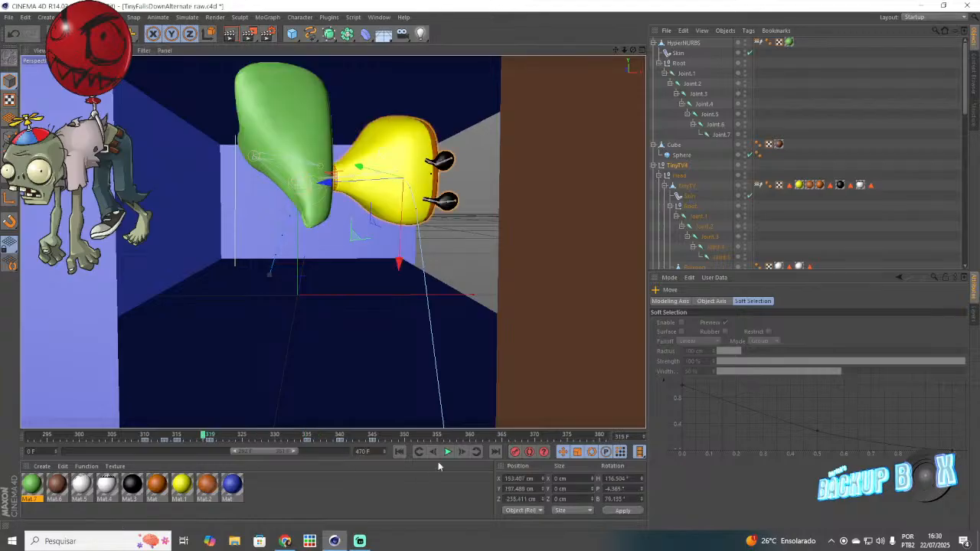
{"action": "left_click", "coordinate": [448, 452]}
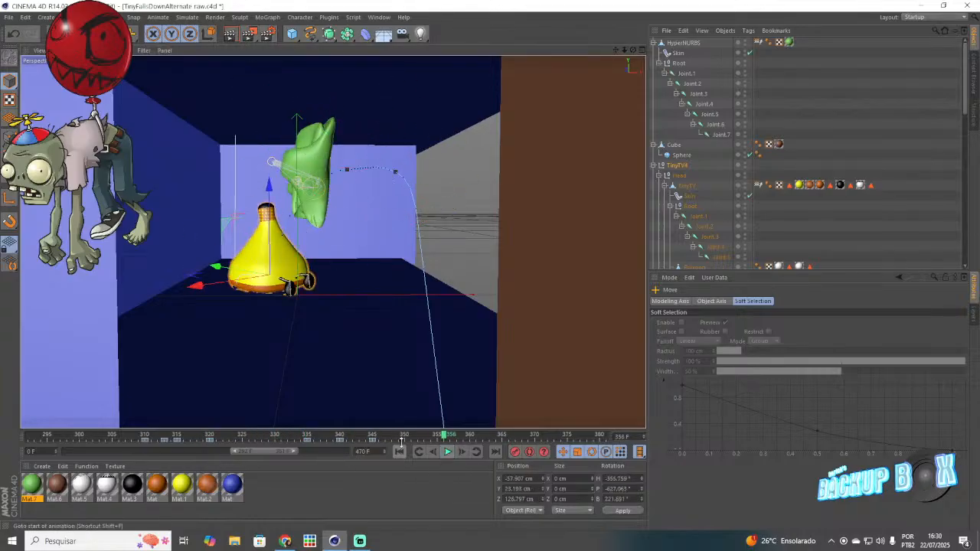
{"action": "left_click", "coordinate": [423, 451]}
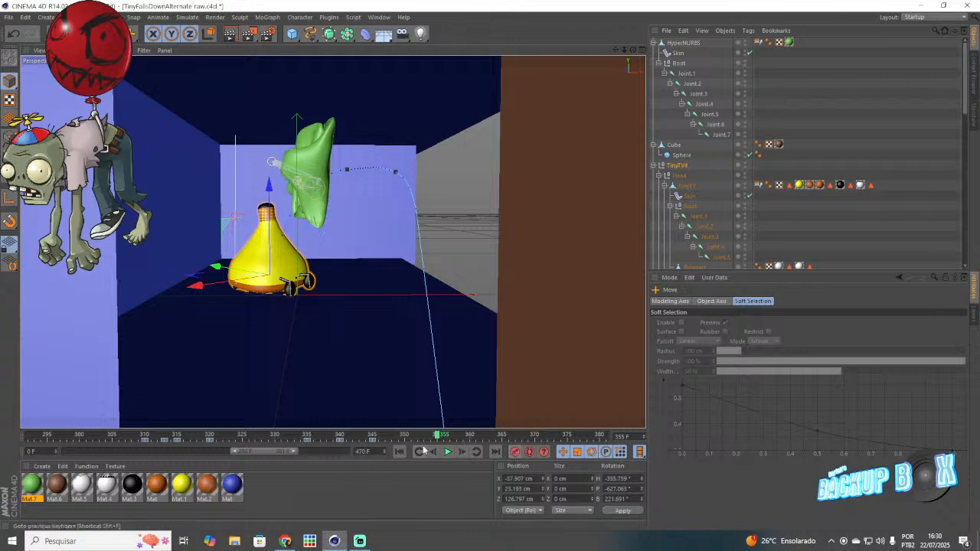
{"action": "left_click", "coordinate": [406, 436]}
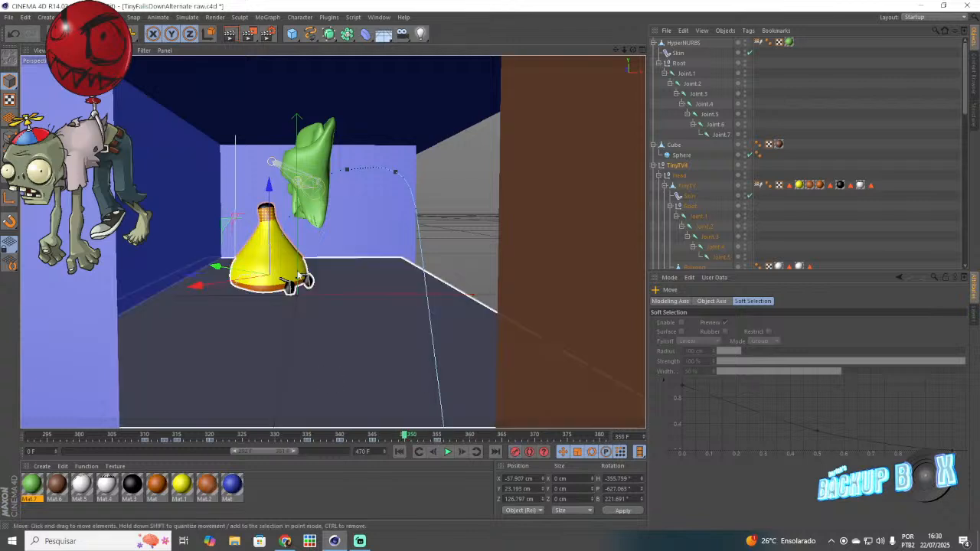
Step: At frame 350, try raising TinyTV4 to about Y 30 cm, and play back the fall from frame 331
{"action": "left_click_drag", "start_coordinate": [270, 245], "coordinate": [269, 241]}
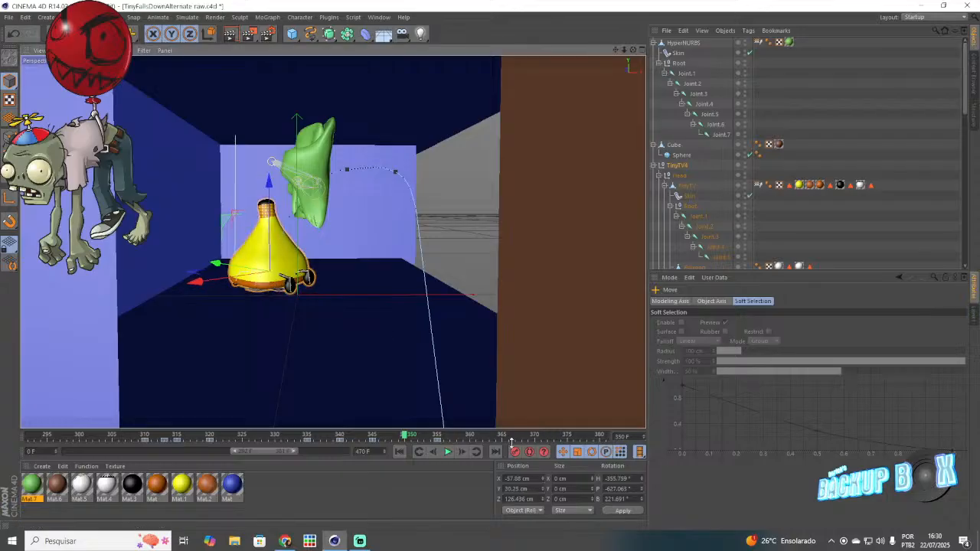
{"action": "left_click_drag", "start_coordinate": [385, 437], "coordinate": [281, 440]}
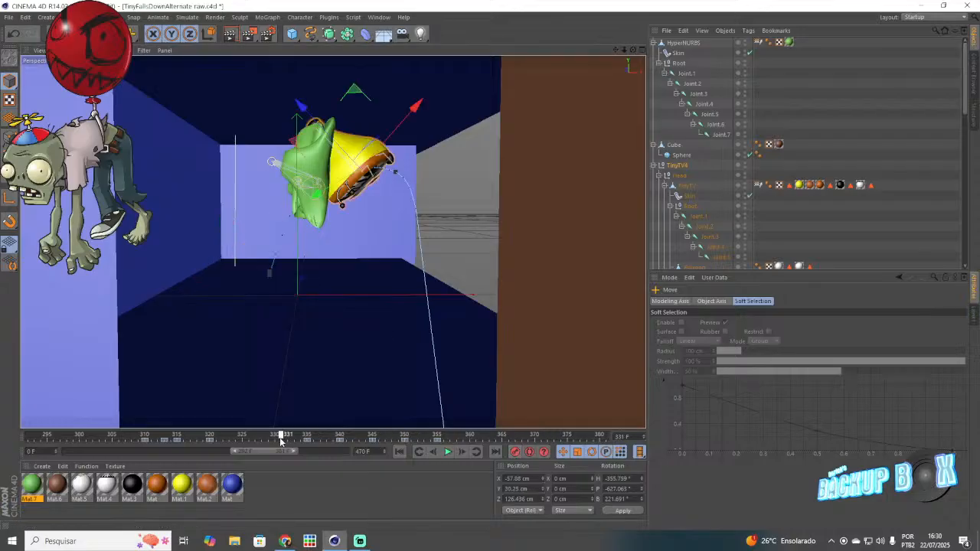
{"action": "left_click", "coordinate": [449, 452]}
{"action": "left_click", "coordinate": [448, 452]}
{"action": "left_click", "coordinate": [360, 540]}
{"action": "left_click", "coordinate": [334, 541]}
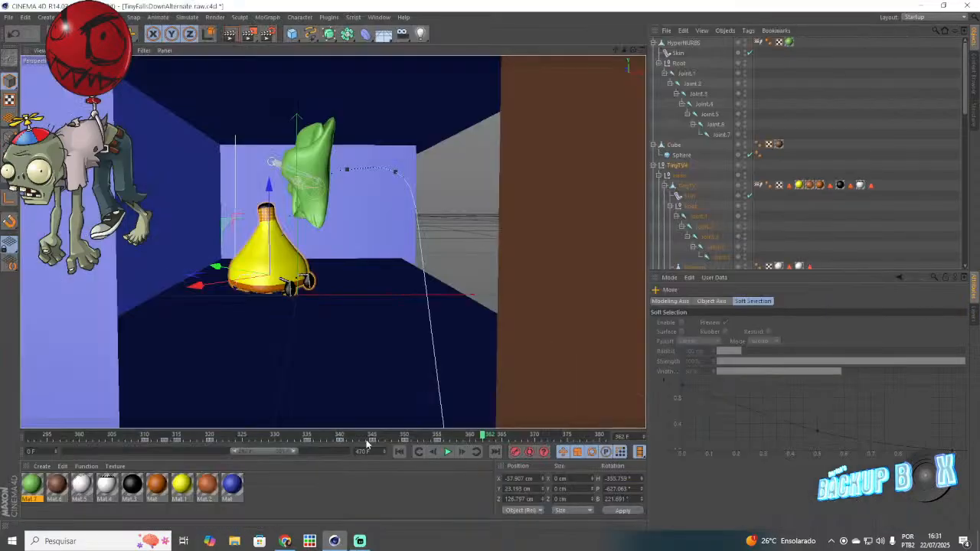
Step: Set the interpolation of TinyTV4's frame 345 keys to Linear and play back the fall from frame 333
{"action": "mouse_move", "coordinate": [368, 437]}
{"action": "left_mouse_down"}
{"action": "mouse_move", "coordinate": [390, 445]}
{"action": "mouse_move", "coordinate": [375, 449]}
{"action": "left_mouse_up"}
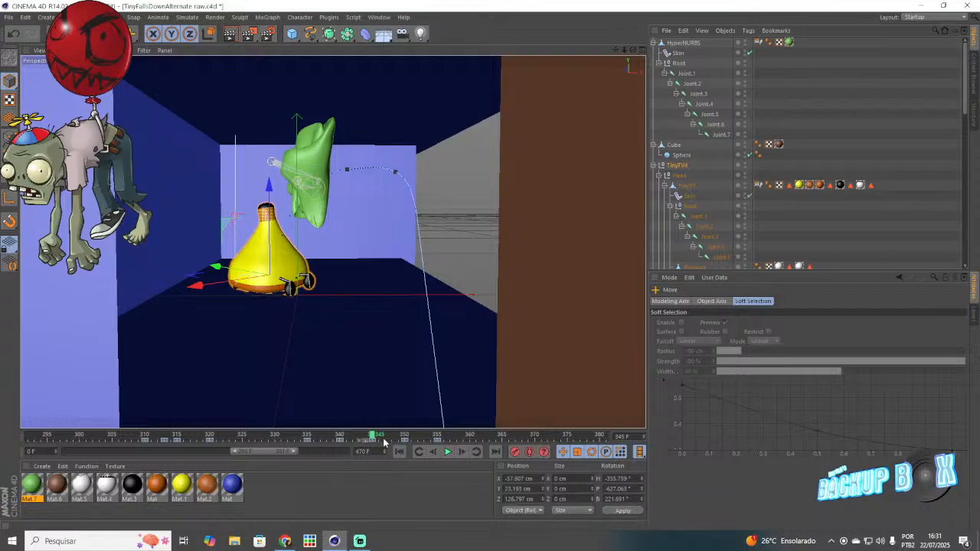
{"action": "mouse_move", "coordinate": [368, 439]}
{"action": "left_mouse_down"}
{"action": "mouse_move", "coordinate": [346, 441]}
{"action": "mouse_move", "coordinate": [361, 443]}
{"action": "left_mouse_up"}
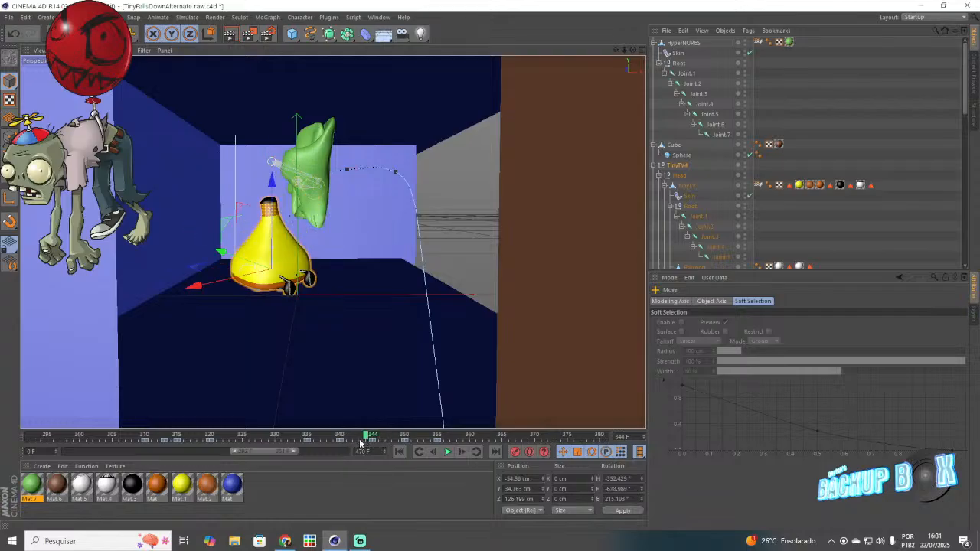
{"action": "left_click", "coordinate": [728, 335]}
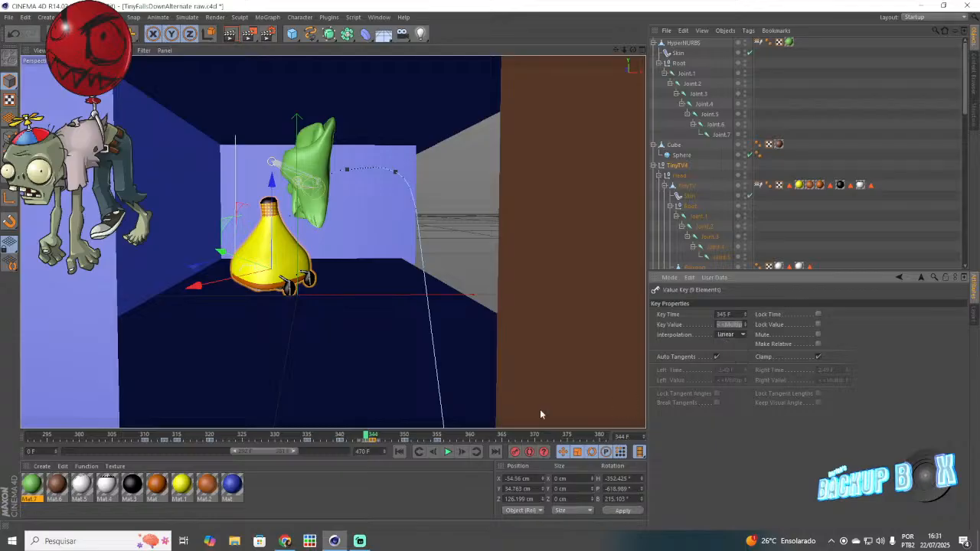
{"action": "left_click_drag", "start_coordinate": [367, 439], "coordinate": [295, 442]}
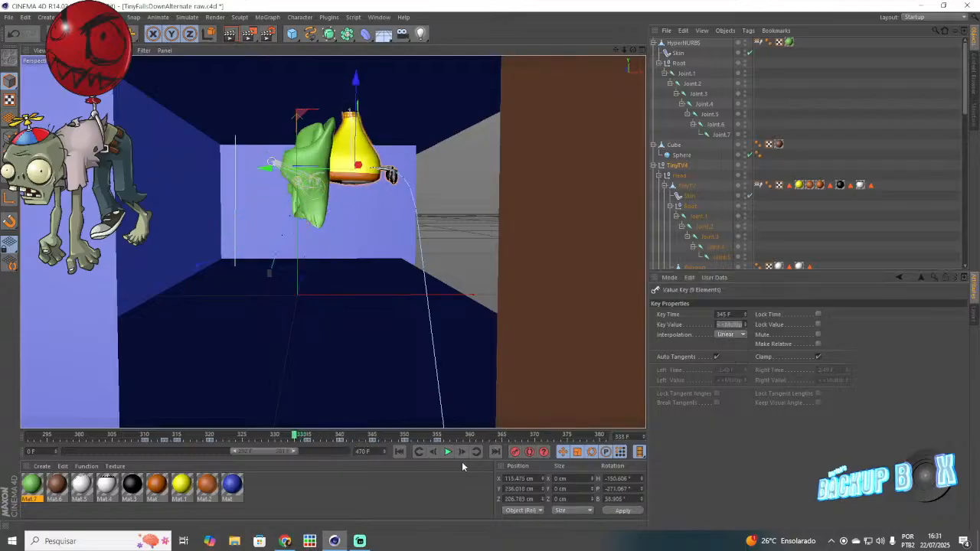
{"action": "left_click", "coordinate": [446, 452]}
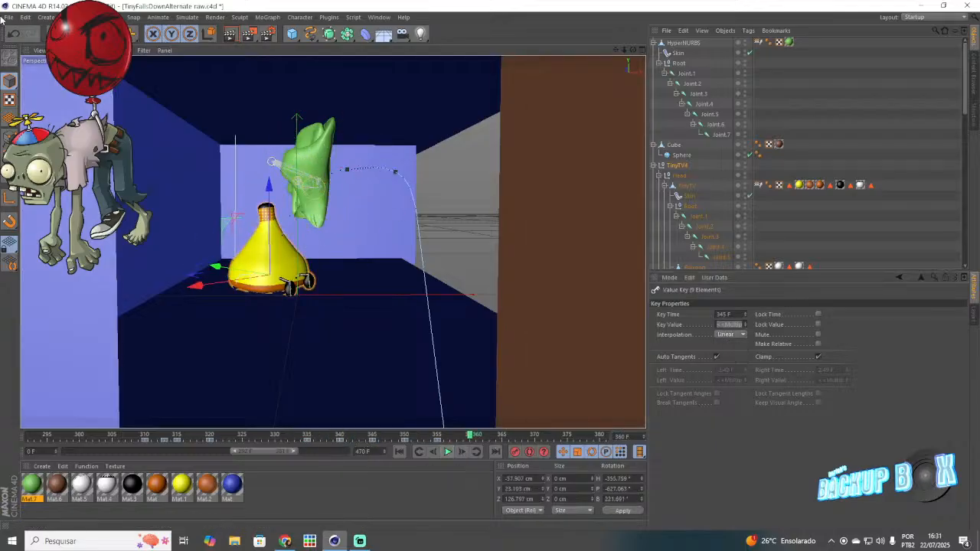
Step: At frame 360, rotate Joint.4 of TinyTV4's body to about P -3° and key the rotation
{"action": "left_click", "coordinate": [705, 116]}
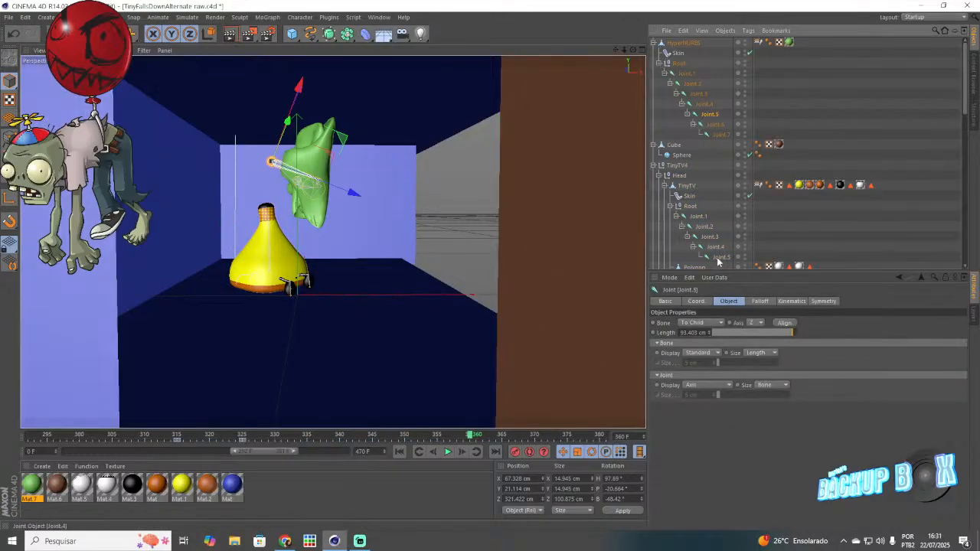
{"action": "left_click", "coordinate": [706, 237]}
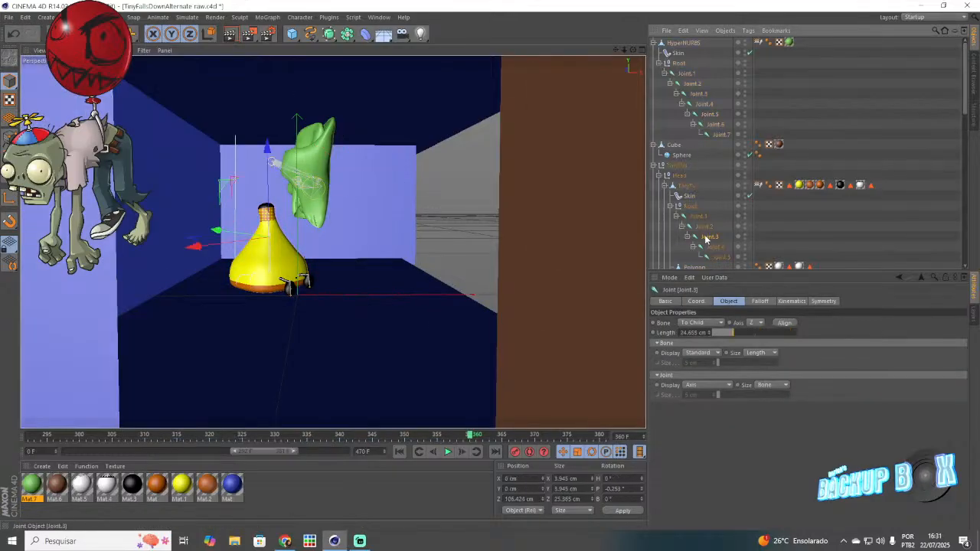
{"action": "left_click", "coordinate": [406, 436]}
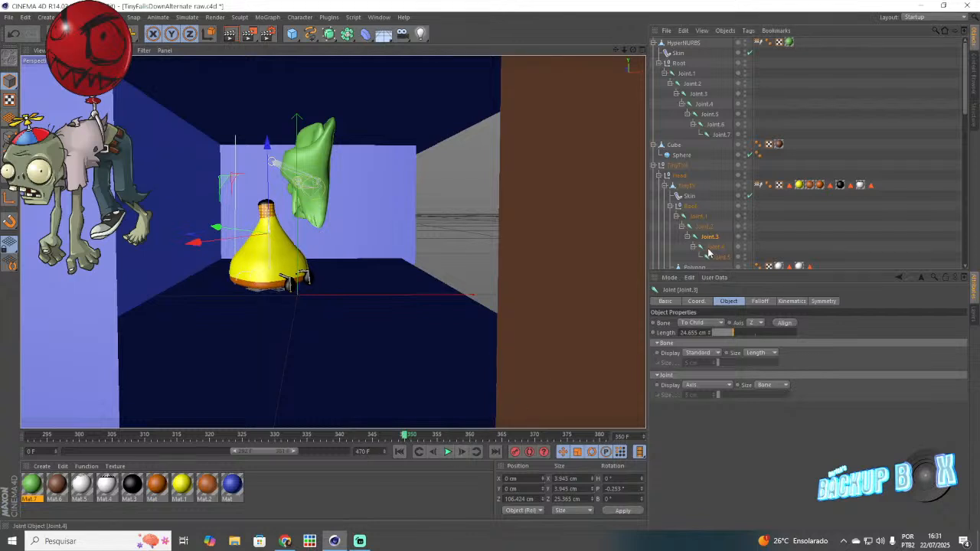
{"action": "left_click", "coordinate": [708, 248]}
{"action": "left_click", "coordinate": [469, 435]}
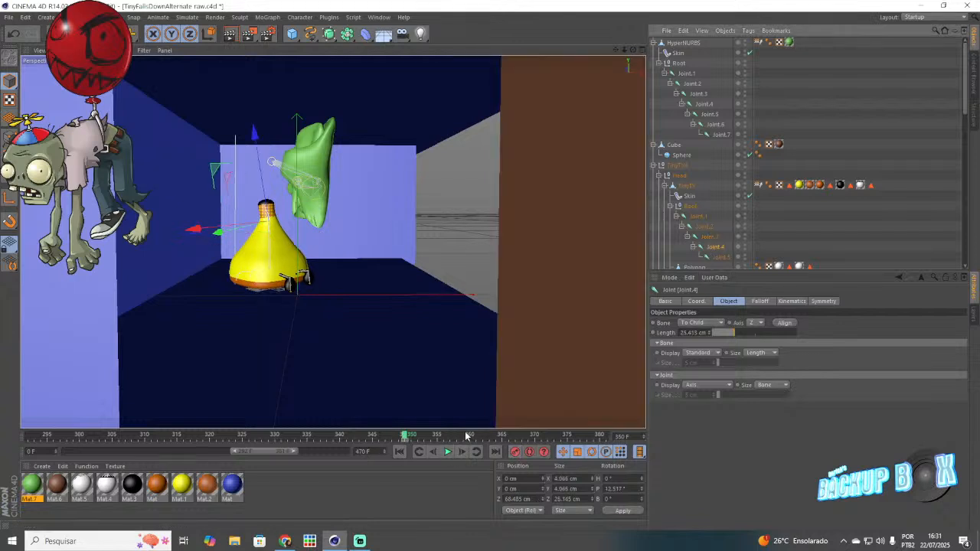
{"action": "key", "text": "r"}
{"action": "left_click_drag", "start_coordinate": [293, 187], "coordinate": [302, 205]}
{"action": "left_click", "coordinate": [516, 451]}
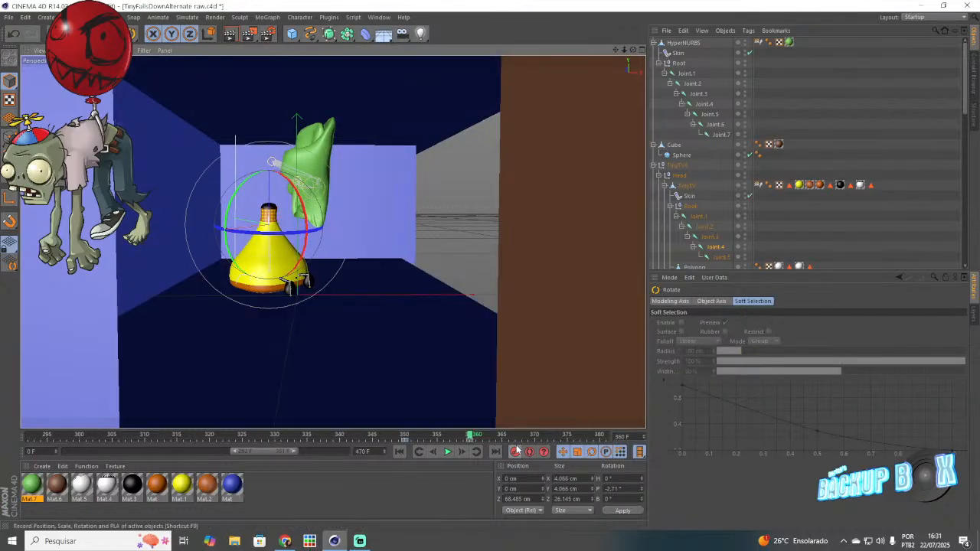
Step: Key the body's Joint.3 at rest on frames 340 and 370, with sway poses at 355 and 365, the latter about H -4°
{"action": "left_click", "coordinate": [708, 236]}
{"action": "left_click", "coordinate": [343, 435]}
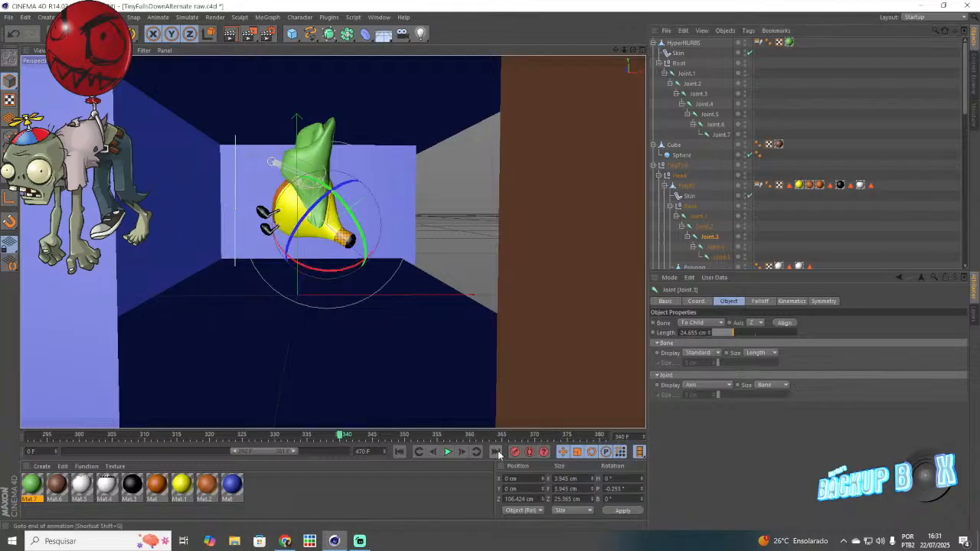
{"action": "left_click", "coordinate": [534, 435]}
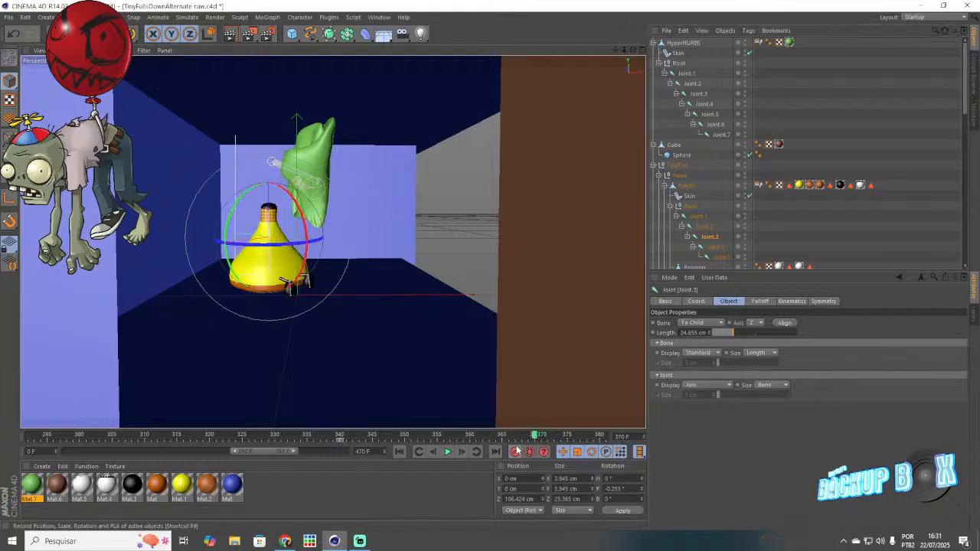
{"action": "left_click", "coordinate": [443, 435]}
{"action": "mouse_move", "coordinate": [236, 222]}
{"action": "left_mouse_down"}
{"action": "mouse_move", "coordinate": [245, 213]}
{"action": "mouse_move", "coordinate": [227, 230]}
{"action": "left_mouse_up"}
{"action": "left_click", "coordinate": [516, 451]}
{"action": "left_click", "coordinate": [502, 435]}
{"action": "left_click", "coordinate": [515, 452]}
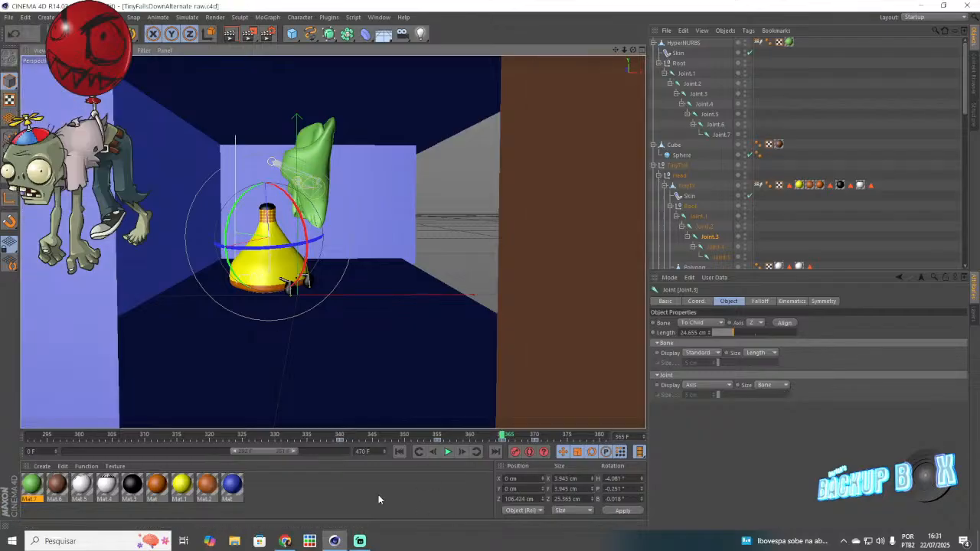
Step: Play back TinyTV4's landing sway from about frame 334
{"action": "left_click", "coordinate": [303, 435]}
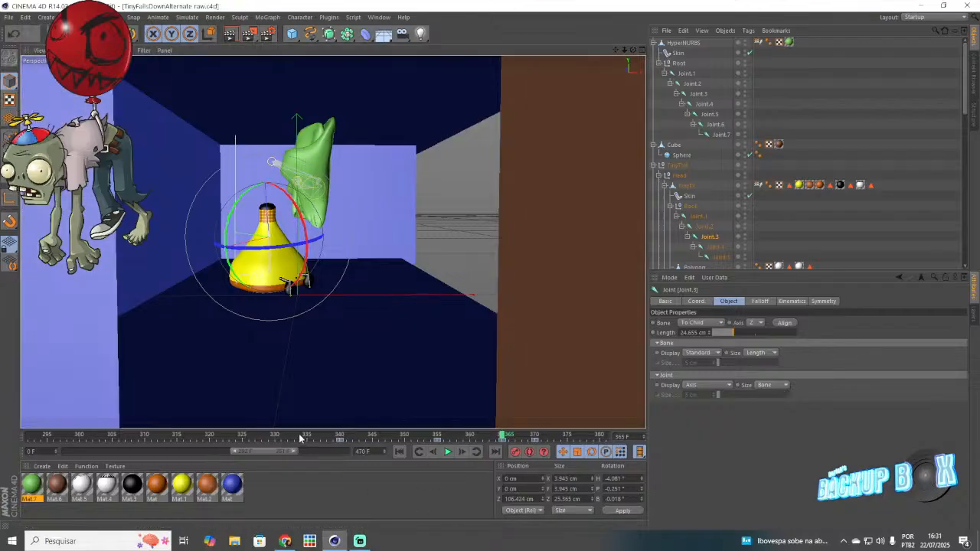
{"action": "left_click", "coordinate": [447, 452]}
{"action": "left_click", "coordinate": [361, 547]}
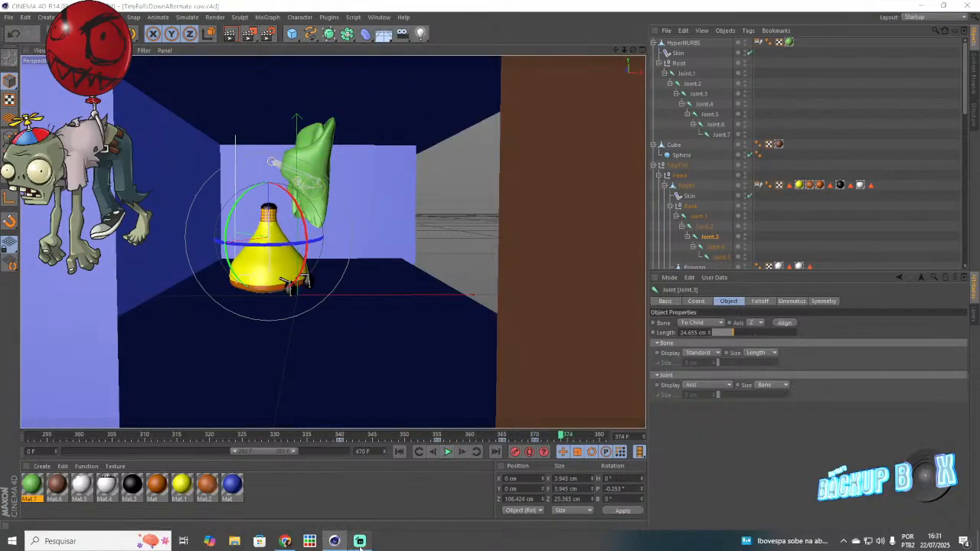
{"action": "left_click", "coordinate": [360, 542]}
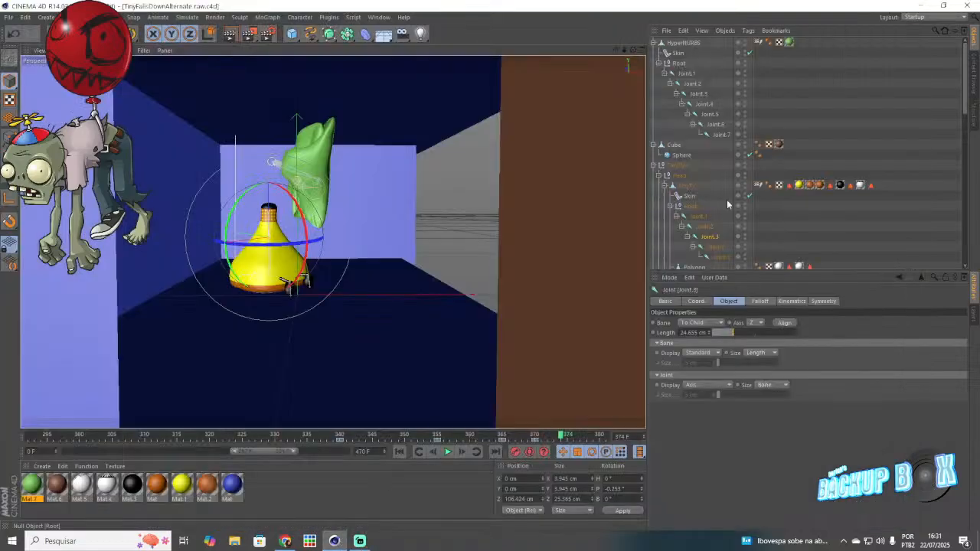
Step: Key LeftLeg's Joint.1 at frame 320, and at frame 330 rotate it to about H -26°, P -114° and key it
{"action": "scroll", "coordinate": [711, 202], "scroll_direction": "down", "scroll_amount": 5}
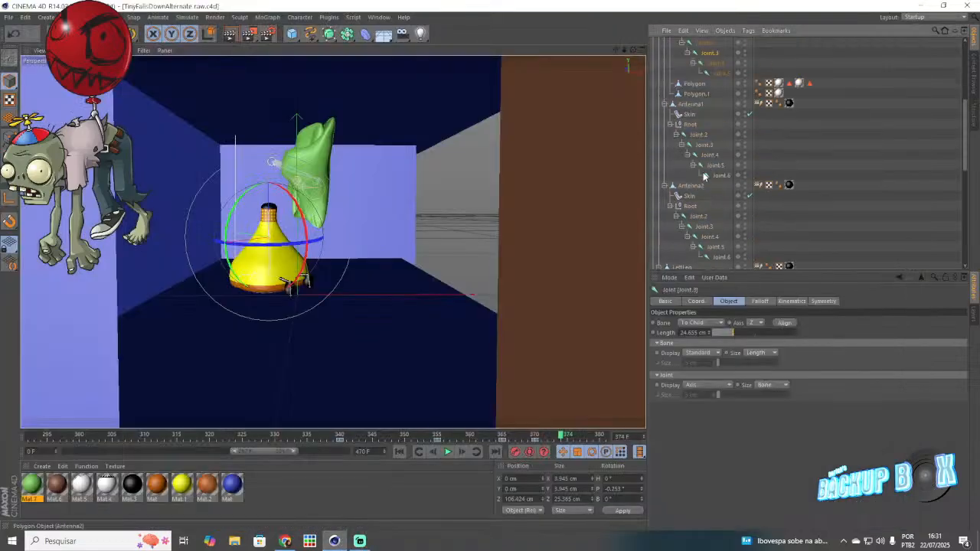
{"action": "left_click", "coordinate": [664, 186]}
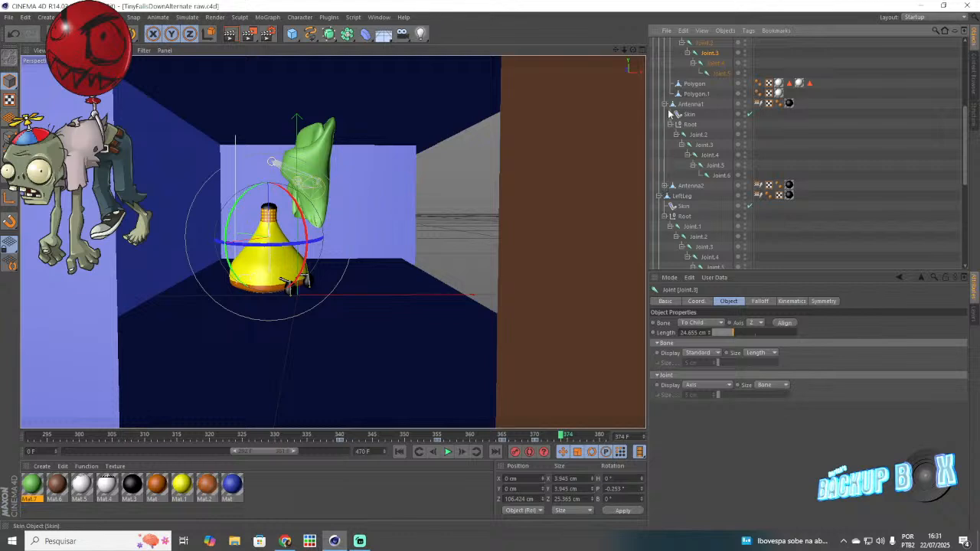
{"action": "left_click", "coordinate": [665, 104]}
{"action": "left_click", "coordinate": [690, 155]}
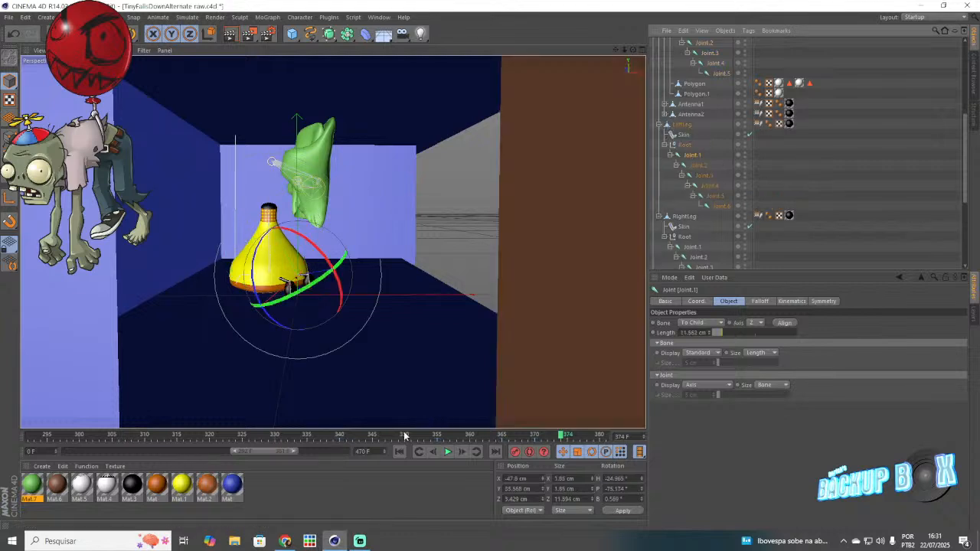
{"action": "left_click", "coordinate": [404, 435]}
{"action": "left_click_drag", "start_coordinate": [357, 440], "coordinate": [208, 438]}
{"action": "left_click", "coordinate": [515, 453]}
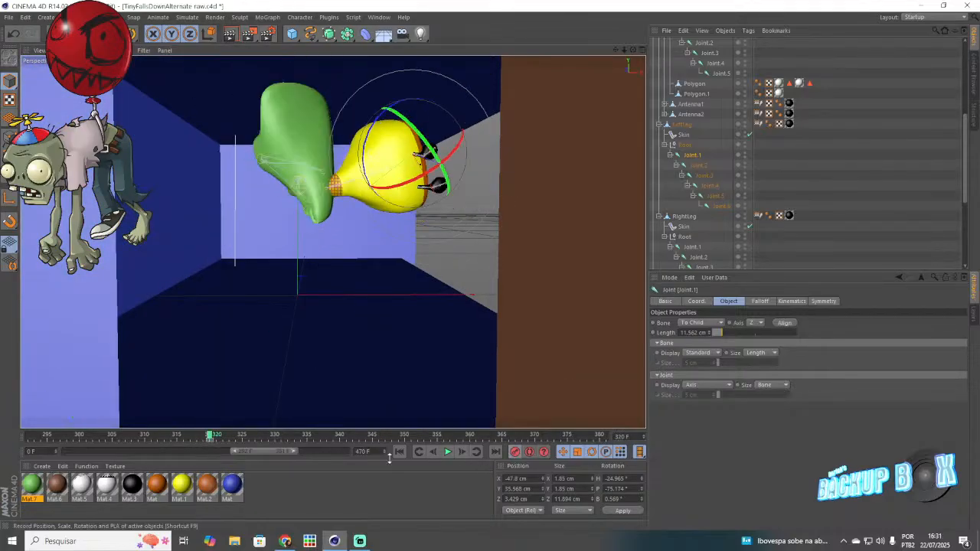
{"action": "left_click", "coordinate": [275, 437]}
{"action": "left_click_drag", "start_coordinate": [367, 201], "coordinate": [324, 198]}
{"action": "left_click", "coordinate": [515, 452]}
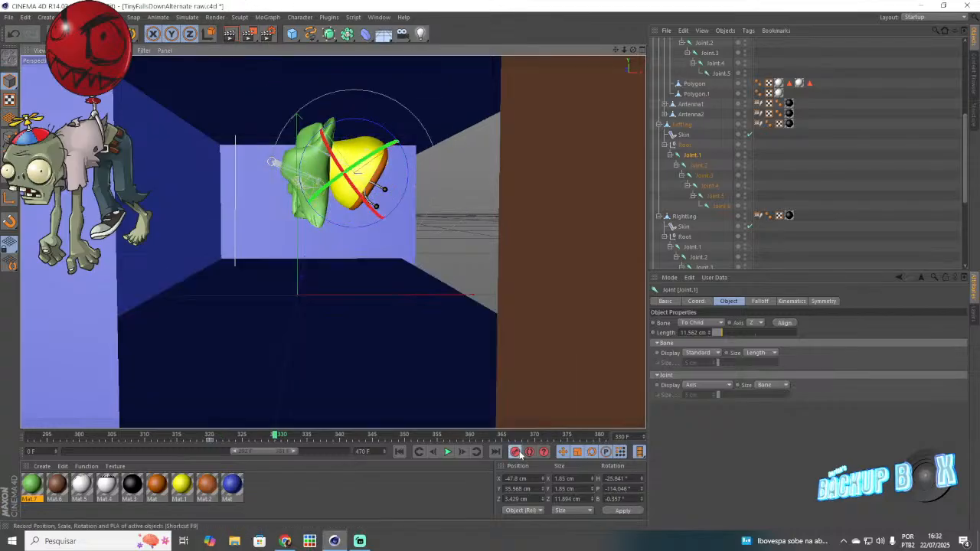
Step: Key RightLeg's Joint.1 at frame 320, and at frame 330 rotate it to about P -125° and key it
{"action": "scroll", "coordinate": [673, 203], "scroll_direction": "down", "scroll_amount": 3}
{"action": "left_click", "coordinate": [687, 189]}
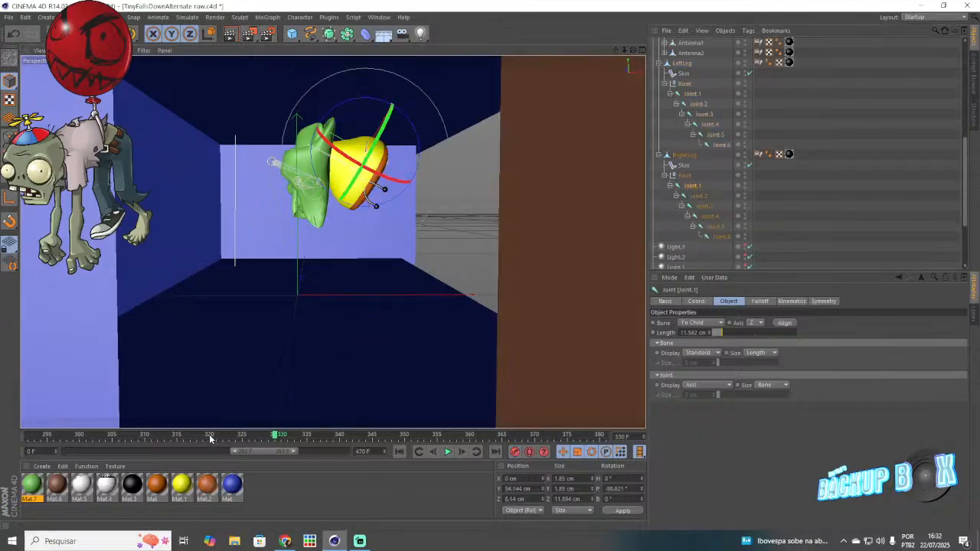
{"action": "left_click", "coordinate": [210, 437]}
{"action": "left_click", "coordinate": [274, 438]}
{"action": "left_click_drag", "start_coordinate": [389, 177], "coordinate": [362, 169]}
{"action": "left_click", "coordinate": [515, 451]}
Step: Scrub through the leg motion to frame 354 and save the scene file
{"action": "left_click_drag", "start_coordinate": [303, 434], "coordinate": [431, 457]}
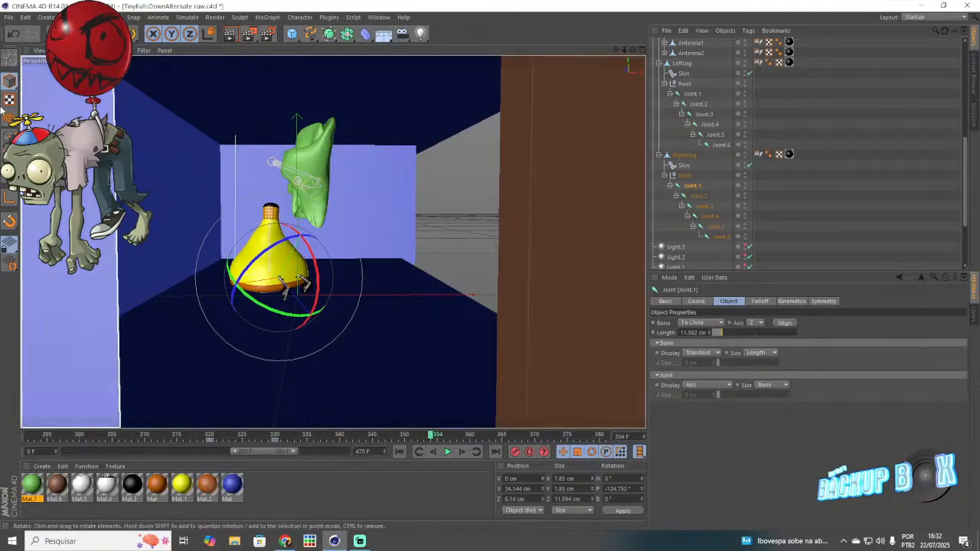
{"action": "left_click", "coordinate": [8, 17]}
{"action": "left_click", "coordinate": [50, 101]}
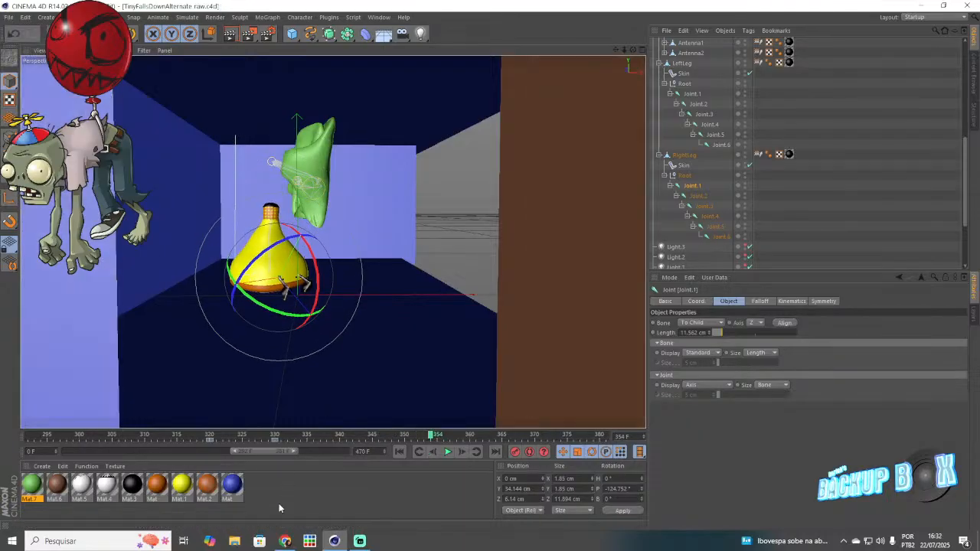
Step: Switch to Chrome, search Logopedia for "tiny tv" and look through the logos in the Tiny TV article
{"action": "left_click", "coordinate": [285, 541]}
{"action": "left_click", "coordinate": [525, 8]}
{"action": "left_click", "coordinate": [699, 81]}
{"action": "type", "text": "tiny tv"}
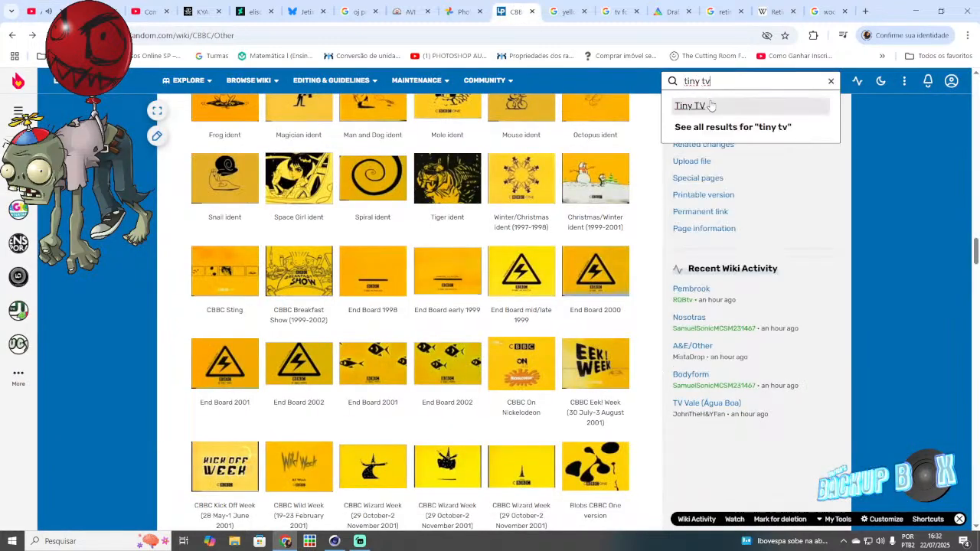
{"action": "left_click", "coordinate": [710, 106]}
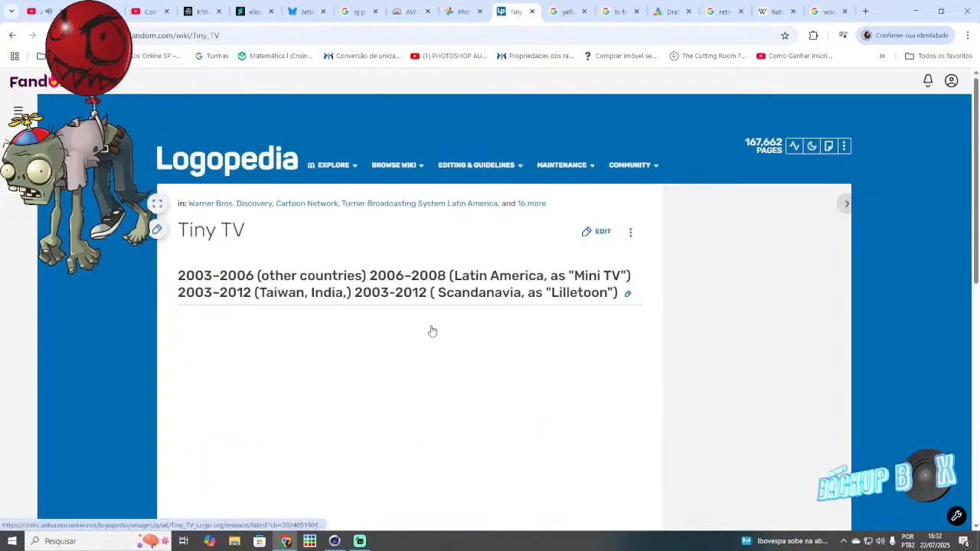
{"action": "scroll", "coordinate": [337, 350], "scroll_direction": "down", "scroll_amount": 5}
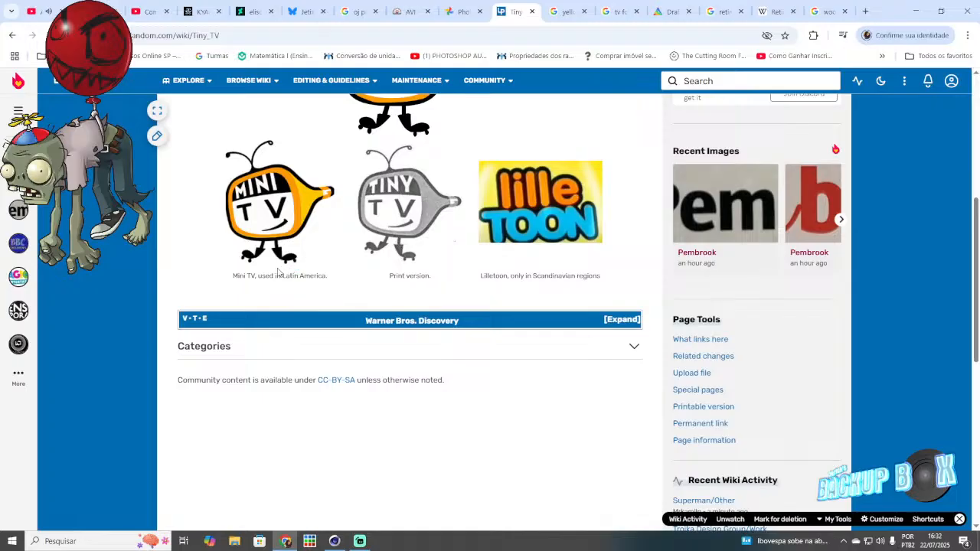
{"action": "scroll", "coordinate": [268, 274], "scroll_direction": "down", "scroll_amount": 3}
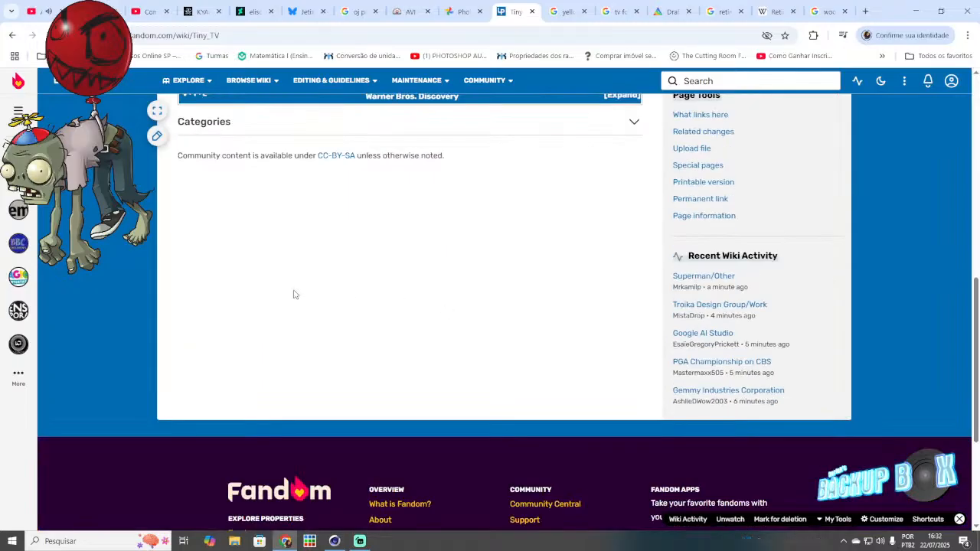
Step: Look through the Google AI Studio article's logo history, and switch to the open YouTube video
{"action": "left_click", "coordinate": [698, 335]}
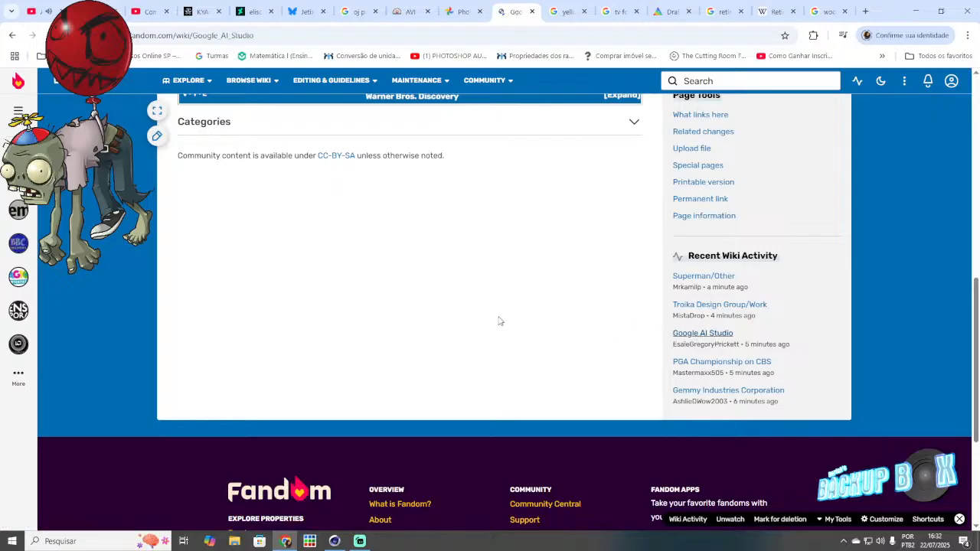
{"action": "scroll", "coordinate": [423, 332], "scroll_direction": "down", "scroll_amount": 4}
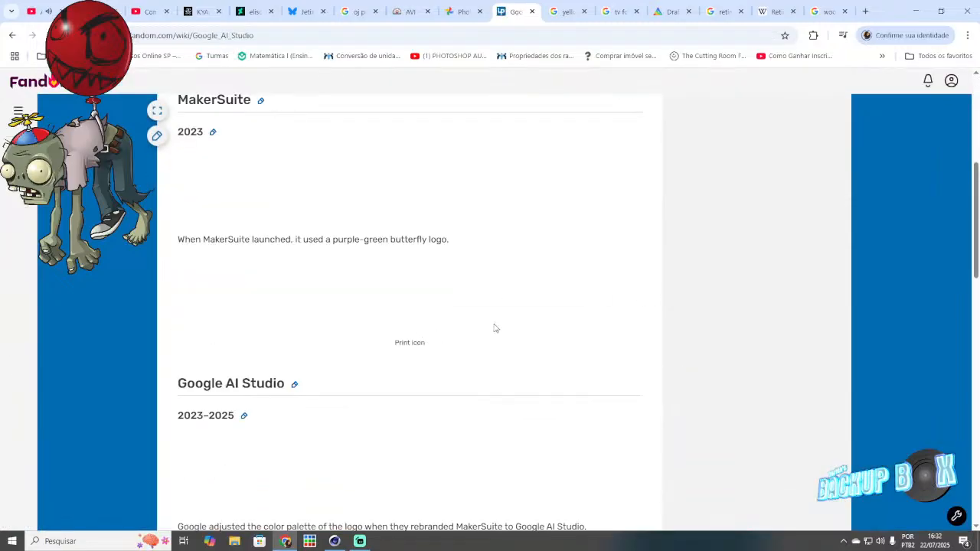
{"action": "scroll", "coordinate": [494, 328], "scroll_direction": "down", "scroll_amount": 5}
{"action": "scroll", "coordinate": [486, 321], "scroll_direction": "down", "scroll_amount": 2}
{"action": "scroll", "coordinate": [153, 124], "scroll_direction": "down", "scroll_amount": 10}
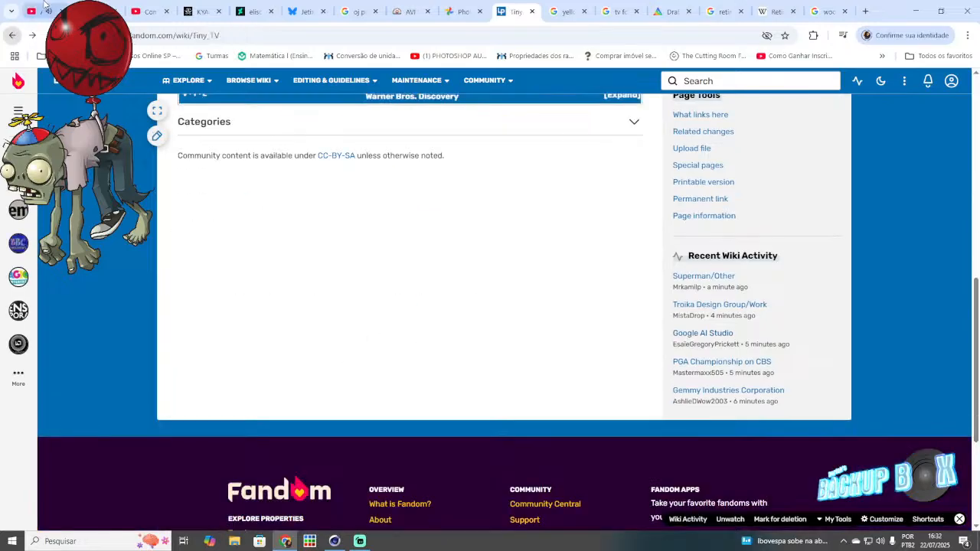
{"action": "left_click", "coordinate": [113, 10]}
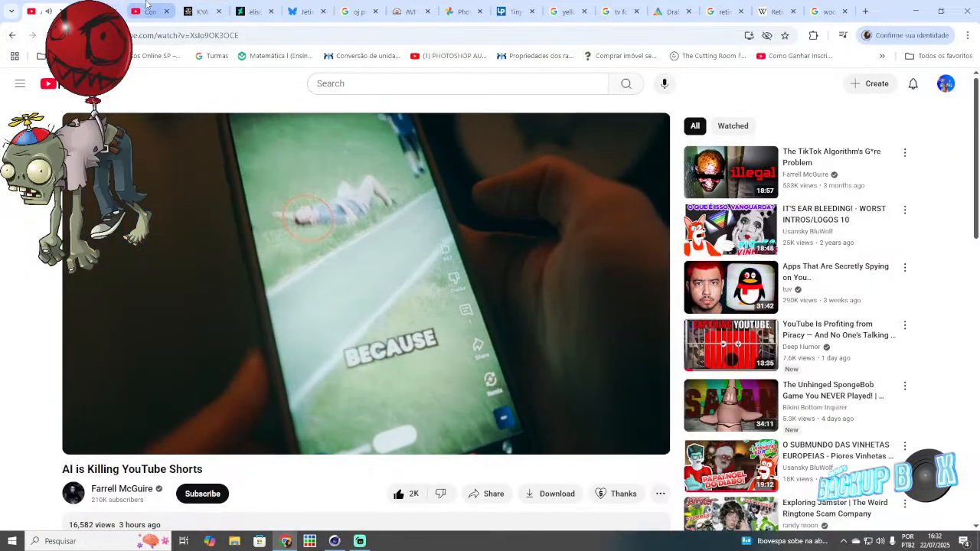
Step: Review the Tiny TV logo variants on Logopedia and return to the YouTube video about AI and Shorts
{"action": "left_click", "coordinate": [513, 11]}
{"action": "scroll", "coordinate": [440, 229], "scroll_direction": "up", "scroll_amount": 4}
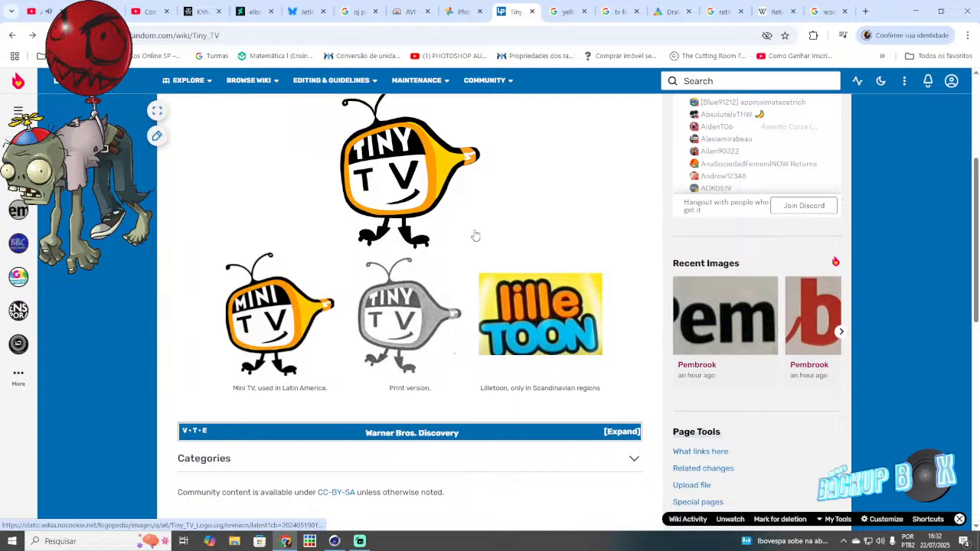
{"action": "scroll", "coordinate": [474, 213], "scroll_direction": "down", "scroll_amount": 4}
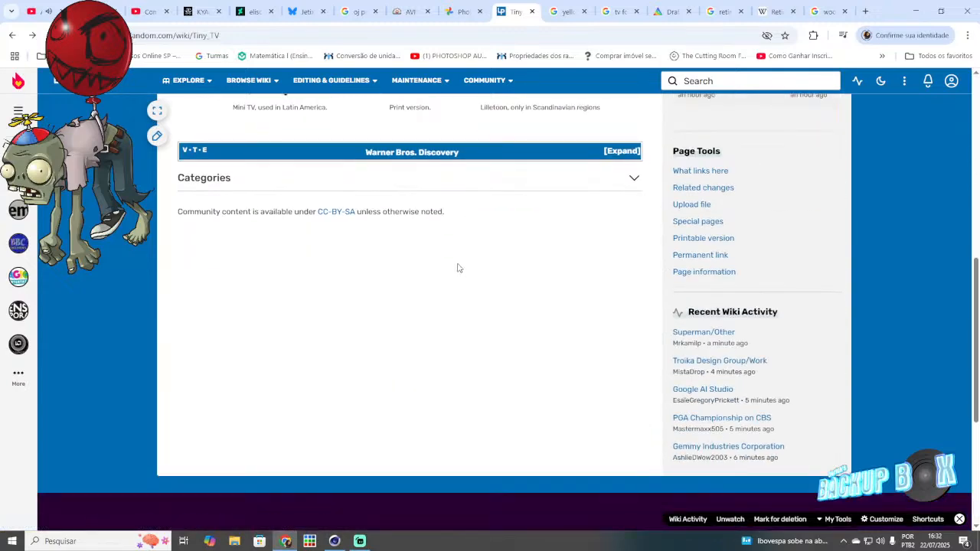
{"action": "scroll", "coordinate": [458, 270], "scroll_direction": "up", "scroll_amount": 4}
{"action": "key", "text": "ctrl+1"}
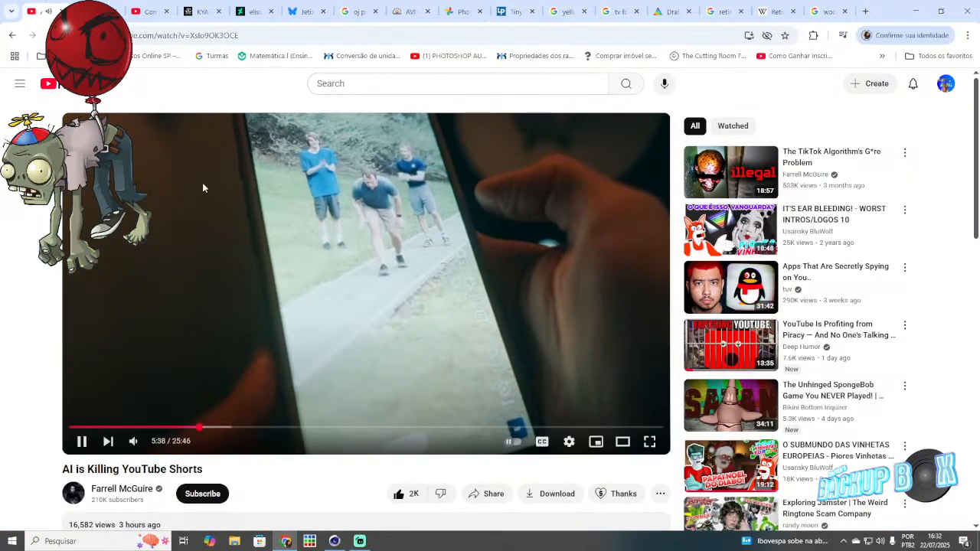
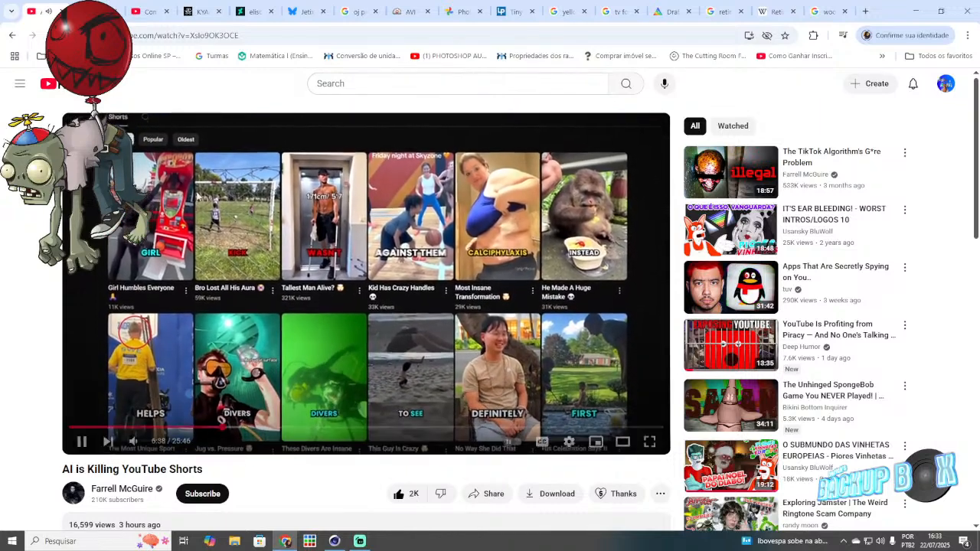
Step: Switch to Cinema 4D, scrub through the fall, and key RightLeg's Joint.1 at frames 340 and 350
{"action": "key", "text": "alt+Tab"}
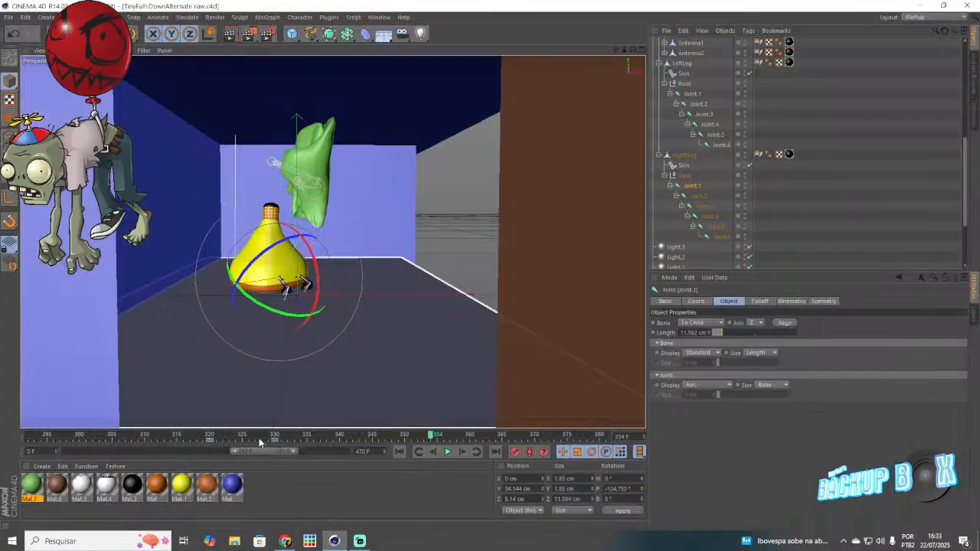
{"action": "left_click_drag", "start_coordinate": [258, 439], "coordinate": [239, 426]}
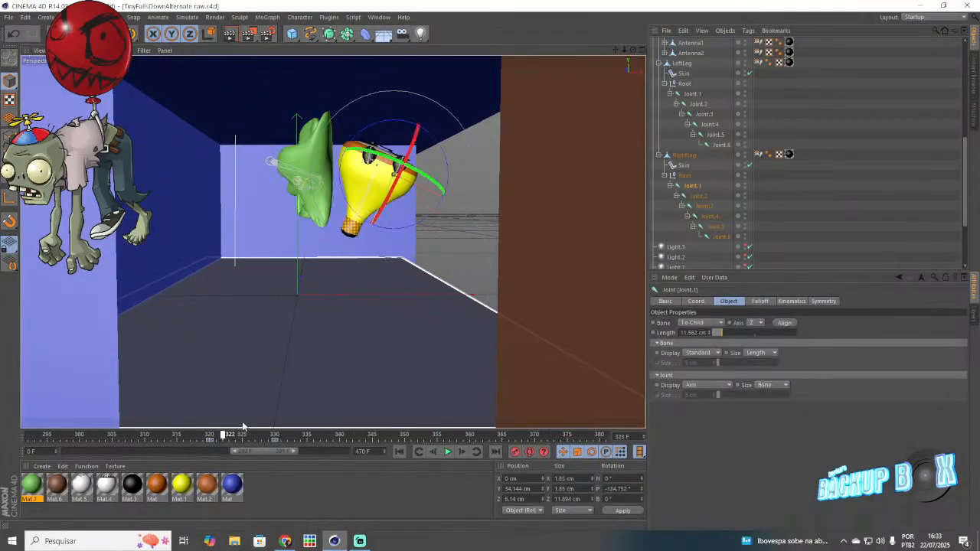
{"action": "left_click_drag", "start_coordinate": [372, 419], "coordinate": [342, 428]}
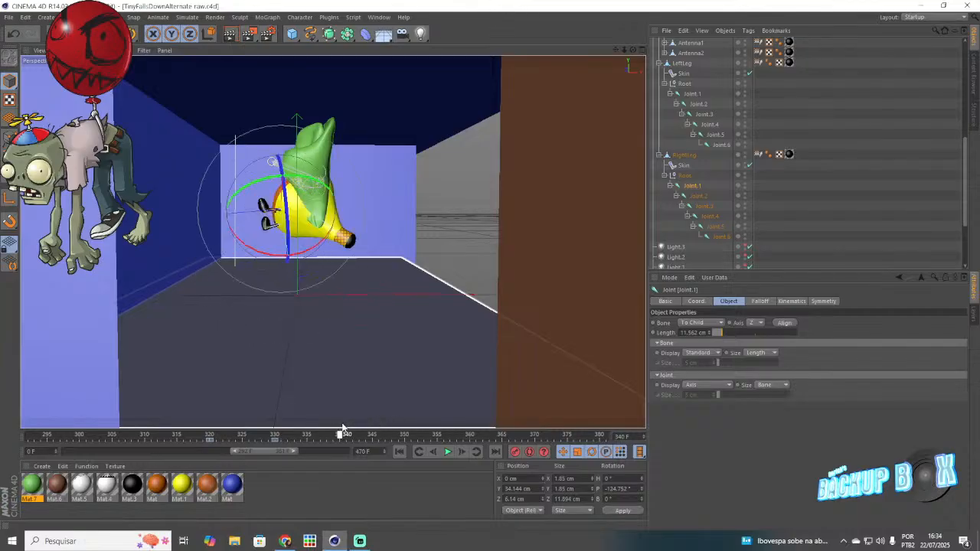
{"action": "left_click", "coordinate": [406, 436]}
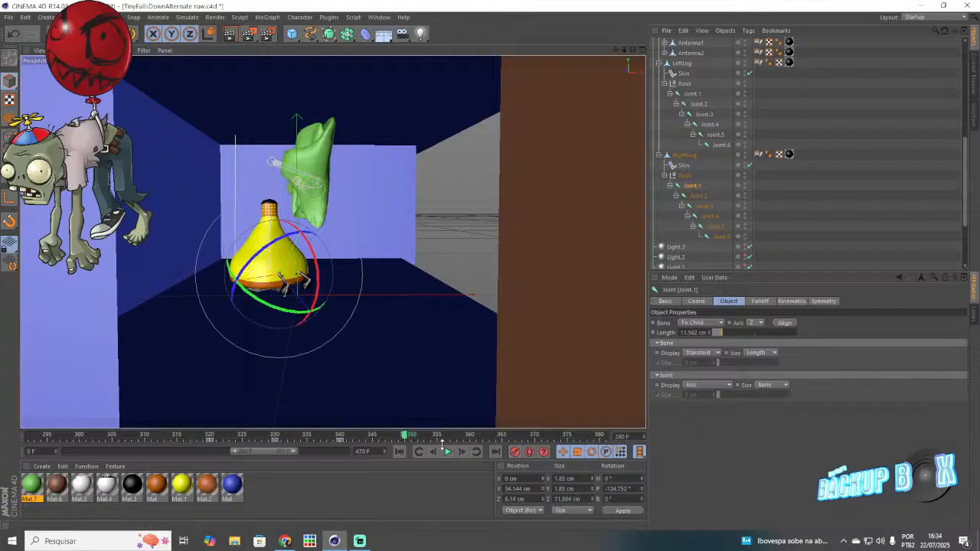
{"action": "left_click", "coordinate": [513, 455]}
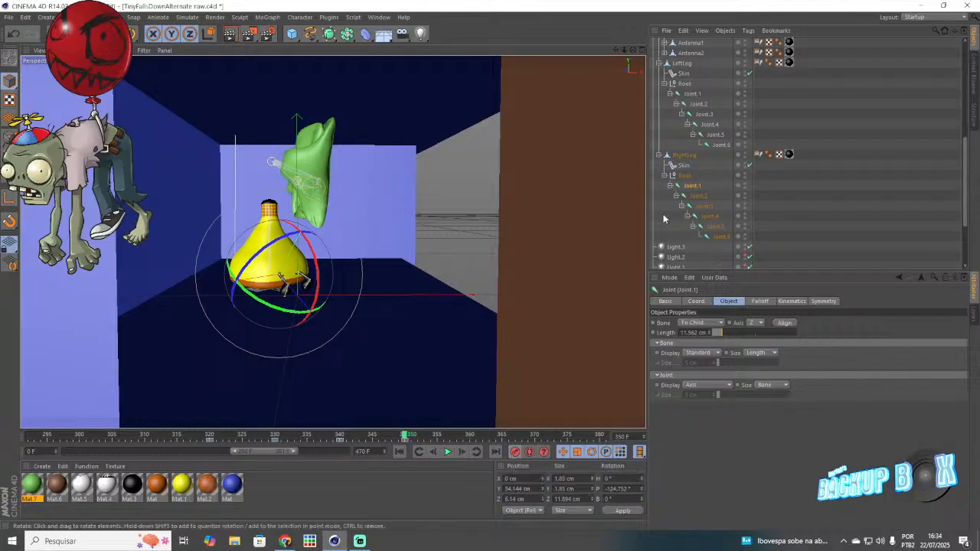
Step: Key LeftLeg's Joint.1 at frames 340 and 350
{"action": "left_click", "coordinate": [689, 96]}
{"action": "left_click", "coordinate": [340, 435]}
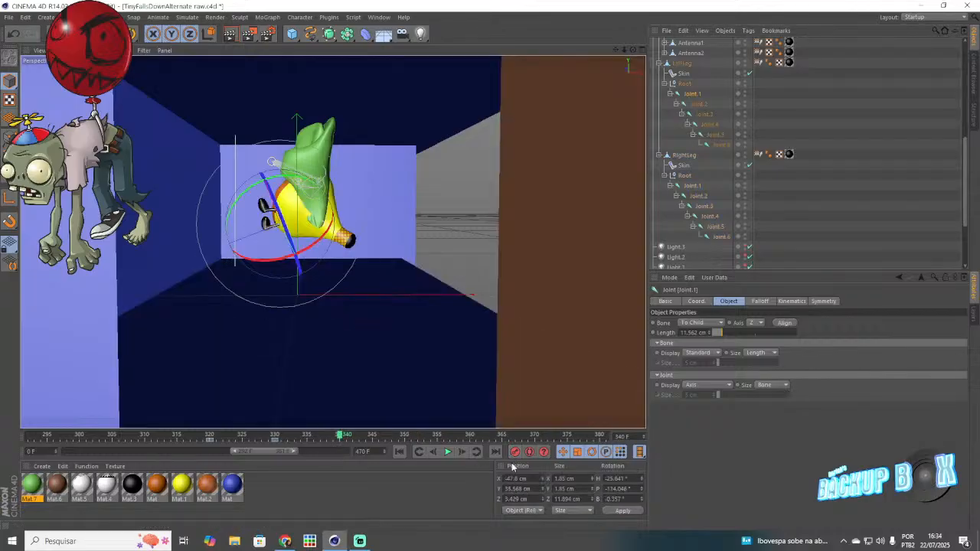
{"action": "left_click", "coordinate": [403, 435]}
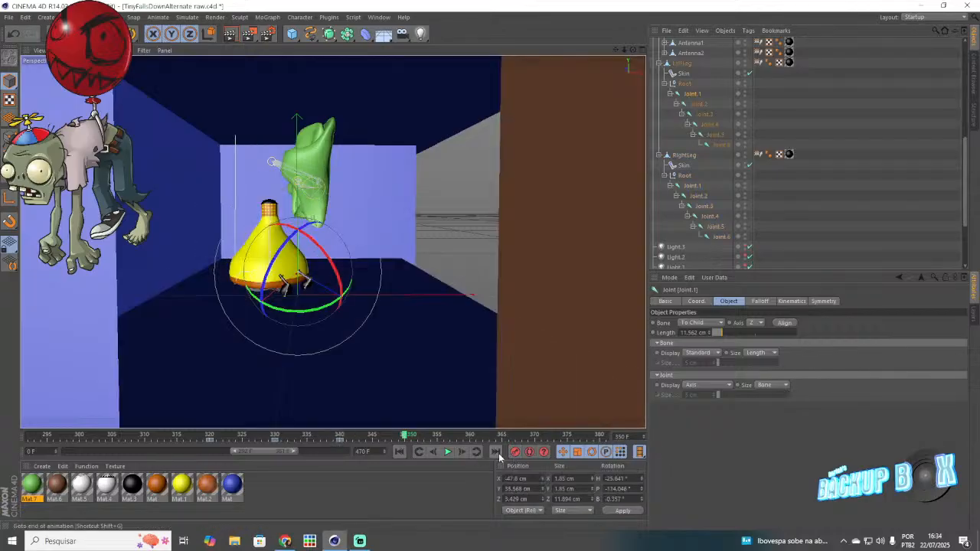
Step: At frame 343, pitch Joint.1 of LeftLeg and of RightLeg to swing both legs, keying each joint
{"action": "left_click", "coordinate": [359, 437]}
{"action": "left_click_drag", "start_coordinate": [322, 276], "coordinate": [298, 166]}
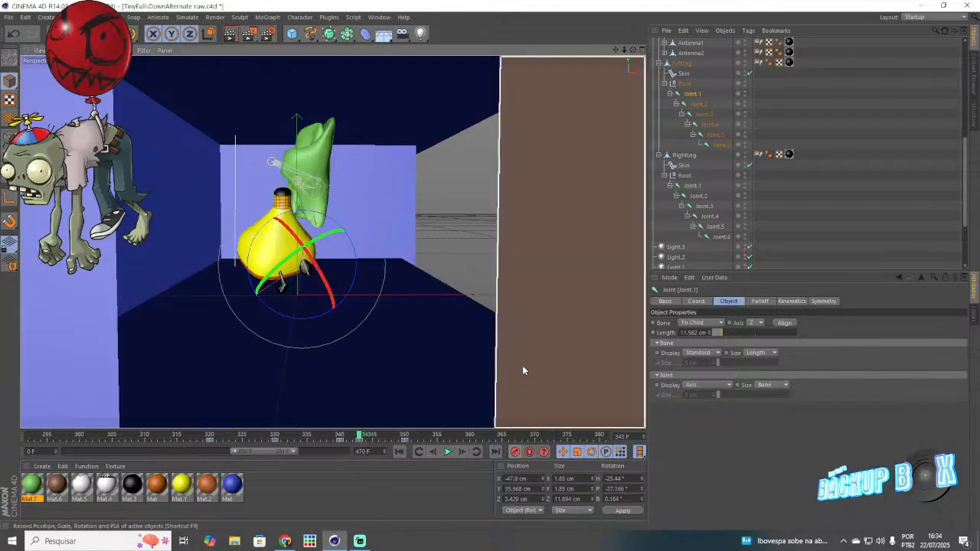
{"action": "left_click", "coordinate": [692, 185]}
{"action": "left_click_drag", "start_coordinate": [281, 280], "coordinate": [285, 134]}
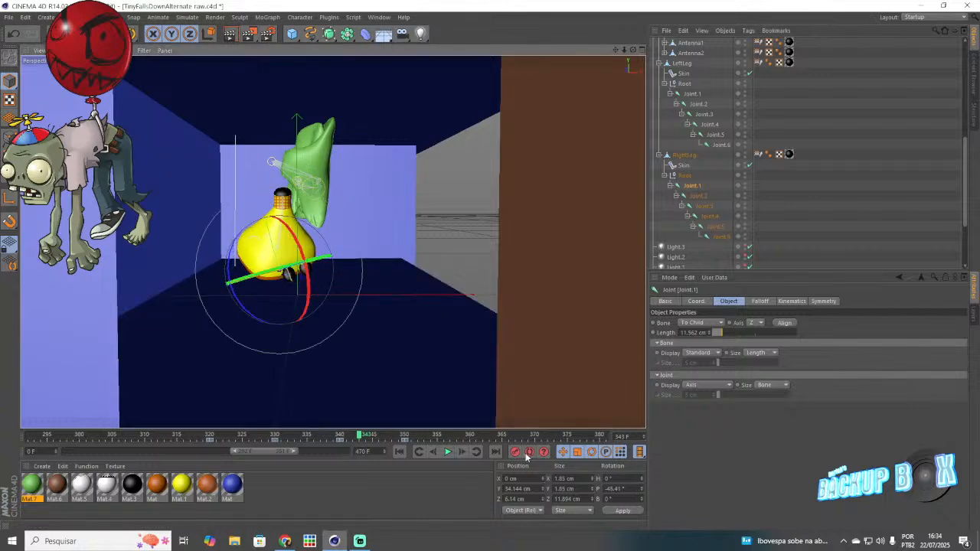
Step: Check the live chat in Streamlabs, and back in Cinema 4D key RightLeg's Joint.2 at frame 340
{"action": "left_click", "coordinate": [367, 541]}
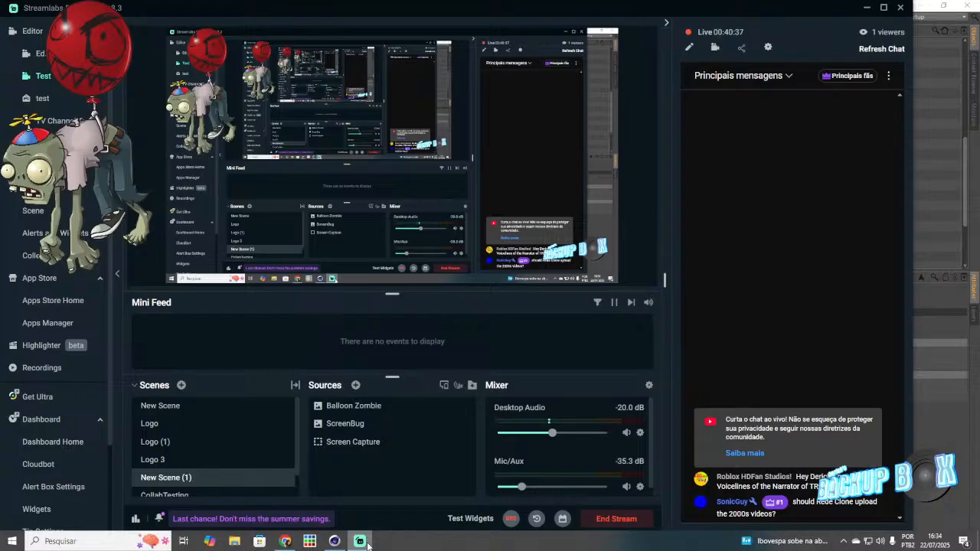
{"action": "left_click", "coordinate": [334, 541]}
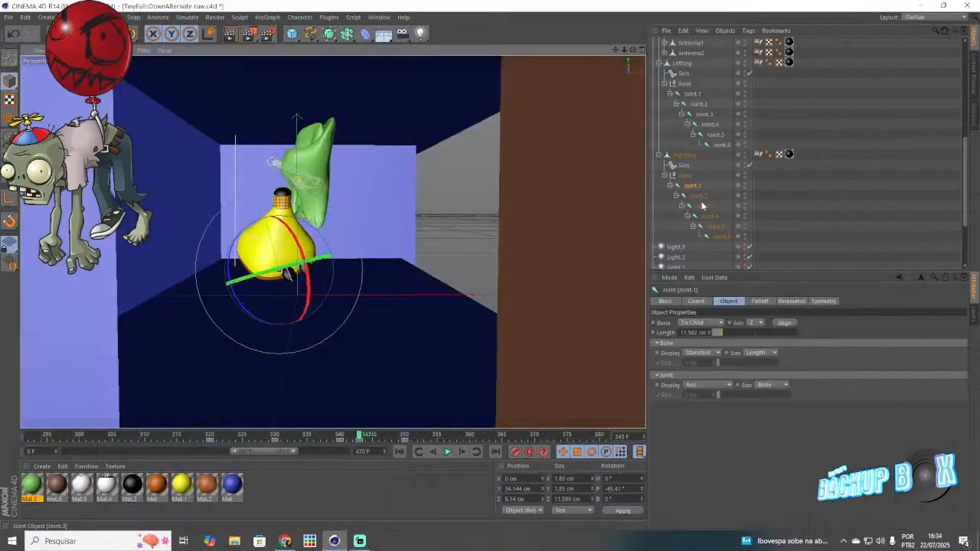
{"action": "left_click", "coordinate": [702, 205]}
{"action": "left_click", "coordinate": [694, 196]}
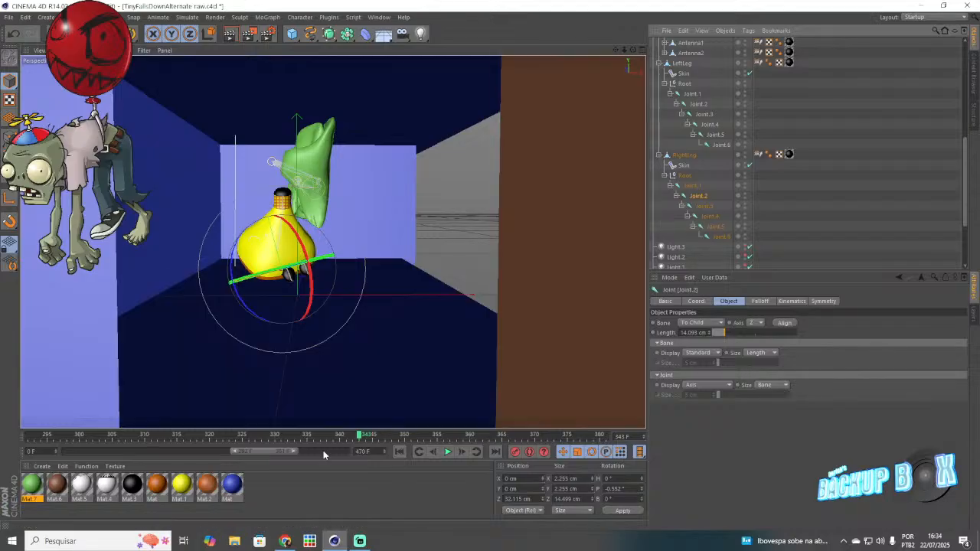
{"action": "left_click", "coordinate": [339, 434]}
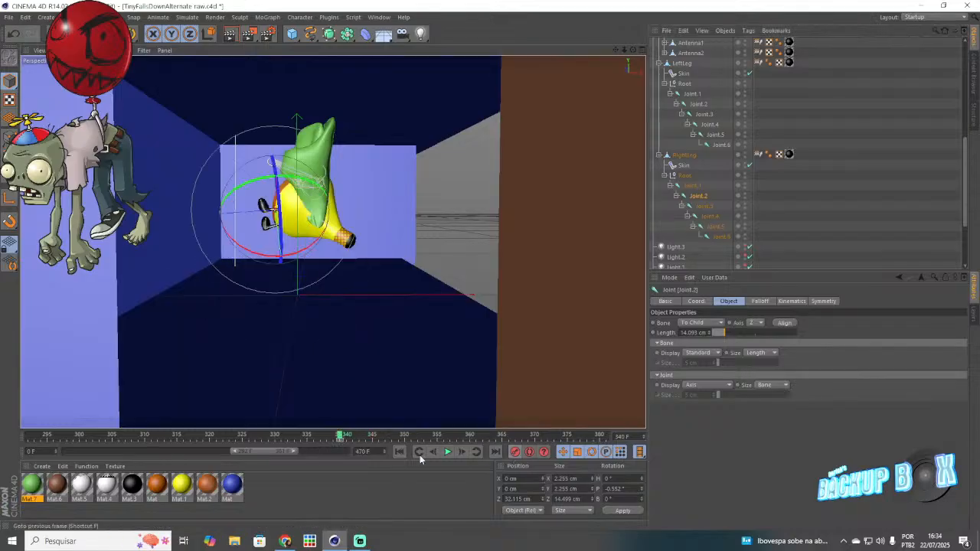
Step: At frame 350, pitch RightLeg's Joint.2 so the lower leg bends towards the floor, and key it
{"action": "left_click", "coordinate": [404, 437]}
{"action": "scroll", "coordinate": [688, 206], "scroll_direction": "up", "scroll_amount": 7}
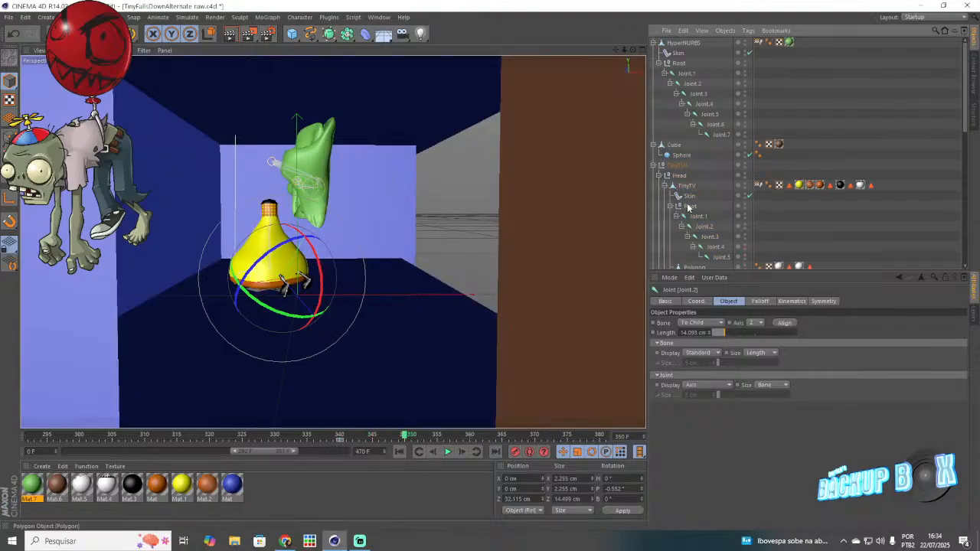
{"action": "left_click", "coordinate": [653, 165]}
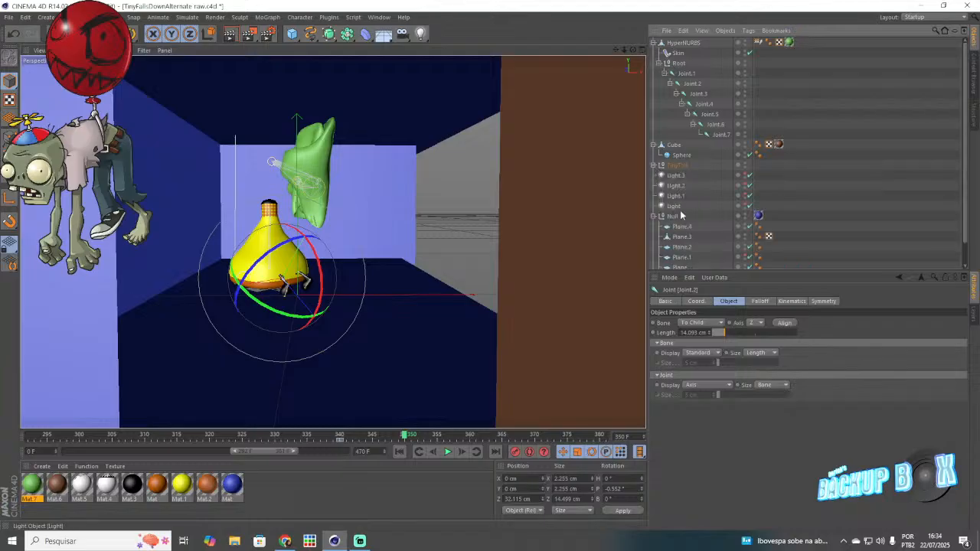
{"action": "scroll", "coordinate": [696, 230], "scroll_direction": "down", "scroll_amount": 1}
{"action": "left_click_drag", "start_coordinate": [341, 233], "coordinate": [299, 281], "text": "alt"}
{"action": "scroll", "coordinate": [294, 283], "scroll_direction": "up", "scroll_amount": 8}
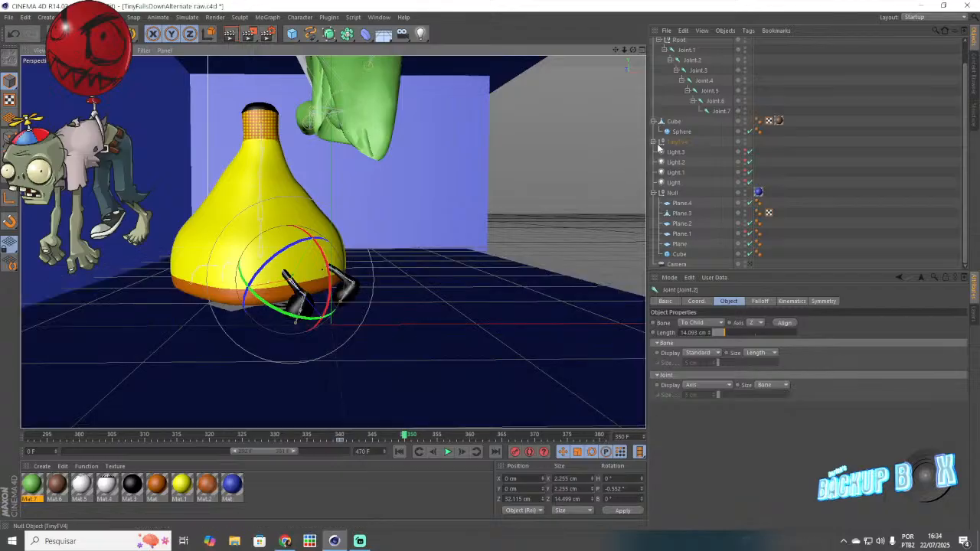
{"action": "left_click", "coordinate": [654, 142]}
{"action": "scroll", "coordinate": [689, 228], "scroll_direction": "down", "scroll_amount": 4}
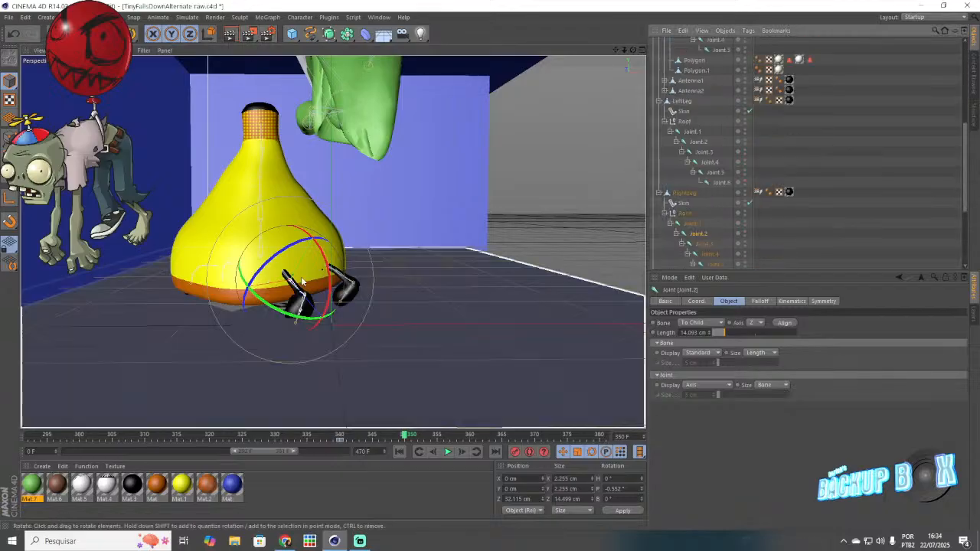
{"action": "left_click_drag", "start_coordinate": [332, 290], "coordinate": [328, 256]}
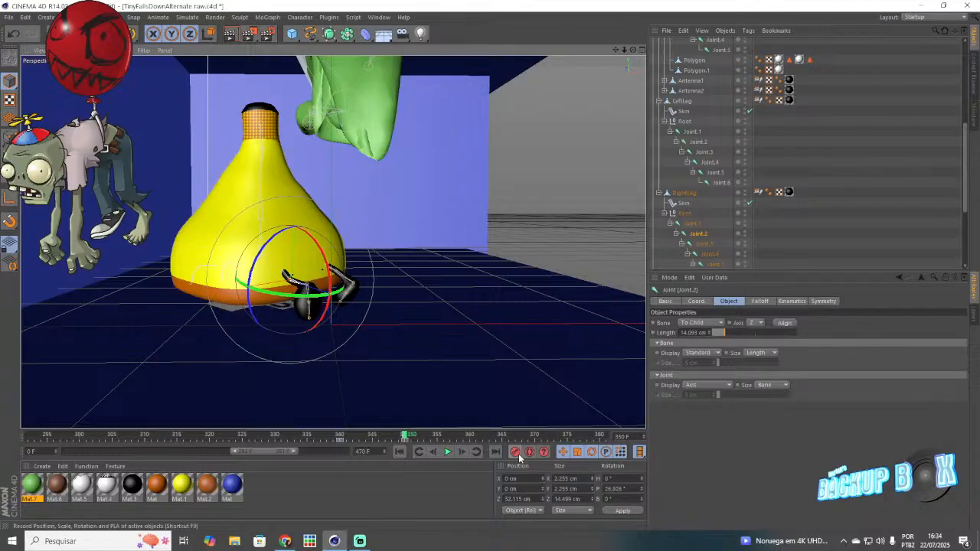
Step: Key LeftLeg's Joint.2 at frame 340, and at frame 350 rotate it to about P 36° and key it
{"action": "left_click", "coordinate": [697, 141]}
{"action": "left_click", "coordinate": [340, 436]}
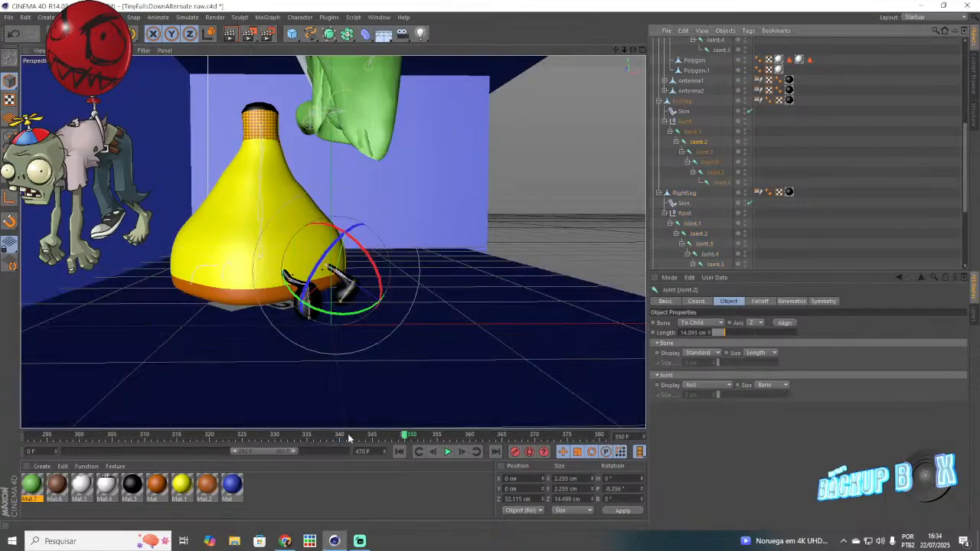
{"action": "left_click", "coordinate": [406, 443]}
{"action": "left_click_drag", "start_coordinate": [379, 264], "coordinate": [355, 231]}
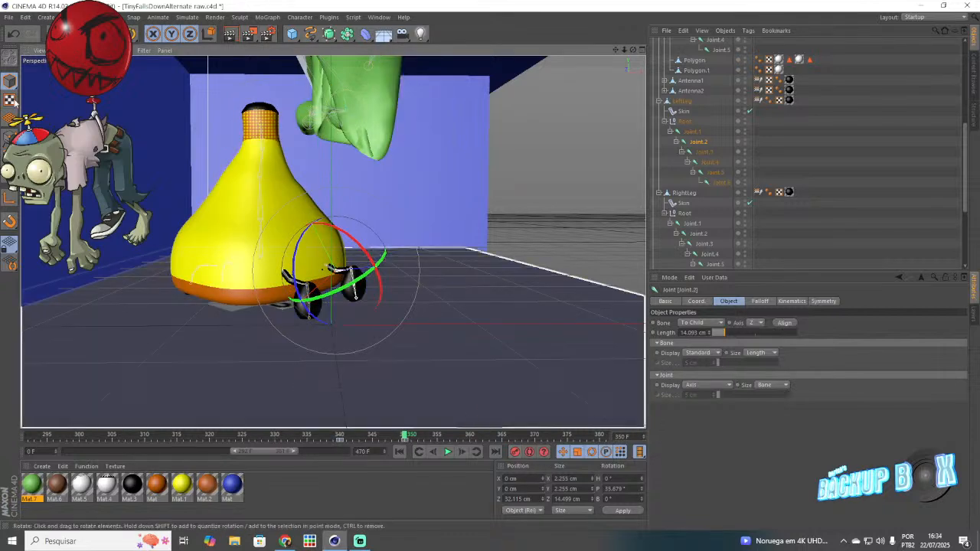
Step: Check the live chat in Streamlabs, and return to Cinema 4D to scrub the motion back to frame 333
{"action": "left_click", "coordinate": [359, 541]}
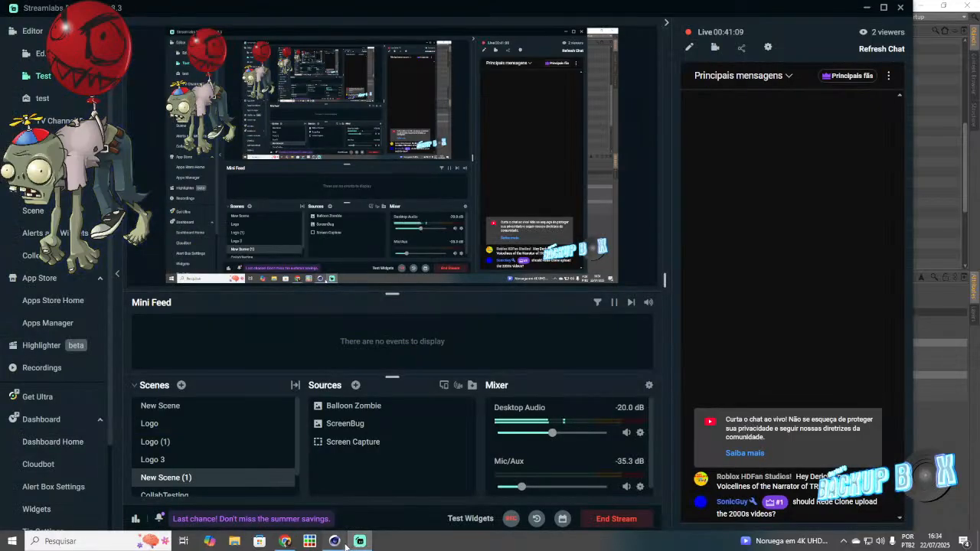
{"action": "left_click", "coordinate": [345, 545]}
{"action": "left_click_drag", "start_coordinate": [347, 443], "coordinate": [295, 434]}
Step: Key the green arm's HyperNURBS object at frame 330 and move that key to frame 310
{"action": "scroll", "coordinate": [710, 86], "scroll_direction": "up", "scroll_amount": 6}
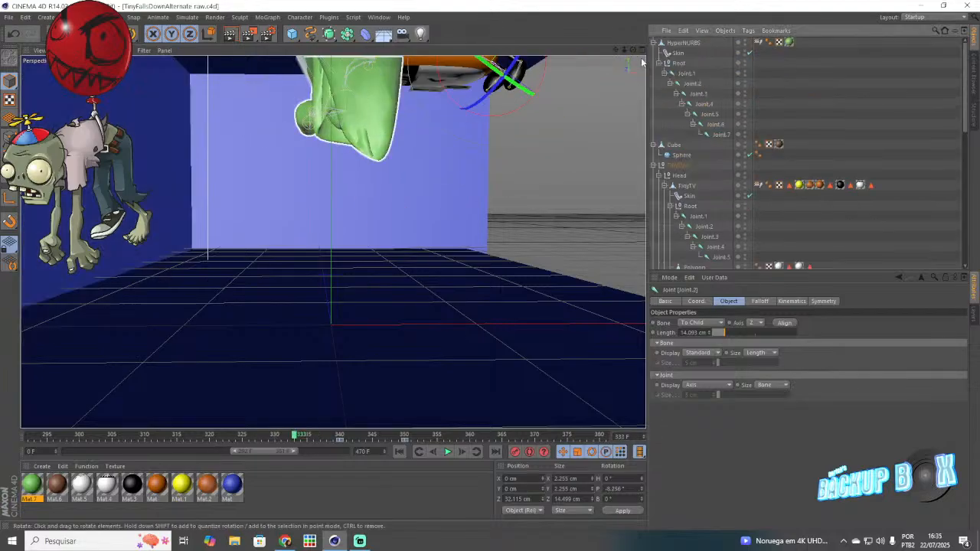
{"action": "left_click_drag", "start_coordinate": [633, 50], "coordinate": [332, 242]}
{"action": "left_click", "coordinate": [673, 43]}
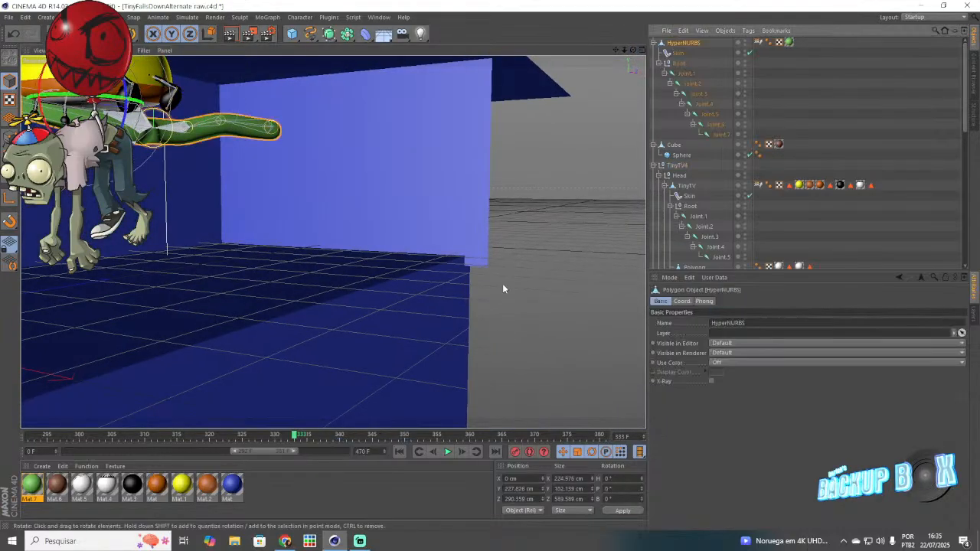
{"action": "left_click_drag", "start_coordinate": [294, 434], "coordinate": [277, 434]}
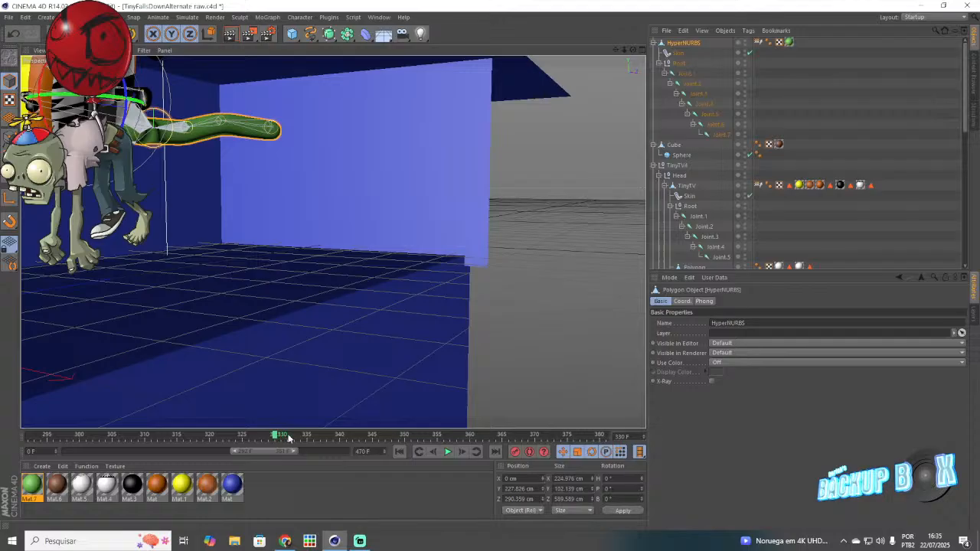
{"action": "left_click", "coordinate": [447, 451]}
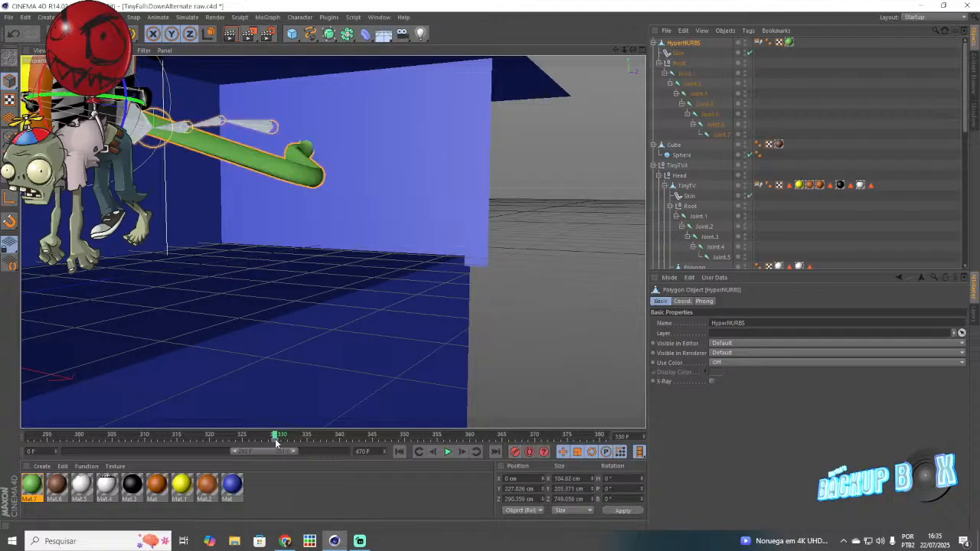
{"action": "left_click_drag", "start_coordinate": [275, 440], "coordinate": [213, 446]}
{"action": "left_click", "coordinate": [146, 441]}
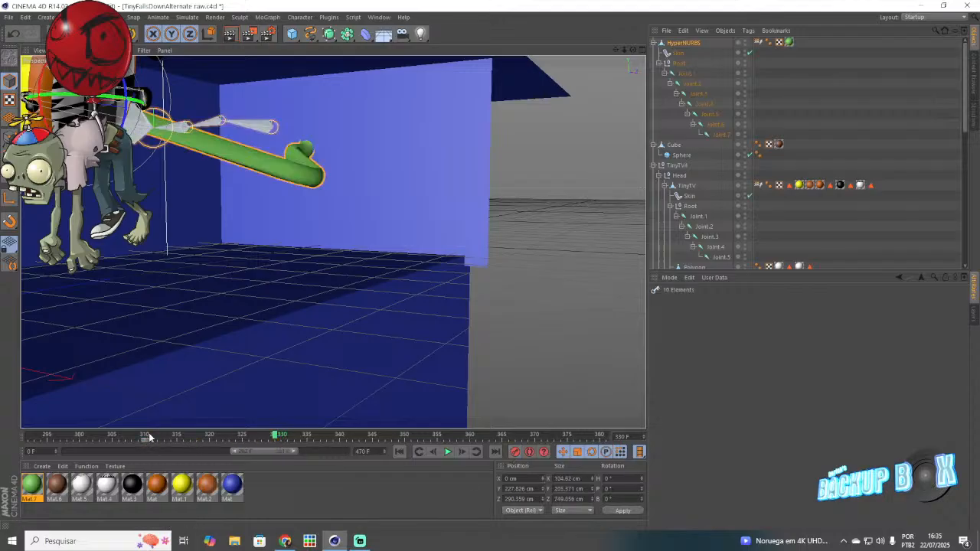
Step: At frame 325, set the green arm's Z scale to 0.09 and key the HyperNURBS object
{"action": "left_click_drag", "start_coordinate": [167, 445], "coordinate": [241, 461]}
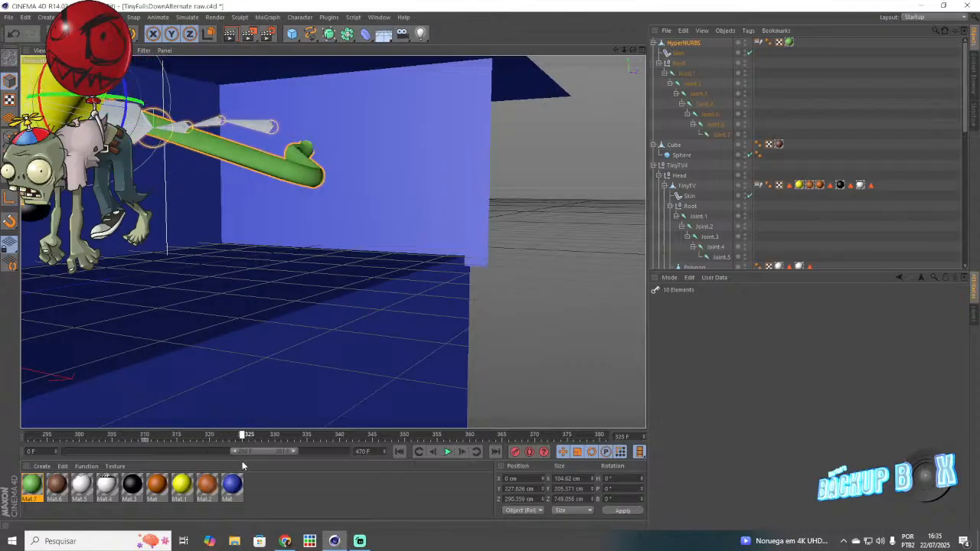
{"action": "left_click", "coordinate": [672, 43]}
{"action": "left_click", "coordinate": [680, 301]}
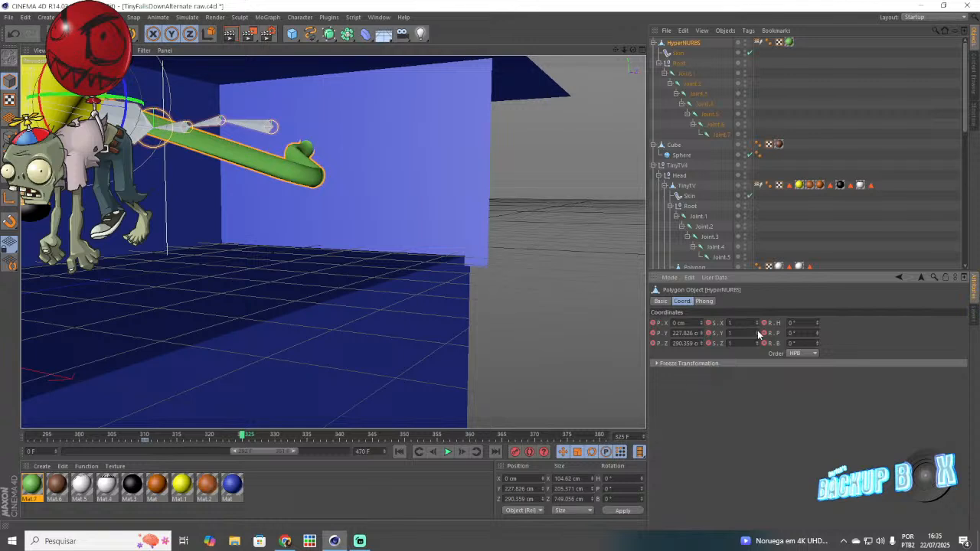
{"action": "left_click_drag", "start_coordinate": [758, 347], "coordinate": [758, 377]}
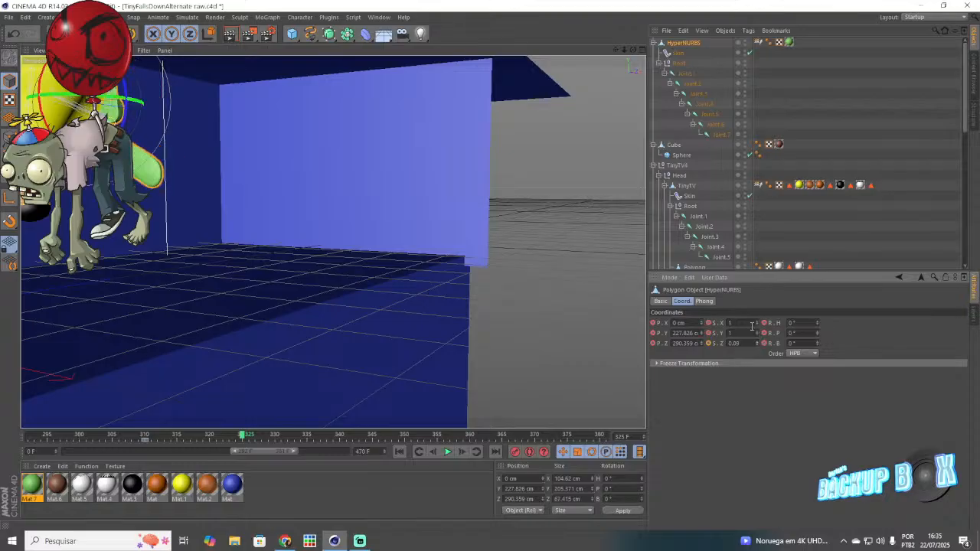
{"action": "left_click", "coordinate": [515, 452]}
Step: Move the shrunken green arm along its Z axis at frame 325, key it, and scrub back to frame 307
{"action": "scroll", "coordinate": [477, 109], "scroll_direction": "down", "scroll_amount": 5}
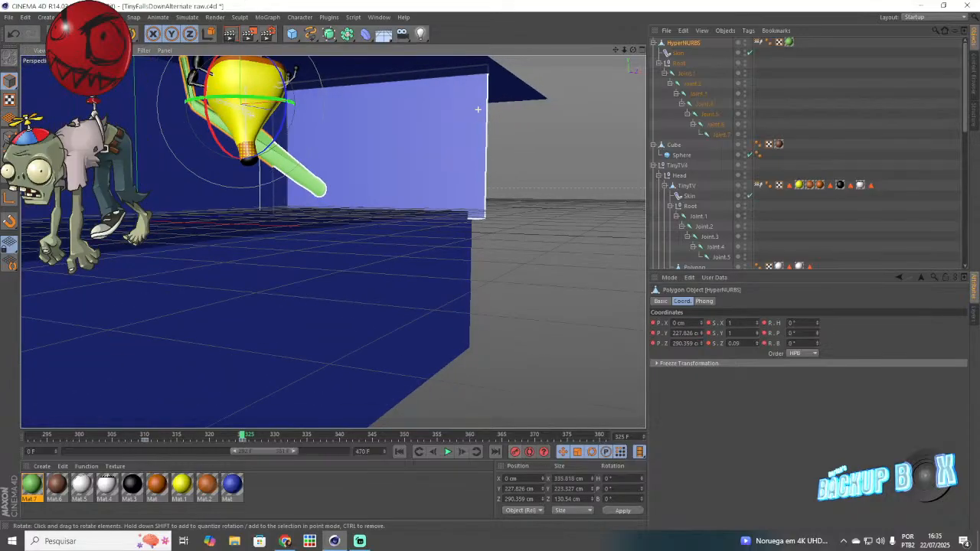
{"action": "key", "text": "e"}
{"action": "left_click_drag", "start_coordinate": [285, 116], "coordinate": [434, 176]}
{"action": "left_click", "coordinate": [515, 455]}
{"action": "left_click_drag", "start_coordinate": [164, 439], "coordinate": [126, 441]}
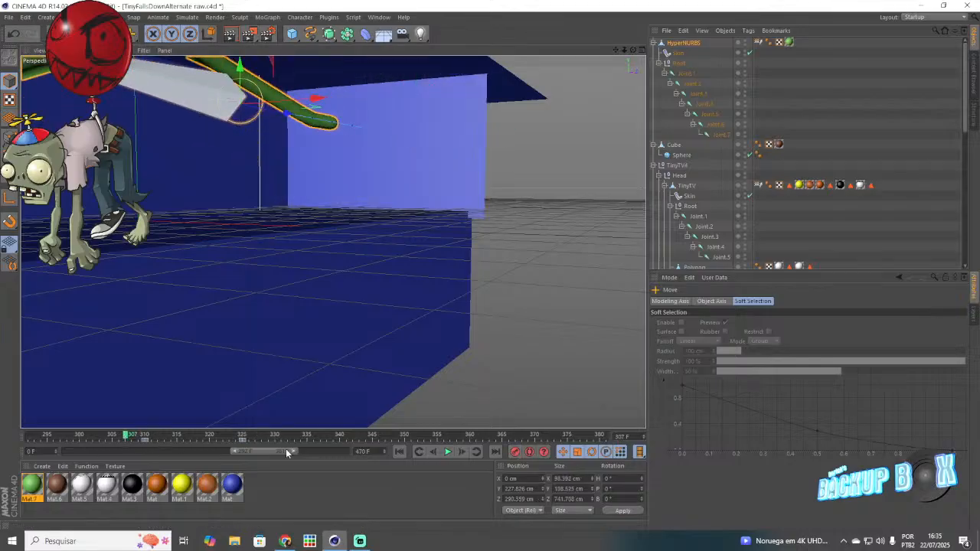
Step: Play back the green arm's retreat from frame 307, and review it at frame 310 from outside the room
{"action": "left_click", "coordinate": [448, 452]}
{"action": "left_click", "coordinate": [448, 452]}
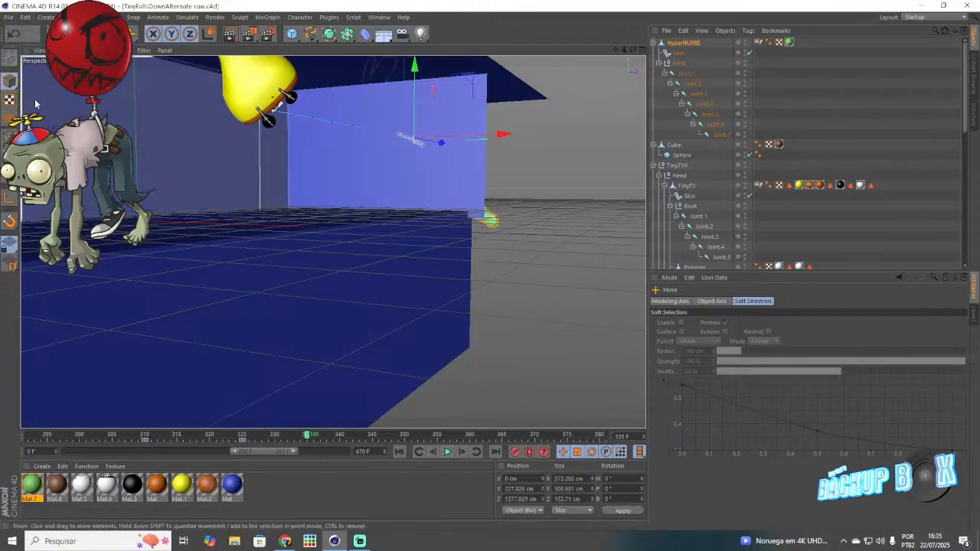
{"action": "left_click_drag", "start_coordinate": [253, 438], "coordinate": [25, 445]}
{"action": "left_click_drag", "start_coordinate": [624, 50], "coordinate": [609, 40]}
{"action": "left_click_drag", "start_coordinate": [106, 439], "coordinate": [145, 444]}
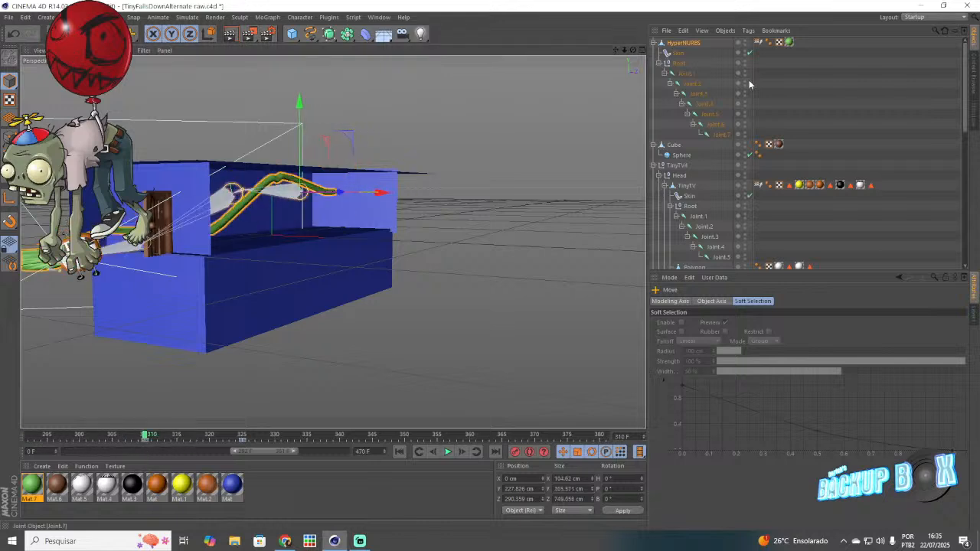
Step: Examine the keys of the green arm's HyperNURBS, Skin and Root objects while scrubbing between frames 242 and 317
{"action": "left_click", "coordinate": [683, 45]}
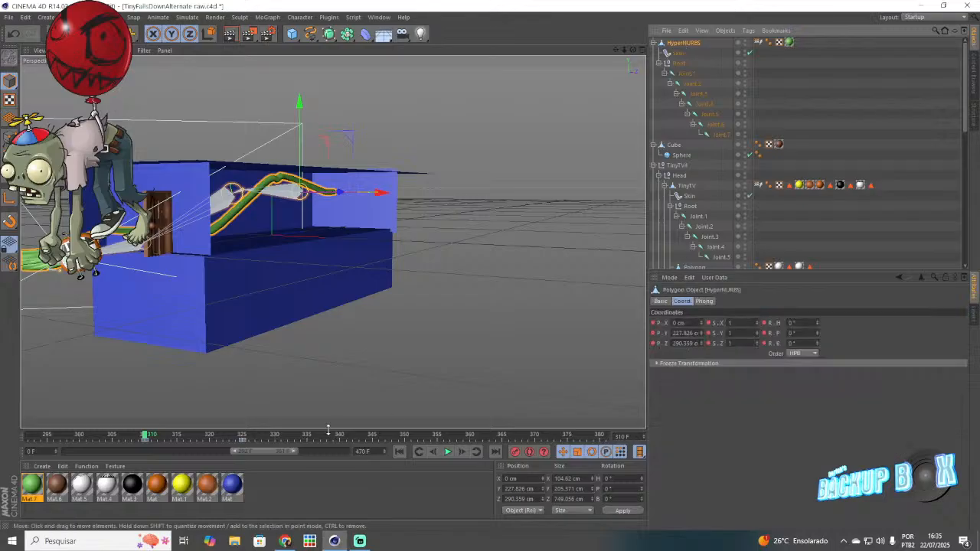
{"action": "left_click_drag", "start_coordinate": [266, 455], "coordinate": [479, 459]}
{"action": "left_click", "coordinate": [679, 53]}
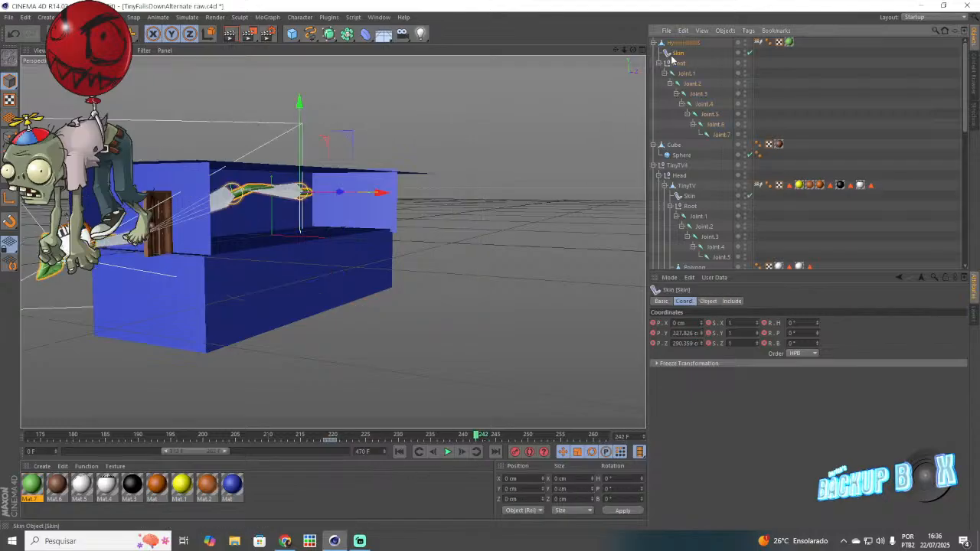
{"action": "left_click", "coordinate": [678, 63]}
{"action": "left_click", "coordinate": [679, 43]}
{"action": "left_click_drag", "start_coordinate": [376, 436], "coordinate": [525, 456]}
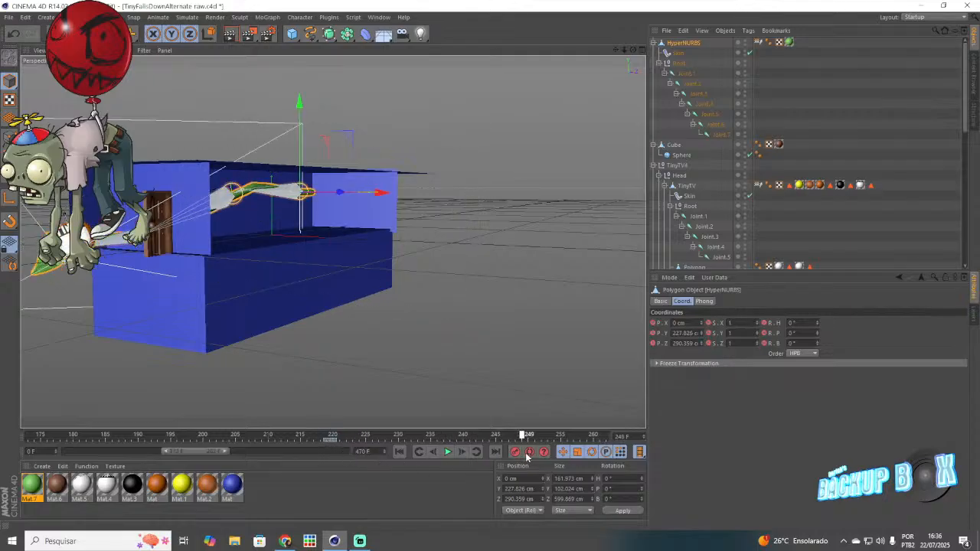
{"action": "key", "text": "g"}
{"action": "left_click_drag", "start_coordinate": [195, 453], "coordinate": [247, 453]}
{"action": "left_click", "coordinate": [334, 434]}
{"action": "left_click_drag", "start_coordinate": [334, 435], "coordinate": [402, 449]}
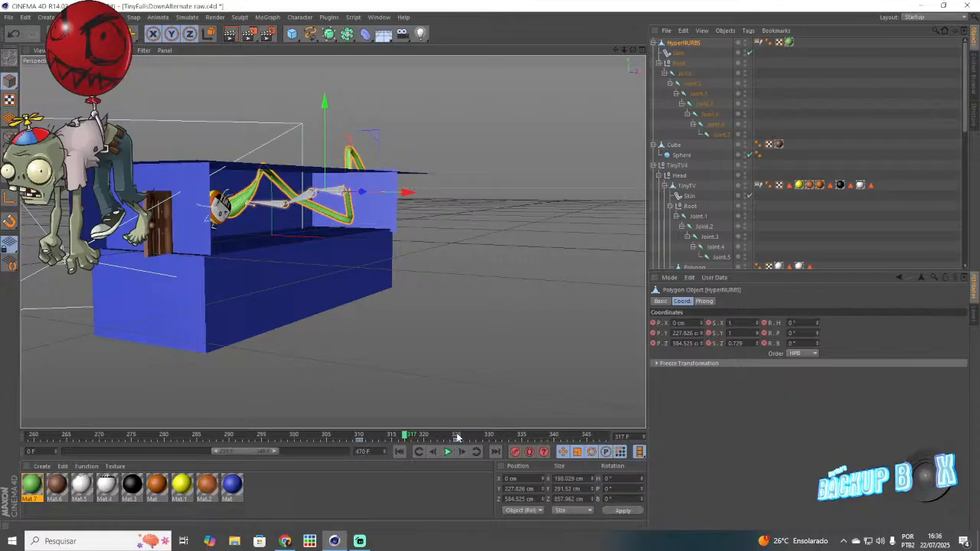
Step: Try setting the green arm's Z scale back to 1 with a key at frame 325, and scrub to frame 287
{"action": "left_click", "coordinate": [457, 437]}
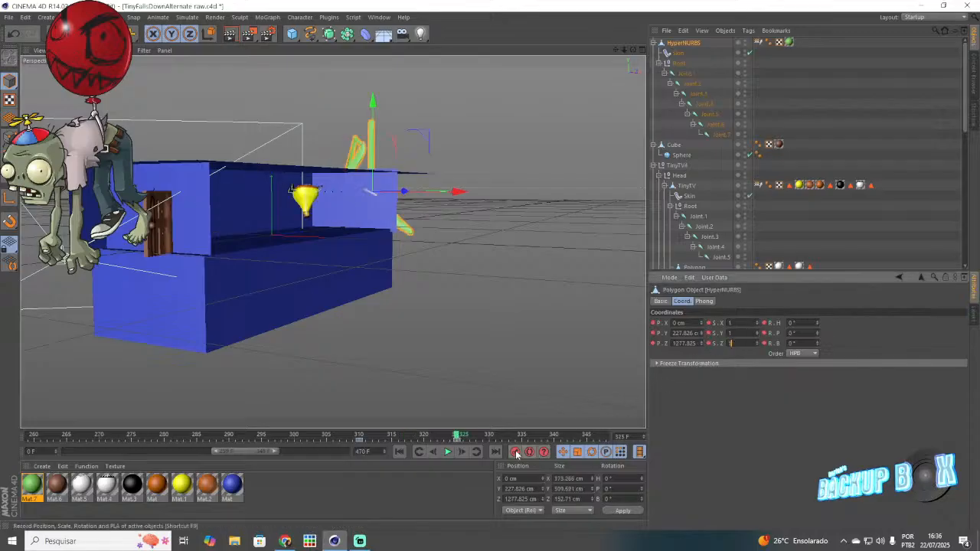
{"action": "left_click", "coordinate": [412, 436]}
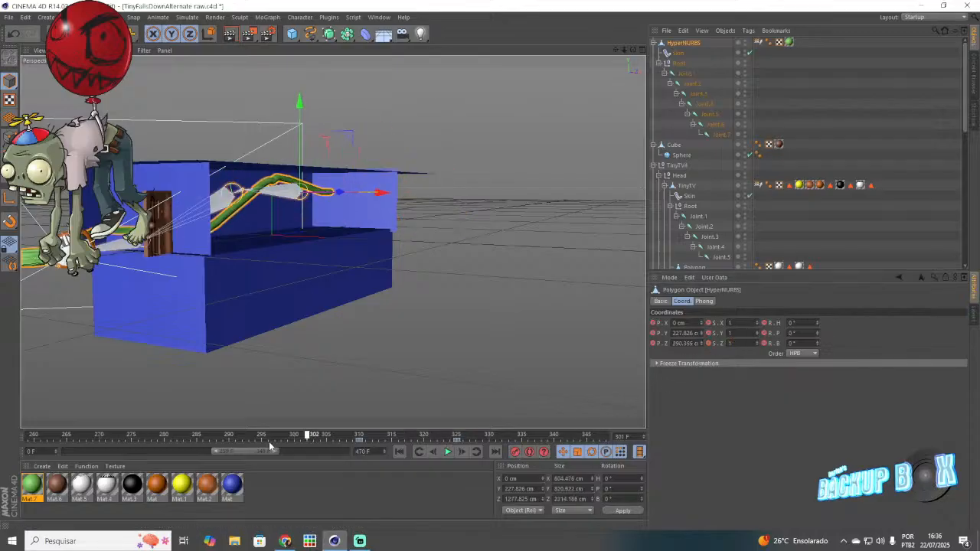
{"action": "left_click_drag", "start_coordinate": [412, 436], "coordinate": [210, 463]}
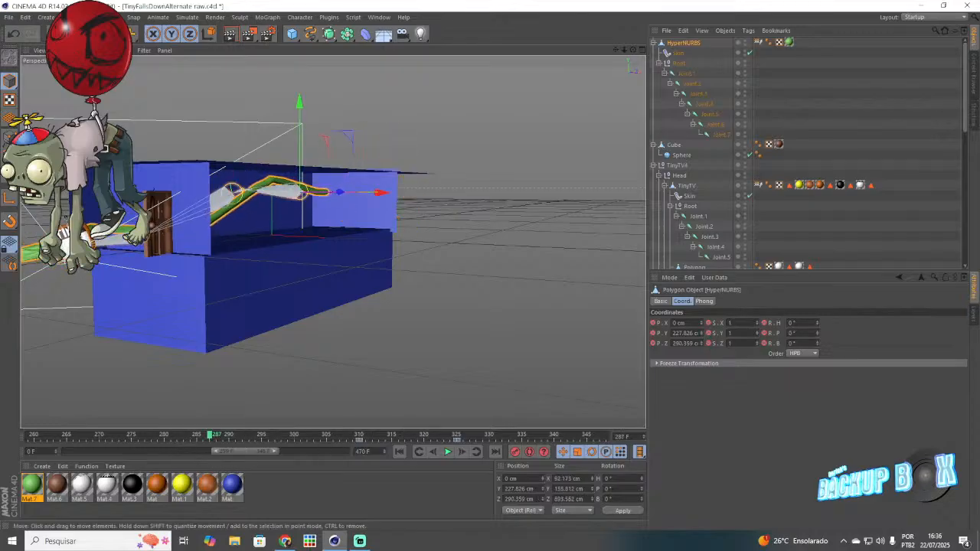
Step: Undo the green arm's HyperNURBS scale and position keys, and scrub forward to frame 337
{"action": "left_click", "coordinate": [7, 40]}
{"action": "left_click", "coordinate": [7, 40]}
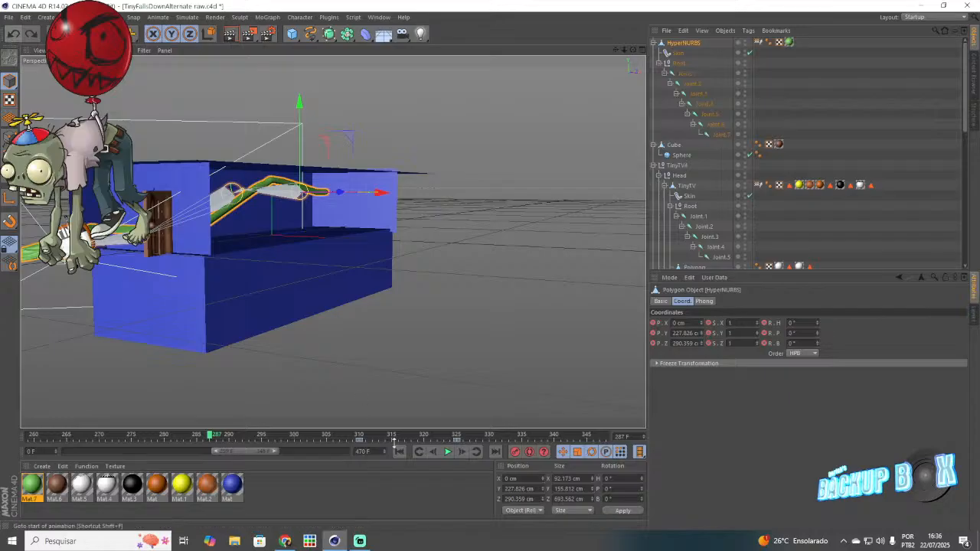
{"action": "left_click_drag", "start_coordinate": [291, 440], "coordinate": [269, 452]}
{"action": "left_click", "coordinate": [226, 438]}
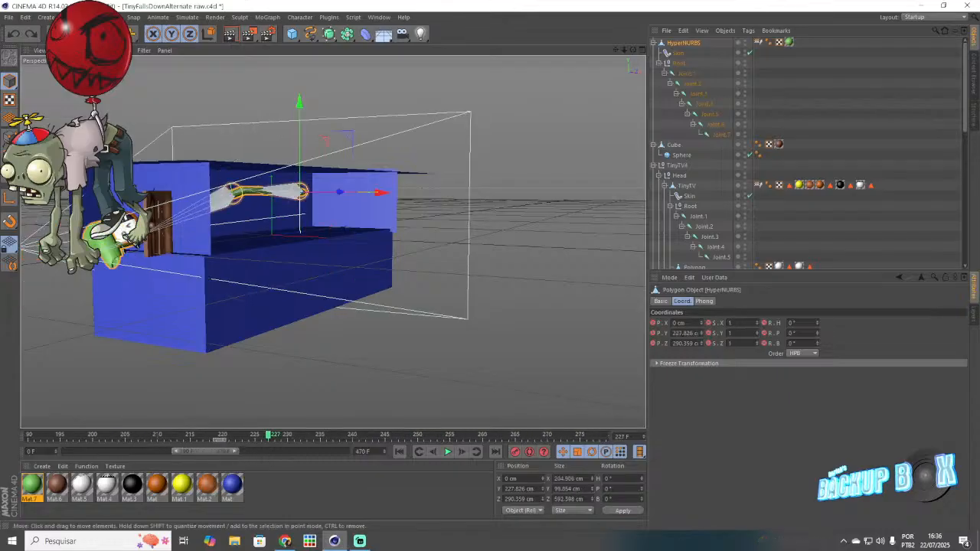
{"action": "left_click_drag", "start_coordinate": [342, 437], "coordinate": [204, 451]}
{"action": "left_click", "coordinate": [13, 34]}
{"action": "left_click", "coordinate": [13, 35]}
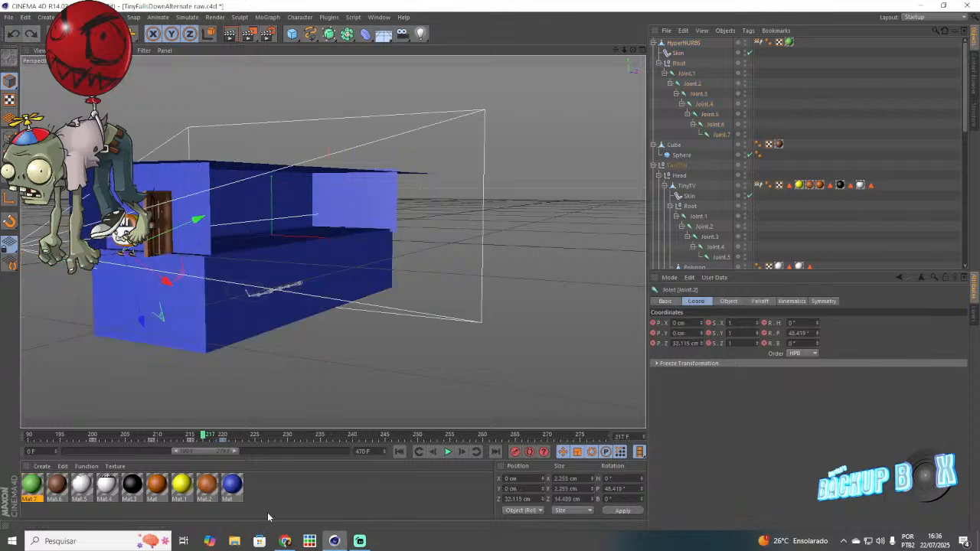
{"action": "left_click_drag", "start_coordinate": [238, 442], "coordinate": [555, 418]}
{"action": "left_click_drag", "start_coordinate": [222, 452], "coordinate": [544, 418]}
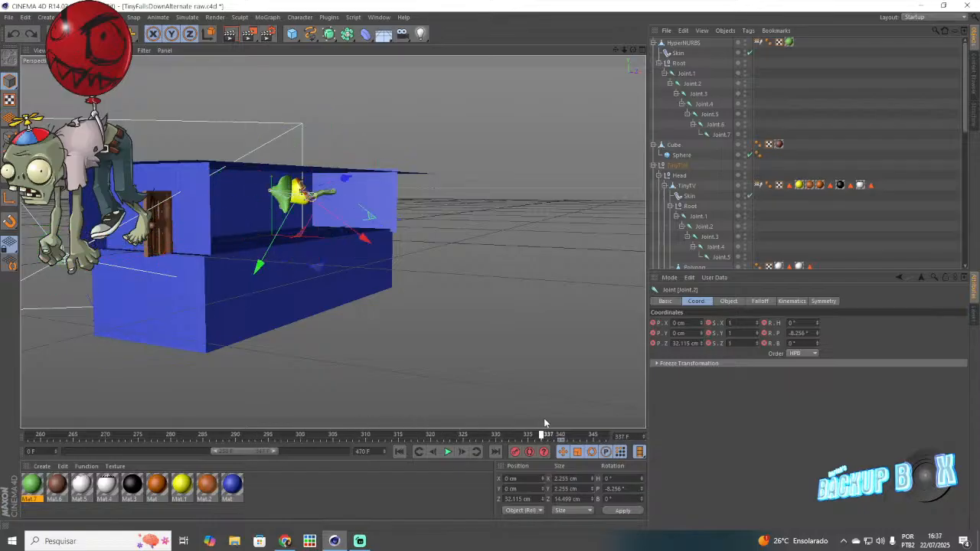
Step: Key the green arm's Root null at frame 315
{"action": "left_click", "coordinate": [672, 44]}
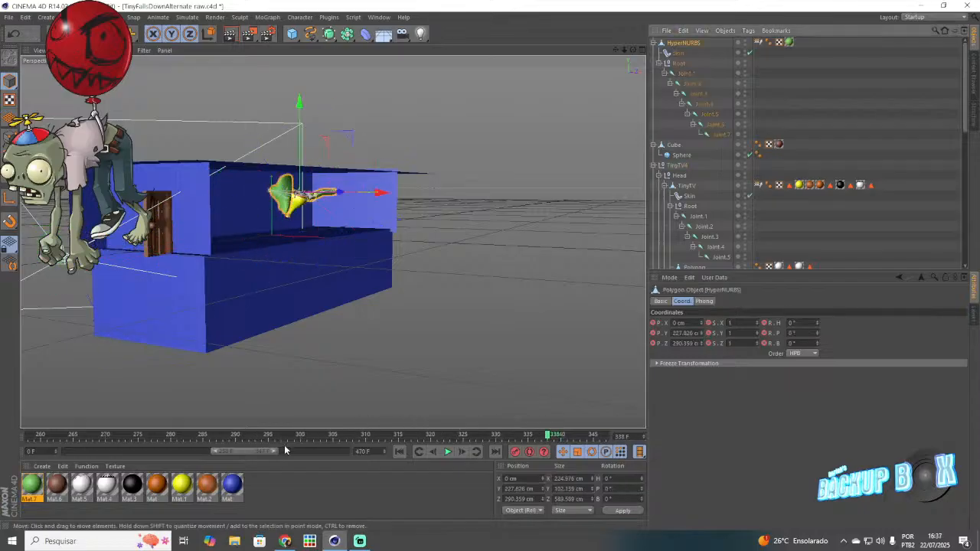
{"action": "left_click_drag", "start_coordinate": [254, 451], "coordinate": [282, 435]}
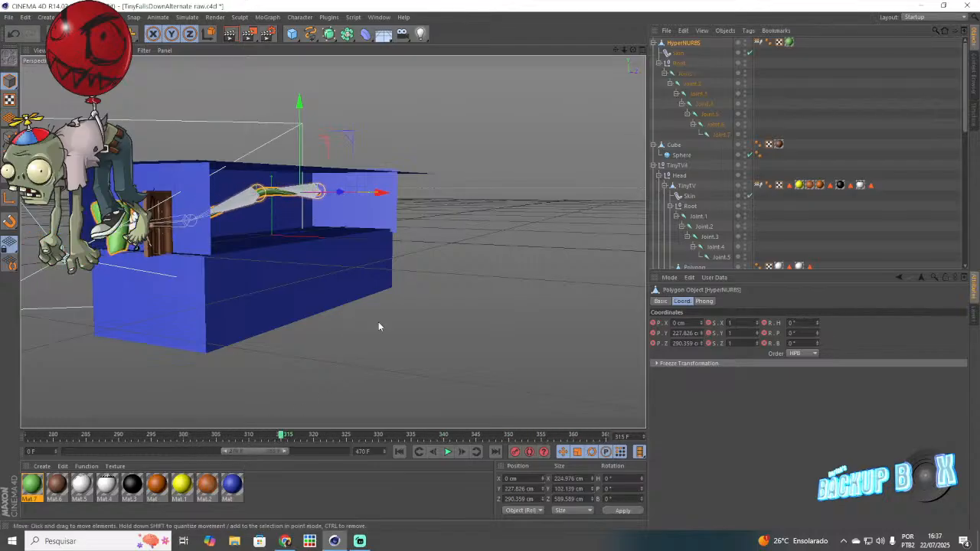
{"action": "left_click", "coordinate": [679, 63]}
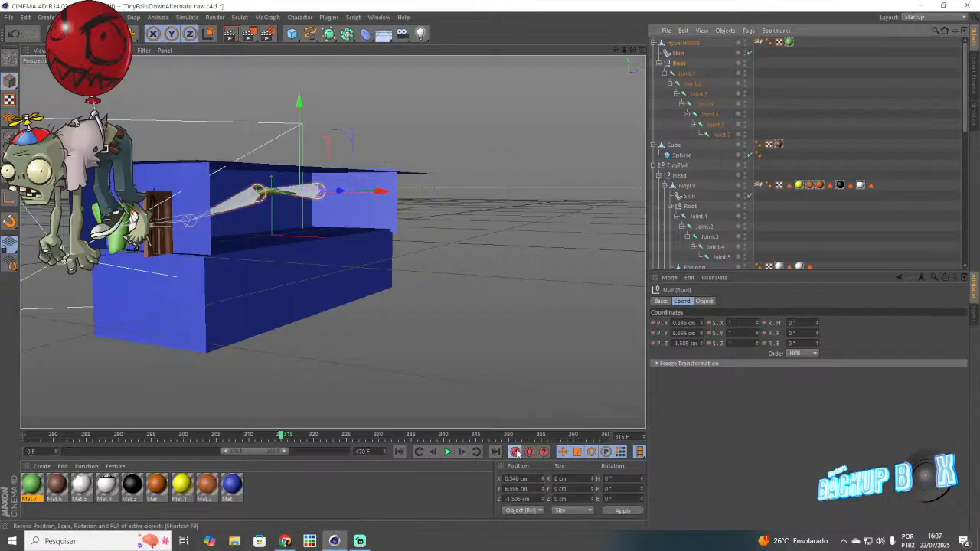
Step: At frame 335, set the green arm Root's Z scale to 0, key it, and play back from frame 306
{"action": "left_click", "coordinate": [413, 439]}
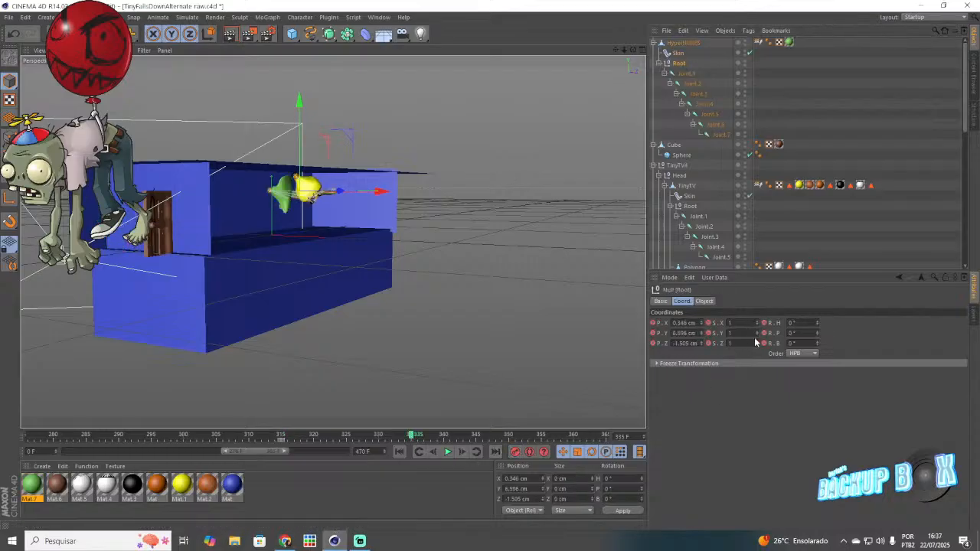
{"action": "left_click_drag", "start_coordinate": [758, 343], "coordinate": [758, 354]}
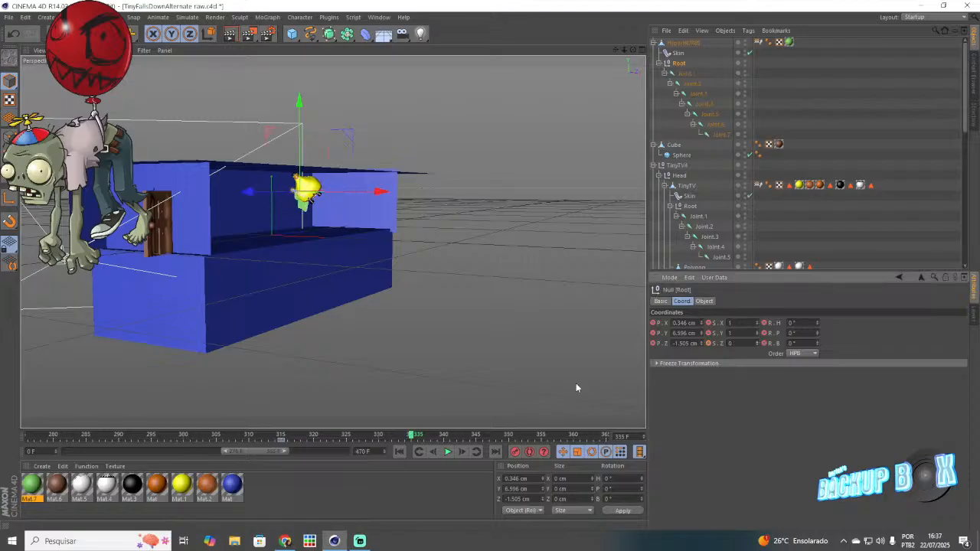
{"action": "left_click_drag", "start_coordinate": [322, 436], "coordinate": [226, 436]}
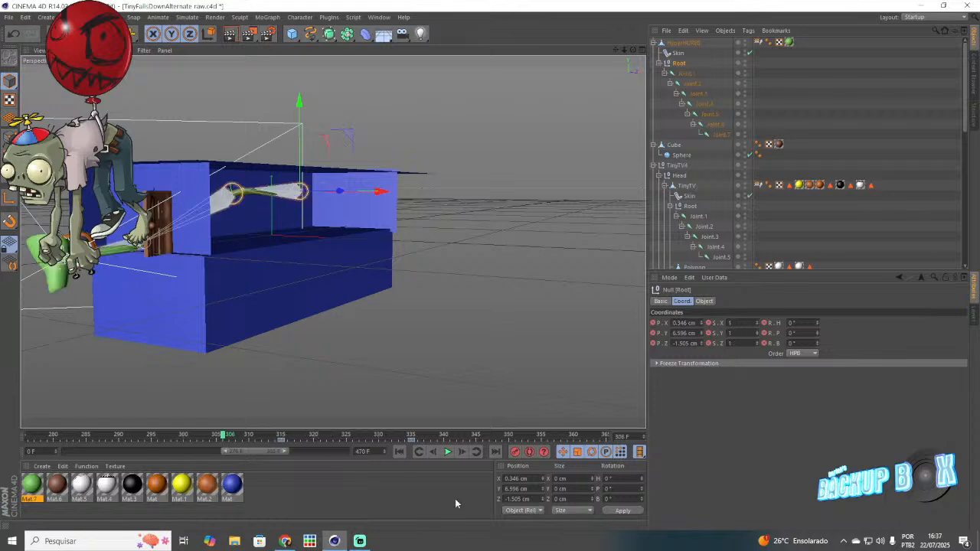
{"action": "left_click", "coordinate": [449, 452]}
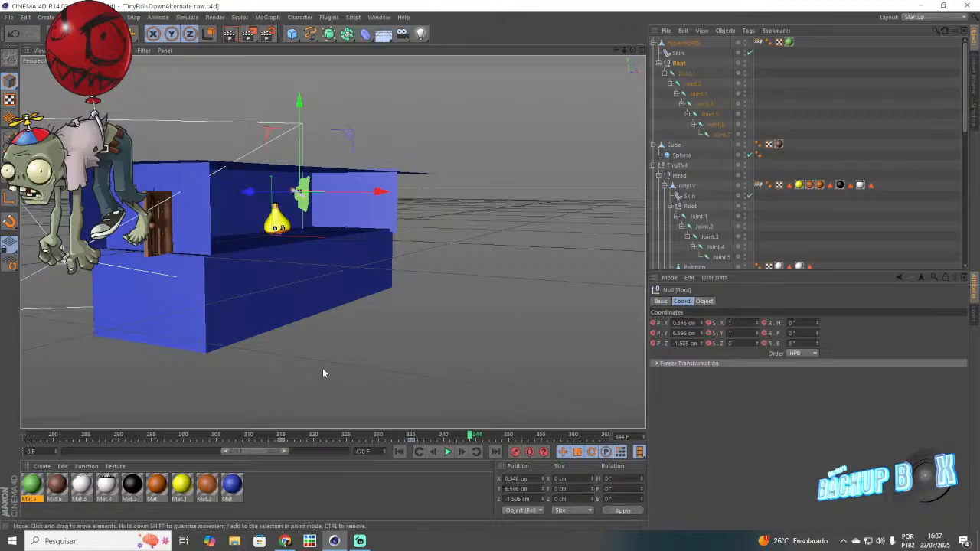
Step: Move the green arm's Root back to Z about 590 cm, key it at frame 345, and save the project
{"action": "right_click_drag", "start_coordinate": [257, 155], "coordinate": [480, 122], "text": "alt"}
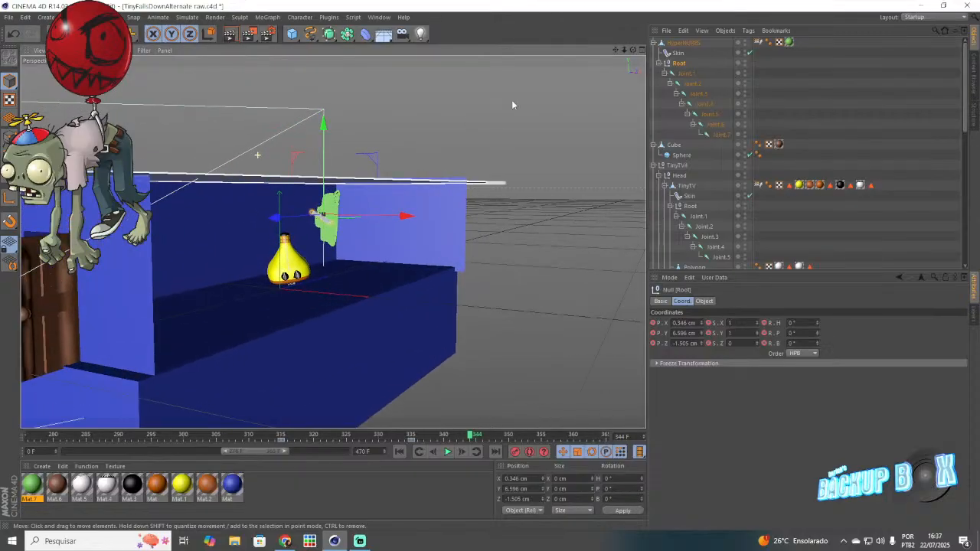
{"action": "left_click_drag", "start_coordinate": [633, 51], "coordinate": [535, 30]}
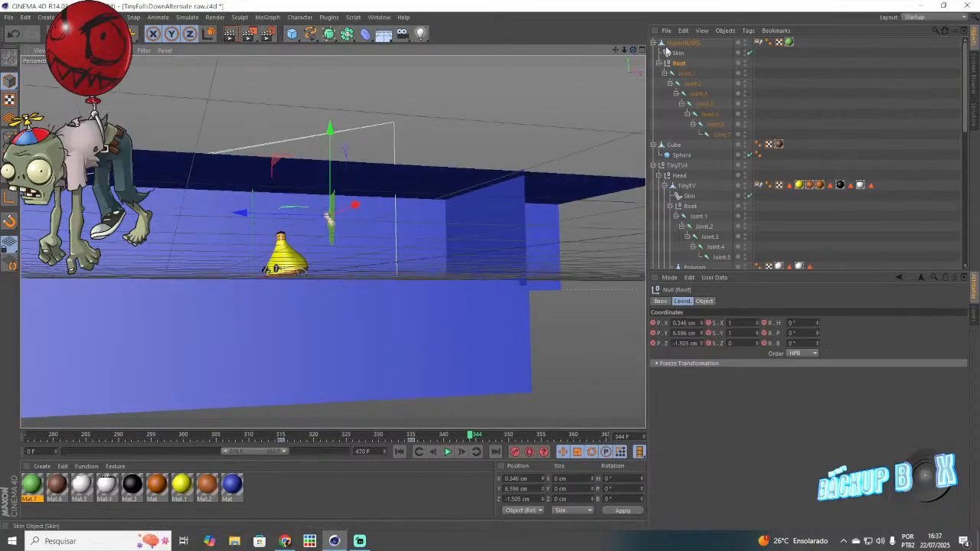
{"action": "left_click_drag", "start_coordinate": [262, 212], "coordinate": [391, 249]}
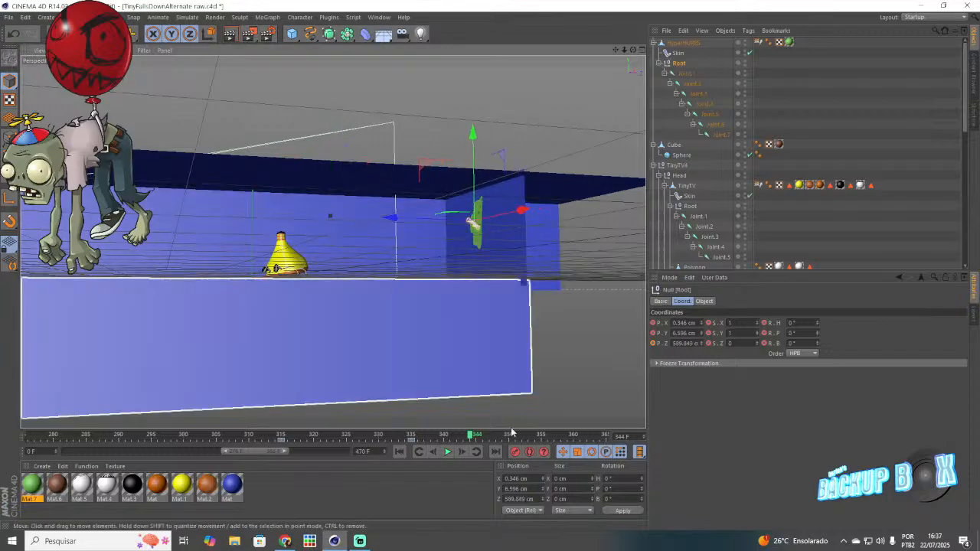
{"action": "left_click", "coordinate": [516, 451]}
{"action": "left_click", "coordinate": [473, 440]}
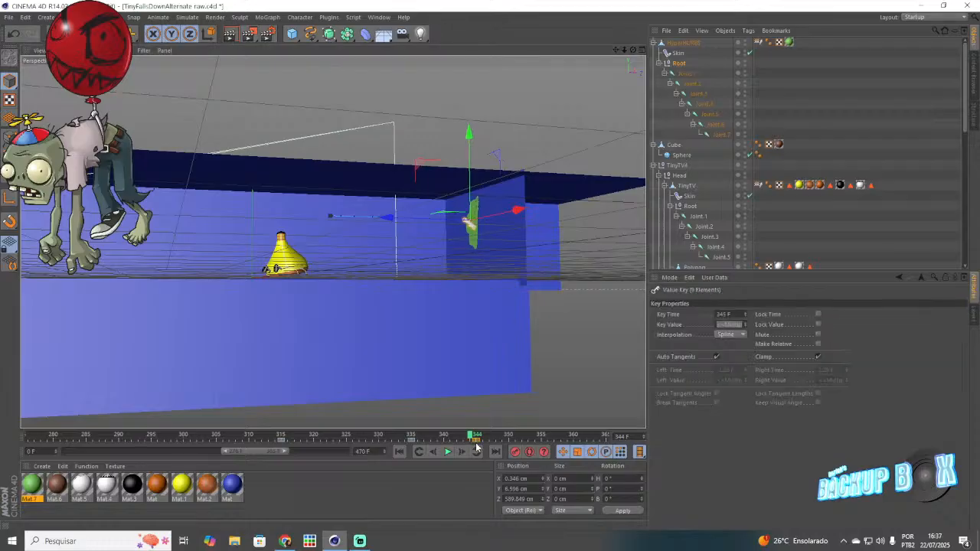
{"action": "left_click", "coordinate": [8, 17]}
{"action": "left_click", "coordinate": [50, 100]}
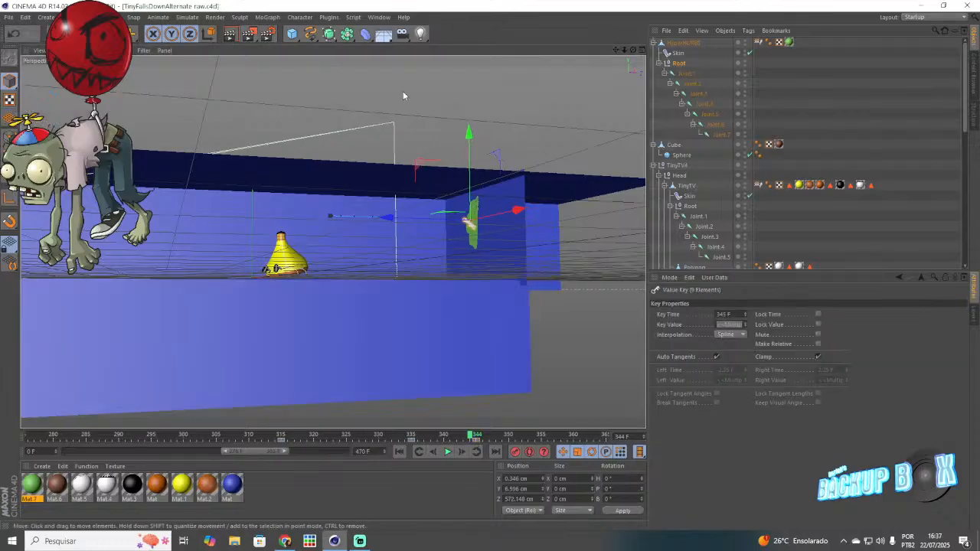
{"action": "left_click_drag", "start_coordinate": [365, 103], "coordinate": [287, 239], "text": "alt"}
{"action": "left_click", "coordinate": [9, 17]}
{"action": "left_click", "coordinate": [38, 121]}
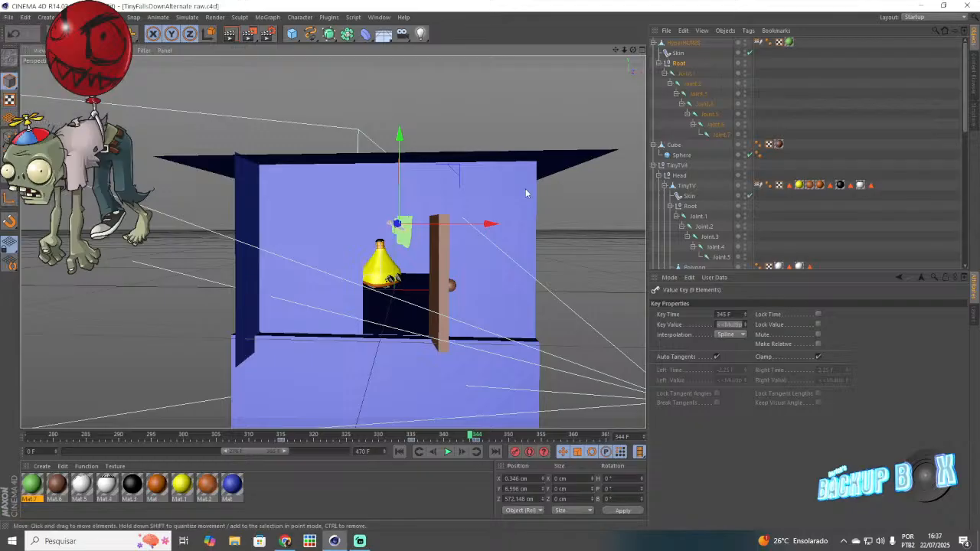
Step: Look through the scene Camera, select it, and key it at frame 310
{"action": "scroll", "coordinate": [692, 232], "scroll_direction": "down", "scroll_amount": 5}
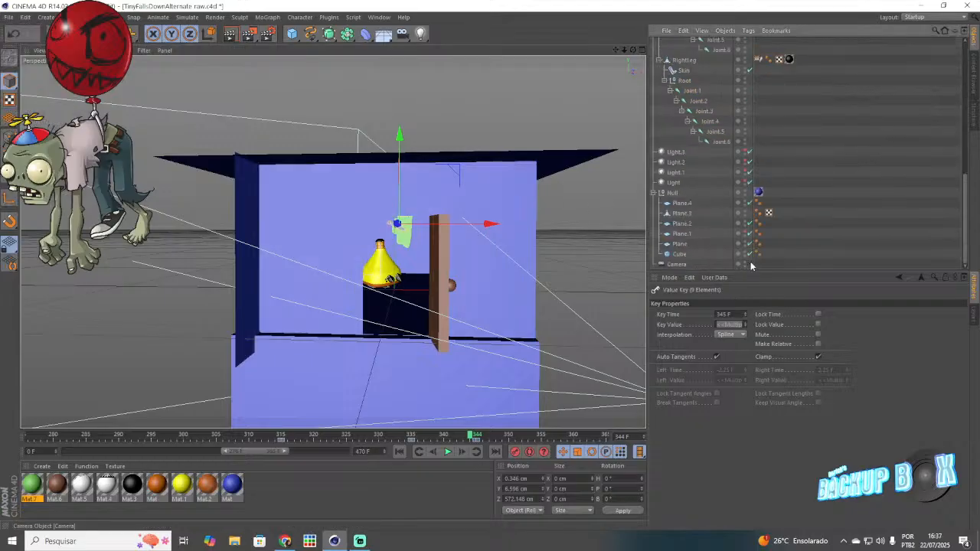
{"action": "left_click", "coordinate": [750, 265]}
{"action": "left_click", "coordinate": [676, 264]}
{"action": "left_click_drag", "start_coordinate": [400, 430], "coordinate": [246, 450]}
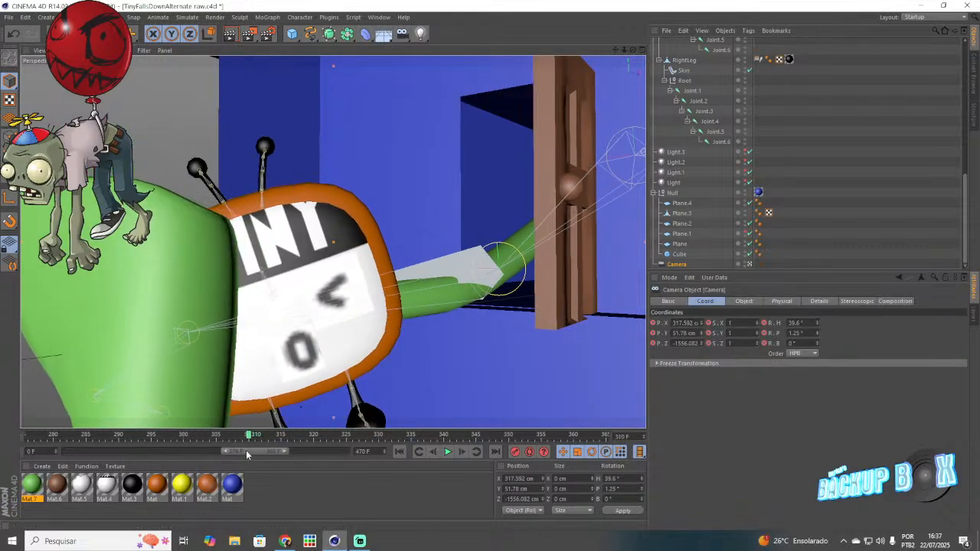
Step: At frame 325, move the camera through the doorway into the room, to Z about -685 cm, and key it
{"action": "left_click", "coordinate": [345, 436]}
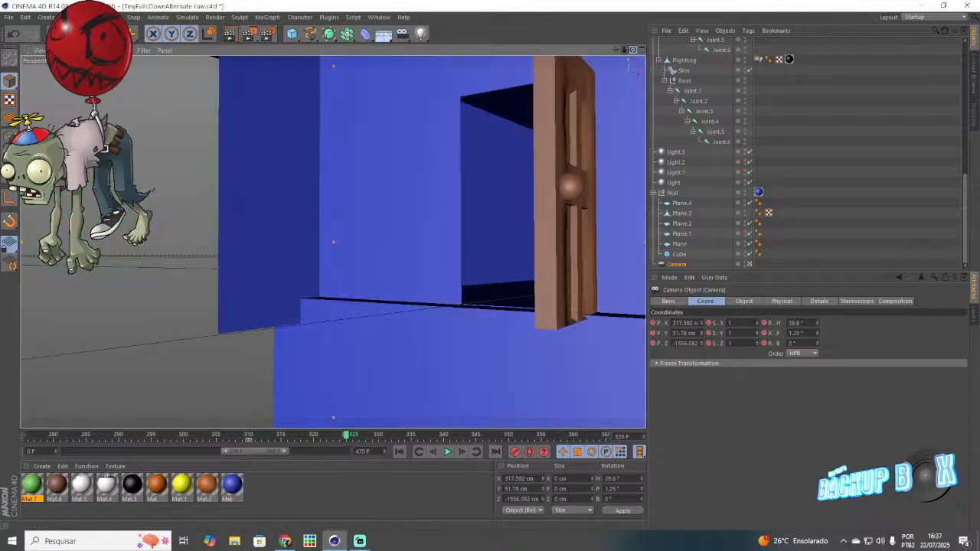
{"action": "left_click_drag", "start_coordinate": [633, 49], "coordinate": [639, 53]}
{"action": "scroll", "coordinate": [586, 201], "scroll_direction": "up", "scroll_amount": 8}
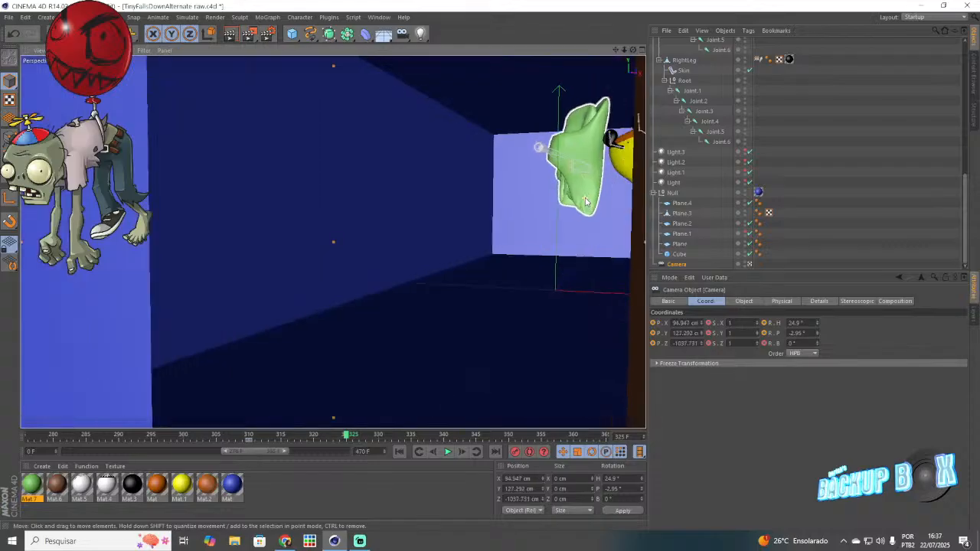
{"action": "scroll", "coordinate": [586, 201], "scroll_direction": "up", "scroll_amount": 2}
{"action": "left_click", "coordinate": [515, 452]}
Step: At frame 317, move the camera inside beside the arm and Tiny TV, with heading 13.47°, and key it
{"action": "left_click_drag", "start_coordinate": [324, 441], "coordinate": [297, 440]}
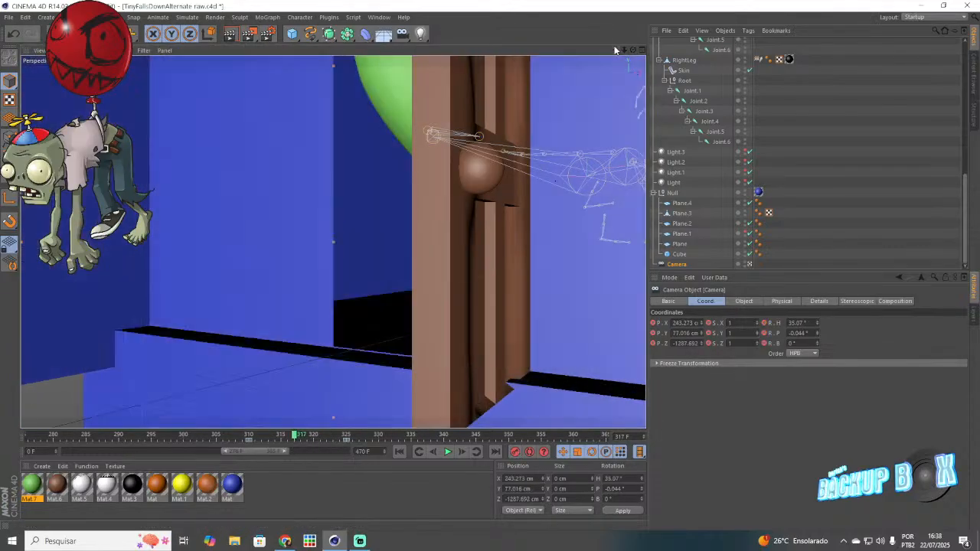
{"action": "left_click_drag", "start_coordinate": [633, 50], "coordinate": [667, 55]}
{"action": "scroll", "coordinate": [492, 180], "scroll_direction": "up", "scroll_amount": 10}
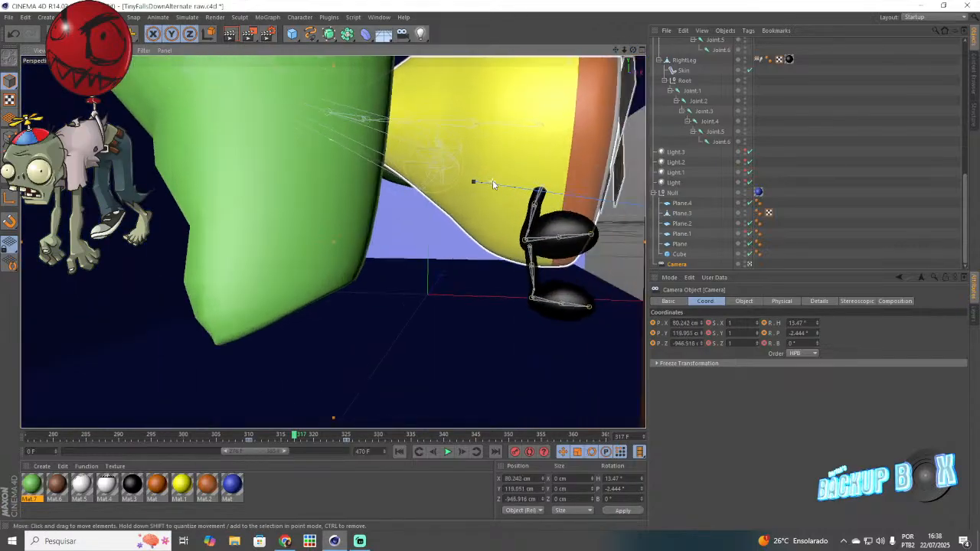
{"action": "left_click_drag", "start_coordinate": [295, 440], "coordinate": [346, 441]}
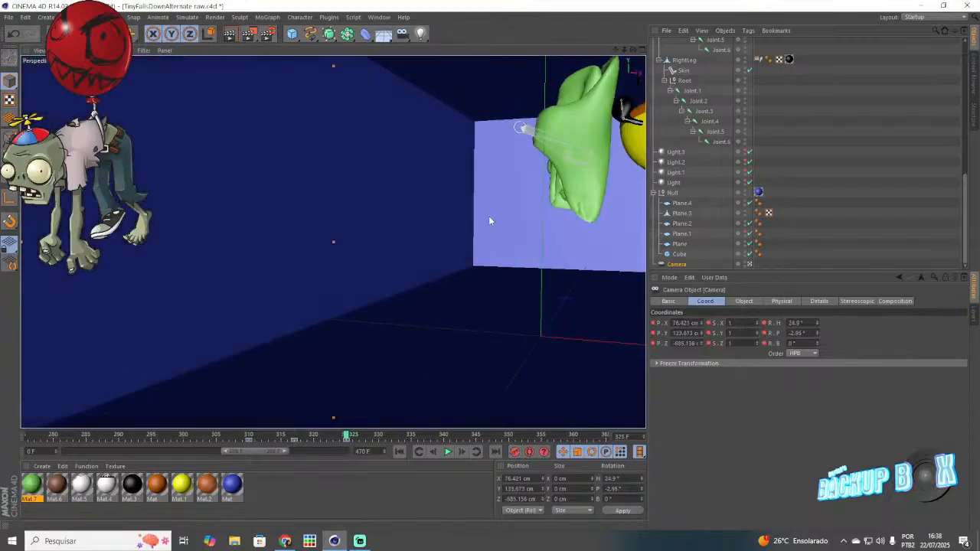
Step: Reframe the camera at frame 325 to heading 3.3° and X about -121 cm, key it, and save the project
{"action": "left_click_drag", "start_coordinate": [617, 53], "coordinate": [590, 56]}
{"action": "left_click", "coordinate": [8, 17]}
{"action": "left_click", "coordinate": [21, 101]}
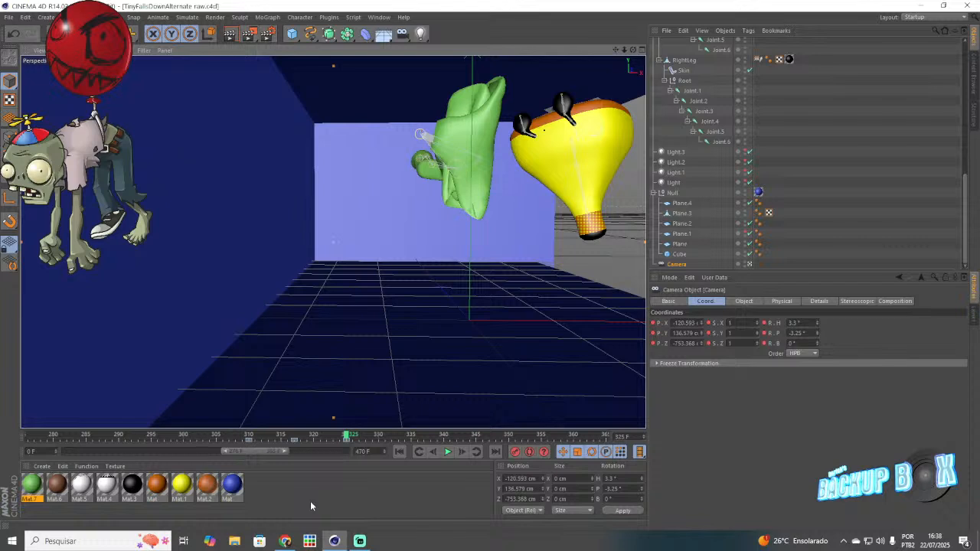
Step: Scrub the animation forward from frame 325, and switch to Chrome to view the YouTube video
{"action": "left_click_drag", "start_coordinate": [357, 430], "coordinate": [569, 477]}
{"action": "left_click", "coordinate": [287, 542]}
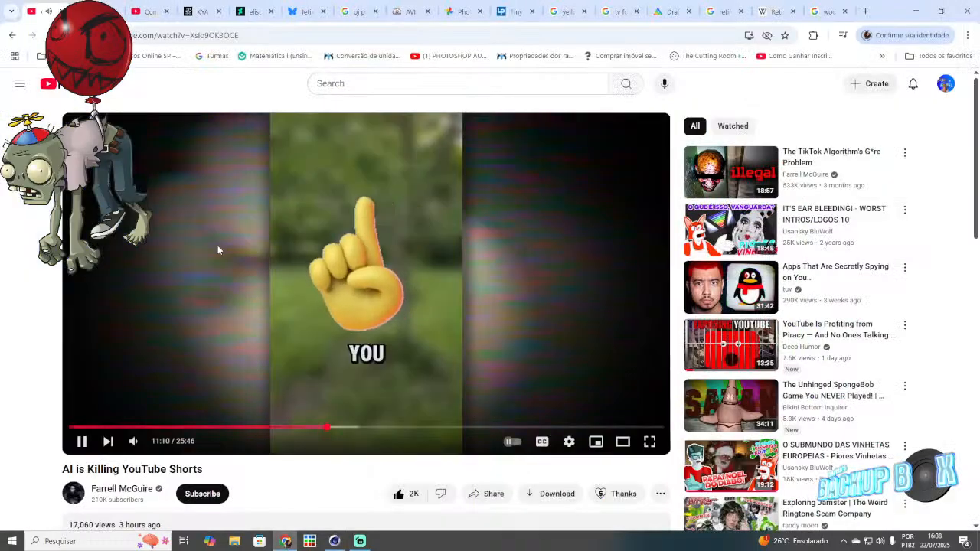
Step: Switch back to Cinema 4D, scrub the animation to frame 385 and back to 350, and save the project
{"action": "left_click", "coordinate": [333, 541]}
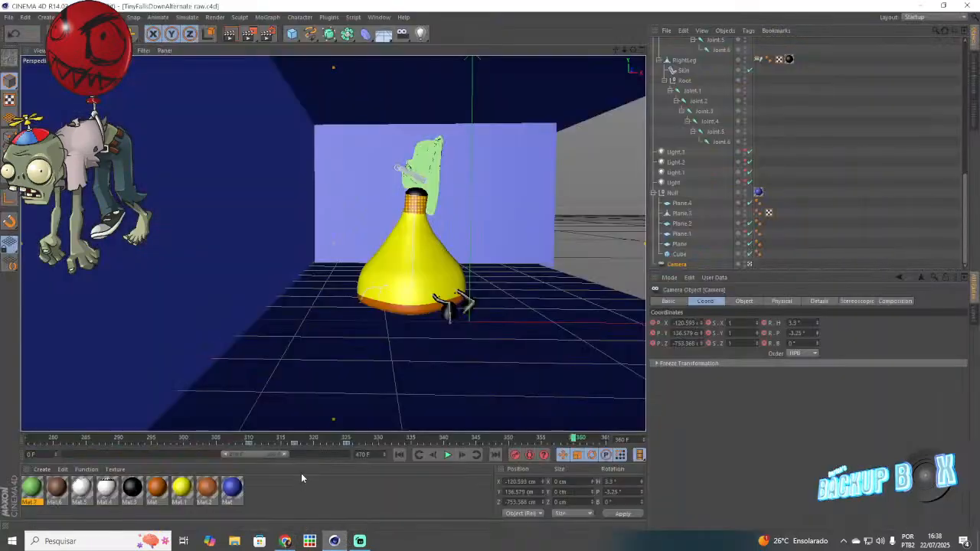
{"action": "mouse_move", "coordinate": [273, 455]}
{"action": "left_mouse_down"}
{"action": "mouse_move", "coordinate": [282, 454]}
{"action": "mouse_move", "coordinate": [175, 442]}
{"action": "mouse_move", "coordinate": [265, 454]}
{"action": "left_mouse_up"}
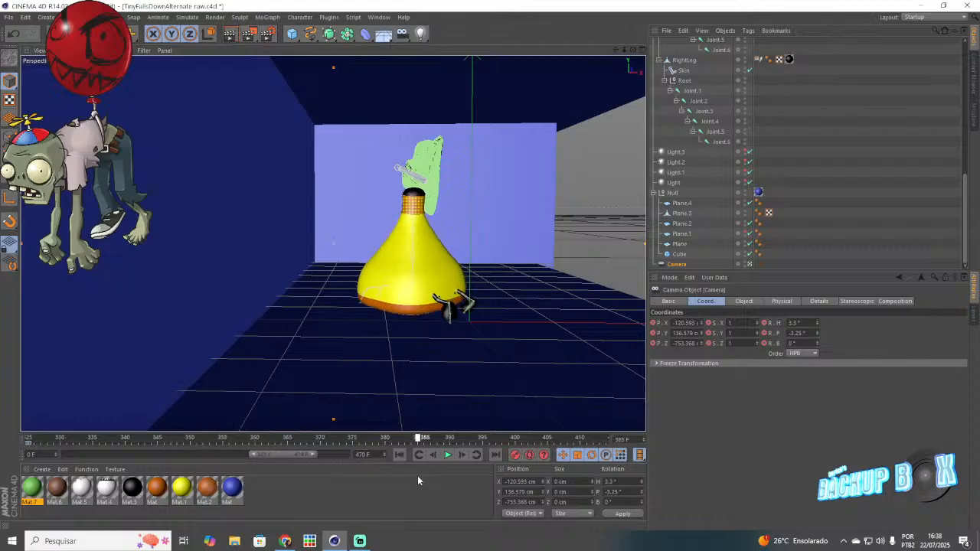
{"action": "left_click", "coordinate": [7, 17]}
{"action": "left_click", "coordinate": [31, 101]}
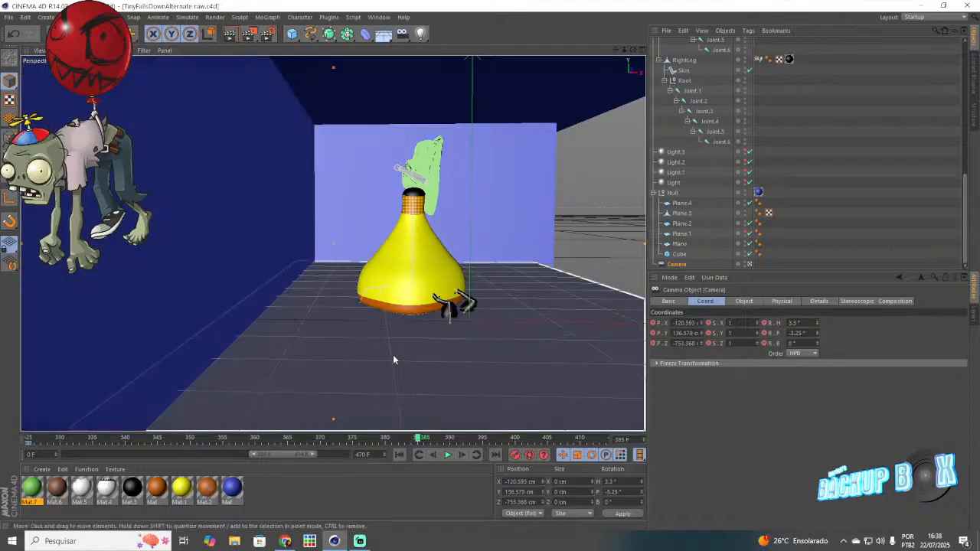
{"action": "left_click_drag", "start_coordinate": [253, 449], "coordinate": [188, 464]}
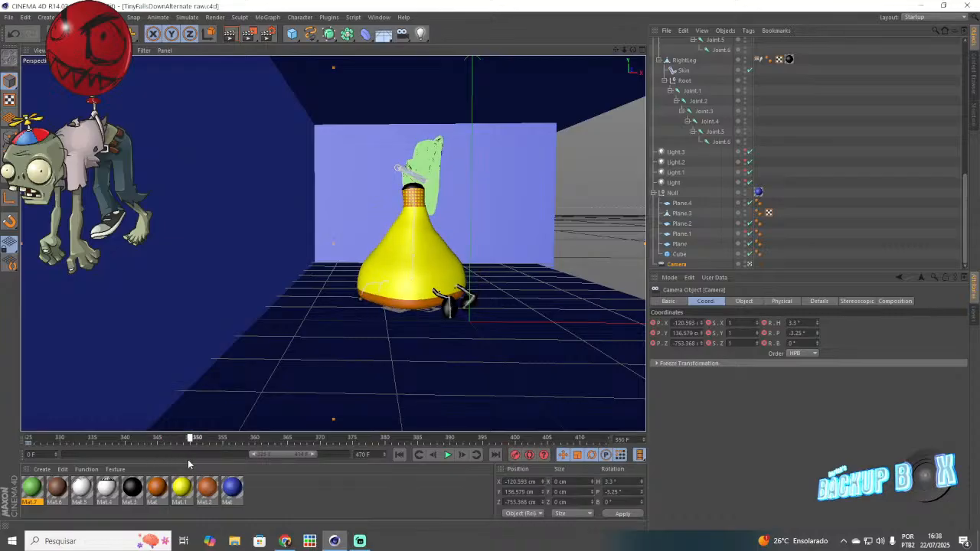
{"action": "left_click_drag", "start_coordinate": [263, 454], "coordinate": [227, 456]}
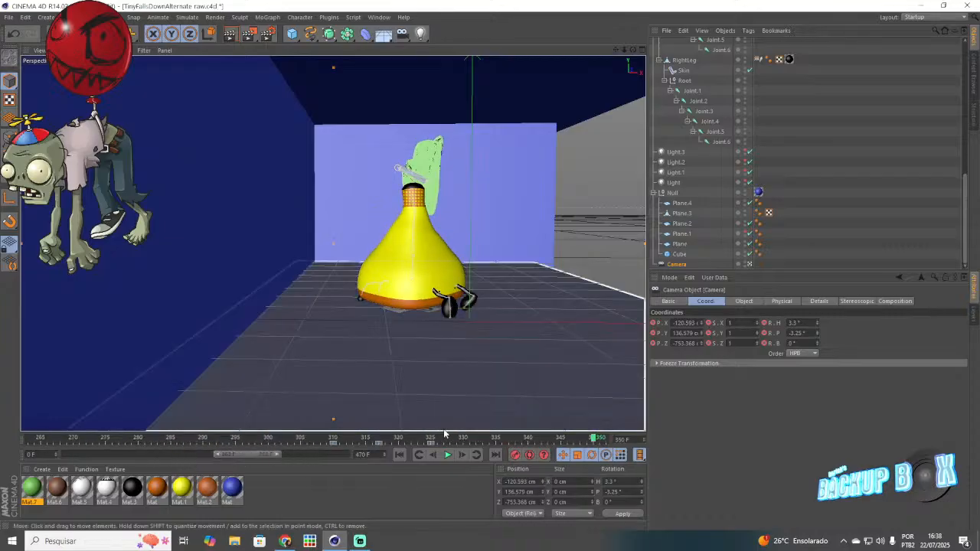
Step: Retime the camera key at frame 317 to 315, then key the camera at frame 325 with X about 17 cm and render the view
{"action": "mouse_move", "coordinate": [431, 439]}
{"action": "left_mouse_down"}
{"action": "mouse_move", "coordinate": [337, 444]}
{"action": "mouse_move", "coordinate": [374, 458]}
{"action": "mouse_move", "coordinate": [347, 440]}
{"action": "mouse_move", "coordinate": [431, 450]}
{"action": "left_mouse_up"}
{"action": "left_click", "coordinate": [378, 443]}
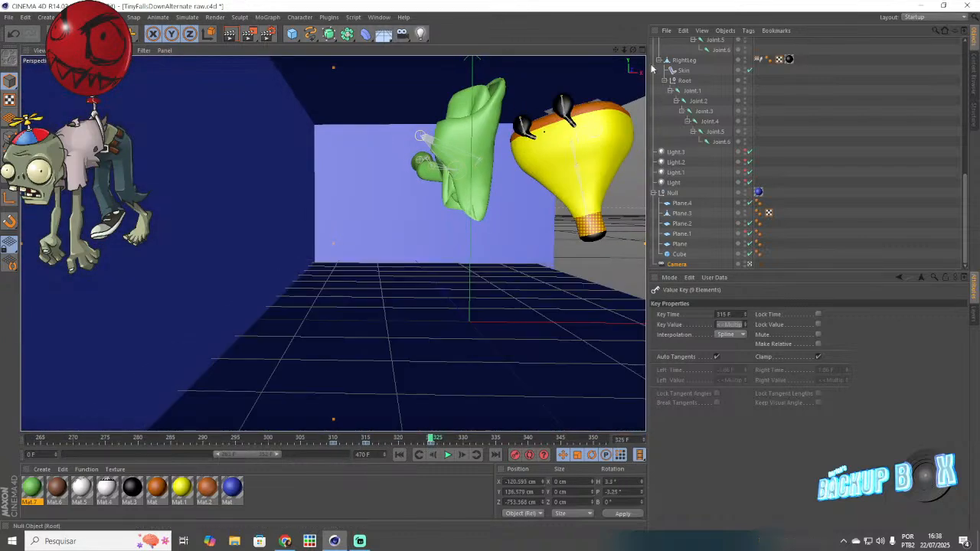
{"action": "left_click_drag", "start_coordinate": [614, 51], "coordinate": [502, 56]}
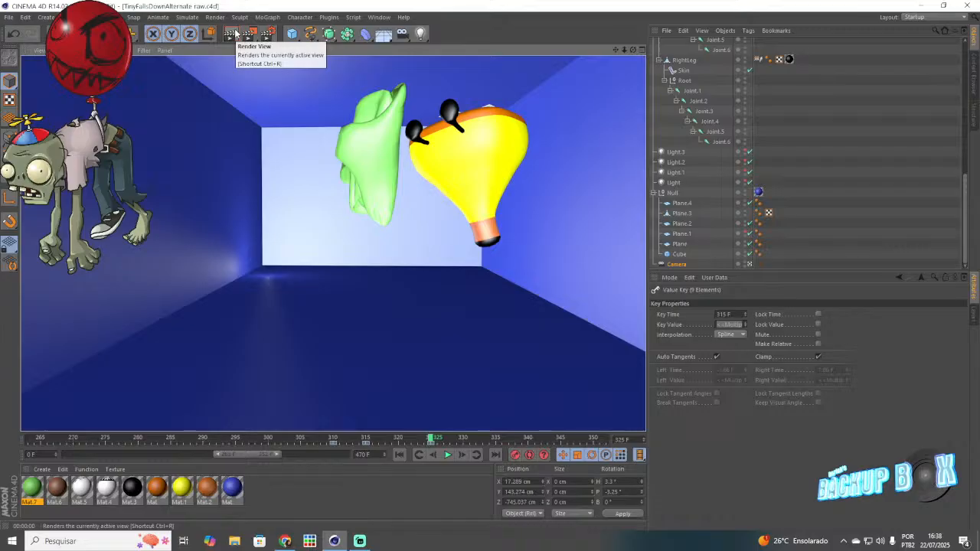
{"action": "left_click", "coordinate": [831, 176]}
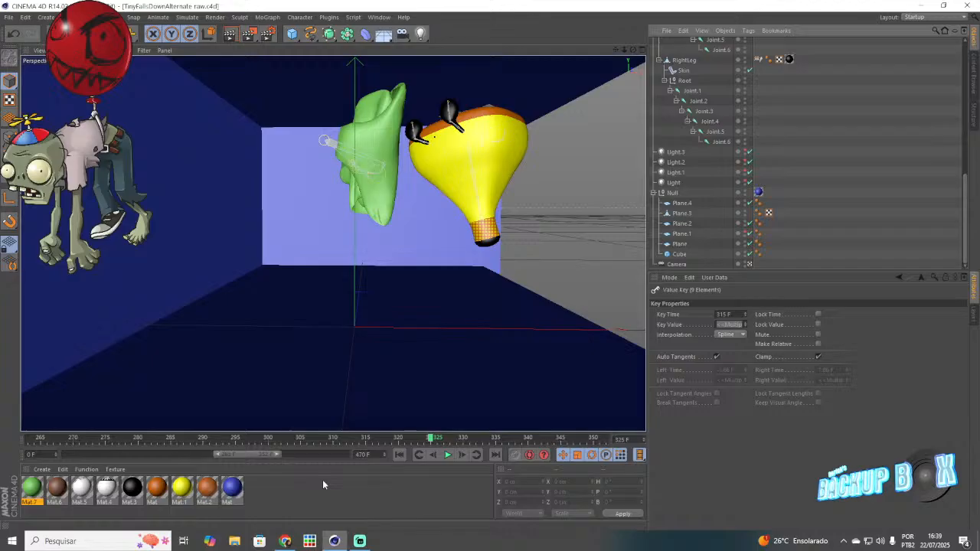
Step: Scrub through the drop around frame 320, select the TinyTV4 null, and show the hidden side wall Plane.1 in the viewport
{"action": "left_click_drag", "start_coordinate": [341, 438], "coordinate": [405, 437]}
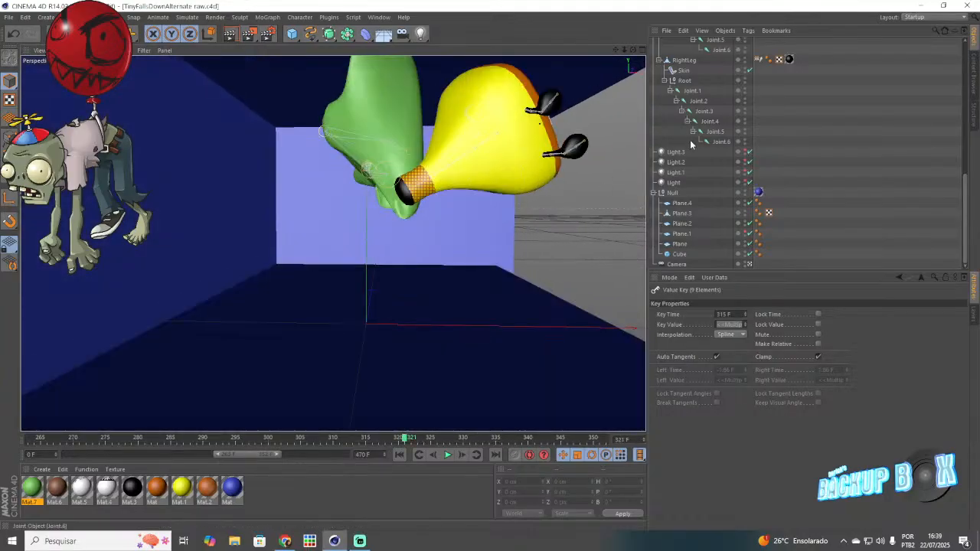
{"action": "scroll", "coordinate": [691, 145], "scroll_direction": "up", "scroll_amount": 5}
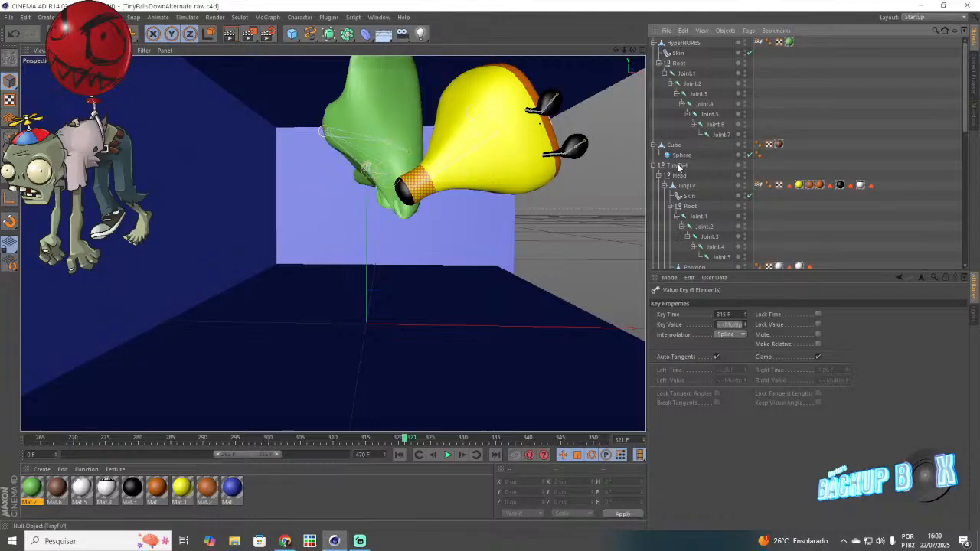
{"action": "left_click", "coordinate": [677, 166]}
{"action": "left_click", "coordinate": [398, 438]}
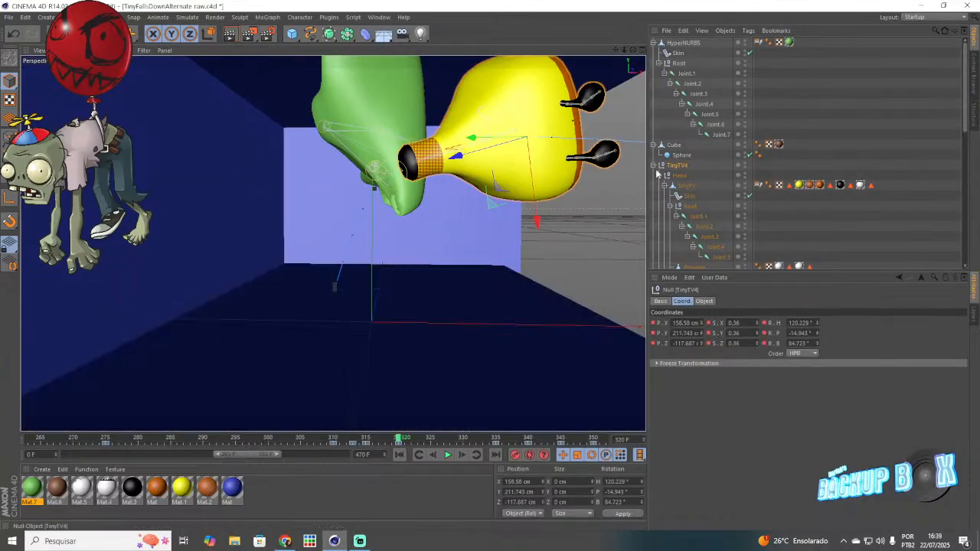
{"action": "scroll", "coordinate": [705, 154], "scroll_direction": "down", "scroll_amount": 5}
{"action": "scroll", "coordinate": [680, 212], "scroll_direction": "down", "scroll_amount": 1}
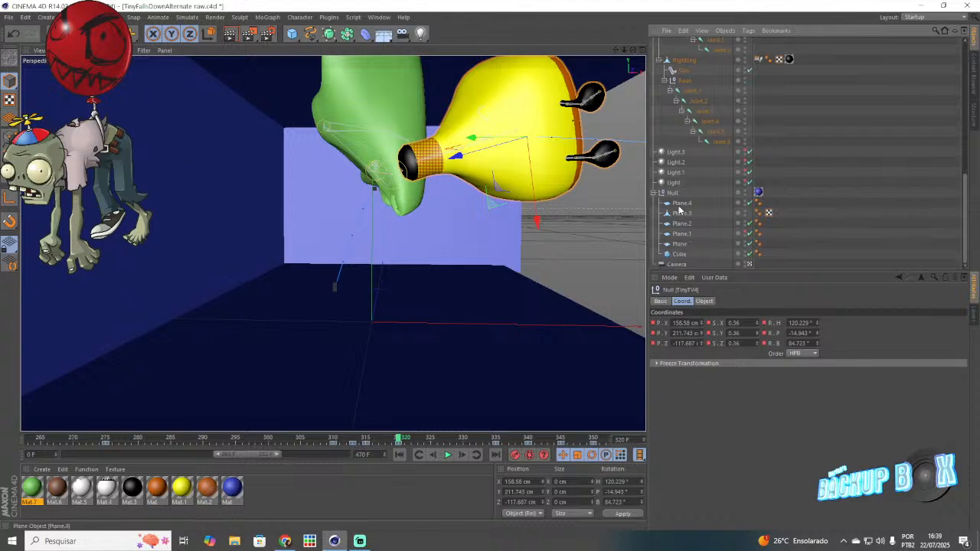
{"action": "left_click", "coordinate": [745, 235]}
Step: At frame 325, move TinyTV4 toward the side wall to X about 228 cm, key it, and set the key's interpolation to Linear
{"action": "left_click_drag", "start_coordinate": [406, 440], "coordinate": [431, 440]}
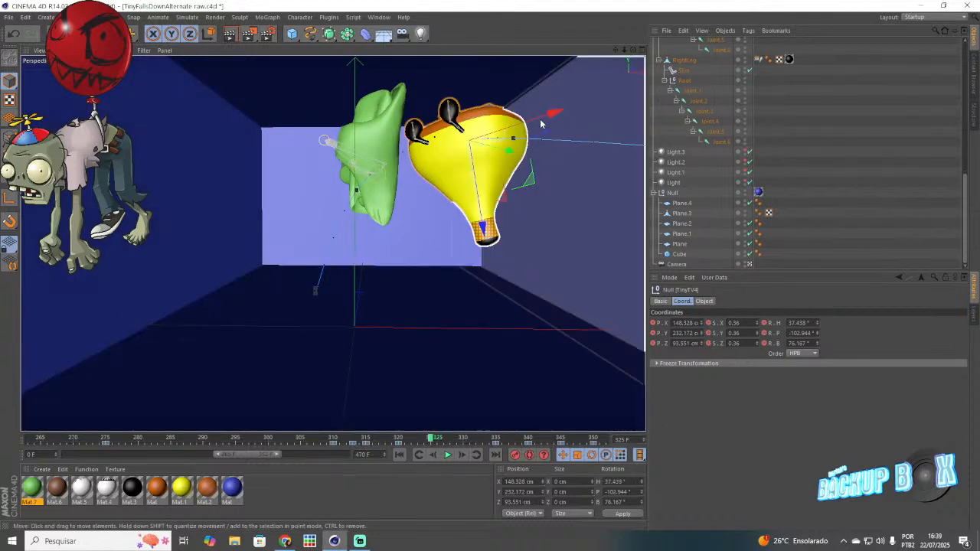
{"action": "mouse_move", "coordinate": [536, 191]}
{"action": "left_mouse_down"}
{"action": "mouse_move", "coordinate": [526, 170]}
{"action": "mouse_move", "coordinate": [539, 194]}
{"action": "left_mouse_up"}
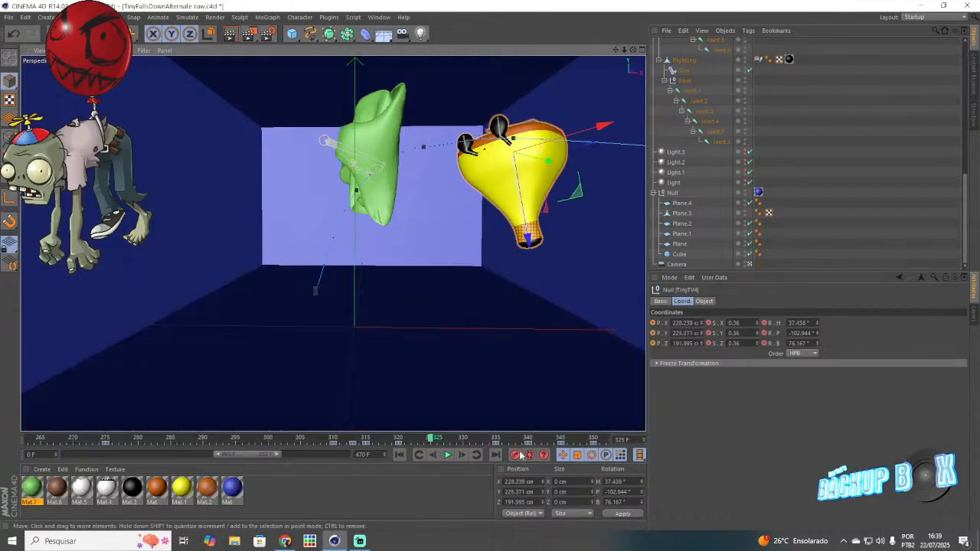
{"action": "left_click", "coordinate": [431, 440]}
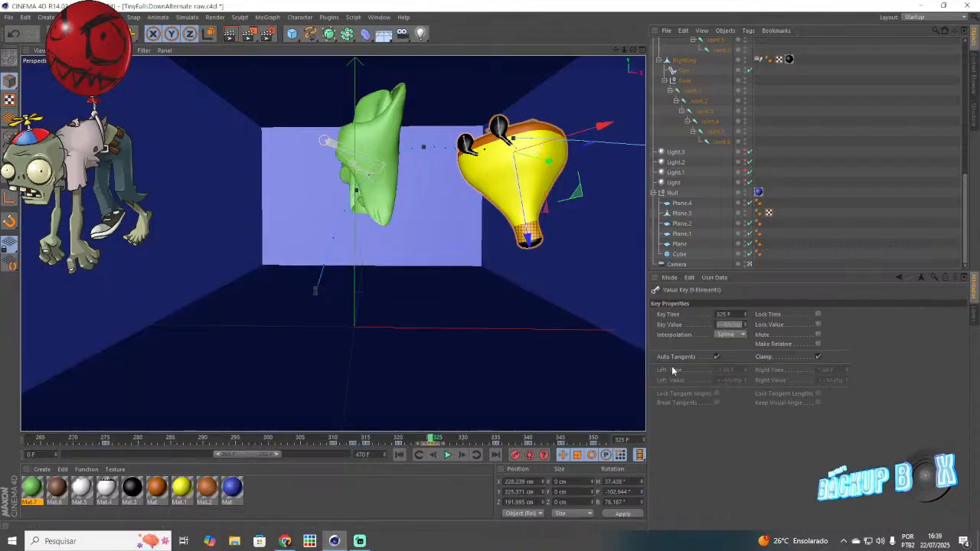
{"action": "left_click", "coordinate": [730, 334]}
{"action": "left_click", "coordinate": [730, 355]}
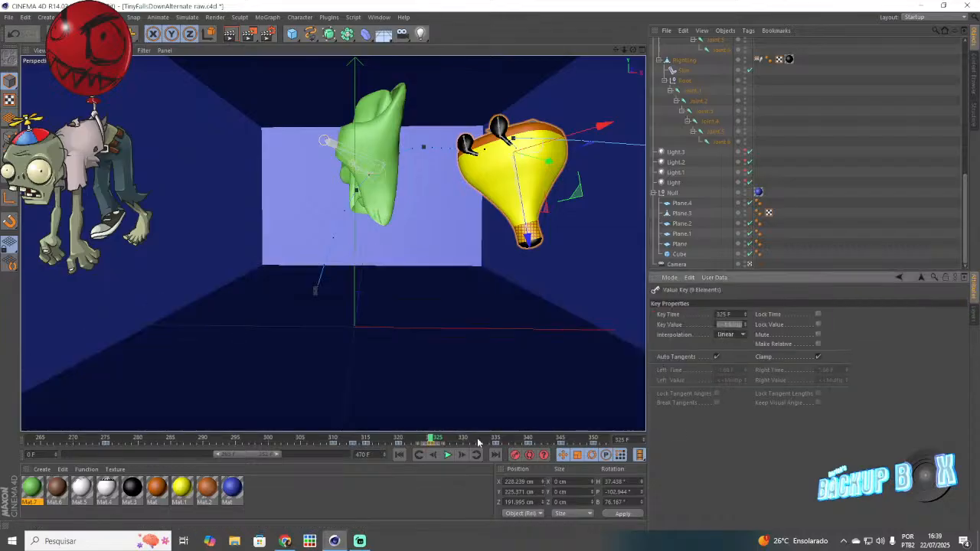
Step: Play back the animation briefly to check the throw, and save the project
{"action": "left_click", "coordinate": [447, 454]}
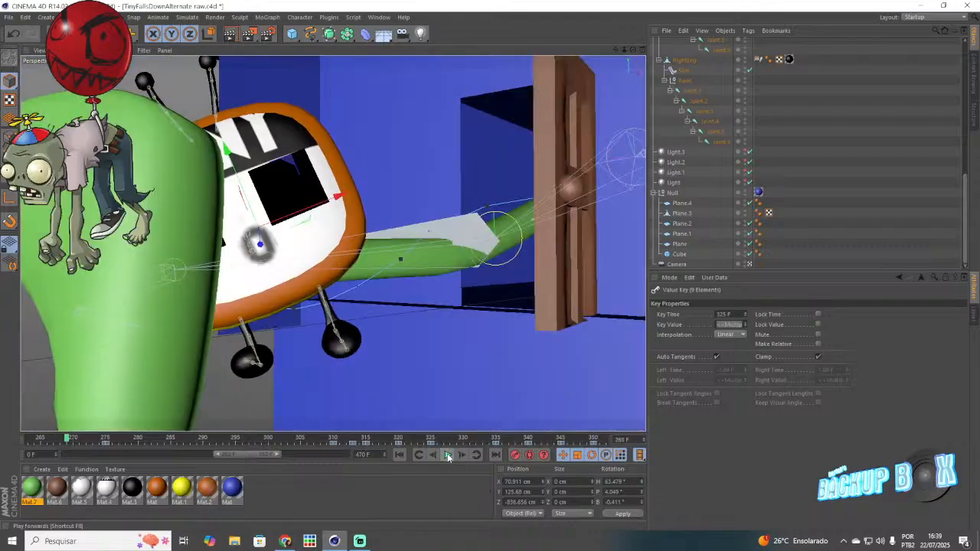
{"action": "left_click", "coordinate": [448, 455]}
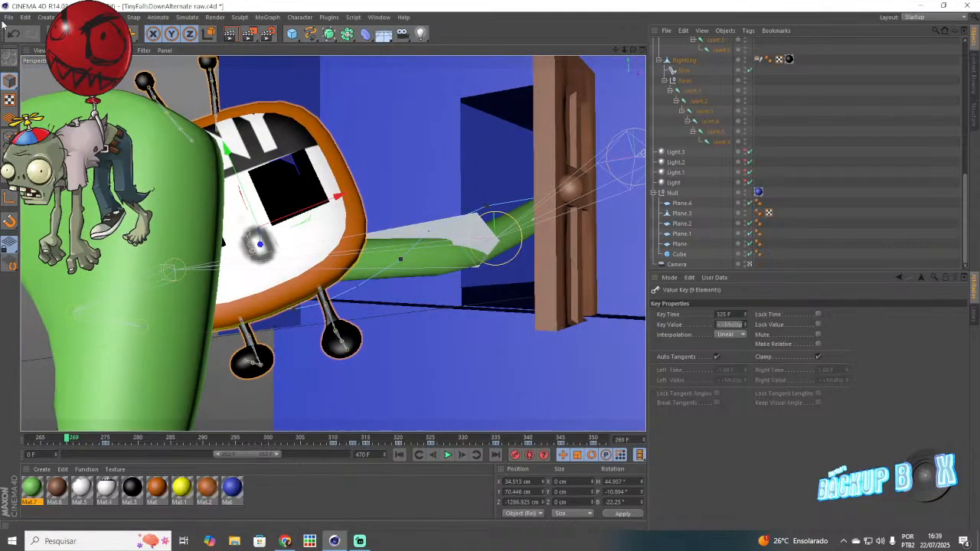
{"action": "left_click", "coordinate": [9, 17]}
{"action": "left_click", "coordinate": [18, 102]}
Step: At frame 345, widen the green arm's Root null to X scale 3.15, key it, and save the project
{"action": "left_click_drag", "start_coordinate": [294, 438], "coordinate": [595, 412]}
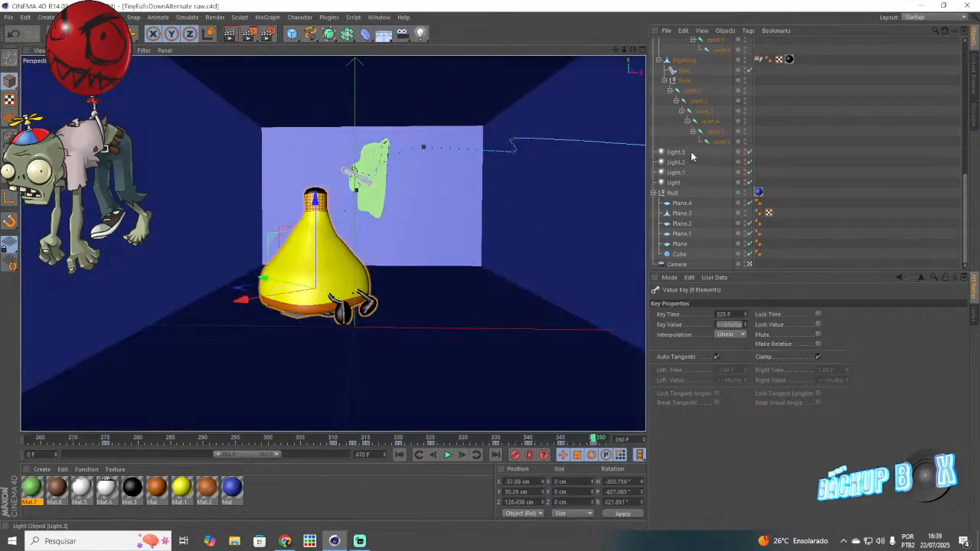
{"action": "scroll", "coordinate": [692, 156], "scroll_direction": "up", "scroll_amount": 5}
{"action": "left_click", "coordinate": [679, 63]}
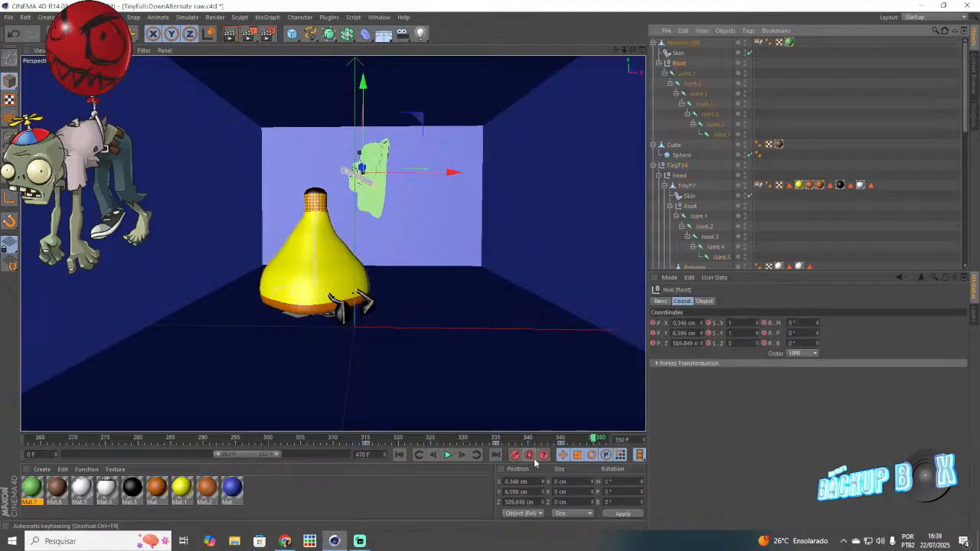
{"action": "left_click_drag", "start_coordinate": [562, 444], "coordinate": [566, 442]}
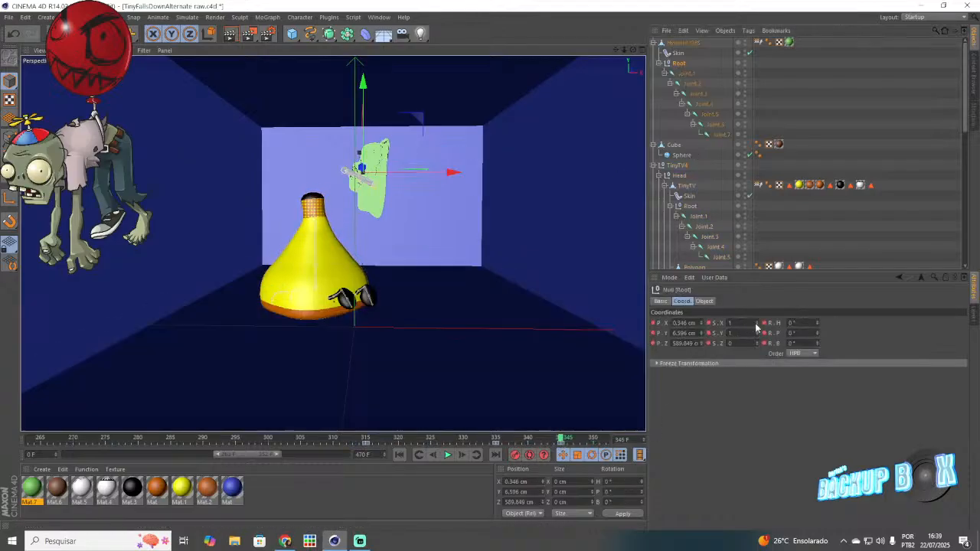
{"action": "left_click_drag", "start_coordinate": [756, 323], "coordinate": [757, 292]}
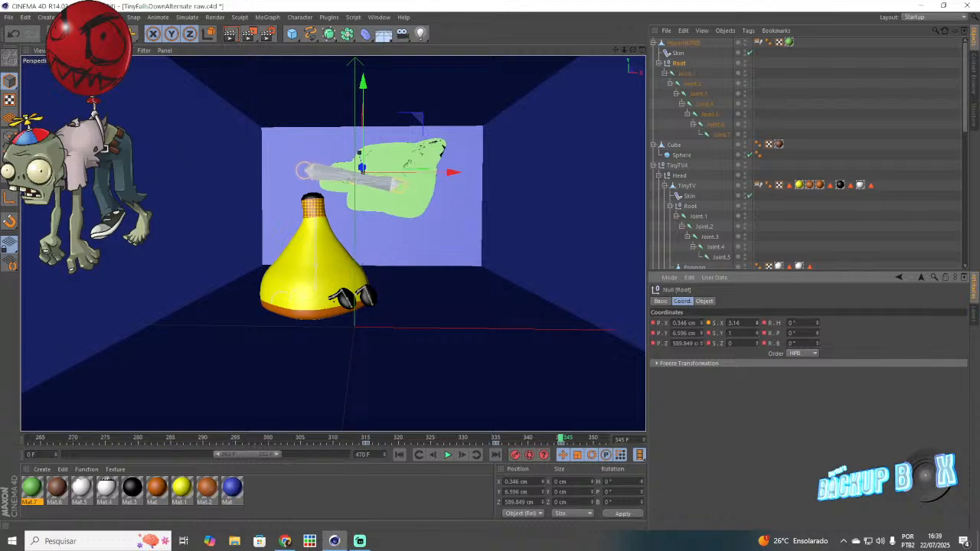
{"action": "left_click_drag", "start_coordinate": [525, 438], "coordinate": [600, 439]}
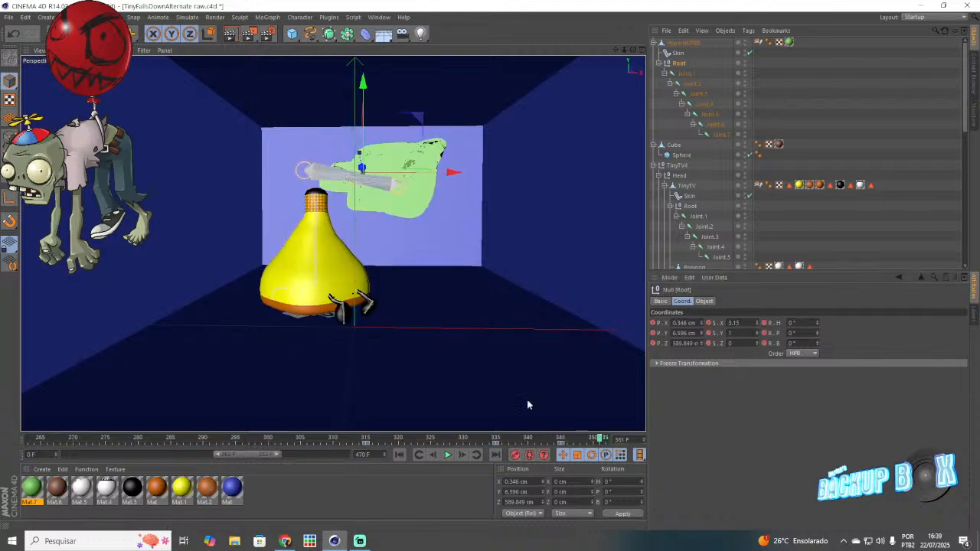
{"action": "left_click", "coordinate": [9, 17]}
{"action": "left_click", "coordinate": [31, 94]}
Step: At frame 335, set the arm Root's X scale to about 1.62, key it, and save the project
{"action": "left_click_drag", "start_coordinate": [383, 434], "coordinate": [496, 413]}
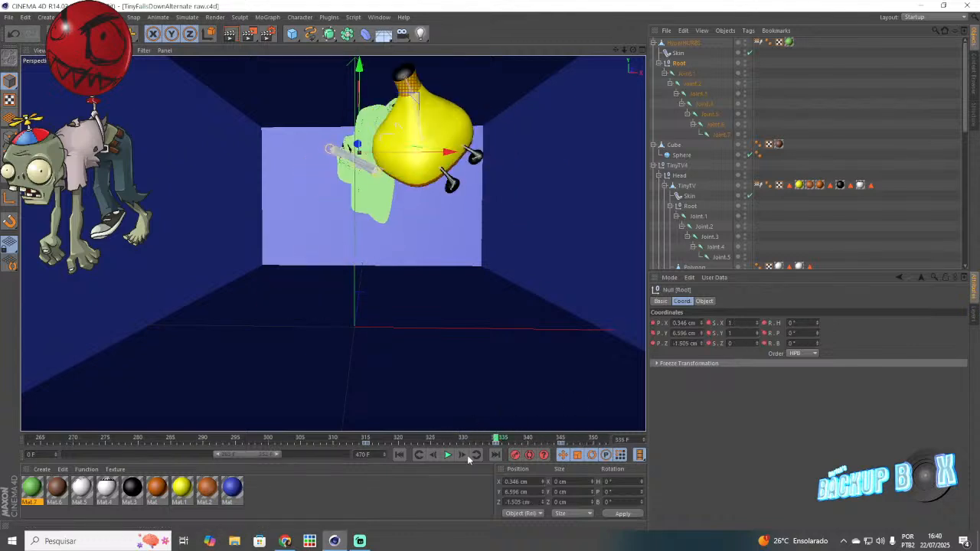
{"action": "left_click_drag", "start_coordinate": [757, 325], "coordinate": [770, 319]}
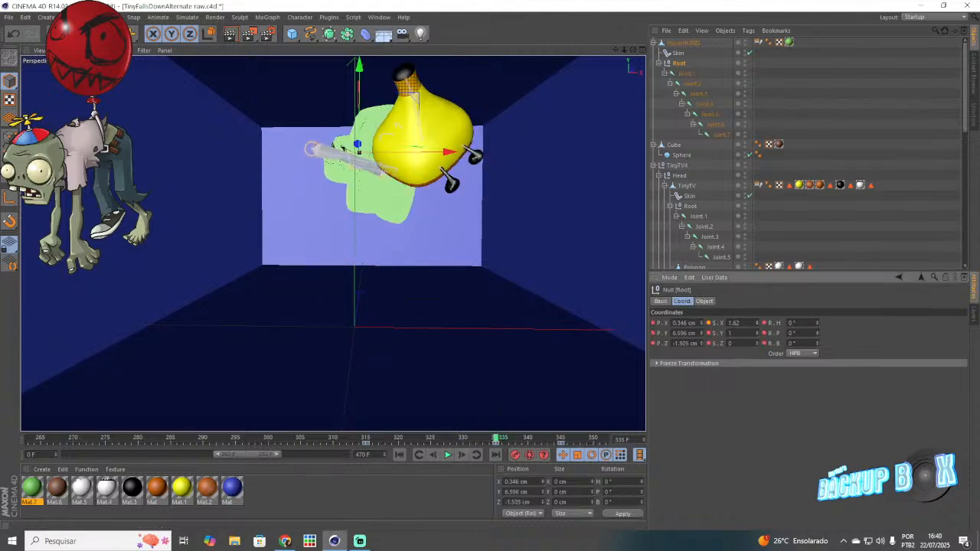
{"action": "left_click_drag", "start_coordinate": [507, 444], "coordinate": [605, 439]}
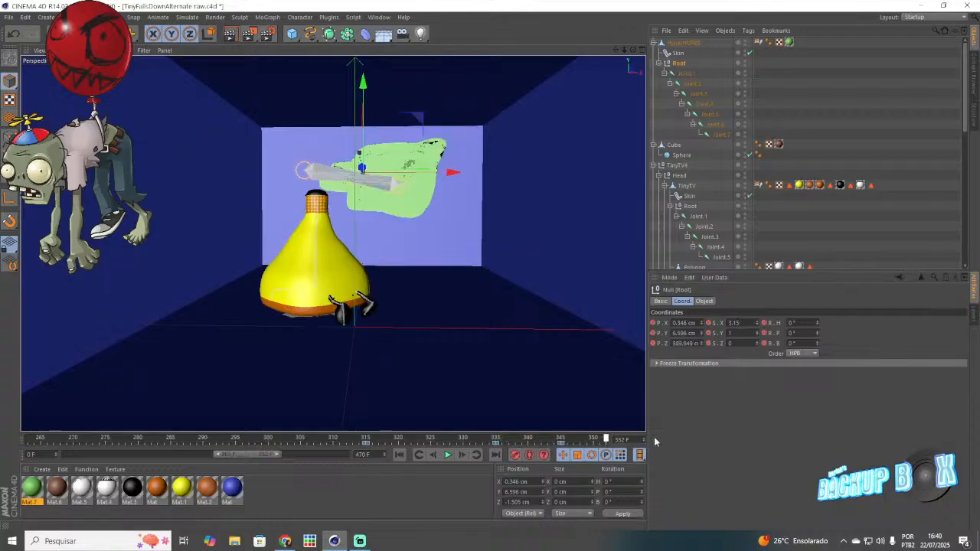
{"action": "left_click", "coordinate": [8, 17]}
{"action": "left_click", "coordinate": [45, 101]}
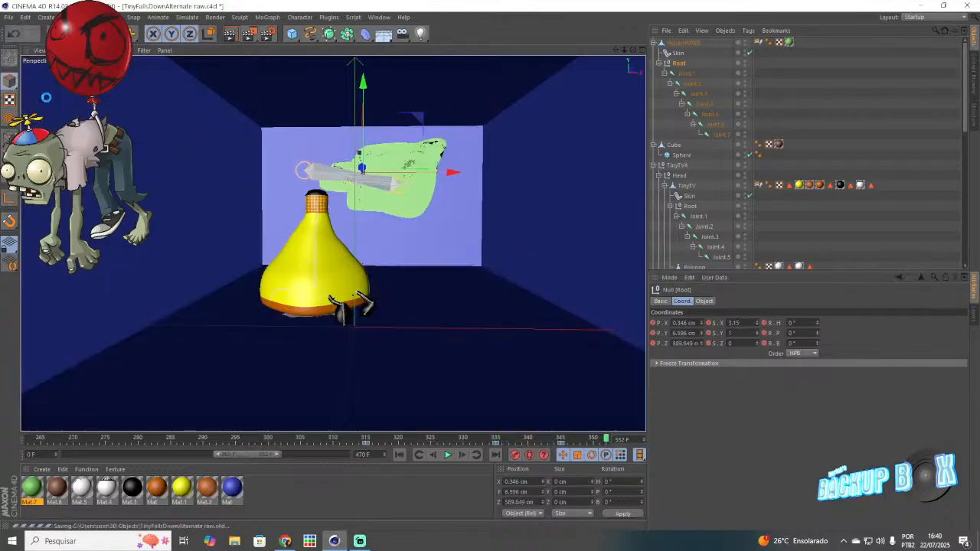
Step: Check the live chat in Streamlabs and the alternate-ending comment in YouTube Studio, and return to Cinema 4D
{"action": "left_click", "coordinate": [349, 544]}
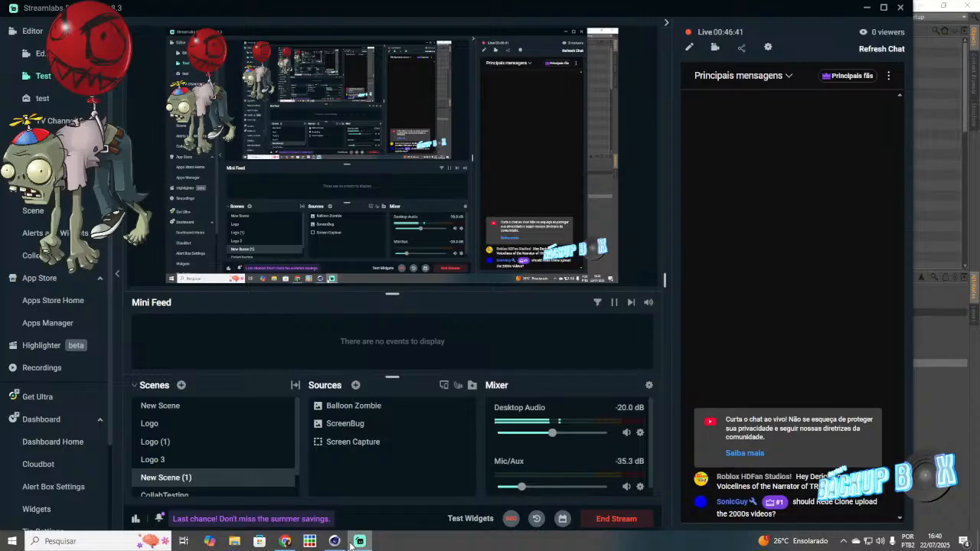
{"action": "left_click", "coordinate": [337, 541]}
{"action": "left_click", "coordinate": [286, 542]}
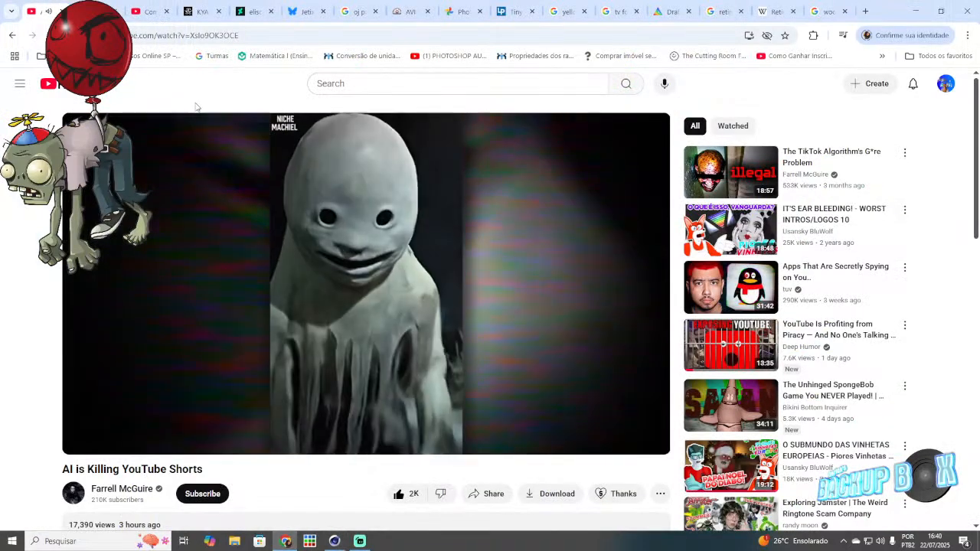
{"action": "left_click", "coordinate": [149, 8]}
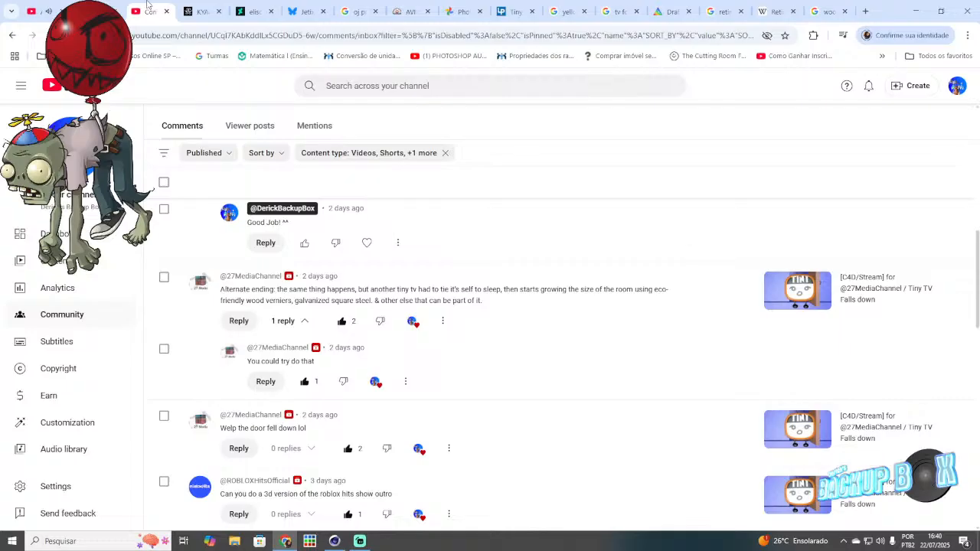
{"action": "left_click", "coordinate": [335, 541]}
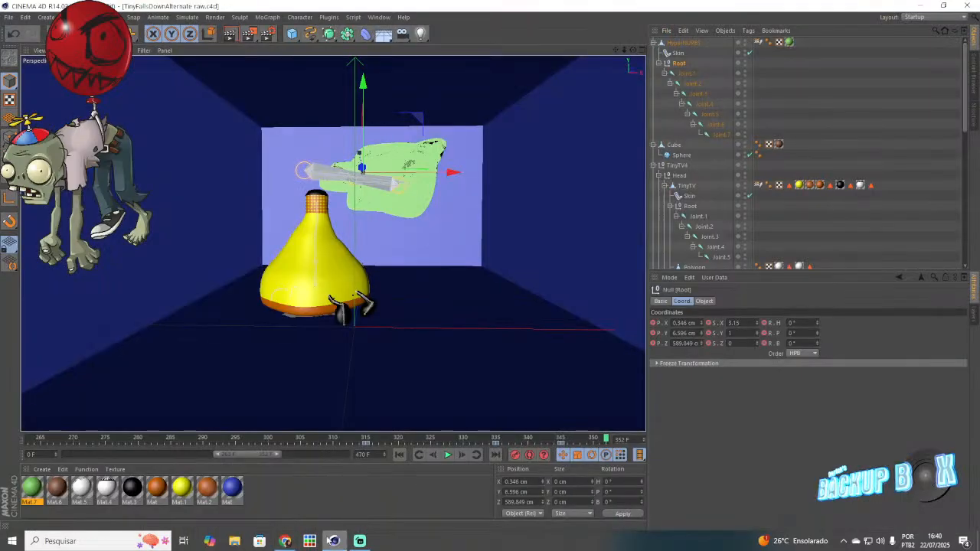
Step: Load the TinyTV4 object preset into the scene as a second character, and select the original TinyTV4 null
{"action": "left_click", "coordinate": [667, 31]}
{"action": "mouse_move", "coordinate": [723, 74]}
{"action": "mouse_move", "coordinate": [783, 72]}
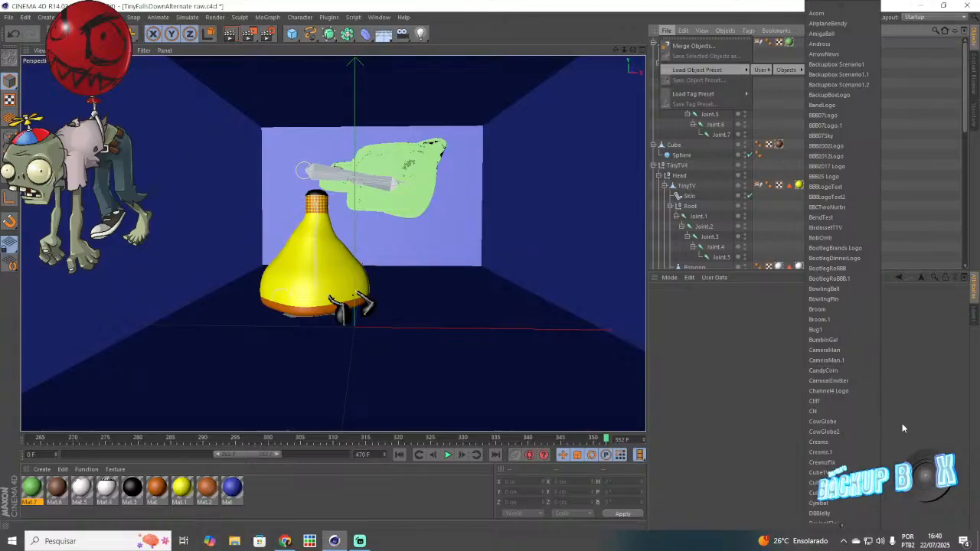
{"action": "mouse_move", "coordinate": [842, 521]}
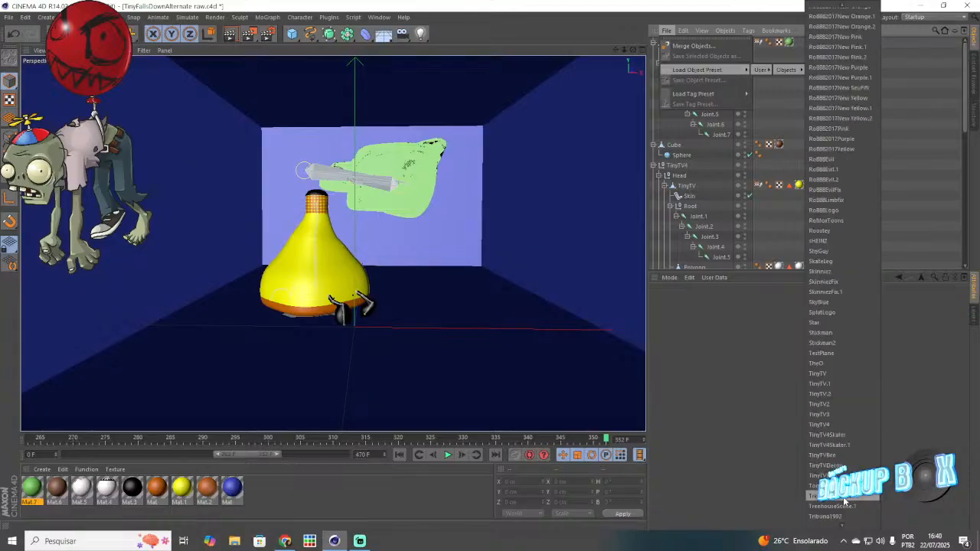
{"action": "left_click", "coordinate": [834, 426]}
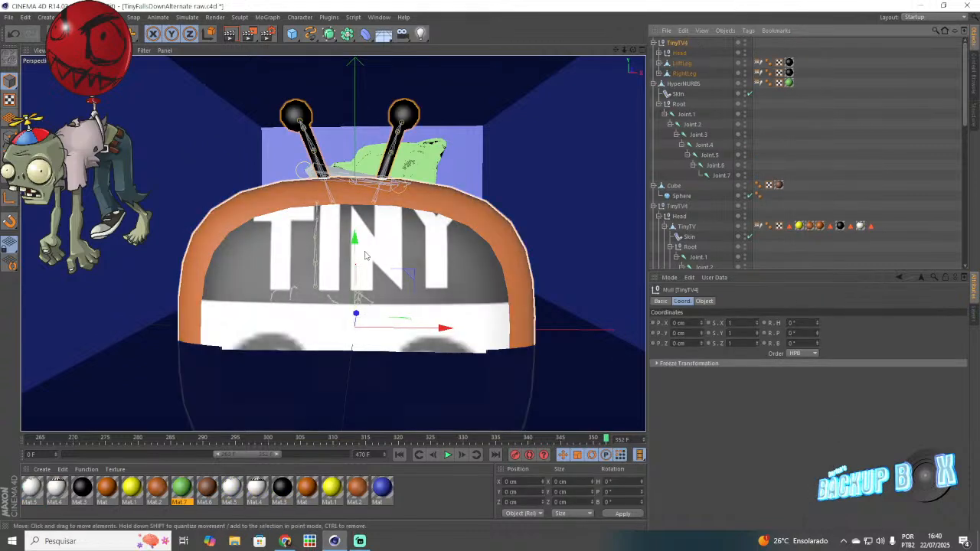
{"action": "left_click", "coordinate": [678, 248]}
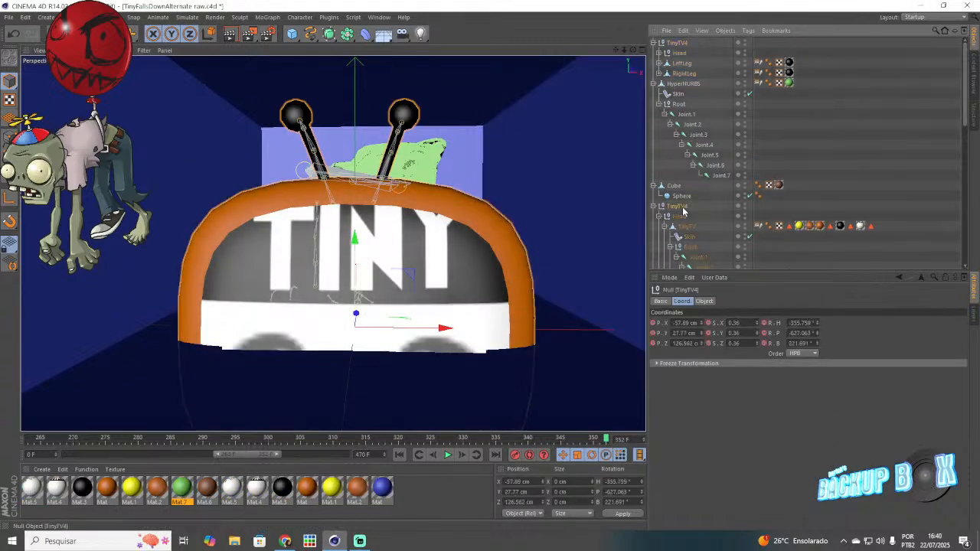
Step: Scale the newly loaded TinyTV4 character uniformly to 0.64 on all three axes
{"action": "left_click", "coordinate": [677, 43]}
{"action": "mouse_move", "coordinate": [757, 323]}
{"action": "left_mouse_down"}
{"action": "mouse_move", "coordinate": [758, 366]}
{"action": "mouse_move", "coordinate": [757, 325]}
{"action": "left_mouse_up"}
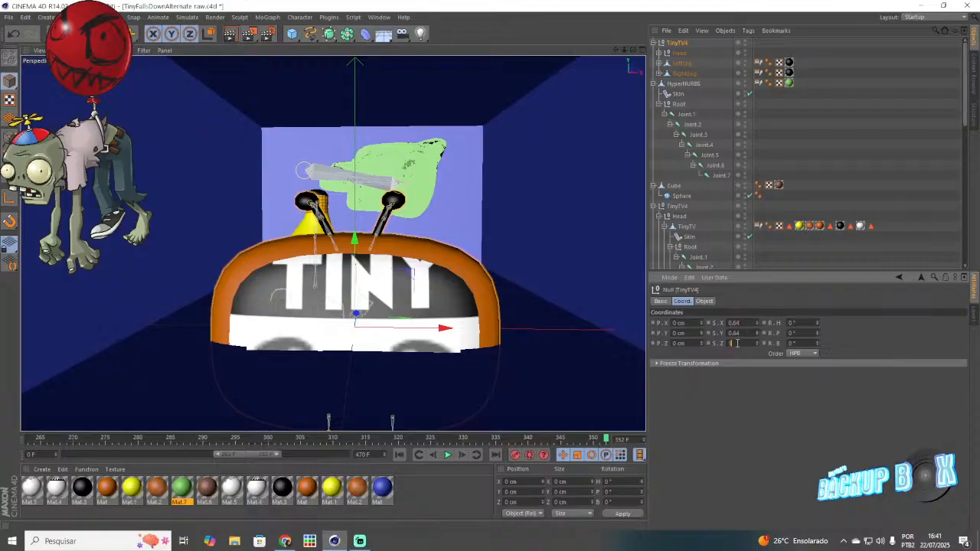
{"action": "left_click", "coordinate": [738, 344]}
{"action": "type", "text": "0.64"}
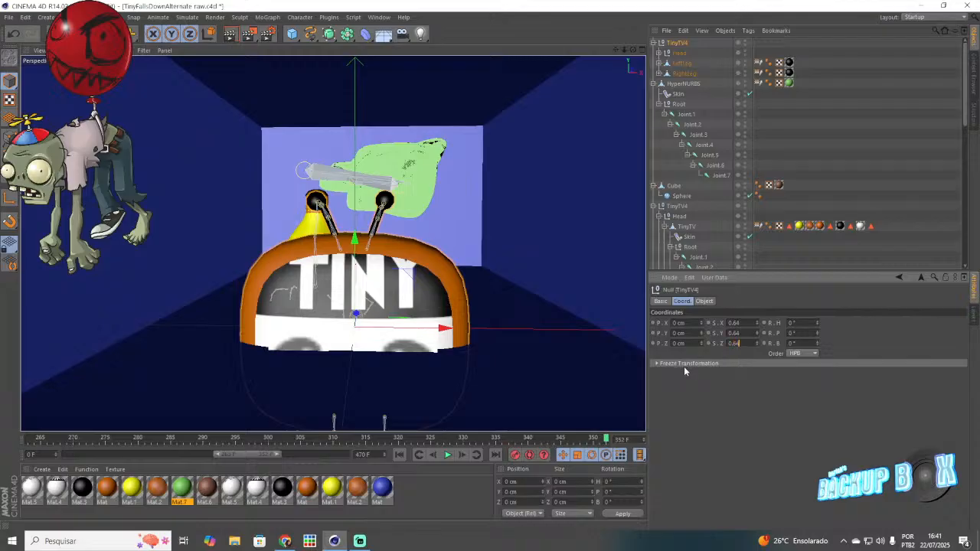
{"action": "key", "text": "Return"}
Step: Move the new TinyTV4 to the back of the room at about X 78.4, Y 161.2, Z 391.1 cm
{"action": "left_click_drag", "start_coordinate": [354, 243], "coordinate": [440, 115]}
{"action": "left_click_drag", "start_coordinate": [355, 197], "coordinate": [491, 488]}
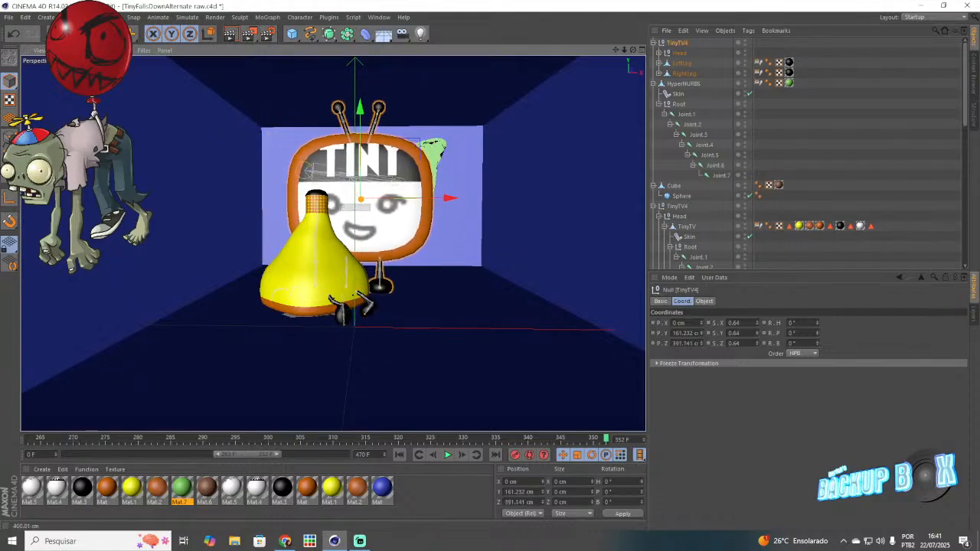
{"action": "left_click_drag", "start_coordinate": [458, 199], "coordinate": [503, 214]}
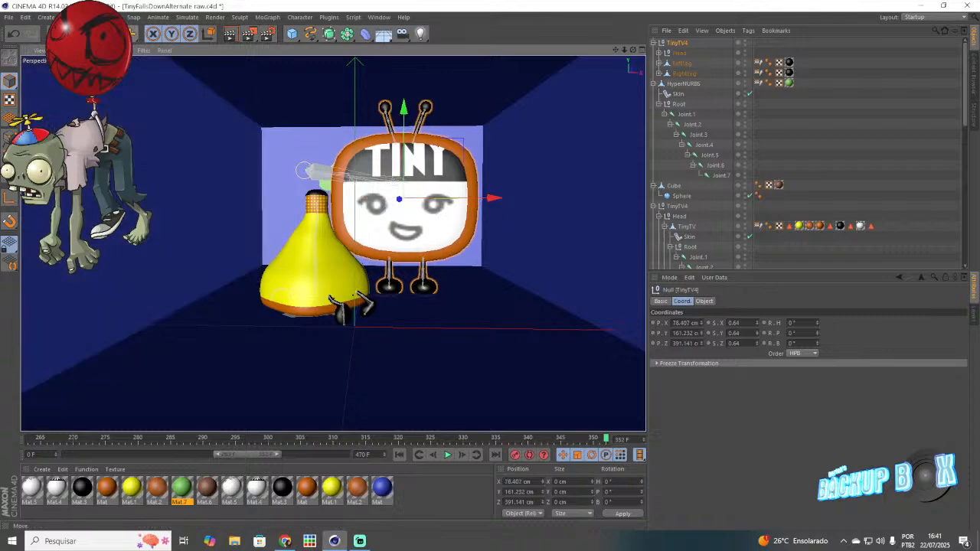
Step: Rotate the new TinyTV4's heading to about -29.6° so it faces the thrown character, and save the project
{"action": "key", "text": "r"}
{"action": "left_click_drag", "start_coordinate": [406, 199], "coordinate": [382, 198]}
{"action": "left_click_drag", "start_coordinate": [540, 442], "coordinate": [606, 438]}
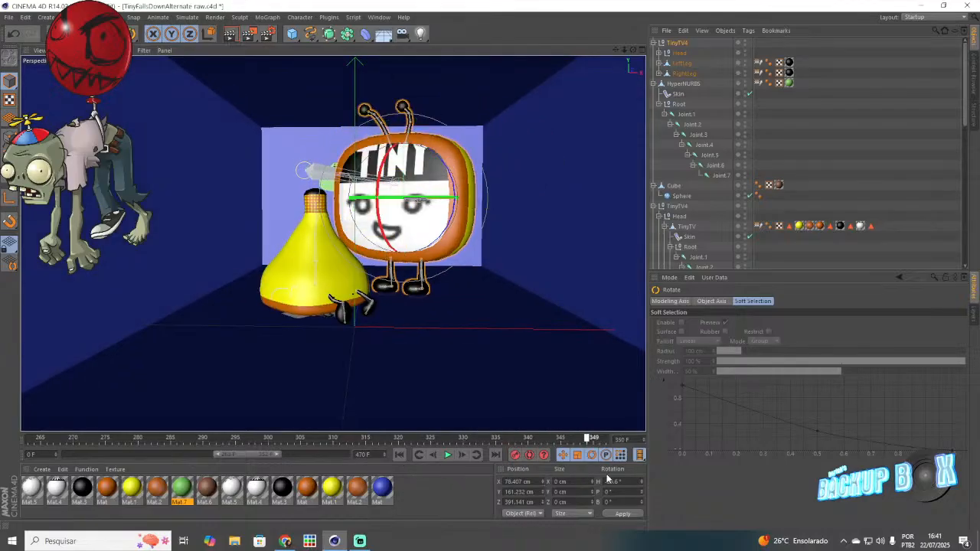
{"action": "left_click", "coordinate": [8, 17]}
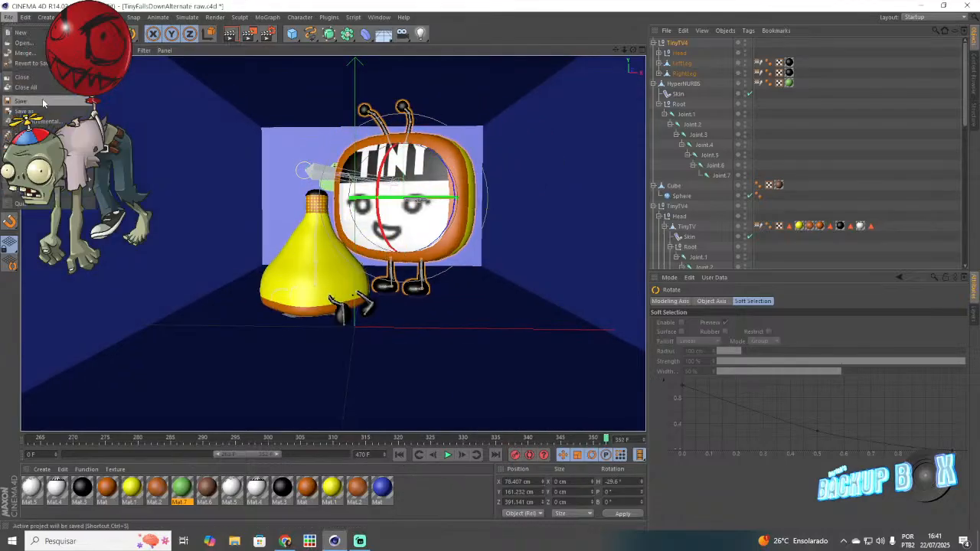
{"action": "left_click", "coordinate": [44, 101]}
{"action": "left_click", "coordinate": [801, 150]}
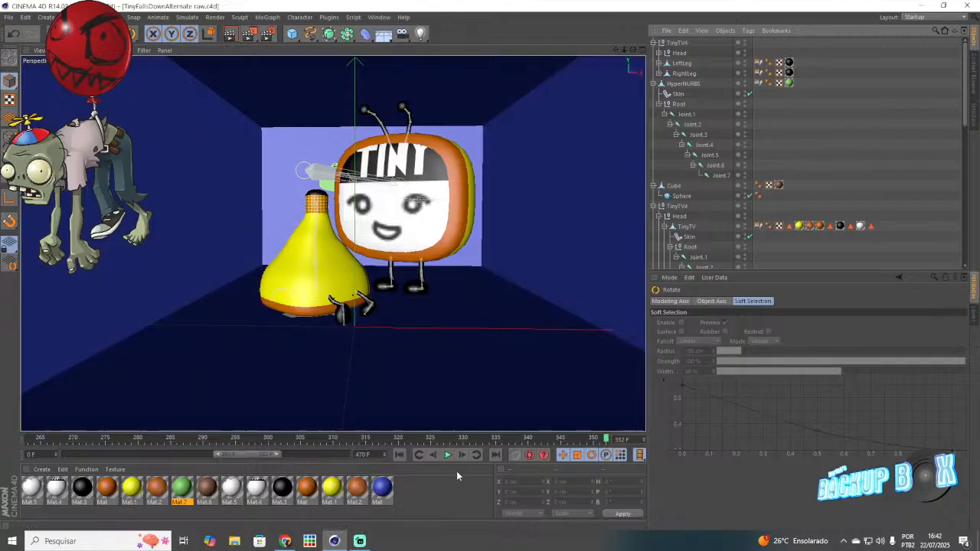
Step: At frame 340, key the new TinyTV4's position, scale and rotation
{"action": "left_click", "coordinate": [431, 440]}
{"action": "left_click_drag", "start_coordinate": [430, 439], "coordinate": [528, 463]}
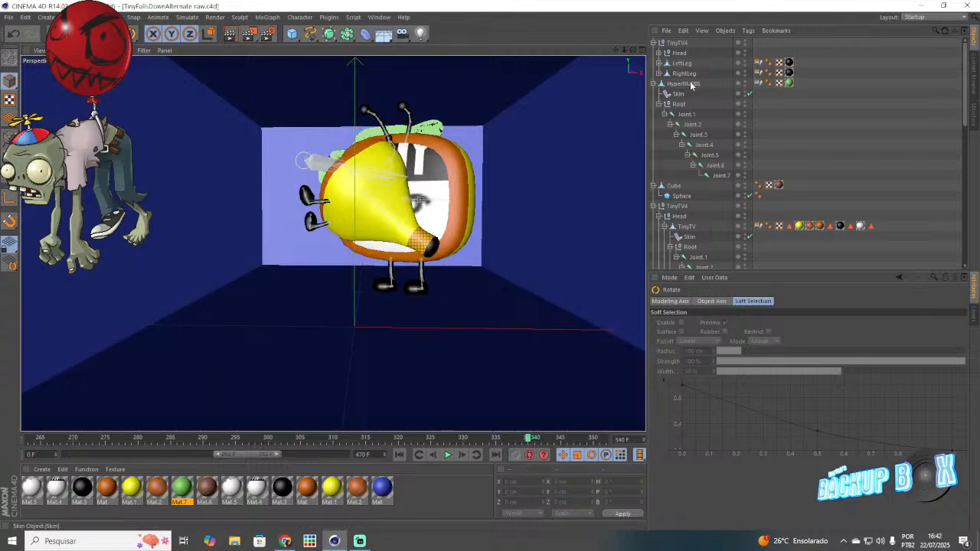
{"action": "left_click", "coordinate": [676, 42]}
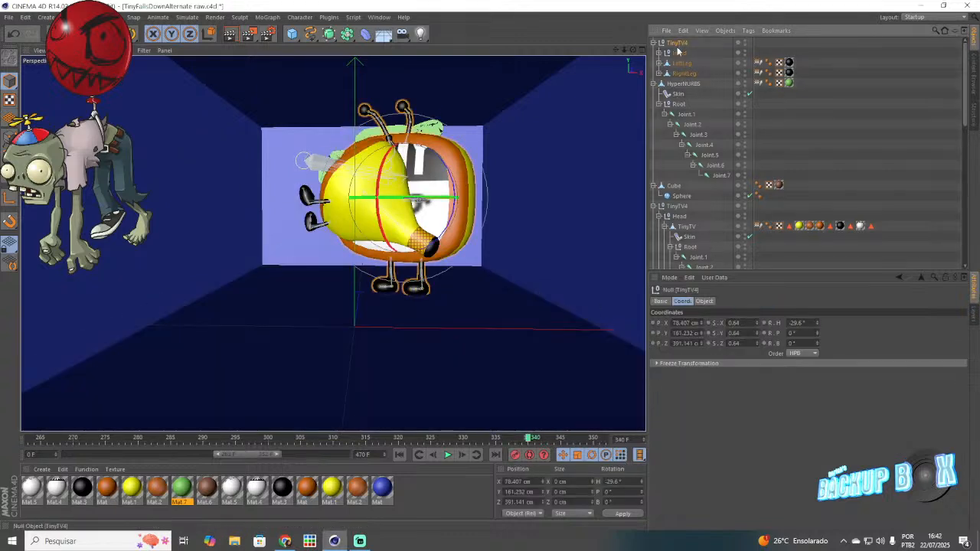
Step: At frame 335, set the new TinyTV4's scale to 0 on all axes and key it
{"action": "left_click", "coordinate": [501, 441]}
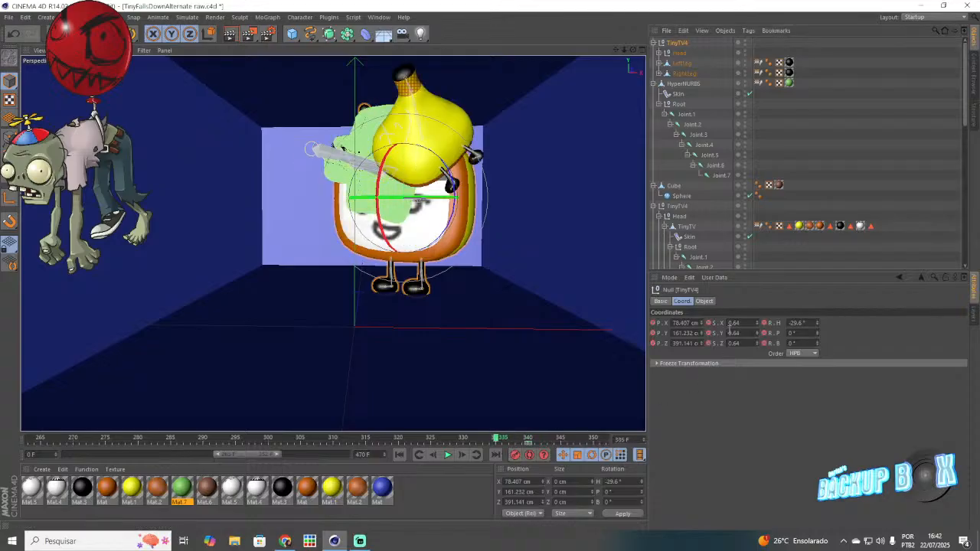
{"action": "left_click", "coordinate": [735, 323]}
{"action": "type", "text": "1"}
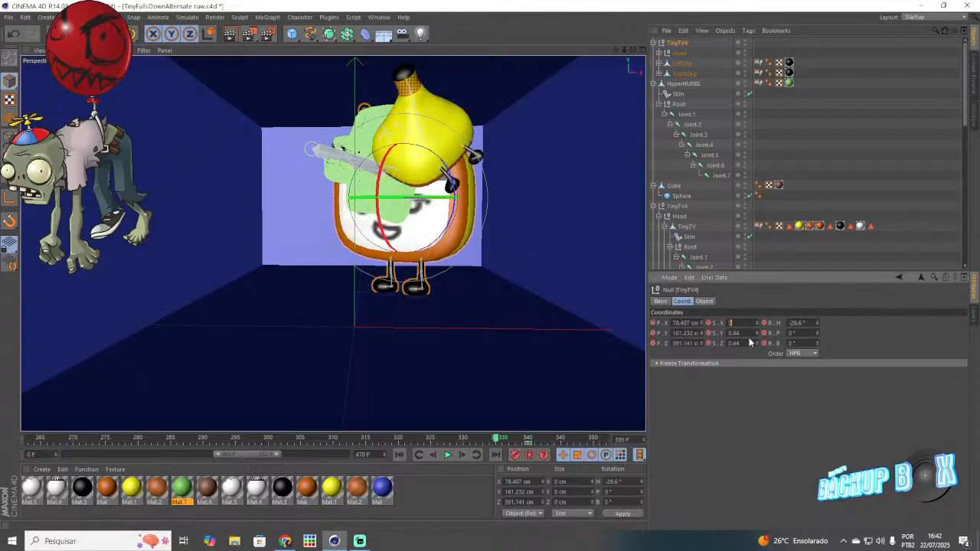
{"action": "type", "text": "0"}
{"action": "left_click_drag", "start_coordinate": [742, 344], "coordinate": [723, 346]}
{"action": "type", "text": "0"}
{"action": "key", "text": "Return"}
{"action": "left_click", "coordinate": [517, 456]}
Step: At frame 335, lower the zero-scaled TinyTV4 to about Y -5.9 cm, key it, and save the project
{"action": "mouse_move", "coordinate": [502, 442]}
{"action": "left_mouse_down"}
{"action": "mouse_move", "coordinate": [551, 439]}
{"action": "mouse_move", "coordinate": [497, 438]}
{"action": "left_mouse_up"}
{"action": "key", "text": "e"}
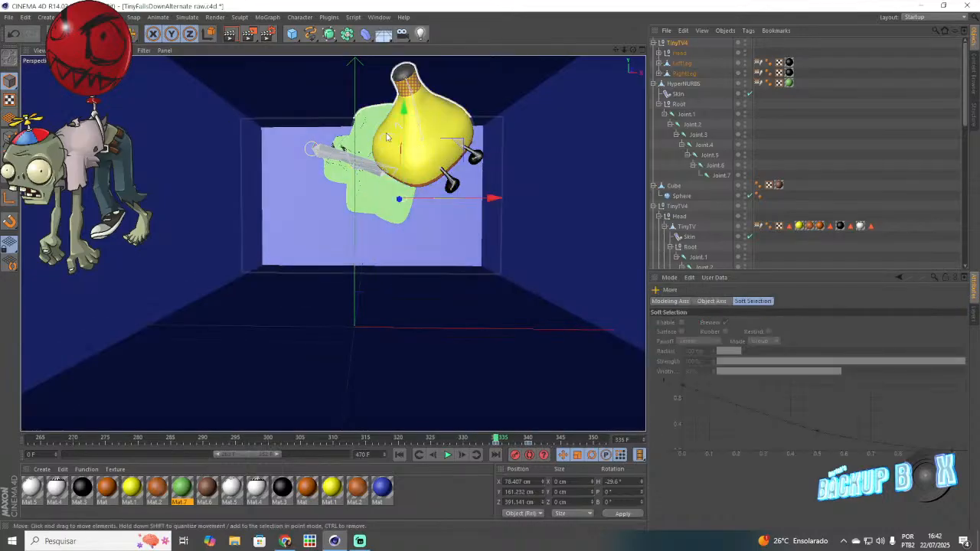
{"action": "left_click_drag", "start_coordinate": [403, 116], "coordinate": [432, 206]}
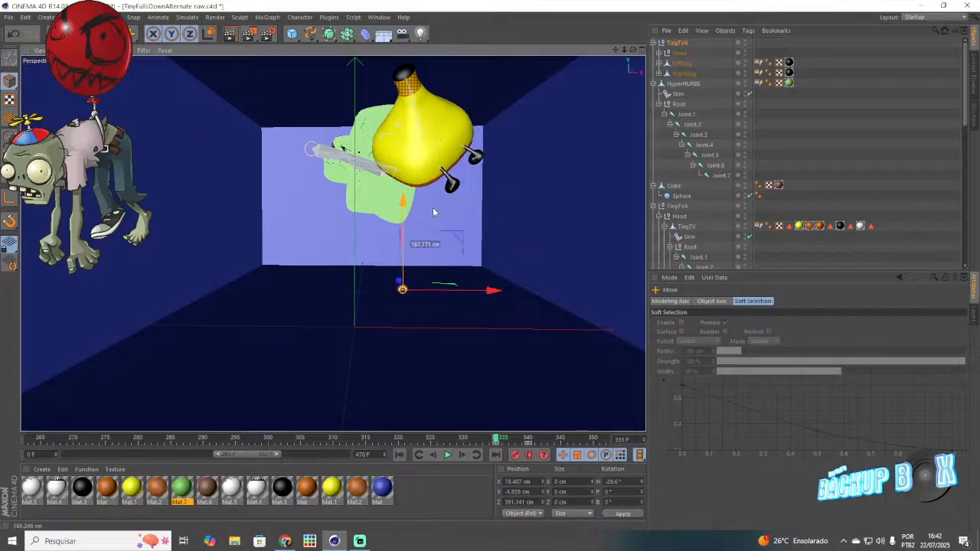
{"action": "left_click", "coordinate": [476, 454]}
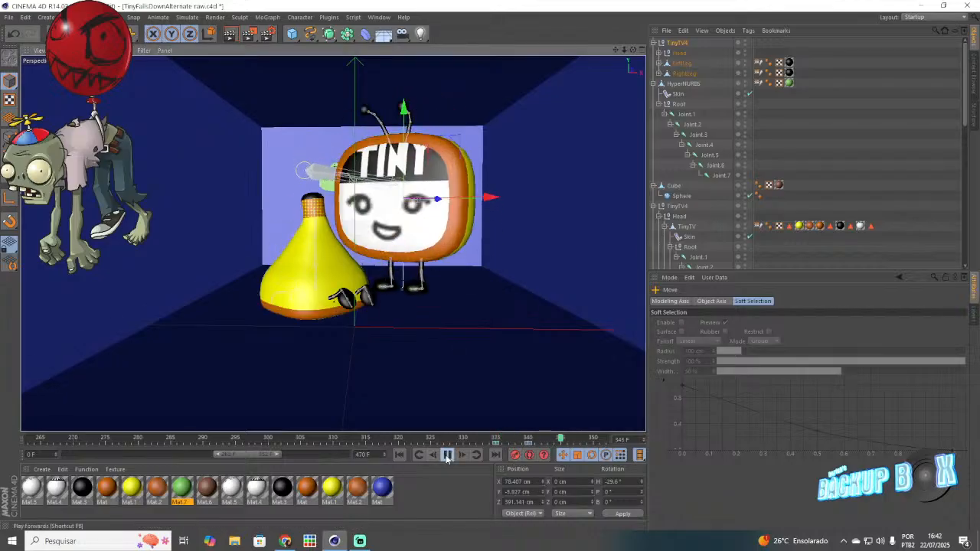
{"action": "left_click", "coordinate": [9, 17]}
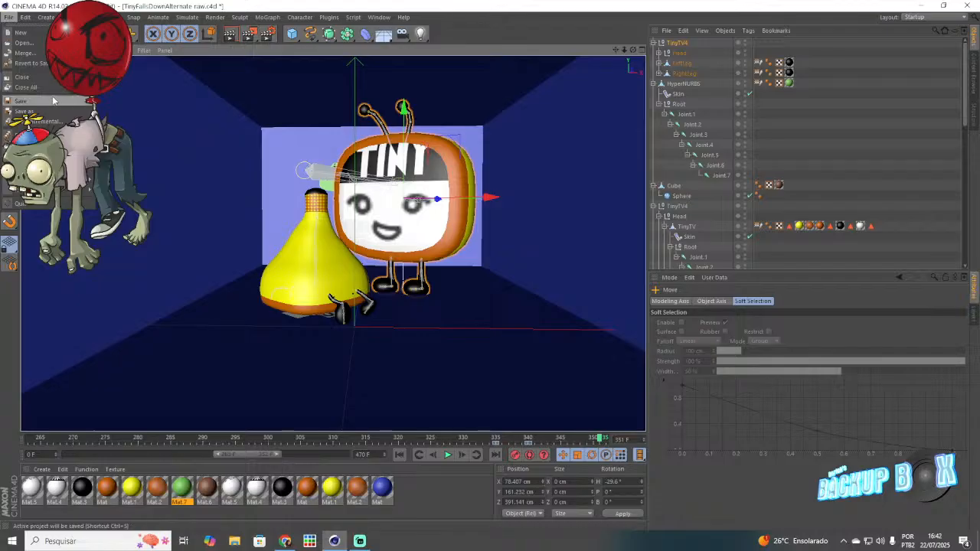
{"action": "left_click", "coordinate": [31, 86]}
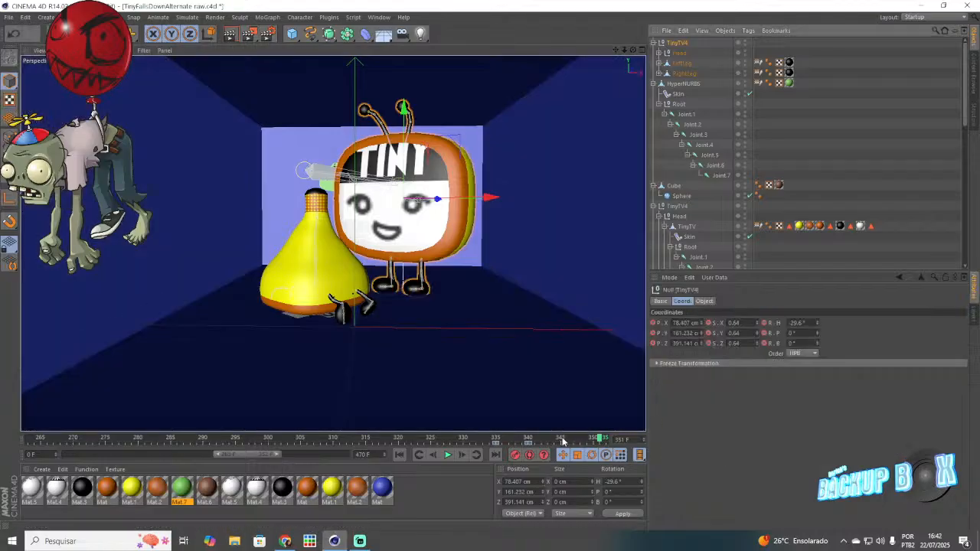
Step: Key the new TinyTV4's pose at frame 345, and at frame 340 key an overshoot with X scale 0.7, Y scale 0.71 and height about 178.6 cm
{"action": "left_click", "coordinate": [561, 438]}
{"action": "left_click", "coordinate": [528, 437]}
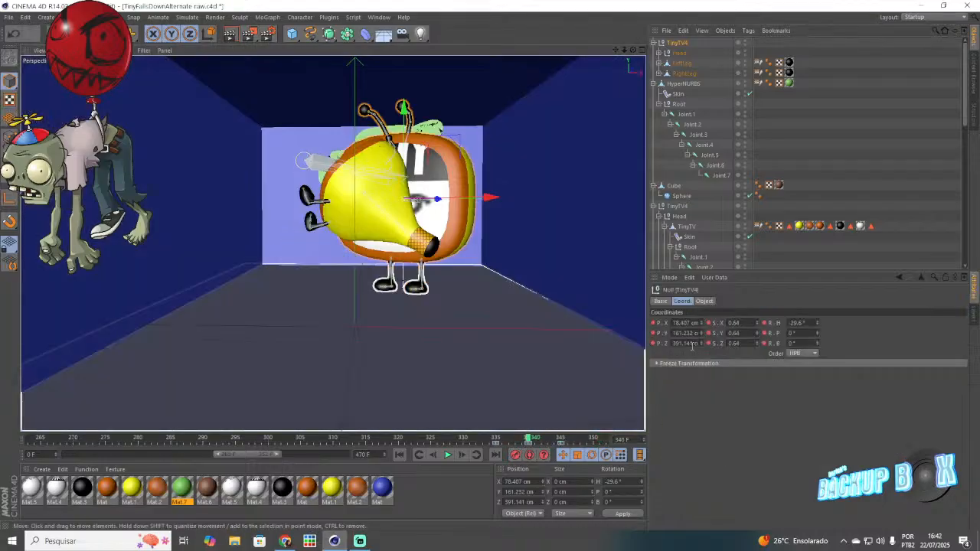
{"action": "left_click_drag", "start_coordinate": [757, 333], "coordinate": [756, 318]}
{"action": "left_click_drag", "start_coordinate": [404, 107], "coordinate": [411, 130]}
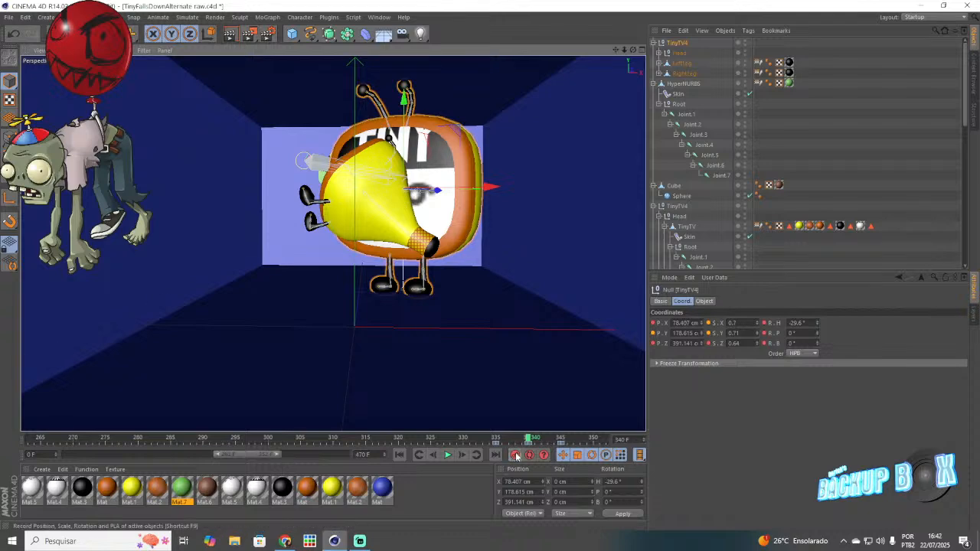
Step: Play back the new TinyTV4's pop-up, check the live chat in Streamlabs, and return to Cinema 4D
{"action": "left_click", "coordinate": [479, 438]}
{"action": "left_click", "coordinate": [448, 454]}
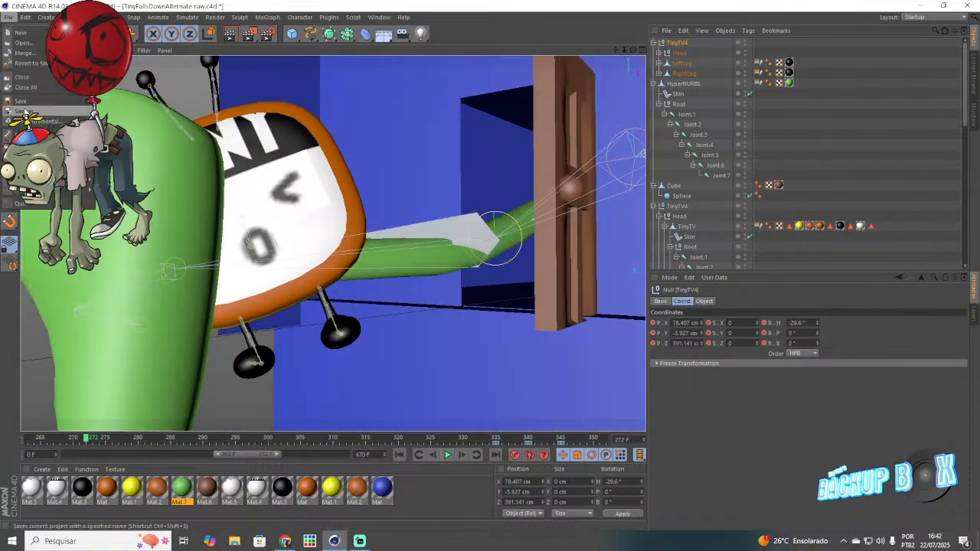
{"action": "left_click", "coordinate": [333, 542]}
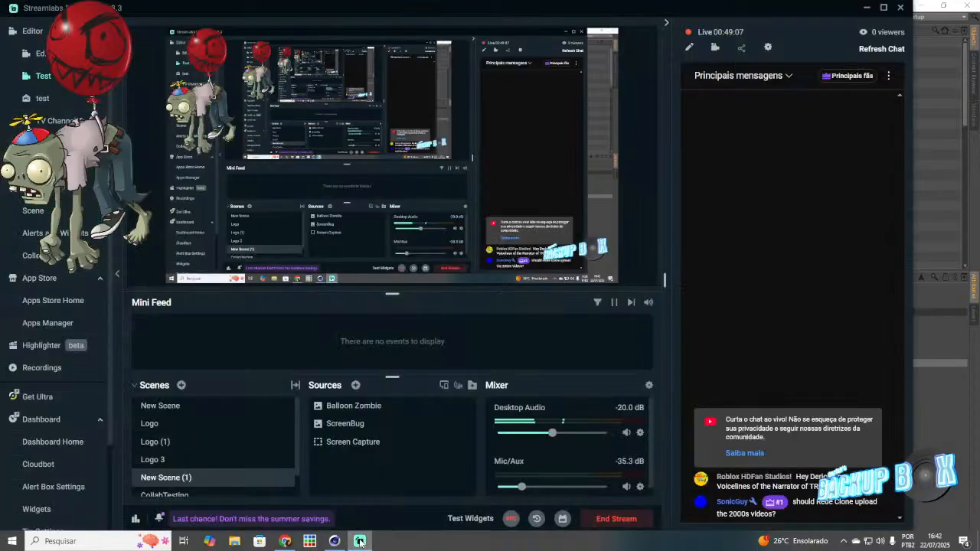
{"action": "left_click", "coordinate": [334, 542]}
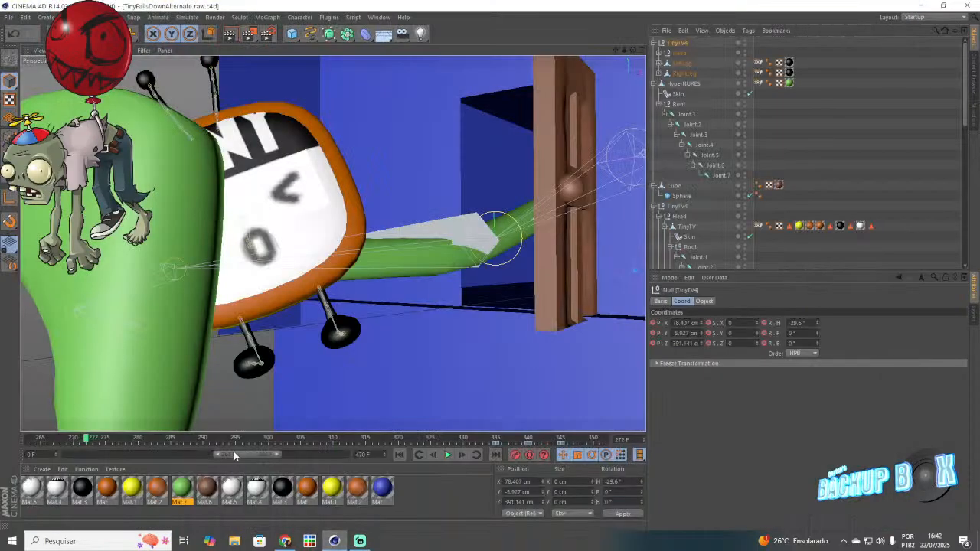
Step: Play back the scene through the new TinyTV4's entrance, stop at frame 367, and save the project
{"action": "left_click", "coordinate": [447, 455]}
{"action": "left_click", "coordinate": [447, 455]}
{"action": "left_click", "coordinate": [386, 438]}
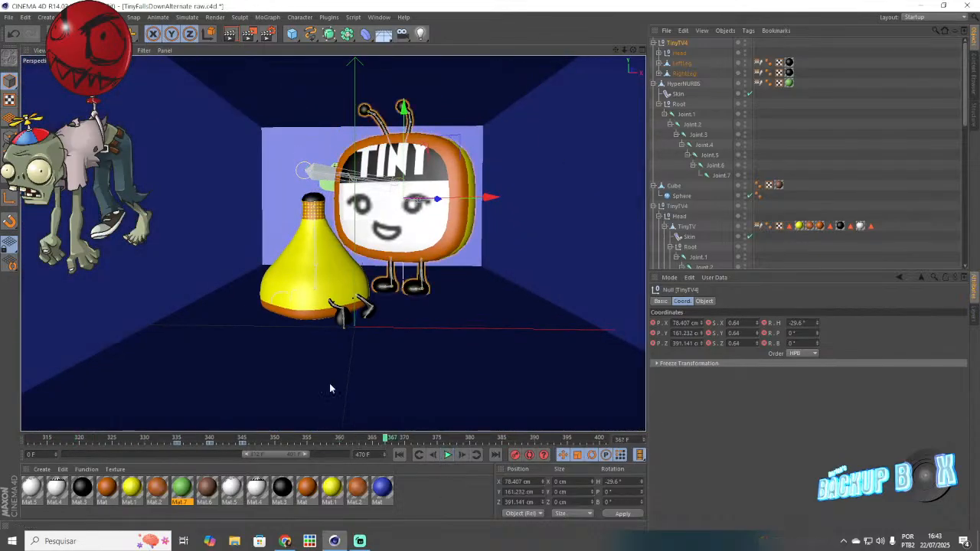
{"action": "left_click", "coordinate": [7, 17]}
{"action": "left_click", "coordinate": [14, 102]}
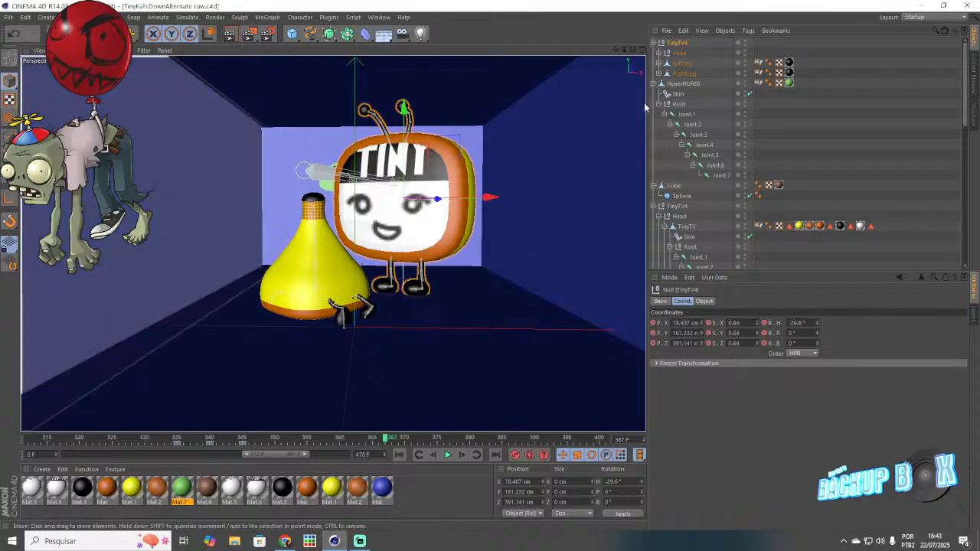
Step: Give the new TinyTV4's first eye (Polygon Selection.1) the round shape by setting its texture offset to about U -605 %, V -113 %
{"action": "scroll", "coordinate": [781, 157], "scroll_direction": "down", "scroll_amount": 5}
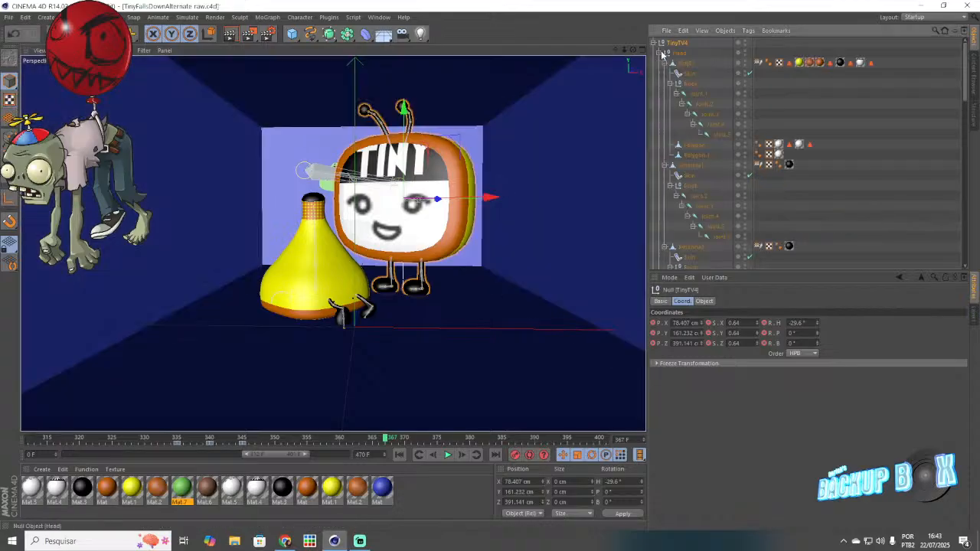
{"action": "left_click", "coordinate": [789, 163]}
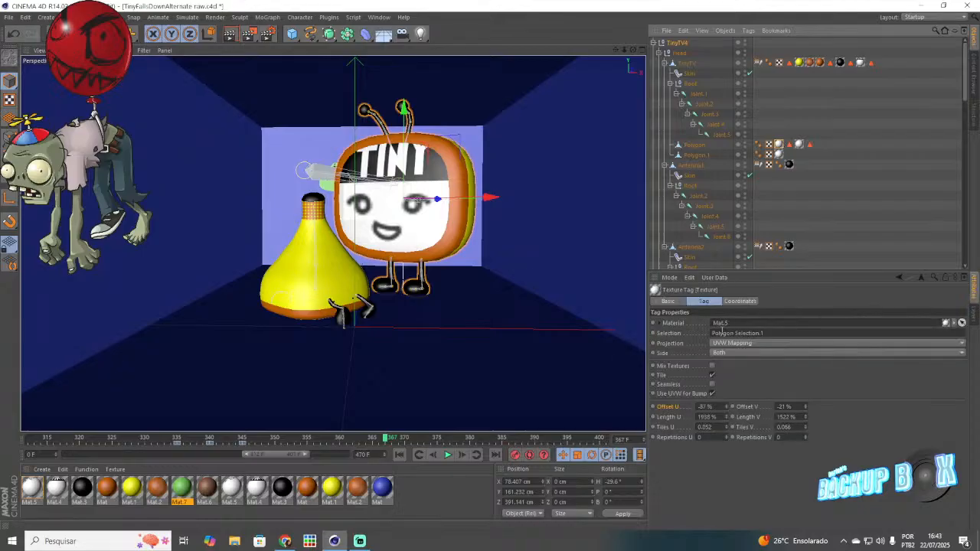
{"action": "left_click_drag", "start_coordinate": [727, 408], "coordinate": [726, 393]}
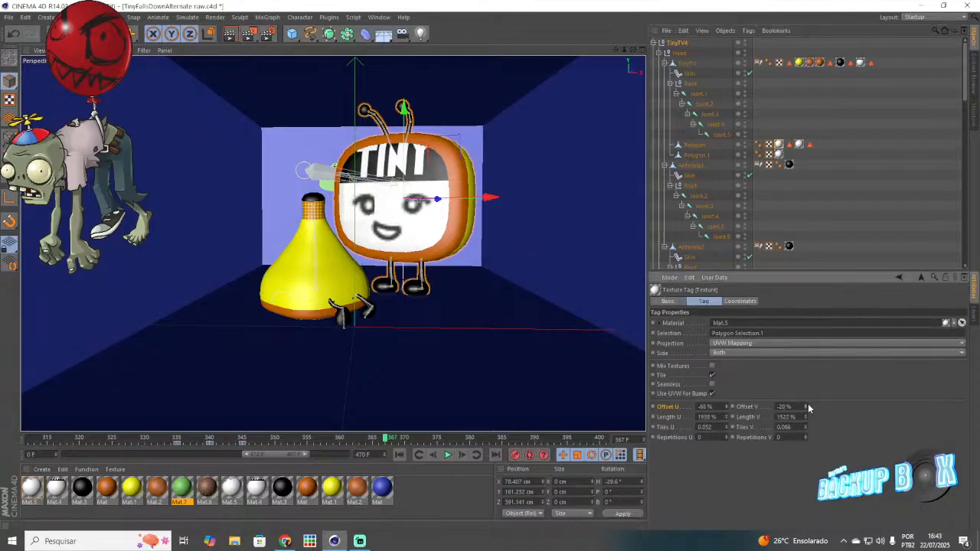
{"action": "left_click_drag", "start_coordinate": [805, 404], "coordinate": [805, 429]}
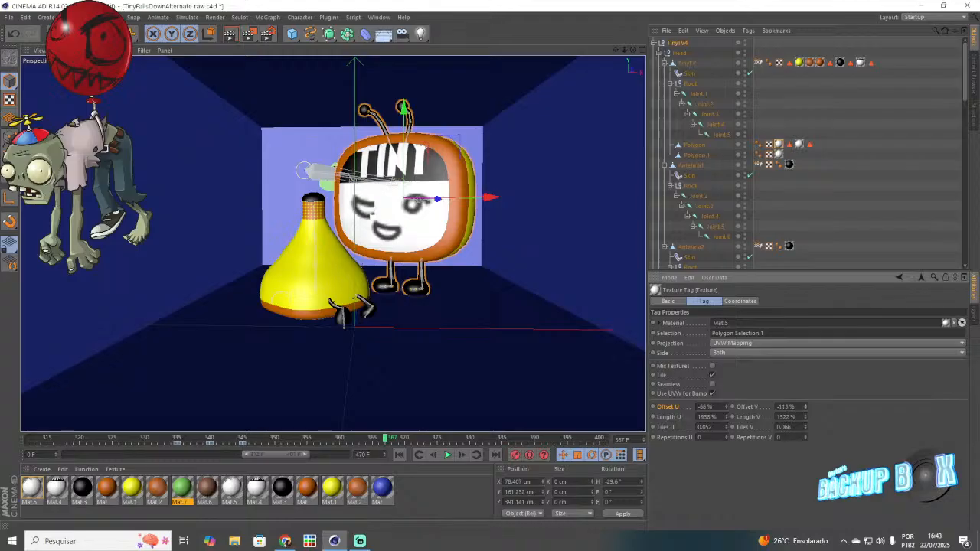
{"action": "mouse_move", "coordinate": [726, 406]}
{"action": "left_mouse_down"}
{"action": "mouse_move", "coordinate": [727, 434]}
{"action": "mouse_move", "coordinate": [727, 423]}
{"action": "left_mouse_up"}
Step: Shift the texture offset of the second eye (Polygon Selection.2) to the matching round shape, and save the project
{"action": "left_click", "coordinate": [800, 150]}
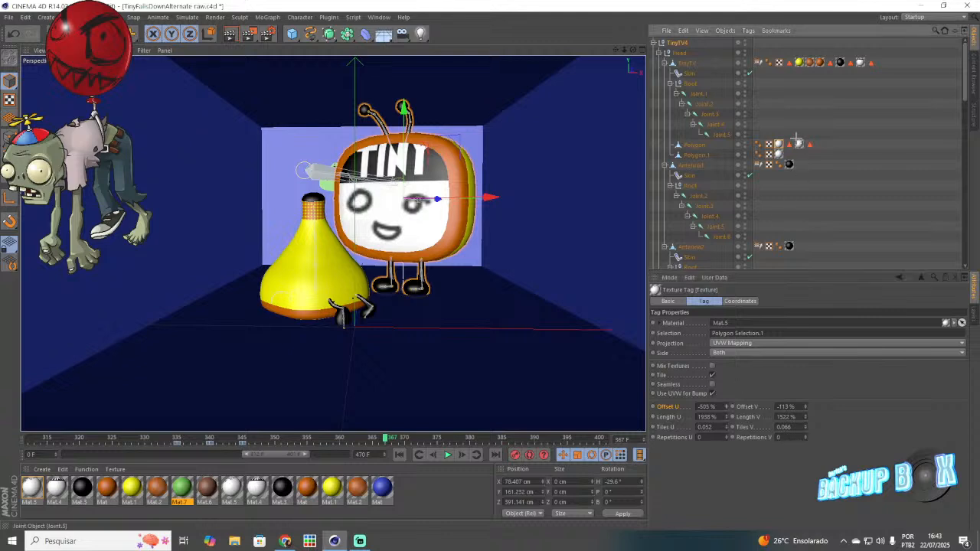
{"action": "left_click", "coordinate": [799, 146]}
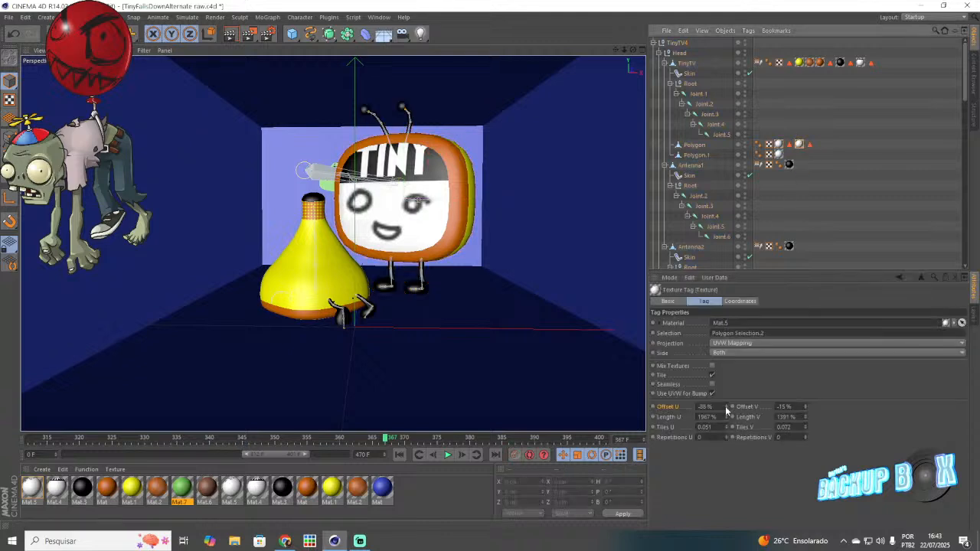
{"action": "left_click", "coordinate": [726, 408]}
{"action": "left_click_drag", "start_coordinate": [804, 410], "coordinate": [800, 405]}
{"action": "left_click_drag", "start_coordinate": [730, 409], "coordinate": [725, 435]}
{"action": "key", "text": "ctrl+s"}
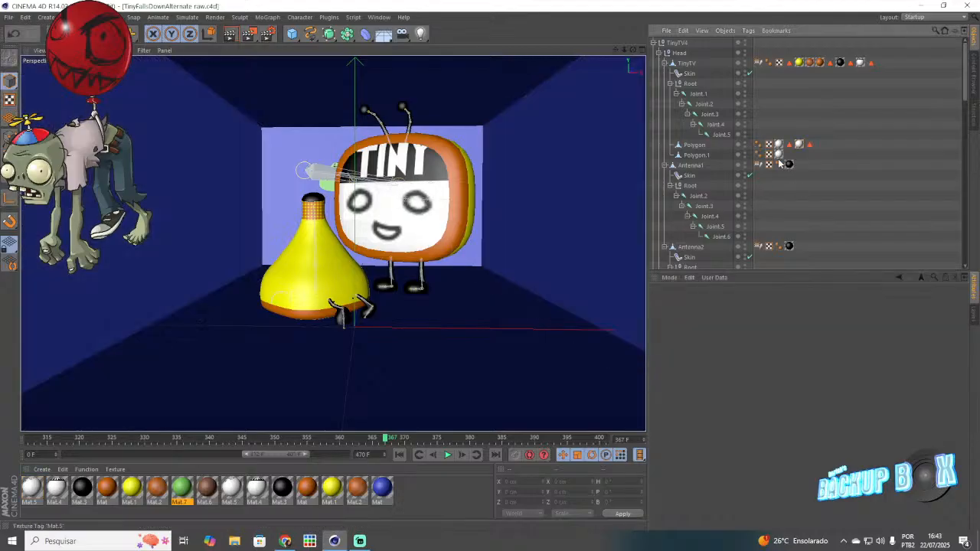
Step: Change the Polygon.1 mouth to a frown with texture offset U about -688 %, length U 2981 % and length V 2032 %
{"action": "left_click_drag", "start_coordinate": [806, 406], "coordinate": [805, 407]}
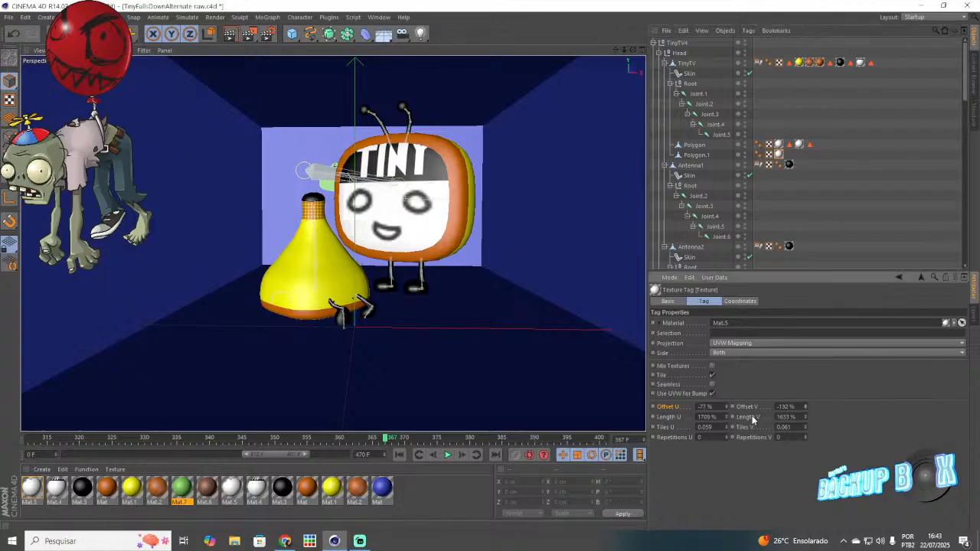
{"action": "left_click_drag", "start_coordinate": [727, 408], "coordinate": [760, 417]}
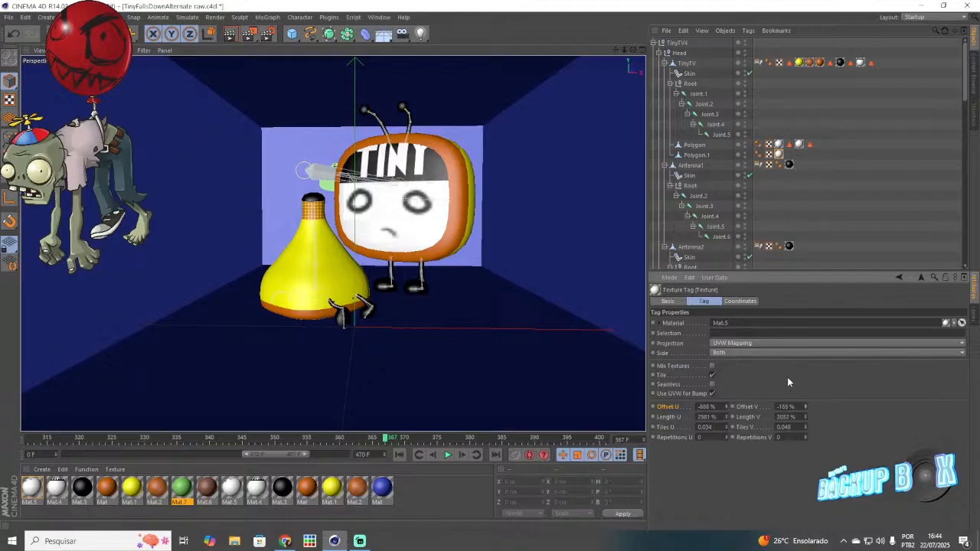
Step: Move the Polygon.1 mouth to about X 72 cm, Y -92 cm on the face, and save the project
{"action": "left_click", "coordinate": [441, 238]}
{"action": "left_click_drag", "start_coordinate": [444, 237], "coordinate": [497, 232]}
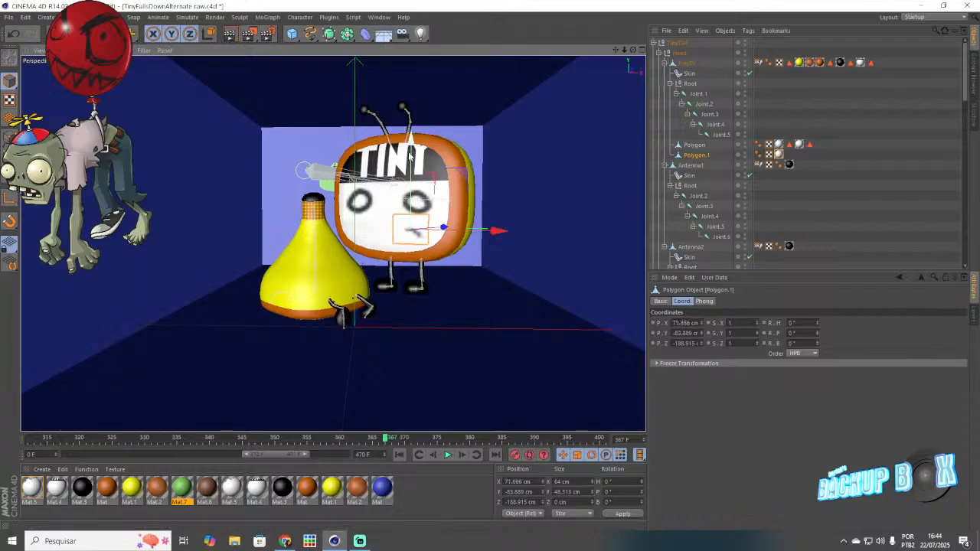
{"action": "left_click_drag", "start_coordinate": [411, 153], "coordinate": [411, 158]}
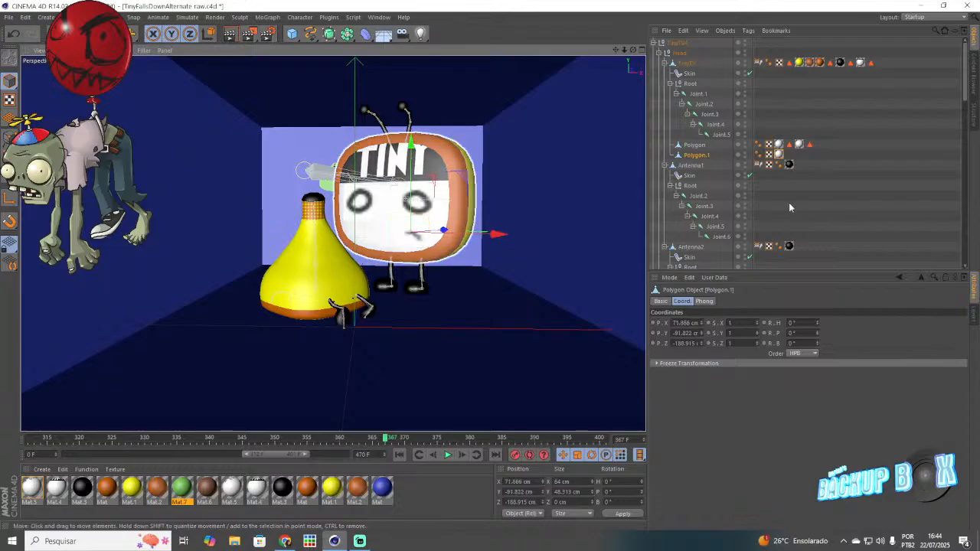
{"action": "left_click", "coordinate": [713, 201]}
{"action": "left_click", "coordinate": [8, 16]}
{"action": "left_click", "coordinate": [38, 96]}
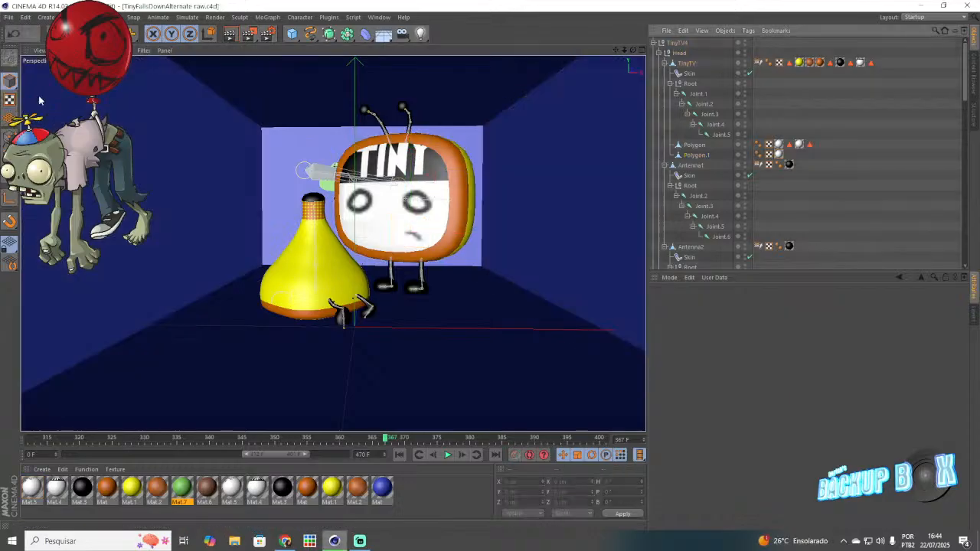
Step: Return the timeline to frame 350, clear the material selection and save the project
{"action": "mouse_move", "coordinate": [315, 440]}
{"action": "left_mouse_down"}
{"action": "mouse_move", "coordinate": [182, 450]}
{"action": "mouse_move", "coordinate": [275, 460]}
{"action": "left_mouse_up"}
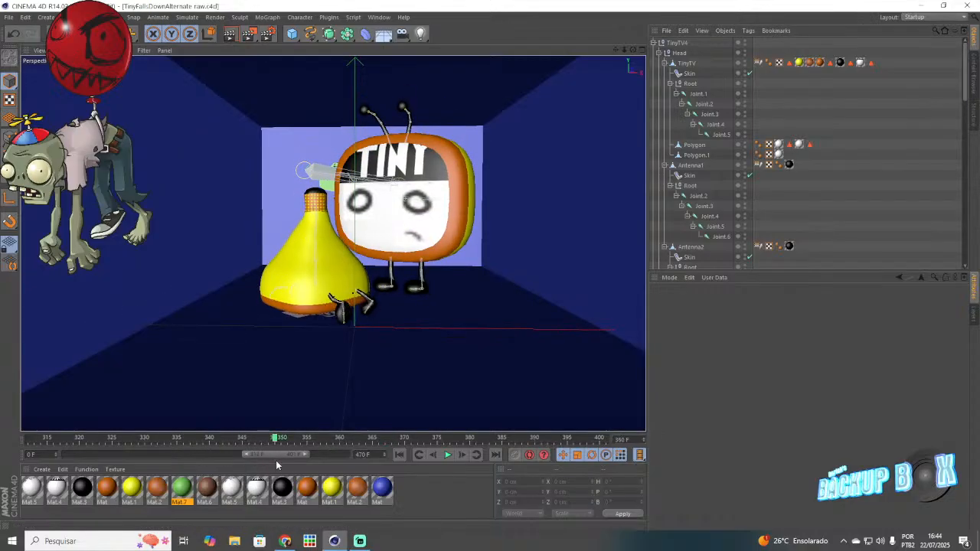
{"action": "left_click", "coordinate": [414, 487]}
{"action": "key", "text": "ctrl+s"}
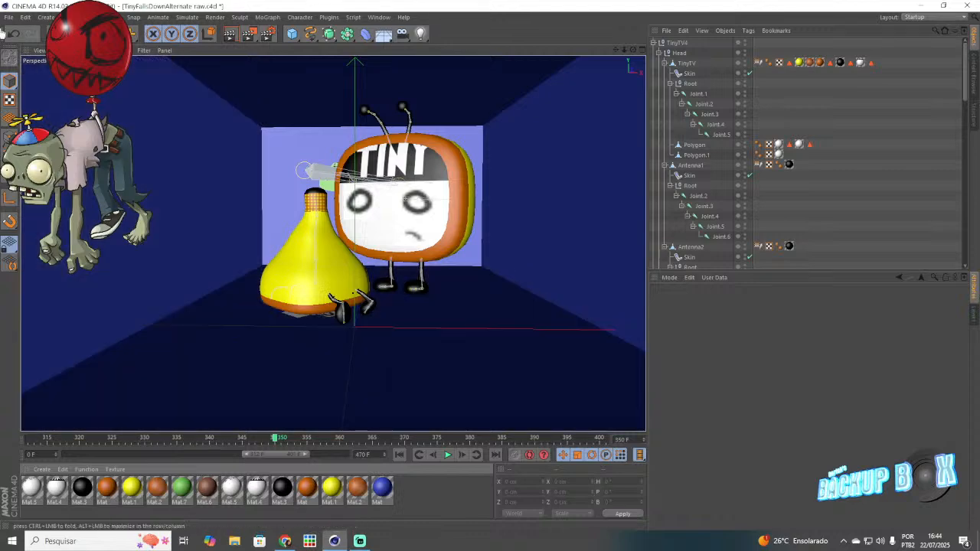
{"action": "left_click", "coordinate": [366, 544]}
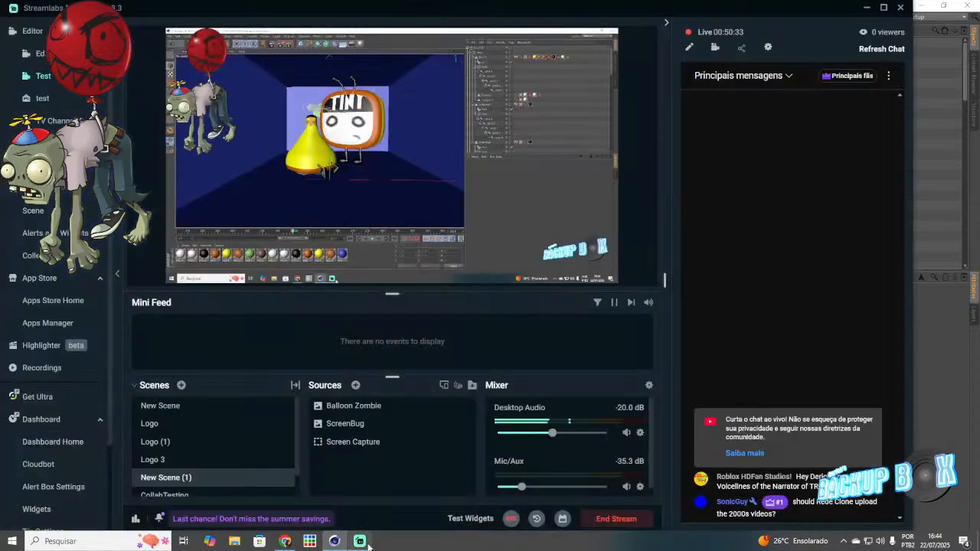
{"action": "left_click", "coordinate": [342, 541]}
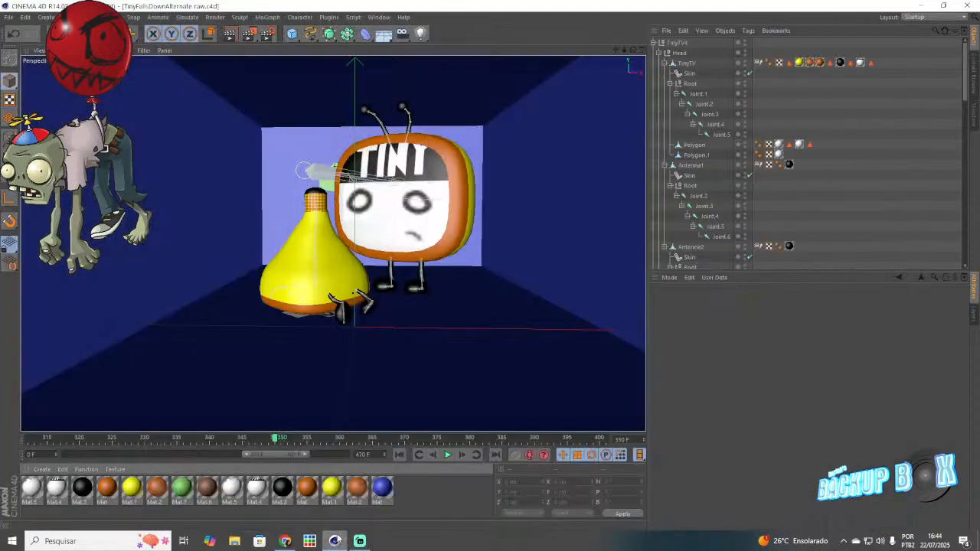
Step: Recolour the Mat, Mat.1 and Mat.2 materials of the large TV to green with R 0, G 176 and B 72
{"action": "double_click", "coordinate": [104, 492]}
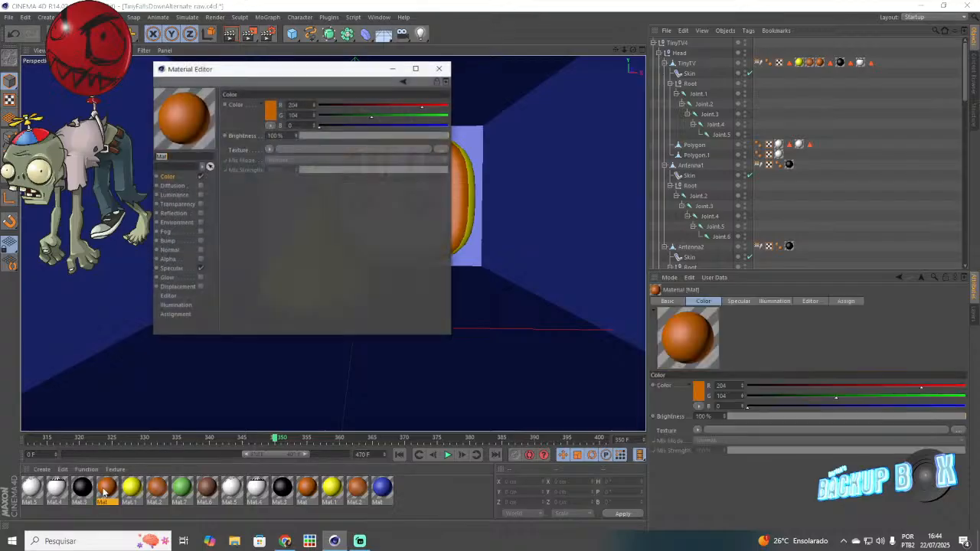
{"action": "left_click", "coordinate": [439, 68]}
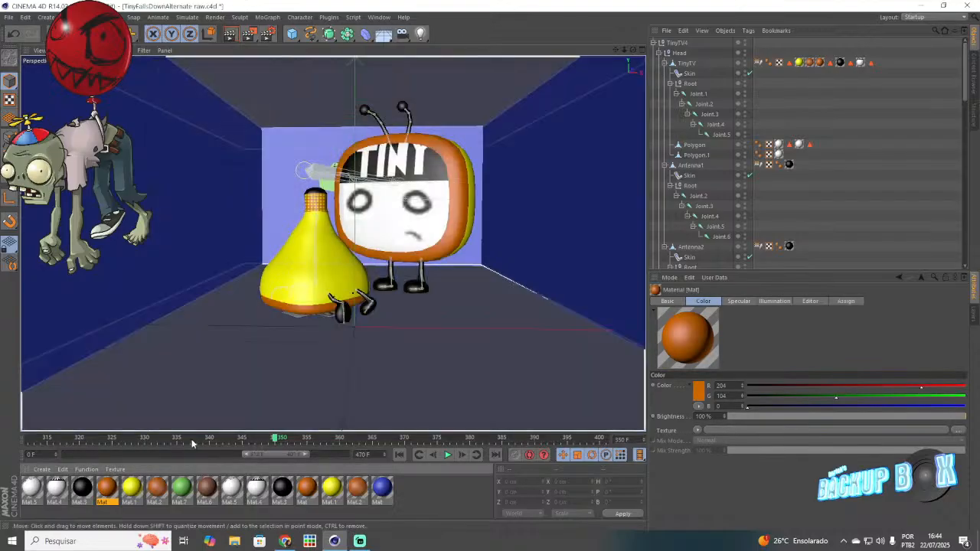
{"action": "left_click", "coordinate": [156, 490], "text": "shift"}
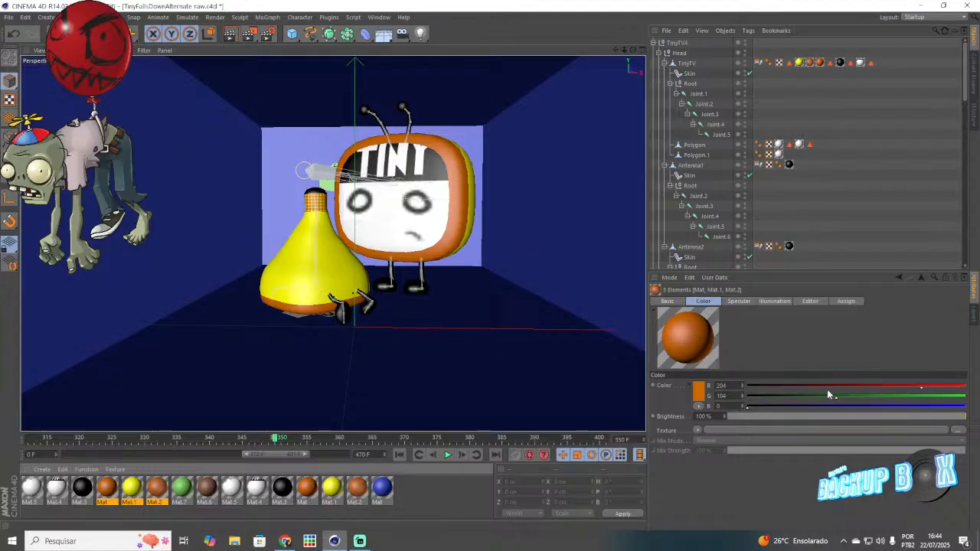
{"action": "left_click_drag", "start_coordinate": [825, 386], "coordinate": [747, 385]}
{"action": "left_click_drag", "start_coordinate": [829, 396], "coordinate": [899, 410]}
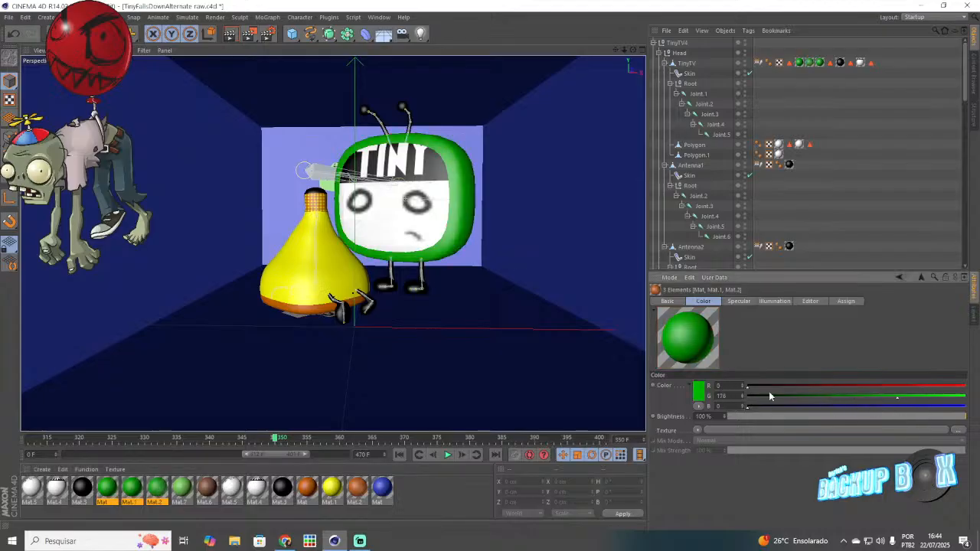
{"action": "left_click", "coordinate": [809, 405]}
{"action": "left_click", "coordinate": [438, 492]}
Step: Darken the Mat.1 material to R 0, G 111, B 0, and save the project
{"action": "left_click", "coordinate": [135, 496]}
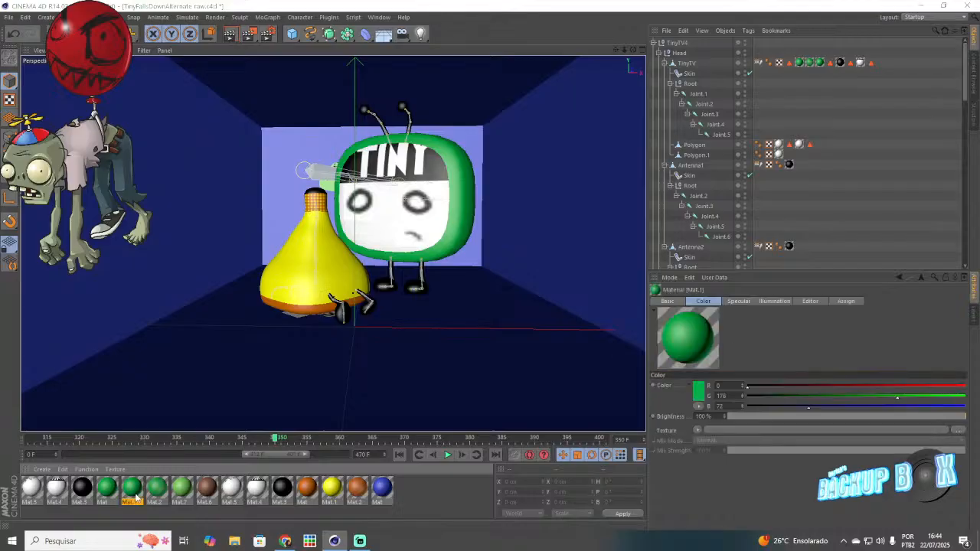
{"action": "double_click", "coordinate": [135, 496]}
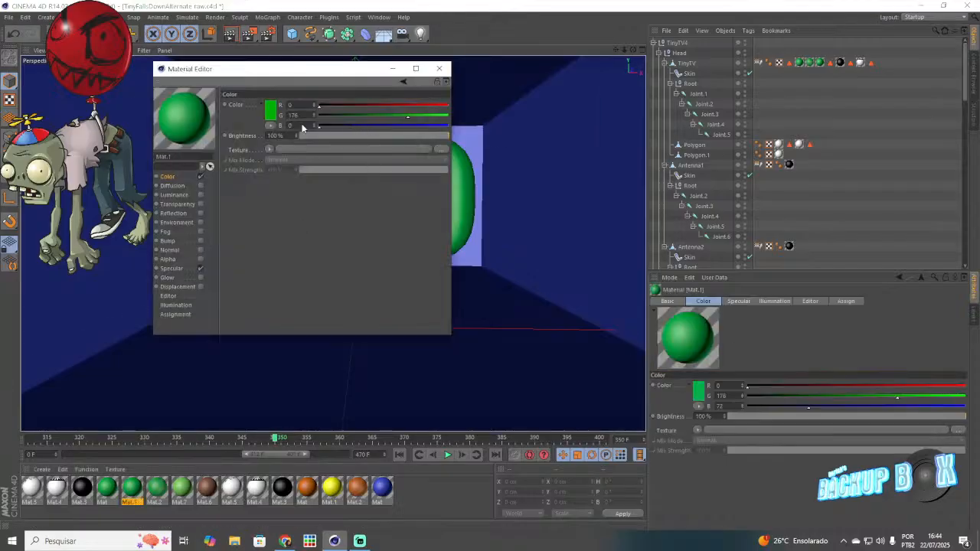
{"action": "left_click_drag", "start_coordinate": [367, 119], "coordinate": [375, 118]}
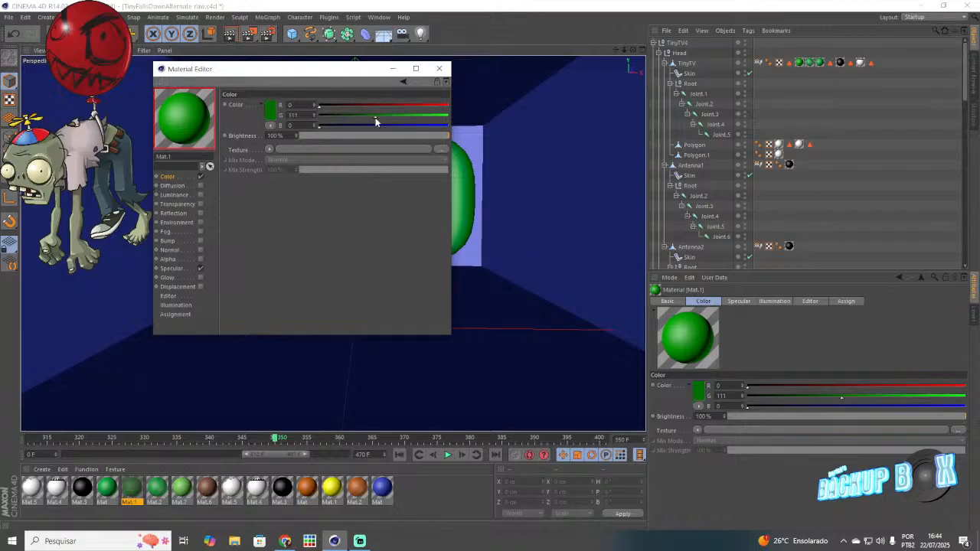
{"action": "left_click", "coordinate": [439, 68]}
{"action": "left_click", "coordinate": [9, 17]}
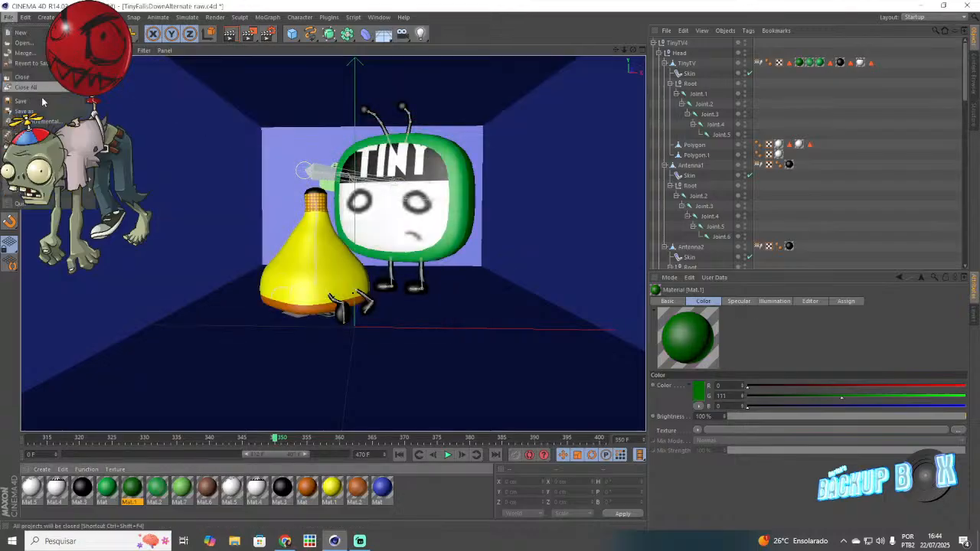
{"action": "left_click", "coordinate": [31, 100]}
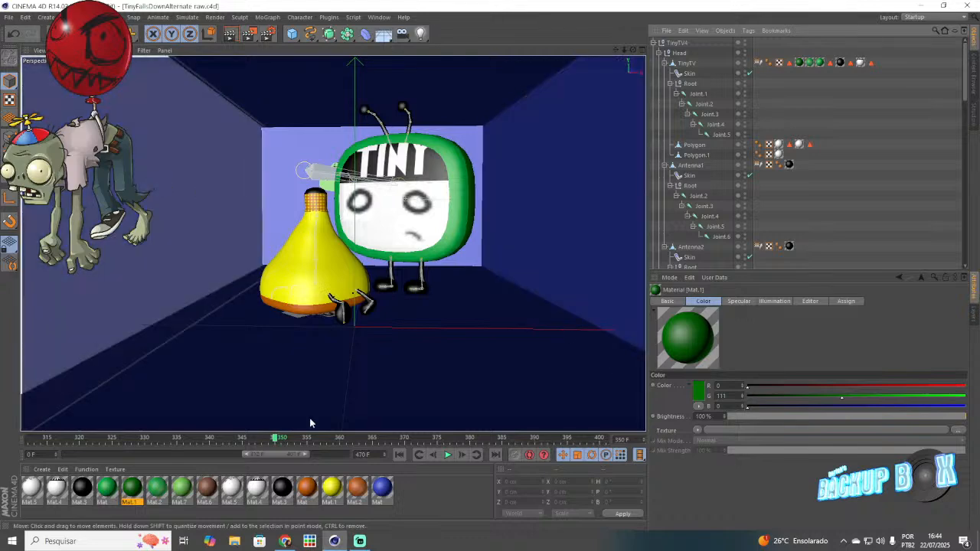
Step: Play the animation from around frame 350 to review the recoloured TV in the scene
{"action": "left_click", "coordinate": [259, 433]}
{"action": "left_click", "coordinate": [447, 454]}
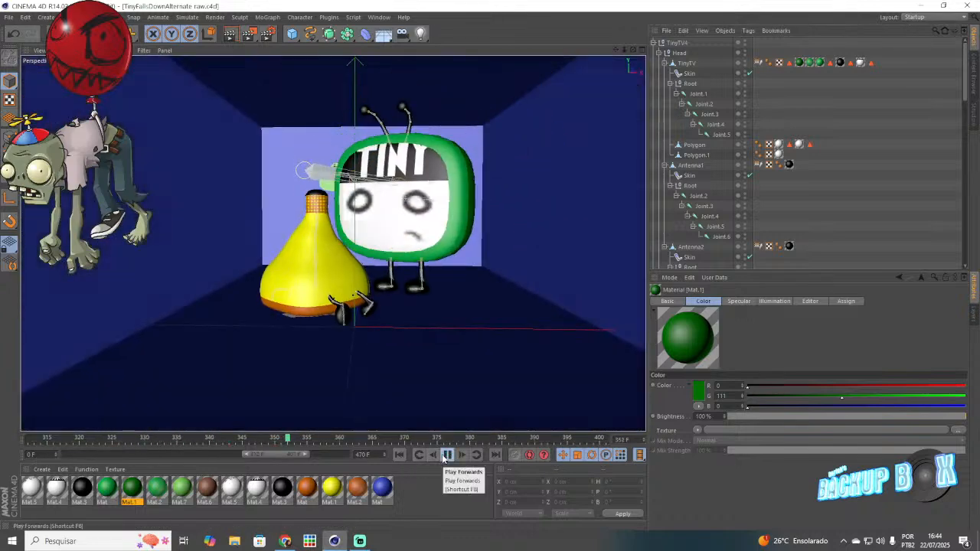
{"action": "left_click", "coordinate": [446, 455]}
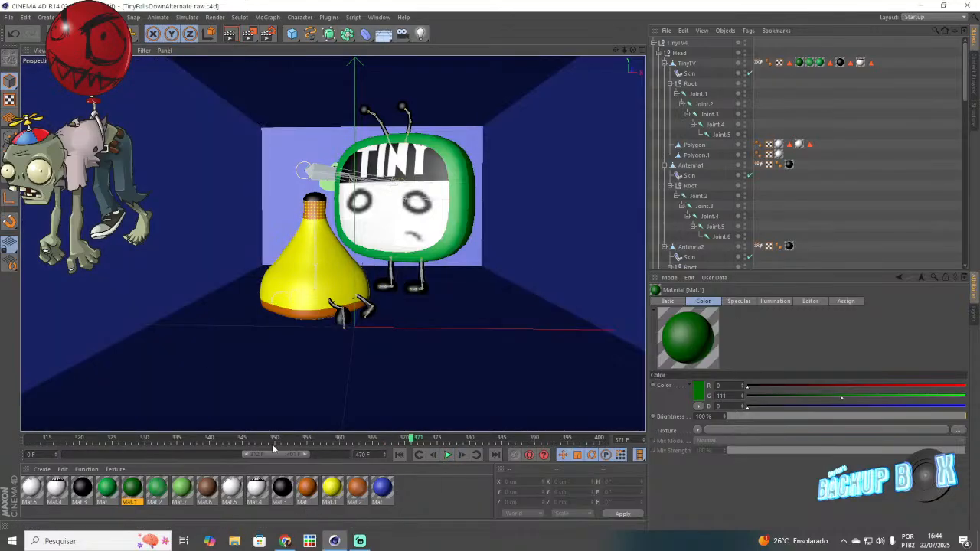
Step: At frame 395, rotate the fallen TinyTV4 upright with its face towards the camera and raise it to about Y 111 cm
{"action": "left_click_drag", "start_coordinate": [277, 454], "coordinate": [292, 460]}
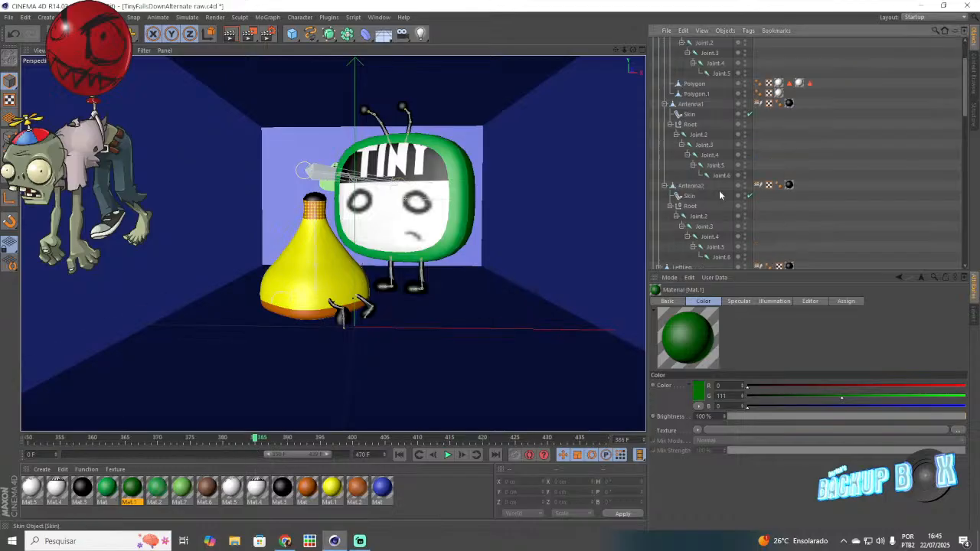
{"action": "scroll", "coordinate": [665, 67], "scroll_direction": "up", "scroll_amount": 5}
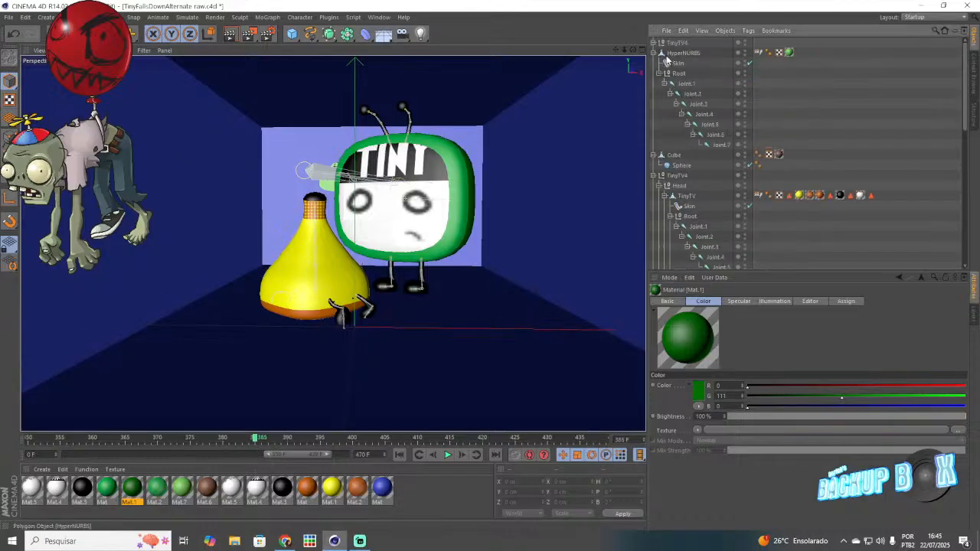
{"action": "left_click", "coordinate": [662, 54]}
{"action": "left_click", "coordinate": [677, 83]}
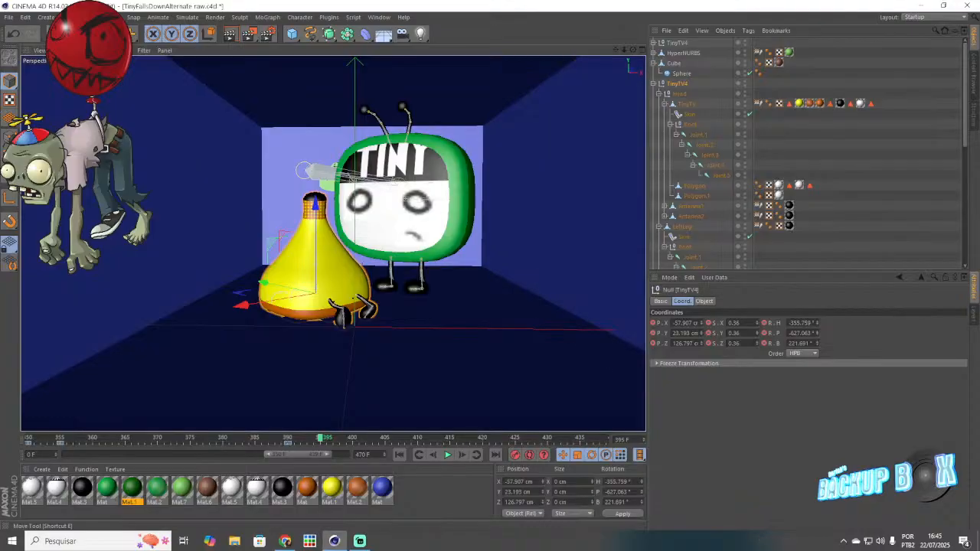
{"action": "key", "text": "r"}
{"action": "left_click_drag", "start_coordinate": [344, 262], "coordinate": [298, 181]}
{"action": "key", "text": "e"}
{"action": "left_click_drag", "start_coordinate": [320, 222], "coordinate": [320, 157]}
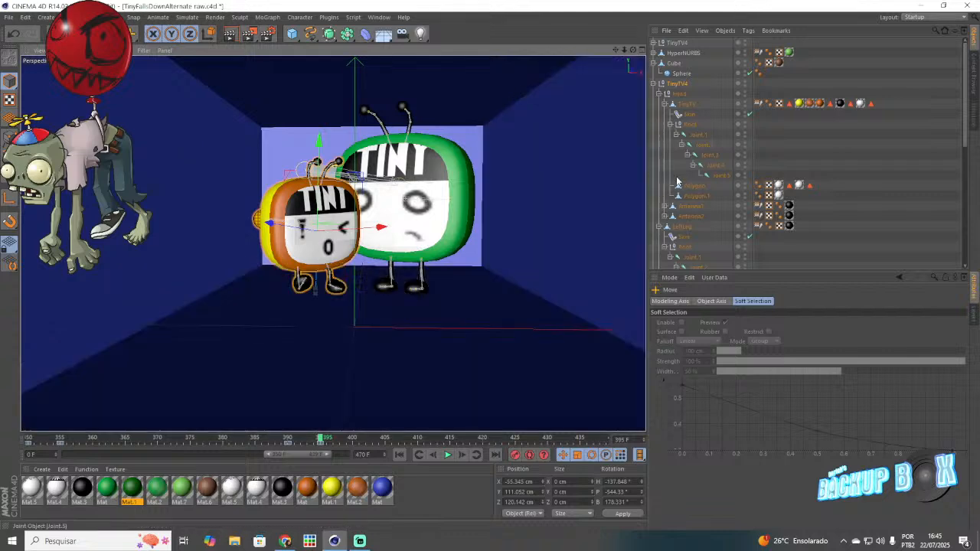
Step: Keyframe Joint.1 of the smaller TV's LeftLeg at frame 390, and rotate it to a new keyed pose at frame 400
{"action": "scroll", "coordinate": [677, 180], "scroll_direction": "down", "scroll_amount": 4}
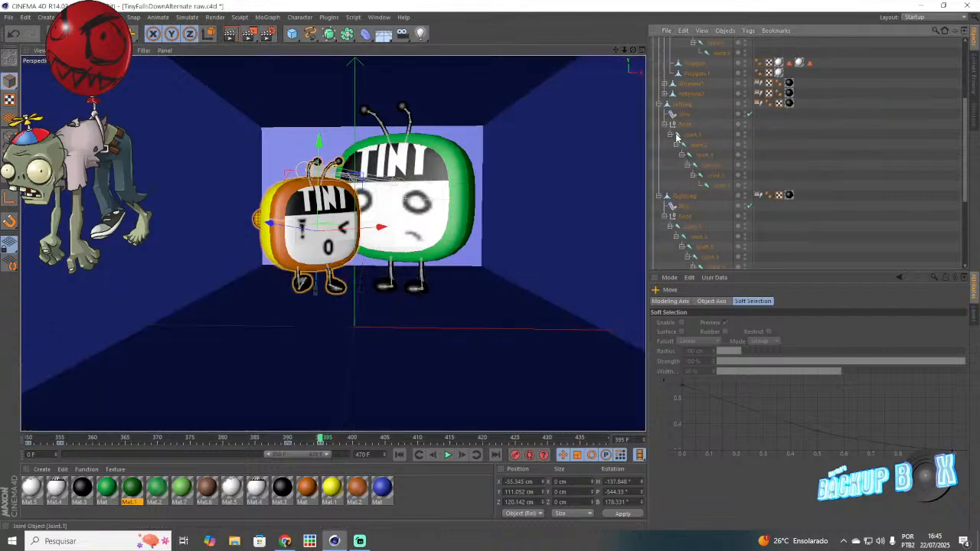
{"action": "left_click", "coordinate": [684, 136]}
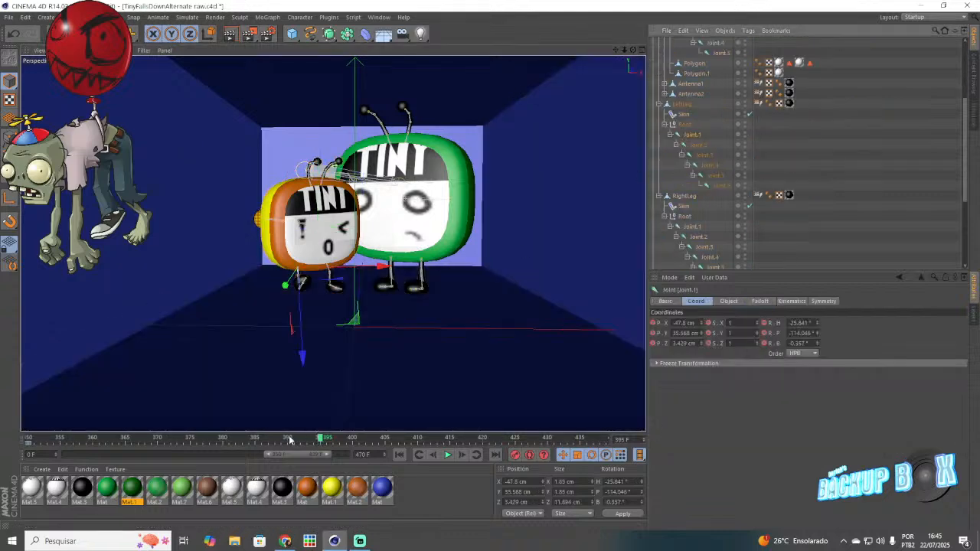
{"action": "left_click", "coordinate": [289, 438]}
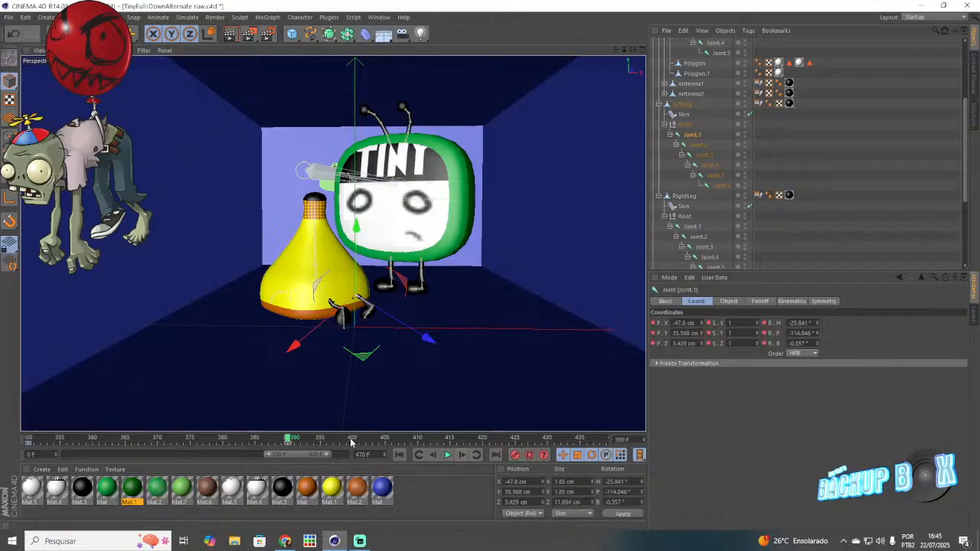
{"action": "left_click", "coordinate": [352, 439]}
{"action": "key", "text": "r"}
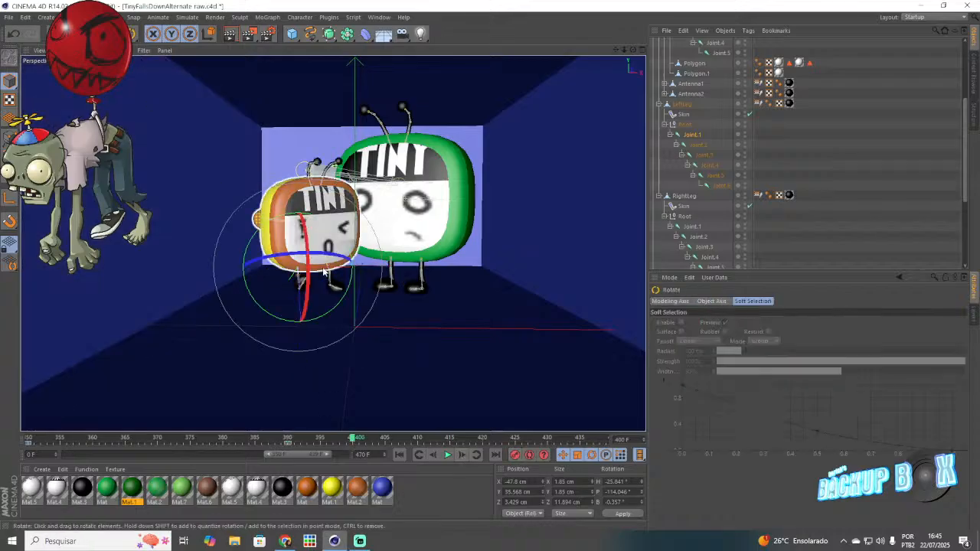
{"action": "left_click_drag", "start_coordinate": [314, 303], "coordinate": [275, 321]}
{"action": "left_click", "coordinate": [515, 456]}
Step: Keyframe LeftLeg's Joint.2 at frame 390, and rotate it to a keyed pitch of about -1.7° at frame 400
{"action": "left_click", "coordinate": [693, 145]}
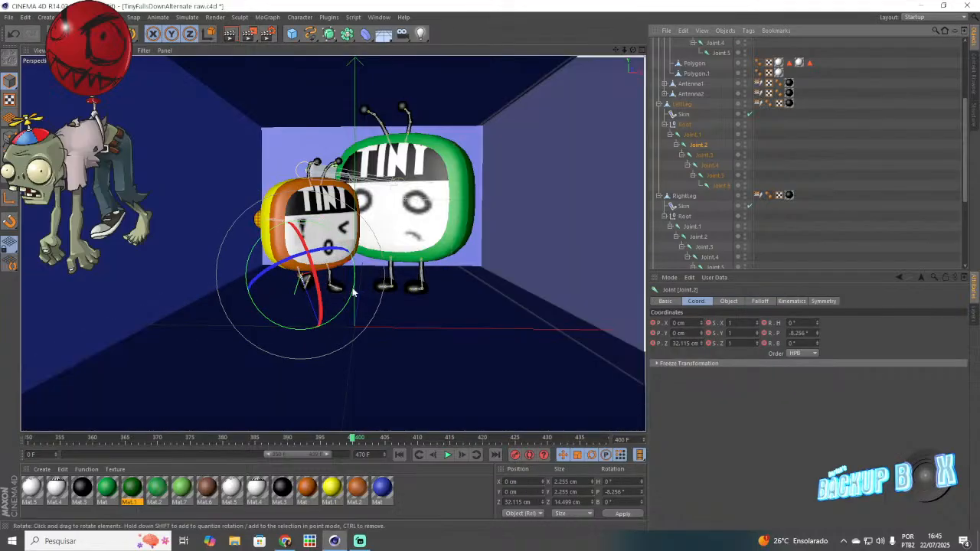
{"action": "left_click", "coordinate": [288, 441]}
{"action": "left_click", "coordinate": [515, 455]}
{"action": "left_click", "coordinate": [354, 439]}
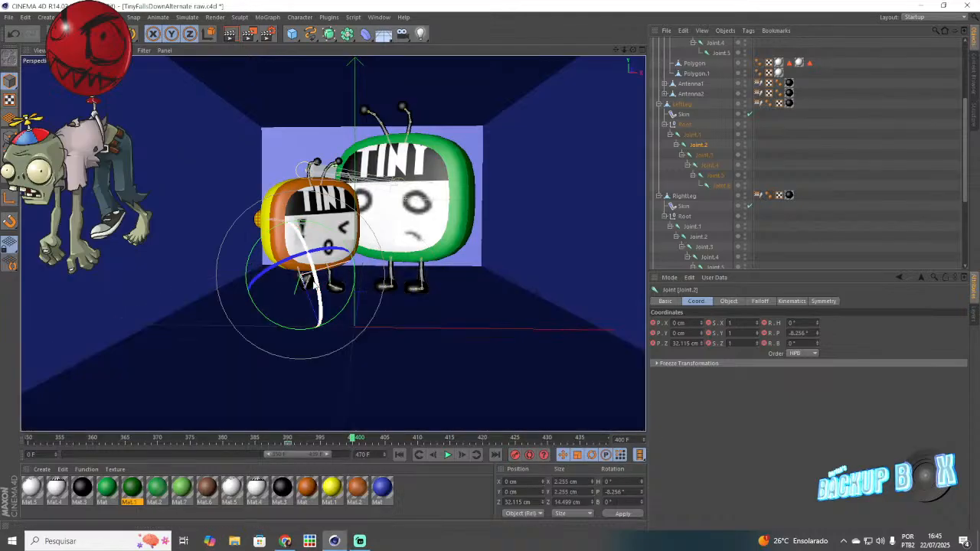
{"action": "left_click_drag", "start_coordinate": [315, 286], "coordinate": [340, 303]}
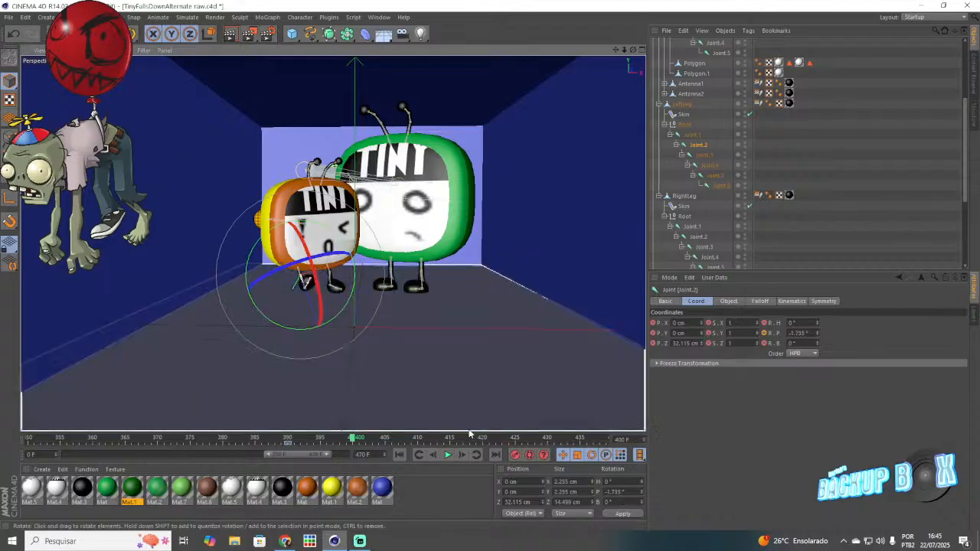
{"action": "left_click", "coordinate": [514, 455]}
Step: Keyframe RightLeg's Joint.1 at frame 390, and rotate it to a keyed pitch of about -146.8° at frame 400
{"action": "left_click", "coordinate": [691, 226]}
{"action": "left_click", "coordinate": [288, 440]}
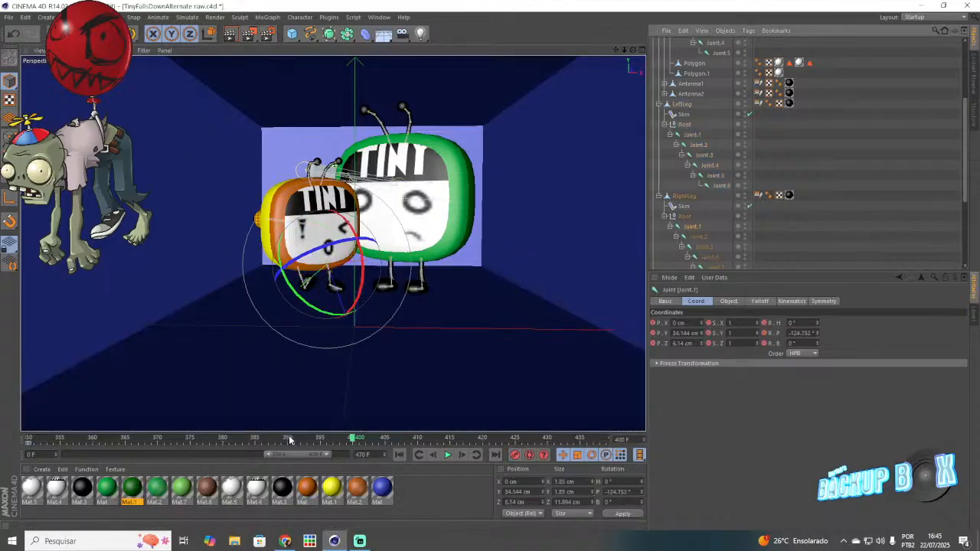
{"action": "left_click", "coordinate": [352, 440]}
{"action": "left_click_drag", "start_coordinate": [364, 271], "coordinate": [356, 295]}
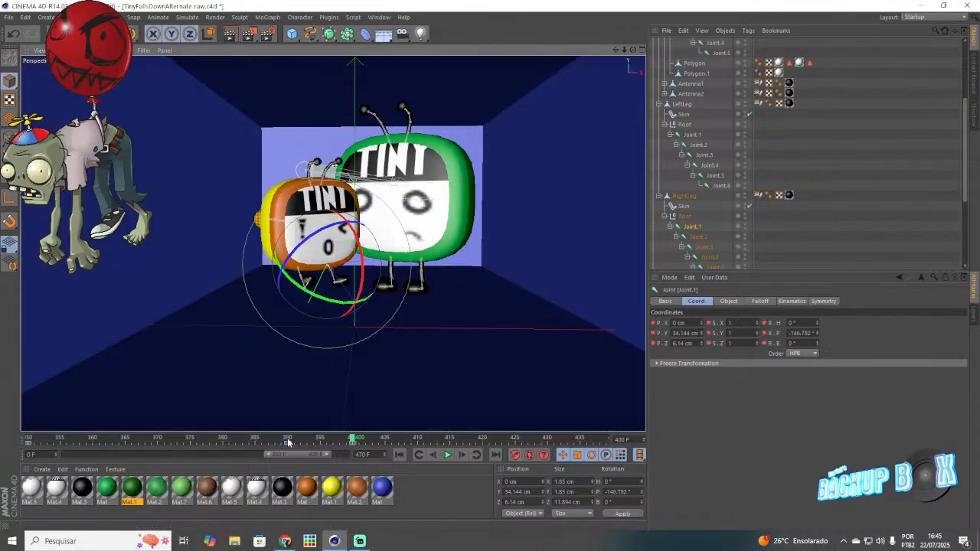
Step: Keyframe the smaller TV's Polygon Selection.2 eye texture at frame 390 with Offset U -195 %, and nudge that key slightly forward
{"action": "left_click", "coordinate": [288, 440]}
{"action": "left_click", "coordinate": [797, 65]}
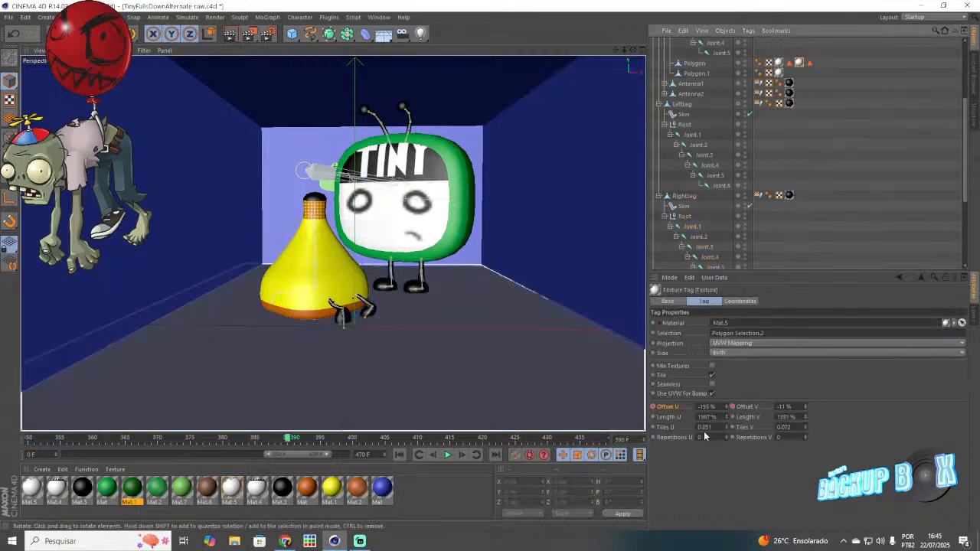
{"action": "left_click", "coordinate": [656, 407]}
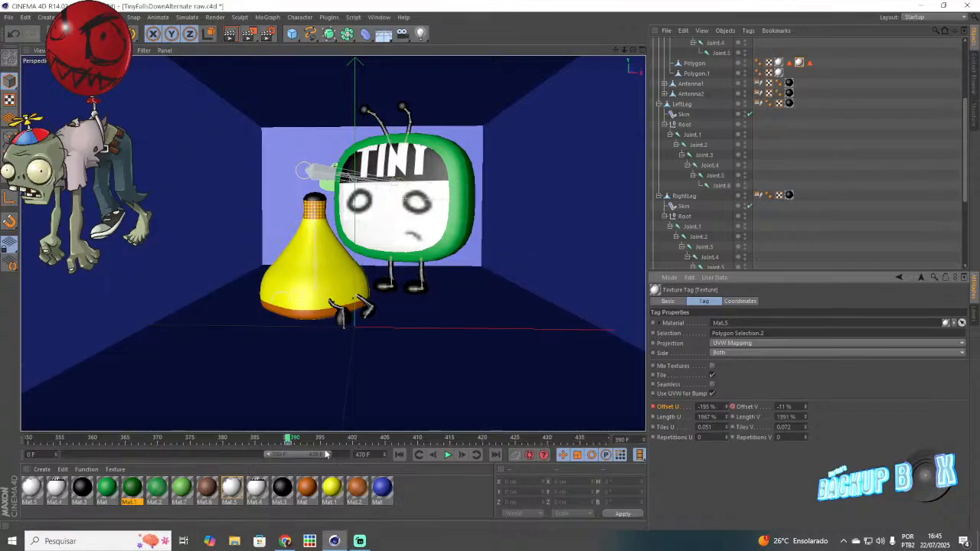
{"action": "left_click", "coordinate": [293, 439]}
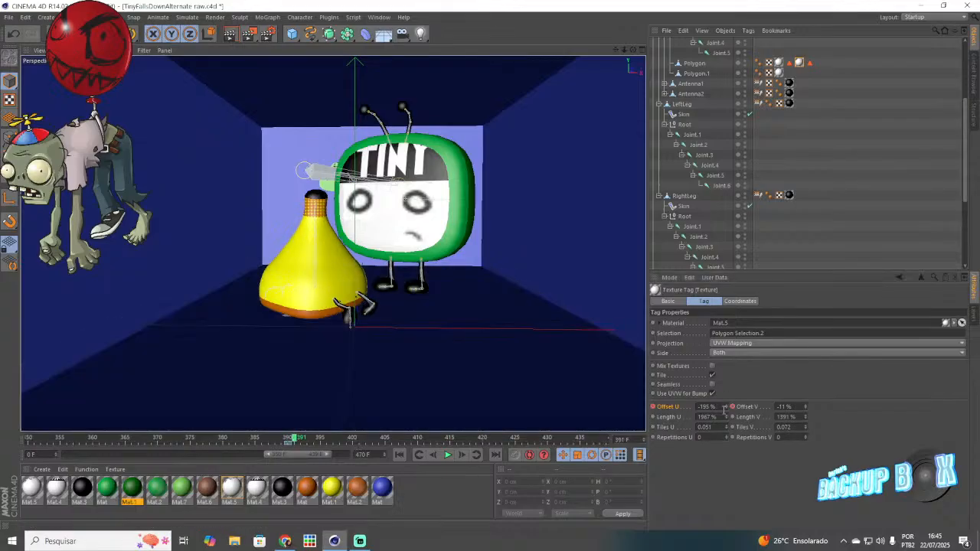
{"action": "left_click", "coordinate": [294, 448]}
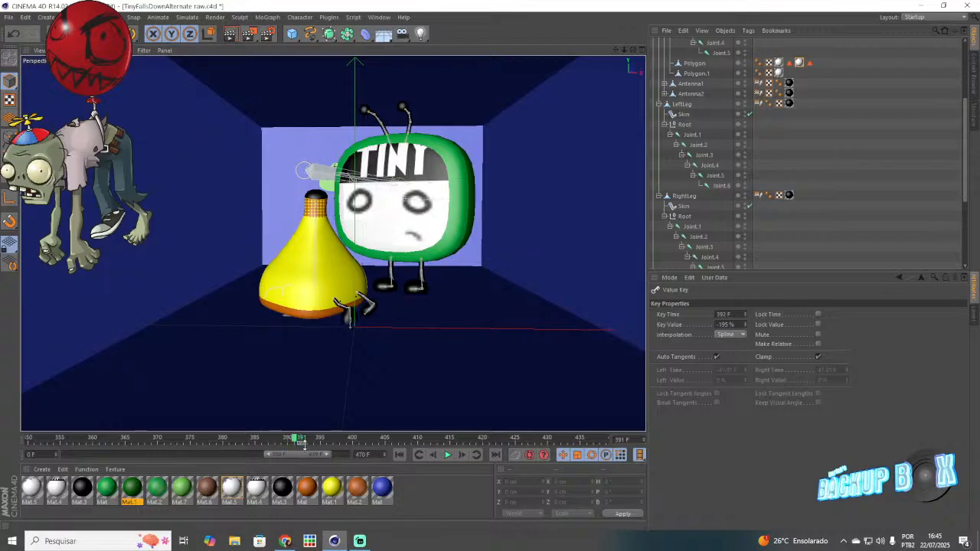
Step: Set the smaller TV's Polygon Selection.2 eye texture to Offset U -493 % with a keyframe at frame 393, and play back the change
{"action": "left_click", "coordinate": [306, 439]}
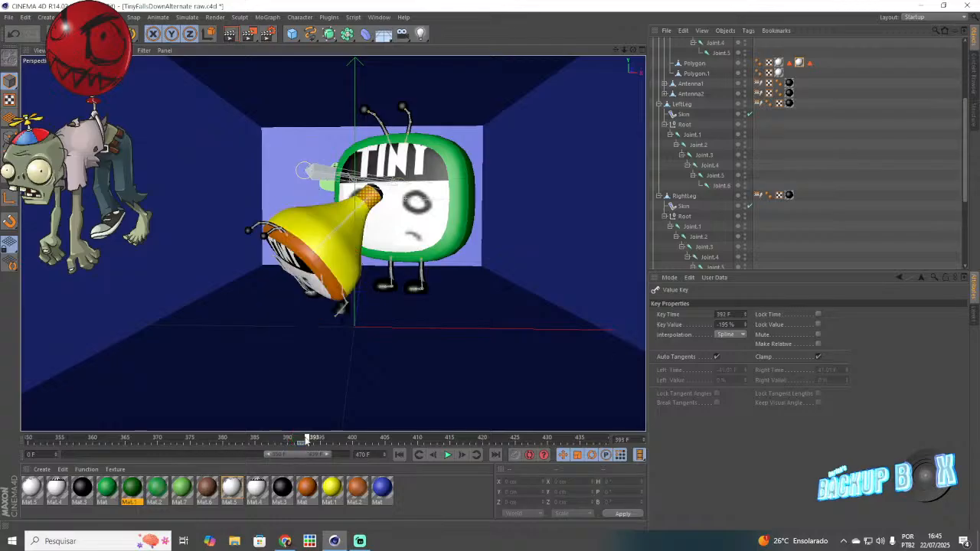
{"action": "left_click", "coordinate": [797, 64]}
{"action": "left_click", "coordinate": [726, 405]}
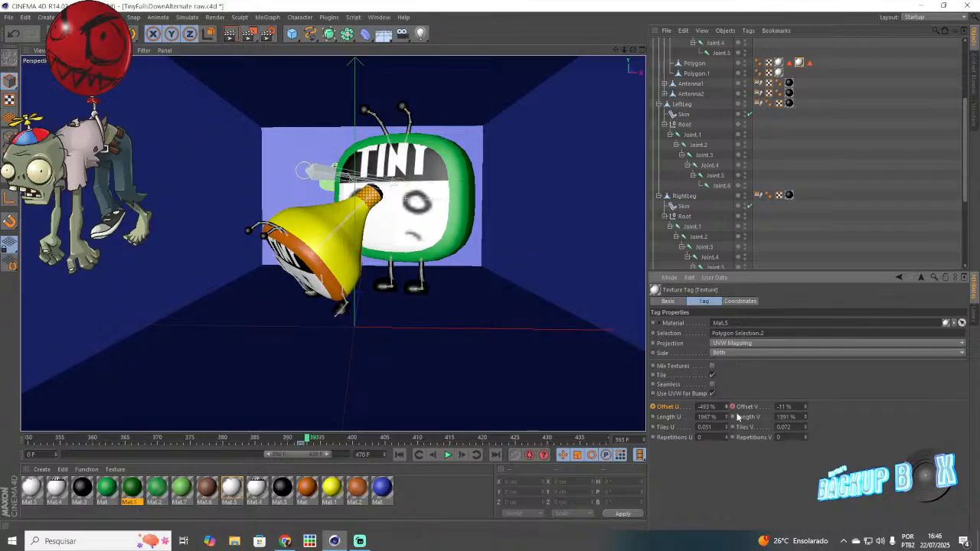
{"action": "right_click", "coordinate": [655, 407]}
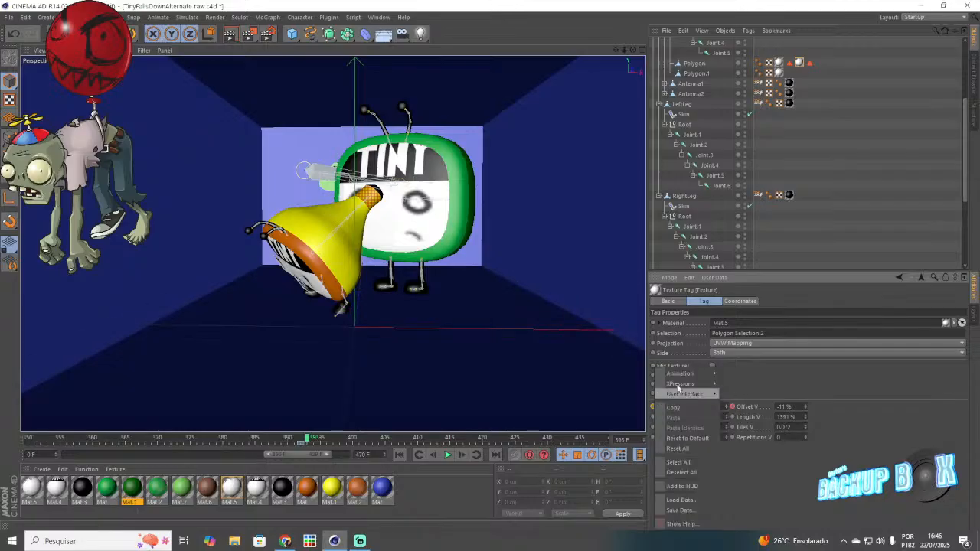
{"action": "left_click", "coordinate": [720, 377]}
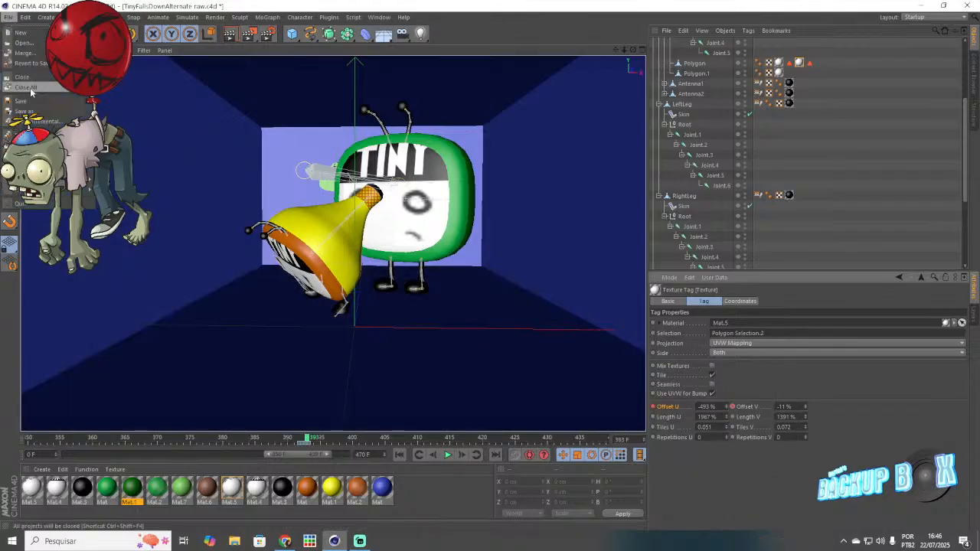
{"action": "left_click", "coordinate": [304, 439]}
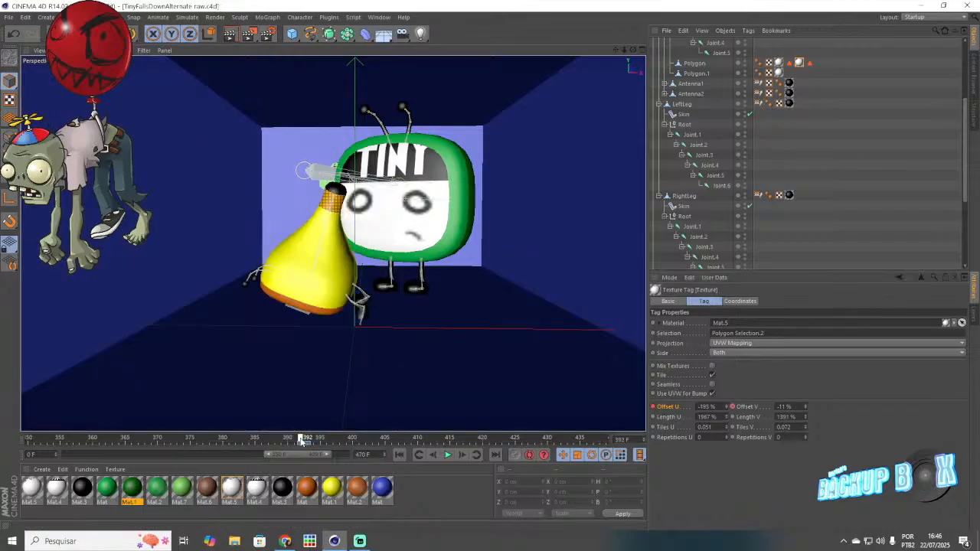
{"action": "left_click", "coordinate": [448, 456]}
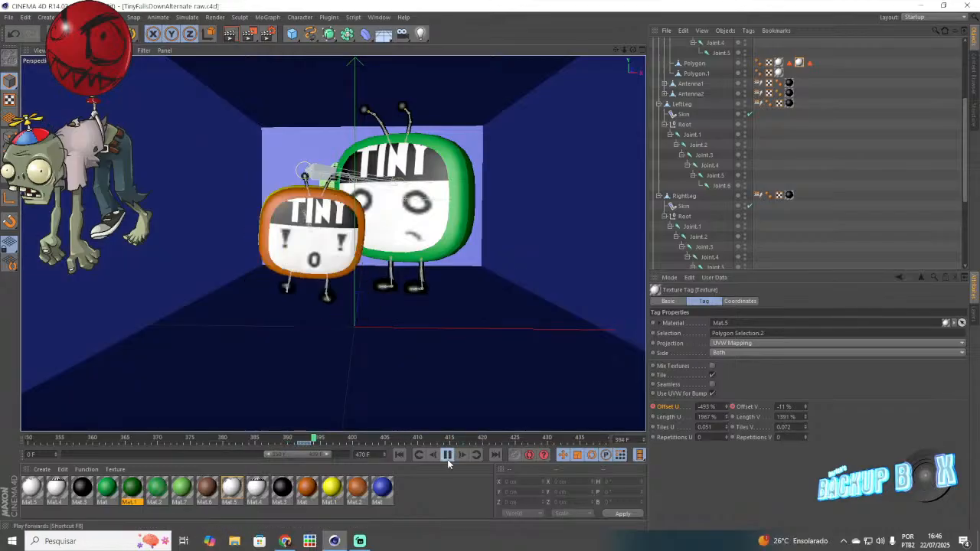
Step: Keyframe the smaller TV's TinyTV4 null at rest on frame 415, and move it to about X -73.8, Y 123.8 cm at frame 397
{"action": "scroll", "coordinate": [695, 131], "scroll_direction": "up", "scroll_amount": 4}
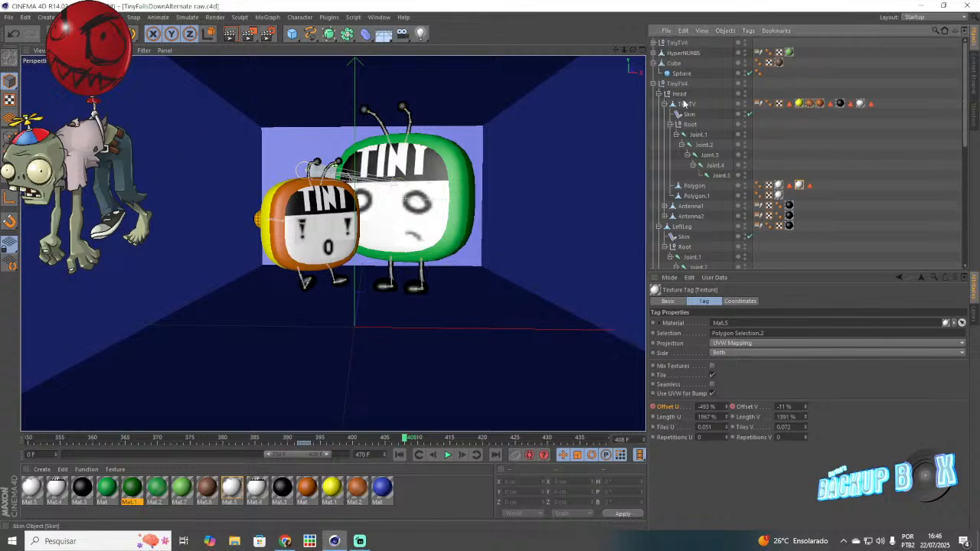
{"action": "left_click", "coordinate": [677, 86]}
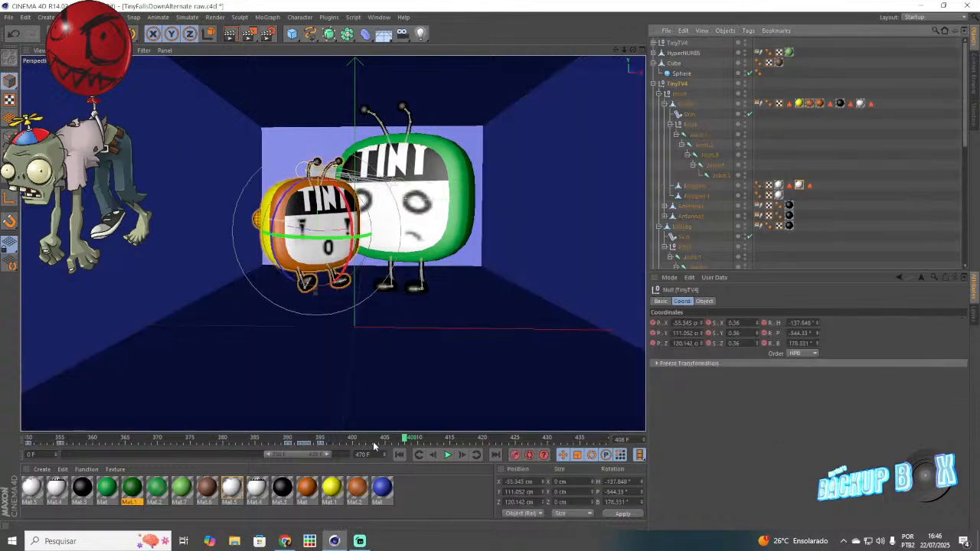
{"action": "left_click", "coordinate": [452, 441]}
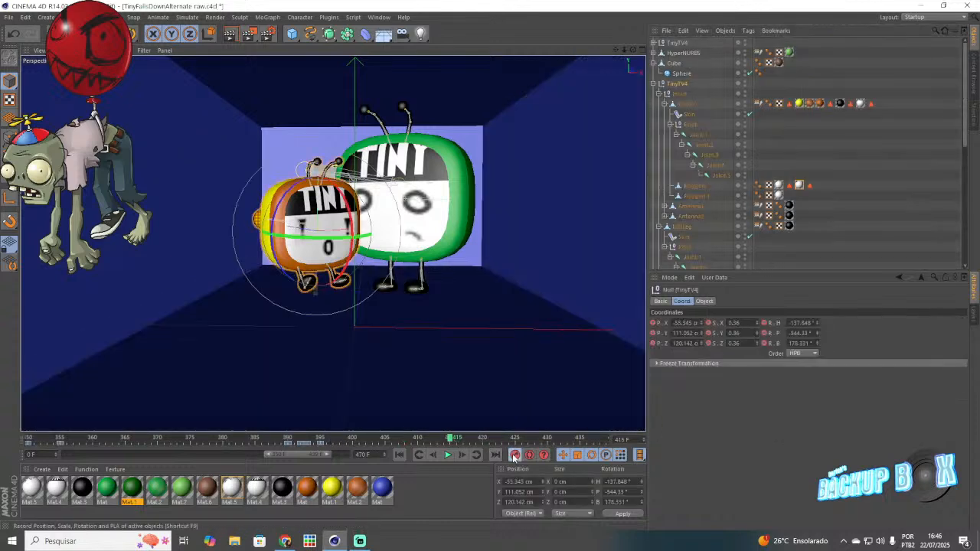
{"action": "left_click", "coordinate": [335, 442]}
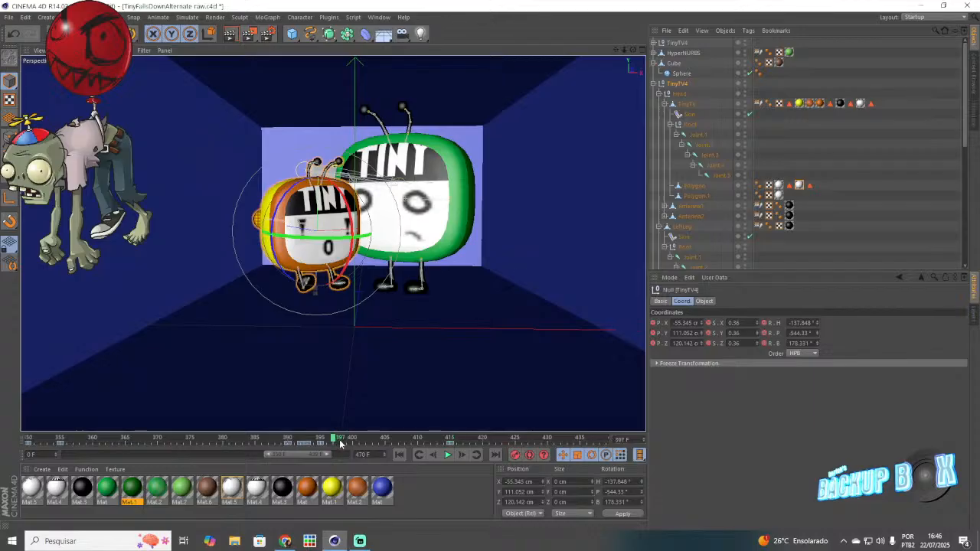
{"action": "key", "text": "e"}
{"action": "left_click_drag", "start_coordinate": [326, 196], "coordinate": [314, 187]}
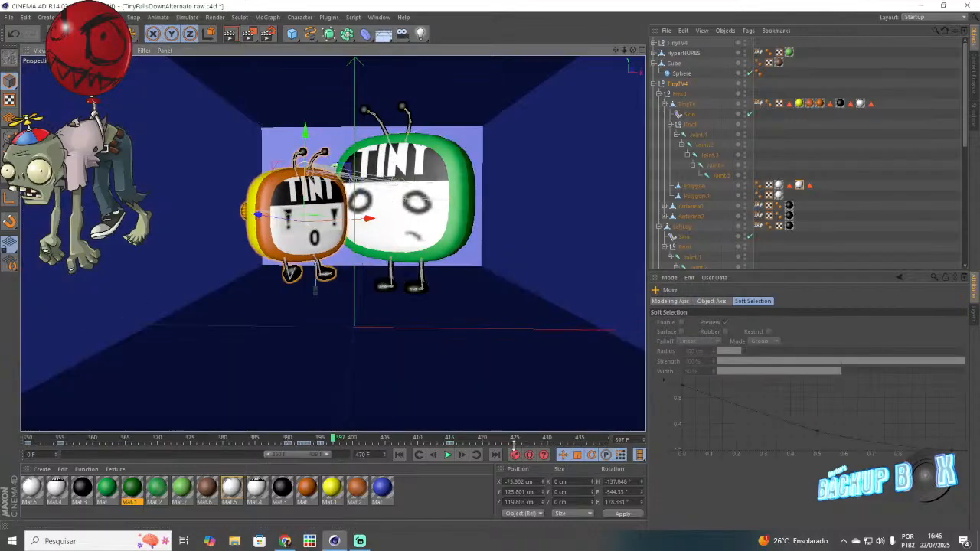
Step: Reposition the smaller TV at frames 399 and 401 and keyframe both shaking poses
{"action": "left_click", "coordinate": [346, 440]}
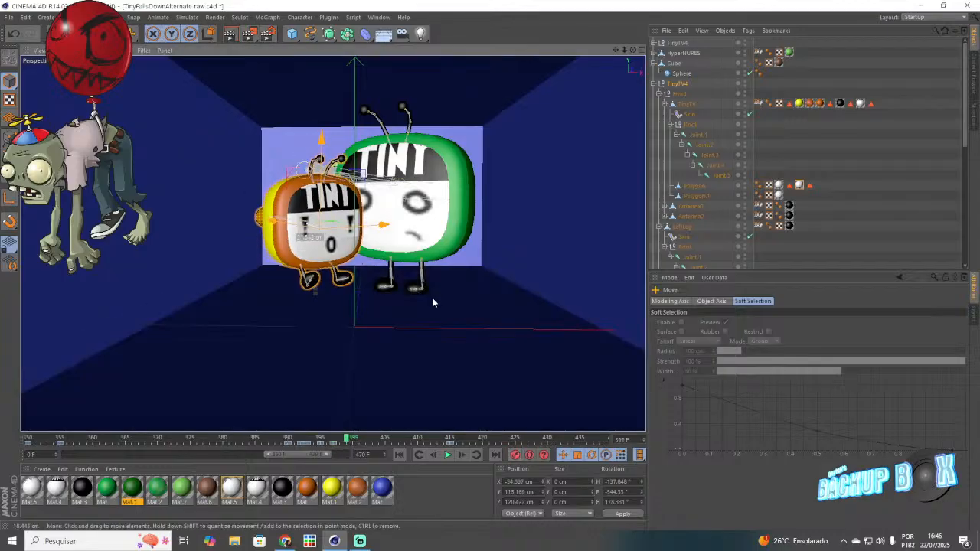
{"action": "left_click", "coordinate": [515, 456]}
{"action": "left_click", "coordinate": [360, 441]}
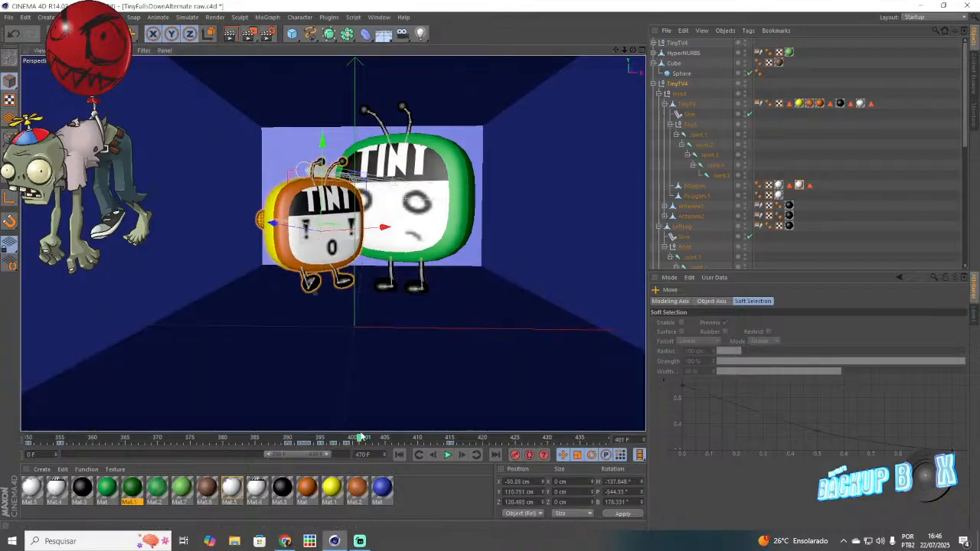
{"action": "left_click_drag", "start_coordinate": [470, 369], "coordinate": [459, 375]}
{"action": "left_click", "coordinate": [515, 456]}
Step: Keyframe the smaller TV raised to about Y 128 cm at frame 403 and lowered to about Y 106.6 cm at frame 405
{"action": "left_click", "coordinate": [373, 440]}
{"action": "left_click_drag", "start_coordinate": [388, 307], "coordinate": [471, 408]}
{"action": "left_click", "coordinate": [514, 456]}
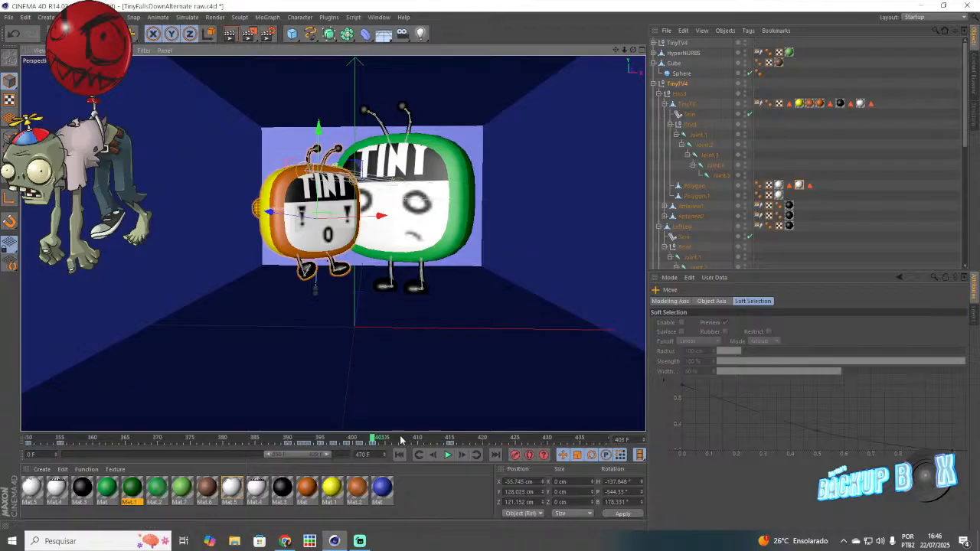
{"action": "left_click", "coordinate": [385, 442]}
{"action": "left_click_drag", "start_coordinate": [414, 309], "coordinate": [403, 325]}
{"action": "left_click", "coordinate": [516, 457]}
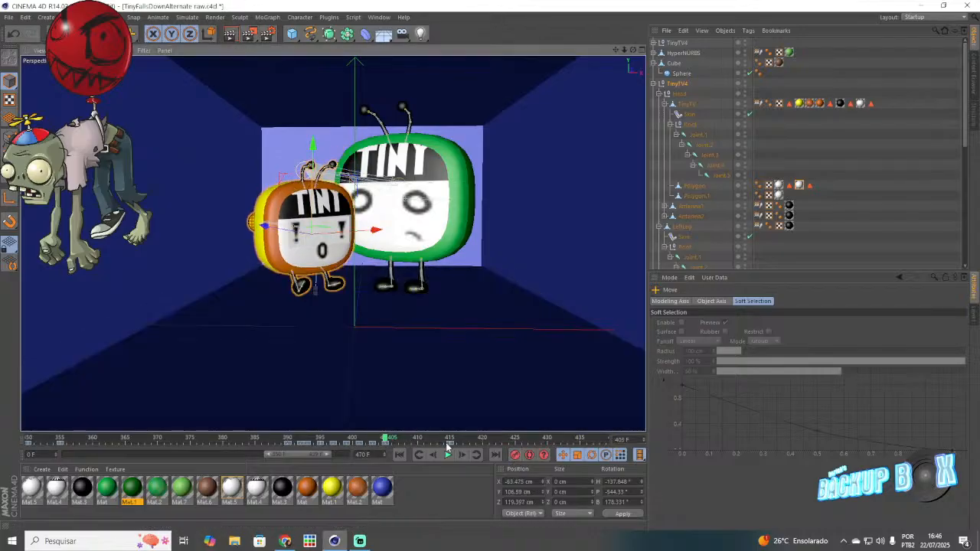
Step: Move the smaller TV's frame 415 key to about frame 421, and copy its shake keys from frames 397 to 405 to frame 406 onward
{"action": "left_click_drag", "start_coordinate": [449, 444], "coordinate": [489, 447]}
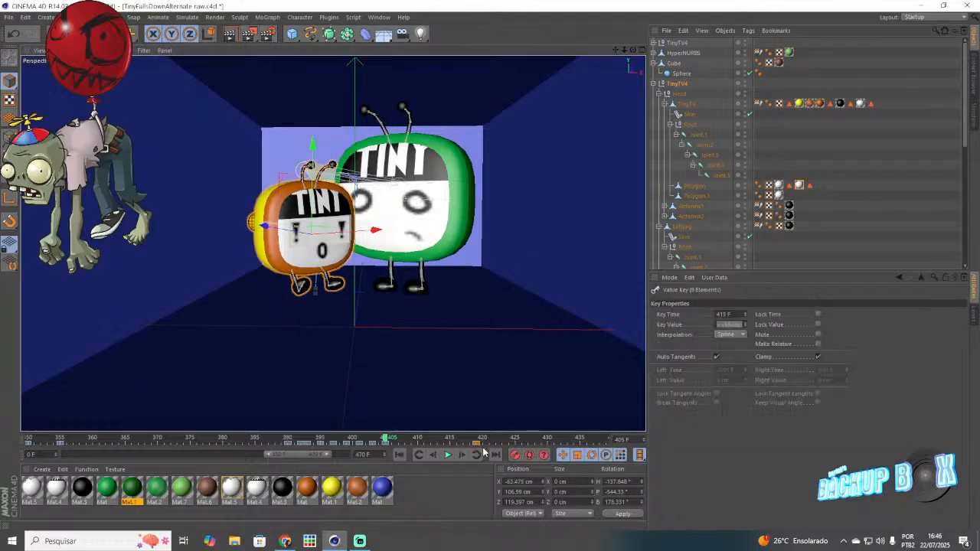
{"action": "left_click_drag", "start_coordinate": [379, 442], "coordinate": [328, 444]}
{"action": "left_click_drag", "start_coordinate": [402, 454], "coordinate": [402, 453], "text": "shift"}
{"action": "right_click", "coordinate": [392, 445]}
{"action": "left_click", "coordinate": [388, 427]}
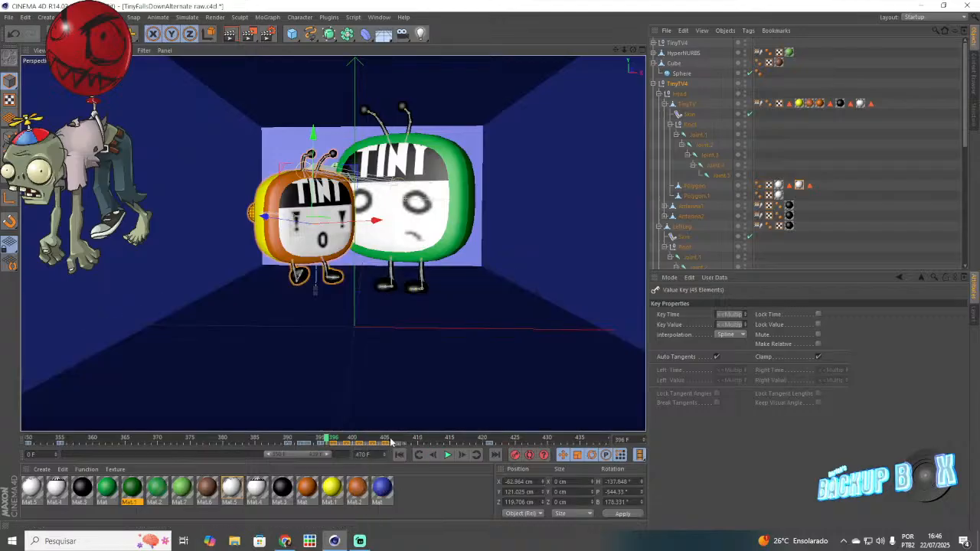
{"action": "right_click", "coordinate": [392, 443]}
{"action": "left_click", "coordinate": [388, 427]}
{"action": "left_click", "coordinate": [392, 439]}
{"action": "right_click", "coordinate": [405, 441]}
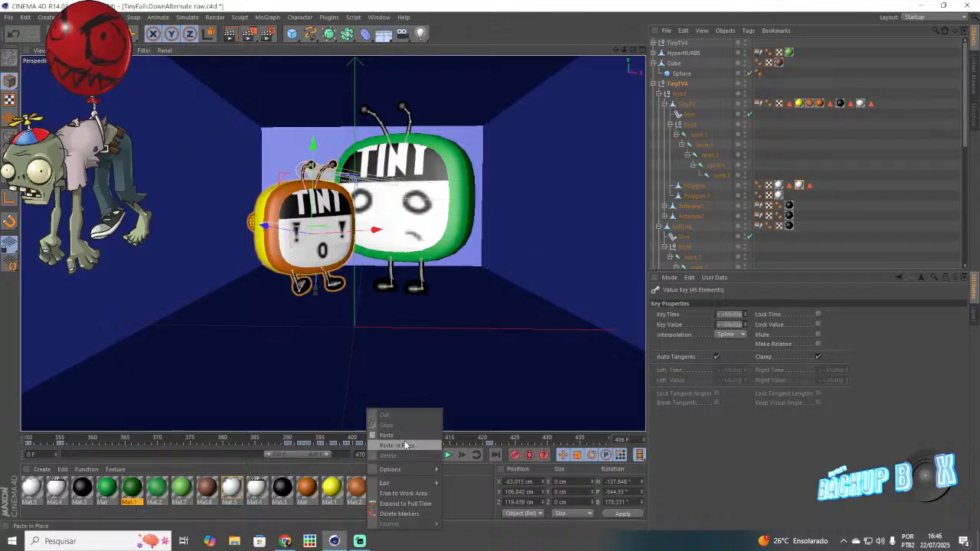
{"action": "left_click", "coordinate": [400, 435]}
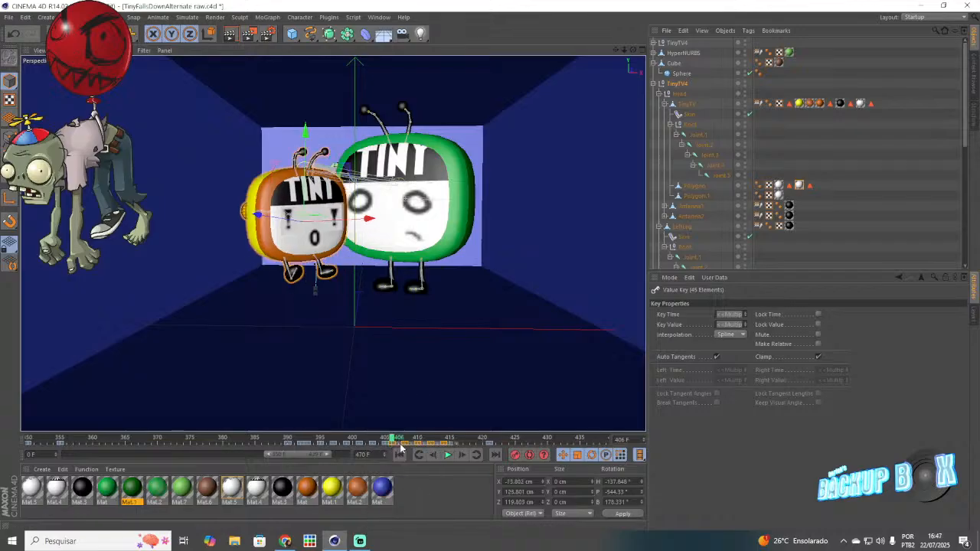
Step: Adjust the smaller TV's last pose key to frame 417, save the project, and play back the shaking motion
{"action": "left_click", "coordinate": [475, 442]}
{"action": "key", "text": "ctrl+s"}
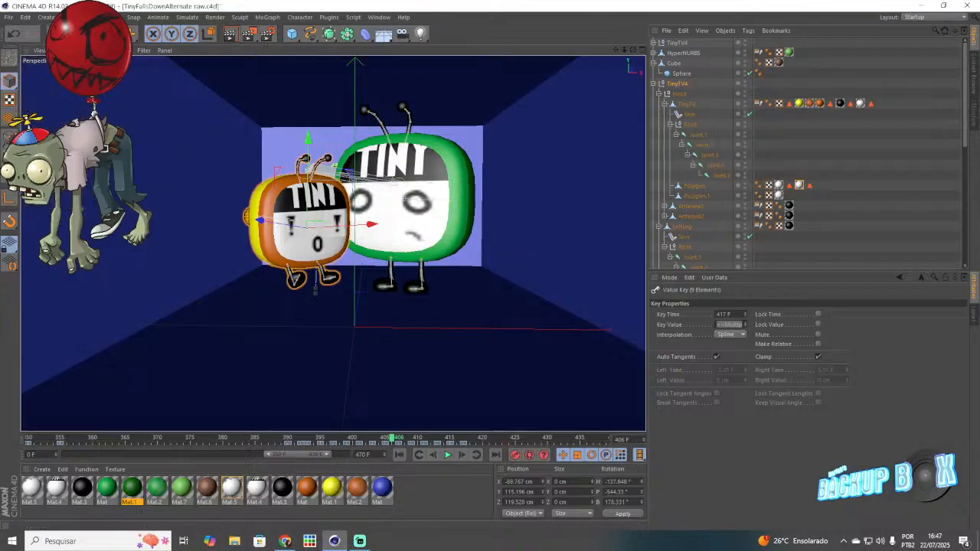
{"action": "left_click", "coordinate": [269, 442]}
{"action": "left_click", "coordinate": [447, 455]}
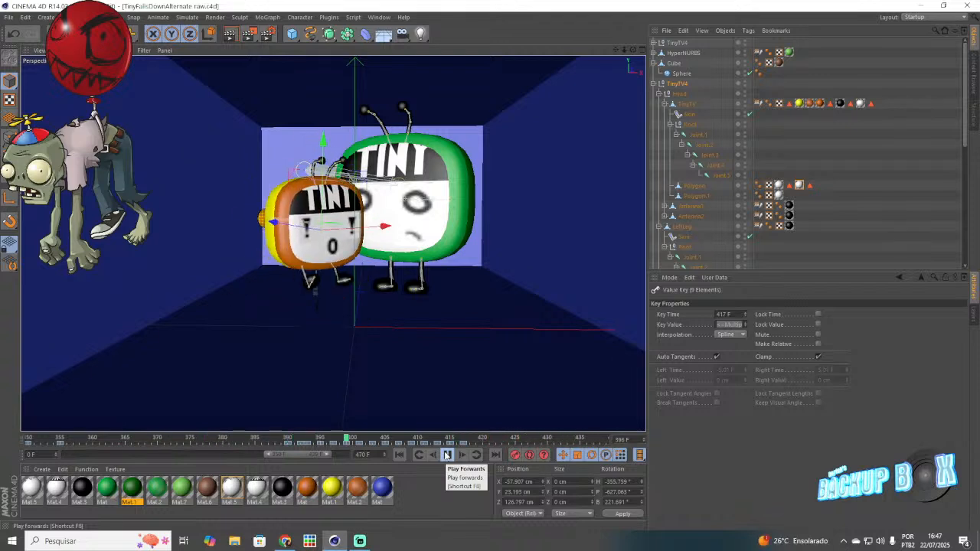
{"action": "left_click", "coordinate": [447, 454]}
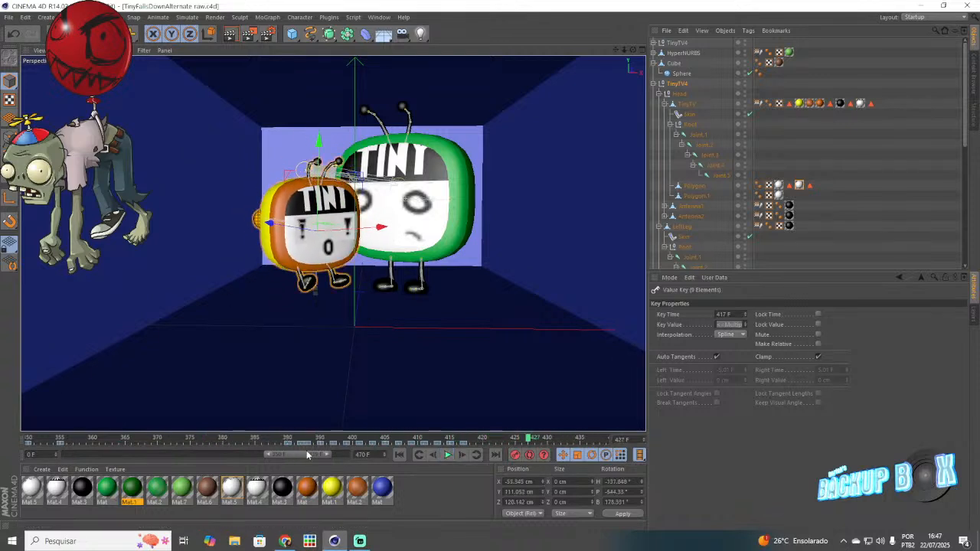
{"action": "left_click", "coordinate": [285, 541]}
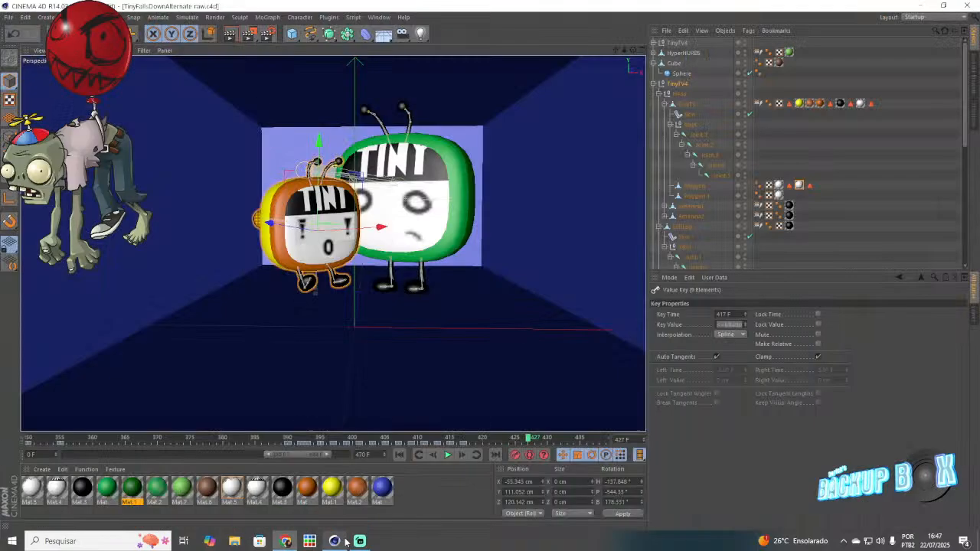
{"action": "left_click", "coordinate": [334, 541]}
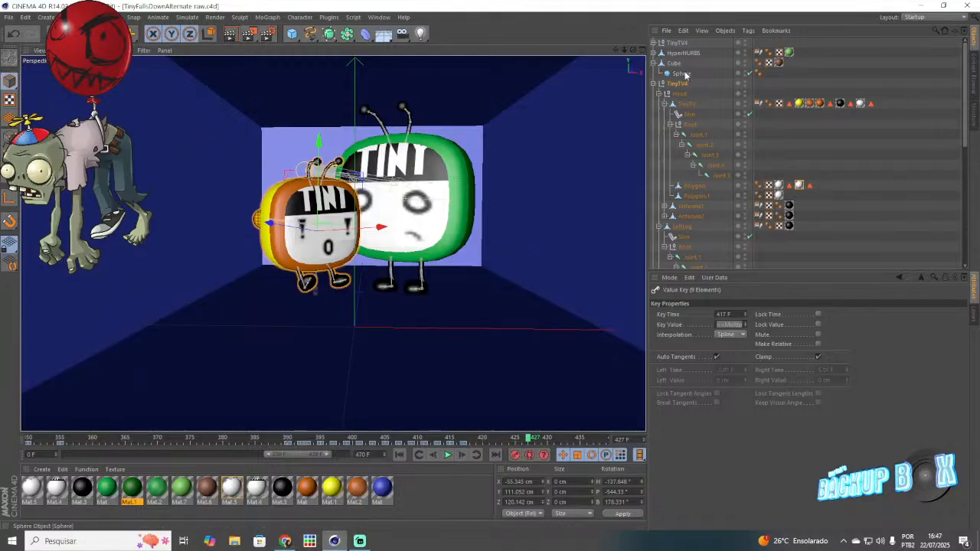
Step: Leave the scene camera's view and group both TinyTV4 nulls, HyperNURBS, Cube and the room's Null under a new null
{"action": "left_click", "coordinate": [655, 83]}
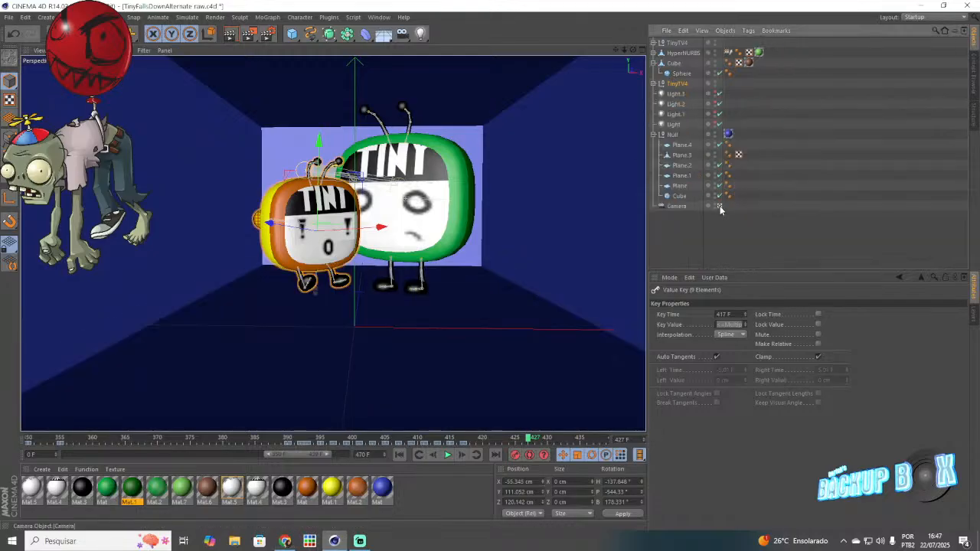
{"action": "left_click", "coordinate": [719, 206]}
{"action": "left_click_drag", "start_coordinate": [632, 50], "coordinate": [557, 62]}
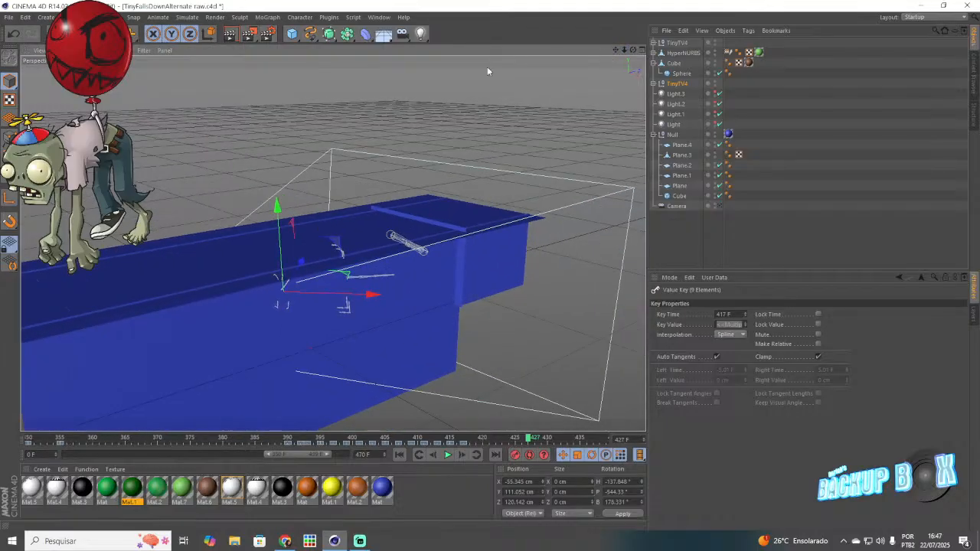
{"action": "left_click", "coordinate": [292, 33]}
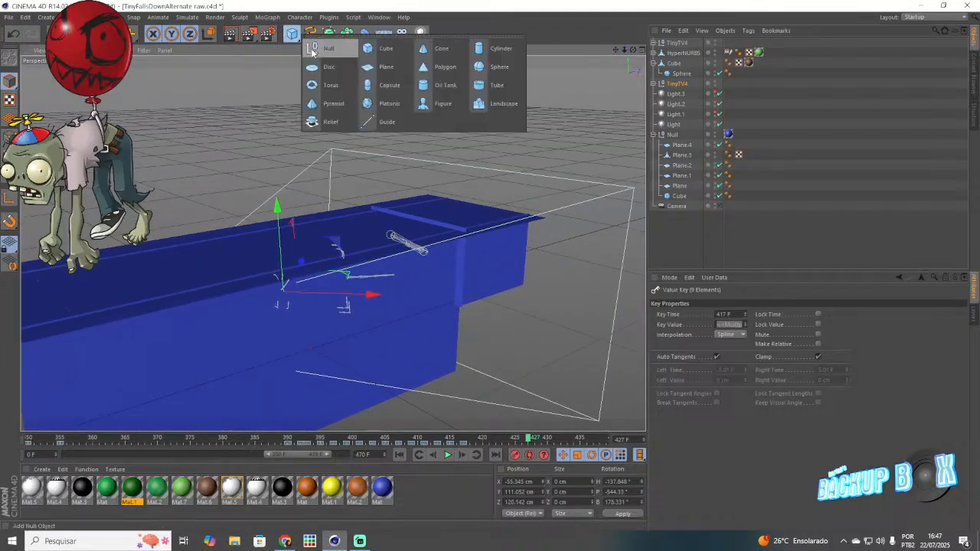
{"action": "left_click", "coordinate": [307, 48], "text": "alt"}
{"action": "left_click_drag", "start_coordinate": [673, 48], "coordinate": [665, 45]}
{"action": "left_click", "coordinate": [680, 165]}
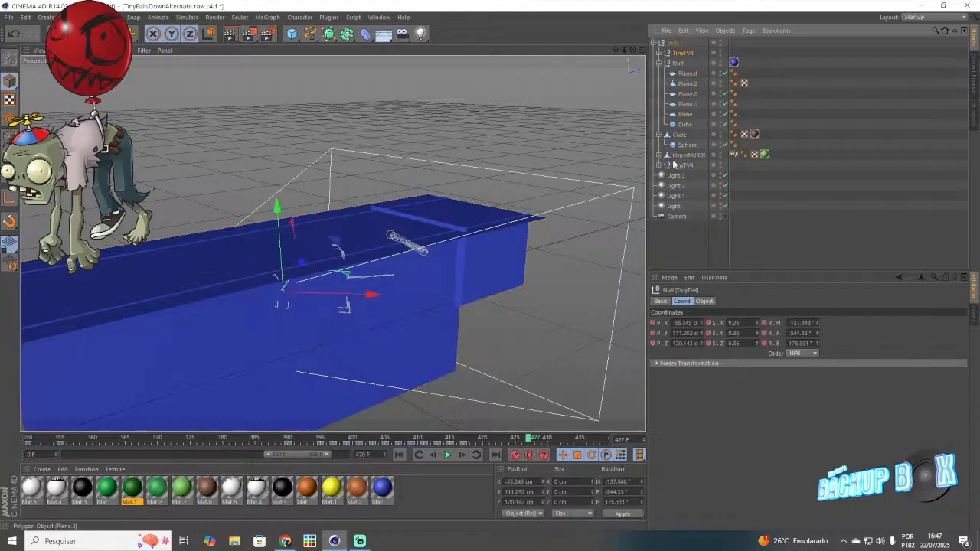
{"action": "left_click", "coordinate": [664, 248]}
Step: Add an Explosion deformer inside the new group null and keyframe its Strength at 0 % on frame 415
{"action": "left_click_drag", "start_coordinate": [364, 34], "coordinate": [523, 91]}
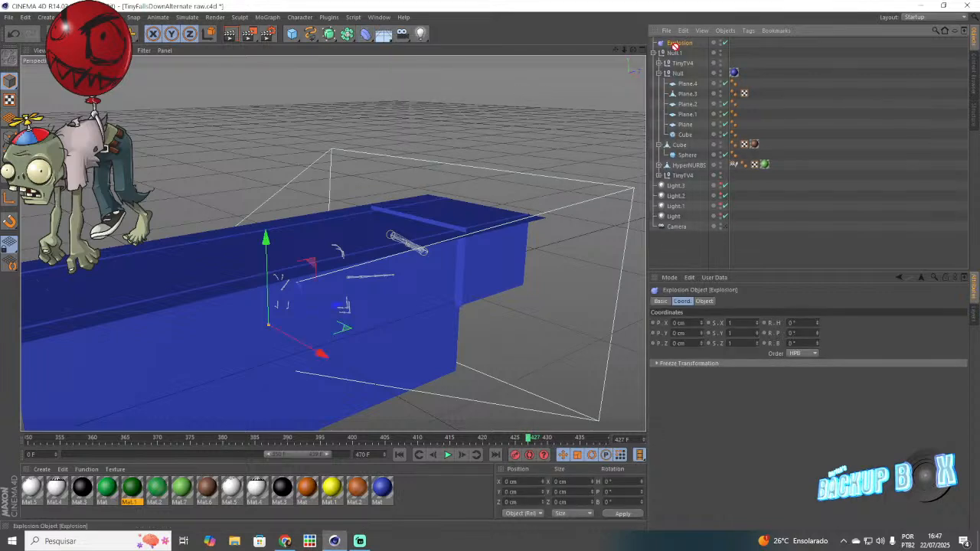
{"action": "left_click_drag", "start_coordinate": [679, 55], "coordinate": [679, 53]}
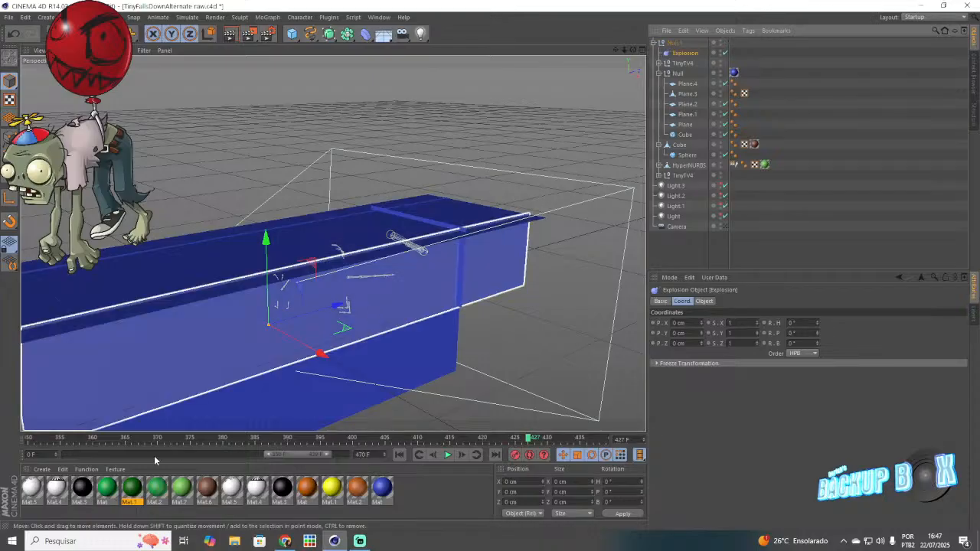
{"action": "left_click_drag", "start_coordinate": [473, 439], "coordinate": [446, 439]}
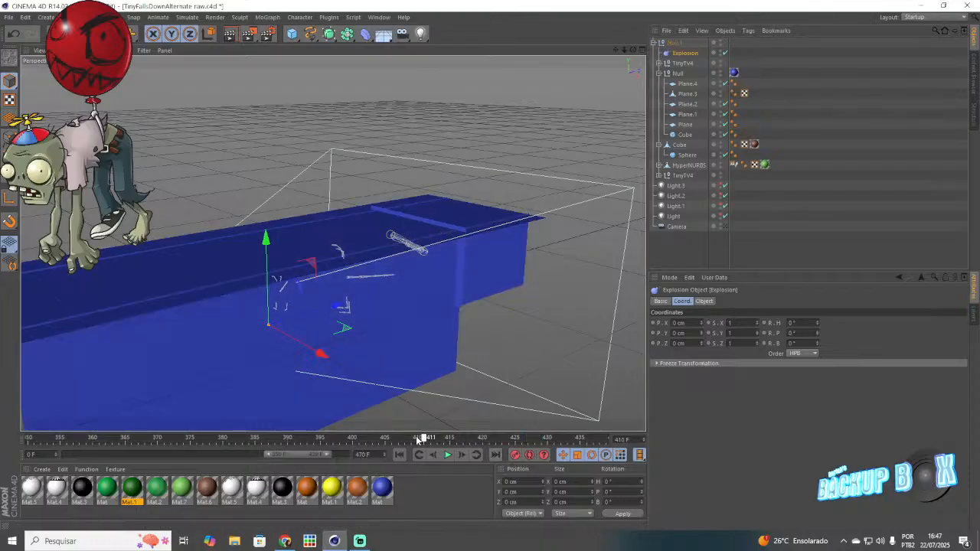
{"action": "left_click", "coordinate": [704, 302]}
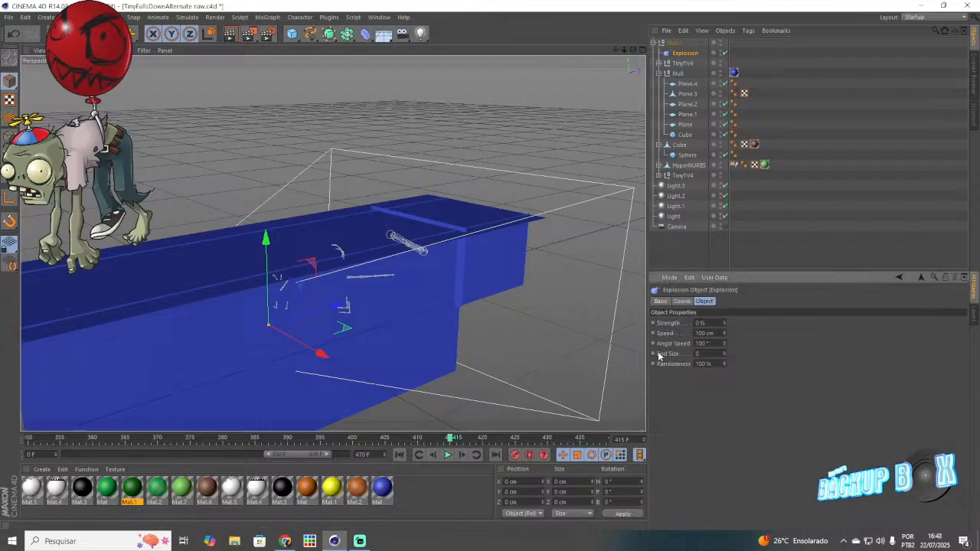
{"action": "left_click_drag", "start_coordinate": [633, 50], "coordinate": [739, 24]}
{"action": "right_click", "coordinate": [656, 323]}
{"action": "mouse_move", "coordinate": [691, 328]}
{"action": "left_click", "coordinate": [727, 327]}
Step: Keyframe the Explosion deformer's Strength at 100 % on frame 440
{"action": "left_click_drag", "start_coordinate": [292, 456], "coordinate": [368, 455]}
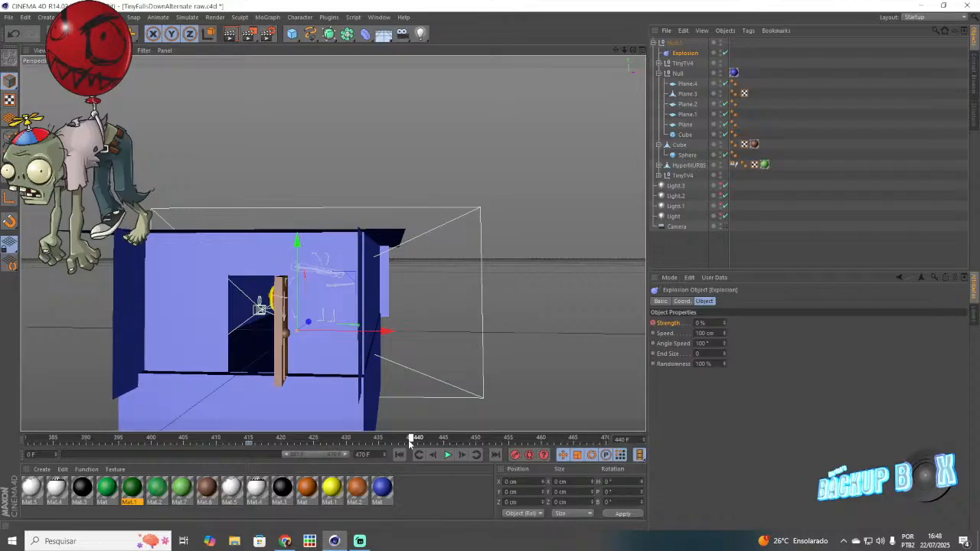
{"action": "left_click_drag", "start_coordinate": [723, 322], "coordinate": [723, 268]}
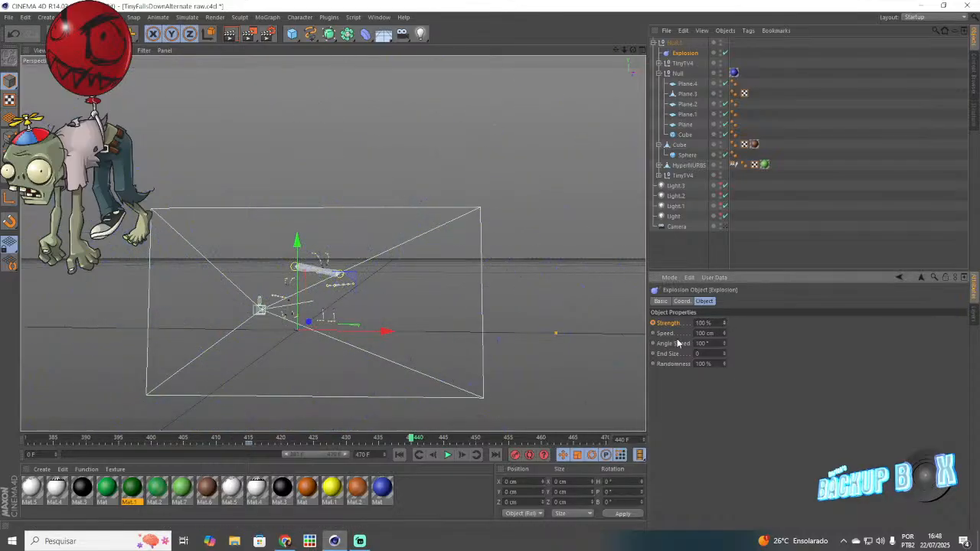
{"action": "right_click", "coordinate": [656, 322]}
{"action": "mouse_move", "coordinate": [677, 327]}
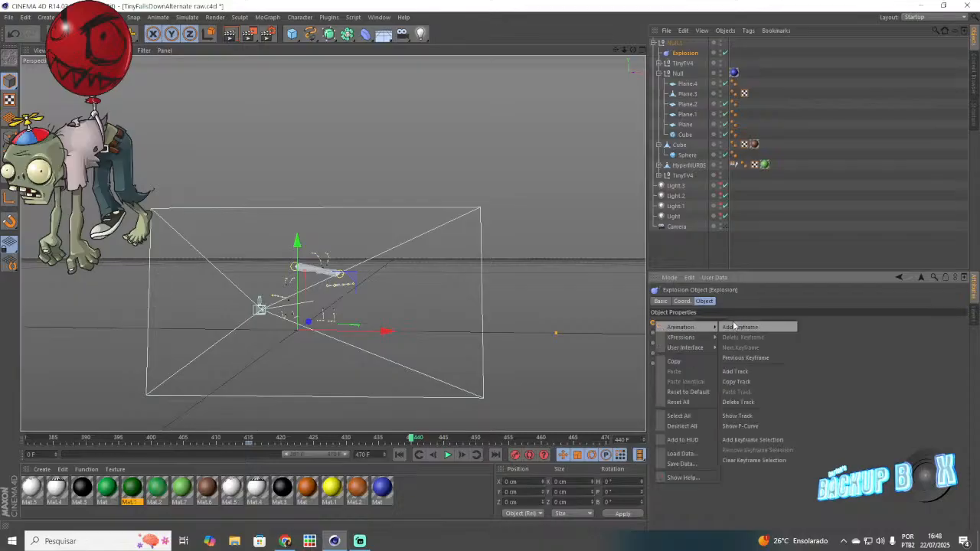
{"action": "left_click", "coordinate": [734, 327]}
Step: Save the project and play back the explosion through the scene camera
{"action": "left_click_drag", "start_coordinate": [393, 443], "coordinate": [157, 459]}
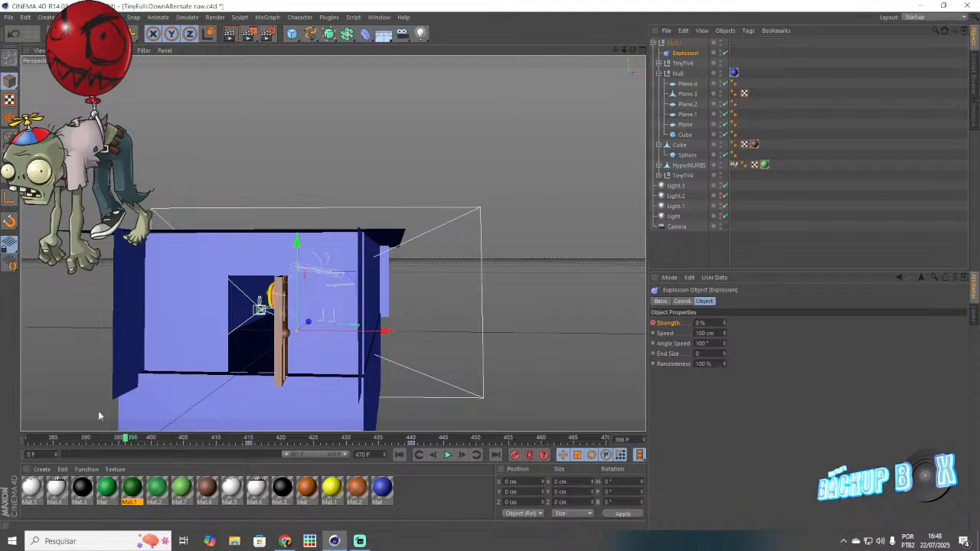
{"action": "left_click", "coordinate": [725, 227]}
{"action": "left_click", "coordinate": [8, 17]}
{"action": "left_click", "coordinate": [23, 100]}
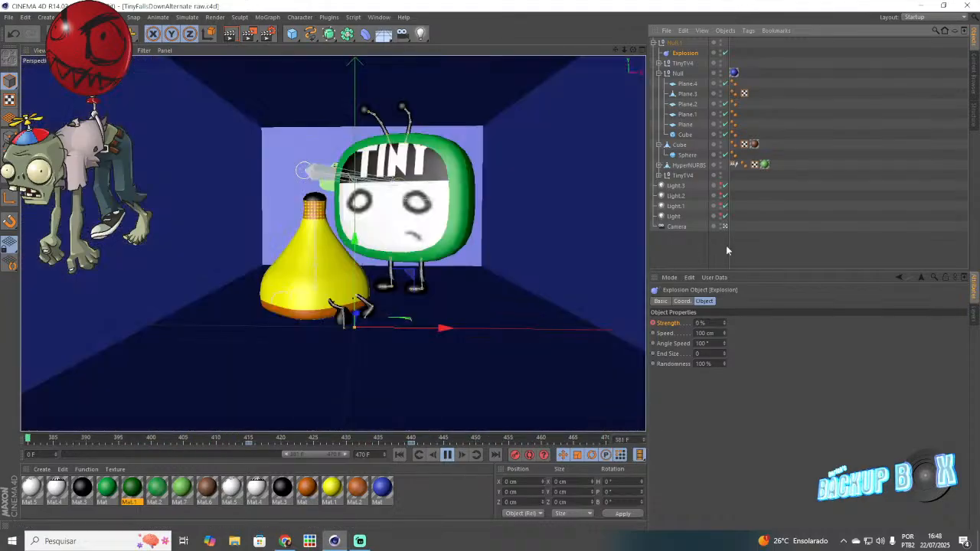
{"action": "left_click", "coordinate": [726, 247]}
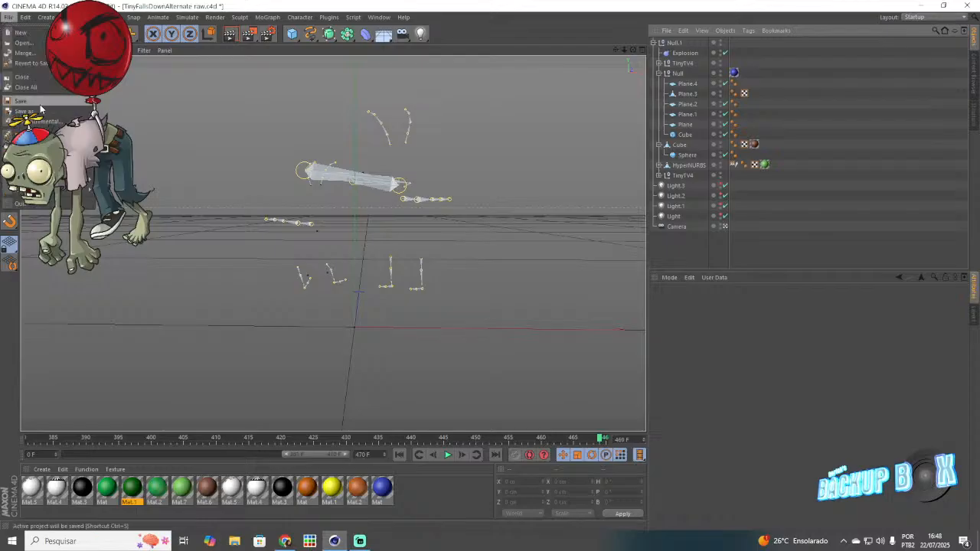
{"action": "left_click", "coordinate": [725, 226]}
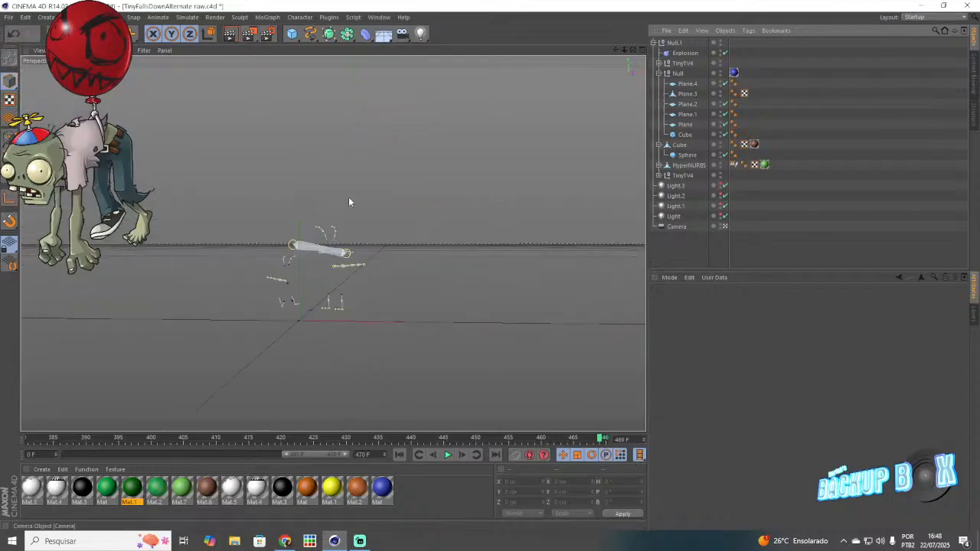
{"action": "left_click", "coordinate": [8, 17]}
{"action": "left_click", "coordinate": [34, 100]}
Step: Load the TinyTV4 character into the scene from the user object presets
{"action": "left_click_drag", "start_coordinate": [624, 51], "coordinate": [306, 59]}
{"action": "left_click", "coordinate": [267, 17]}
{"action": "left_click", "coordinate": [449, 133]}
{"action": "left_click", "coordinate": [666, 30]}
{"action": "mouse_move", "coordinate": [698, 74]}
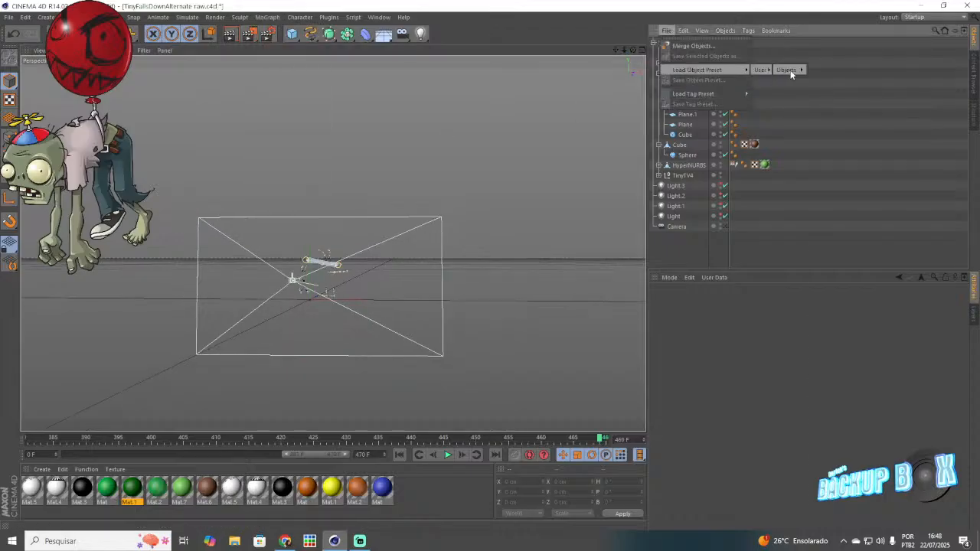
{"action": "mouse_move", "coordinate": [788, 74]}
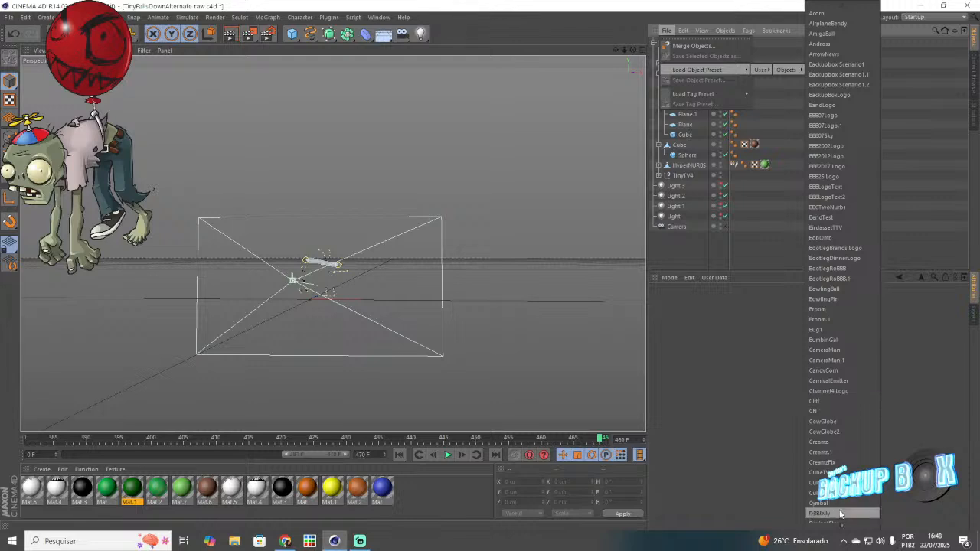
{"action": "scroll", "coordinate": [845, 500], "scroll_direction": "down", "scroll_amount": 5}
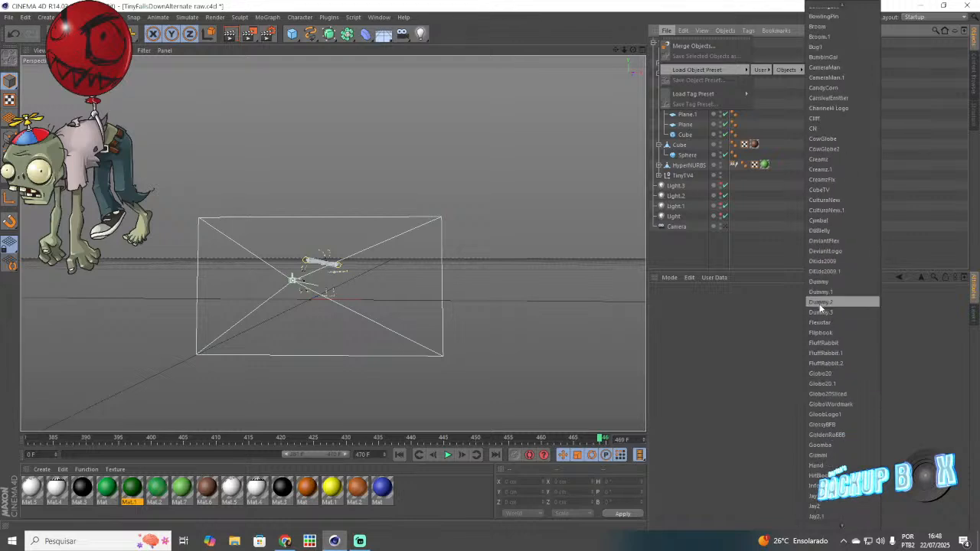
{"action": "scroll", "coordinate": [846, 504], "scroll_direction": "down", "scroll_amount": 6}
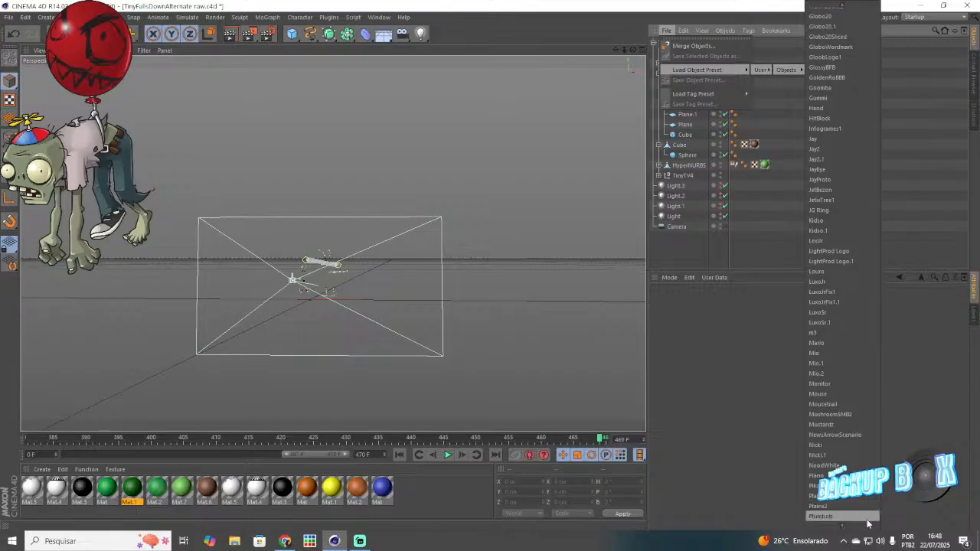
{"action": "scroll", "coordinate": [867, 523], "scroll_direction": "down", "scroll_amount": 6}
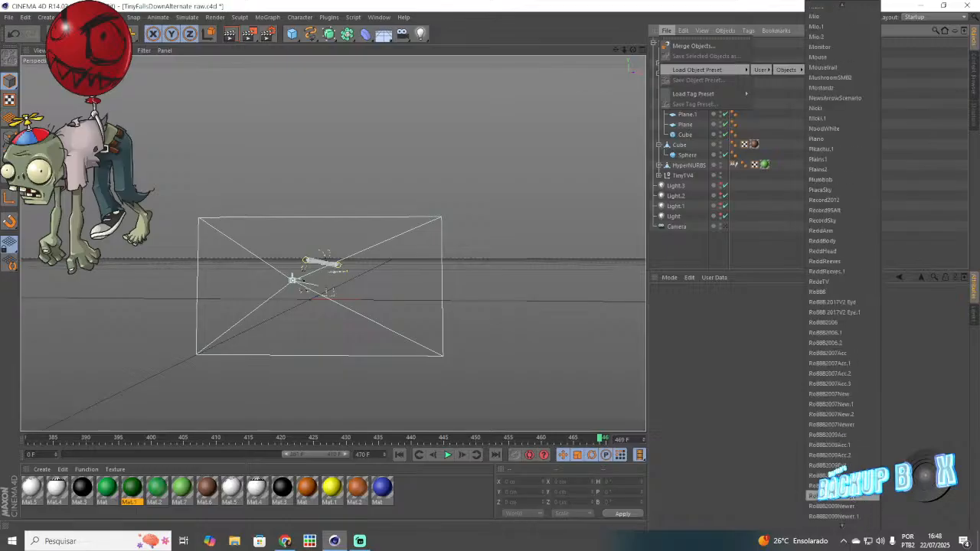
{"action": "scroll", "coordinate": [842, 514], "scroll_direction": "down", "scroll_amount": 12}
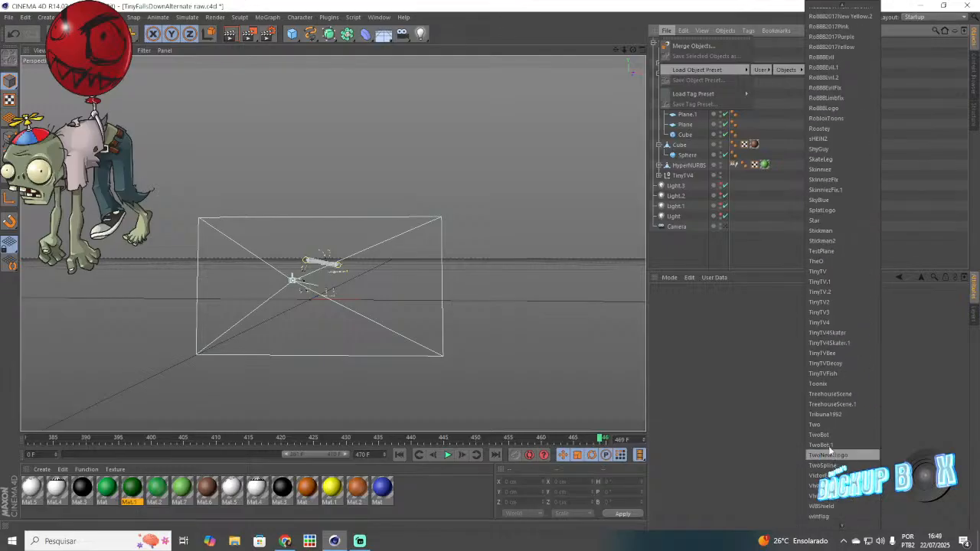
{"action": "left_click", "coordinate": [840, 320]}
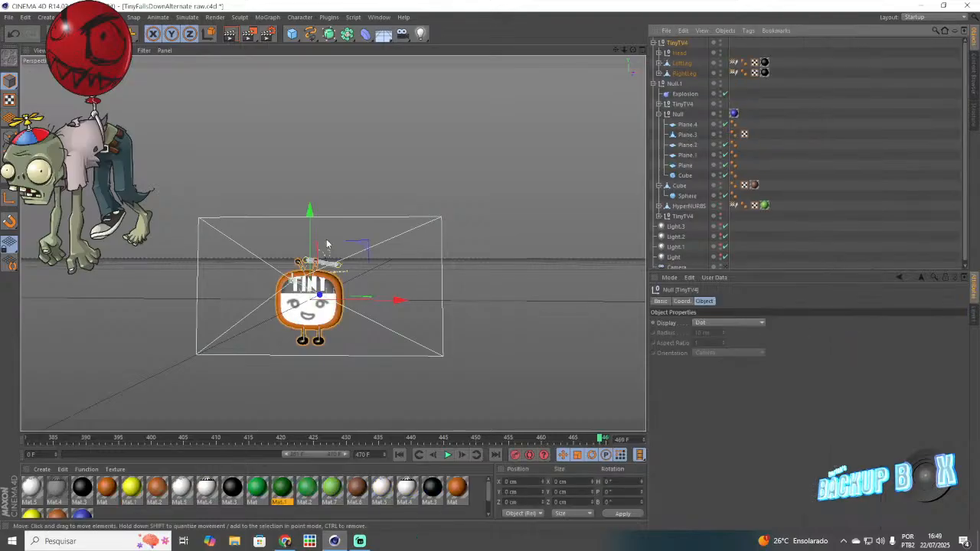
Step: Bend the new TinyTV4's left leg up toward the viewer by rotating Joint.1 of the LeftLeg chain
{"action": "left_click", "coordinate": [658, 63]}
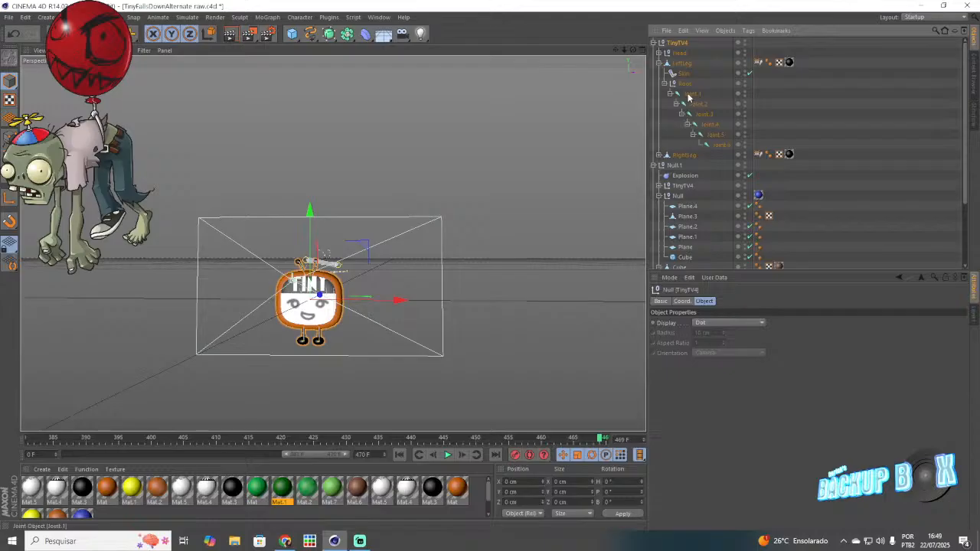
{"action": "left_click", "coordinate": [689, 94]}
{"action": "key", "text": "r"}
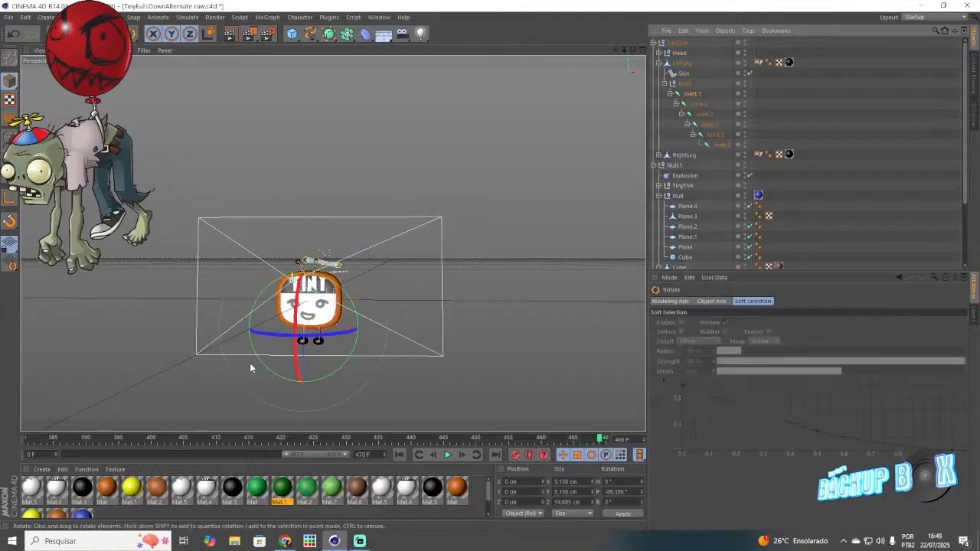
{"action": "left_click_drag", "start_coordinate": [298, 366], "coordinate": [380, 329]}
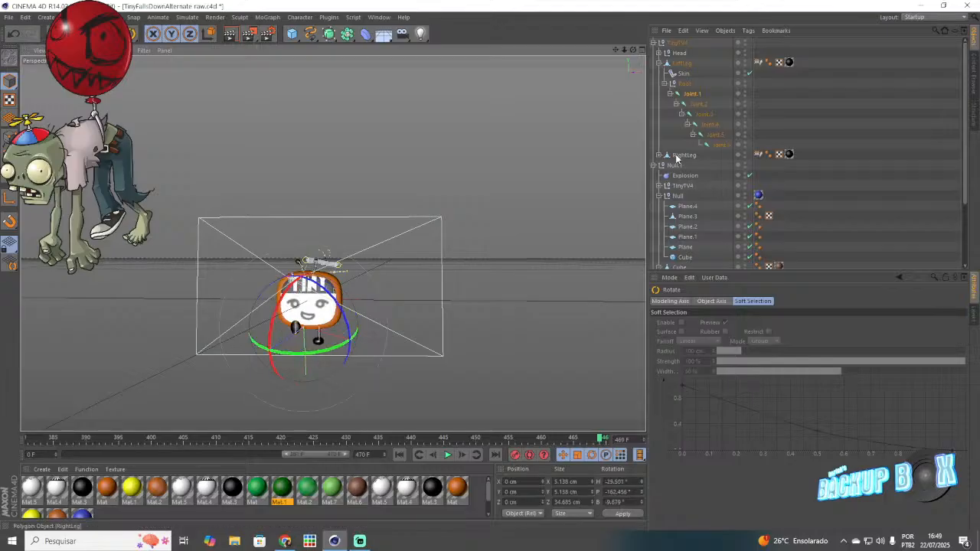
Step: Bend the new TinyTV4's right leg to match by rotating Joint.1 of the RightLeg chain, and save the project
{"action": "left_click", "coordinate": [659, 155]}
{"action": "left_click", "coordinate": [686, 186]}
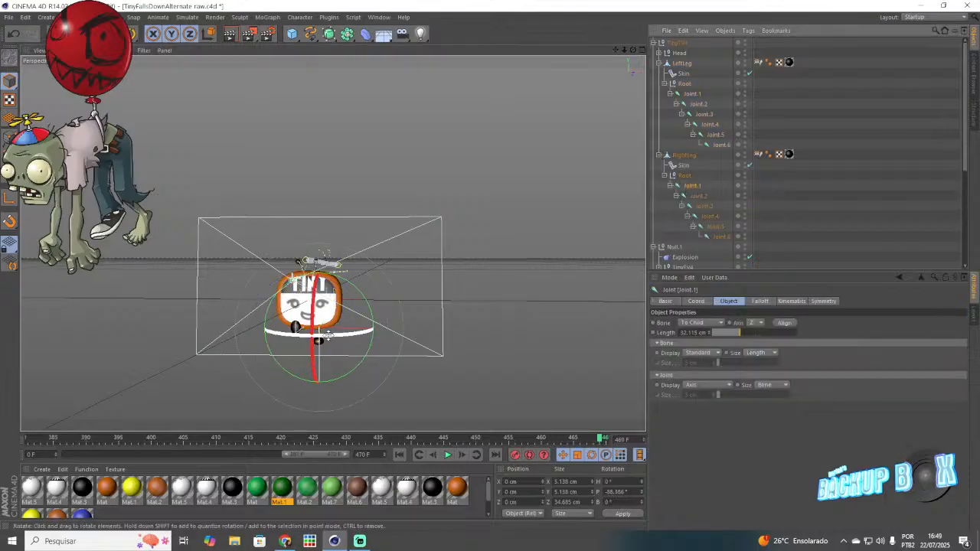
{"action": "left_click_drag", "start_coordinate": [350, 325], "coordinate": [341, 361]}
{"action": "left_click", "coordinate": [11, 34]}
{"action": "left_click", "coordinate": [12, 34]}
{"action": "left_click", "coordinate": [9, 17]}
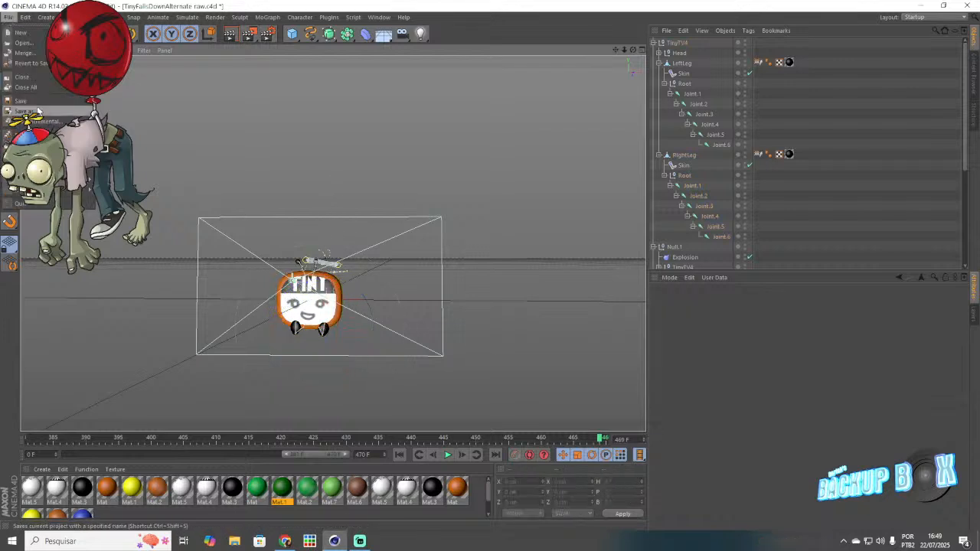
{"action": "left_click", "coordinate": [32, 103]}
Step: Return to the scene camera's view and keyframe the new TinyTV4 at scale 1 on frame 440 and scale 0 on frame 439
{"action": "right_click_drag", "start_coordinate": [277, 312], "coordinate": [629, 72], "text": "alt"}
{"action": "left_click", "coordinate": [653, 43]}
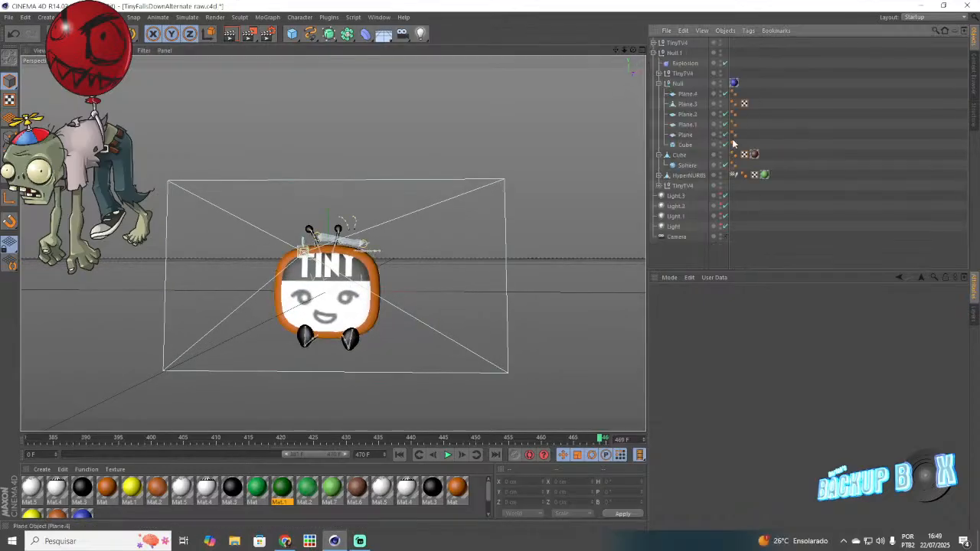
{"action": "left_click", "coordinate": [724, 237]}
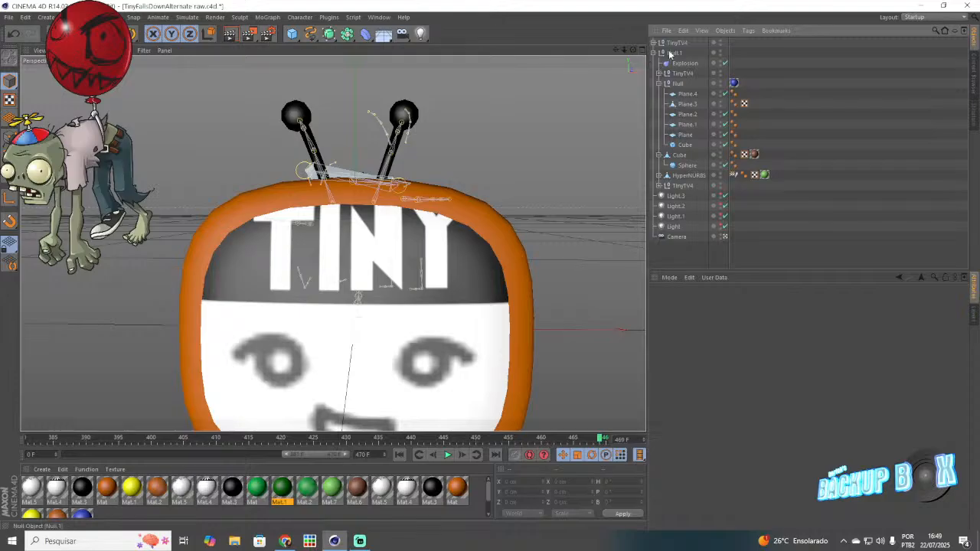
{"action": "left_click", "coordinate": [677, 237]}
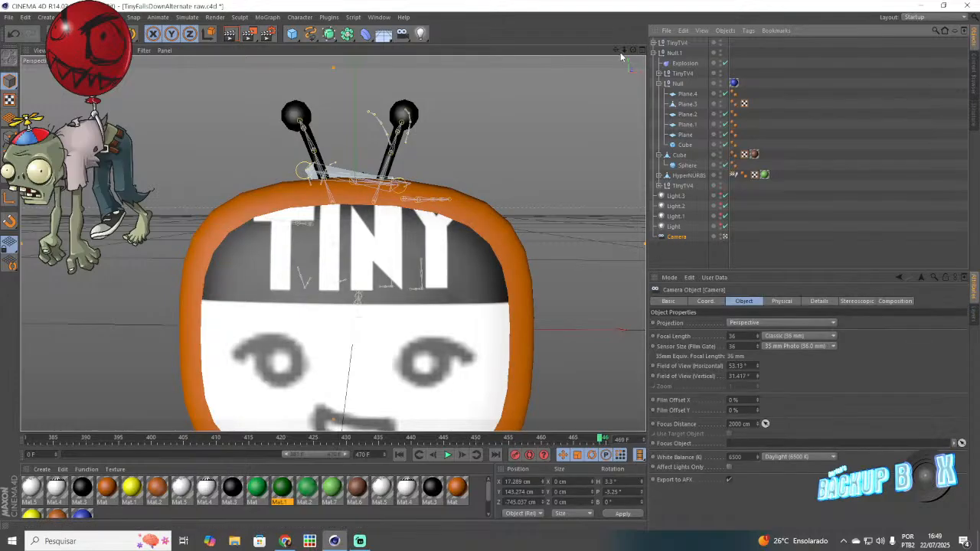
{"action": "left_click", "coordinate": [353, 337]}
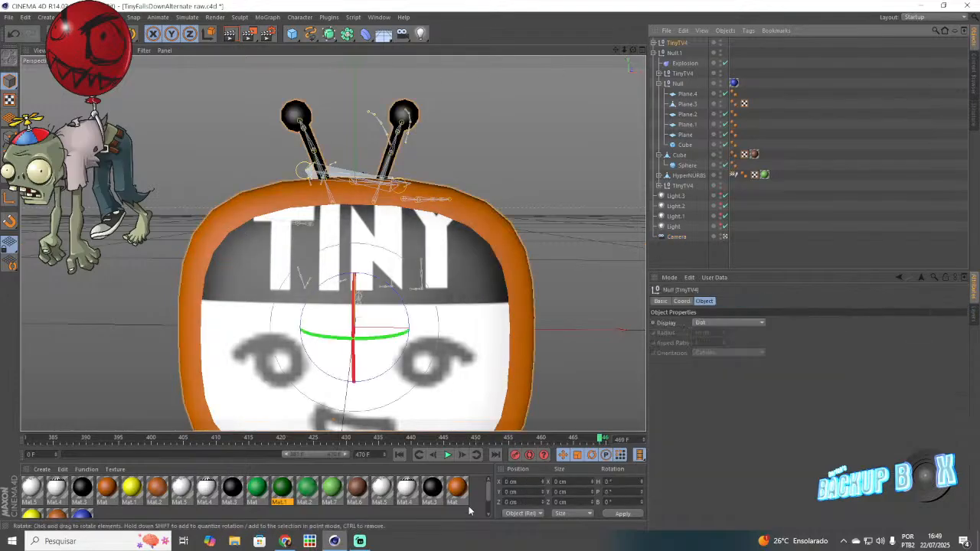
{"action": "left_click", "coordinate": [449, 454]}
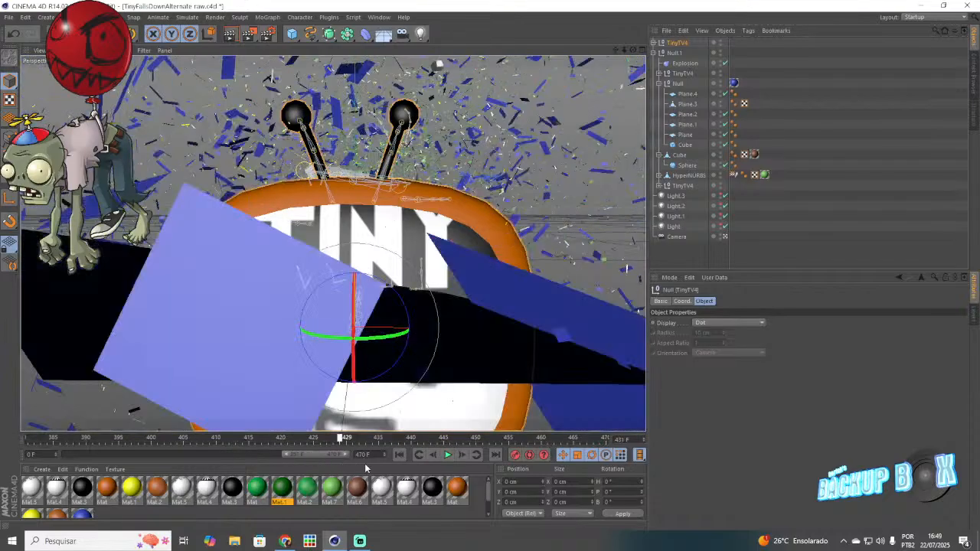
{"action": "left_click_drag", "start_coordinate": [365, 464], "coordinate": [412, 464]}
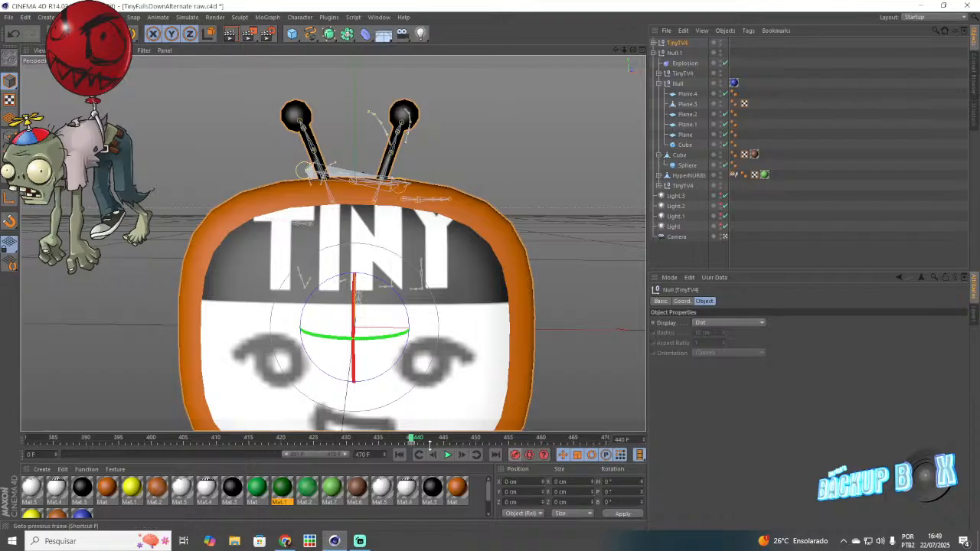
{"action": "left_click", "coordinate": [681, 302]}
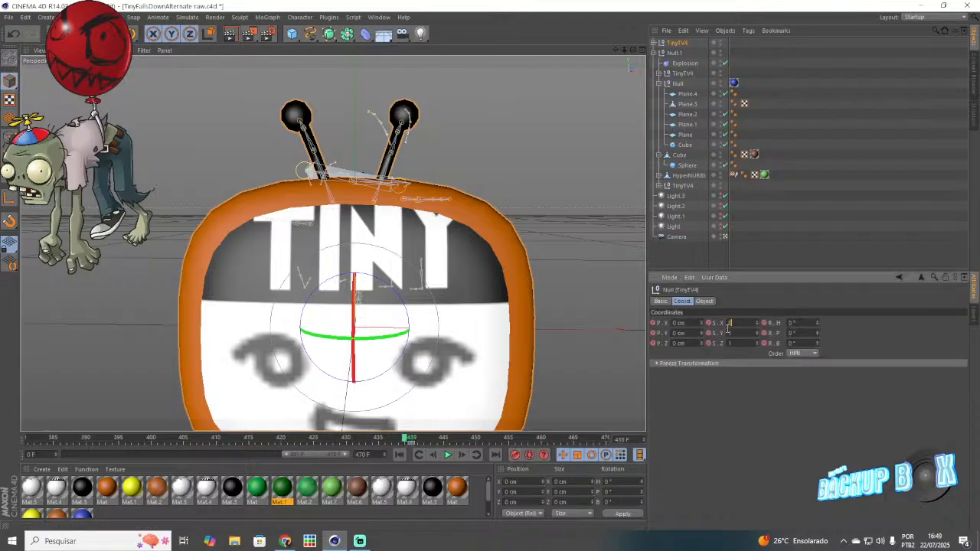
{"action": "key", "text": "Return"}
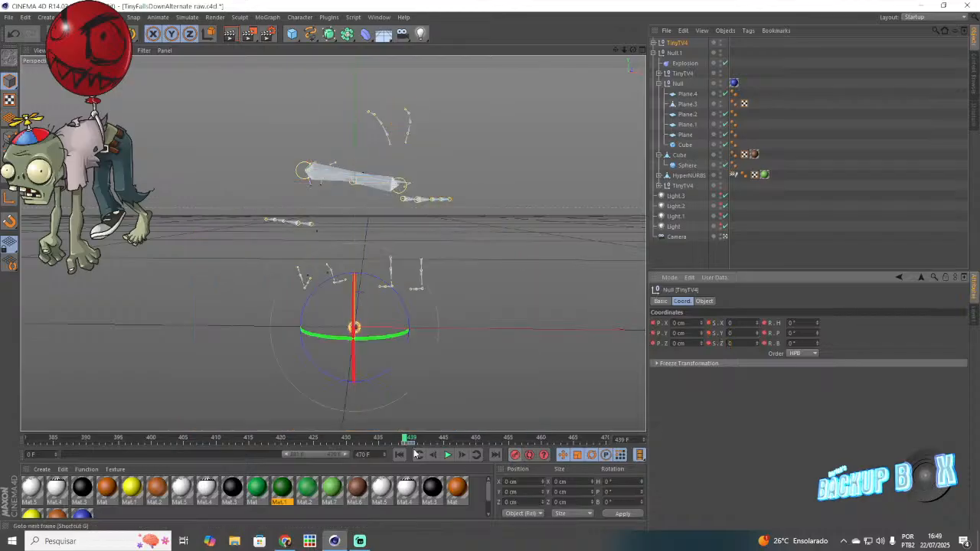
Step: Keyframe the camera on frame 439, and pull it back to about Z -1381 cm with a second keyframe on frame 455
{"action": "left_click", "coordinate": [678, 237]}
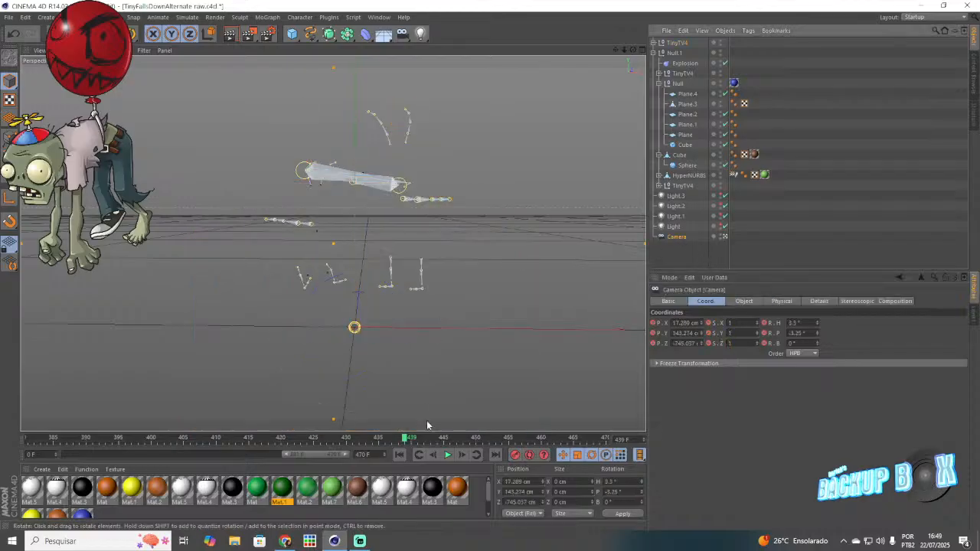
{"action": "left_click", "coordinate": [516, 455]}
{"action": "left_click", "coordinate": [509, 438]}
{"action": "left_click_drag", "start_coordinate": [621, 52], "coordinate": [635, 51]}
{"action": "left_click", "coordinate": [516, 455]}
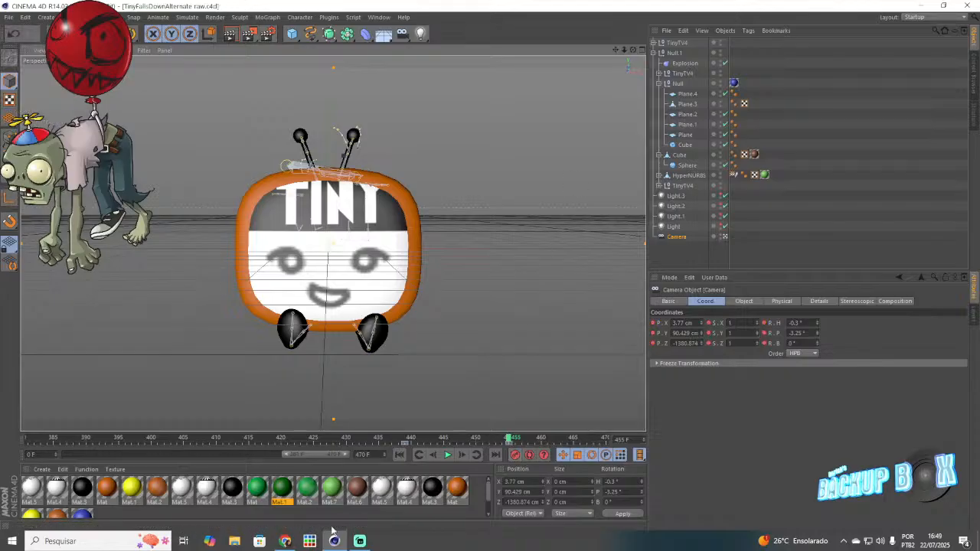
Step: Check the live stream and chat in Streamlabs, and switch back to Cinema 4D
{"action": "left_click", "coordinate": [359, 541]}
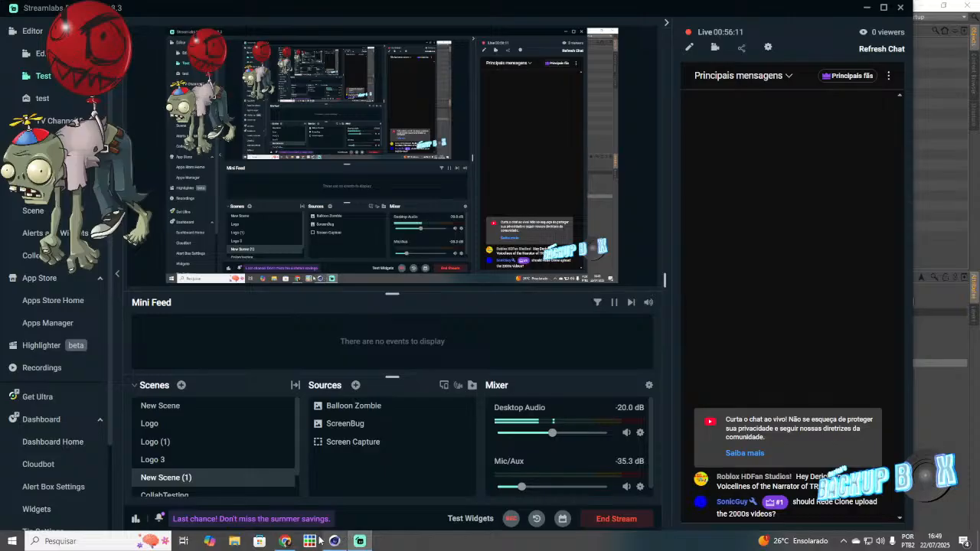
{"action": "left_click", "coordinate": [335, 541]}
{"action": "left_click", "coordinate": [777, 257]}
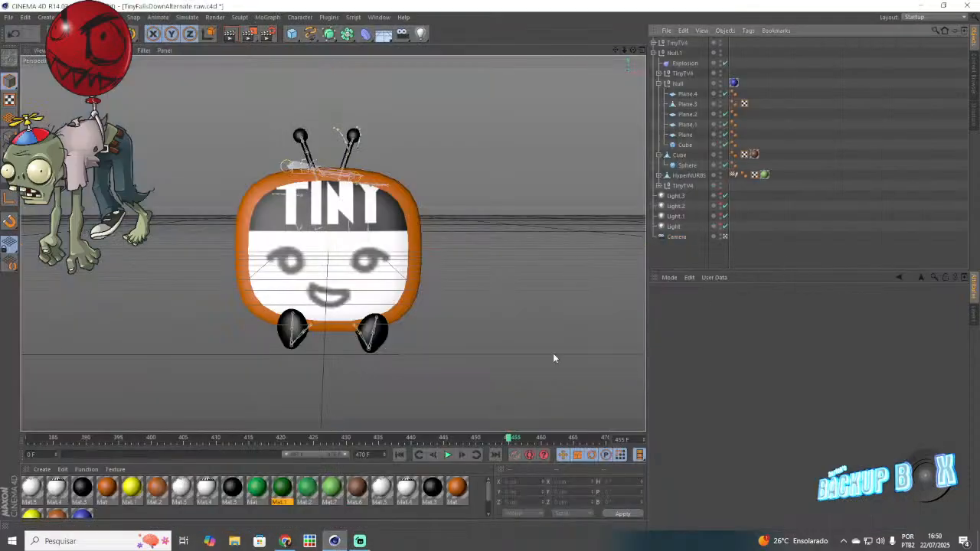
Step: Play back the explosion, the new TV's appearance and the camera pull-back from about frame 400
{"action": "left_click_drag", "start_coordinate": [431, 440], "coordinate": [153, 458]}
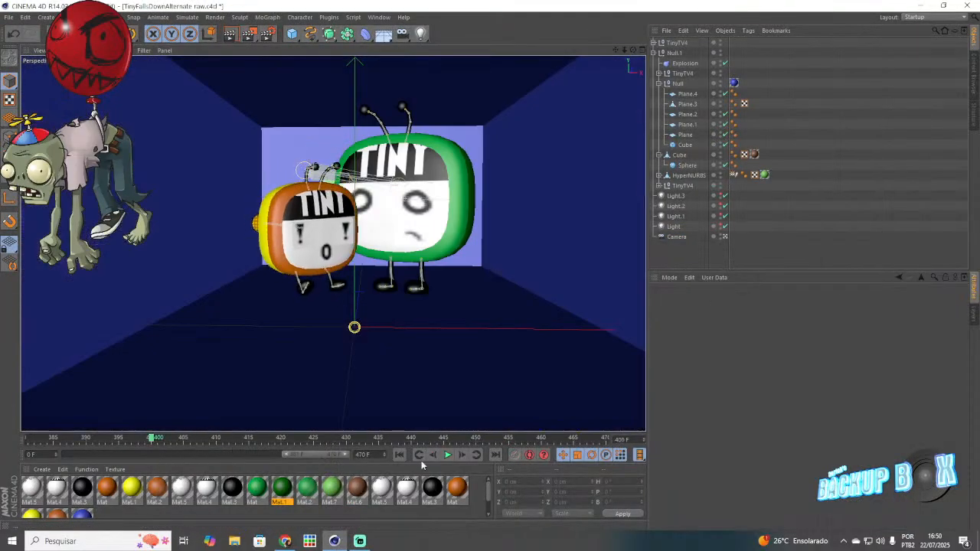
{"action": "left_click", "coordinate": [450, 454]}
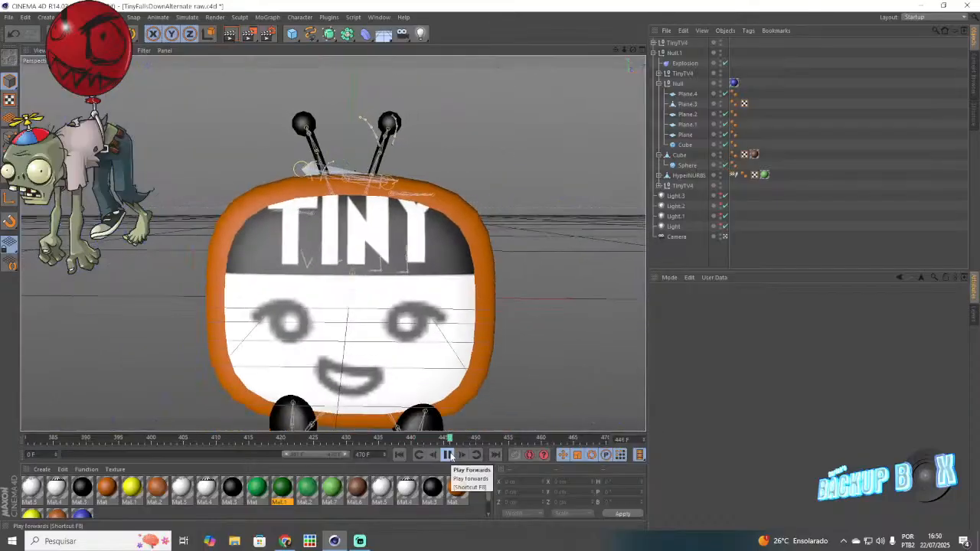
{"action": "left_click", "coordinate": [449, 455]}
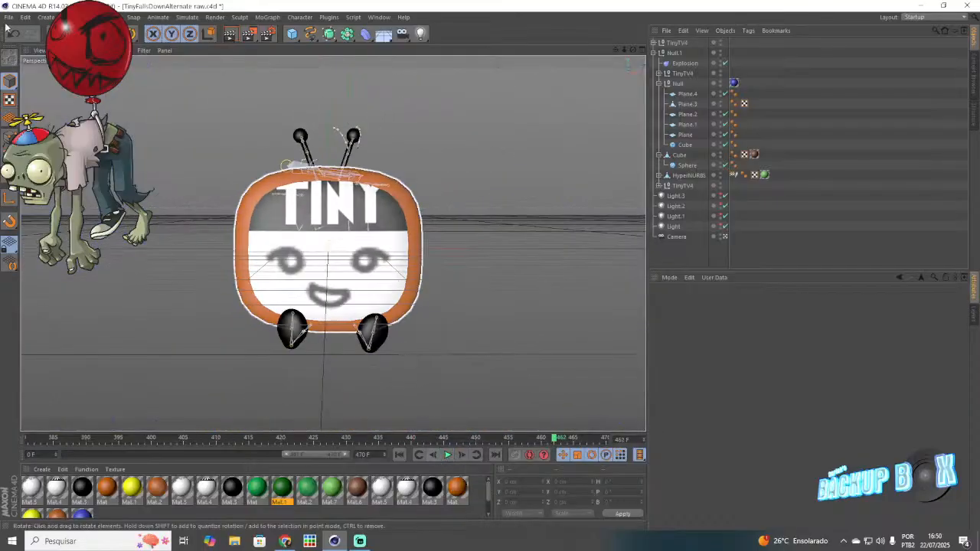
Step: Add a Background object to the scene
{"action": "left_click_drag", "start_coordinate": [383, 33], "coordinate": [415, 124]}
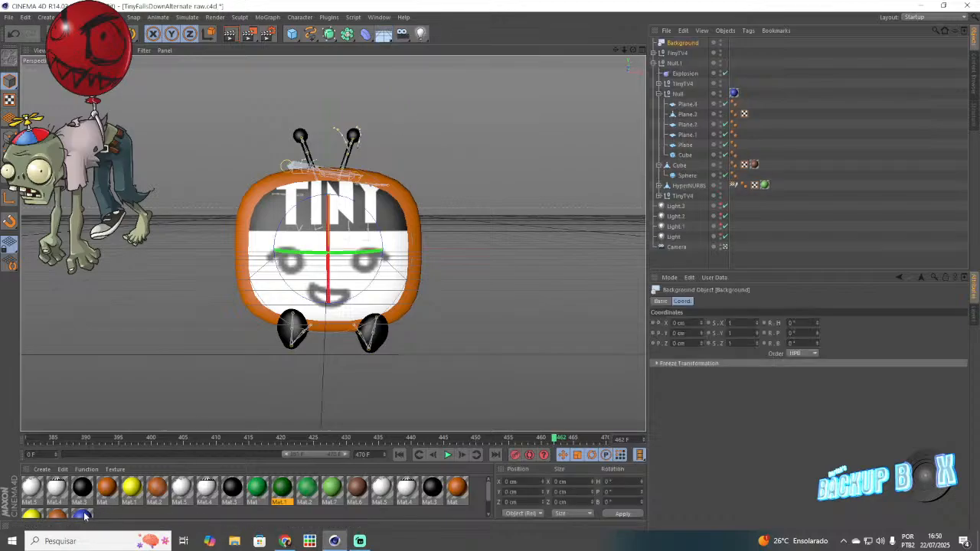